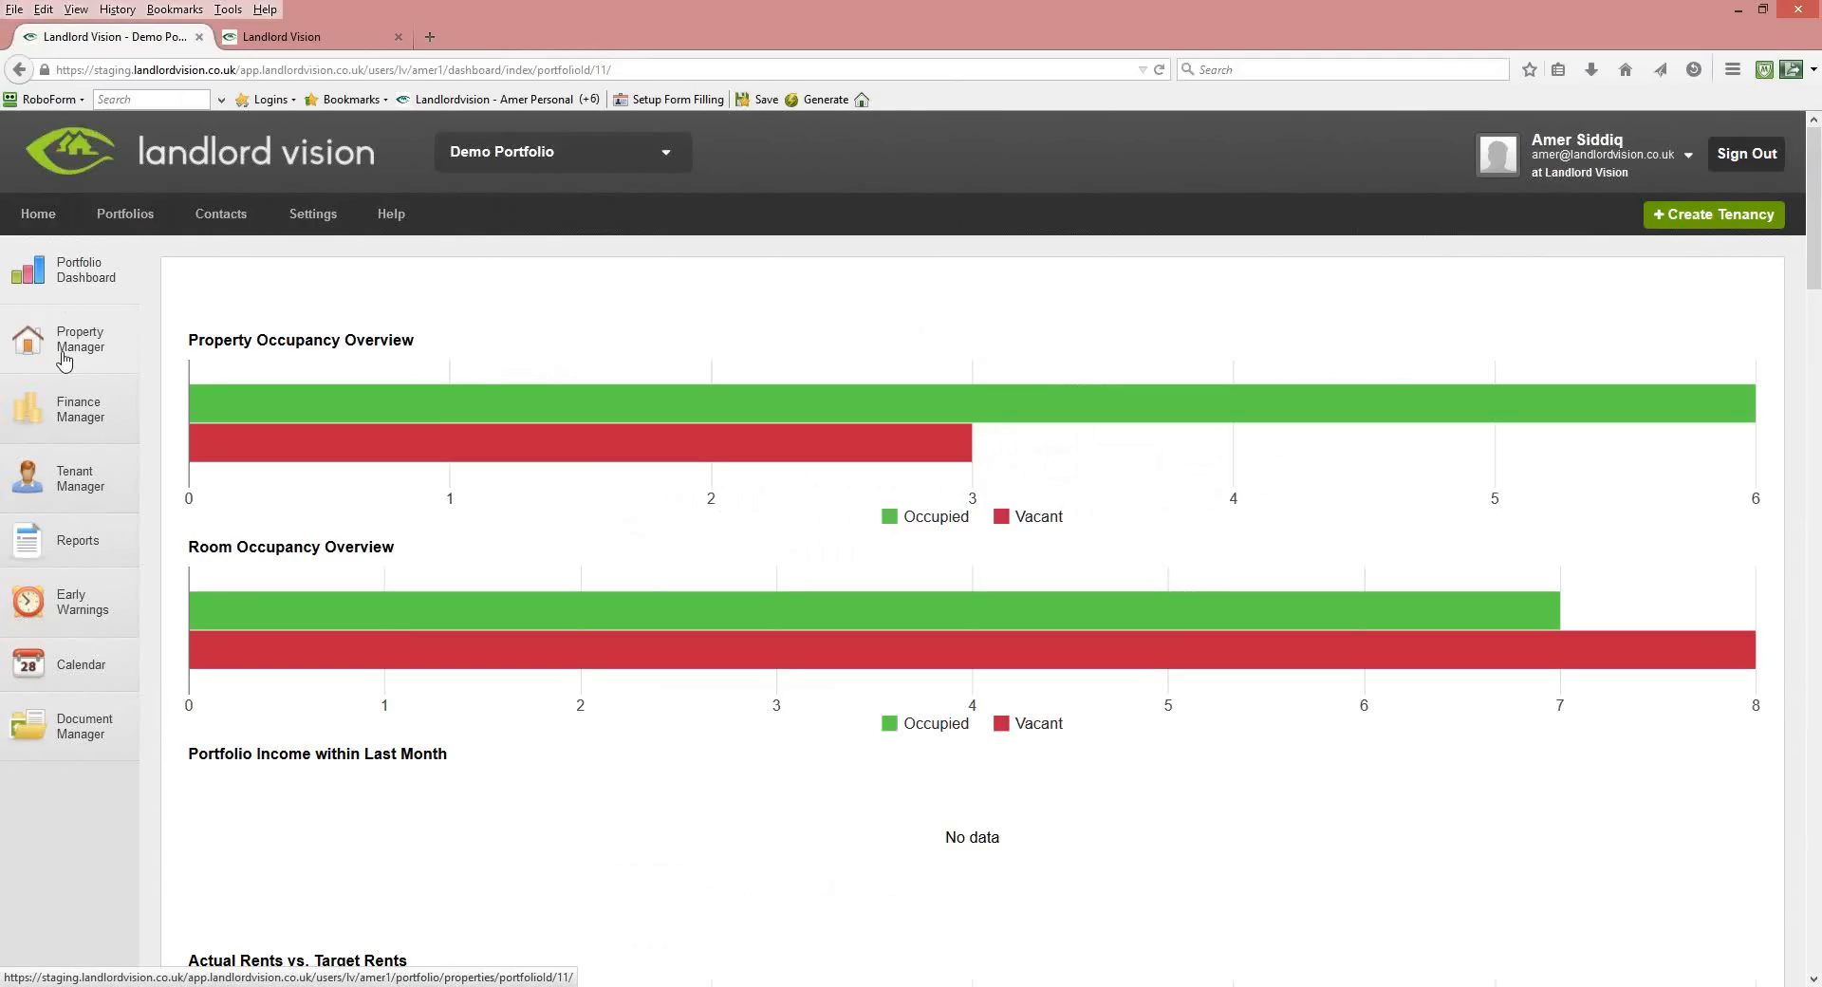
From the portfolio's property list, check Aurora Avenue's active tenancies, and open that property's rooms list.
click(43, 345)
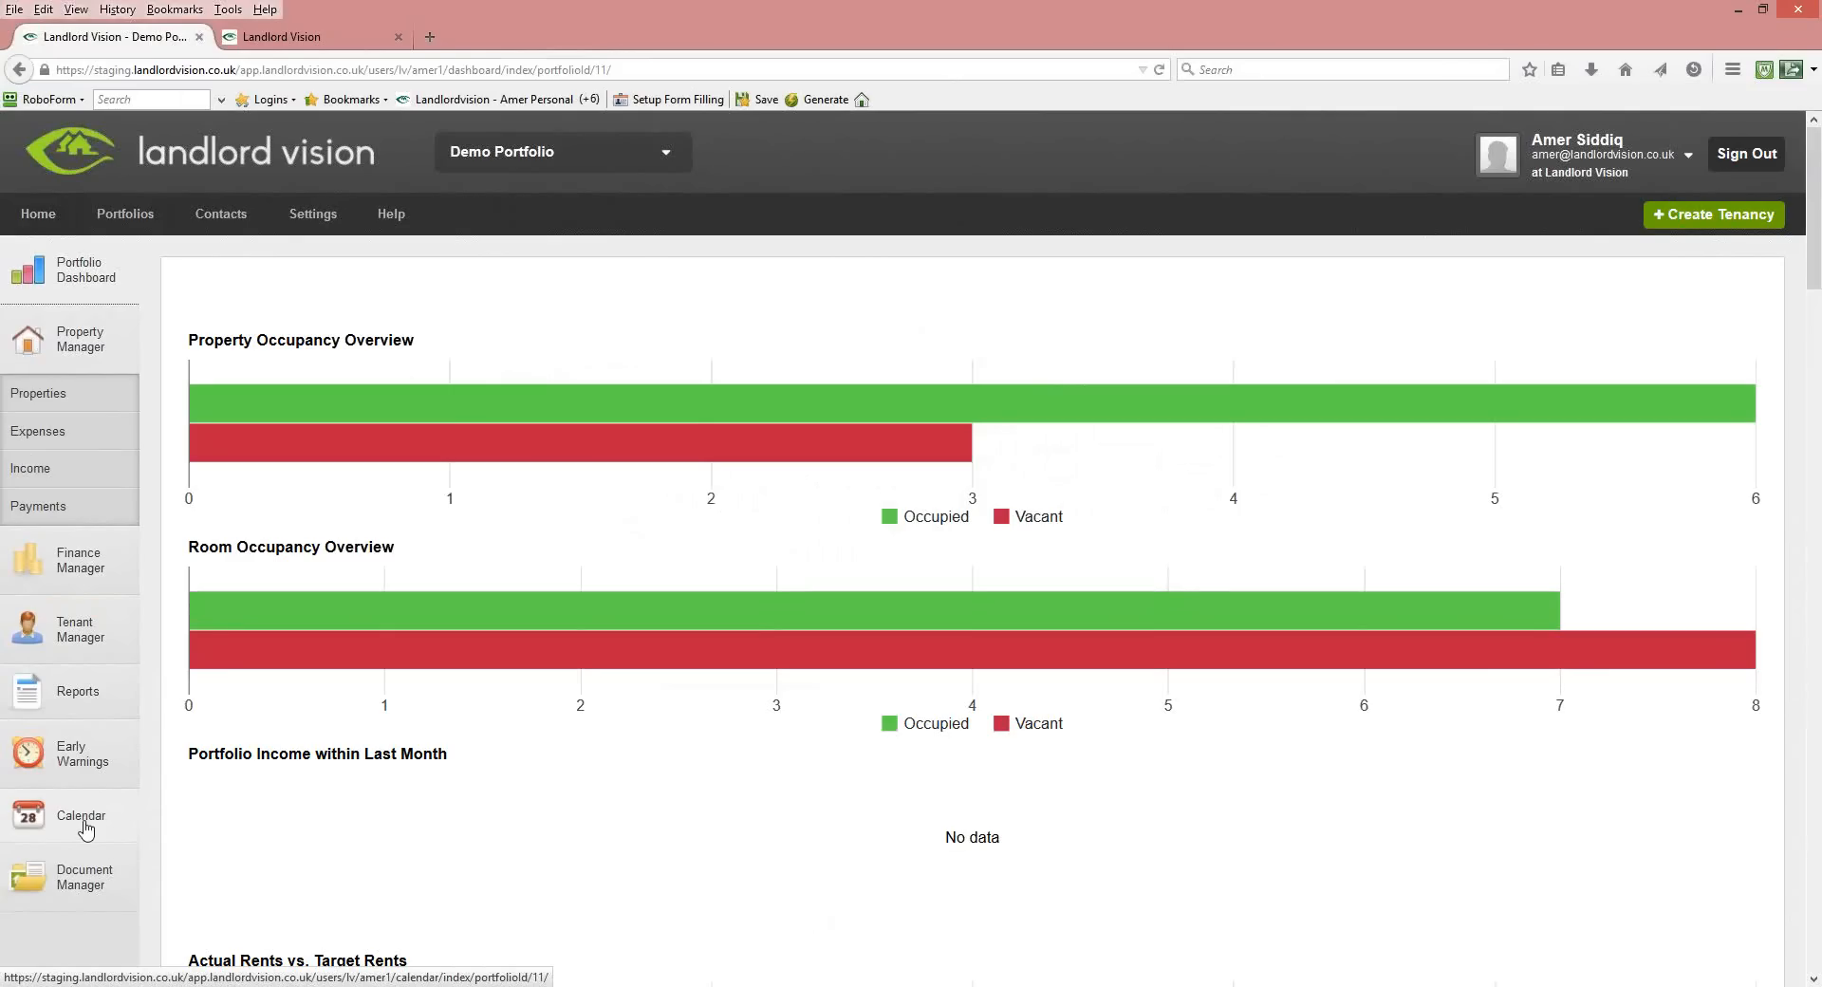
click(43, 397)
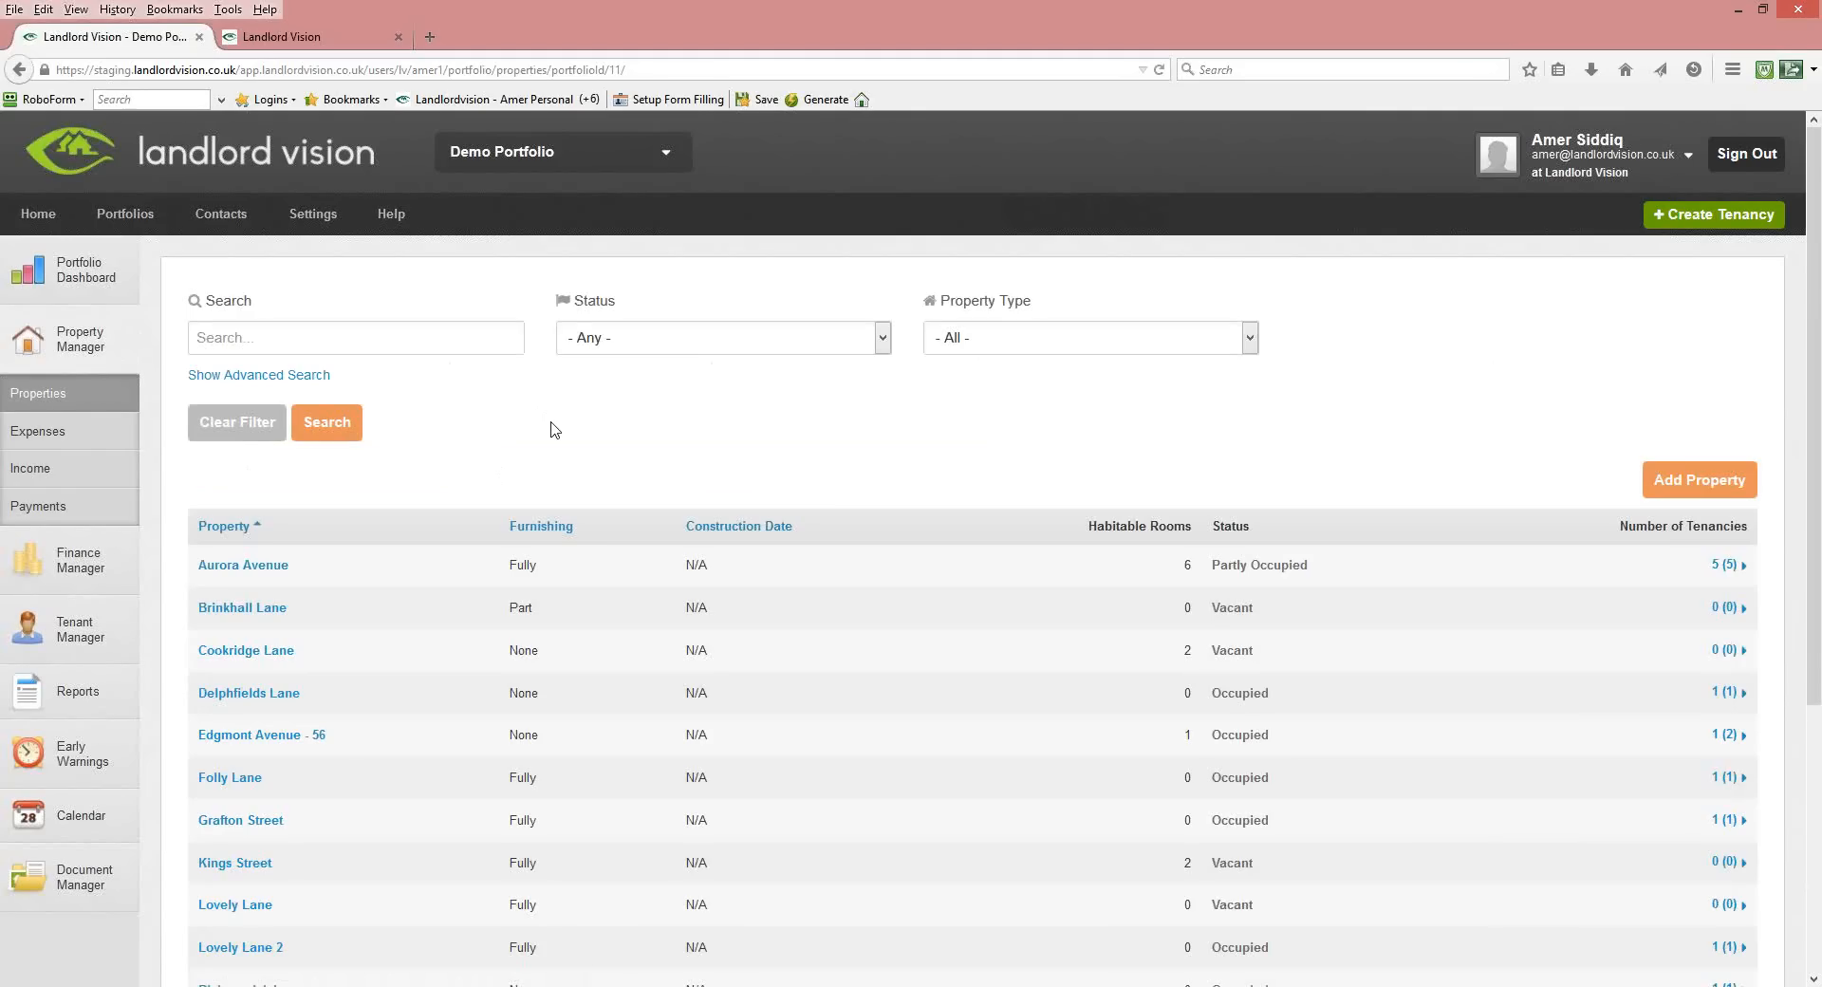
click(178, 566)
click(1744, 569)
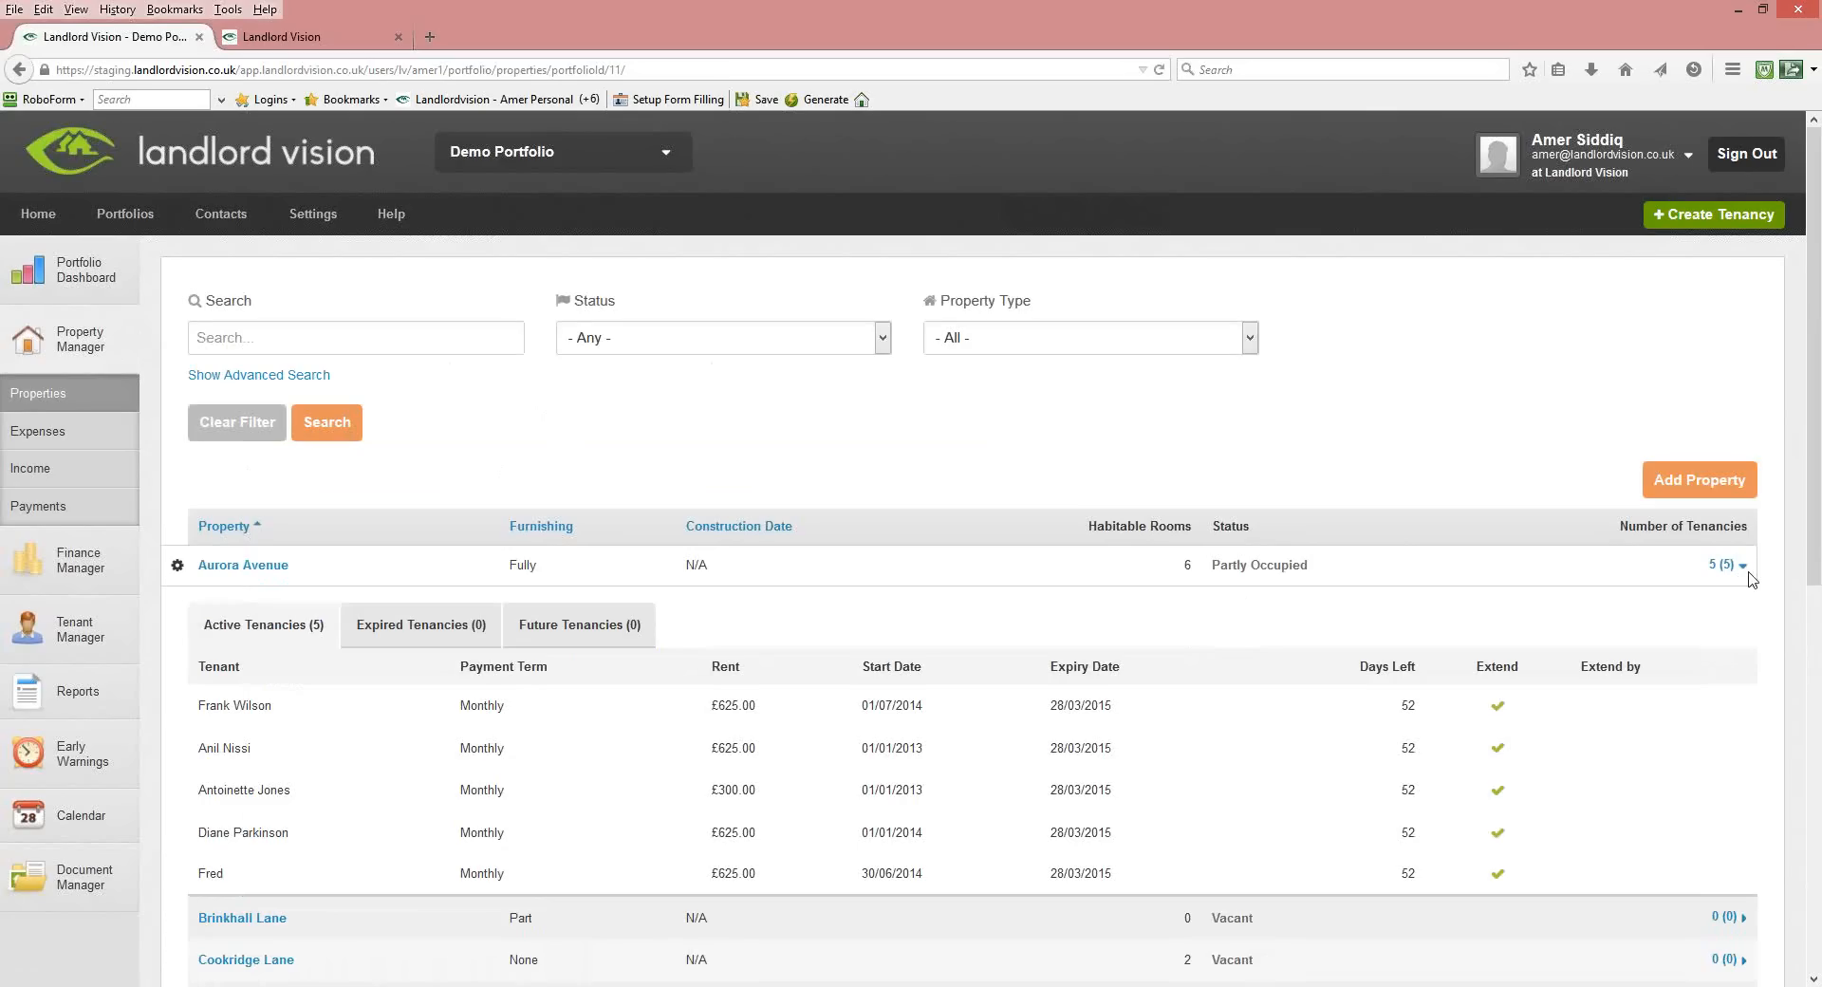
click(275, 566)
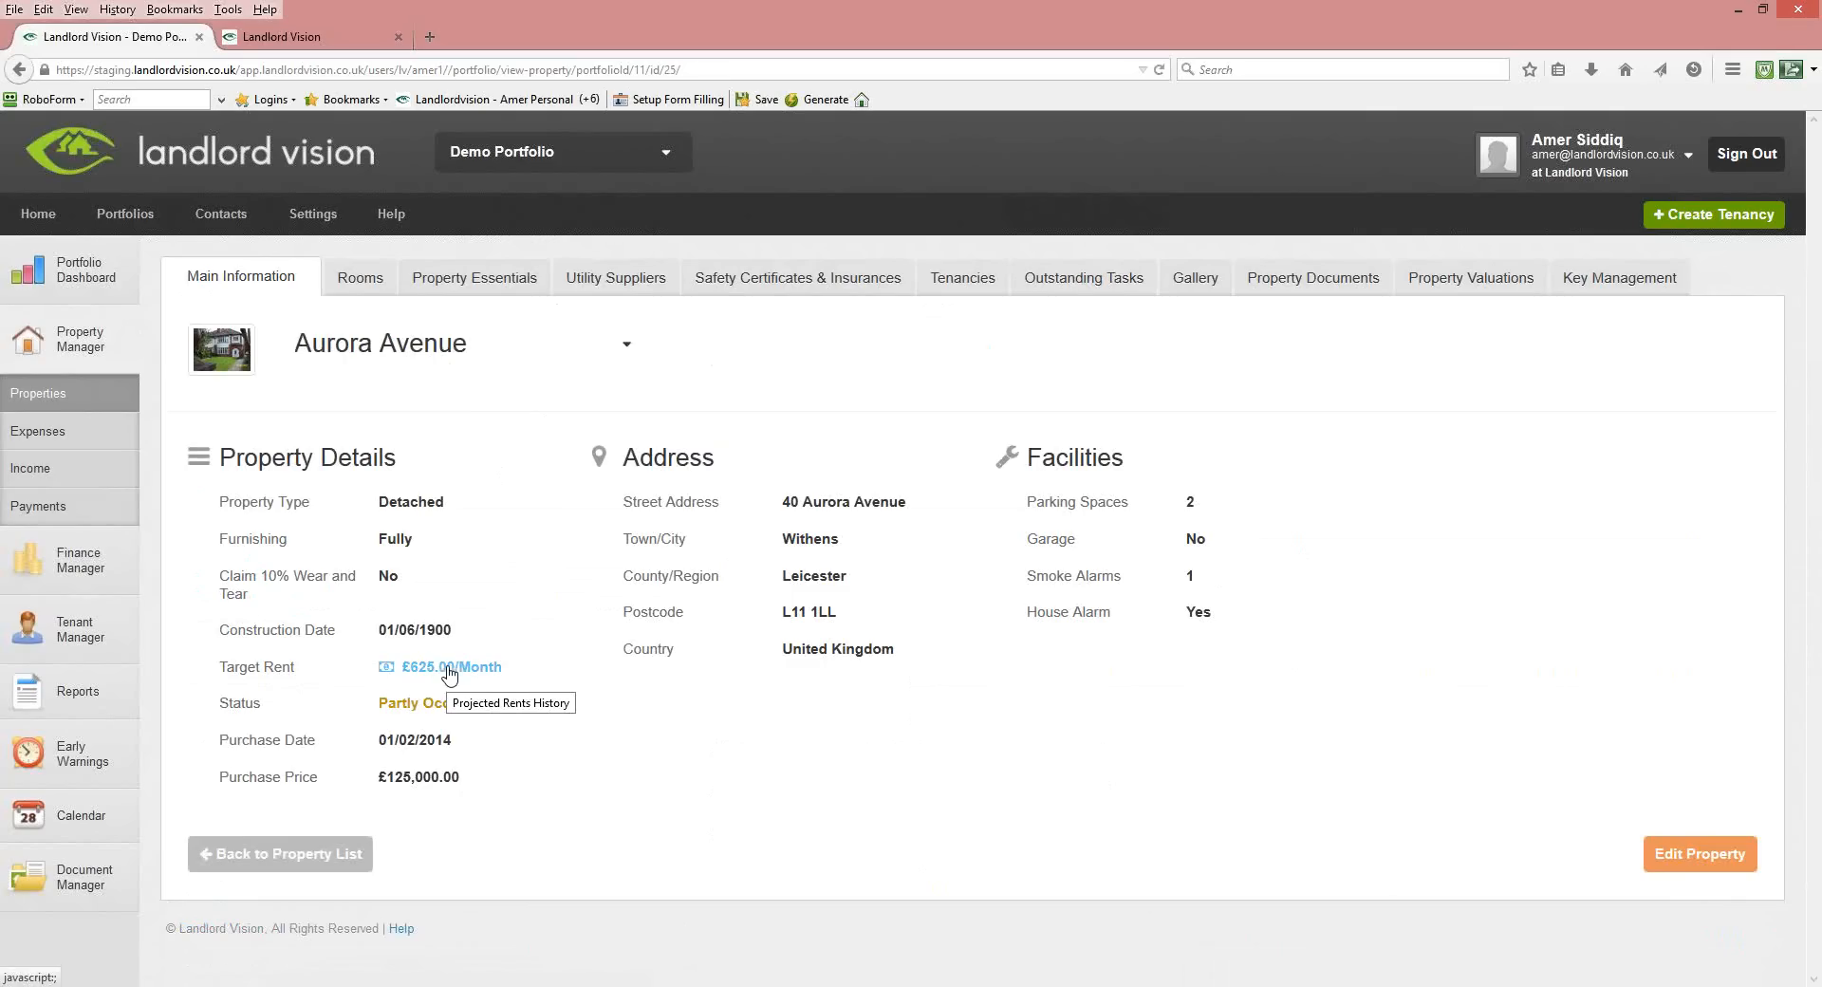
click(368, 282)
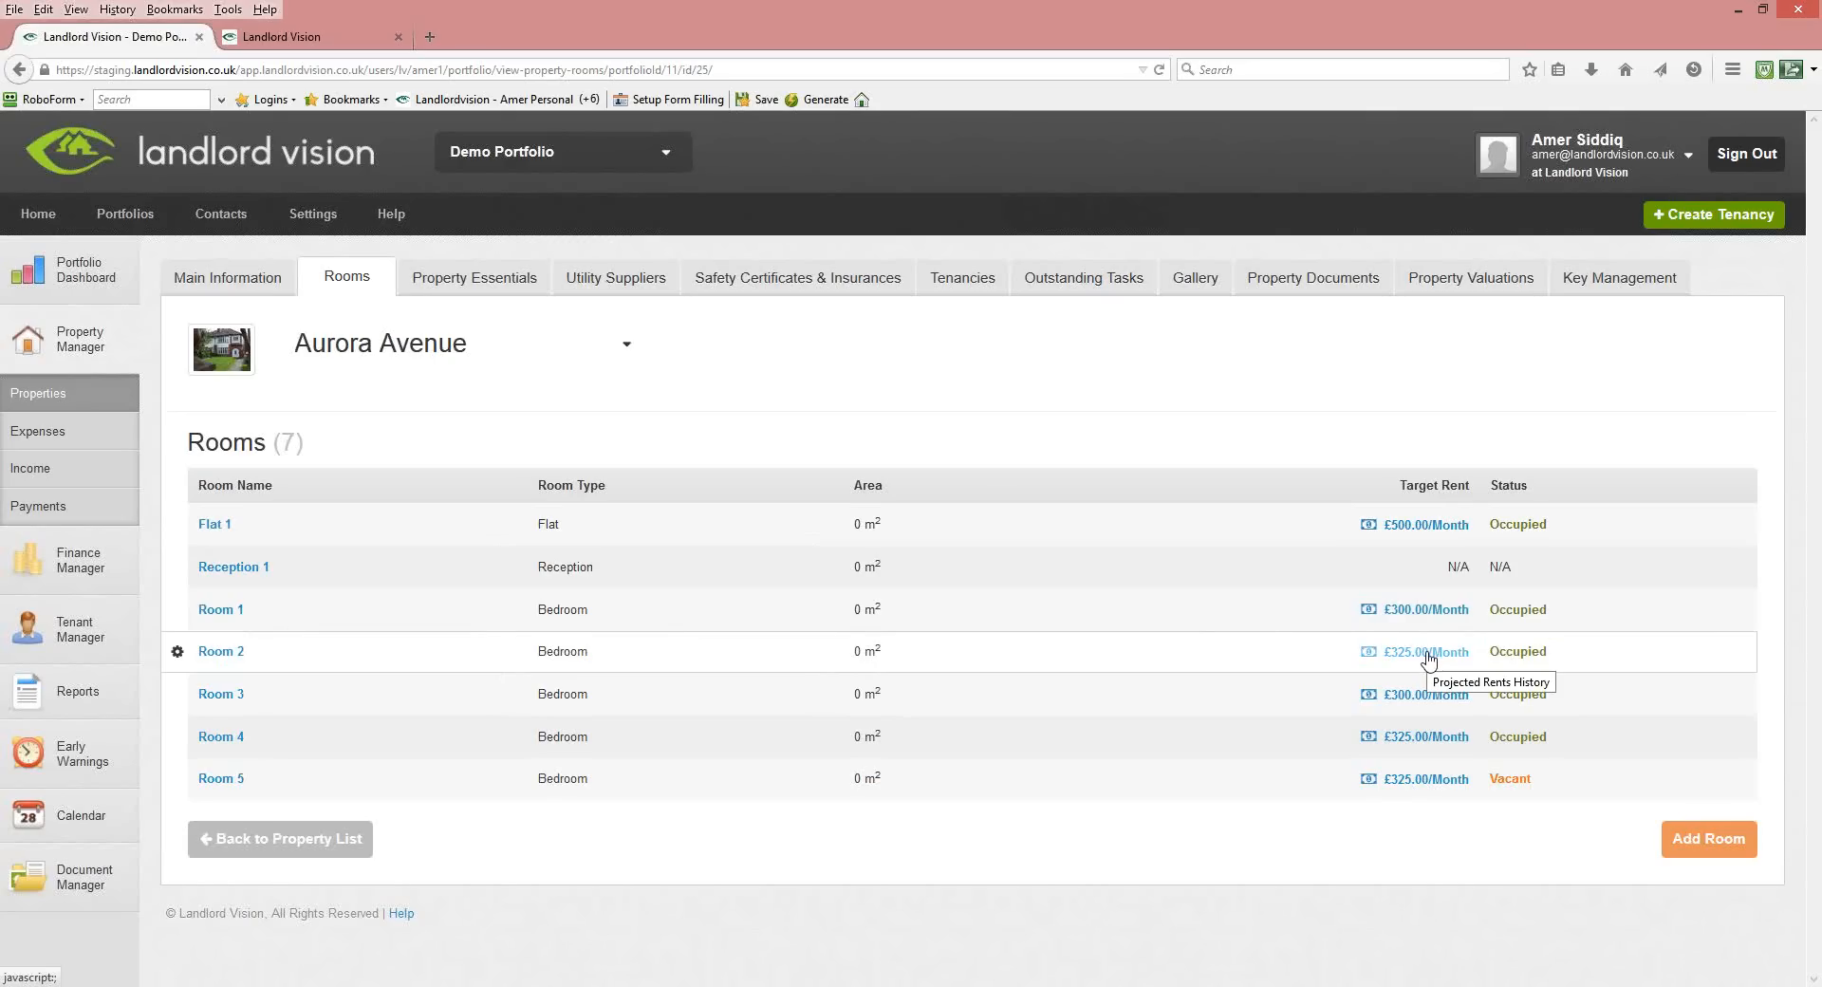
click(1686, 844)
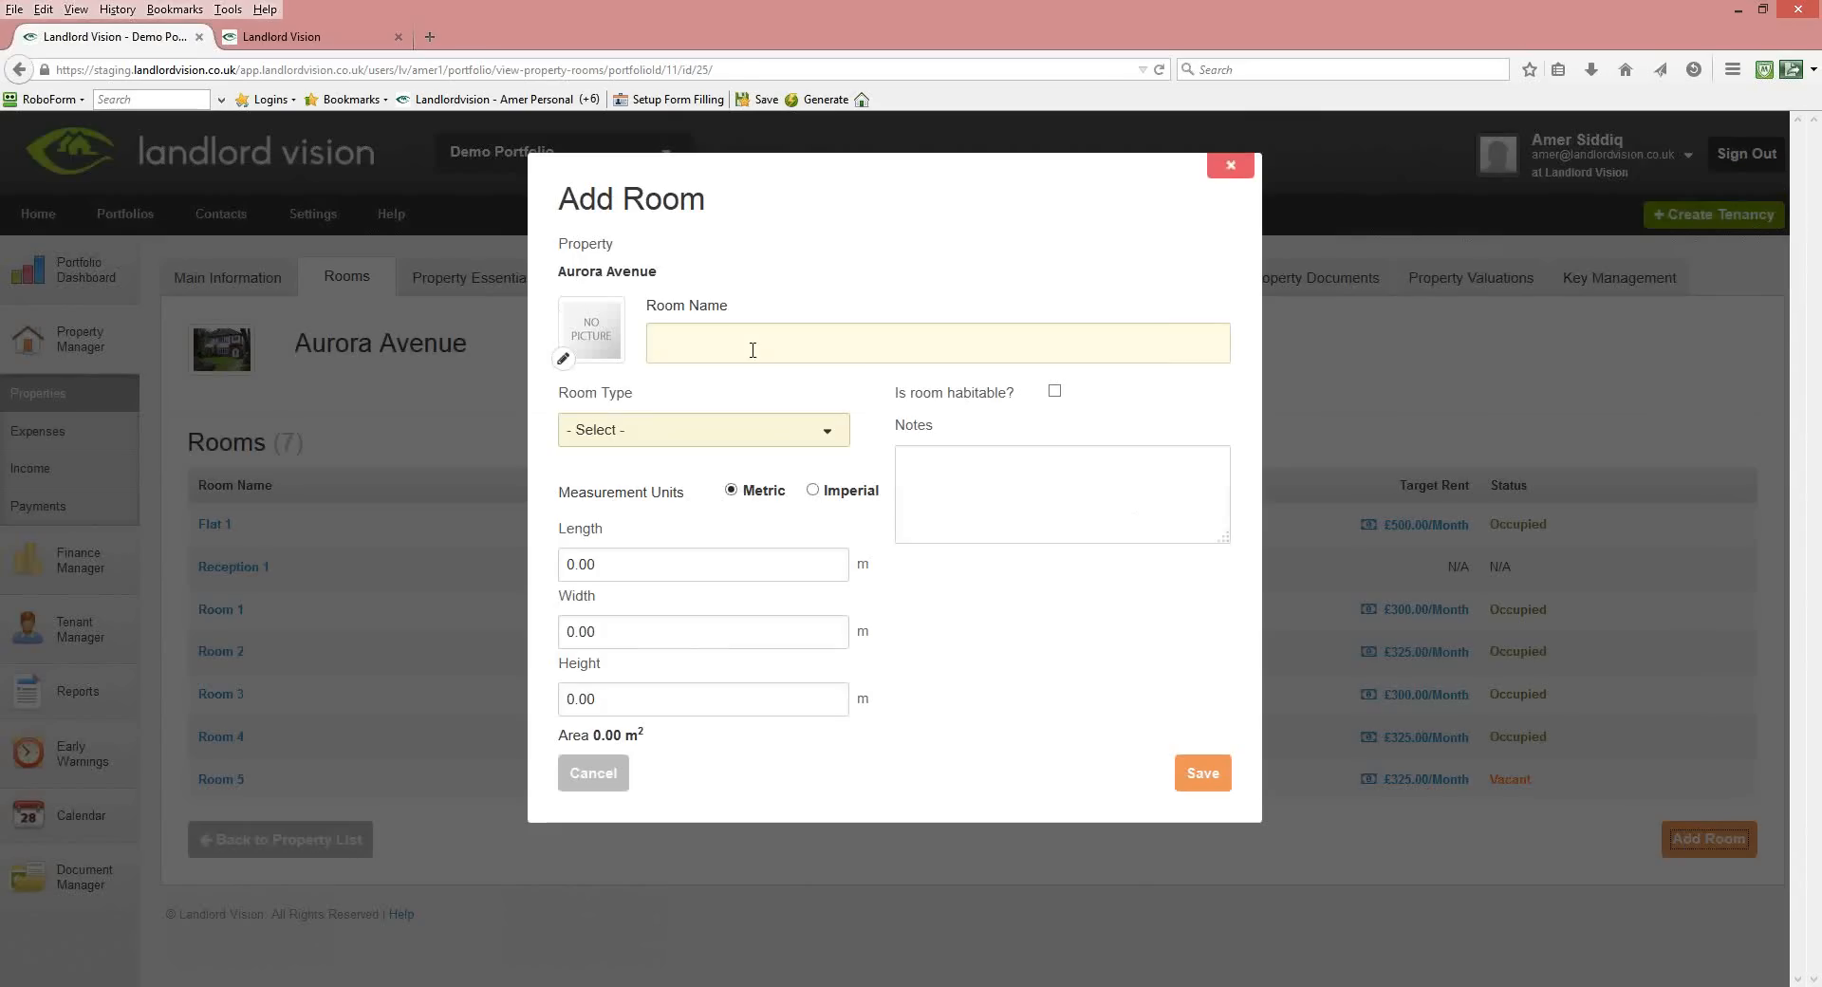
click(700, 432)
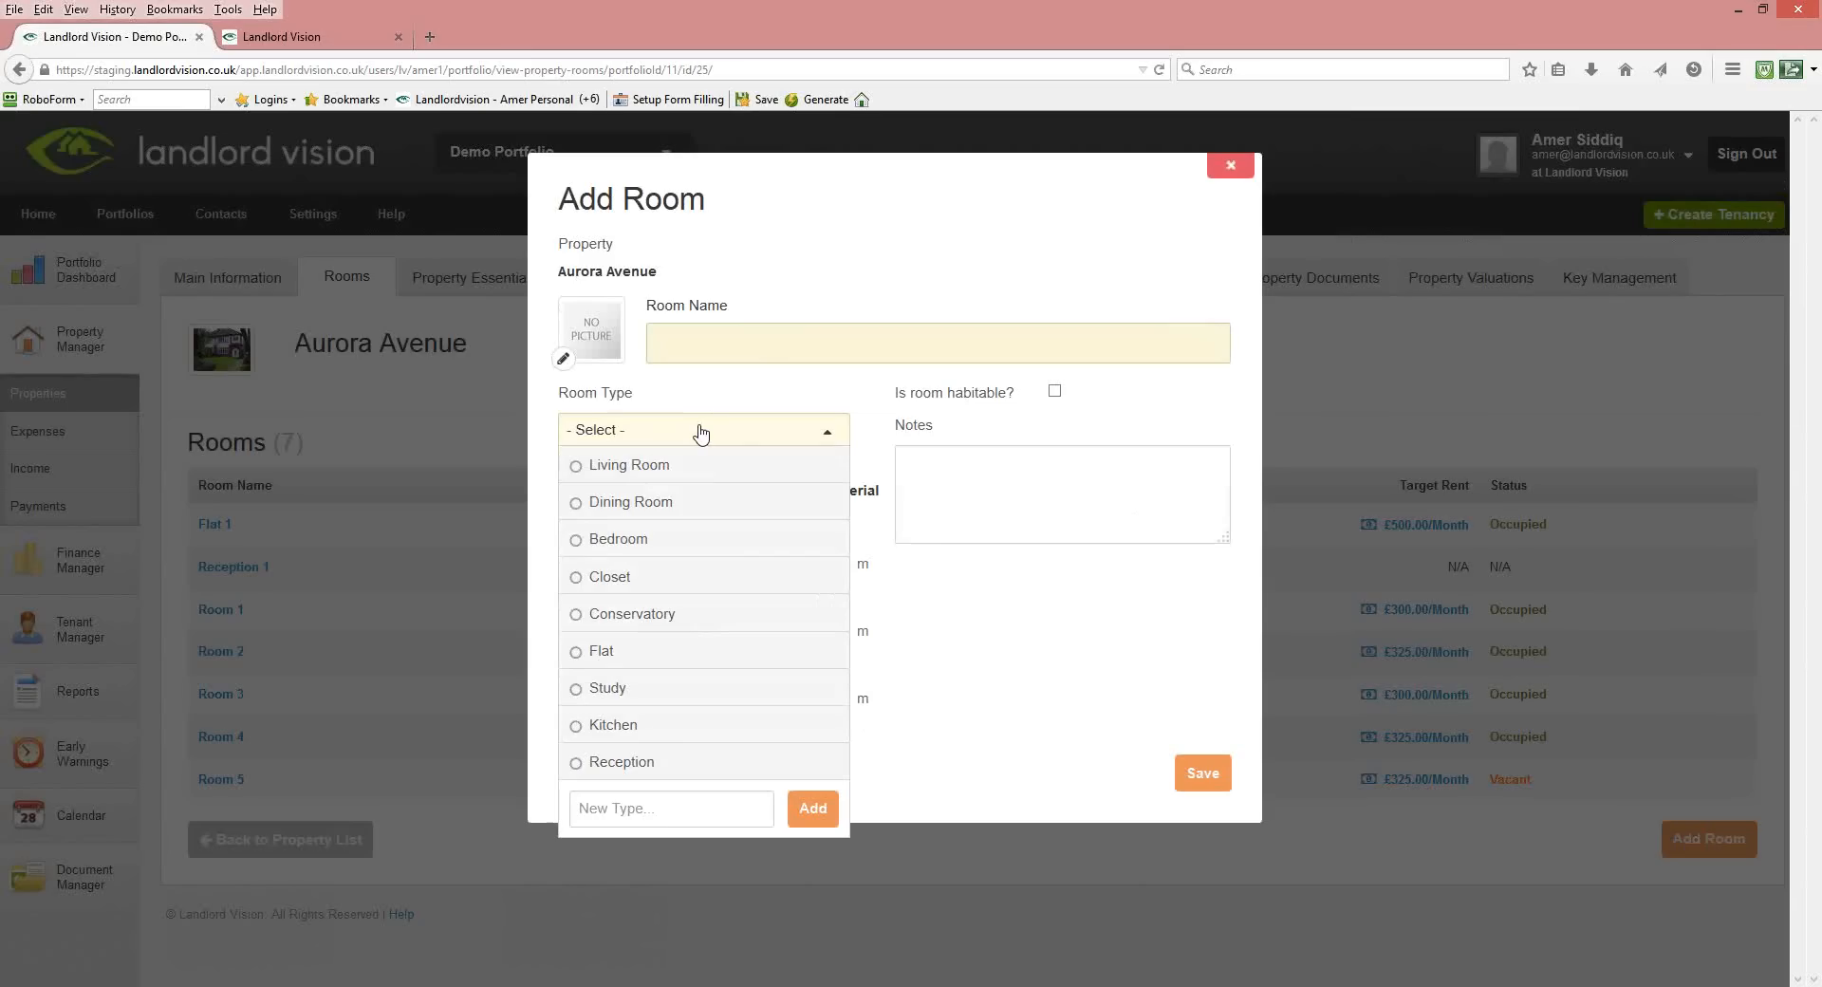
click(581, 543)
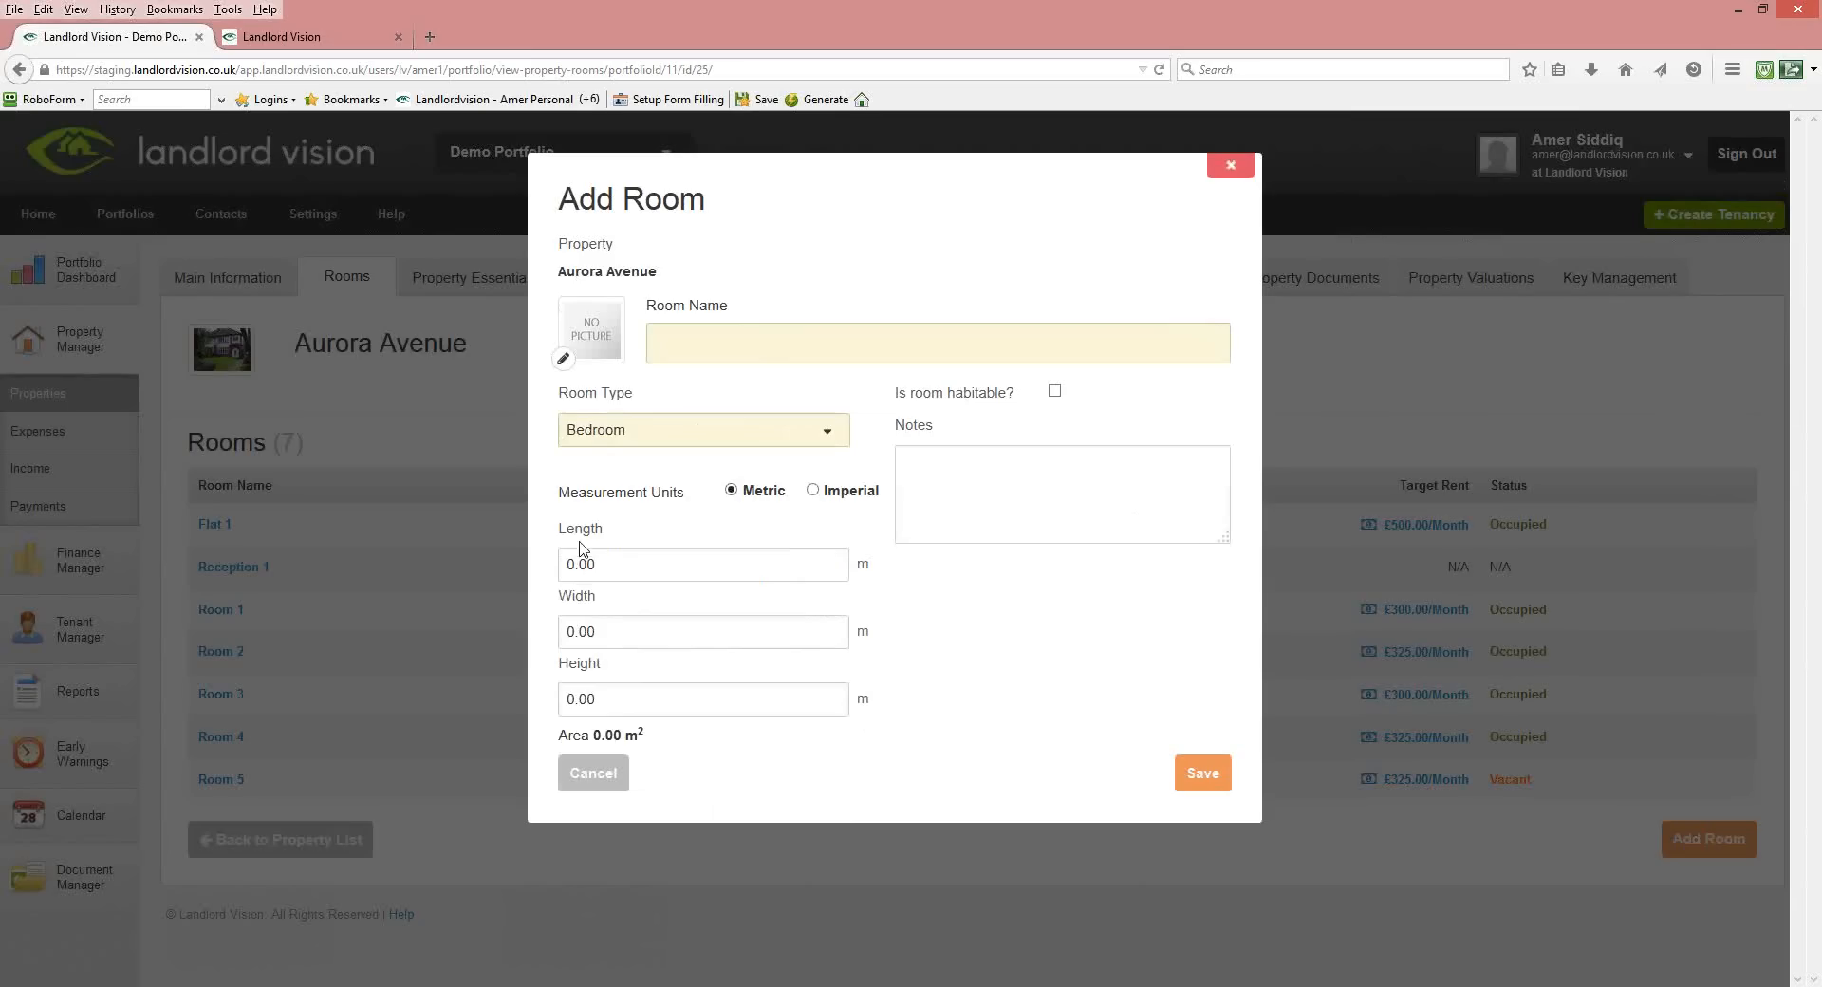
click(1055, 392)
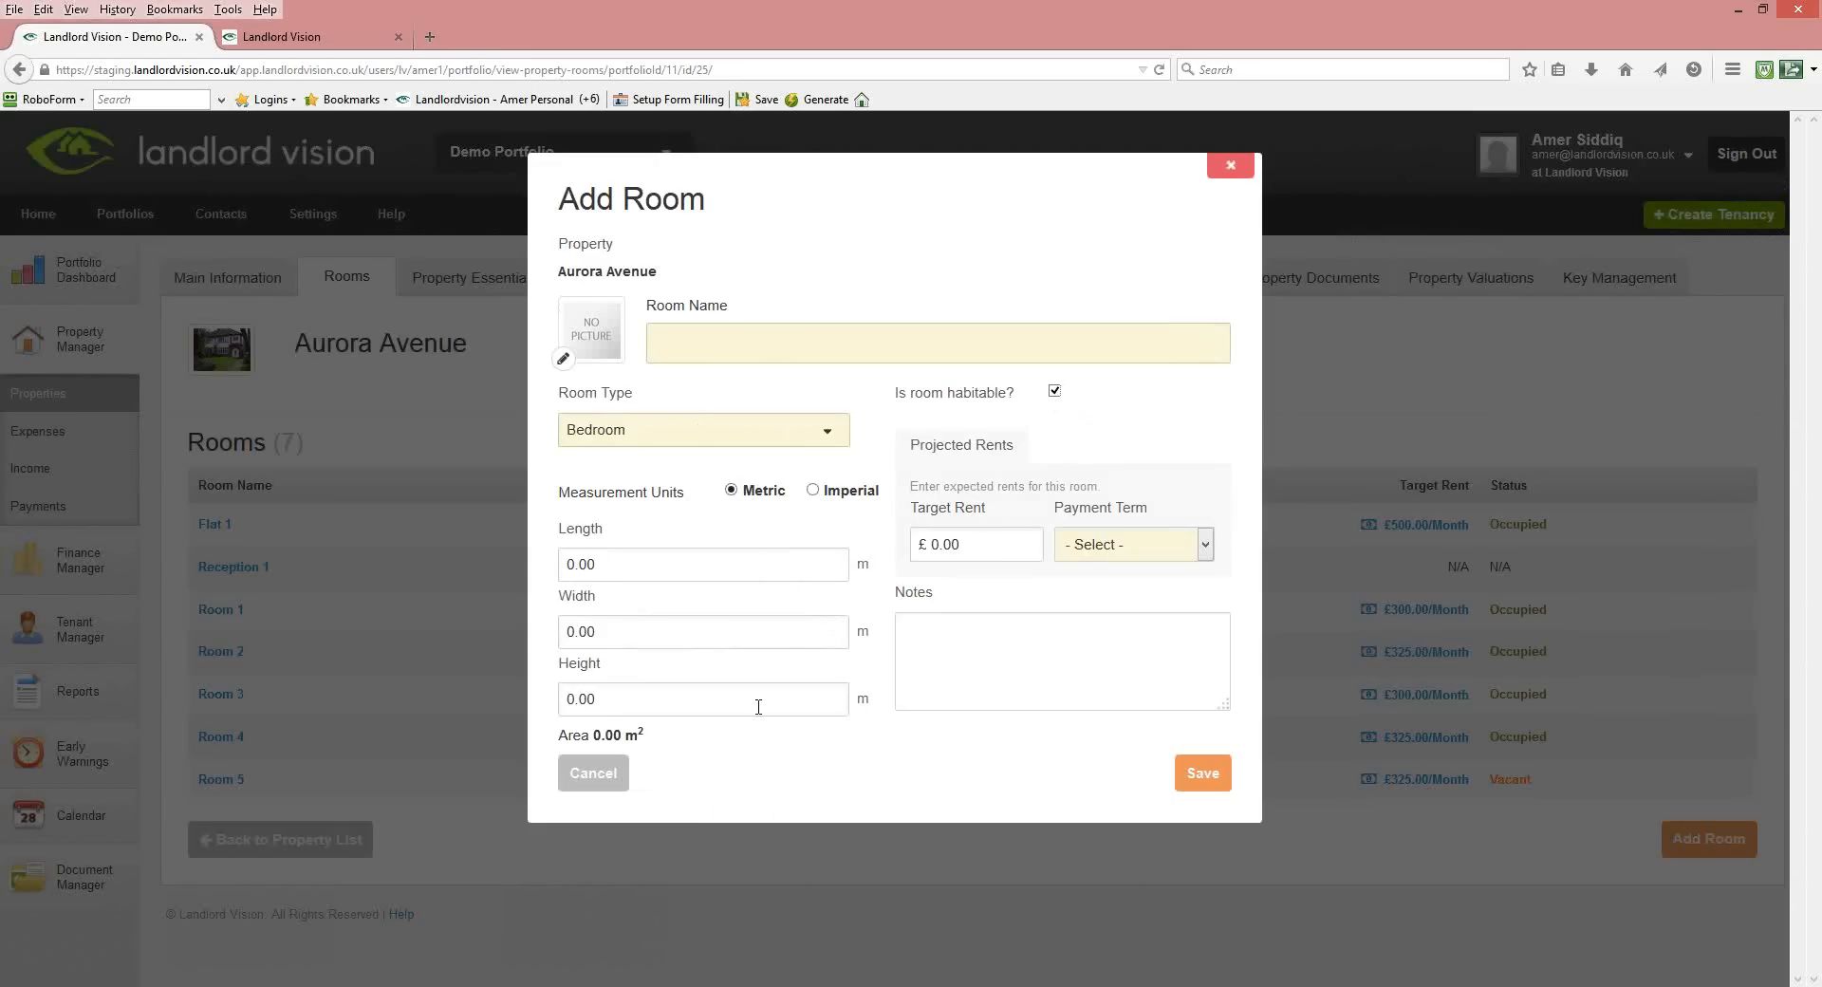
click(608, 773)
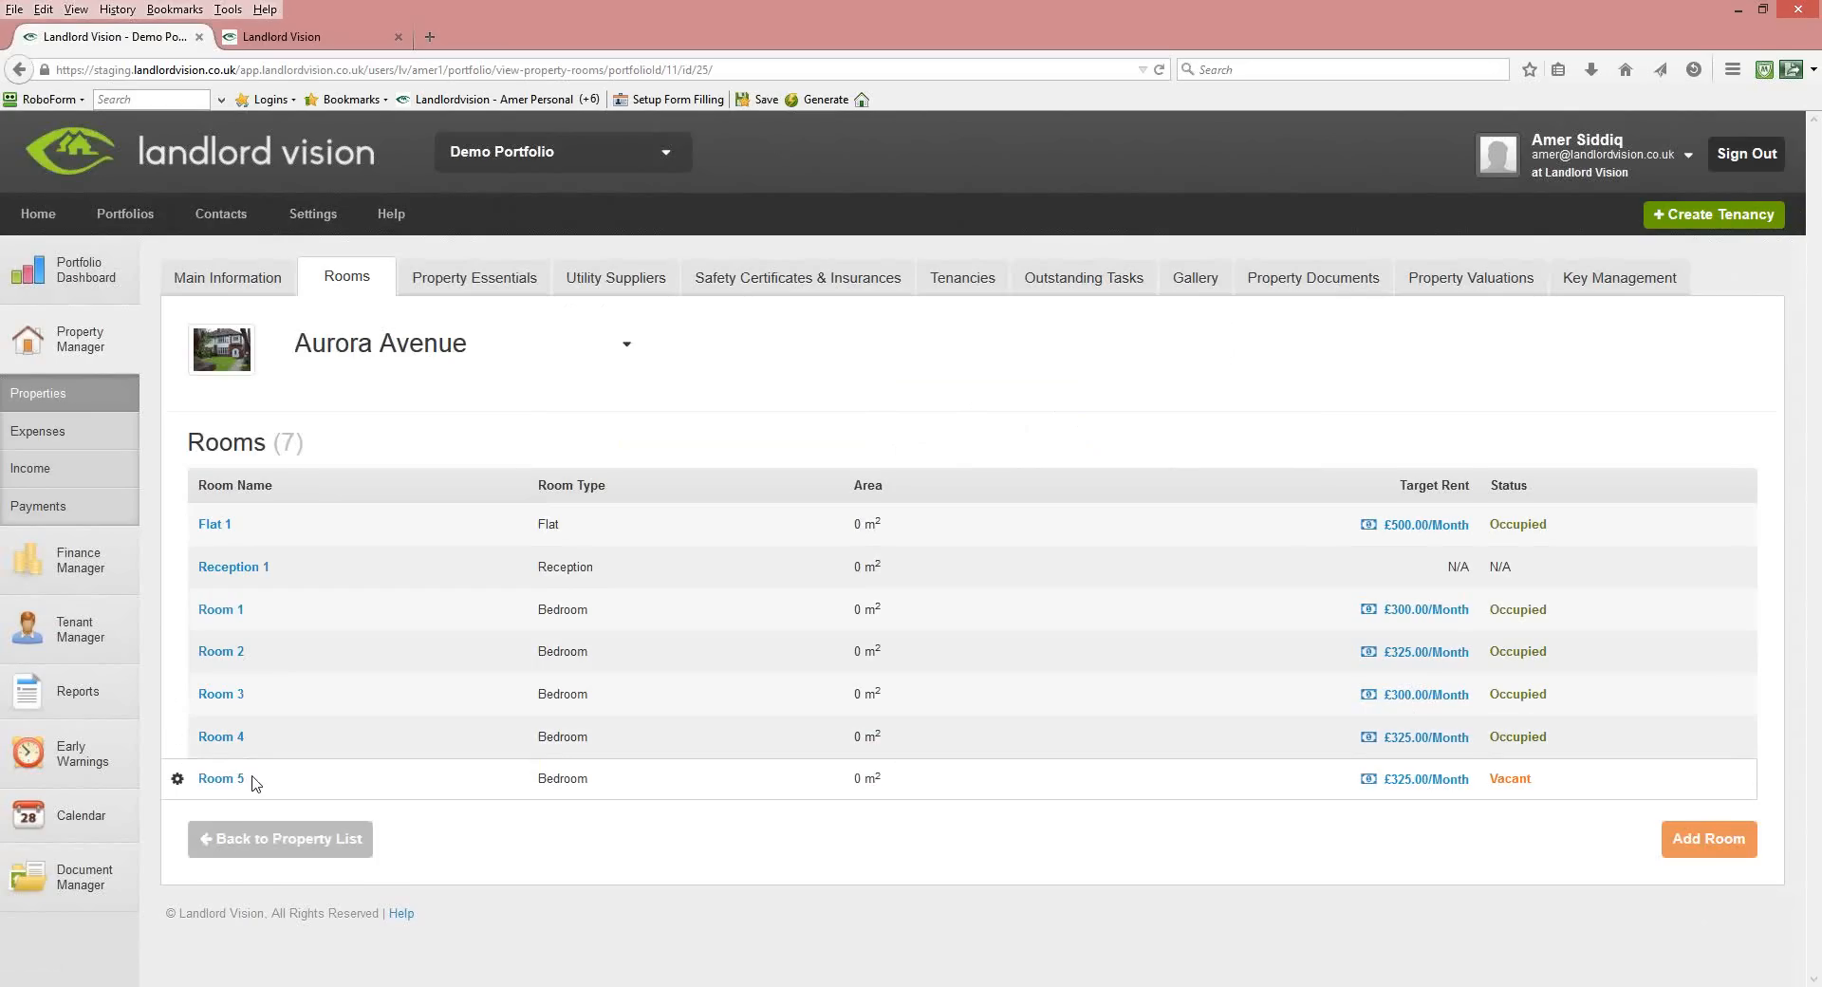
In Aurora Avenue's property essentials, append ", press the set button and then enter the code and press enter." to the House Alarm details and save.
click(467, 283)
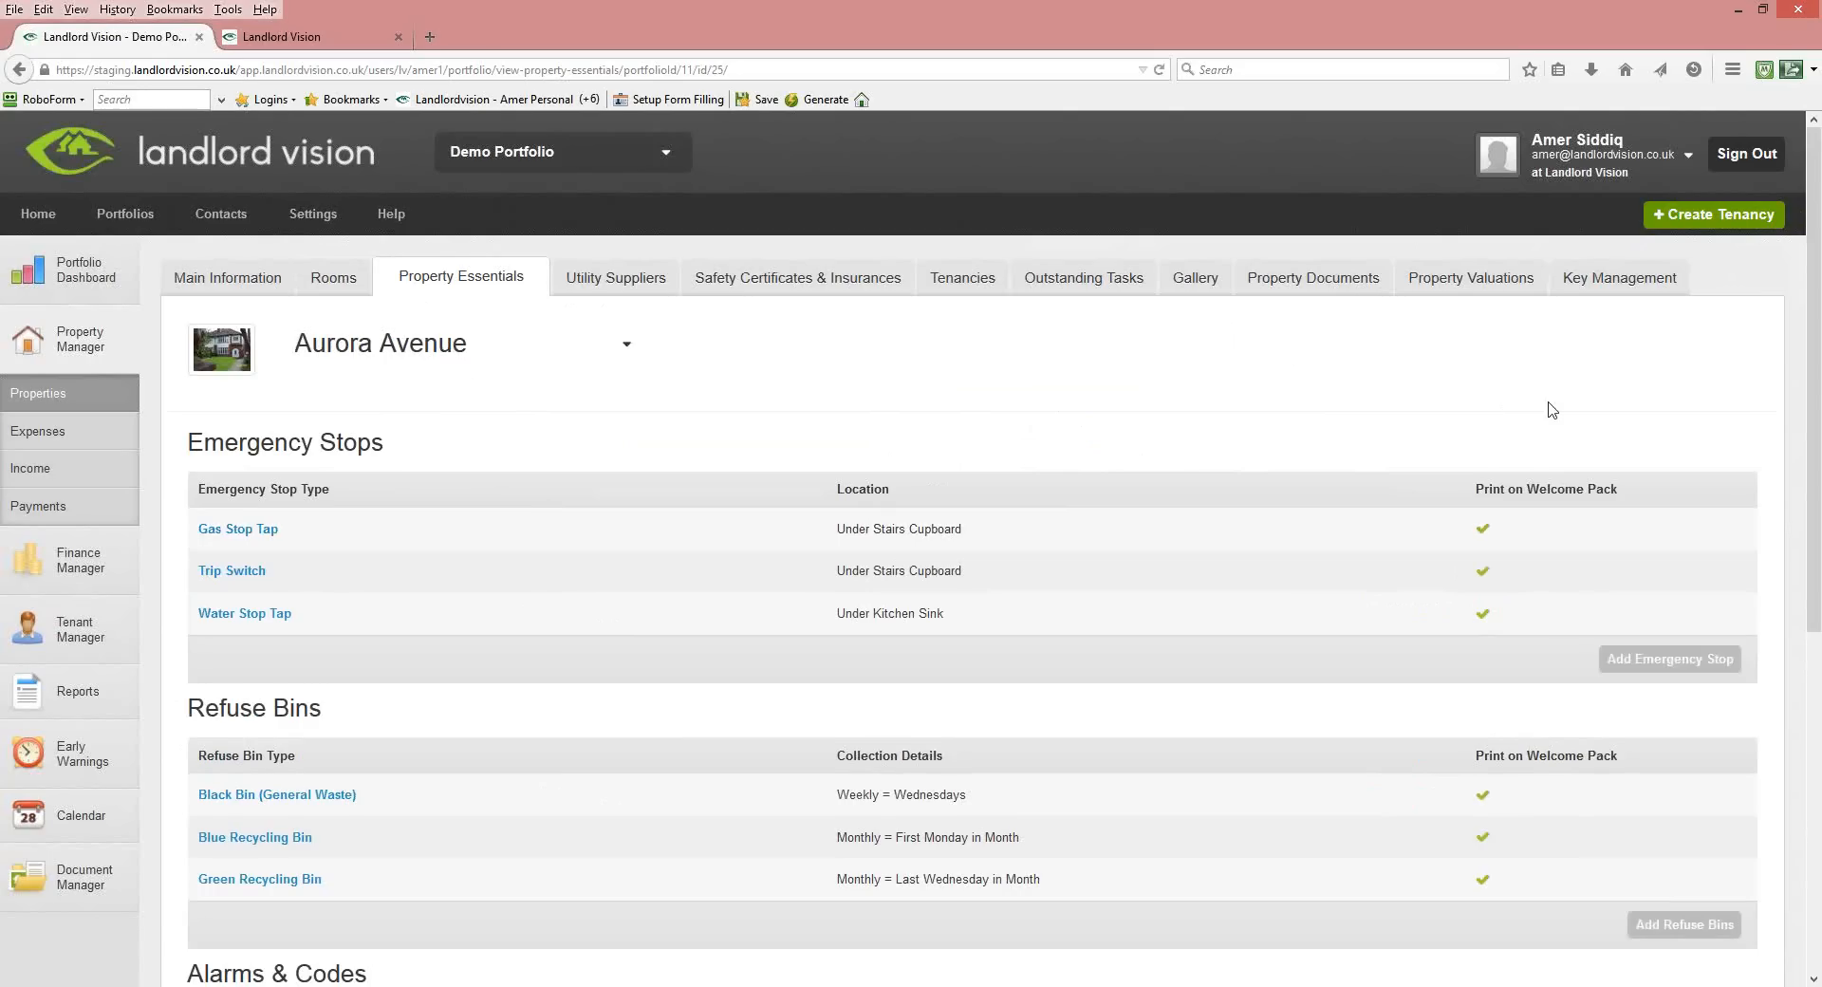
drag(1817, 373, 1815, 487)
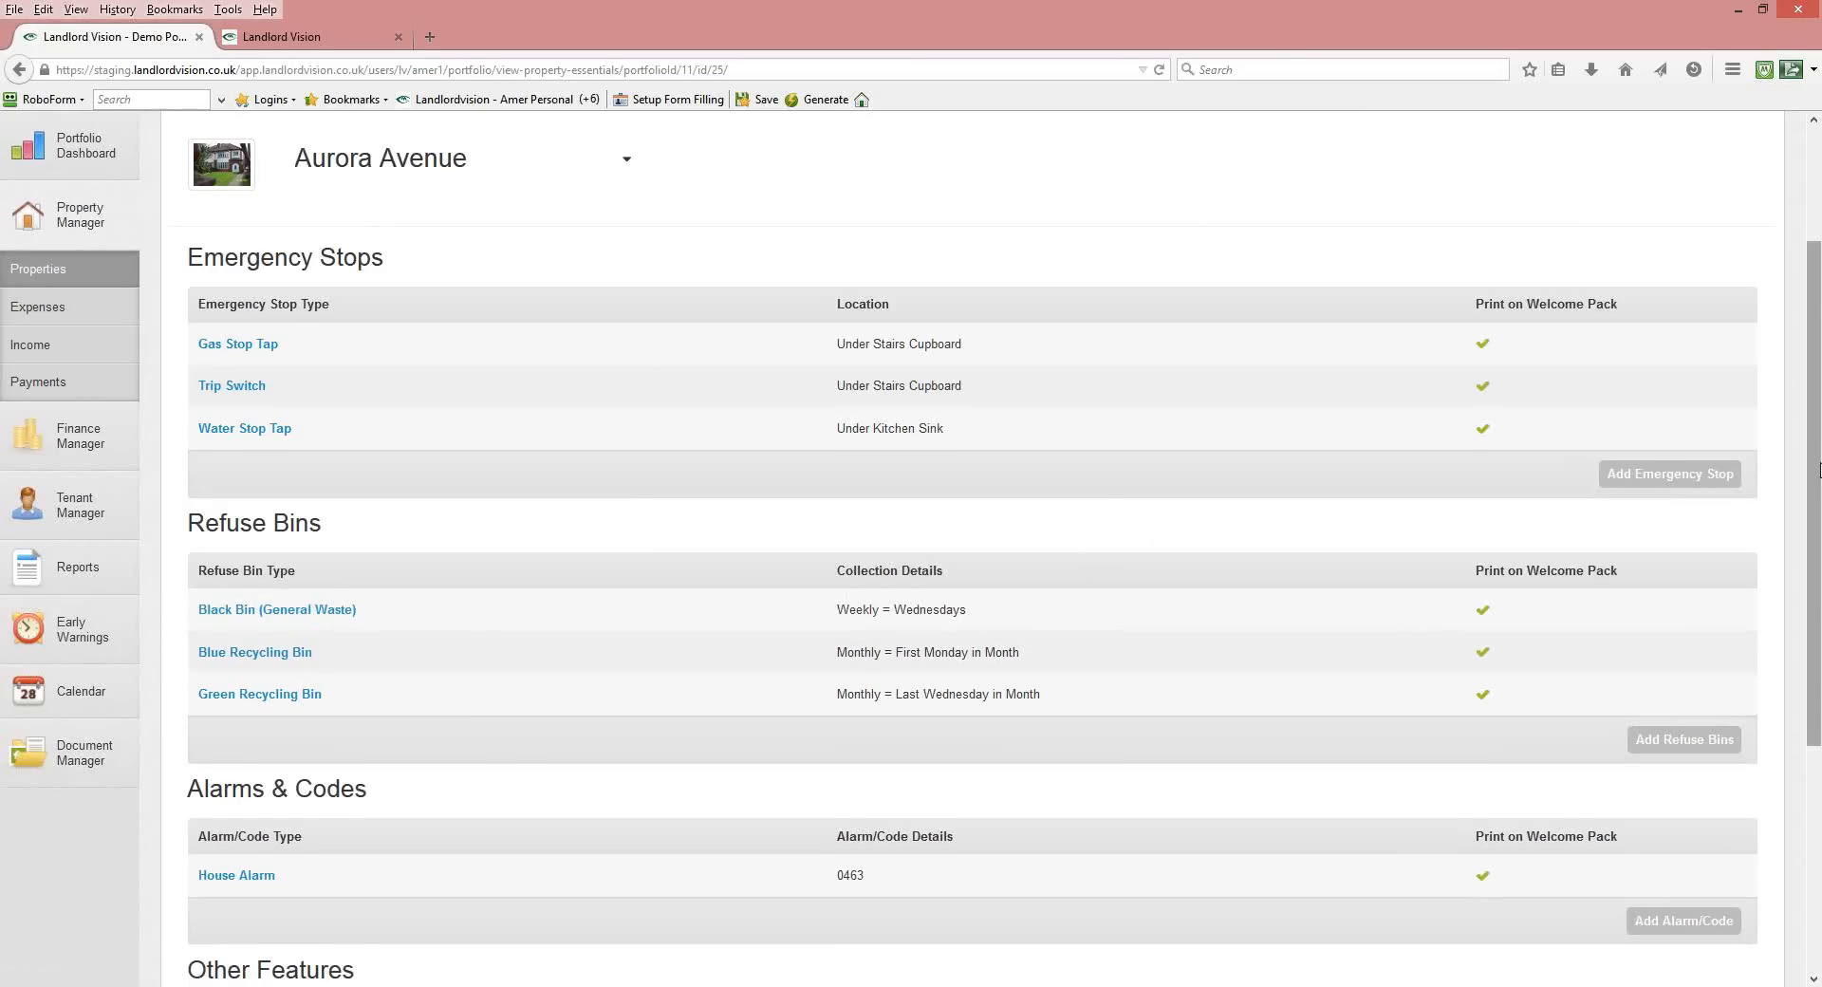
drag(1820, 469, 1820, 606)
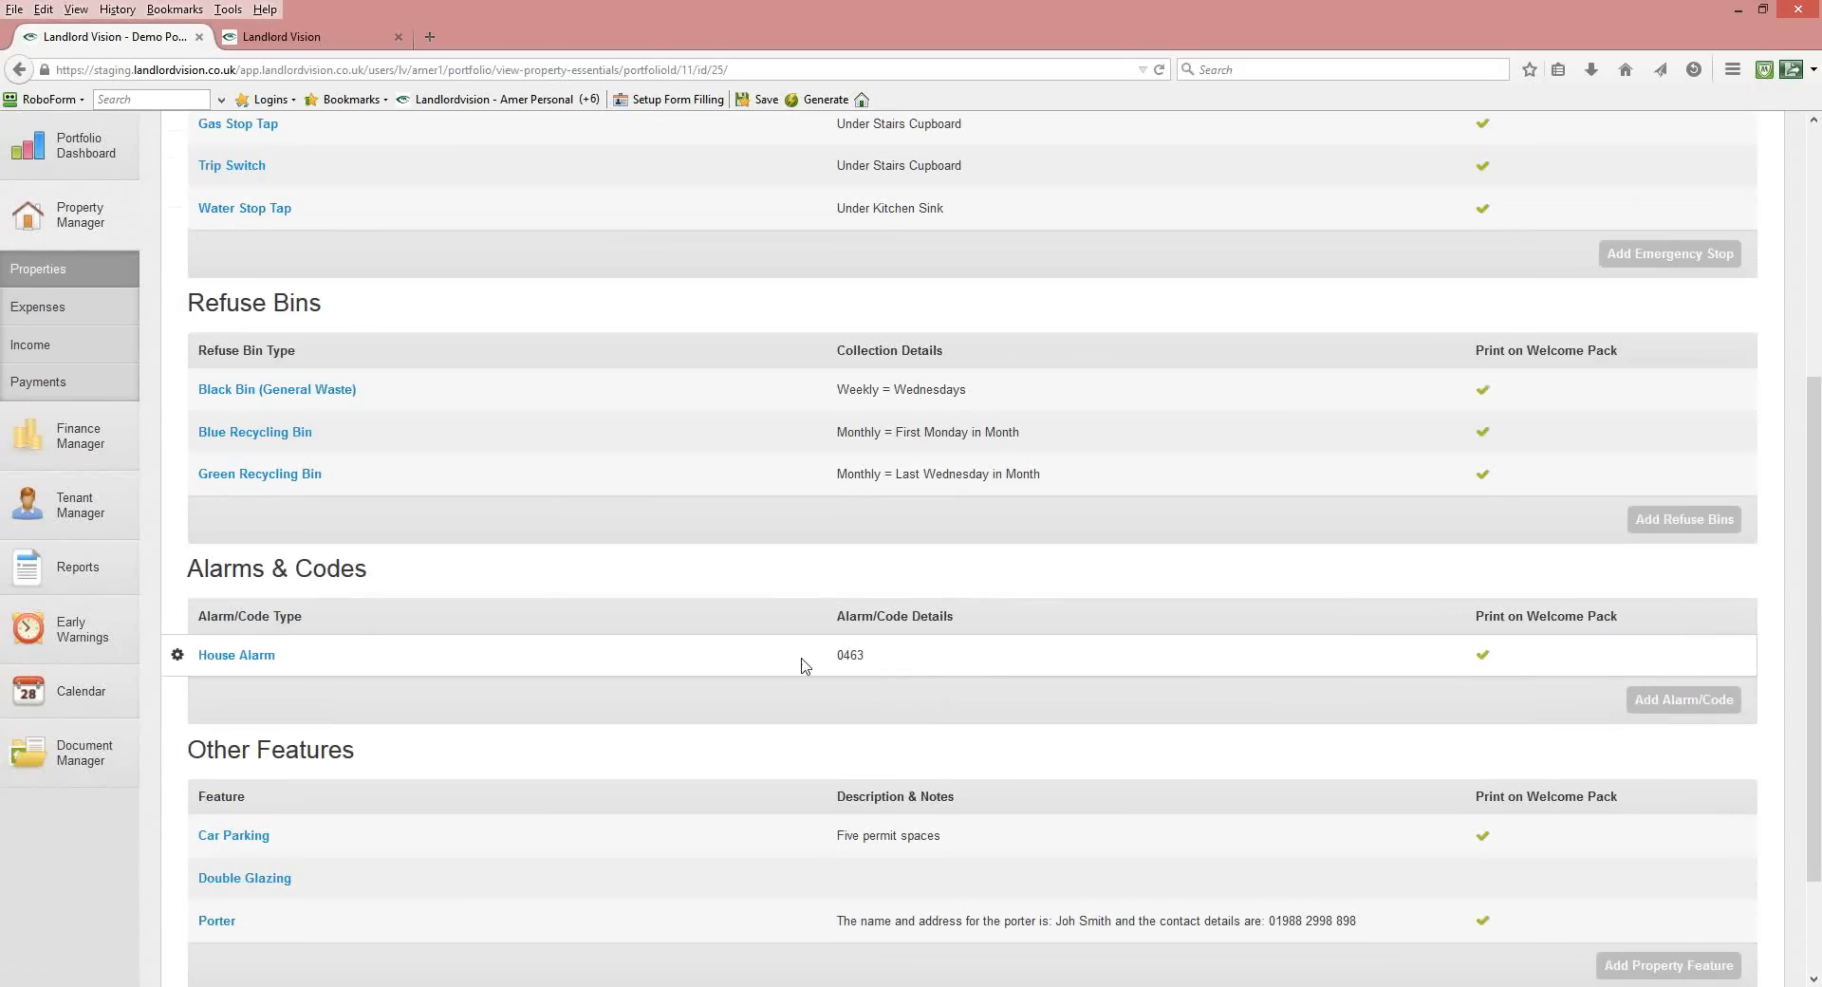
click(178, 657)
click(199, 674)
click(178, 655)
click(183, 677)
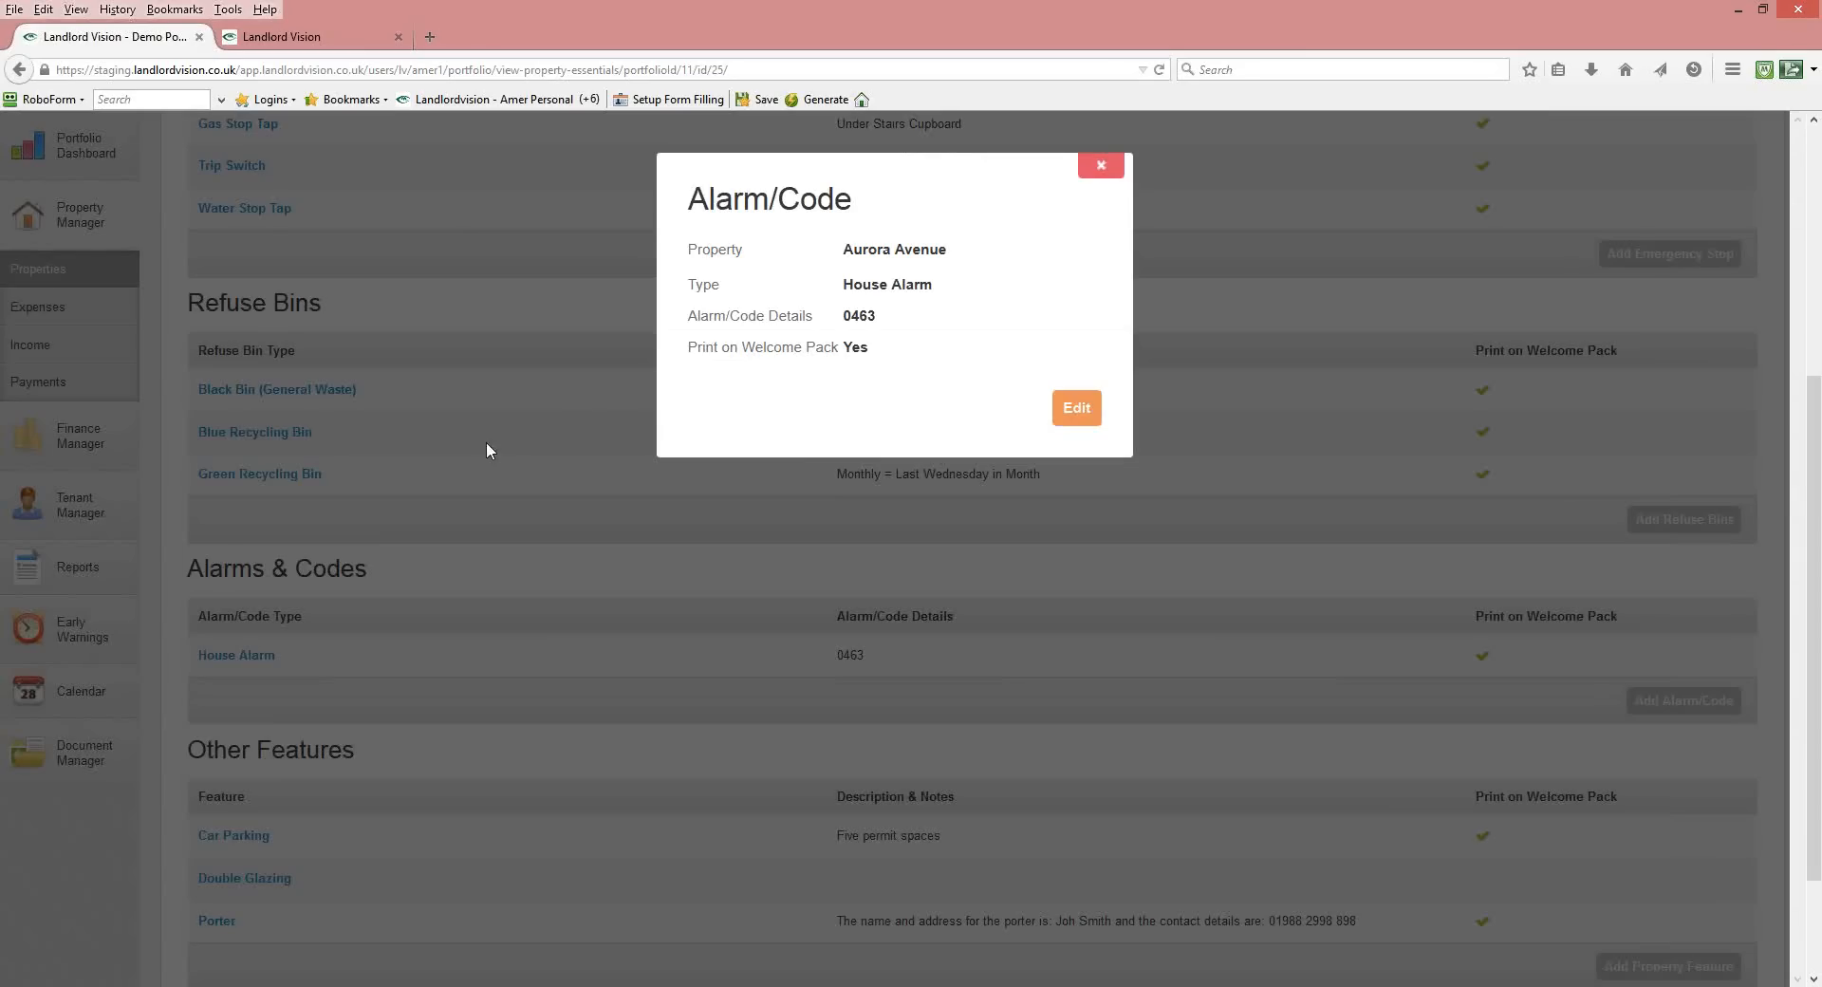
click(1082, 416)
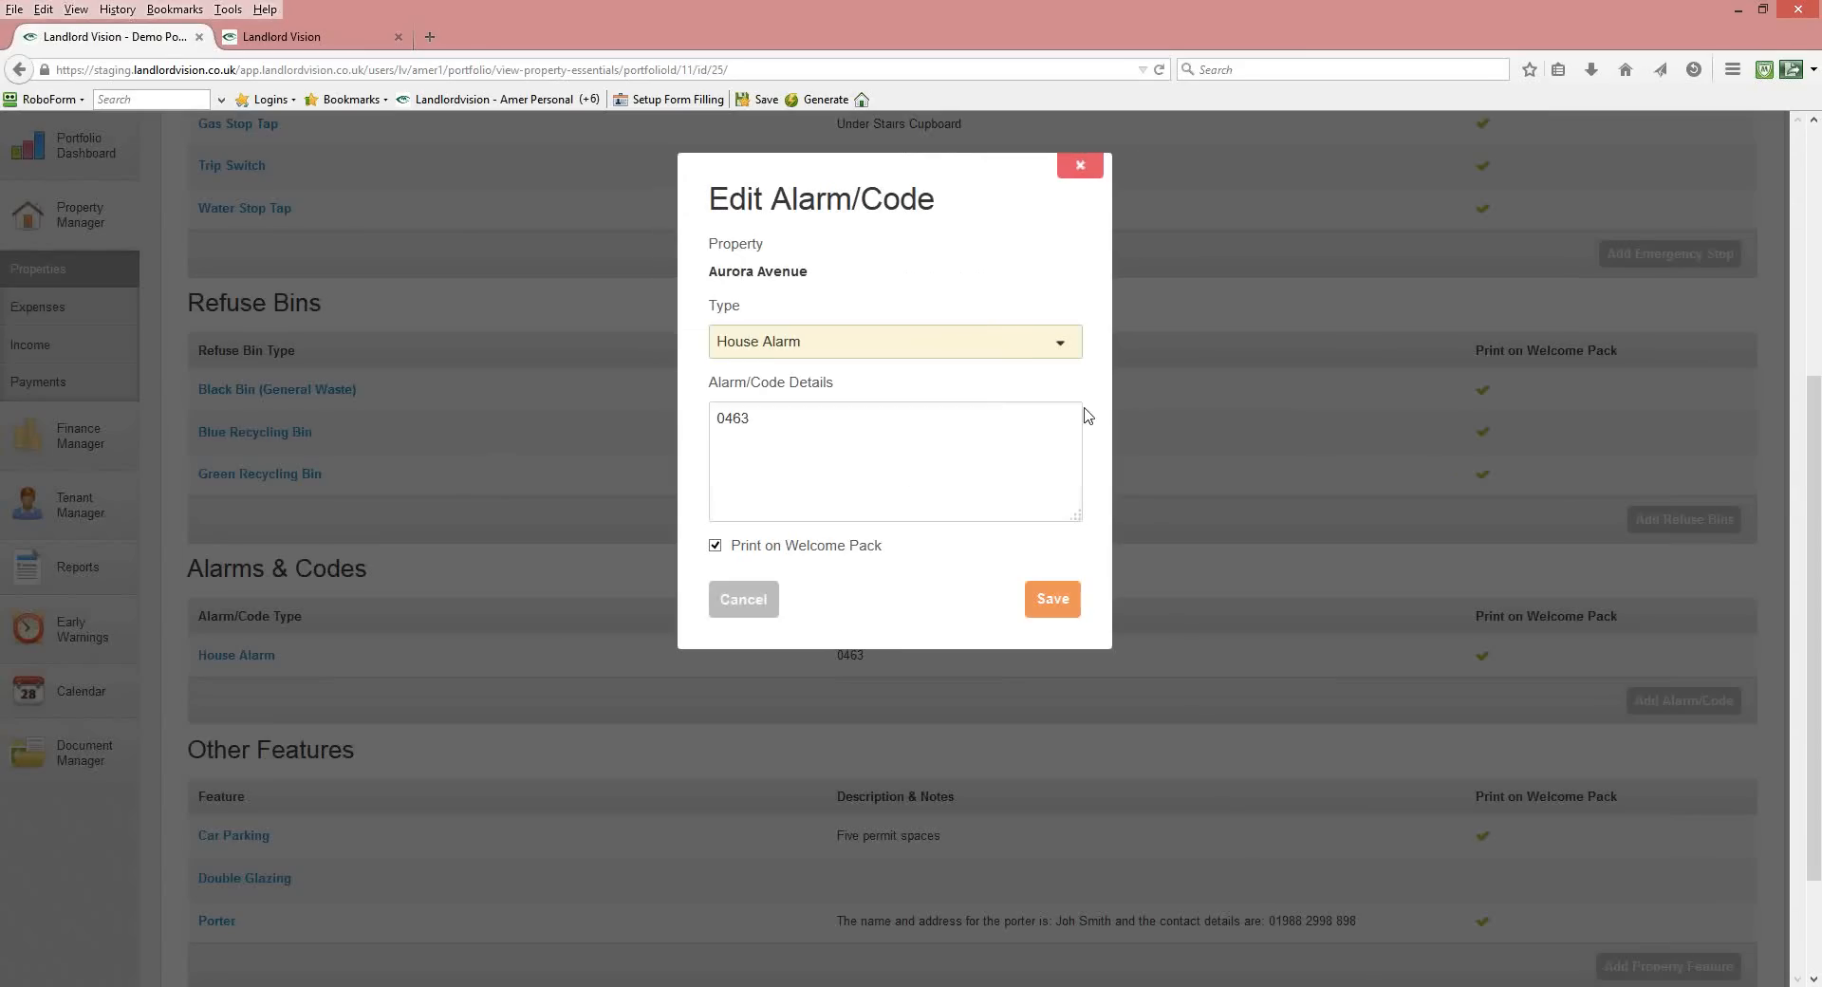
click(881, 446)
text(, press the set button and then enter the )
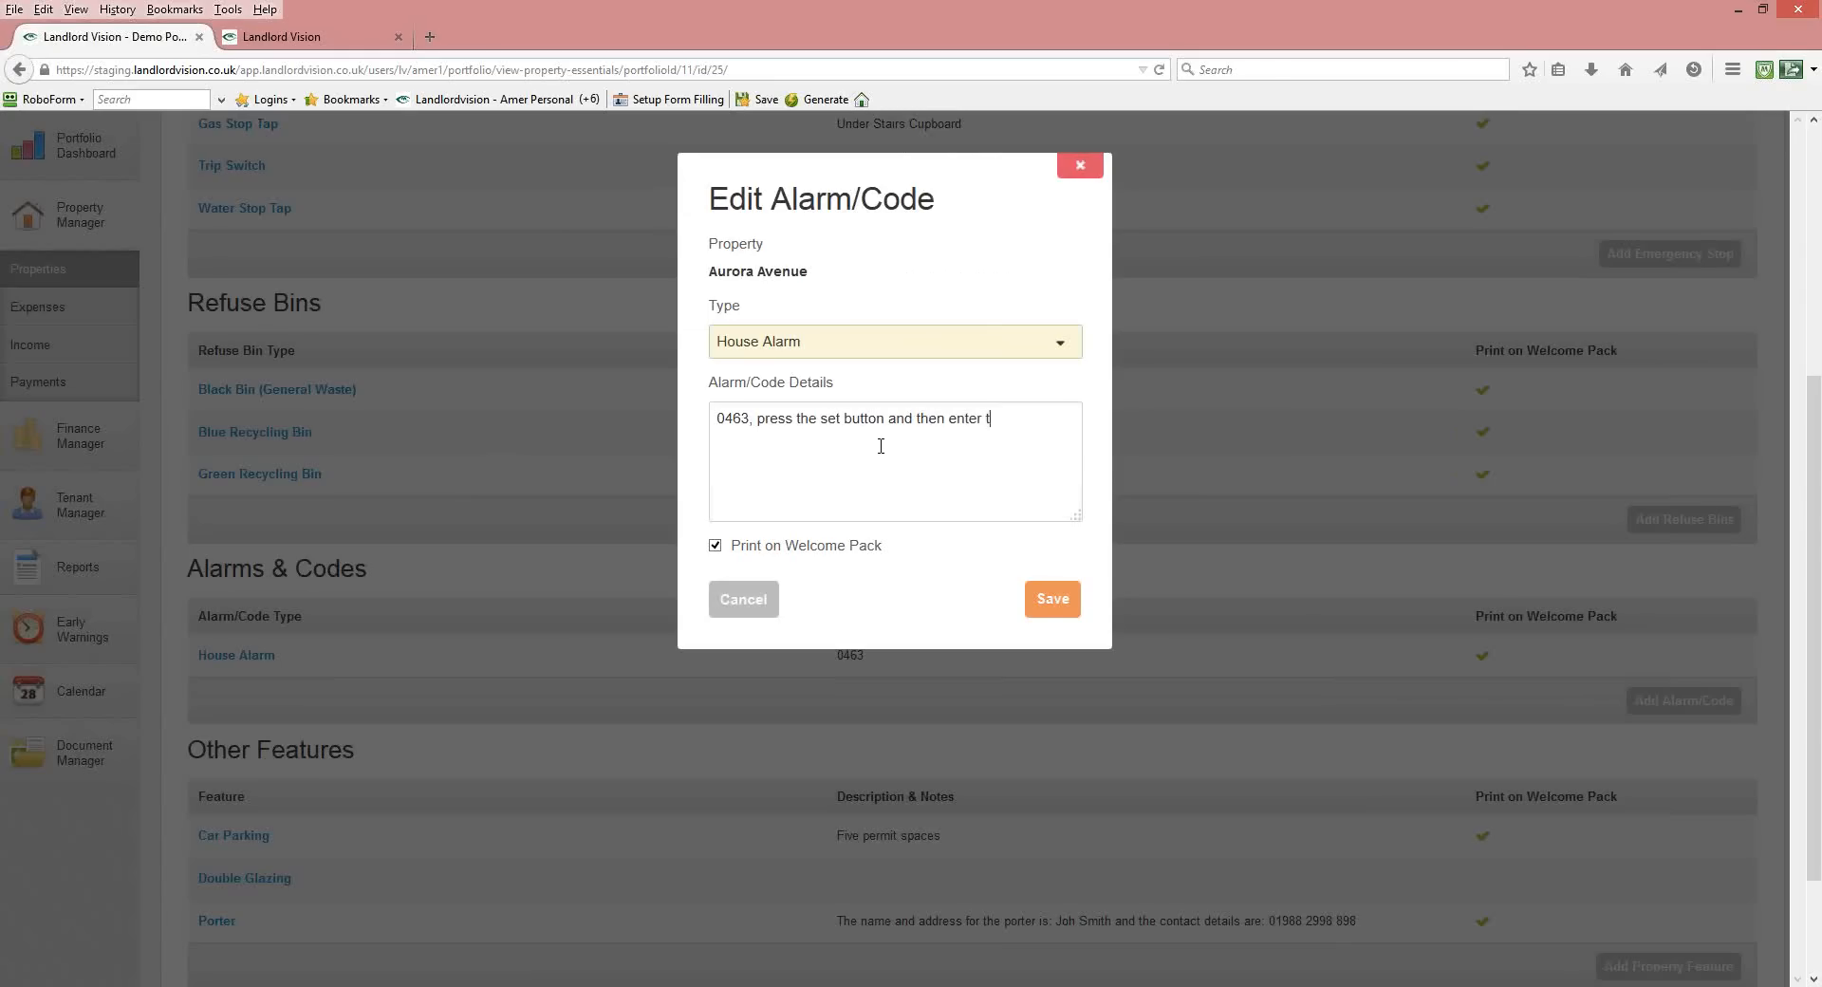
text(code and press enter.)
click(1054, 600)
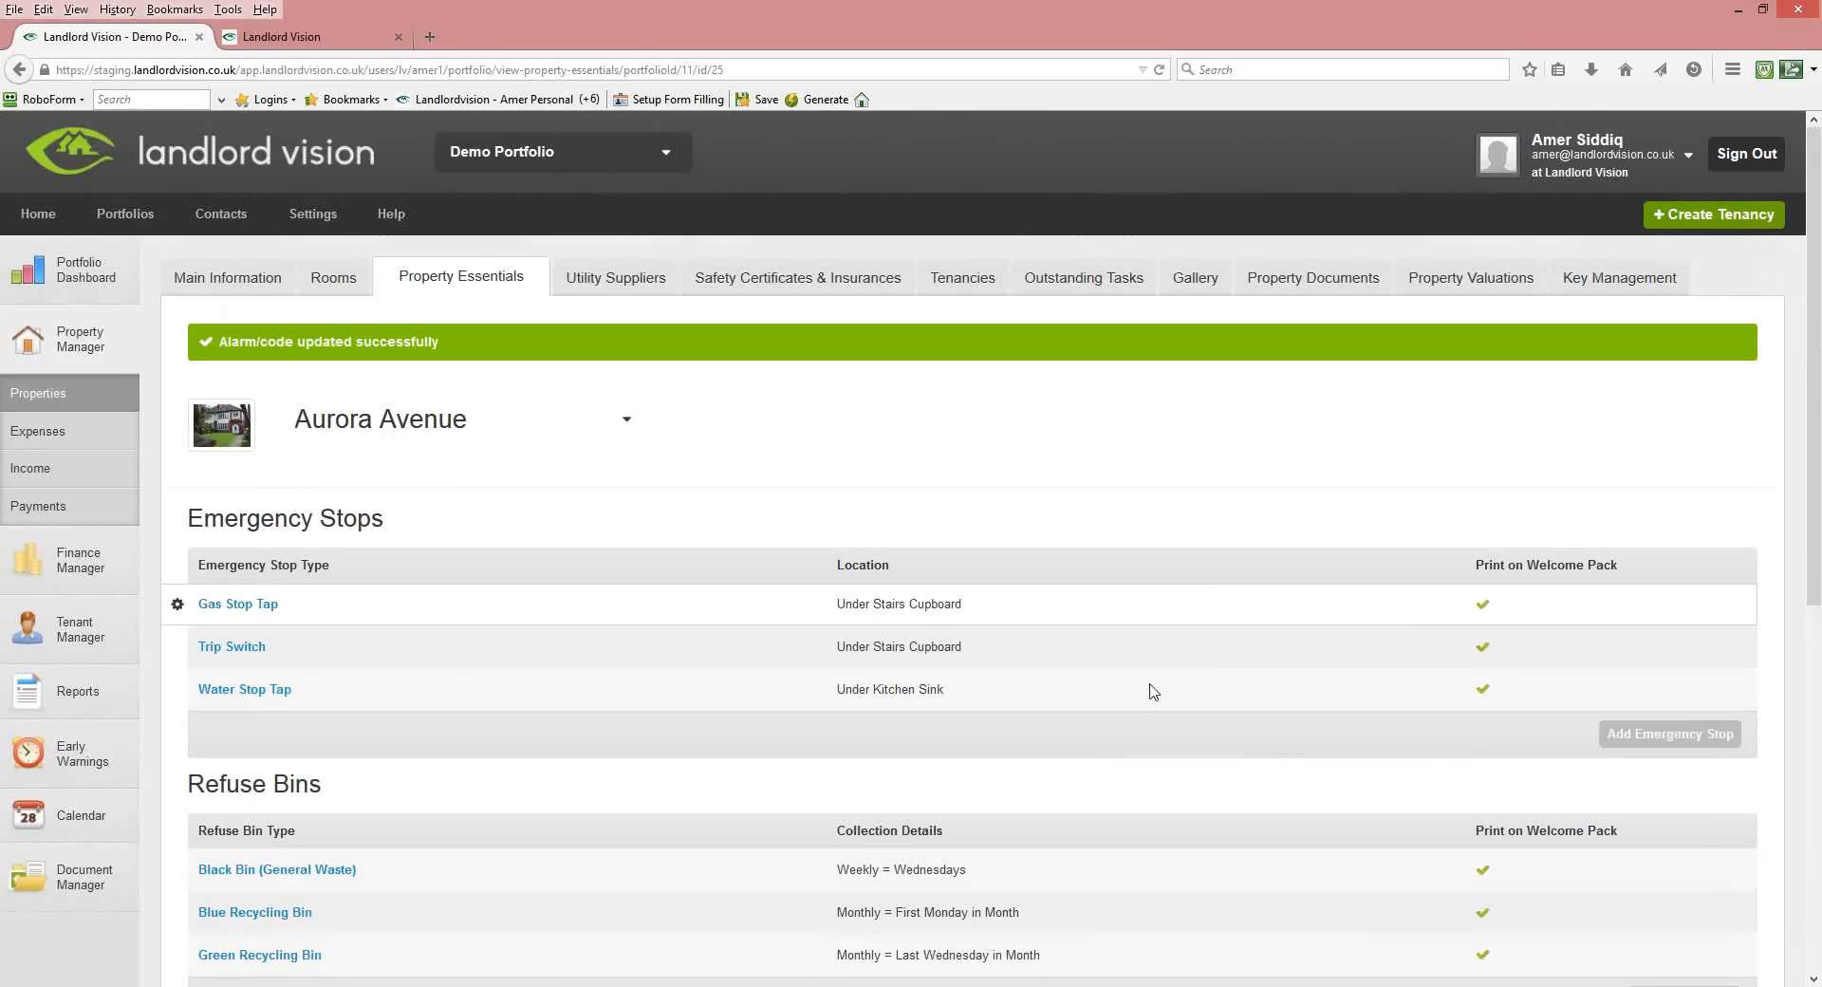
scroll(1157, 684, down, 5)
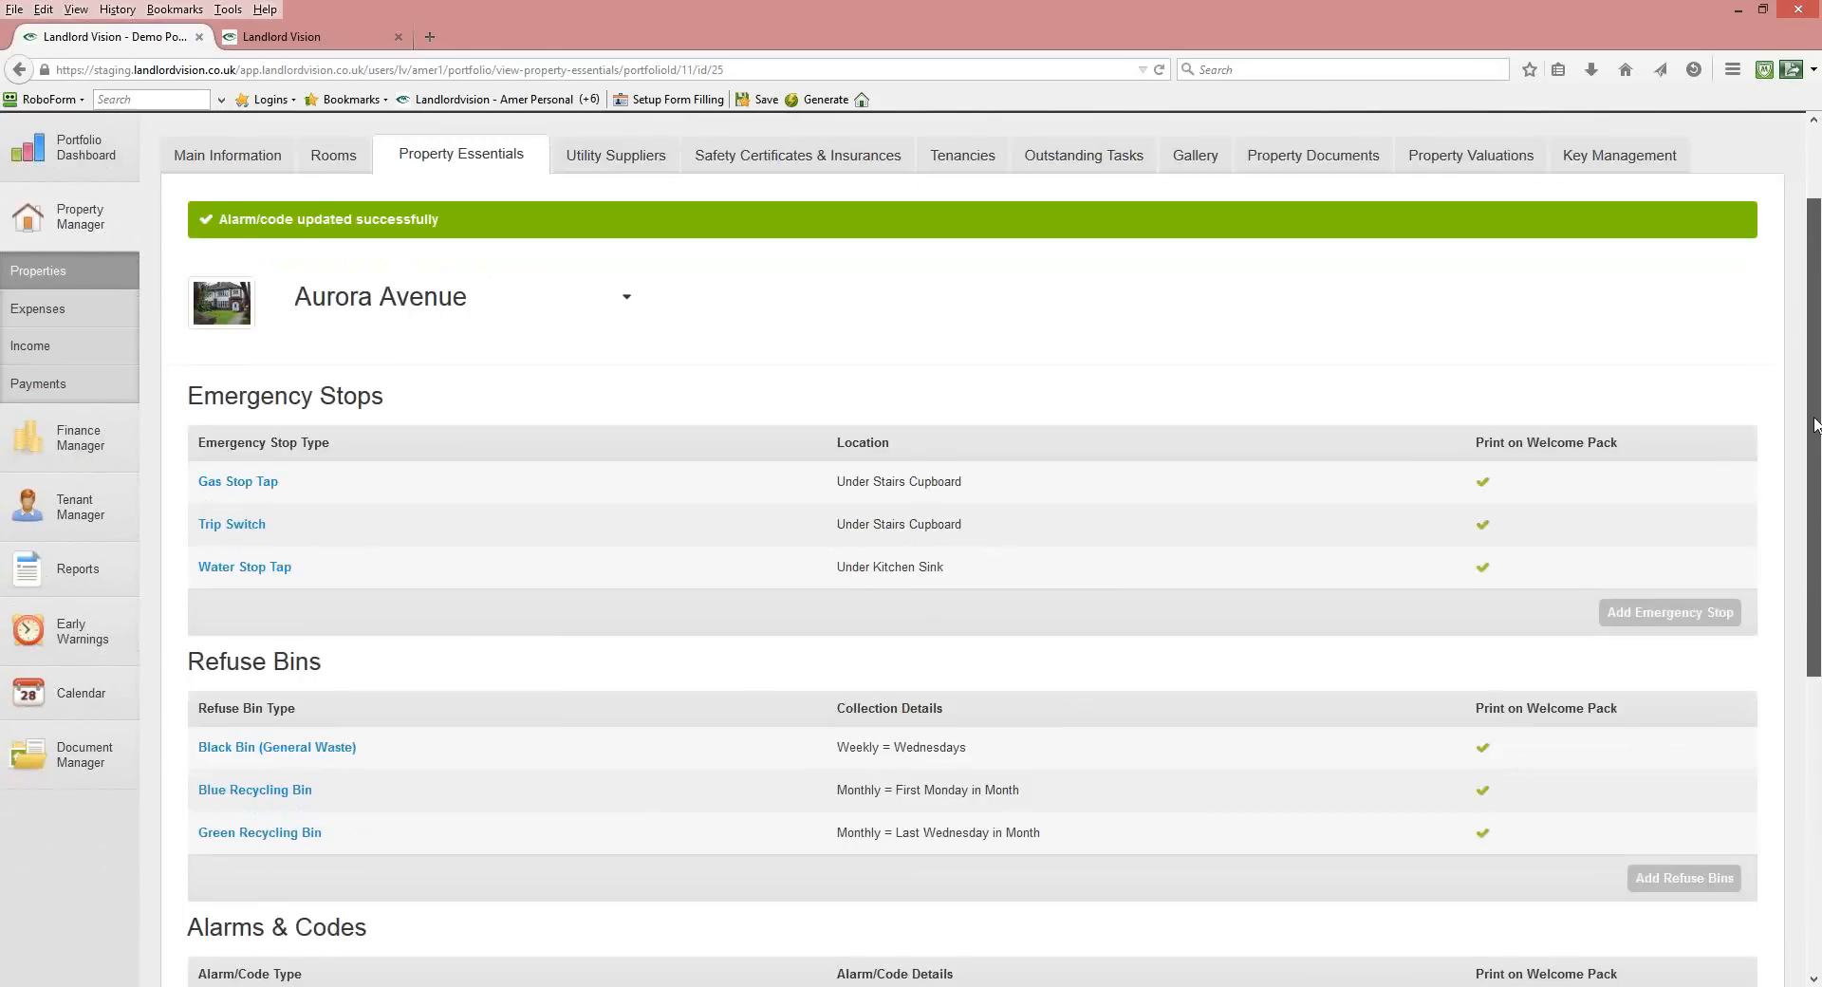
scroll(1070, 765, down, 1)
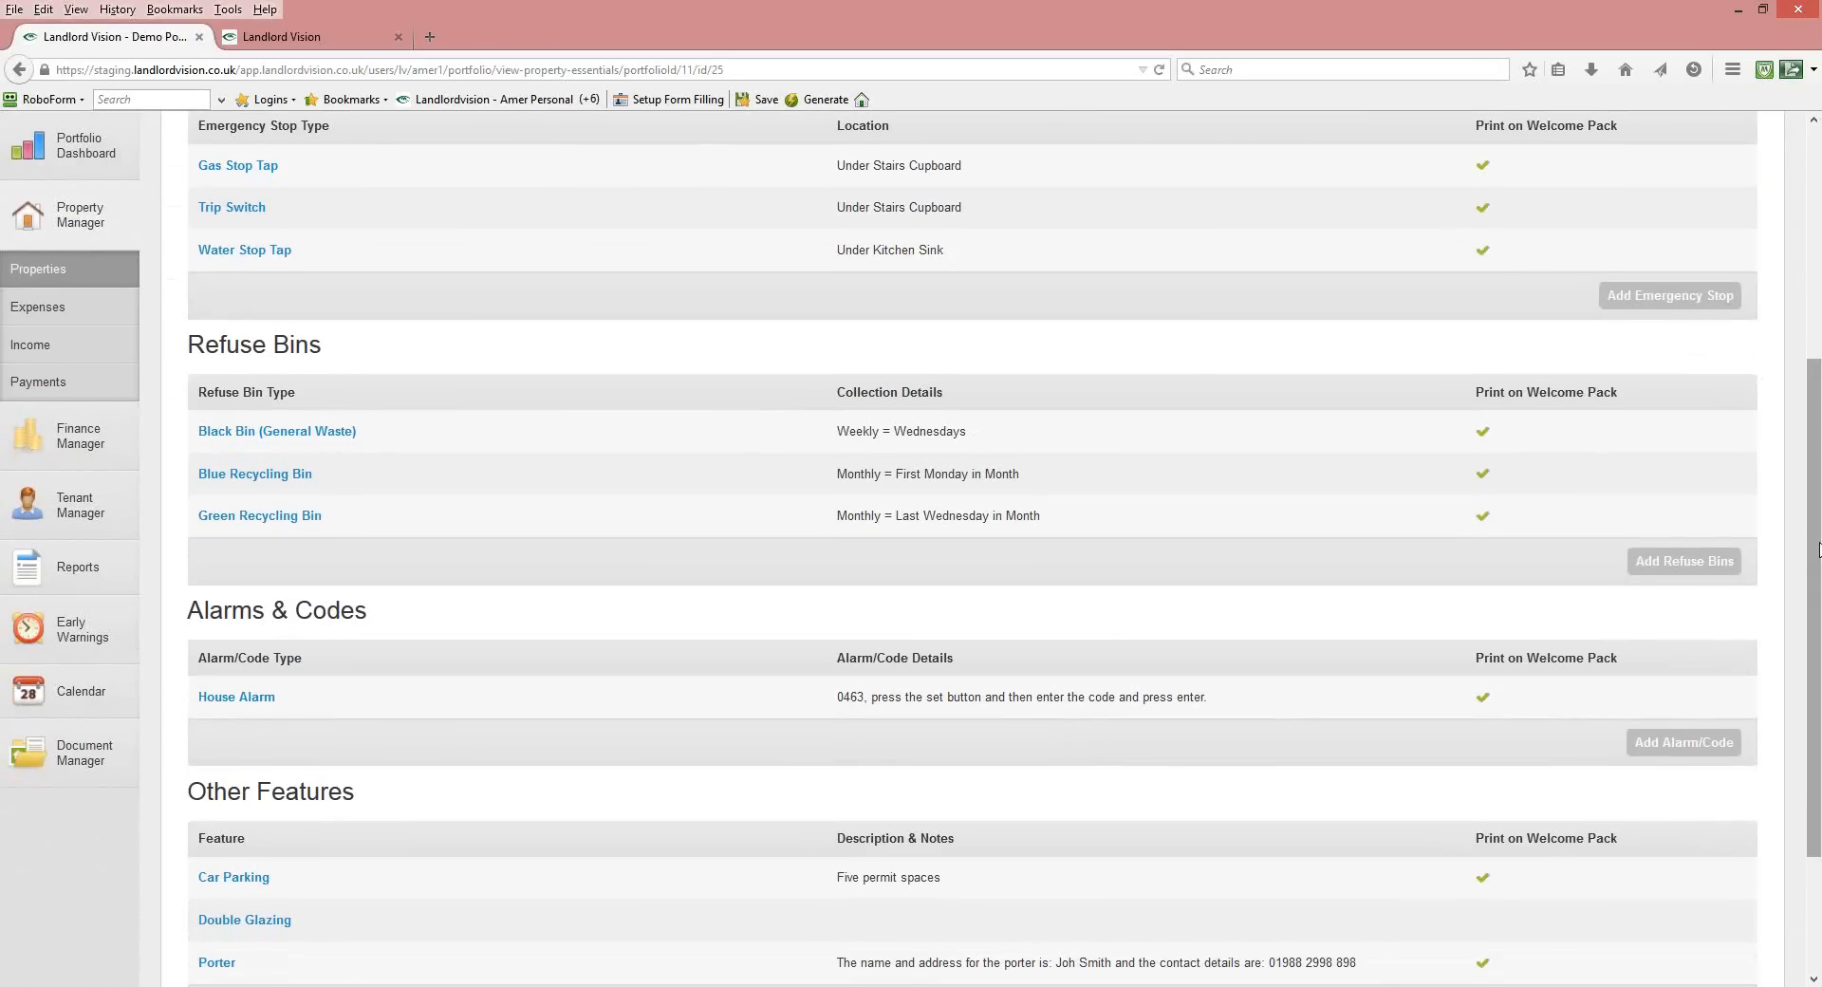
scroll(1819, 549, down, 3)
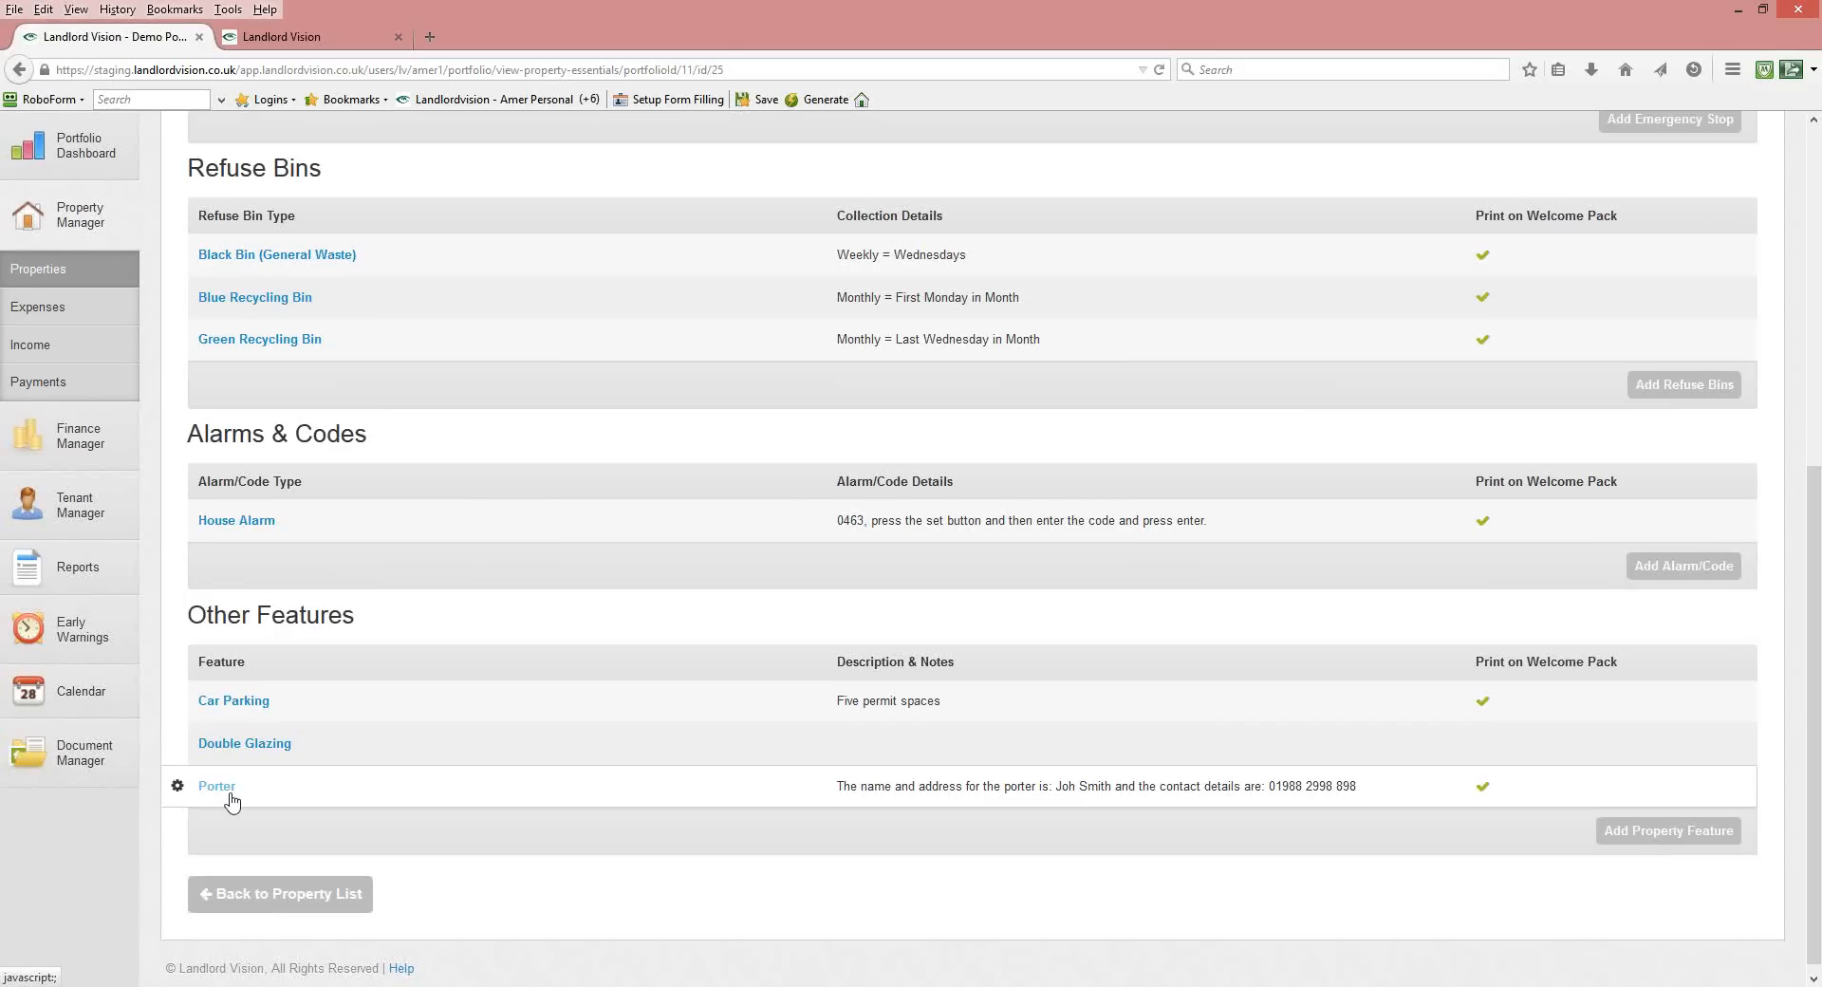
click(1657, 842)
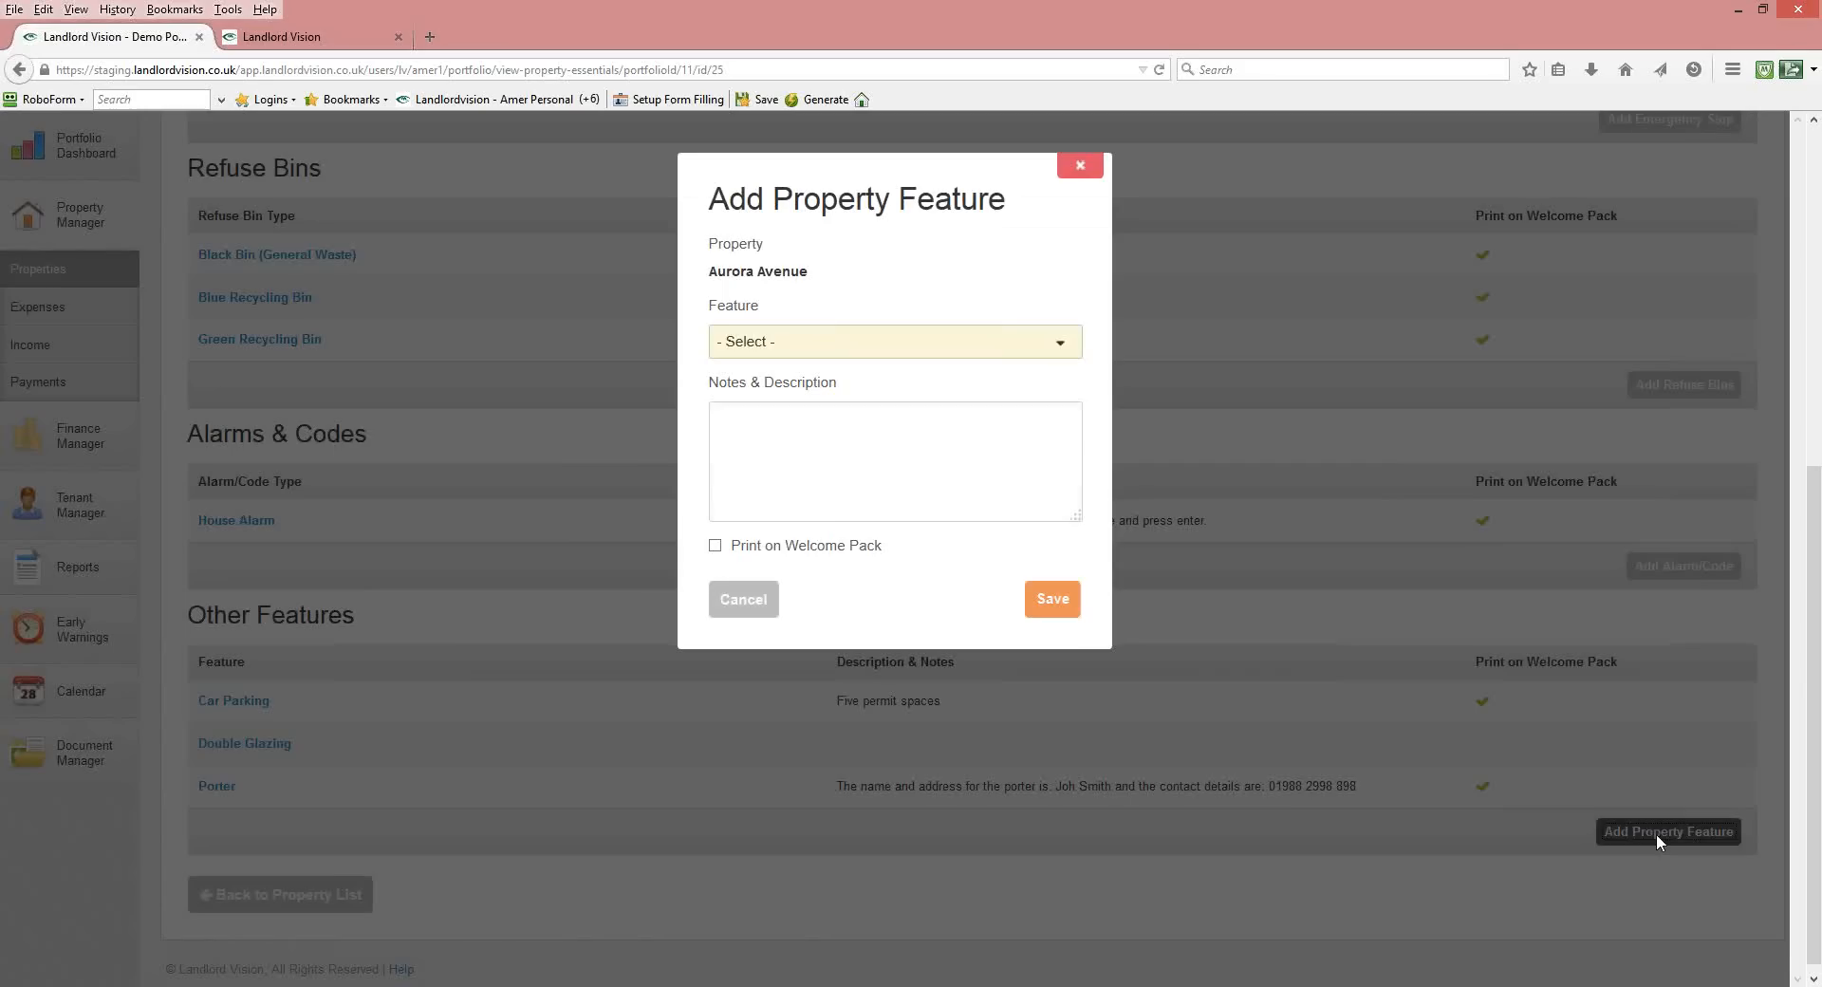
click(1060, 350)
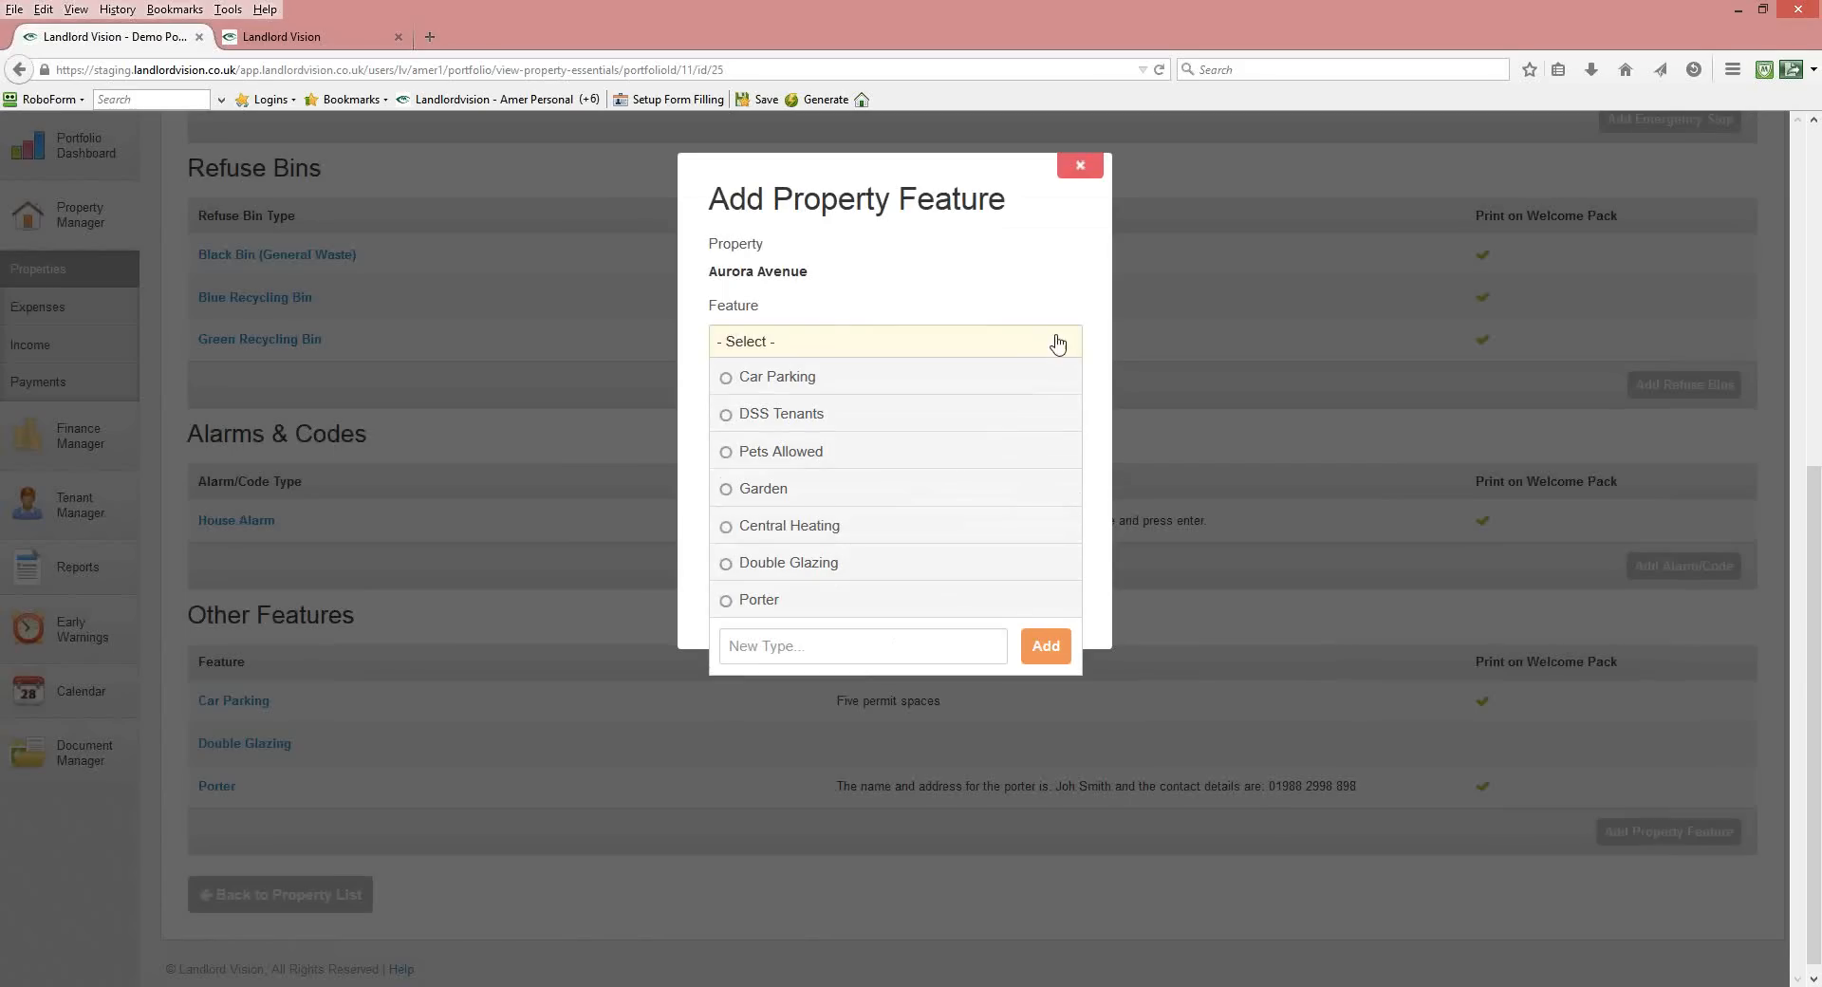
click(1011, 278)
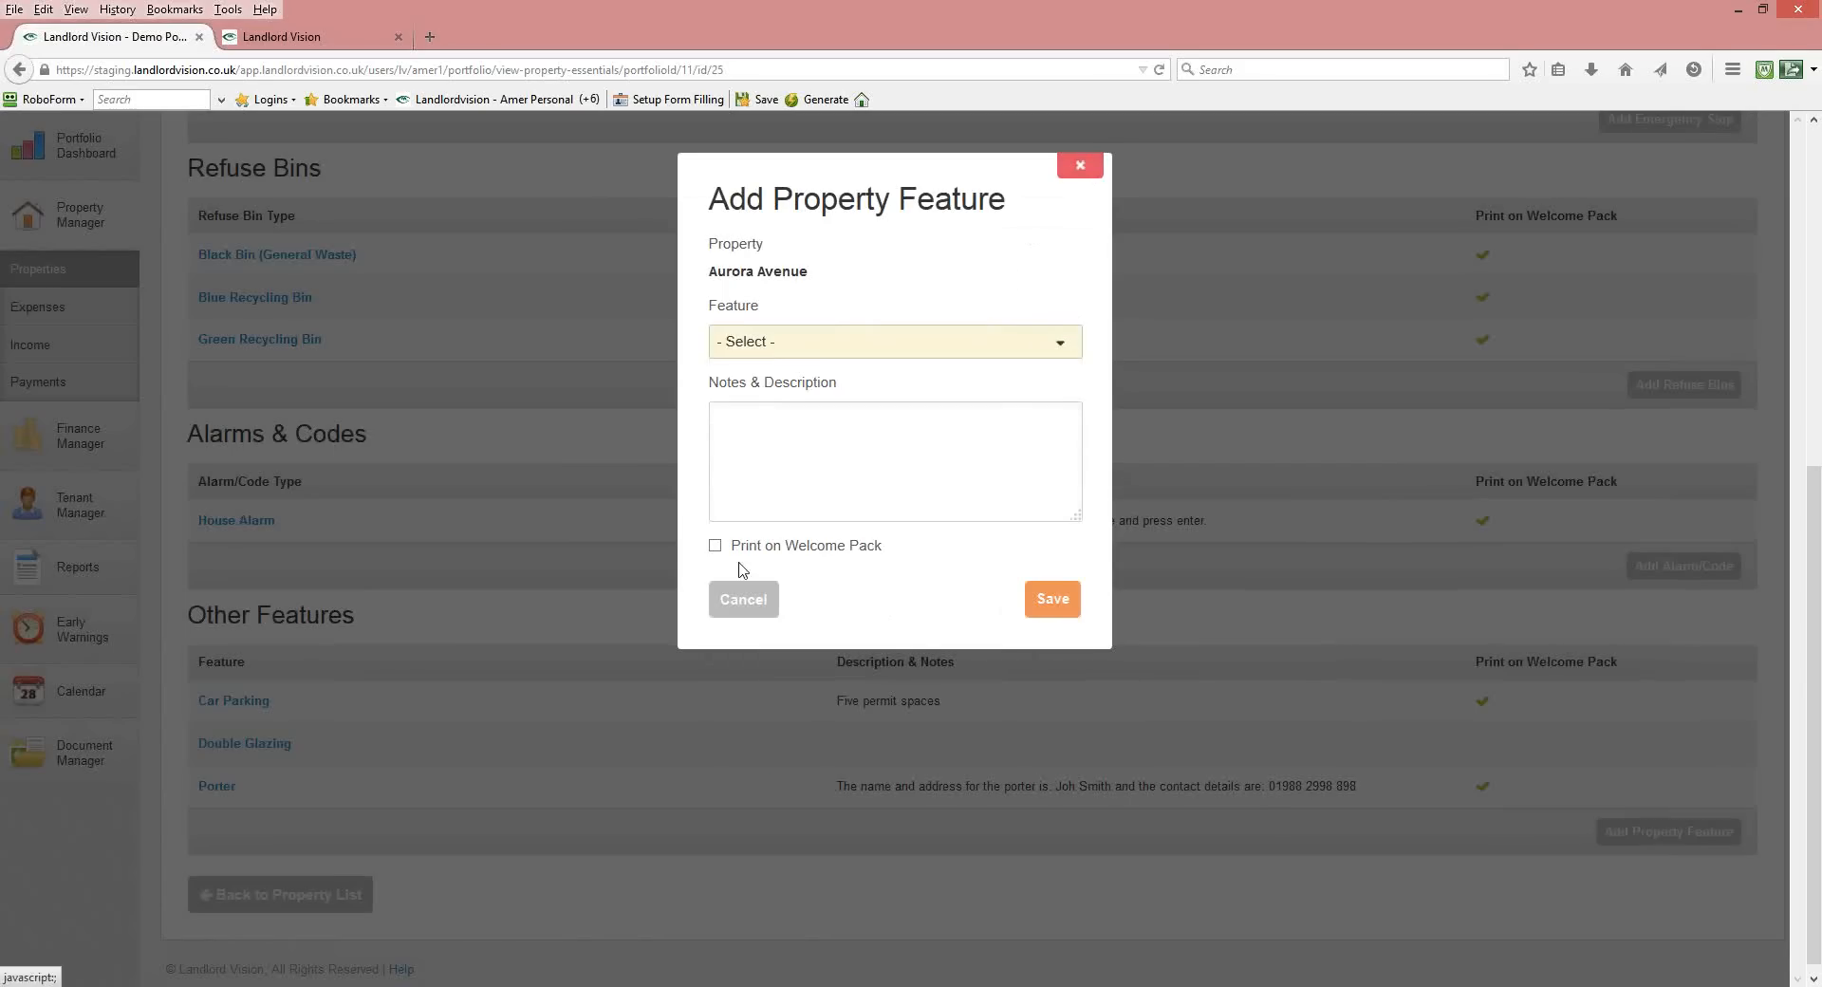
click(729, 603)
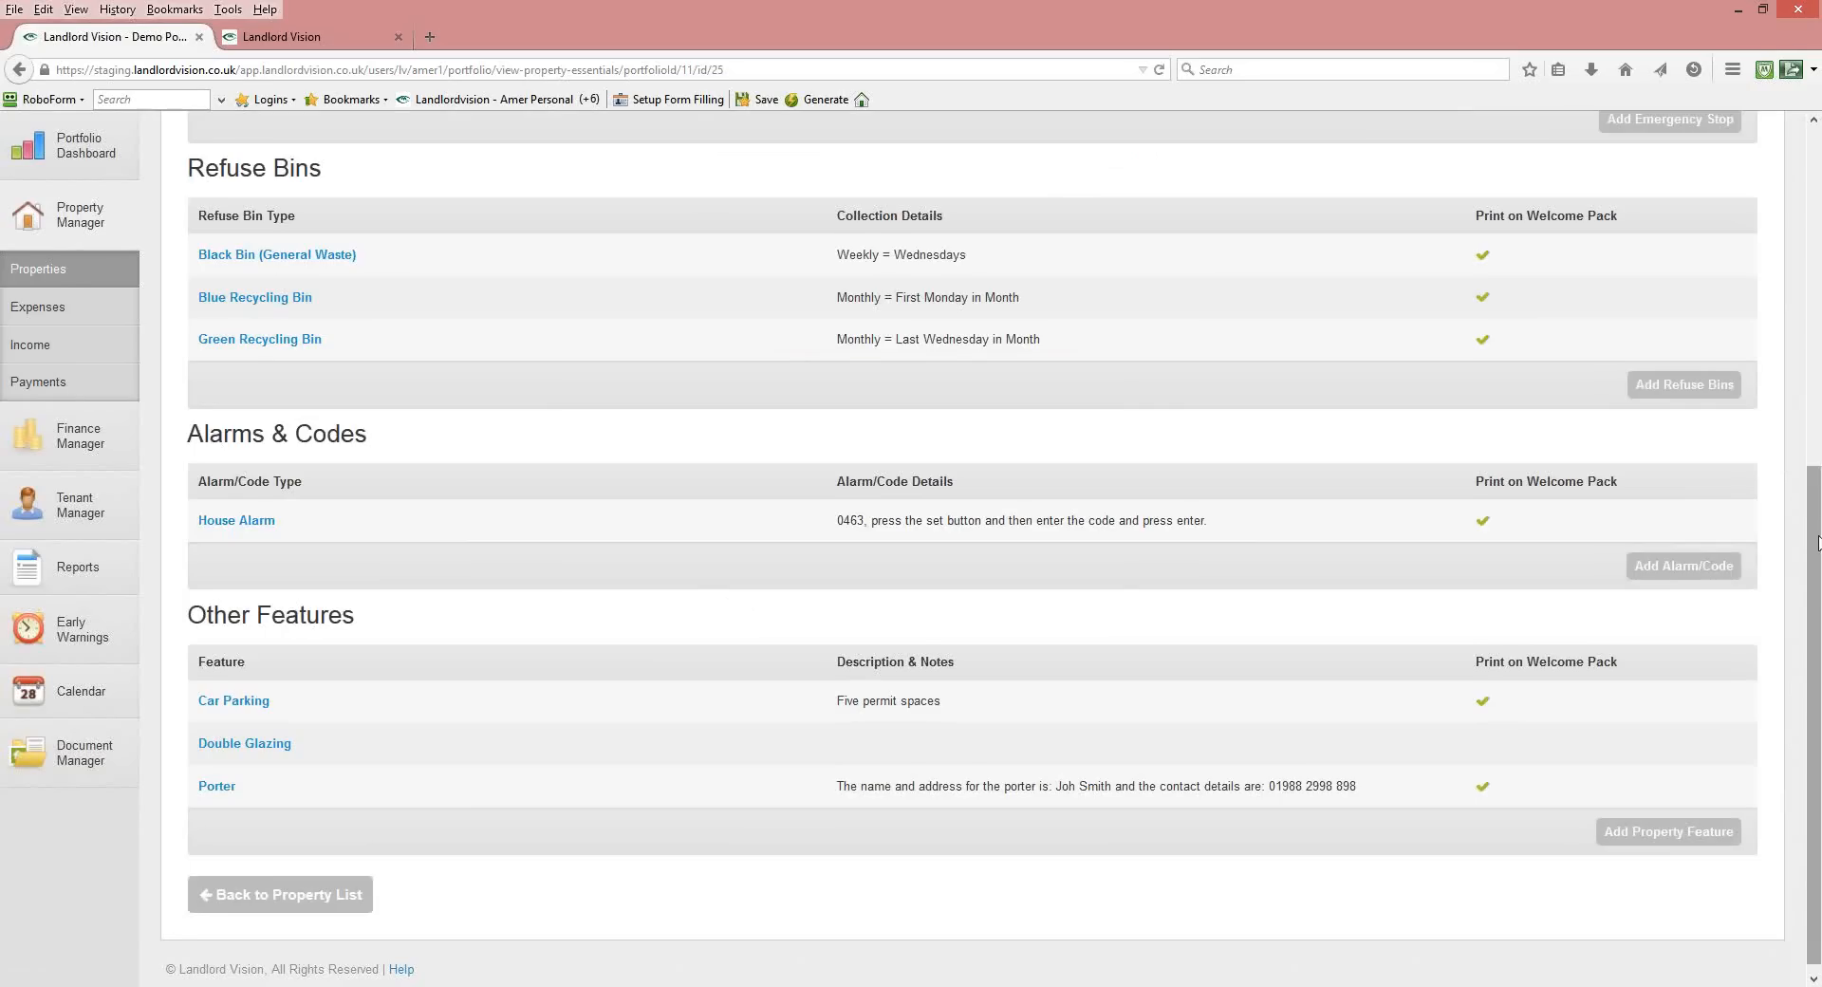
View Aurora Avenue's utility suppliers and its safety certificates and insurances.
click(1818, 459)
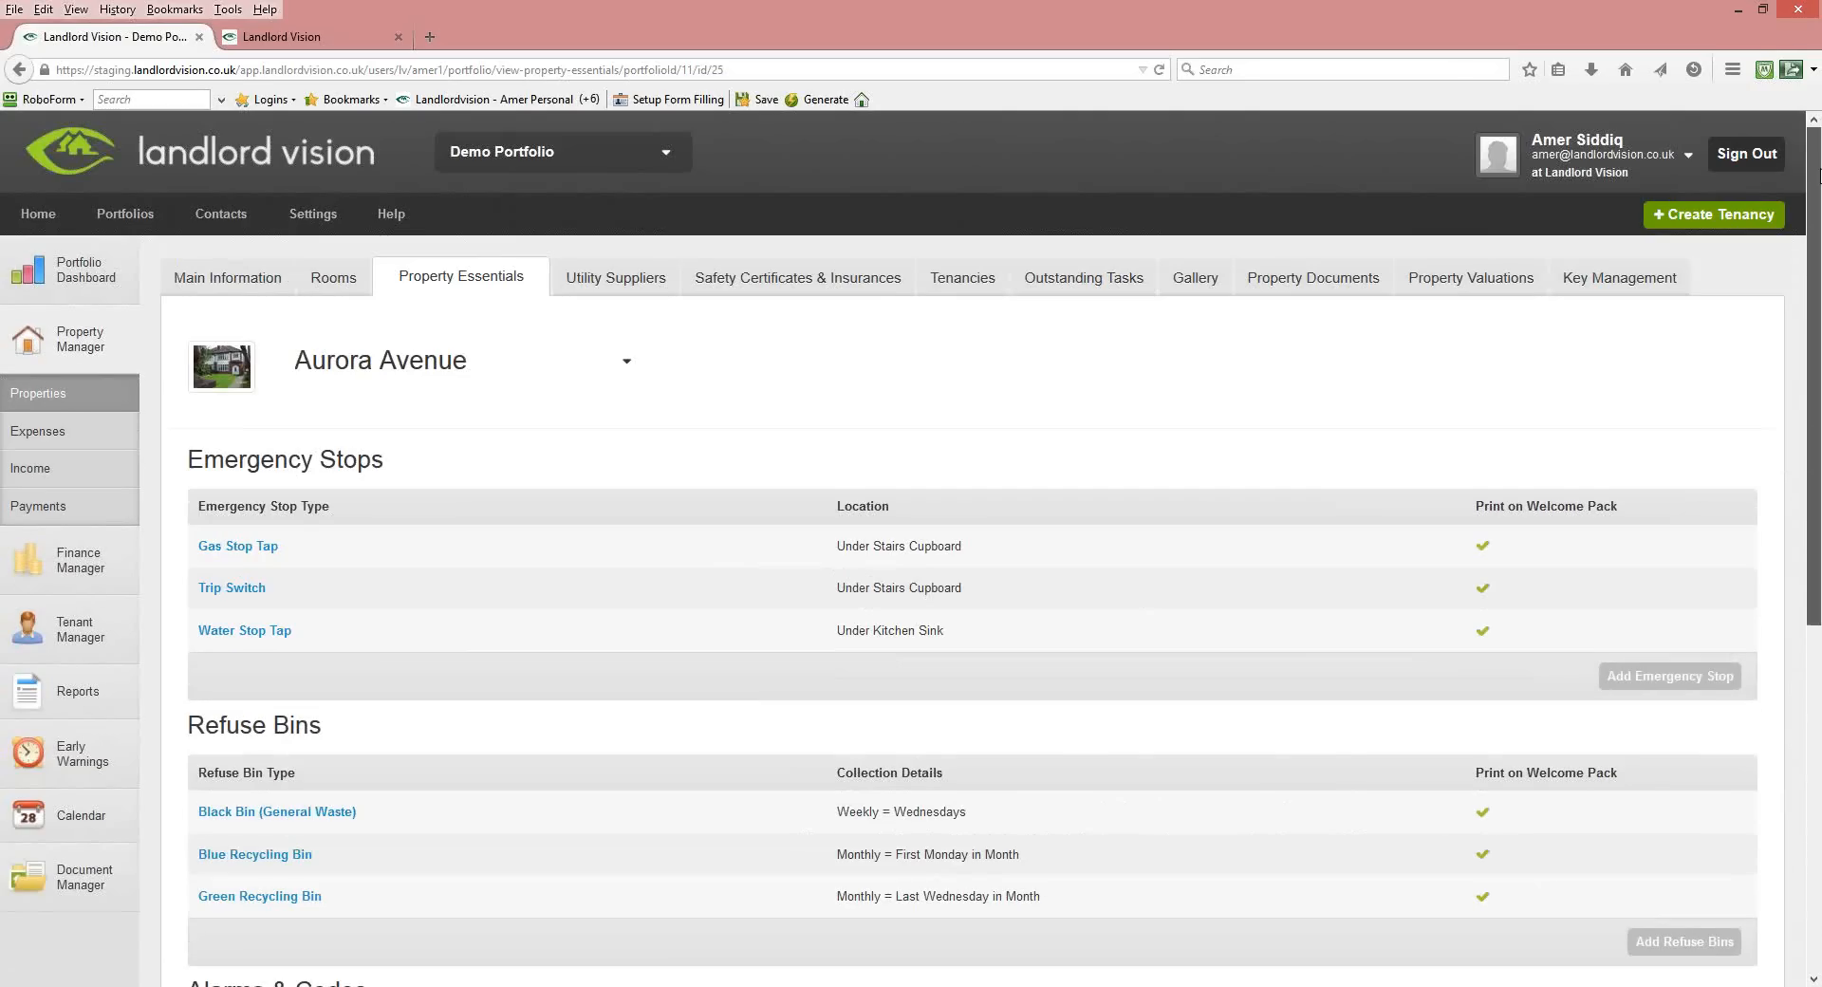
click(606, 289)
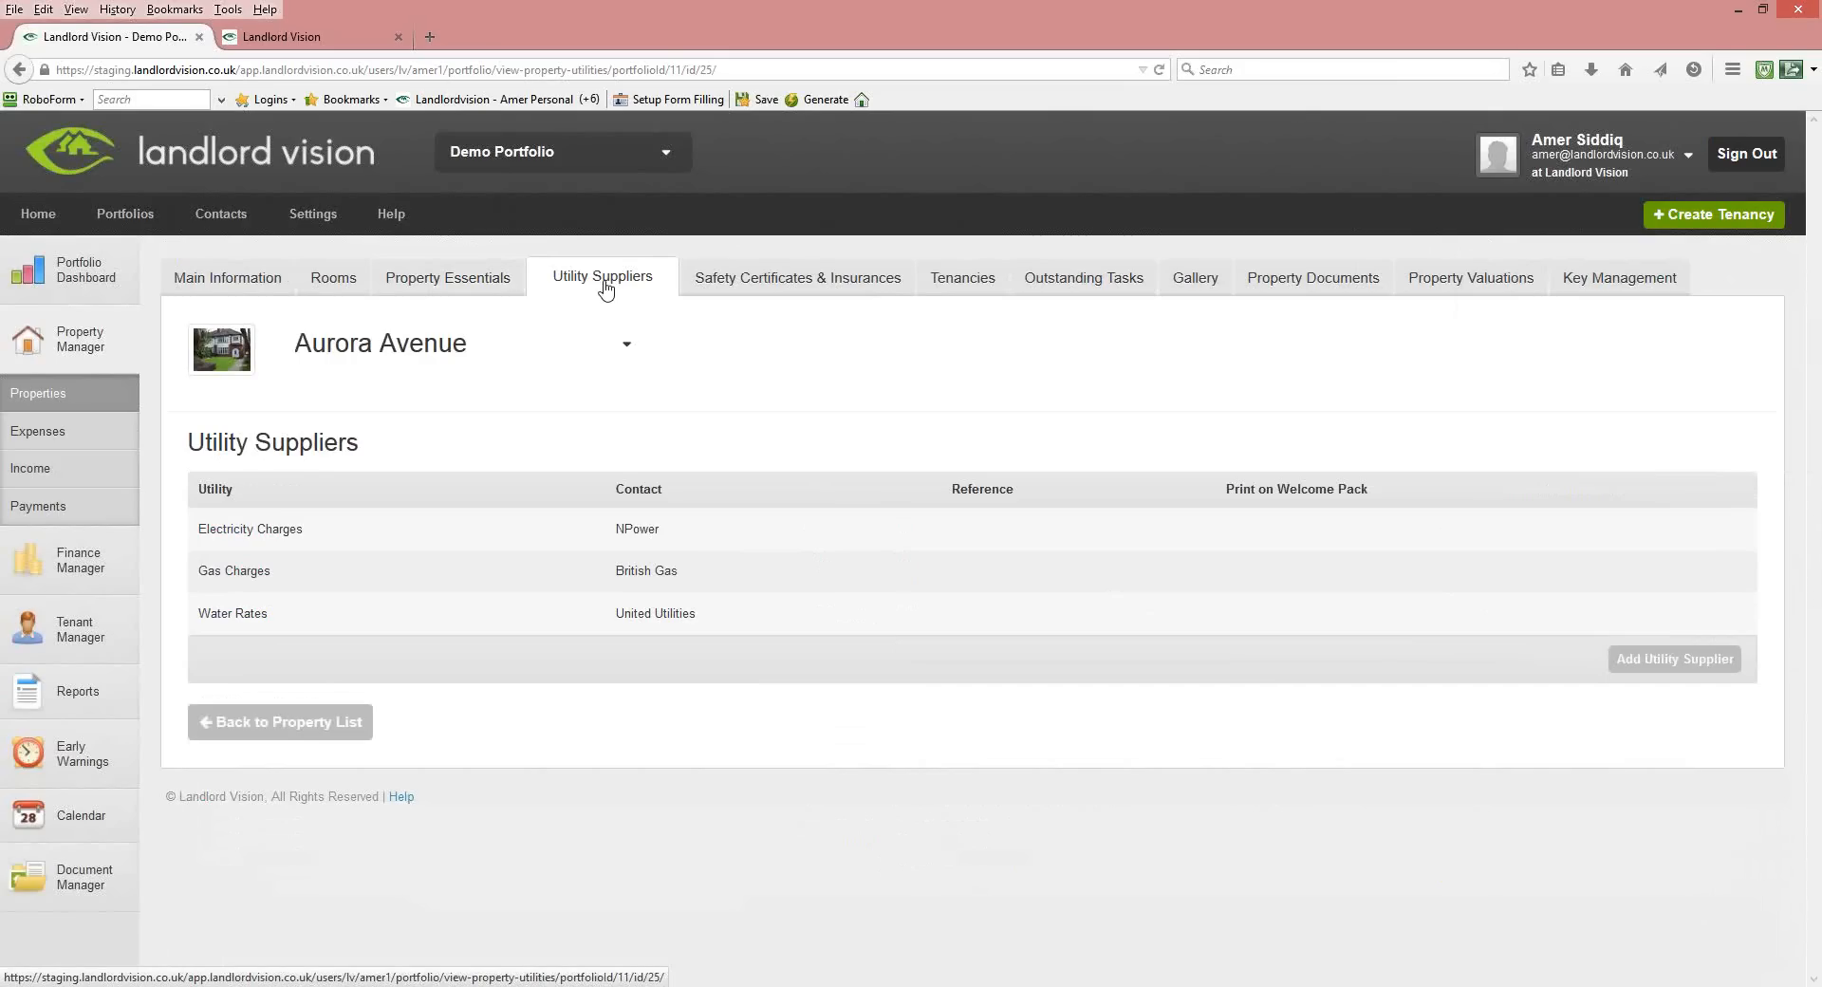
click(796, 290)
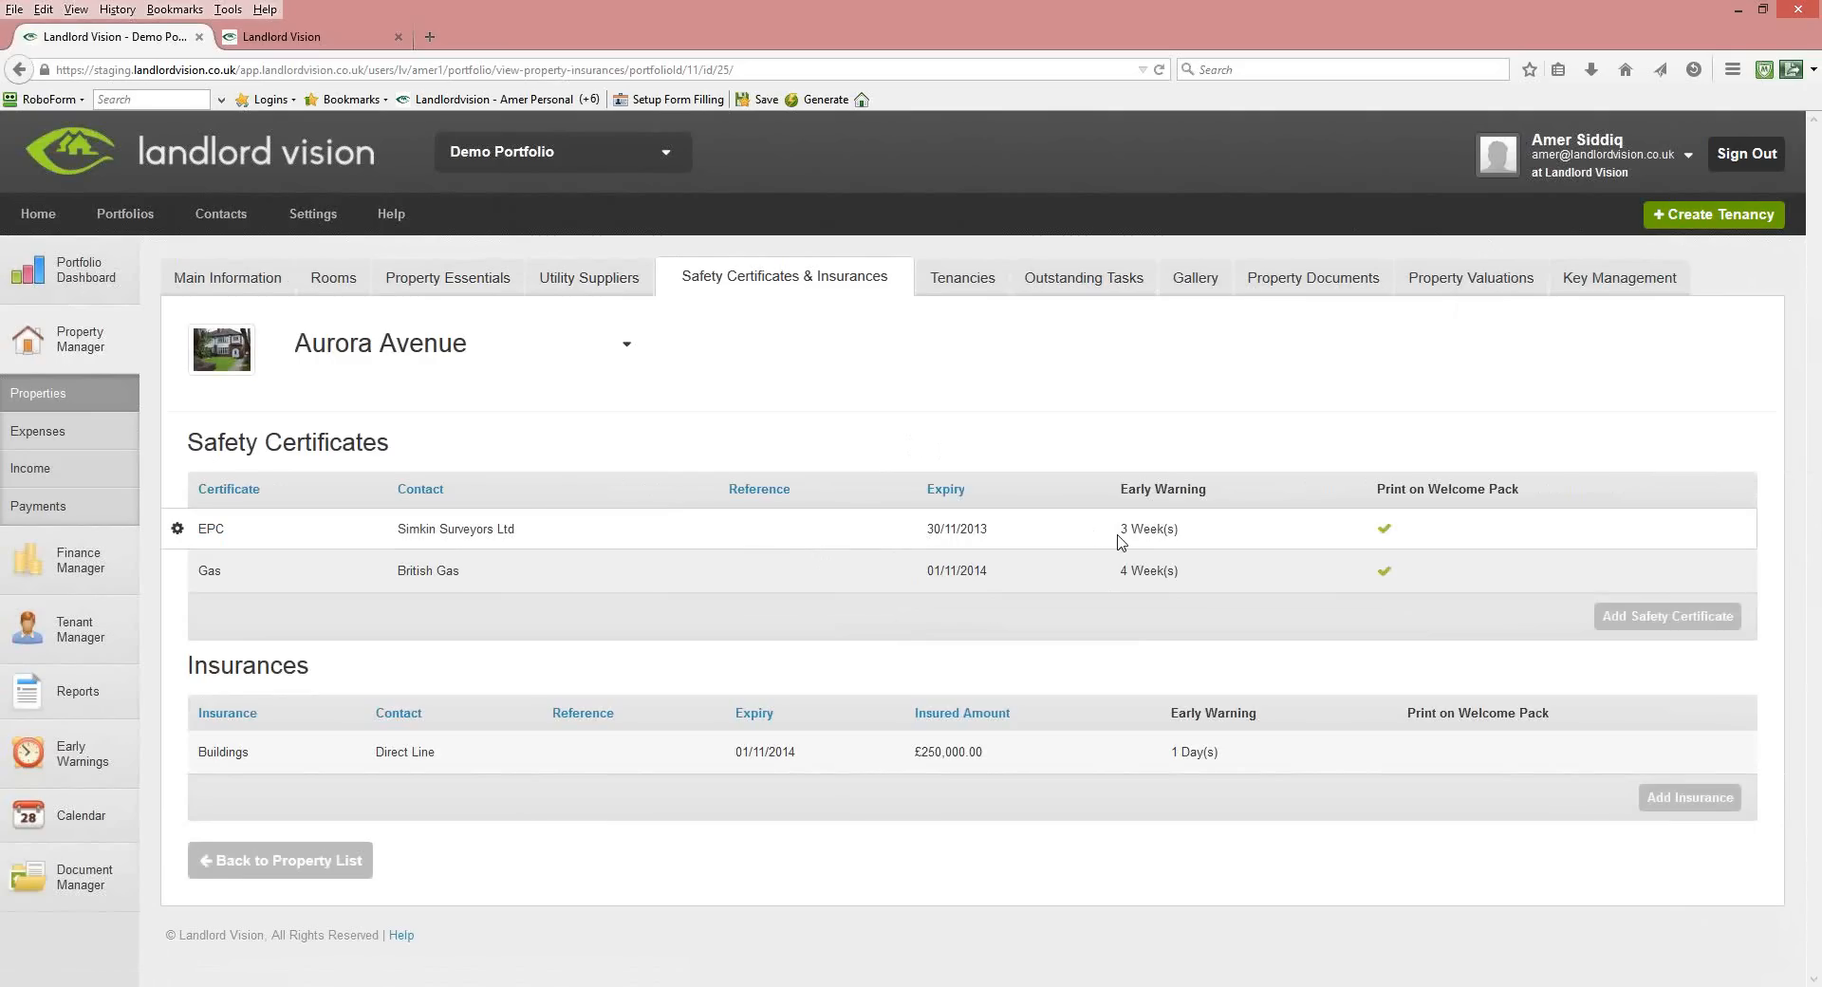
Edit the Gas safety certificate from British Gas, setting its expiry date to 30/11/2015, and save it.
click(178, 572)
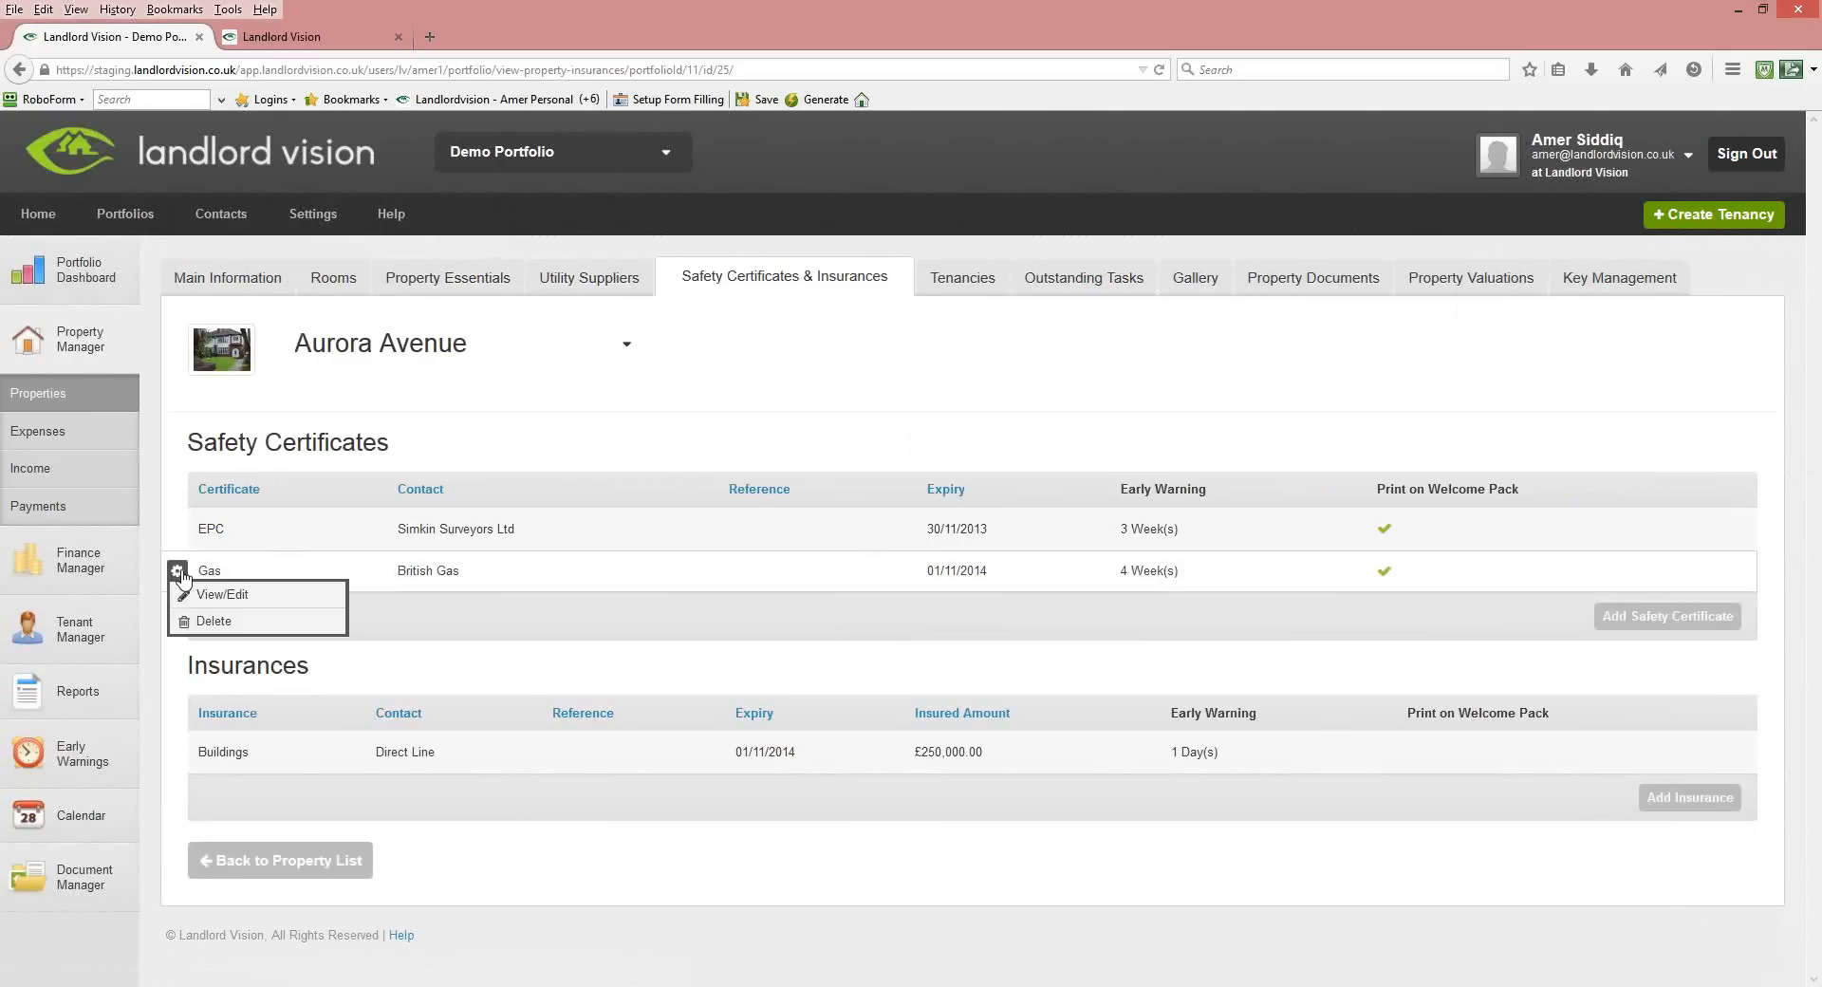
click(209, 591)
click(178, 572)
click(204, 595)
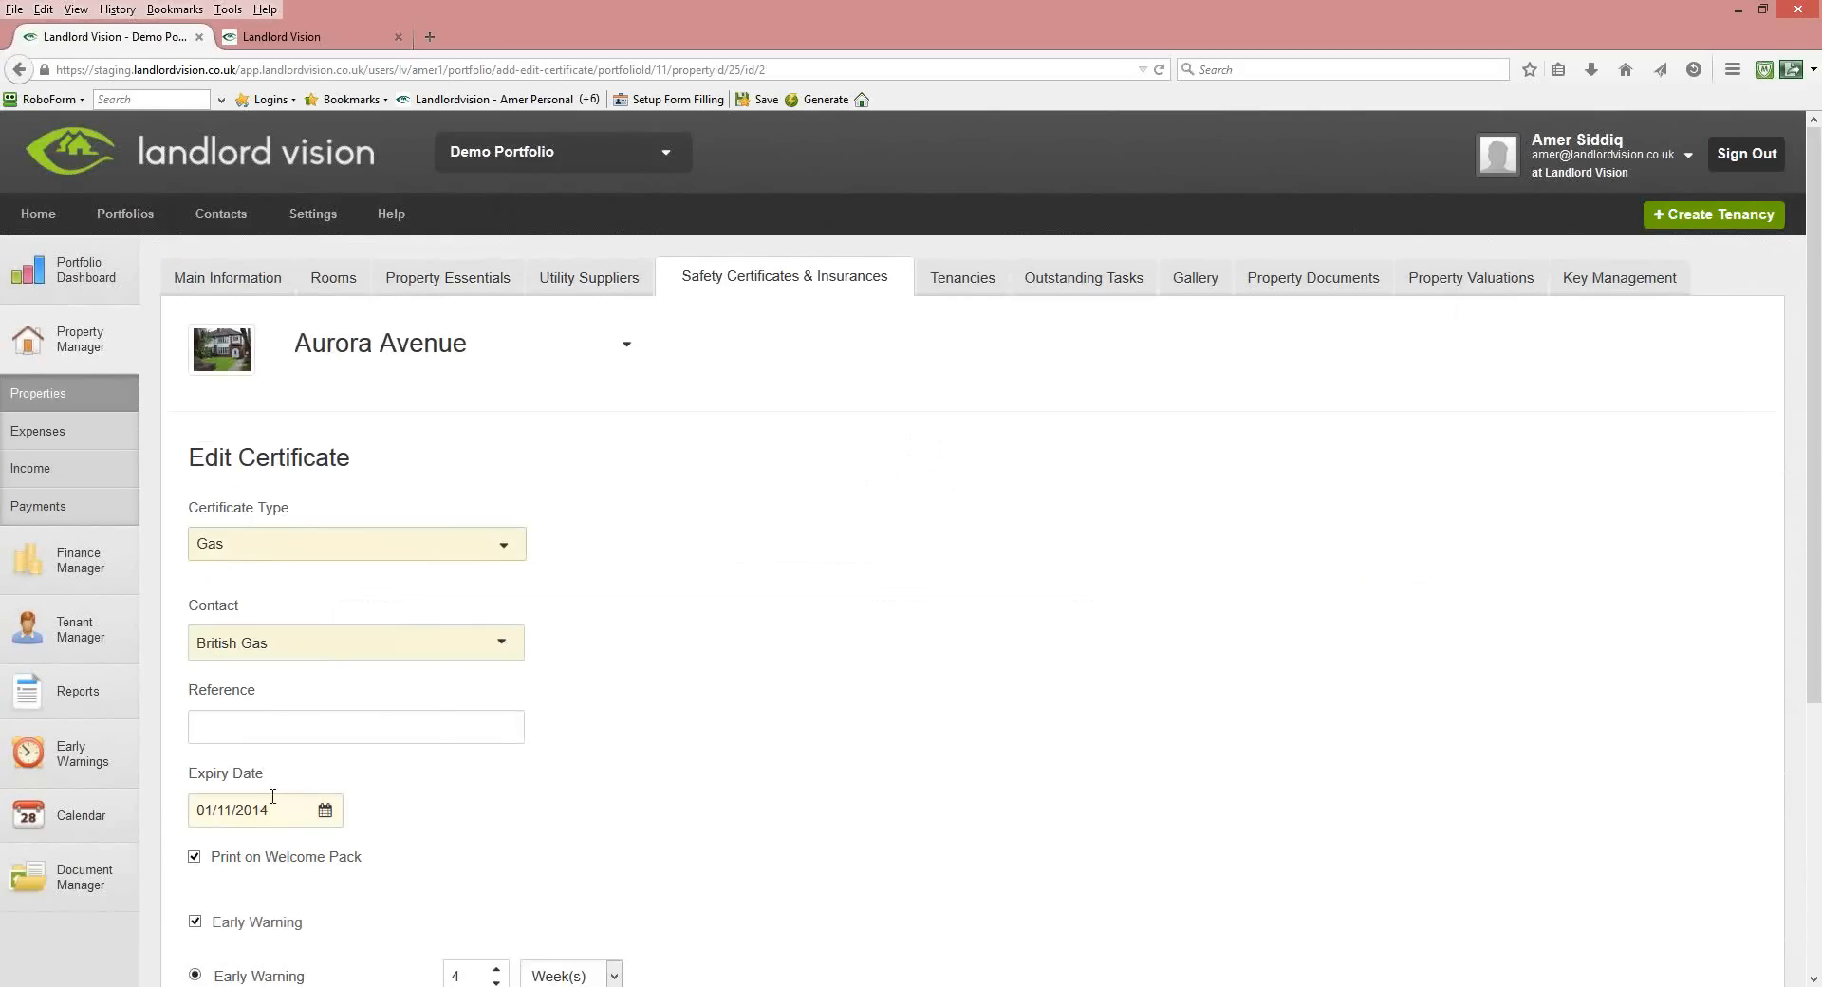
click(273, 807)
click(273, 808)
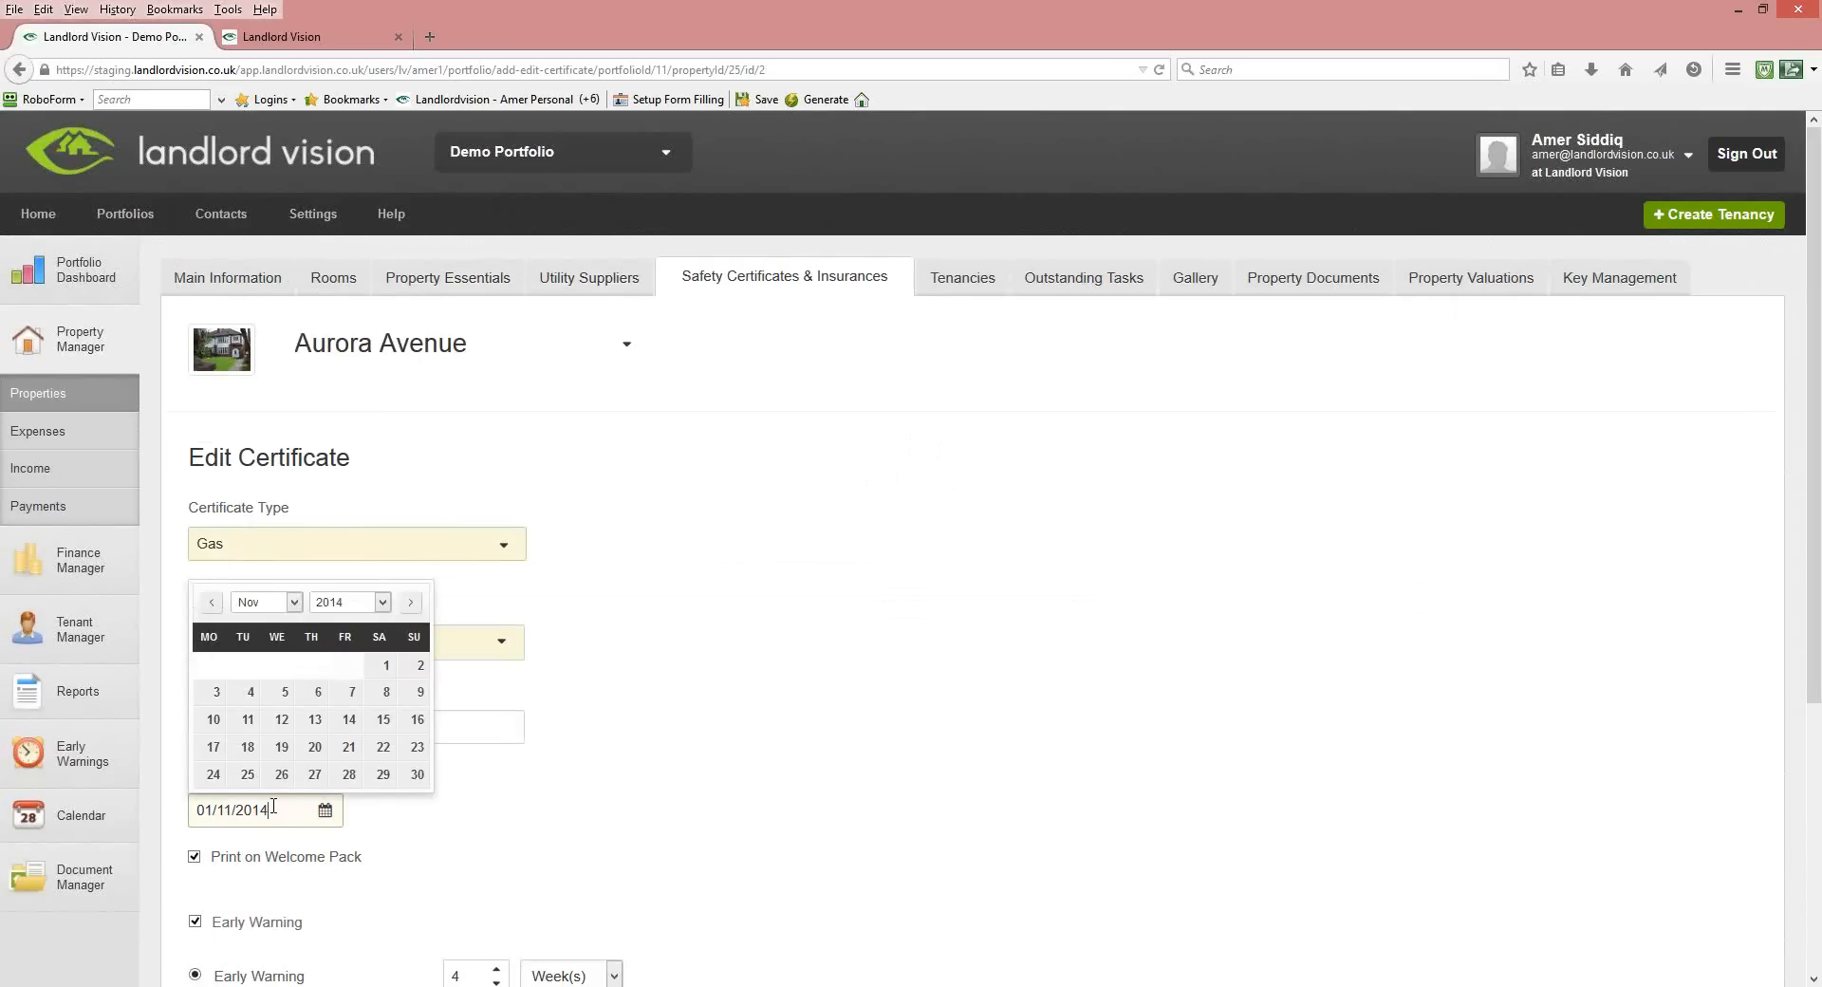
key(BackSpace)
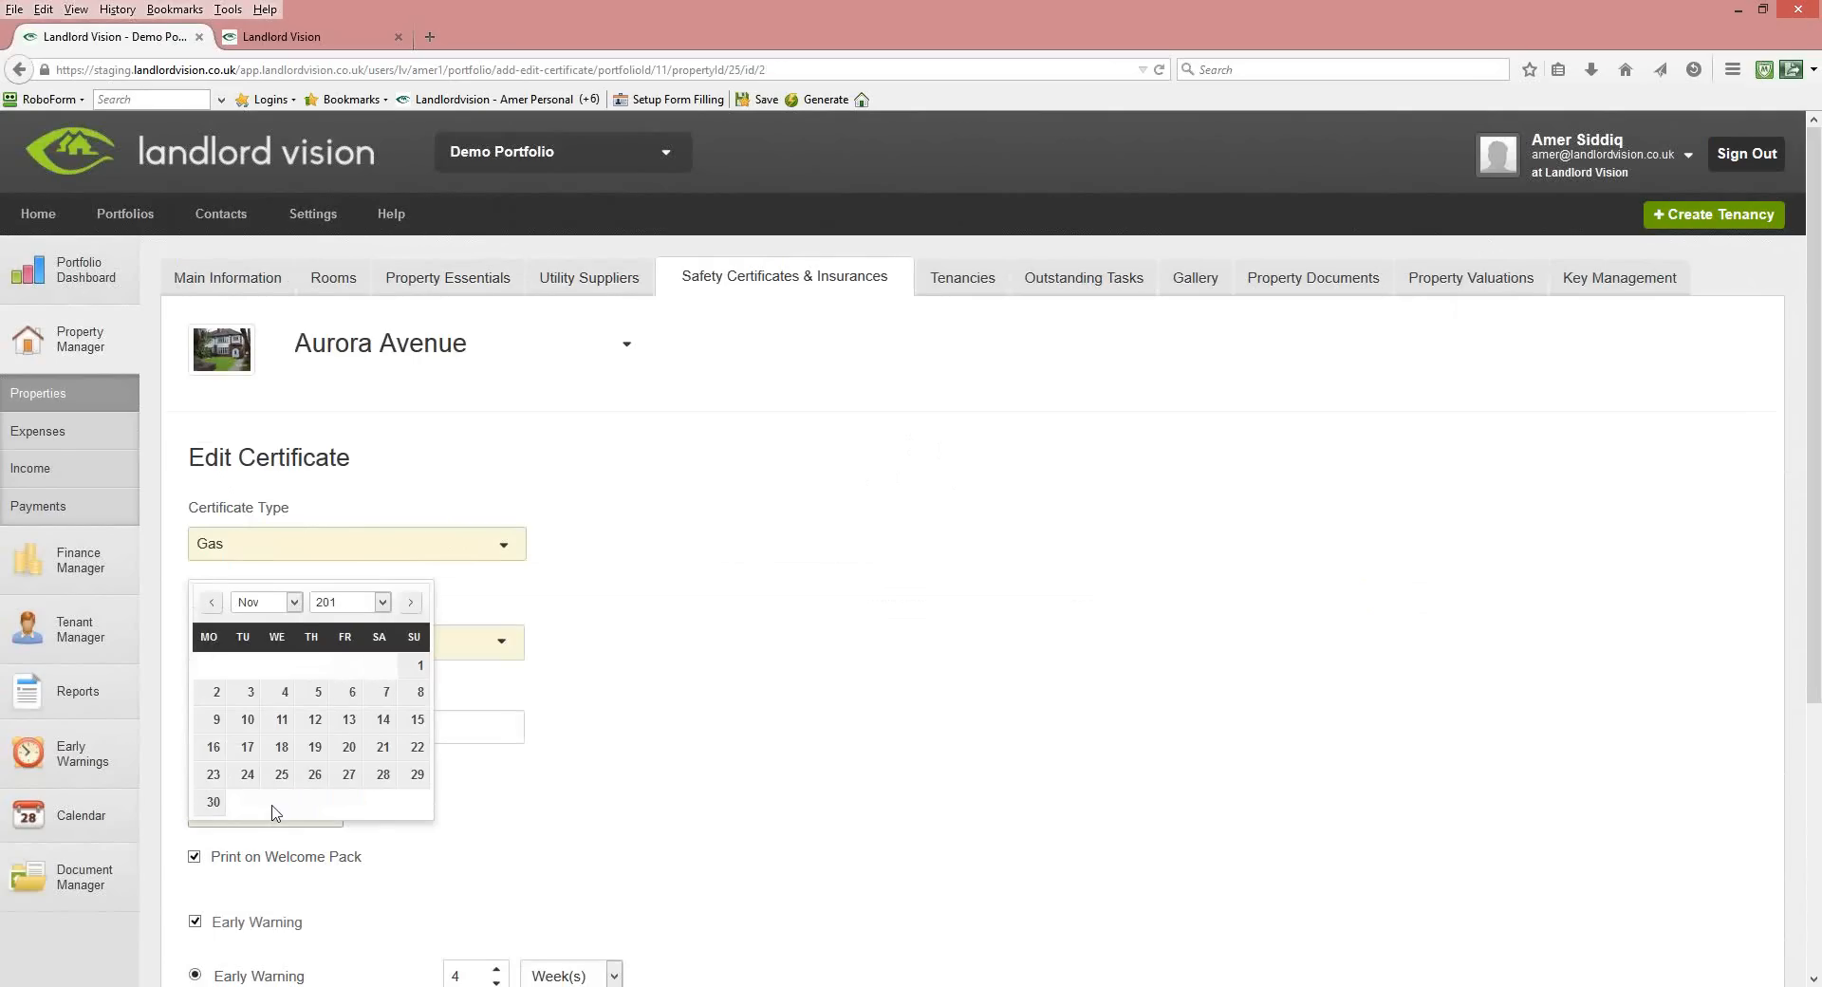
click(213, 803)
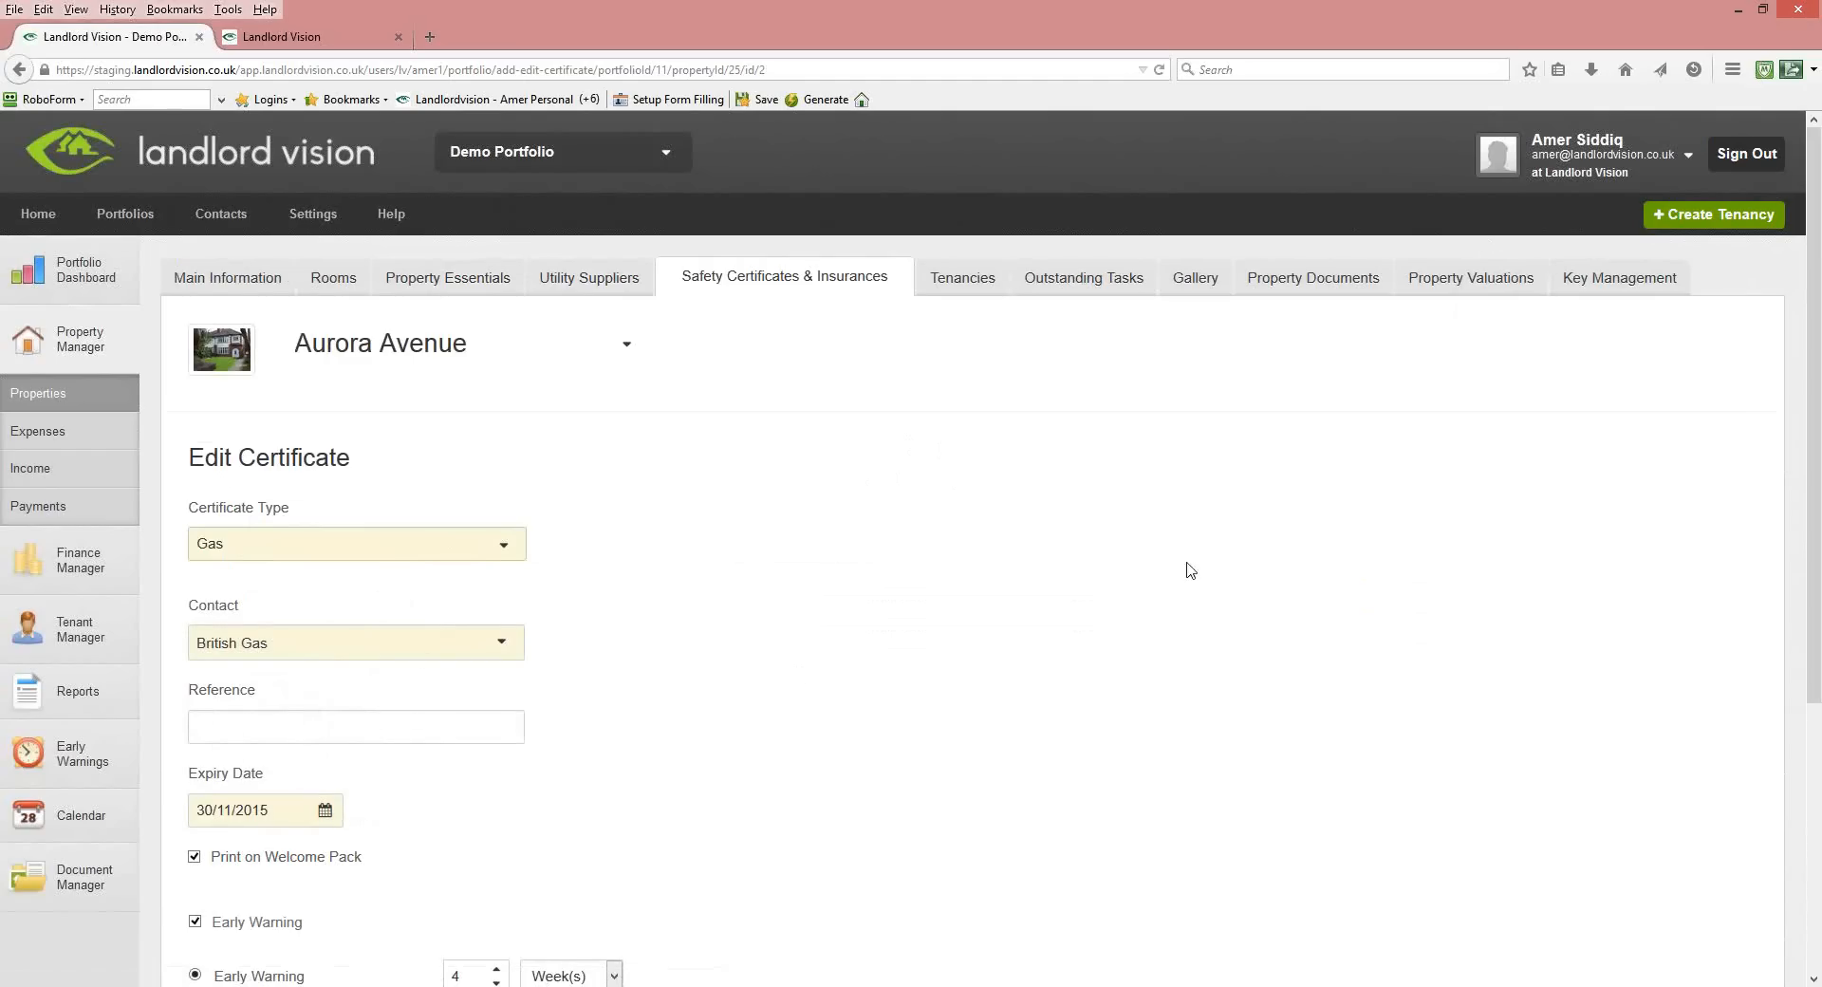
drag(1818, 492, 1665, 712)
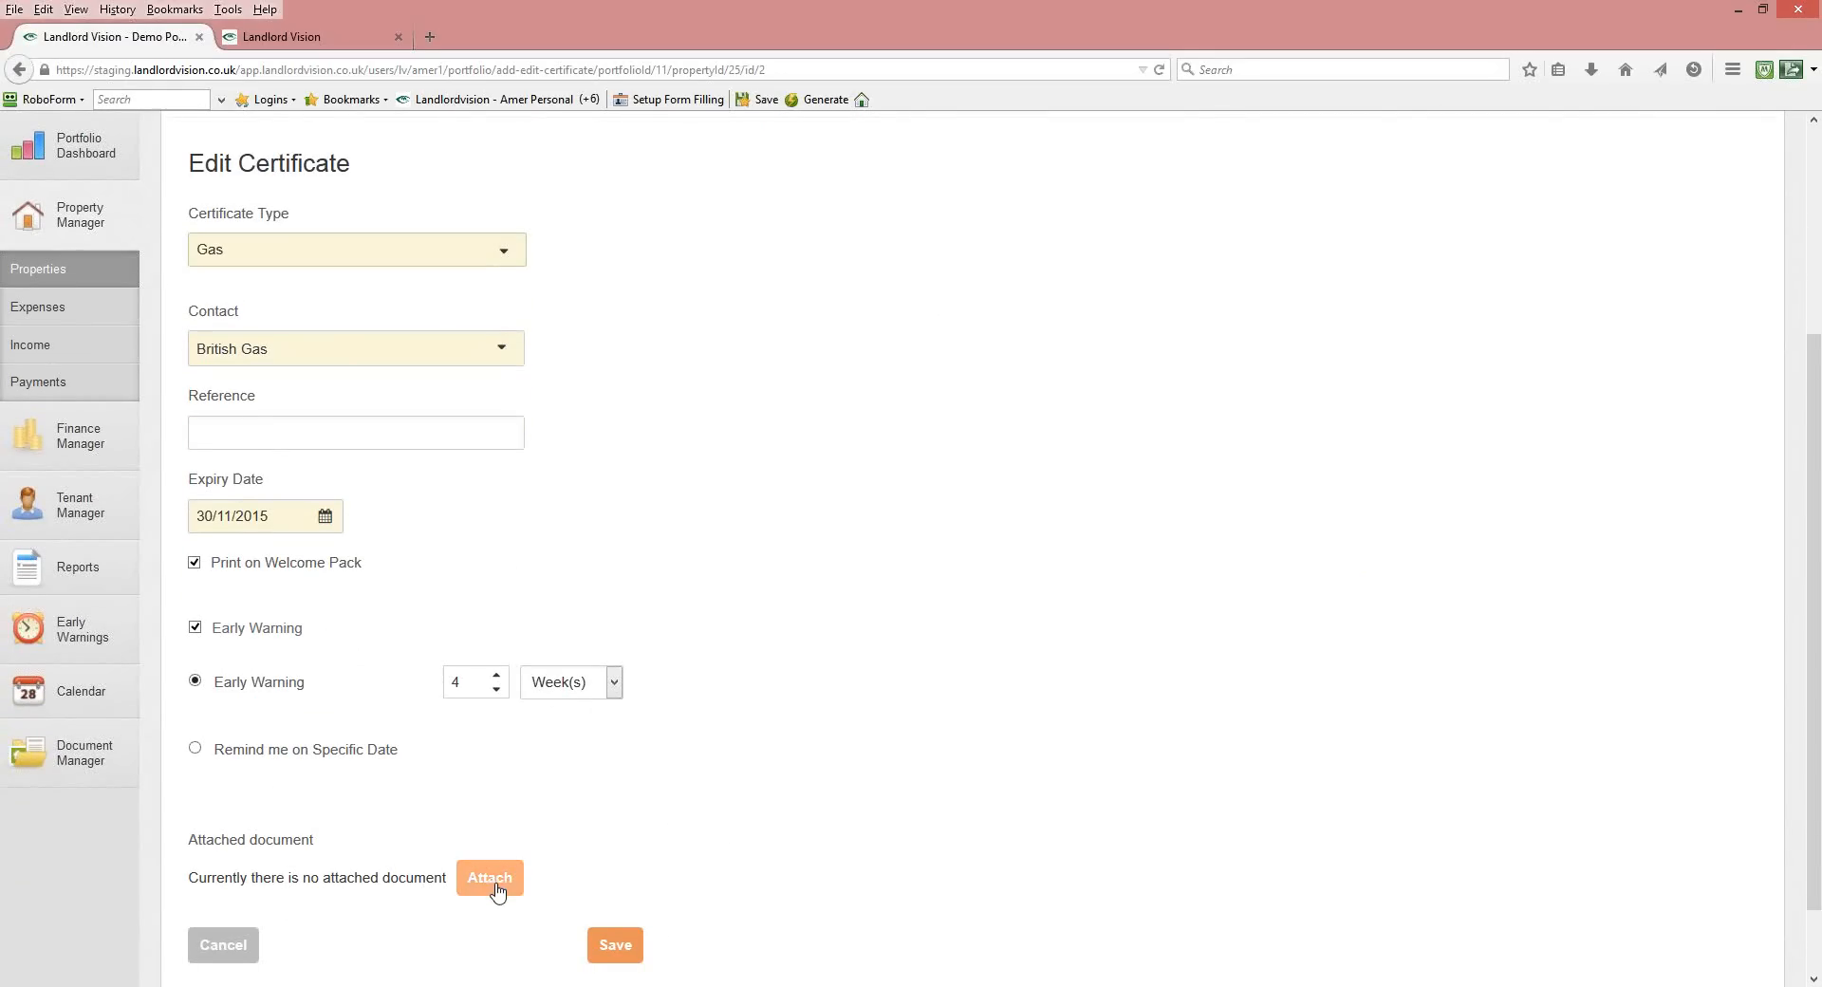
click(633, 945)
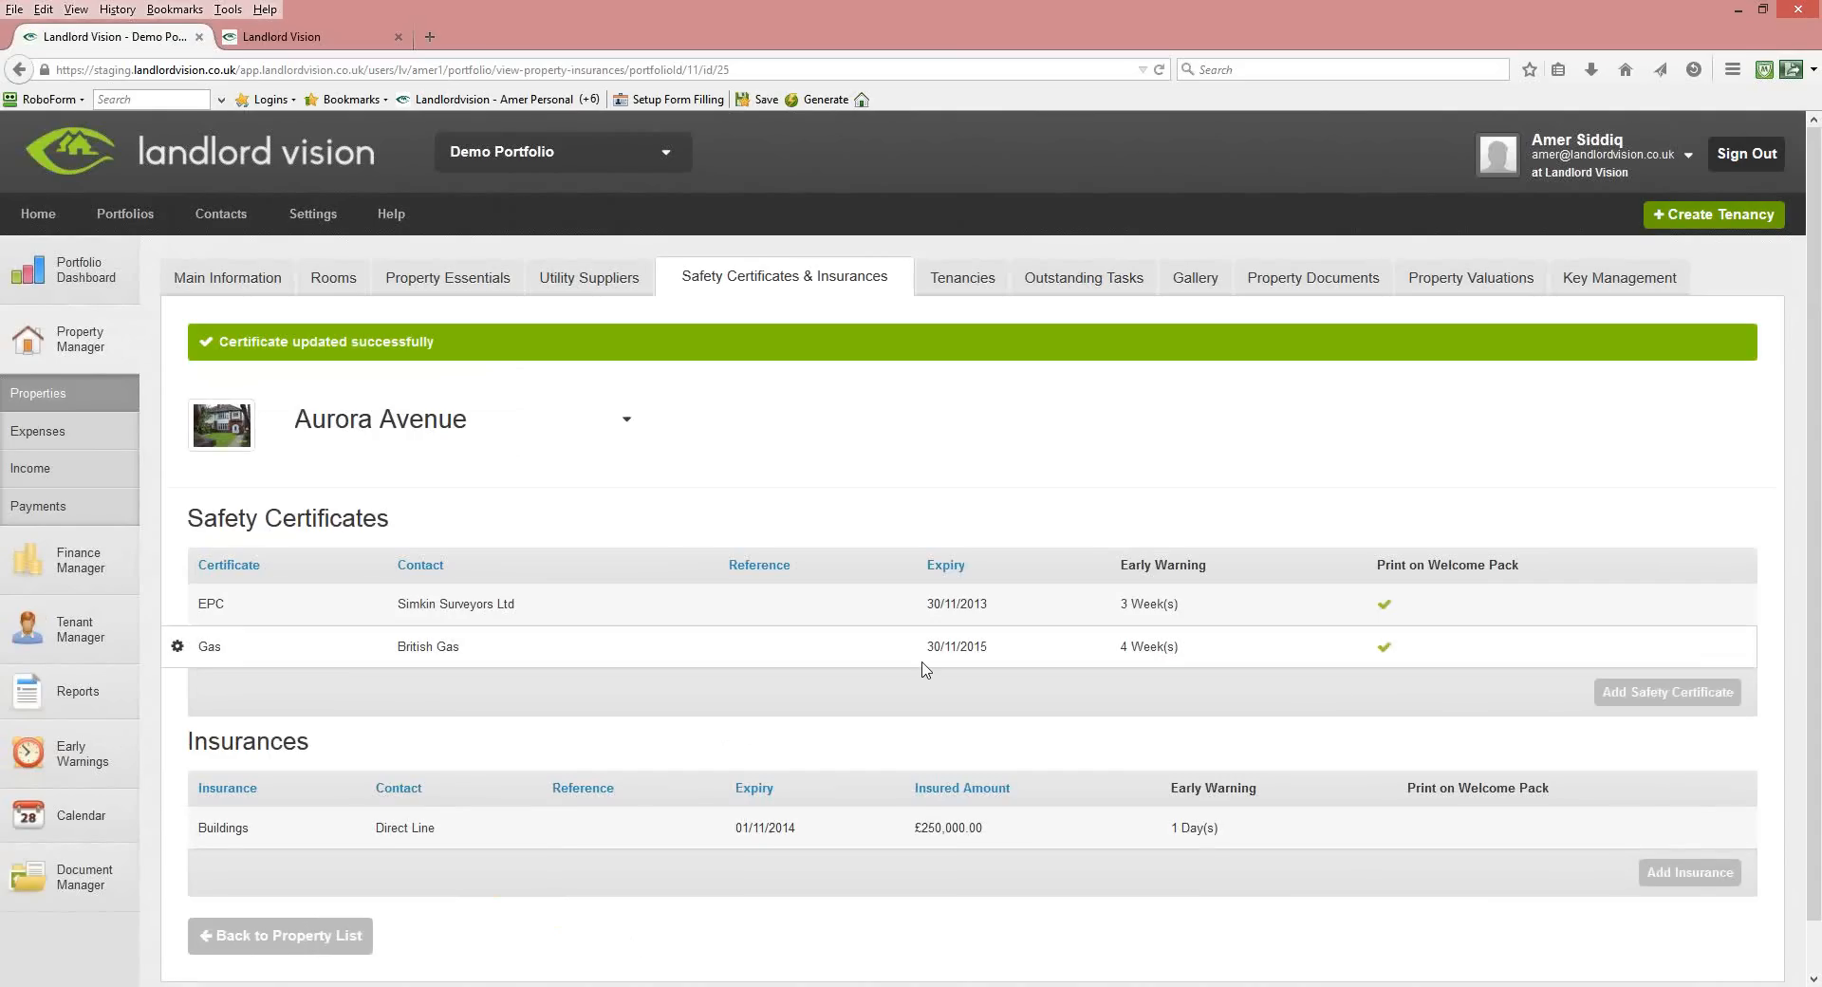
View the active tenancies of Aurora Avenue.
click(946, 277)
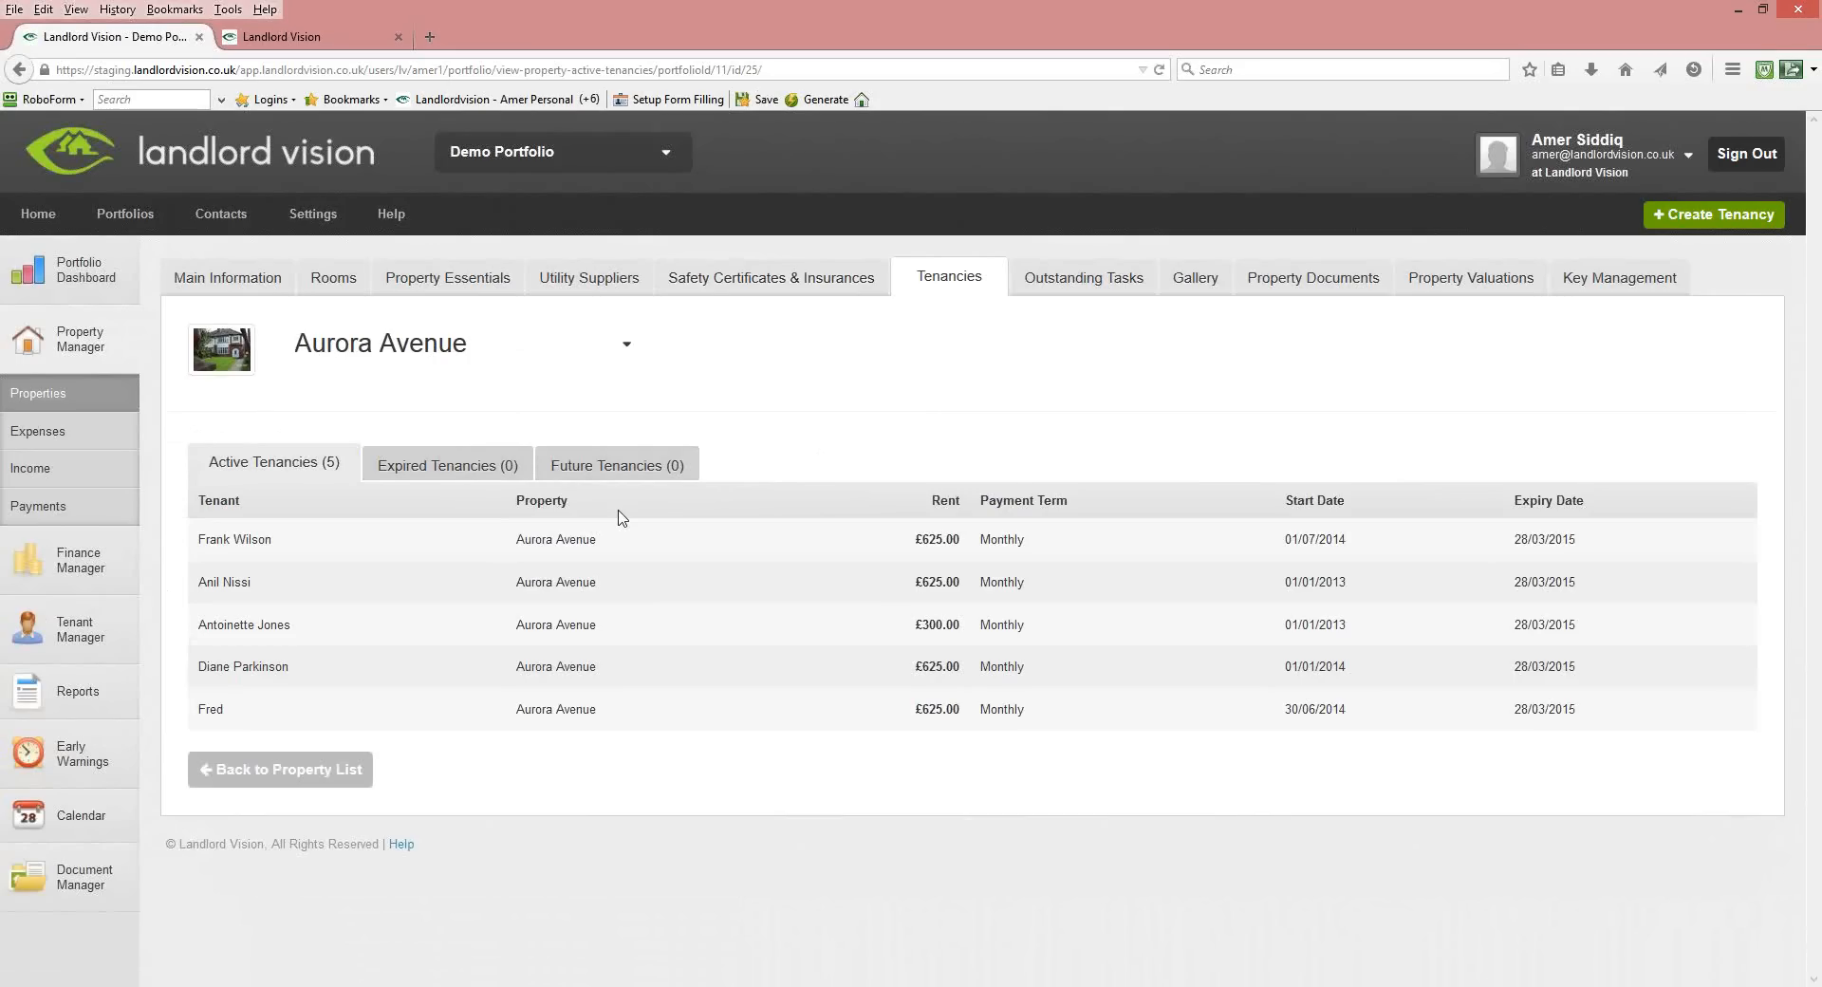
View Aurora Avenue's outstanding tasks, and browse its gallery photos at full size from the living room to the last bedroom.
click(1078, 283)
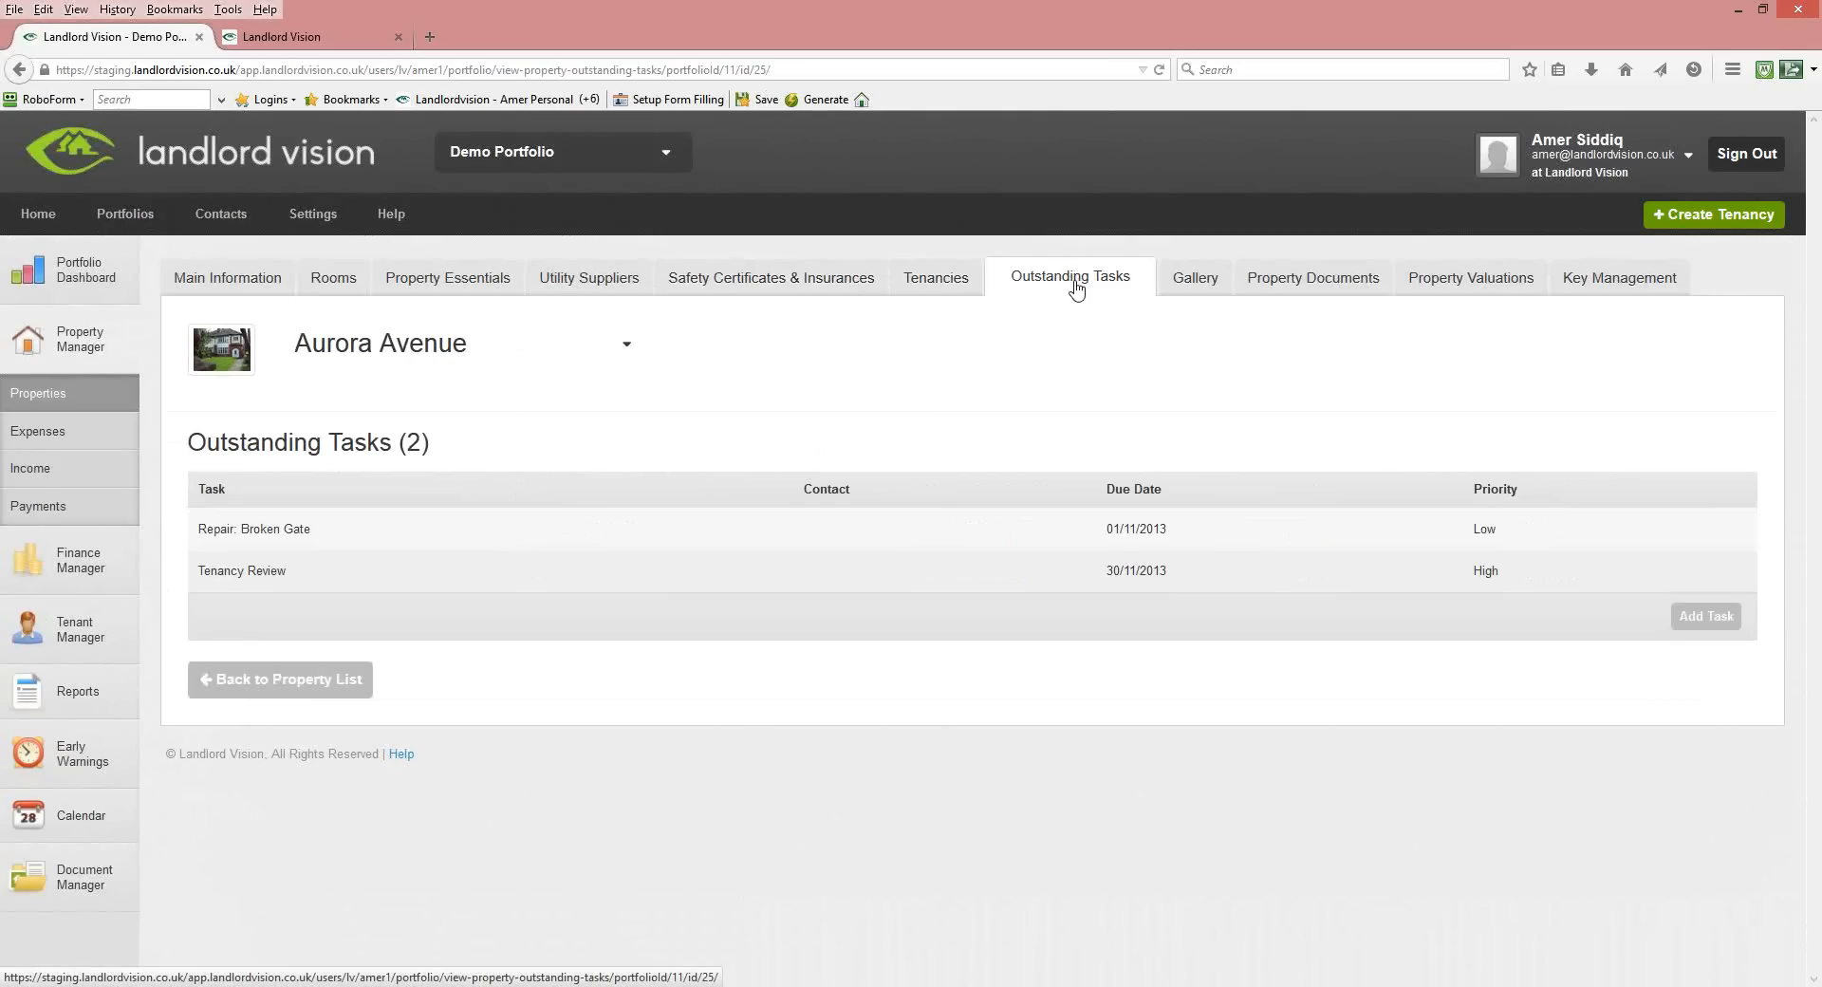
click(1198, 289)
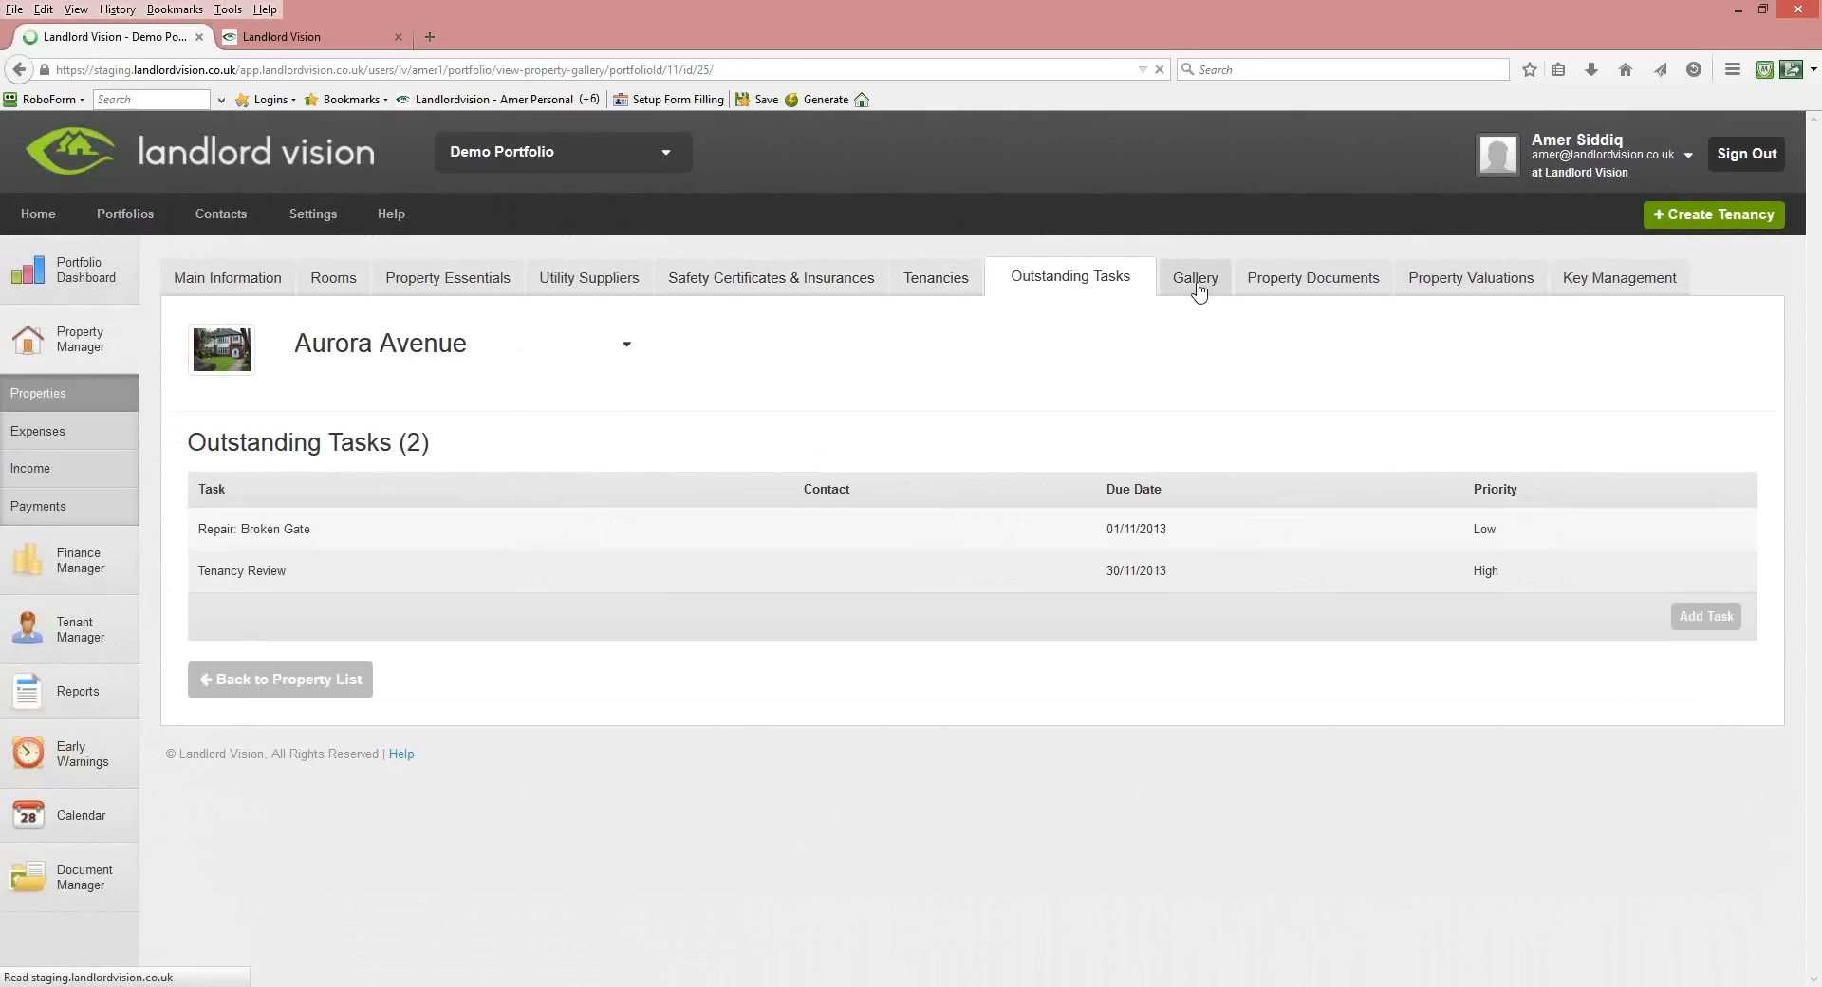
mouse_move(1140, 564)
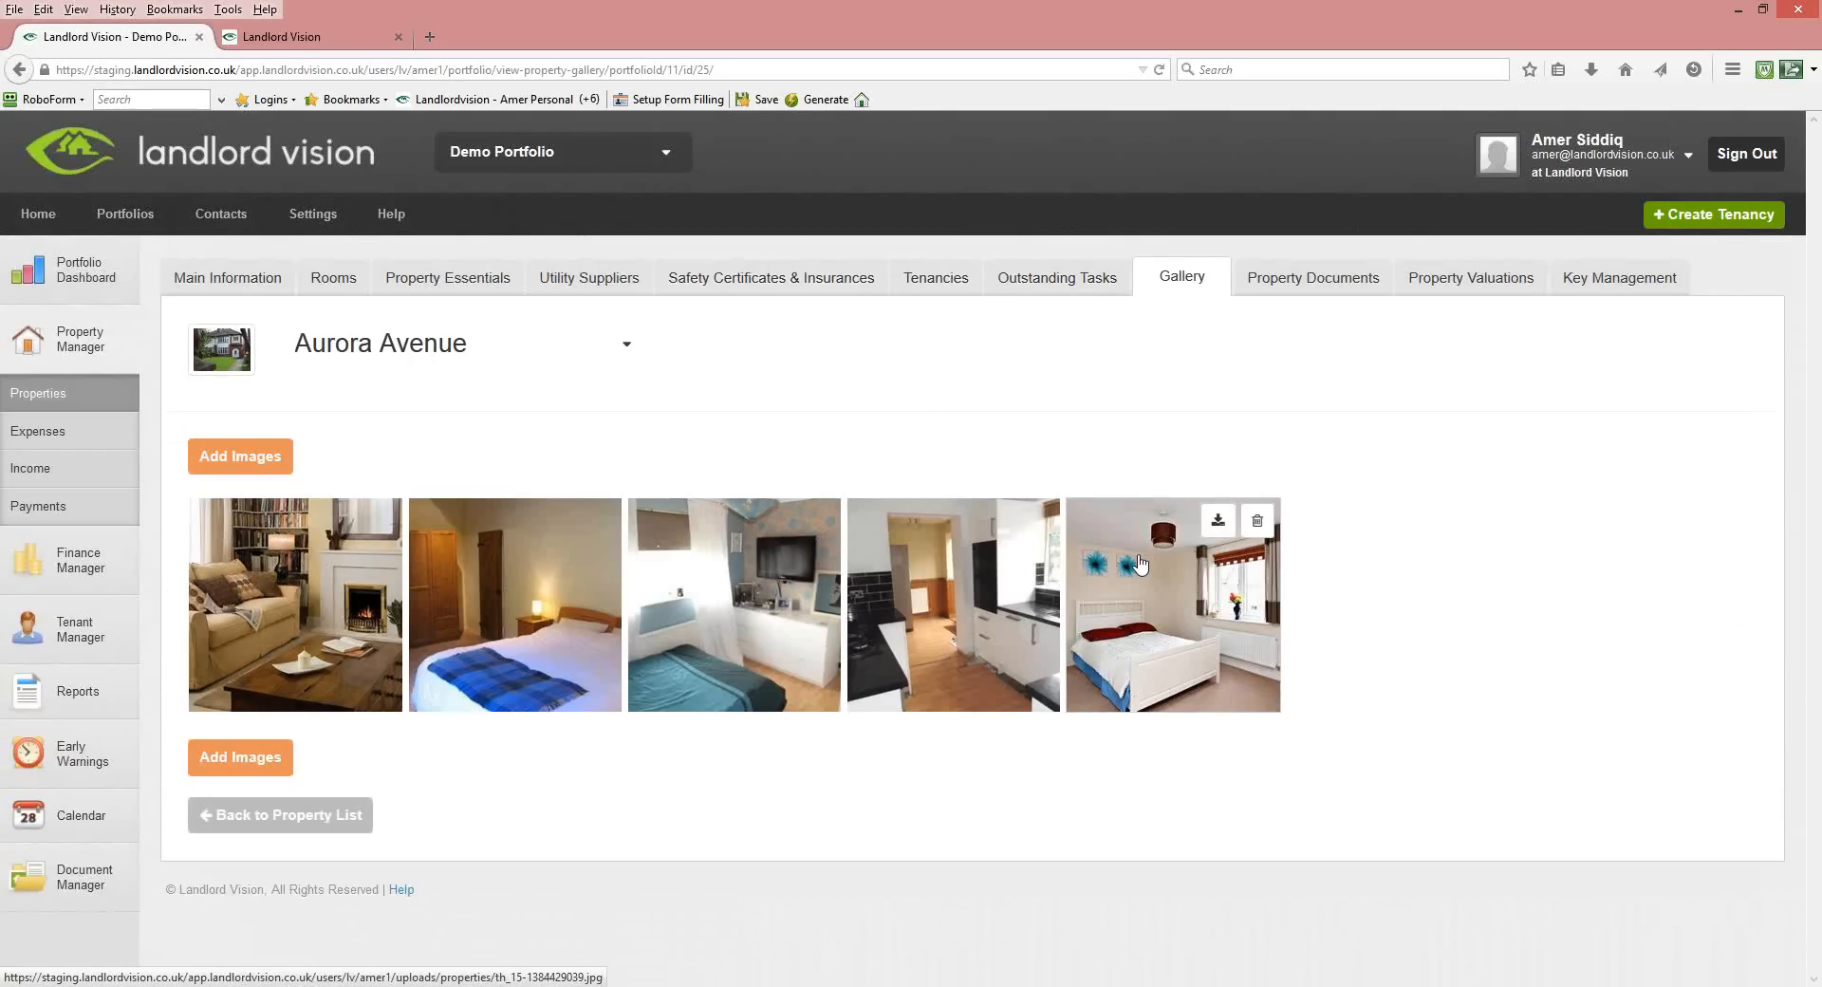
click(366, 573)
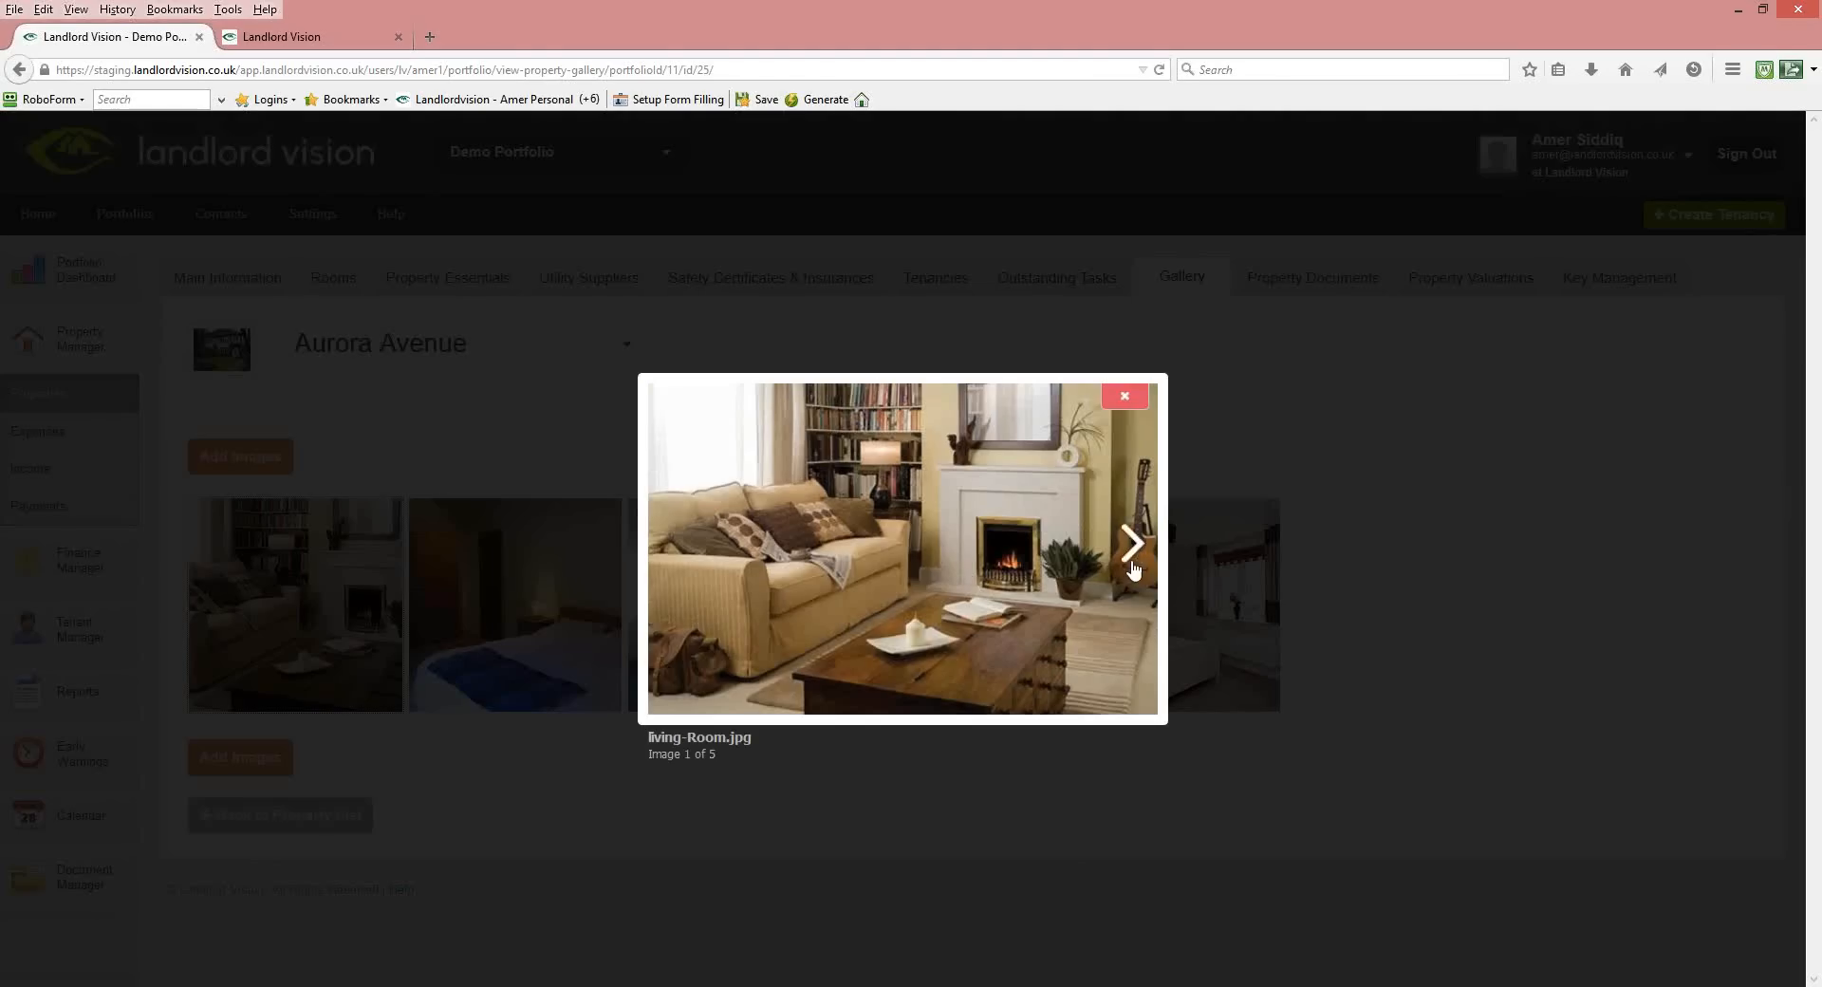
click(1131, 562)
click(1130, 560)
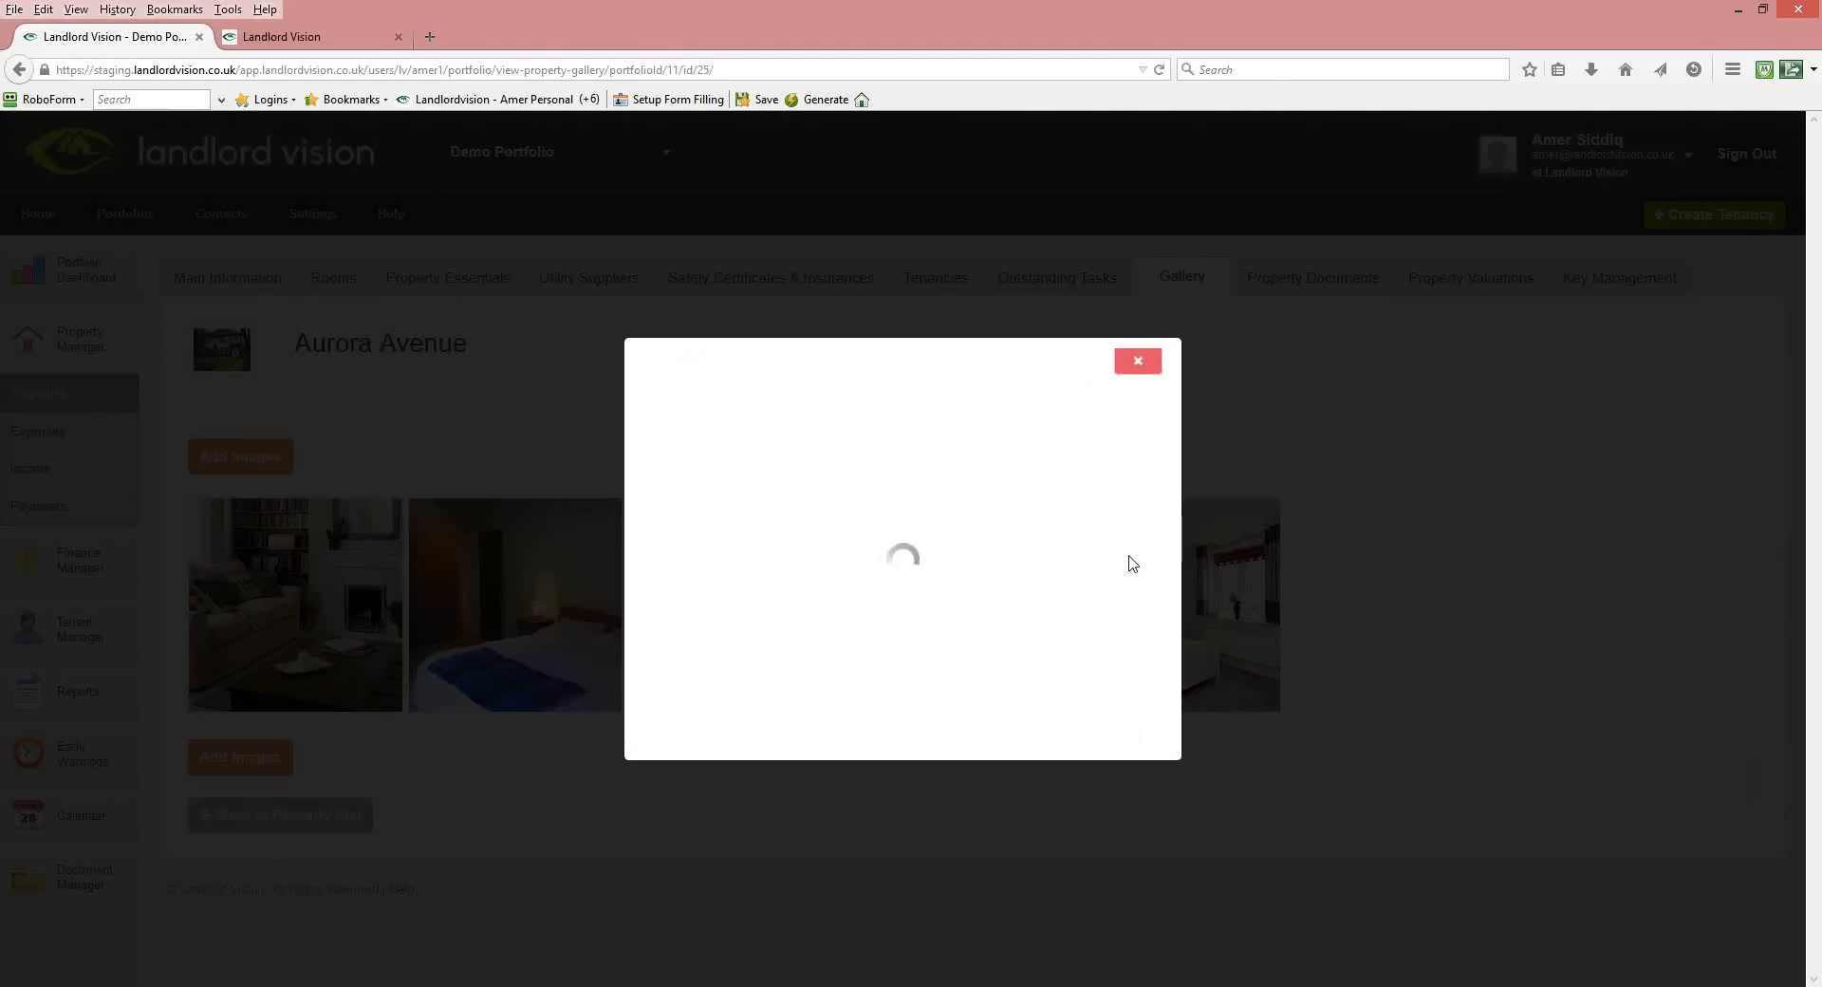
click(1142, 561)
click(1150, 560)
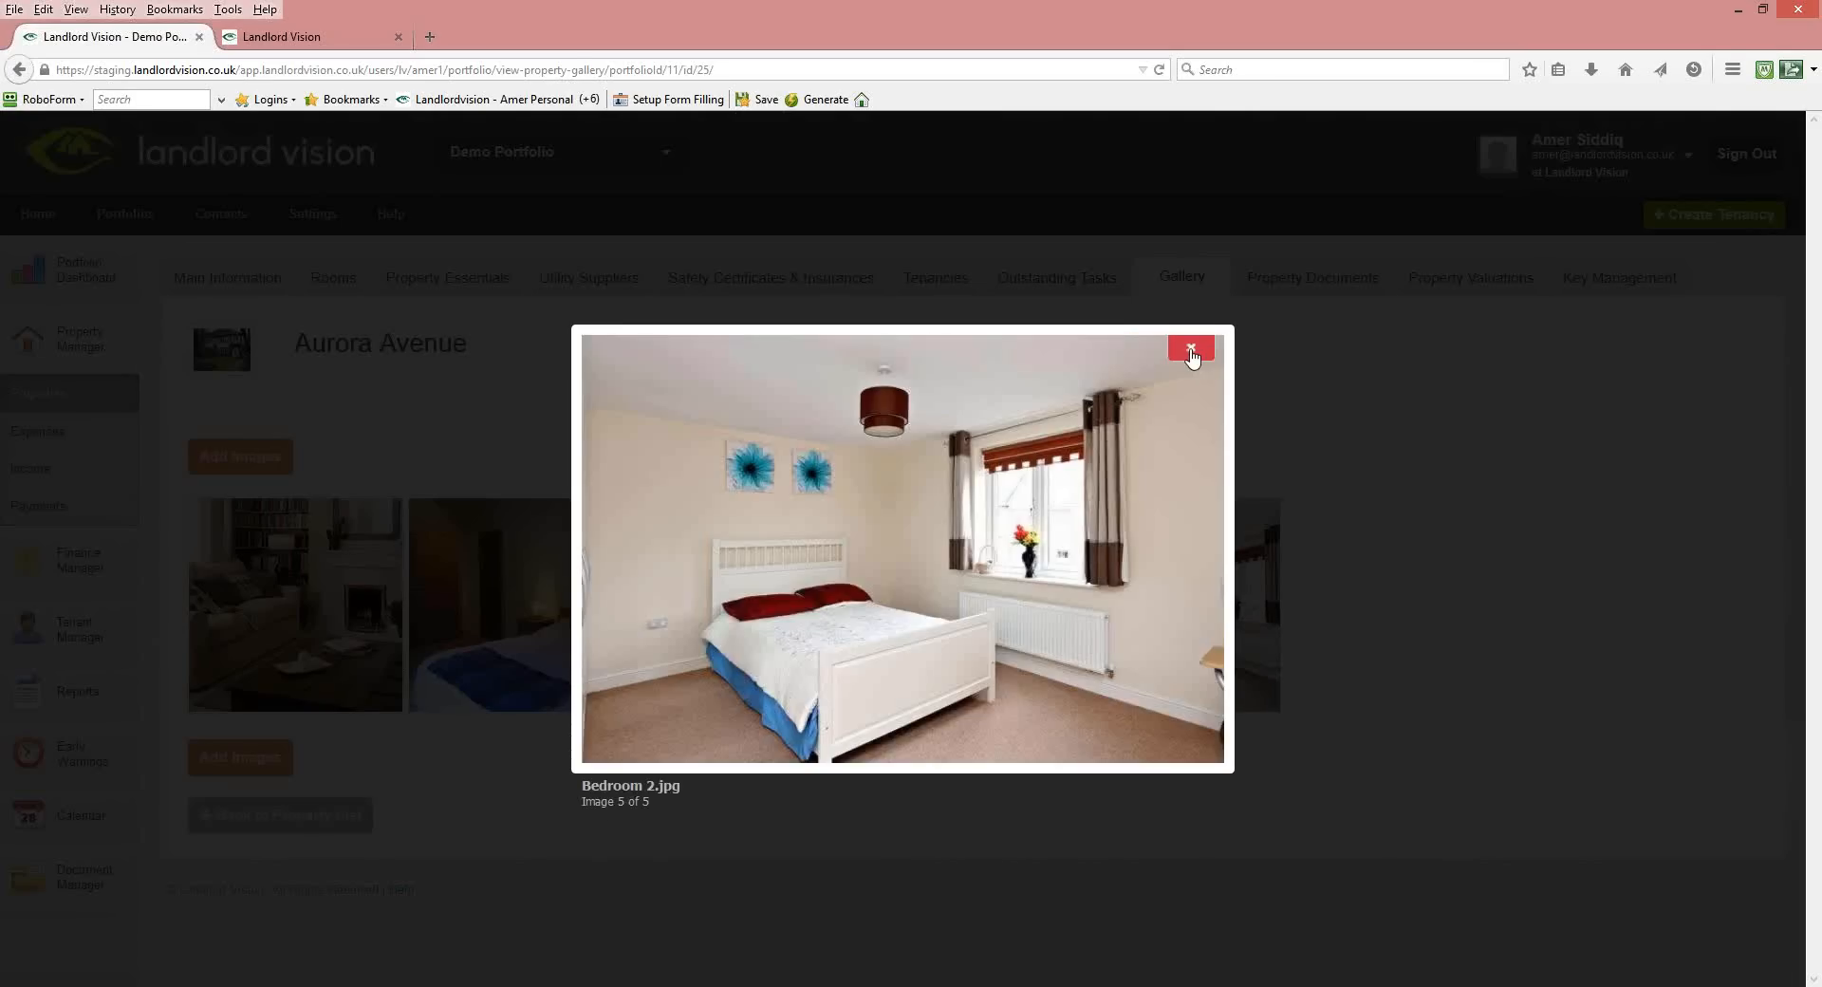
click(1187, 350)
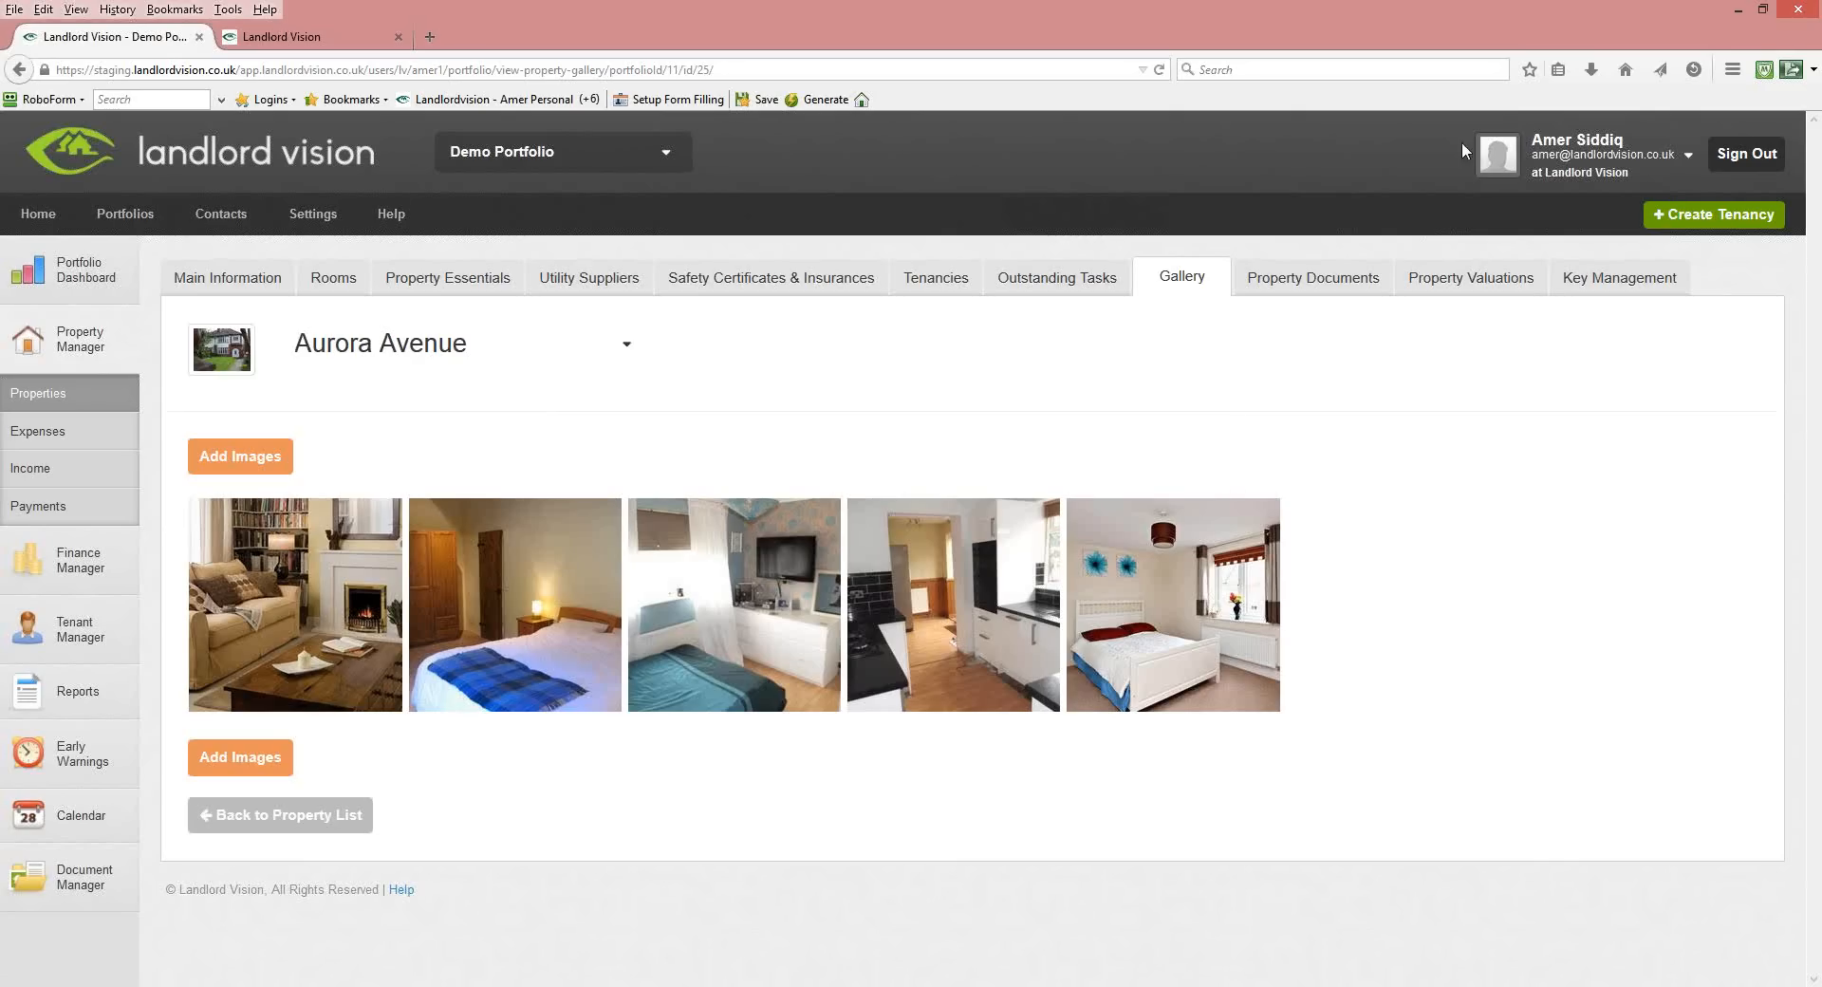
Review Aurora Avenue's property documents, valuations, key management and main information.
click(1324, 289)
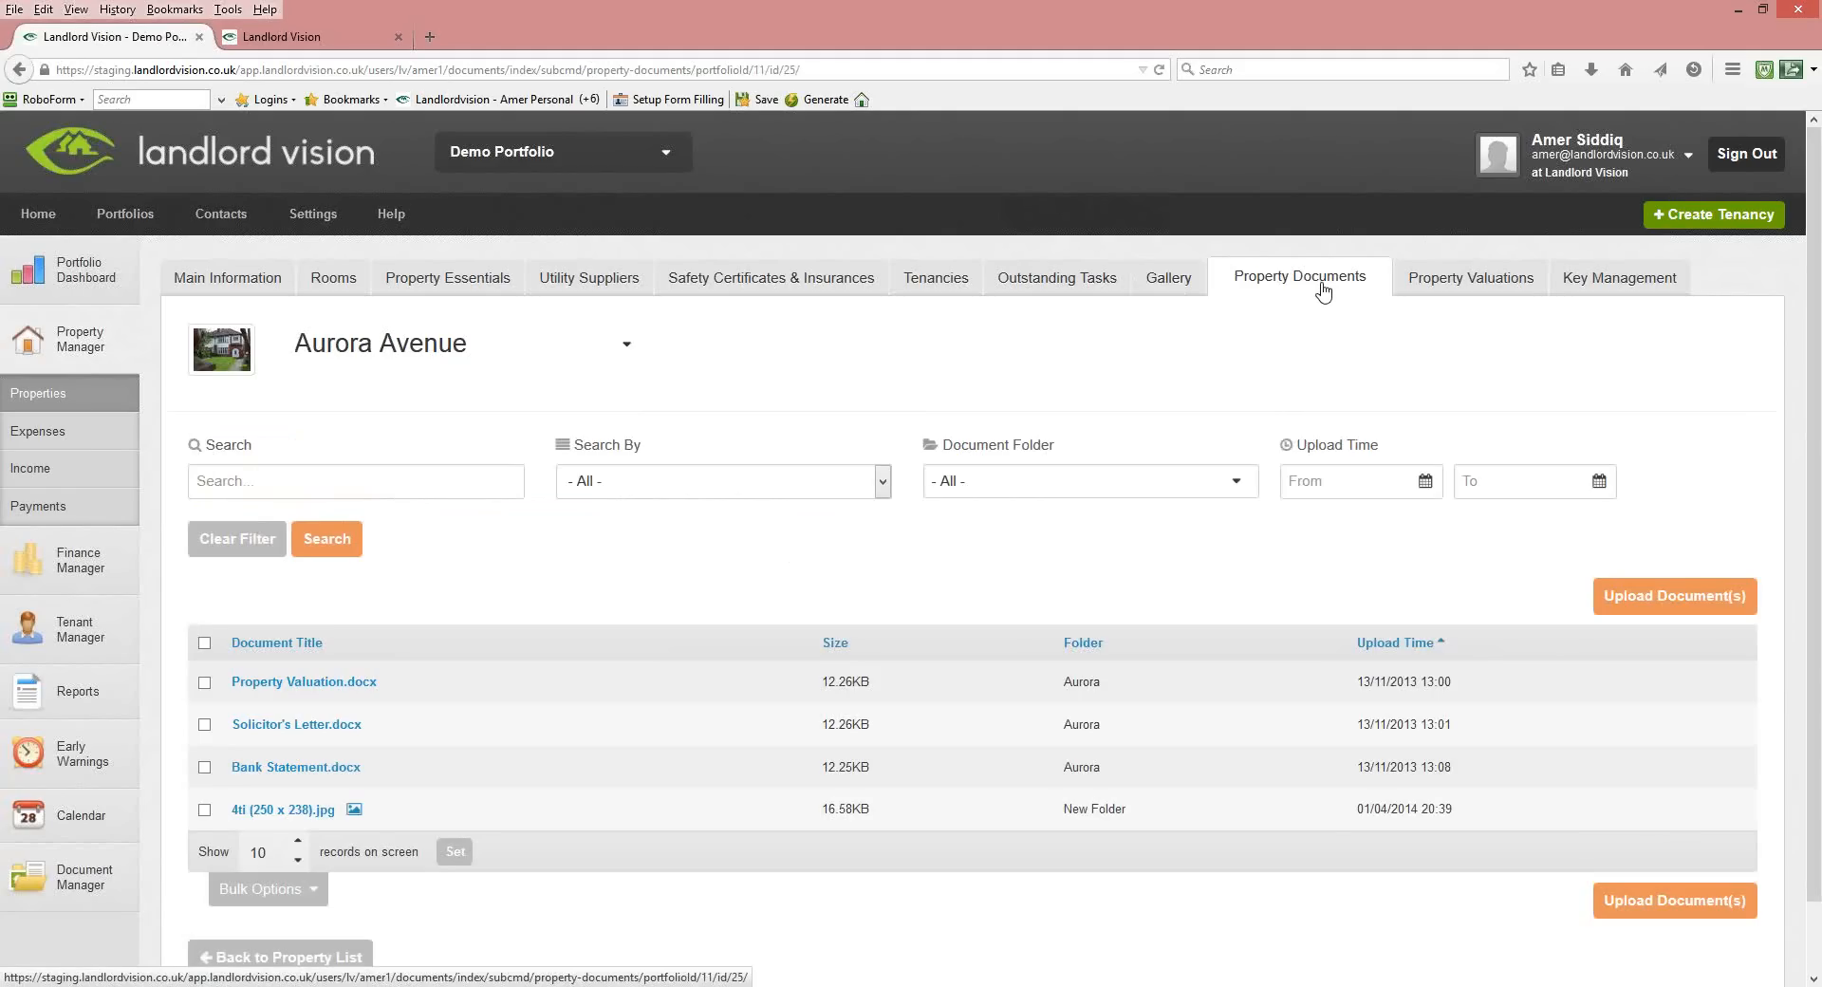
click(1443, 282)
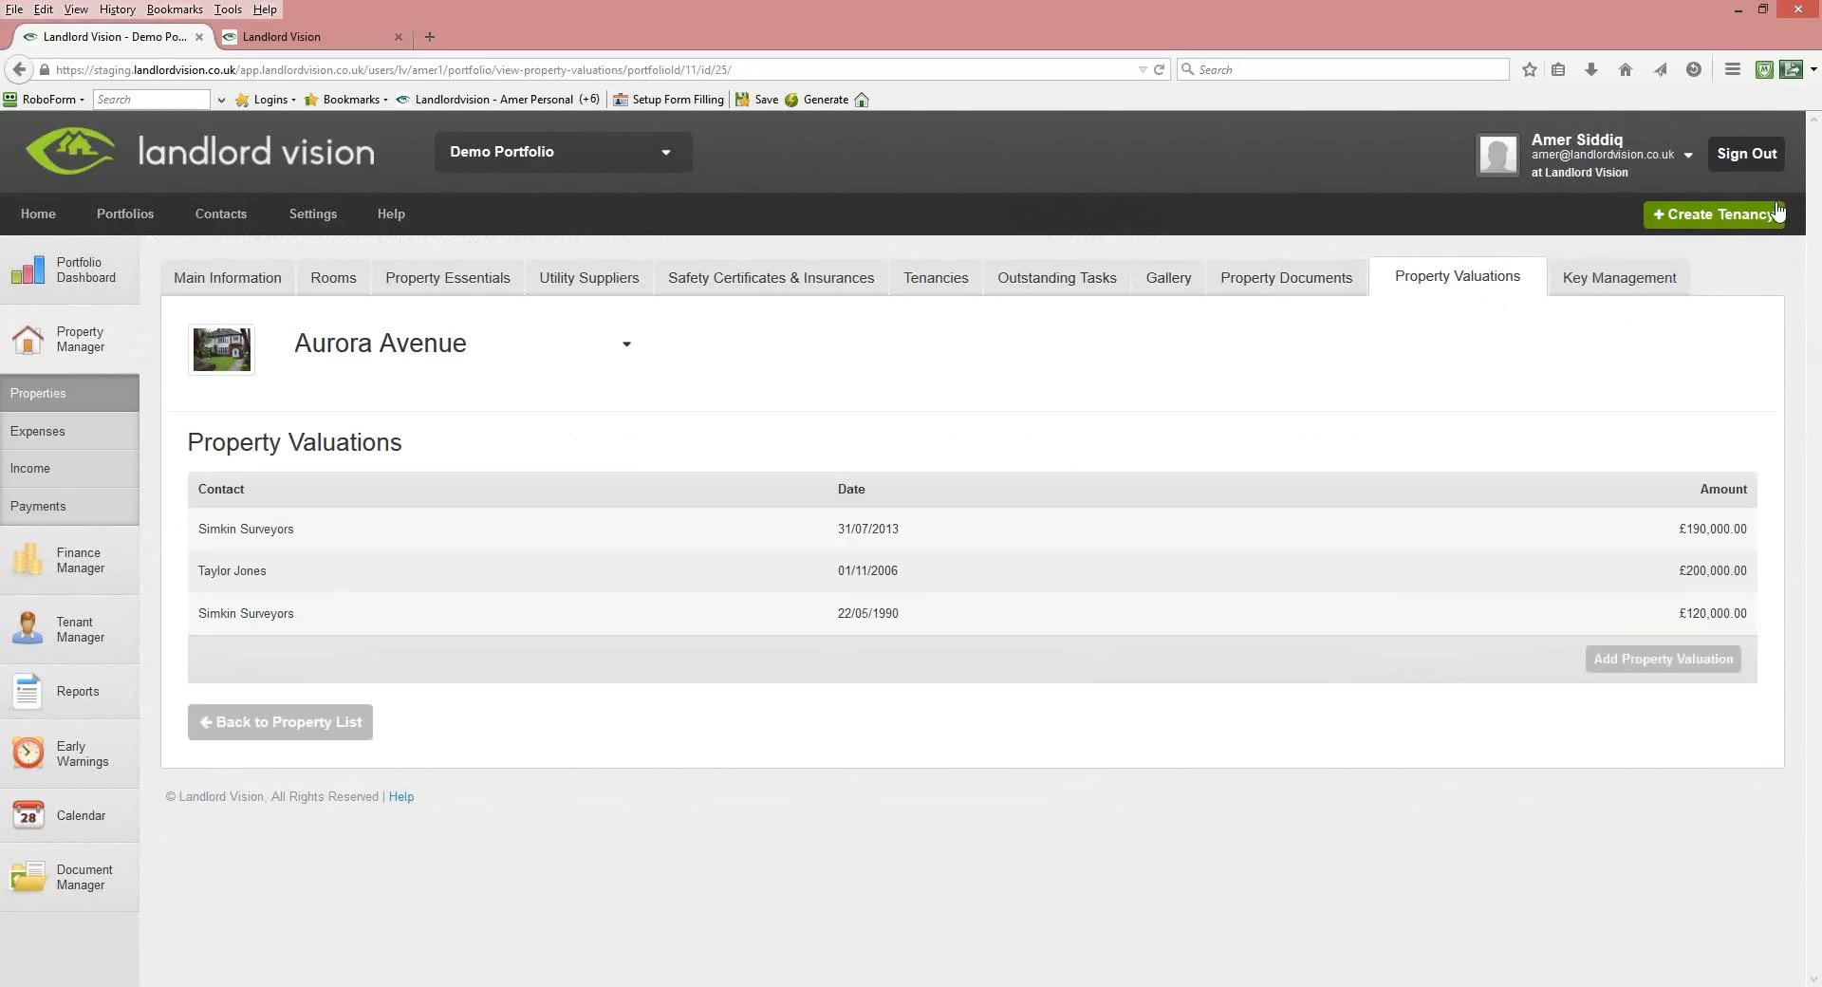
click(1604, 279)
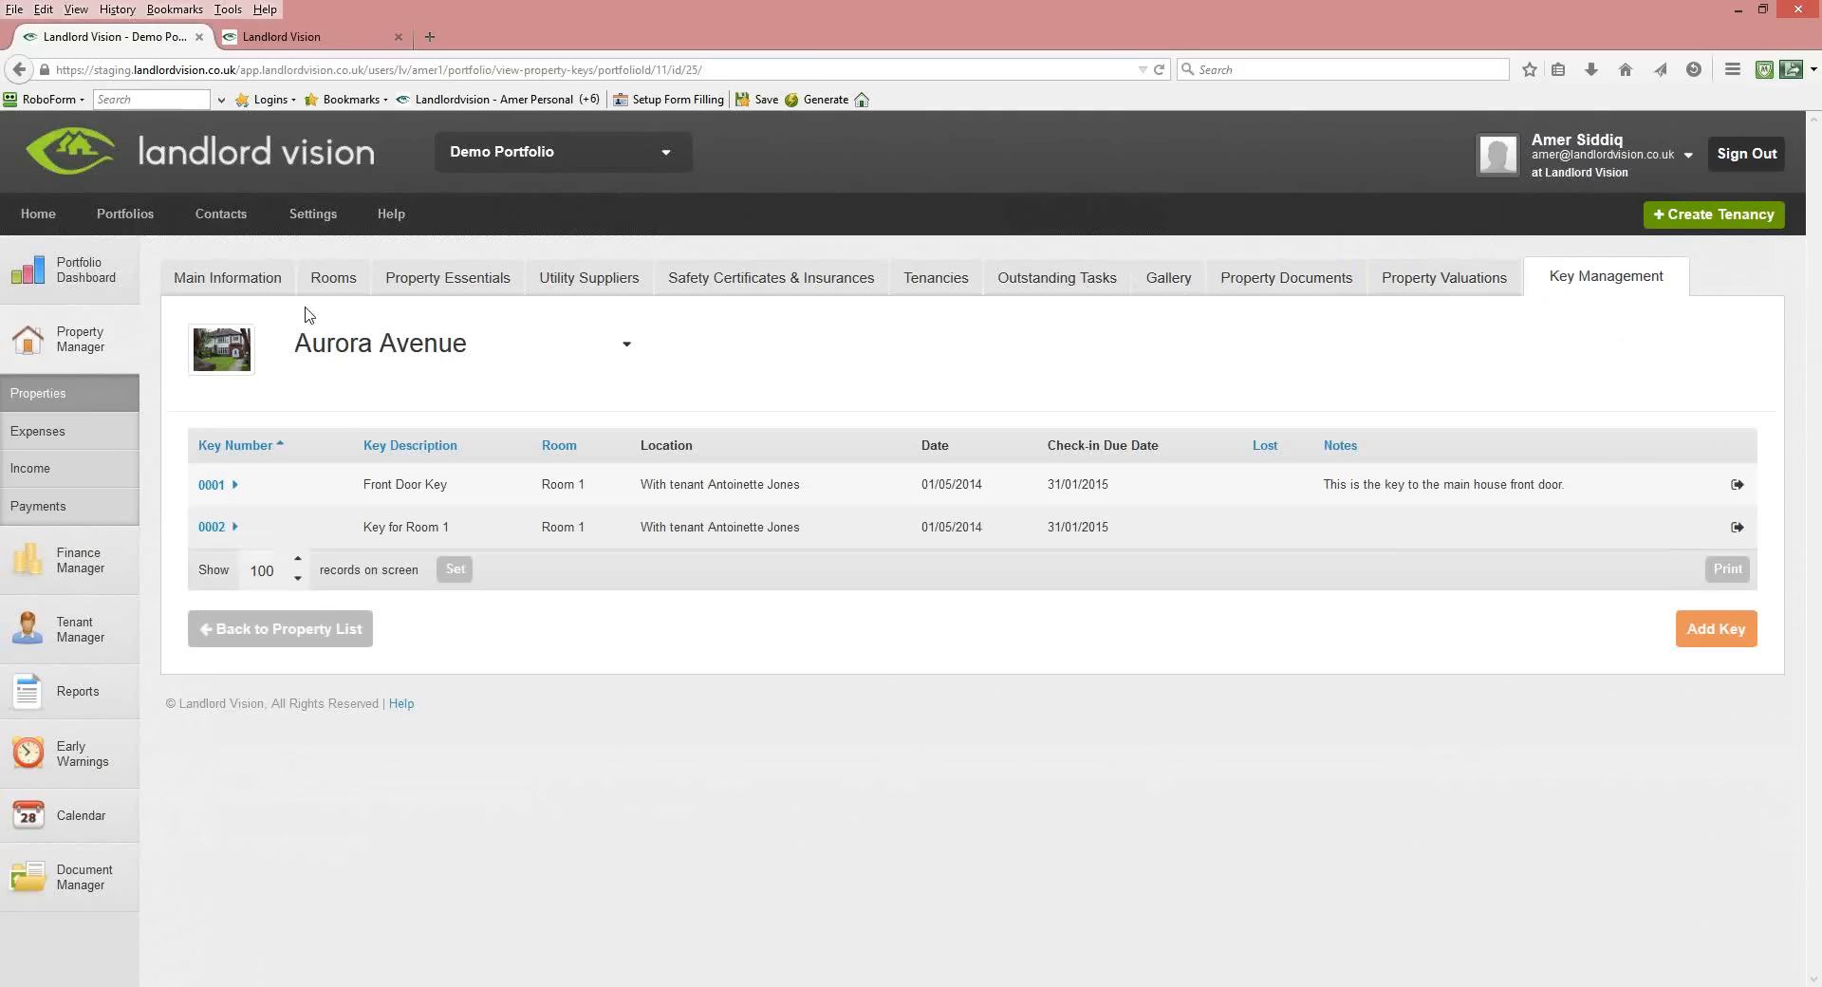
click(254, 289)
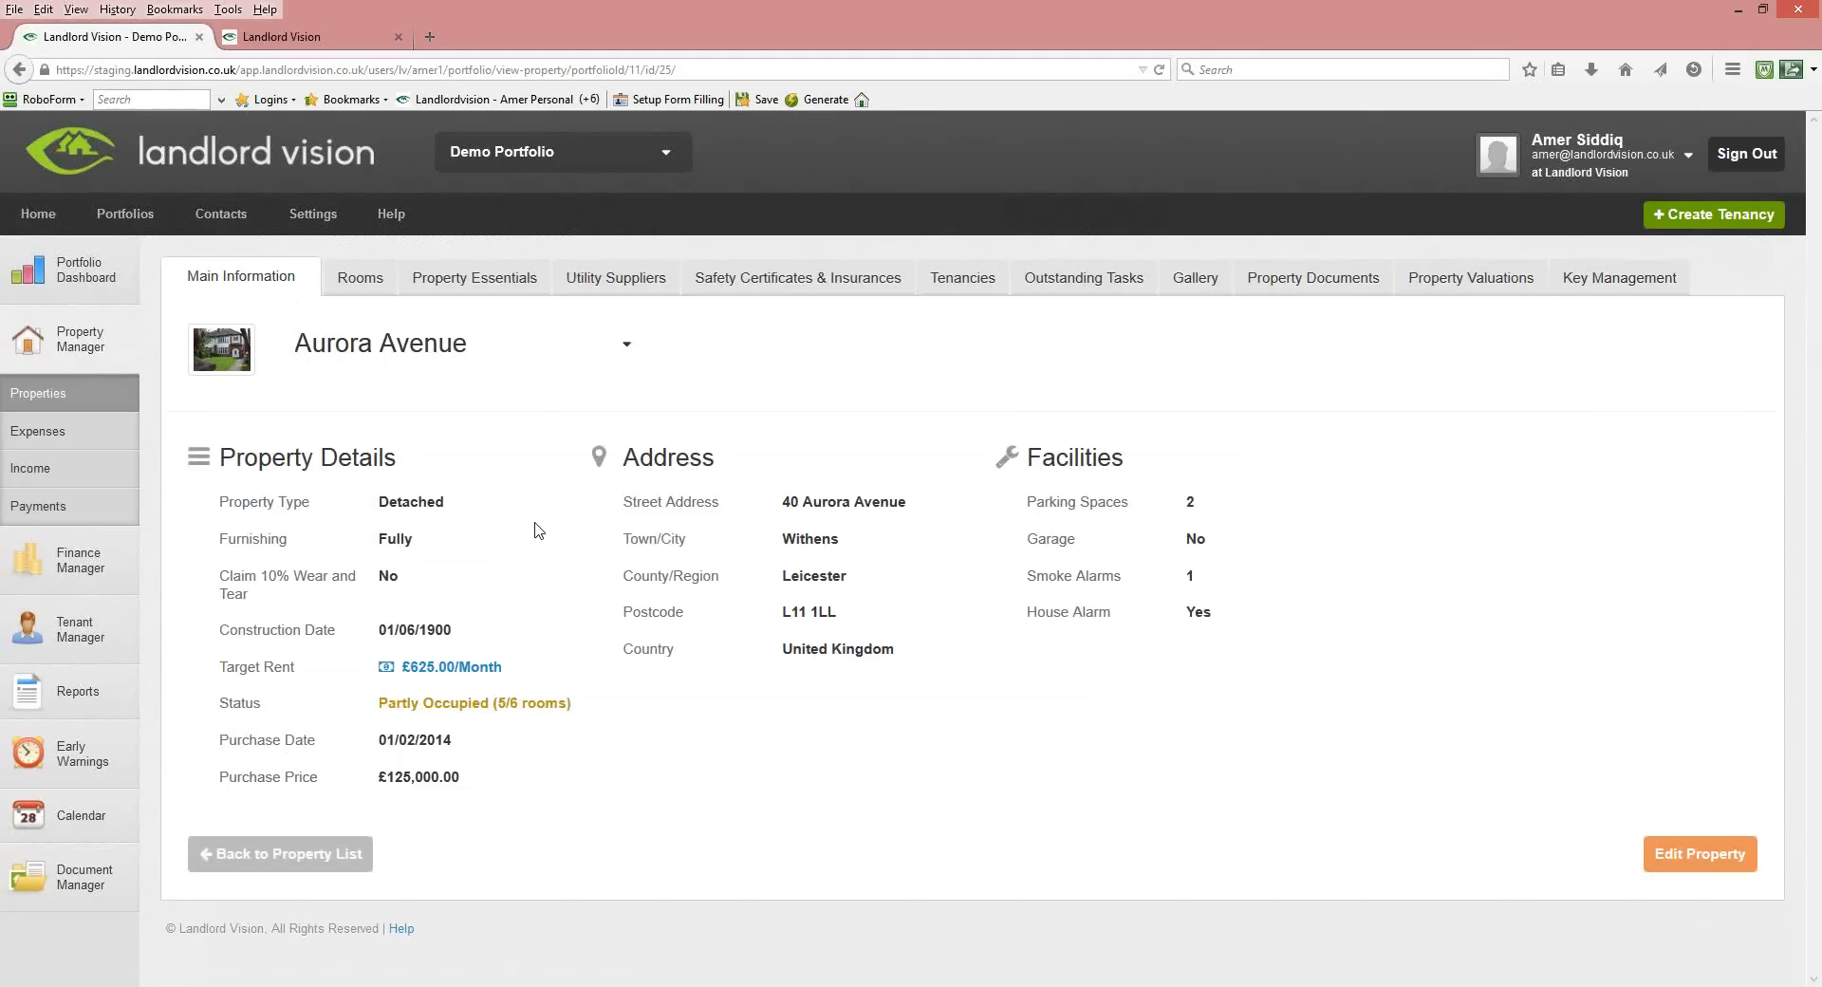
Start a new expense with supplier British Gas, date and due date 04/02/2015, and reference SERVICE1.
click(37, 438)
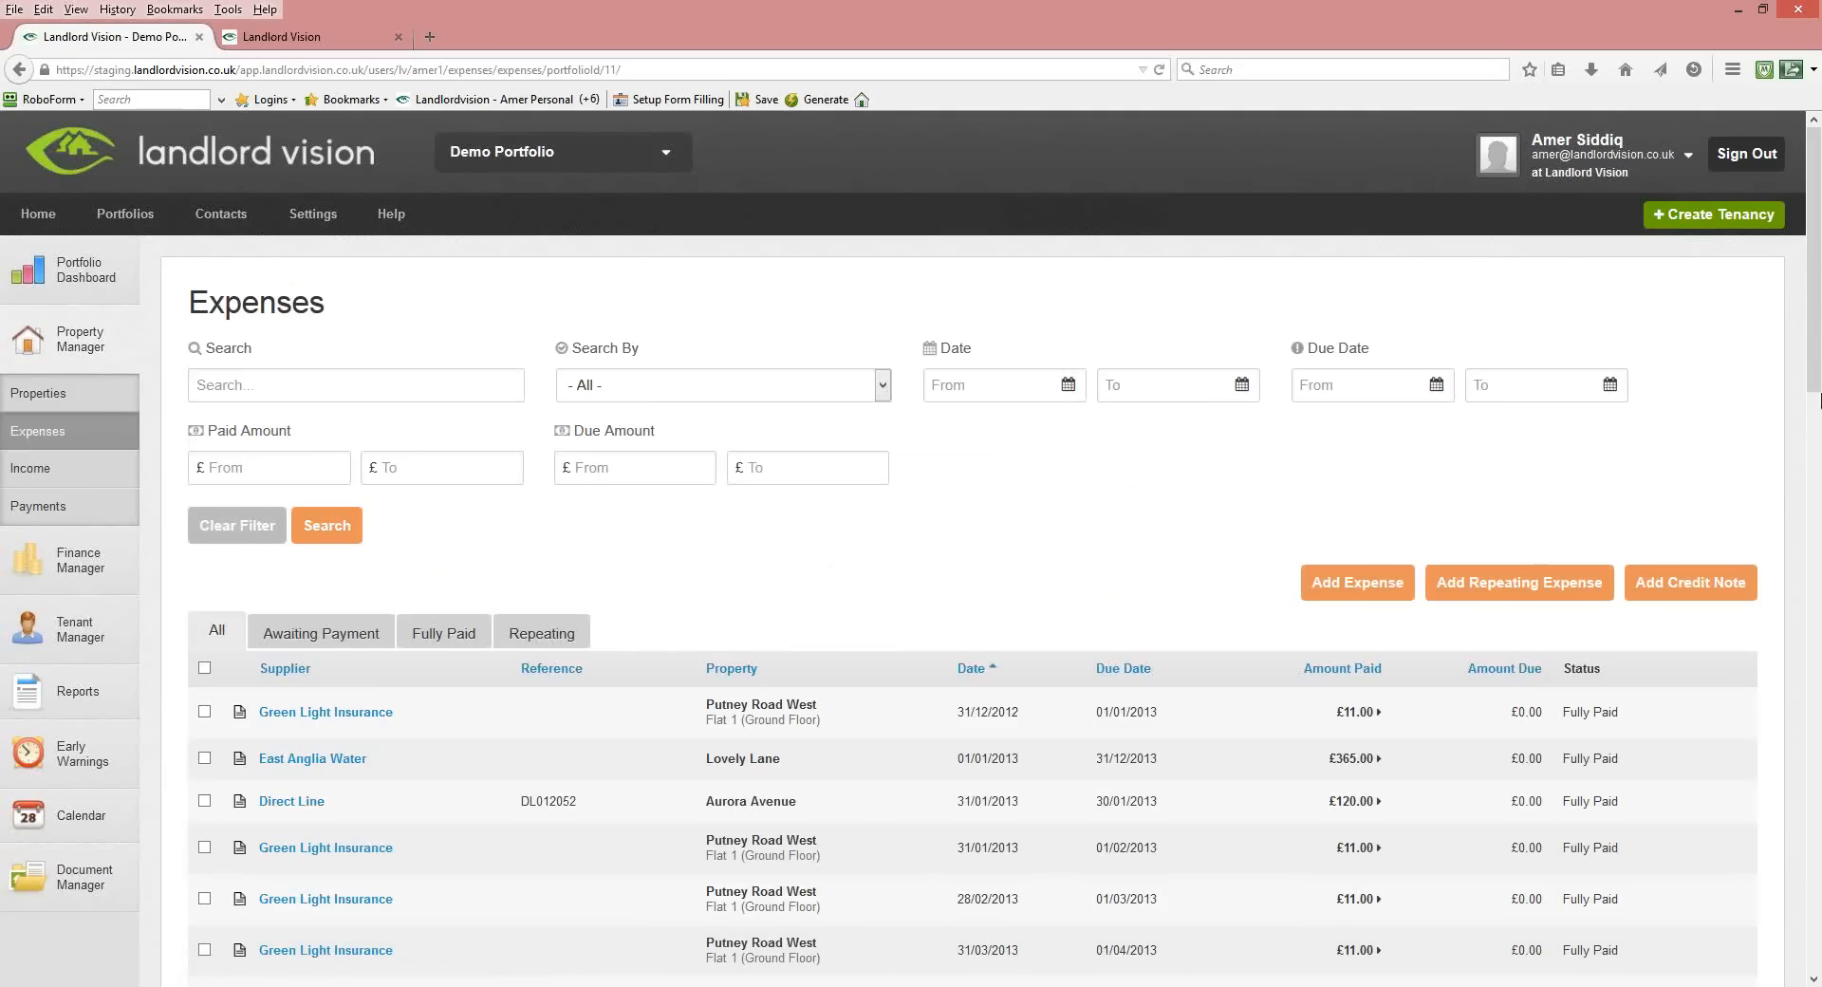
scroll(1364, 398, down, 4)
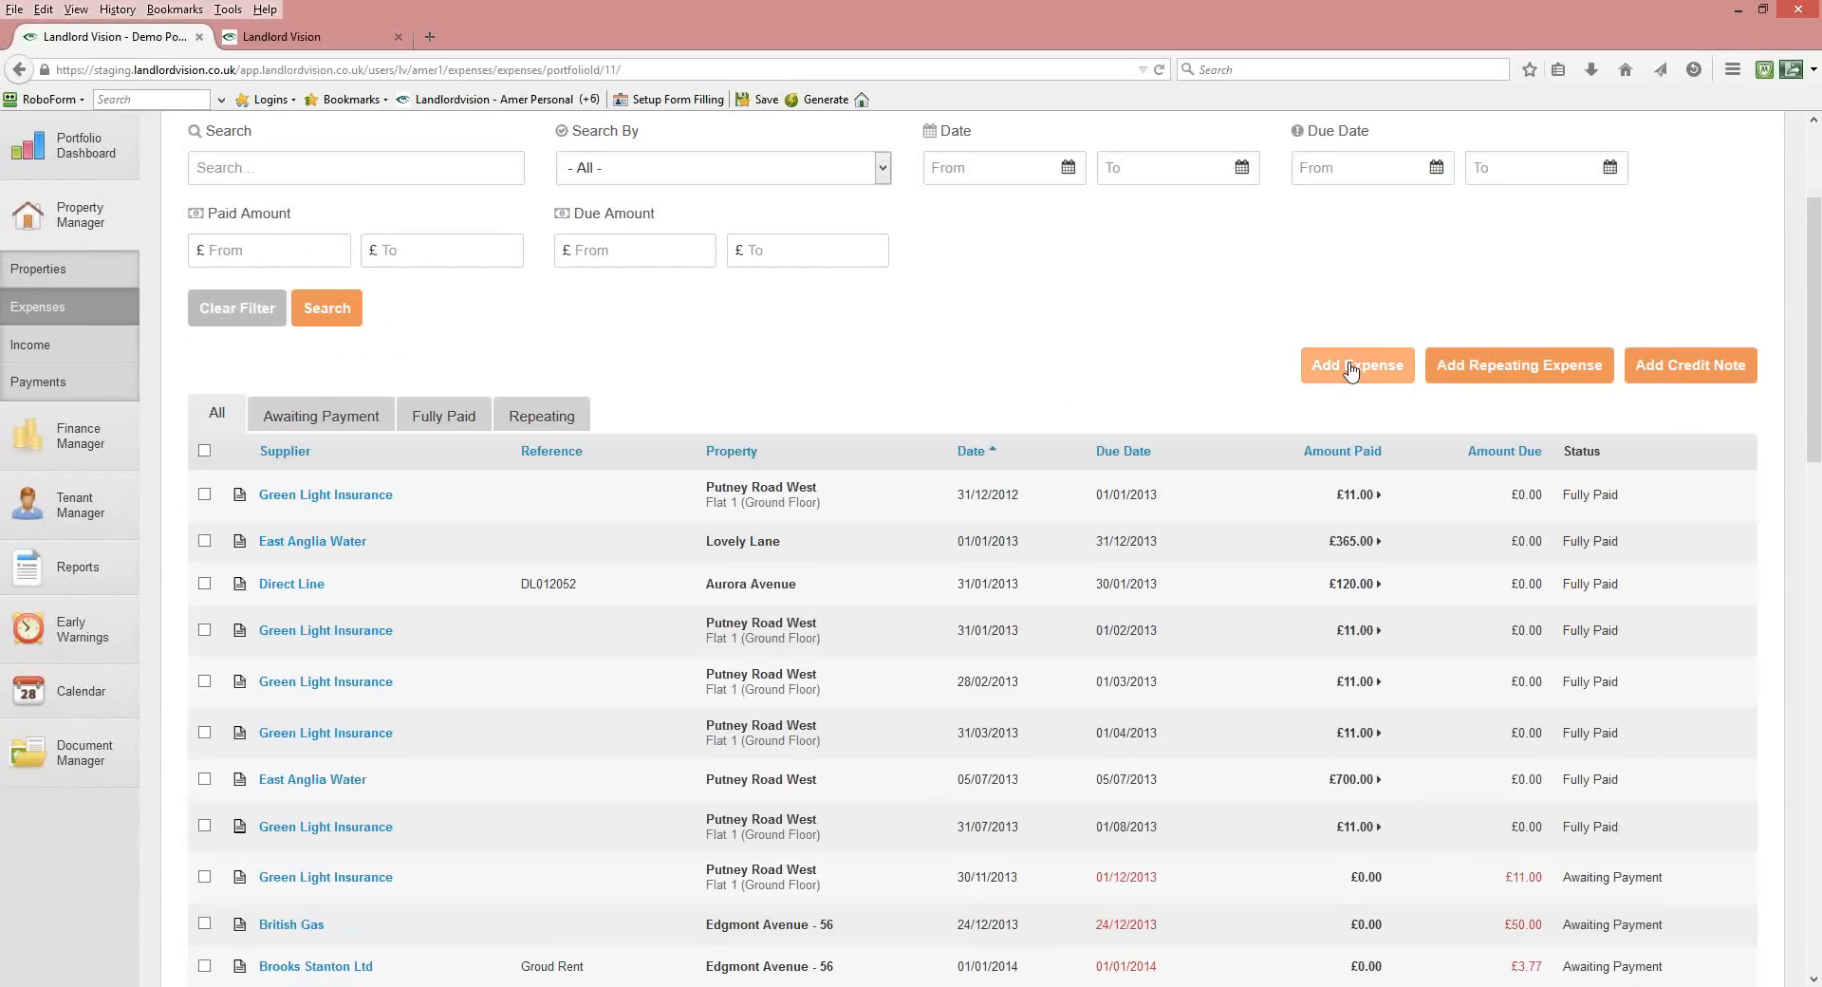
click(1352, 368)
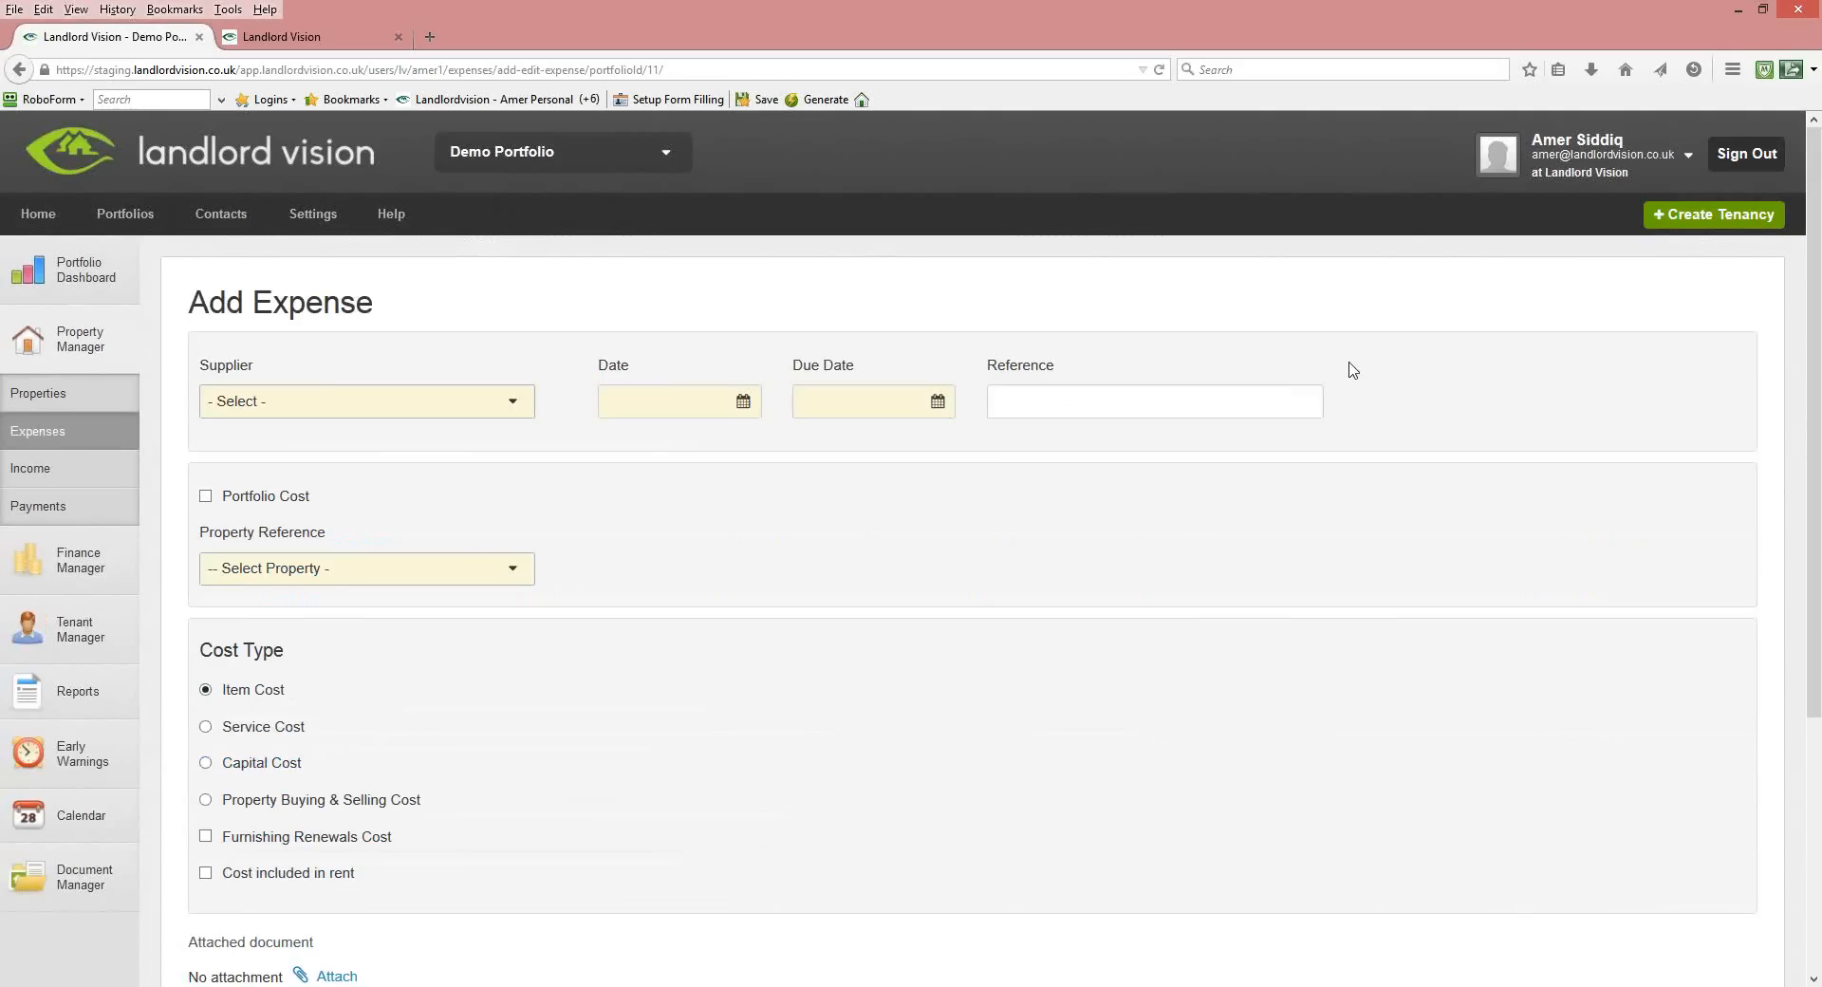
click(454, 413)
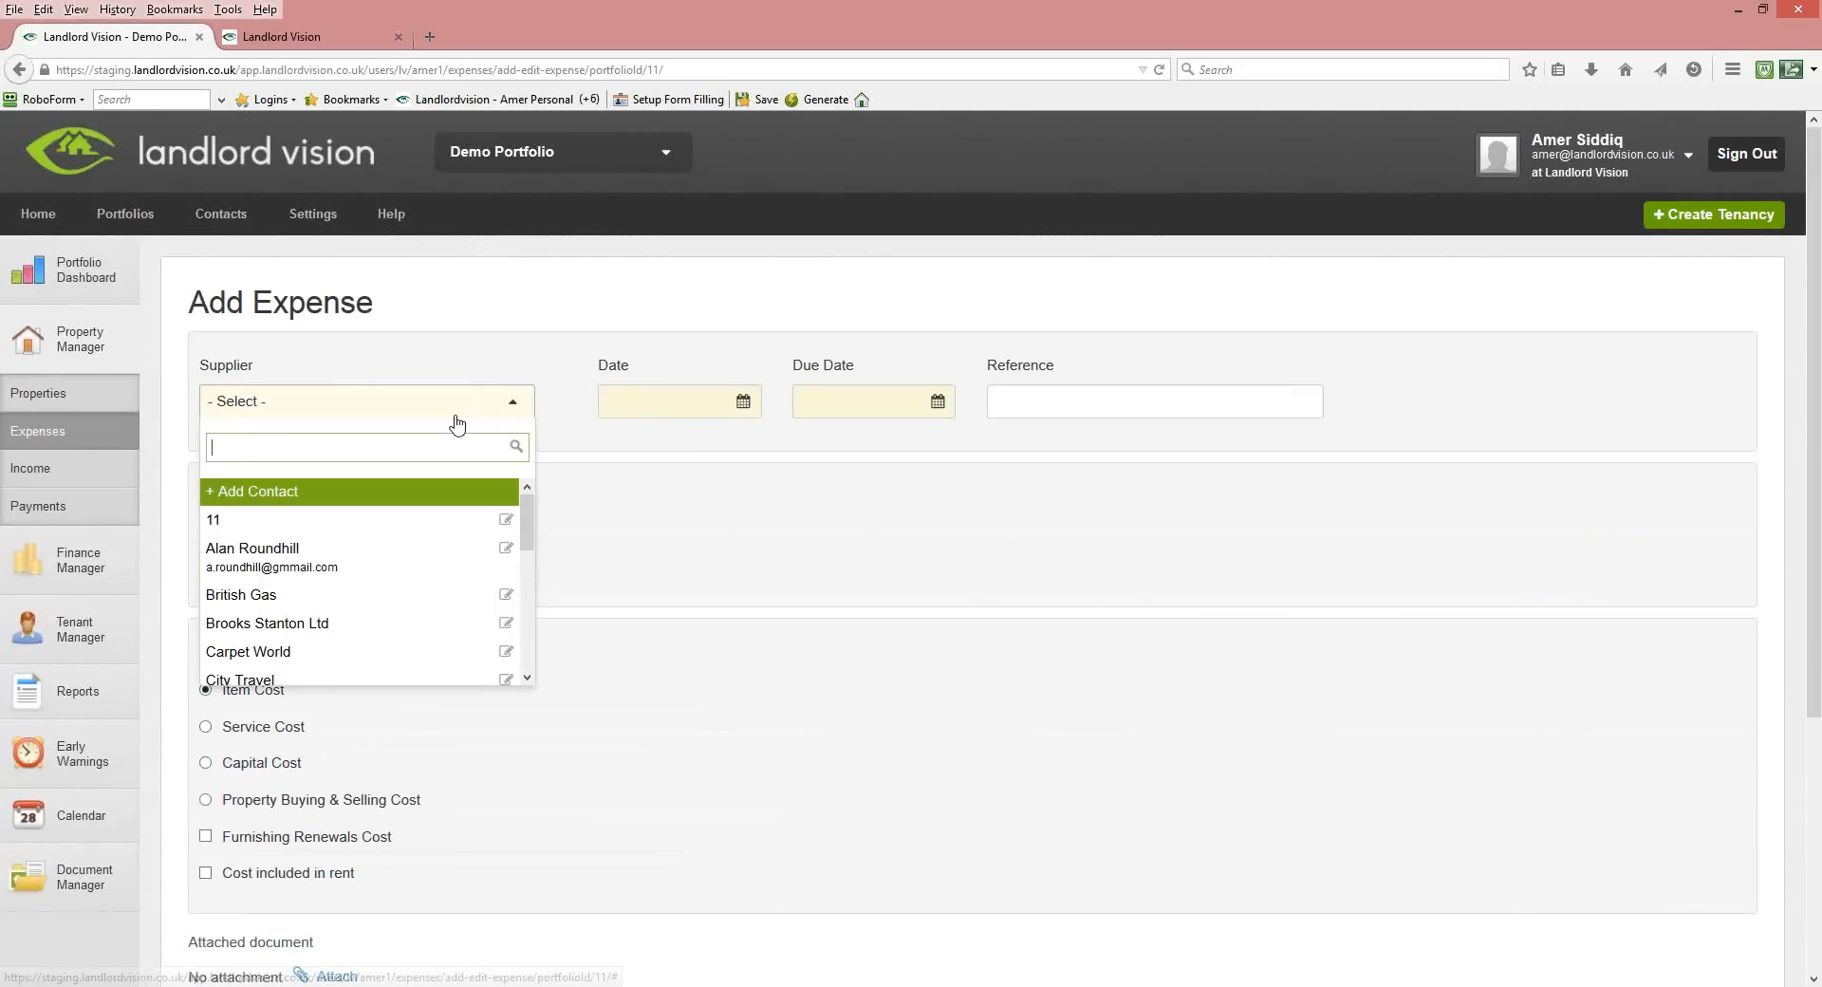
click(308, 596)
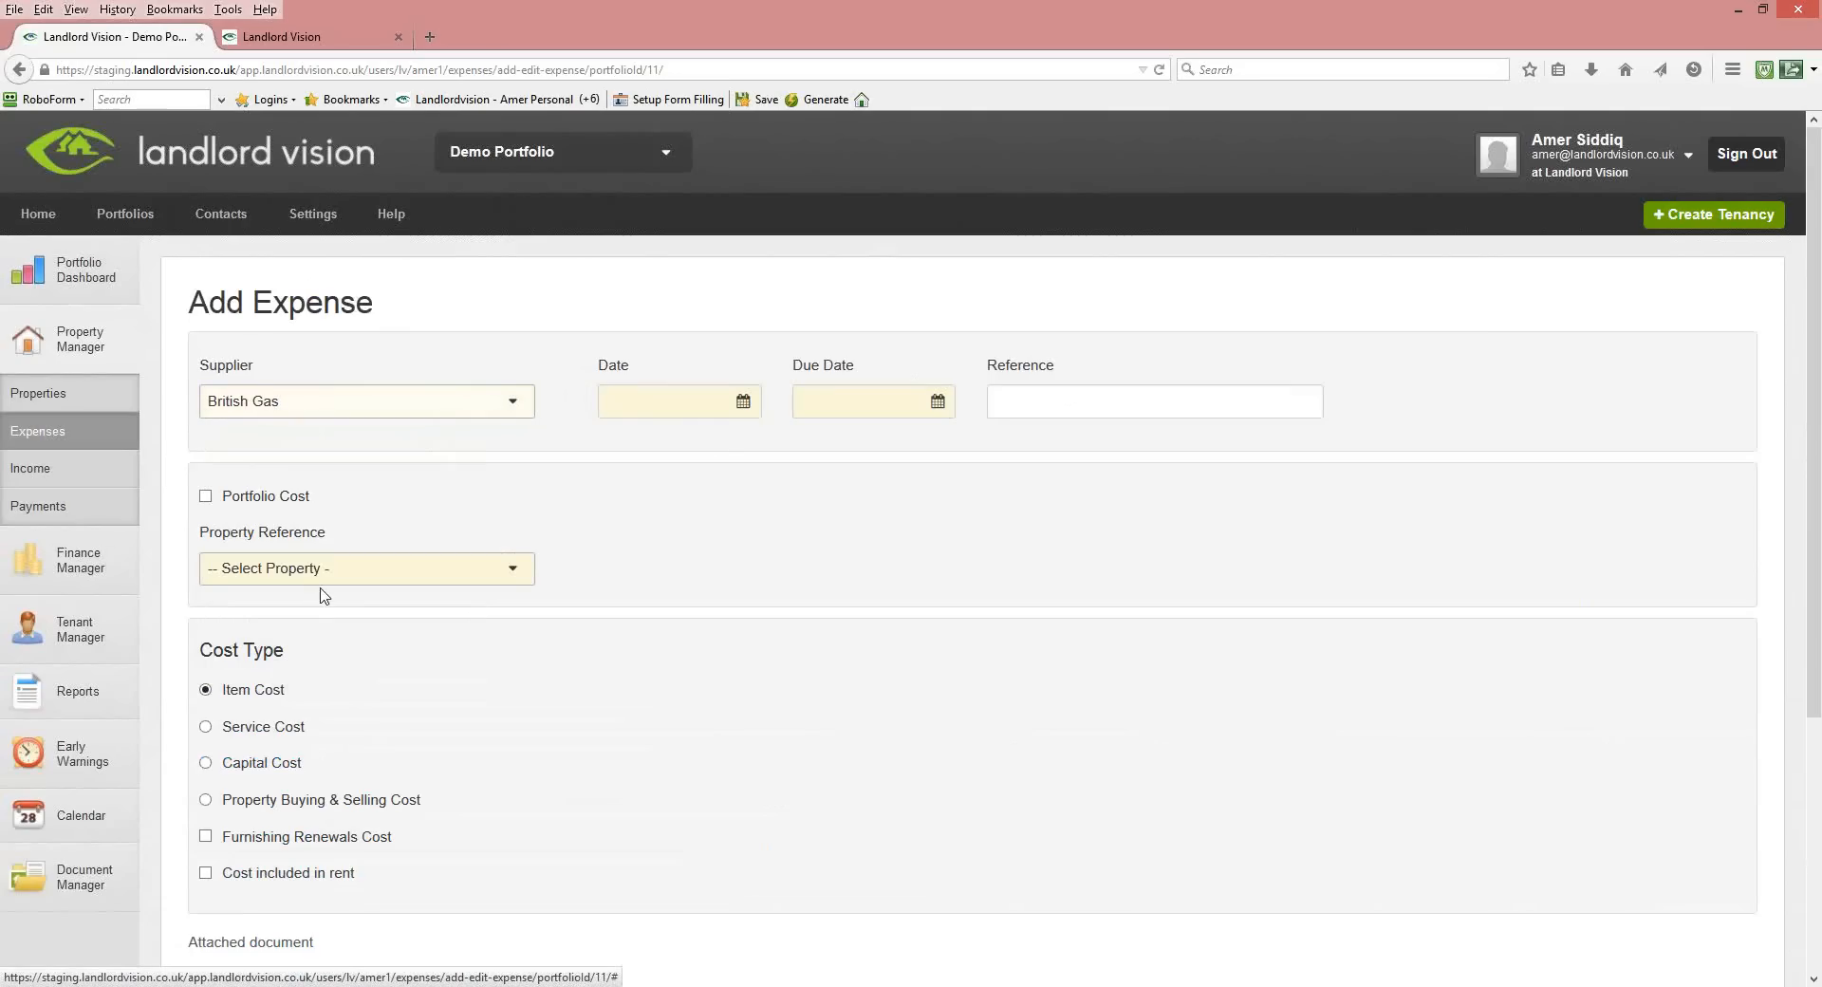
click(678, 400)
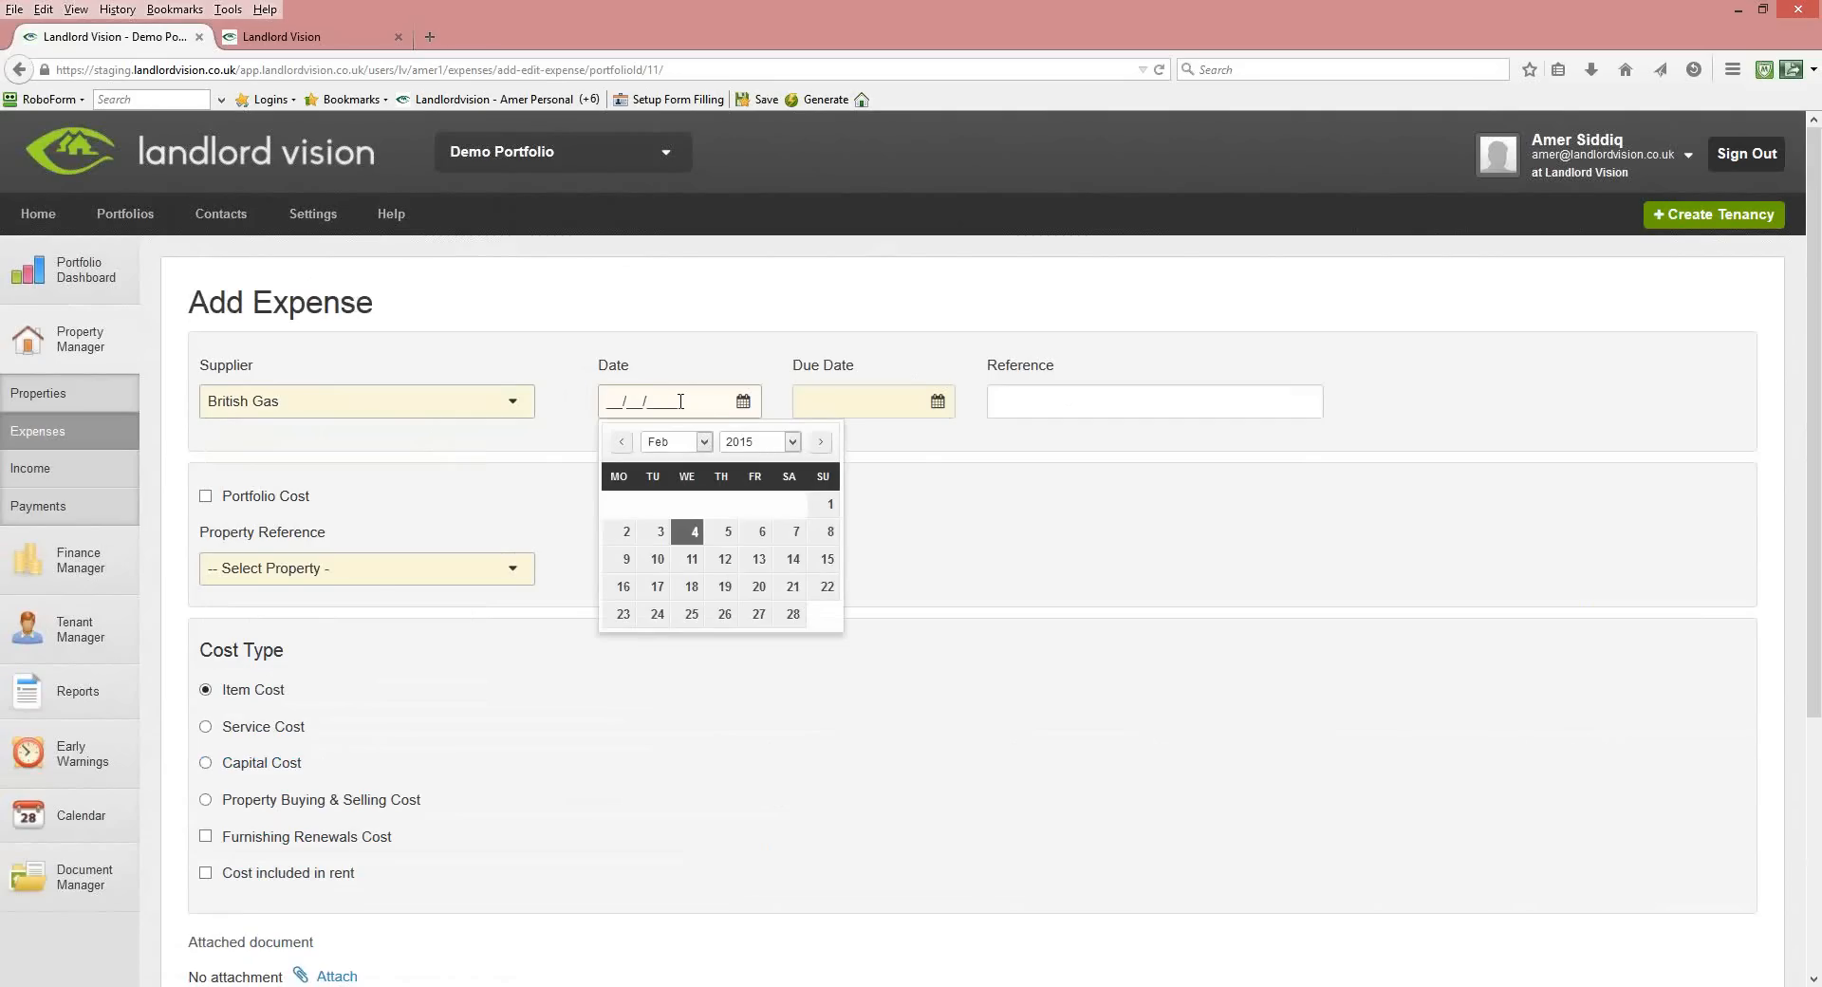
click(690, 534)
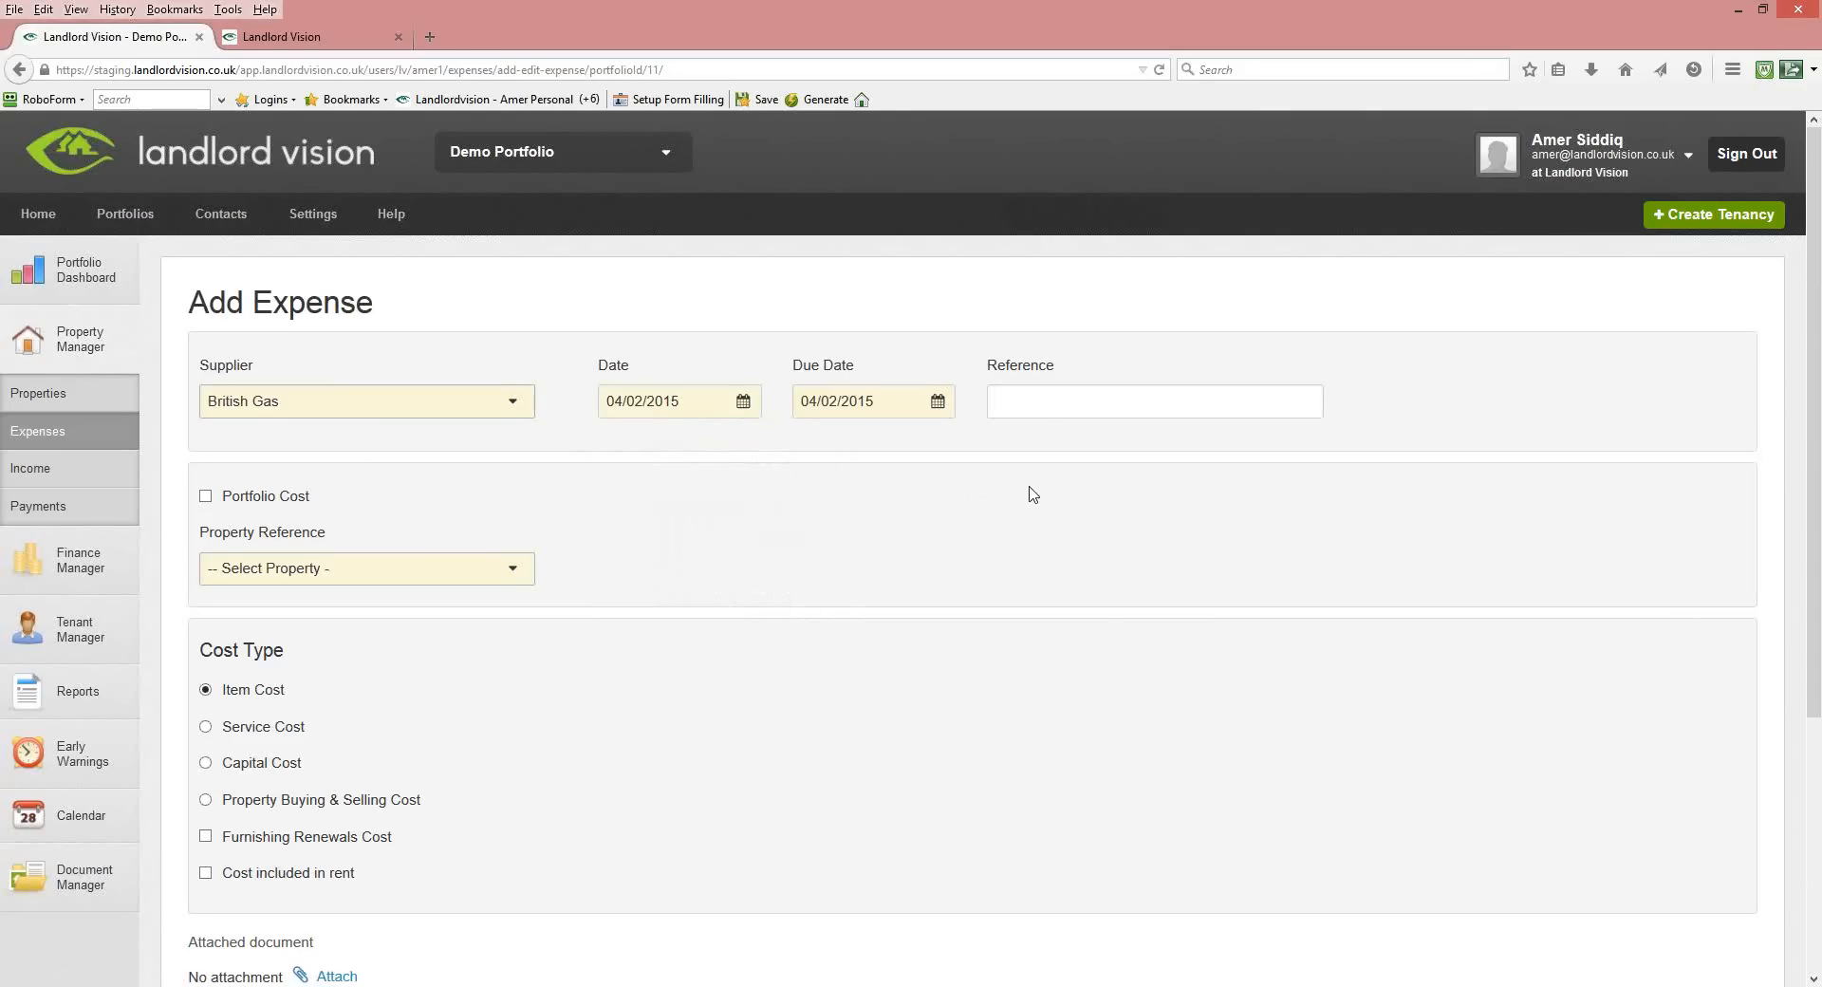
click(1037, 404)
text(SERVICE1)
Assign the expense to Room 1 of Aurora Avenue, leaving it unmarked as a portfolio cost.
click(207, 497)
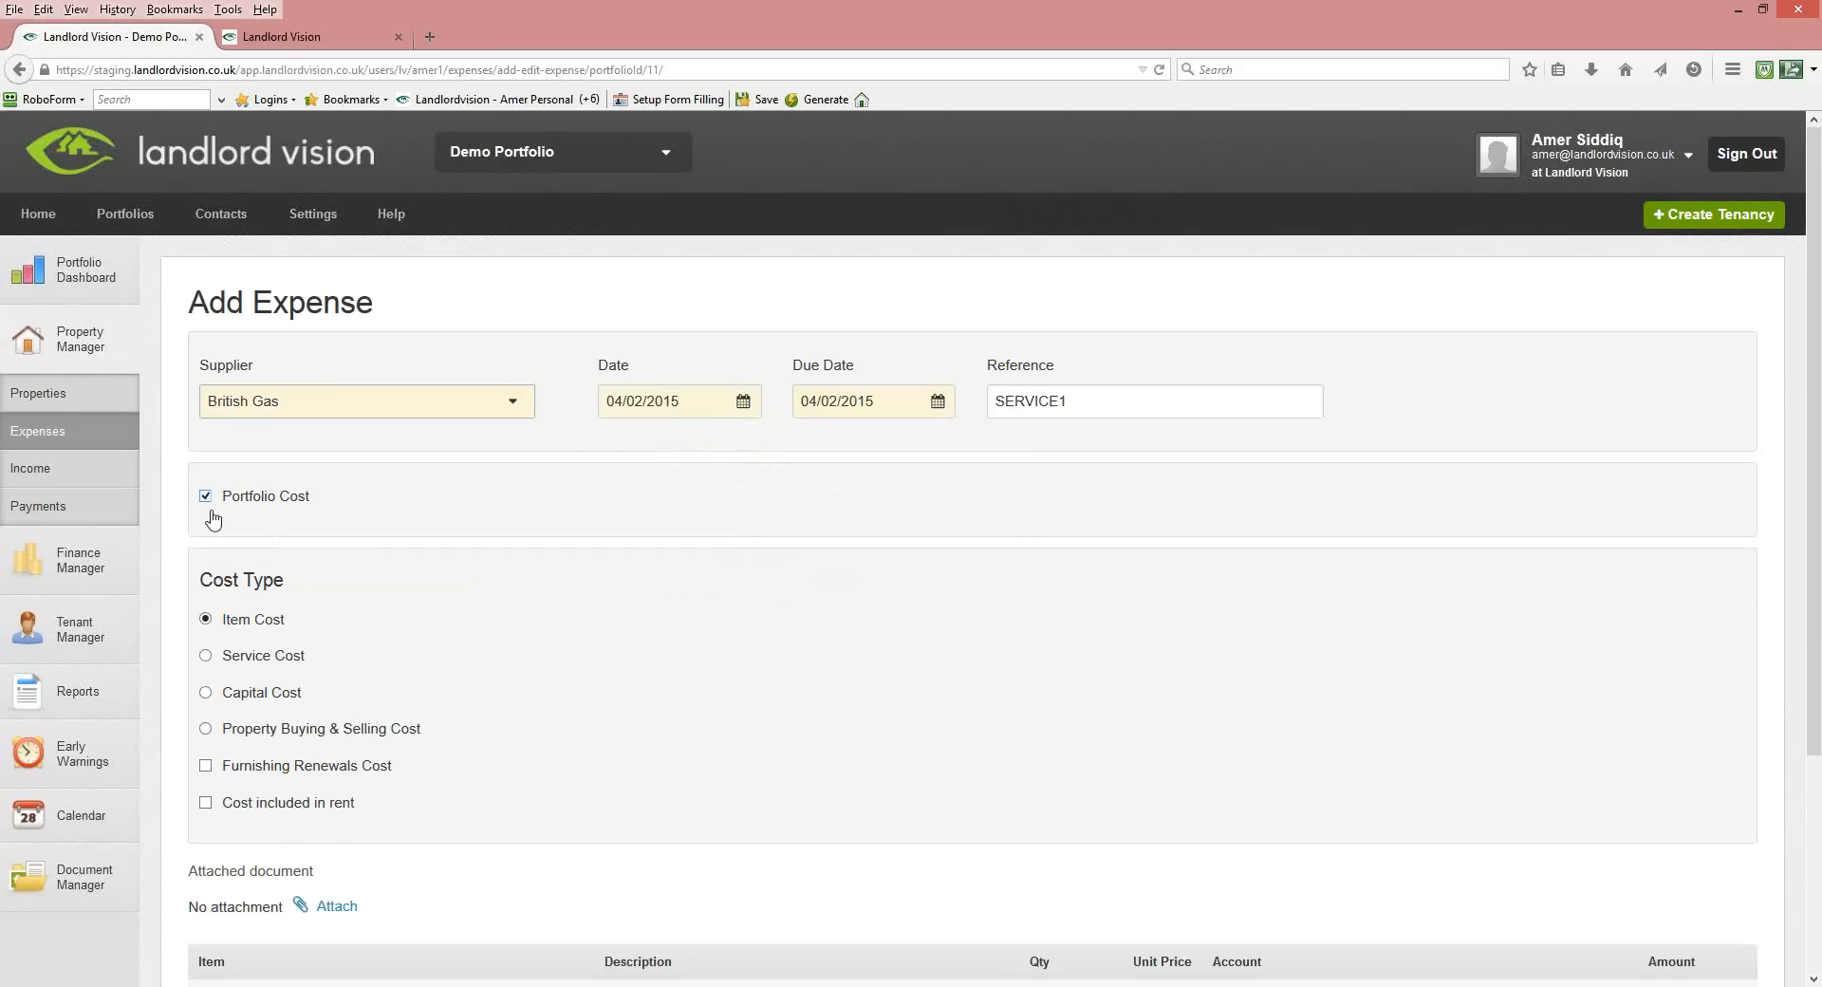
click(206, 496)
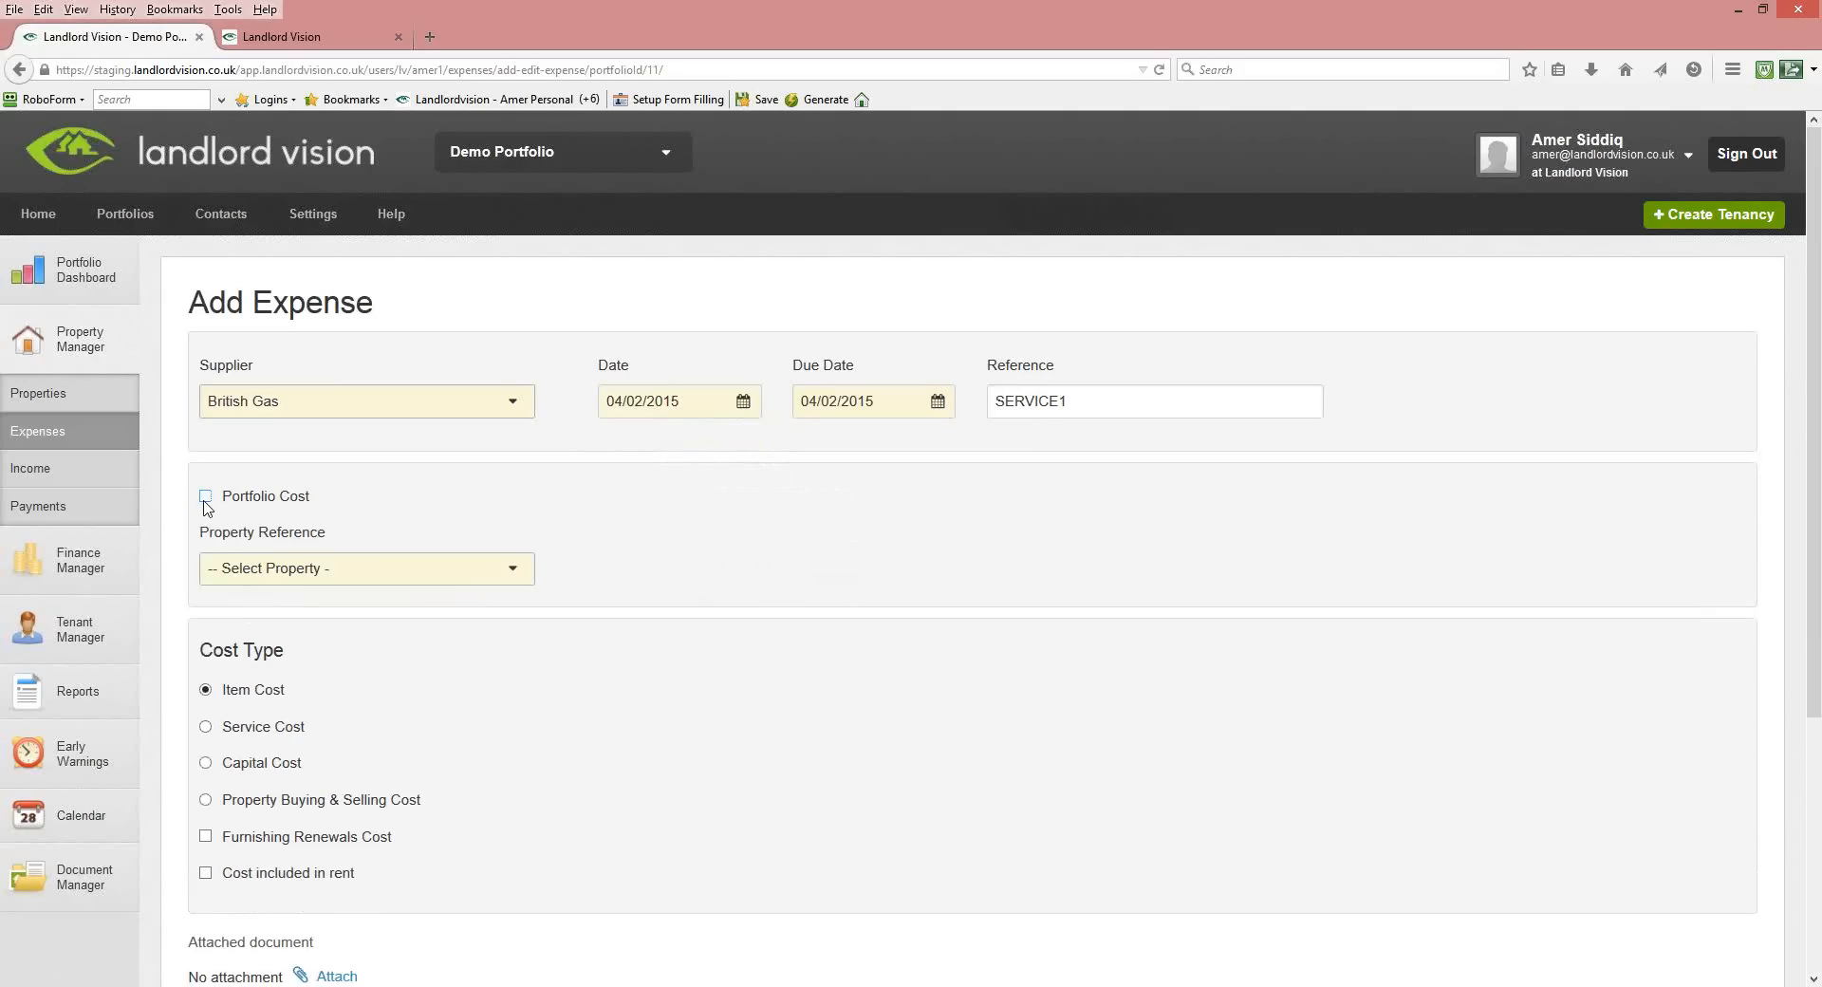
click(237, 567)
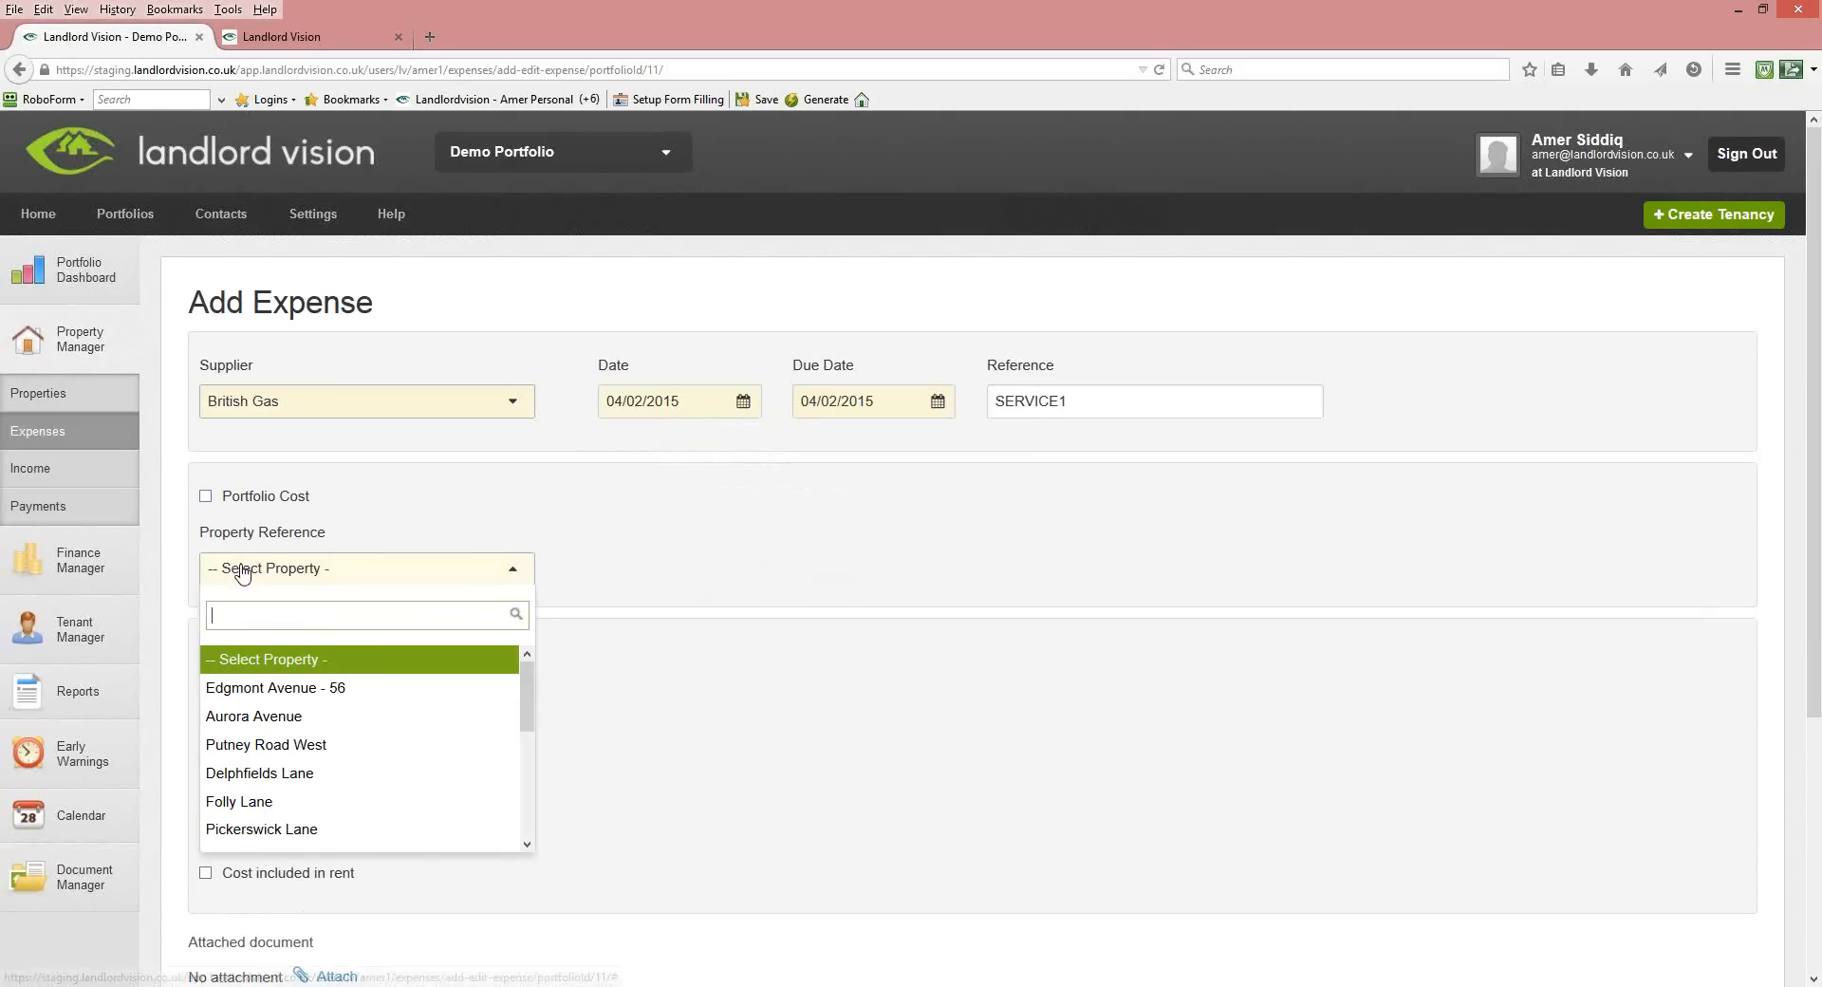
click(241, 714)
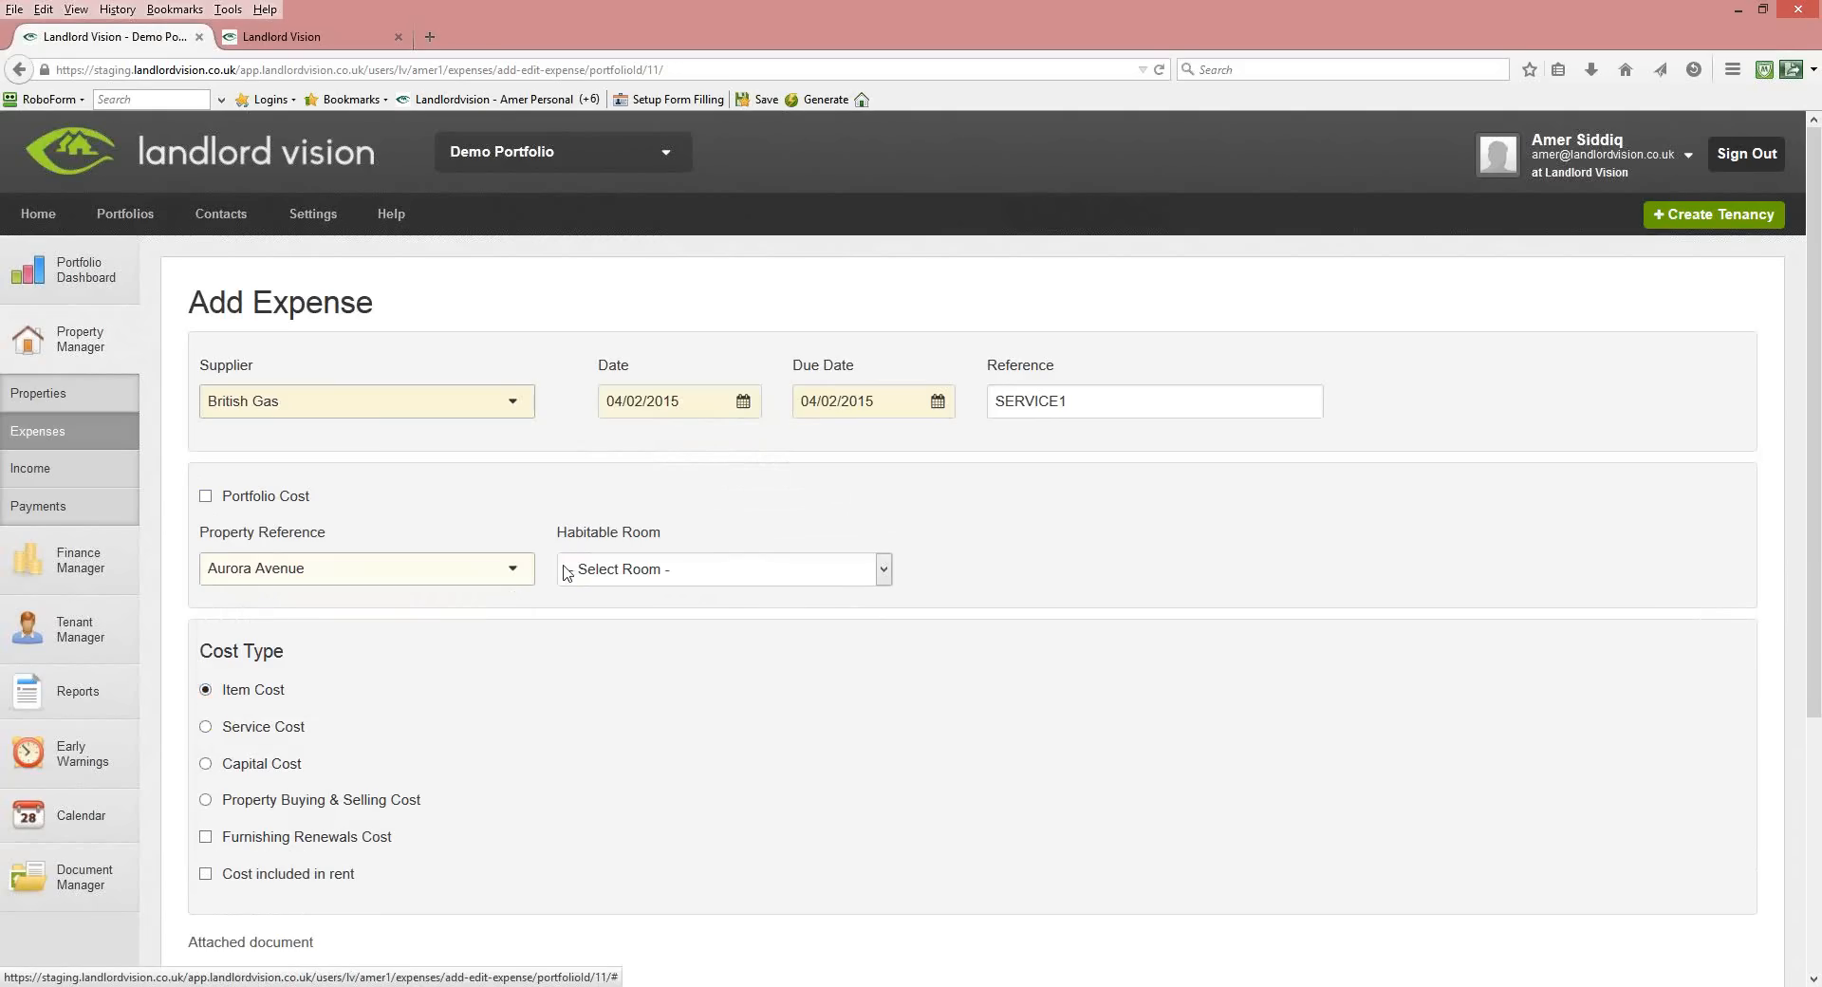
click(615, 573)
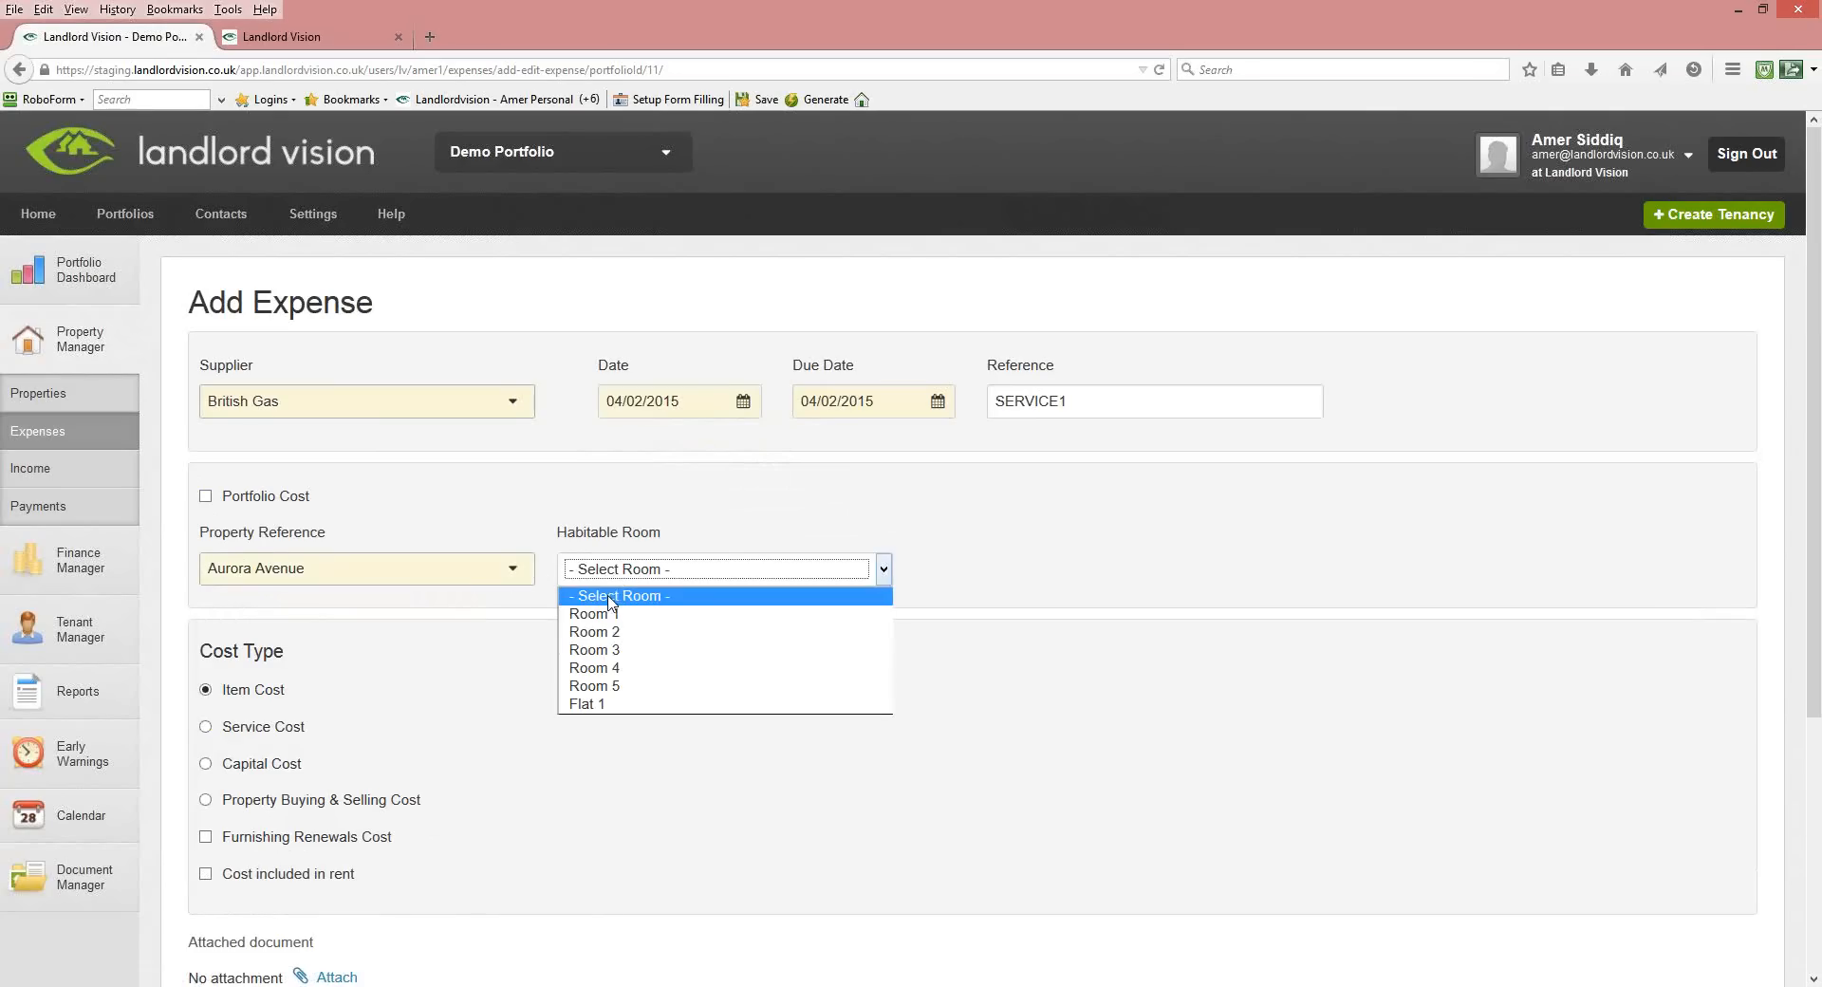
click(604, 614)
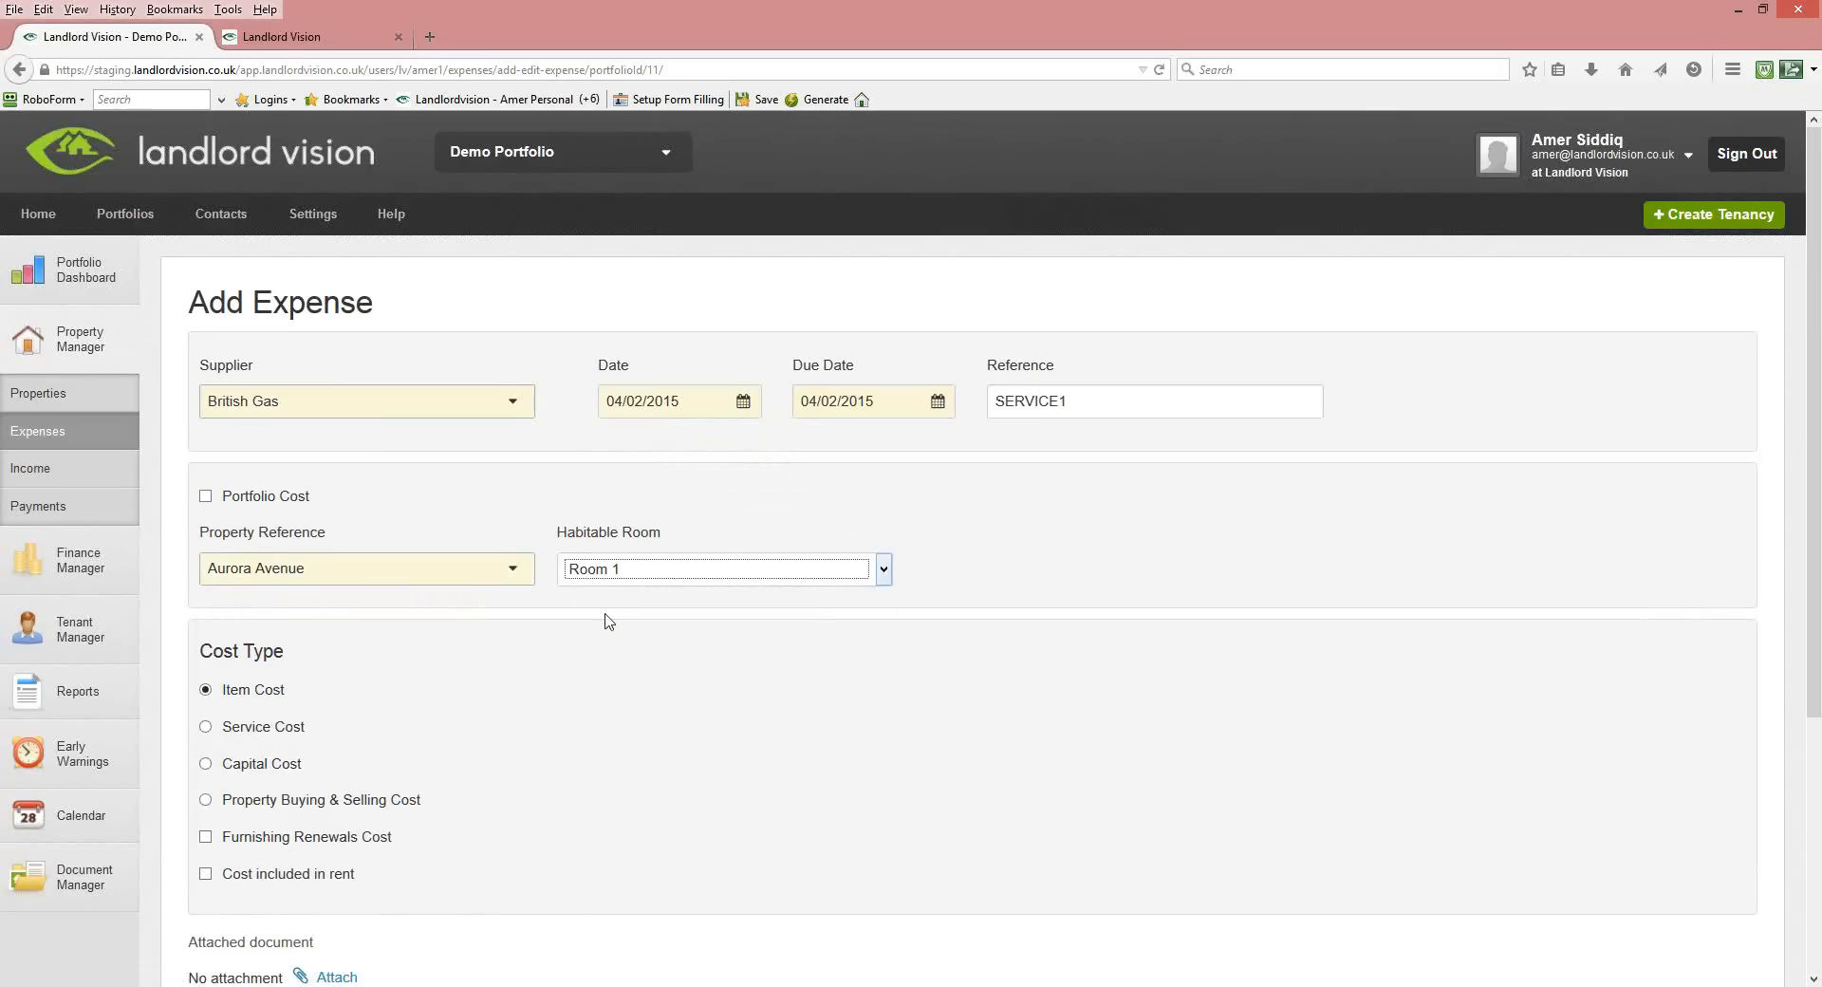
scroll(1818, 494, down, 3)
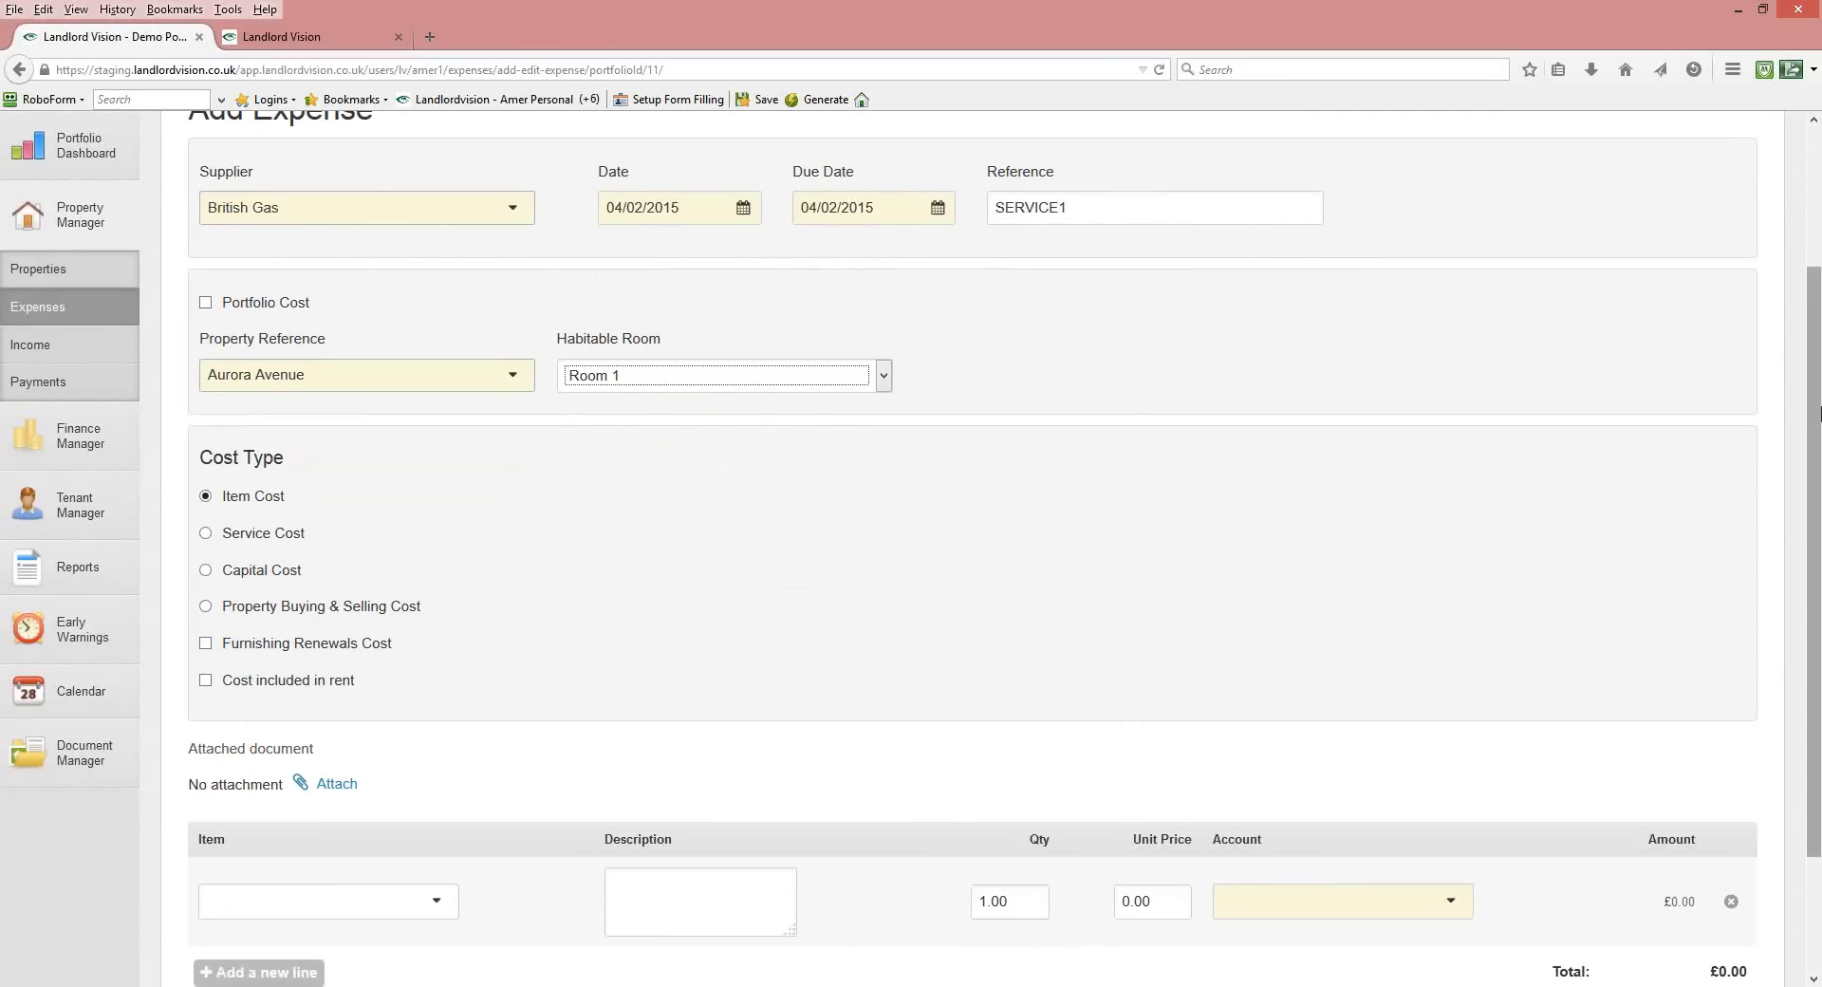
scroll(944, 724, down, 3)
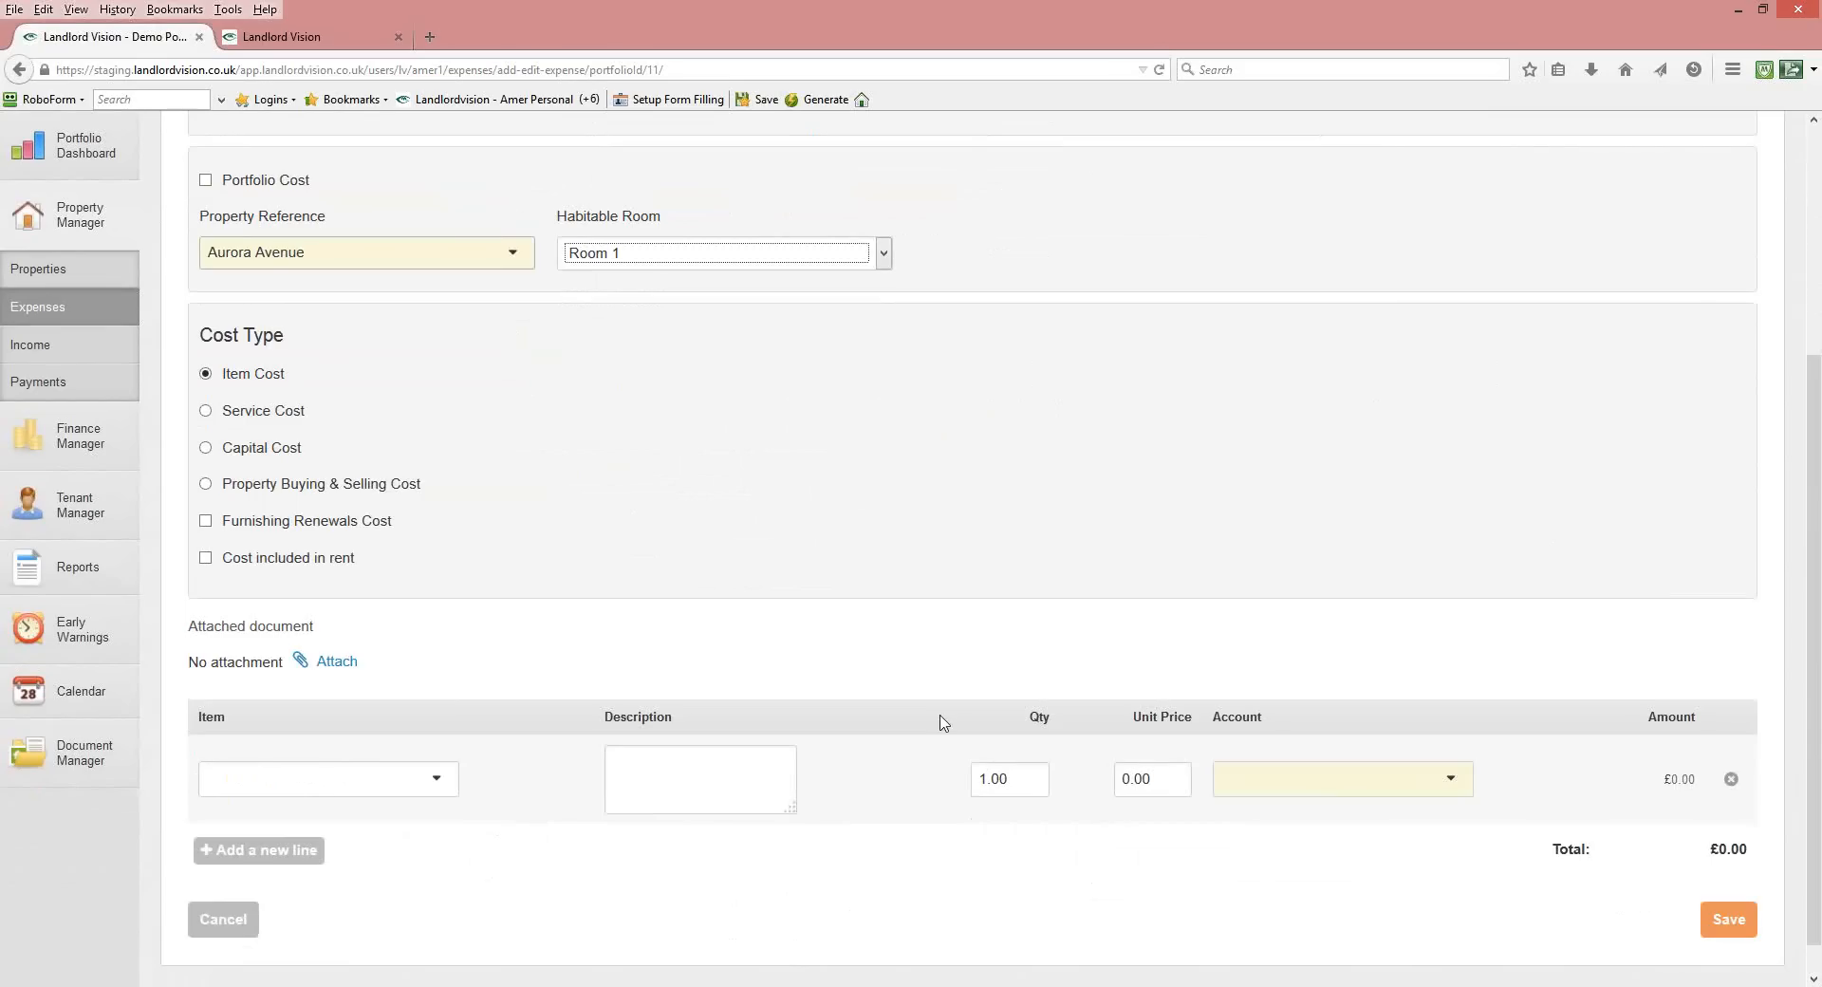
click(438, 792)
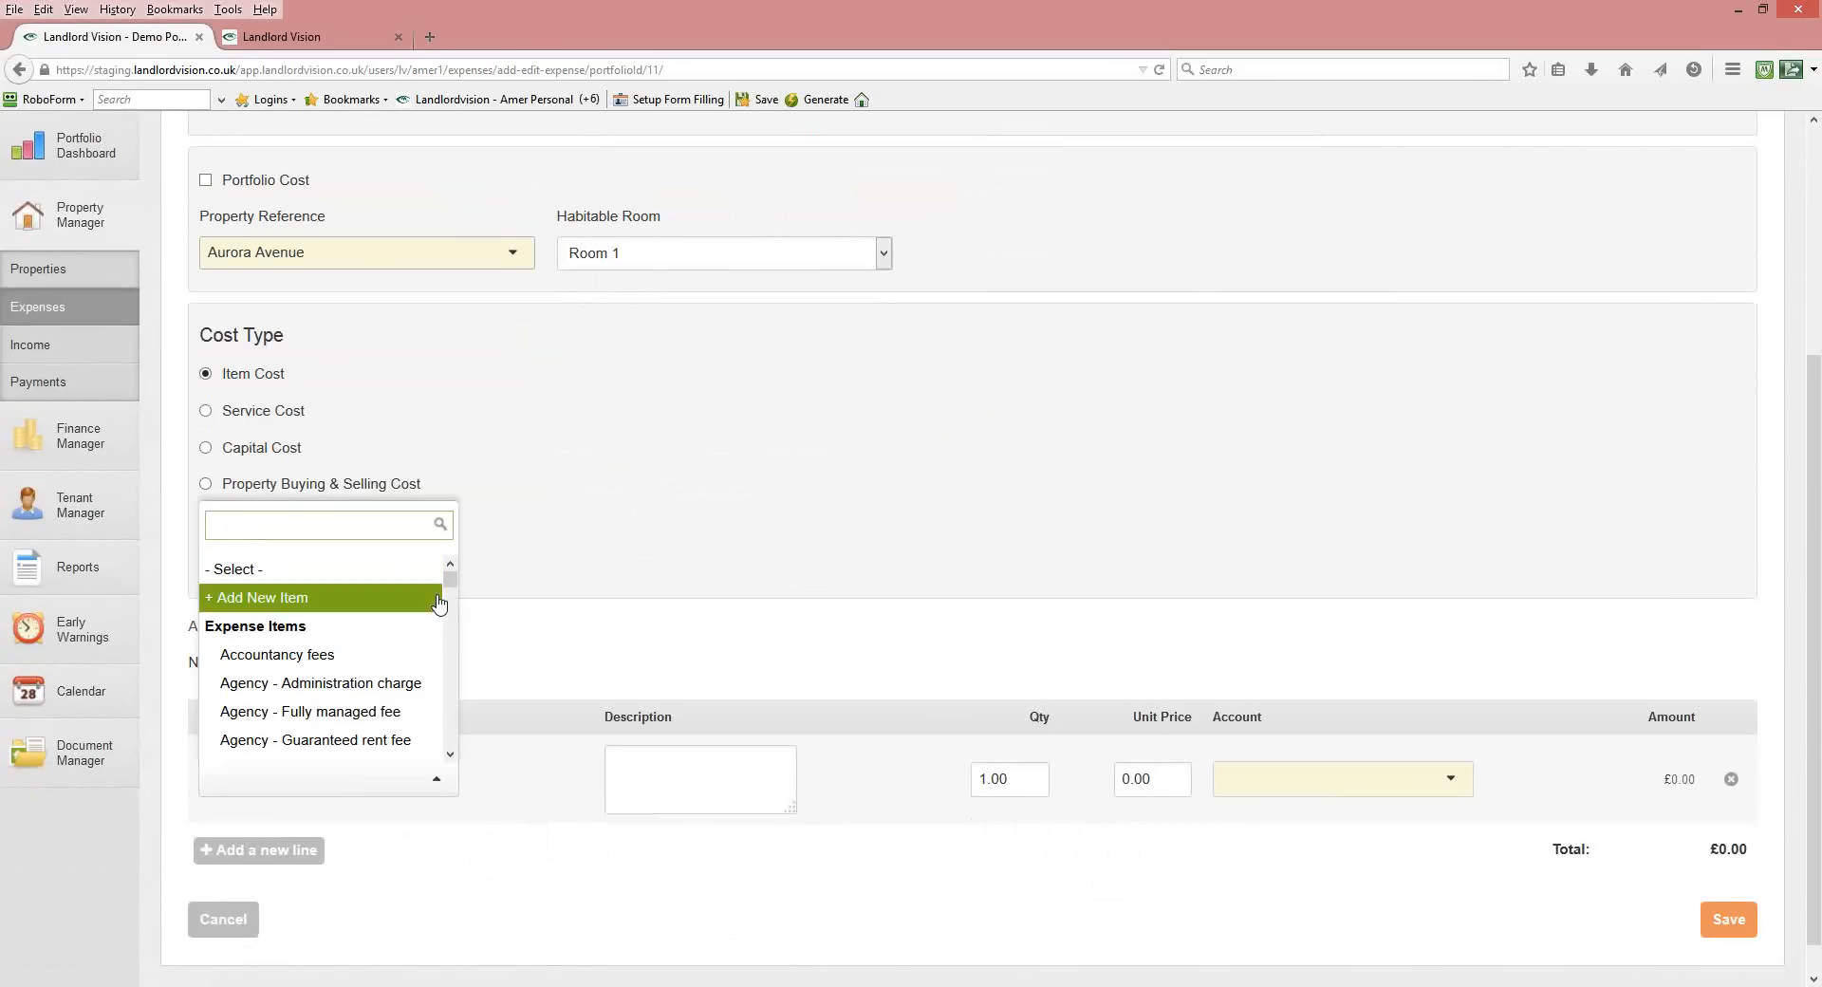
mouse_move(451, 581)
mouse_down()
mouse_move(459, 774)
mouse_move(468, 561)
mouse_up()
click(523, 569)
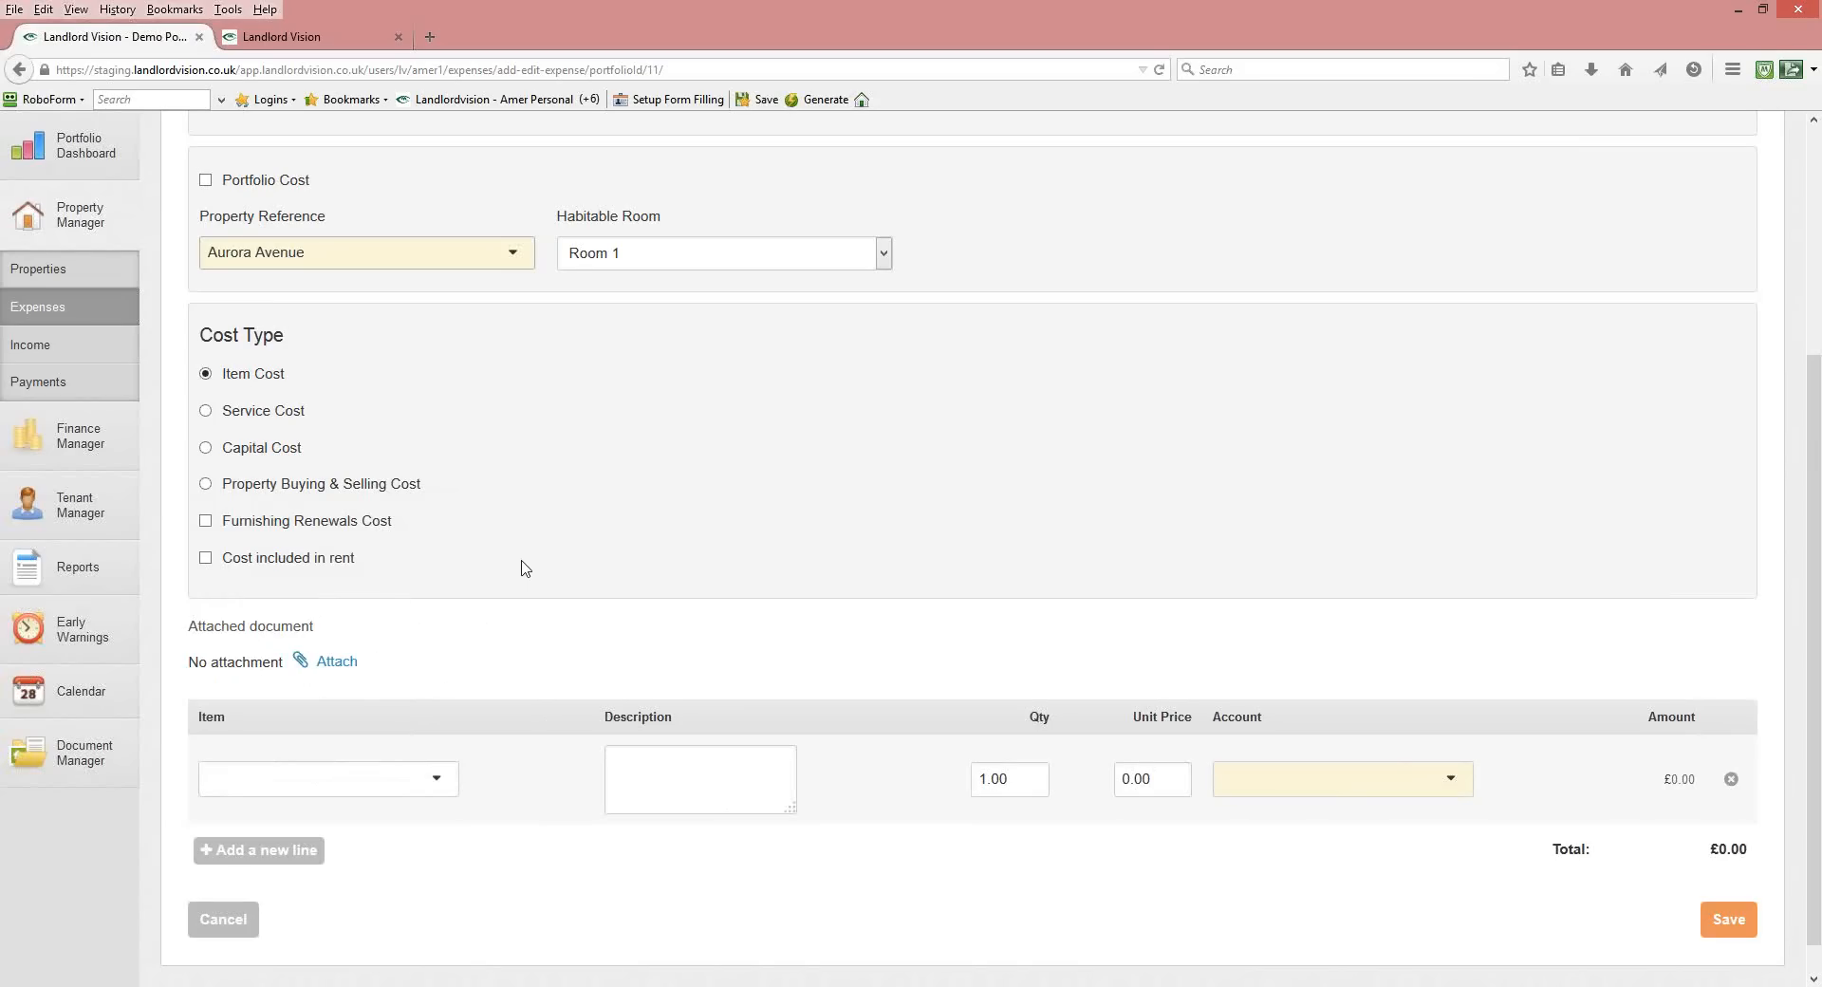
Choose General property repair as the expense line item and extend its description to "General property repair to the boiler".
click(409, 791)
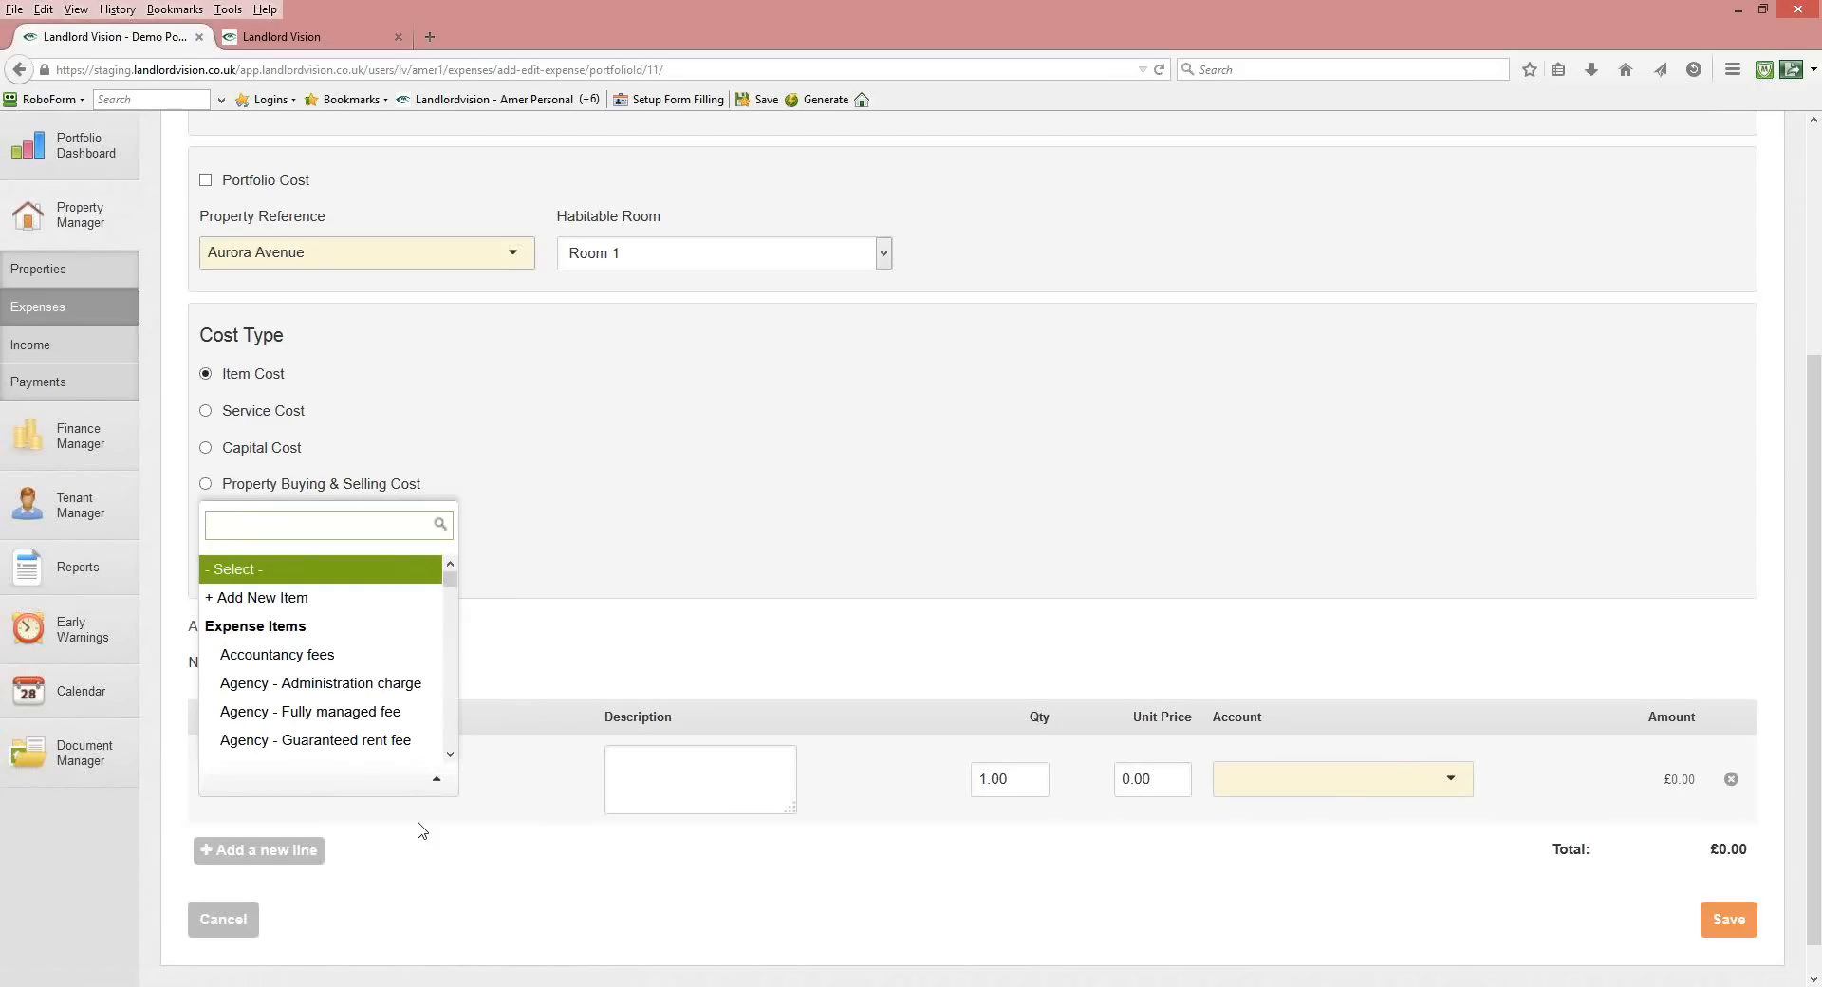
text(gener)
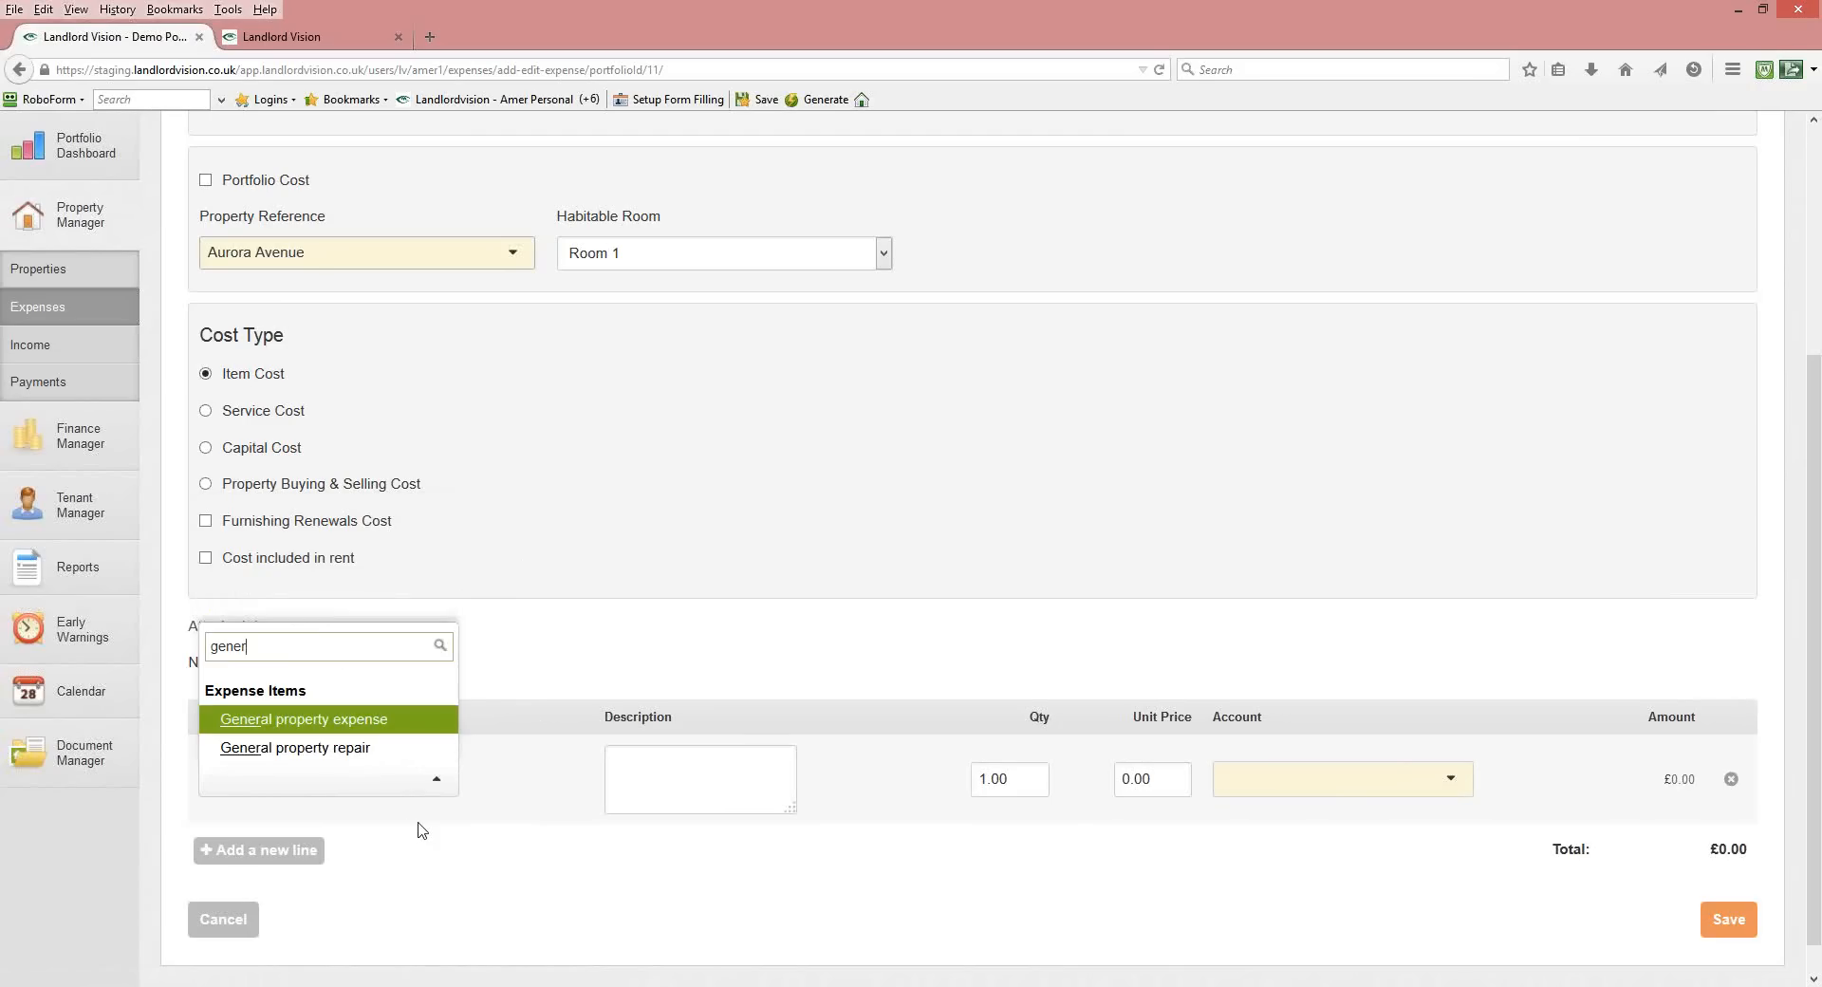
click(334, 749)
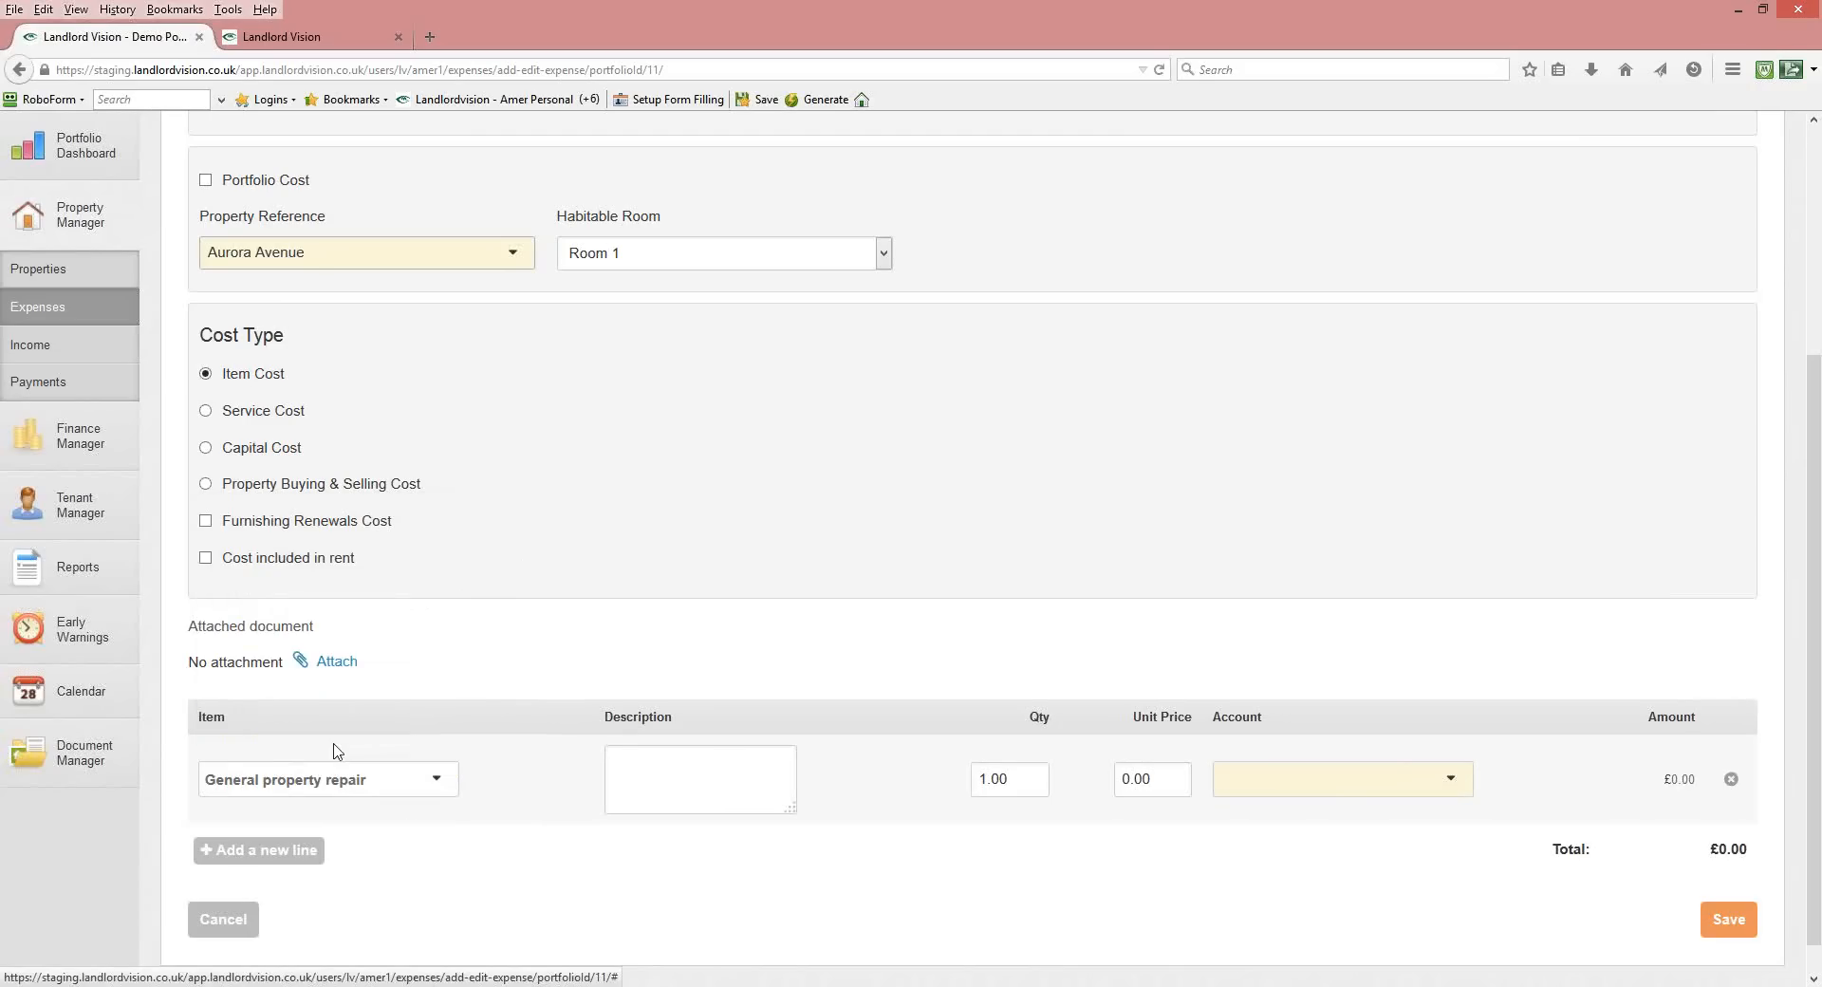
drag(776, 762, 511, 750)
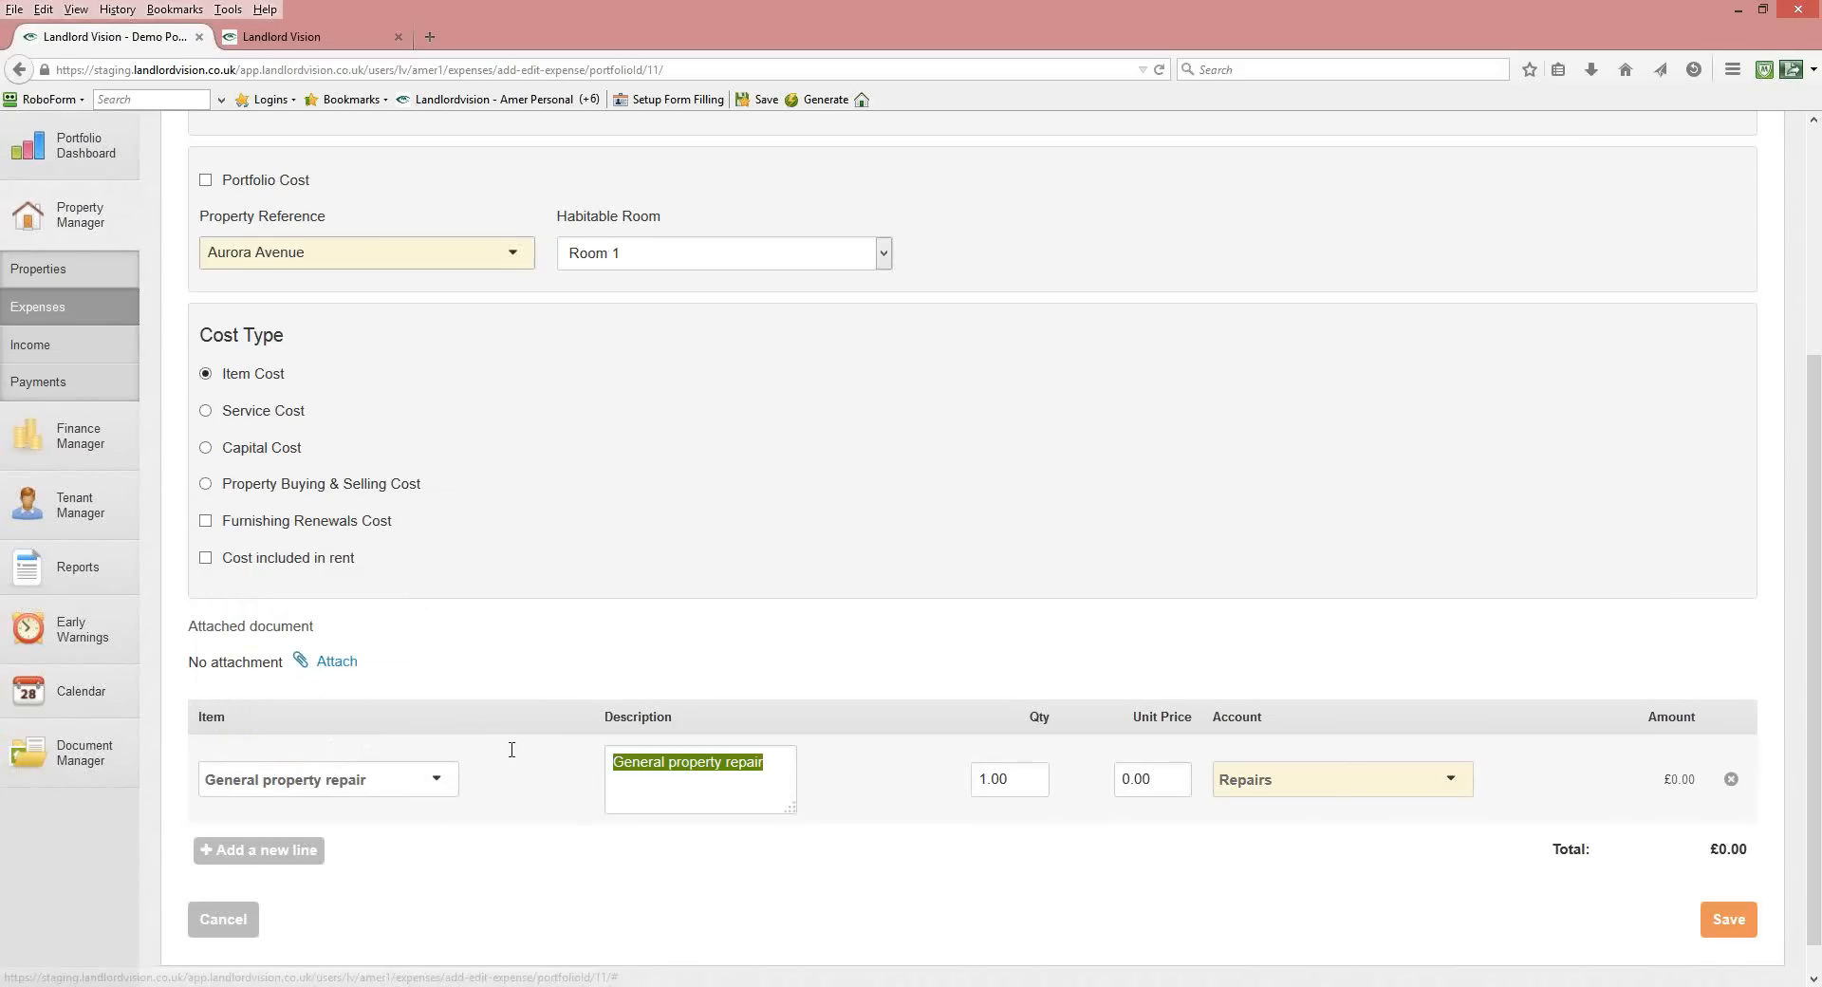
click(770, 770)
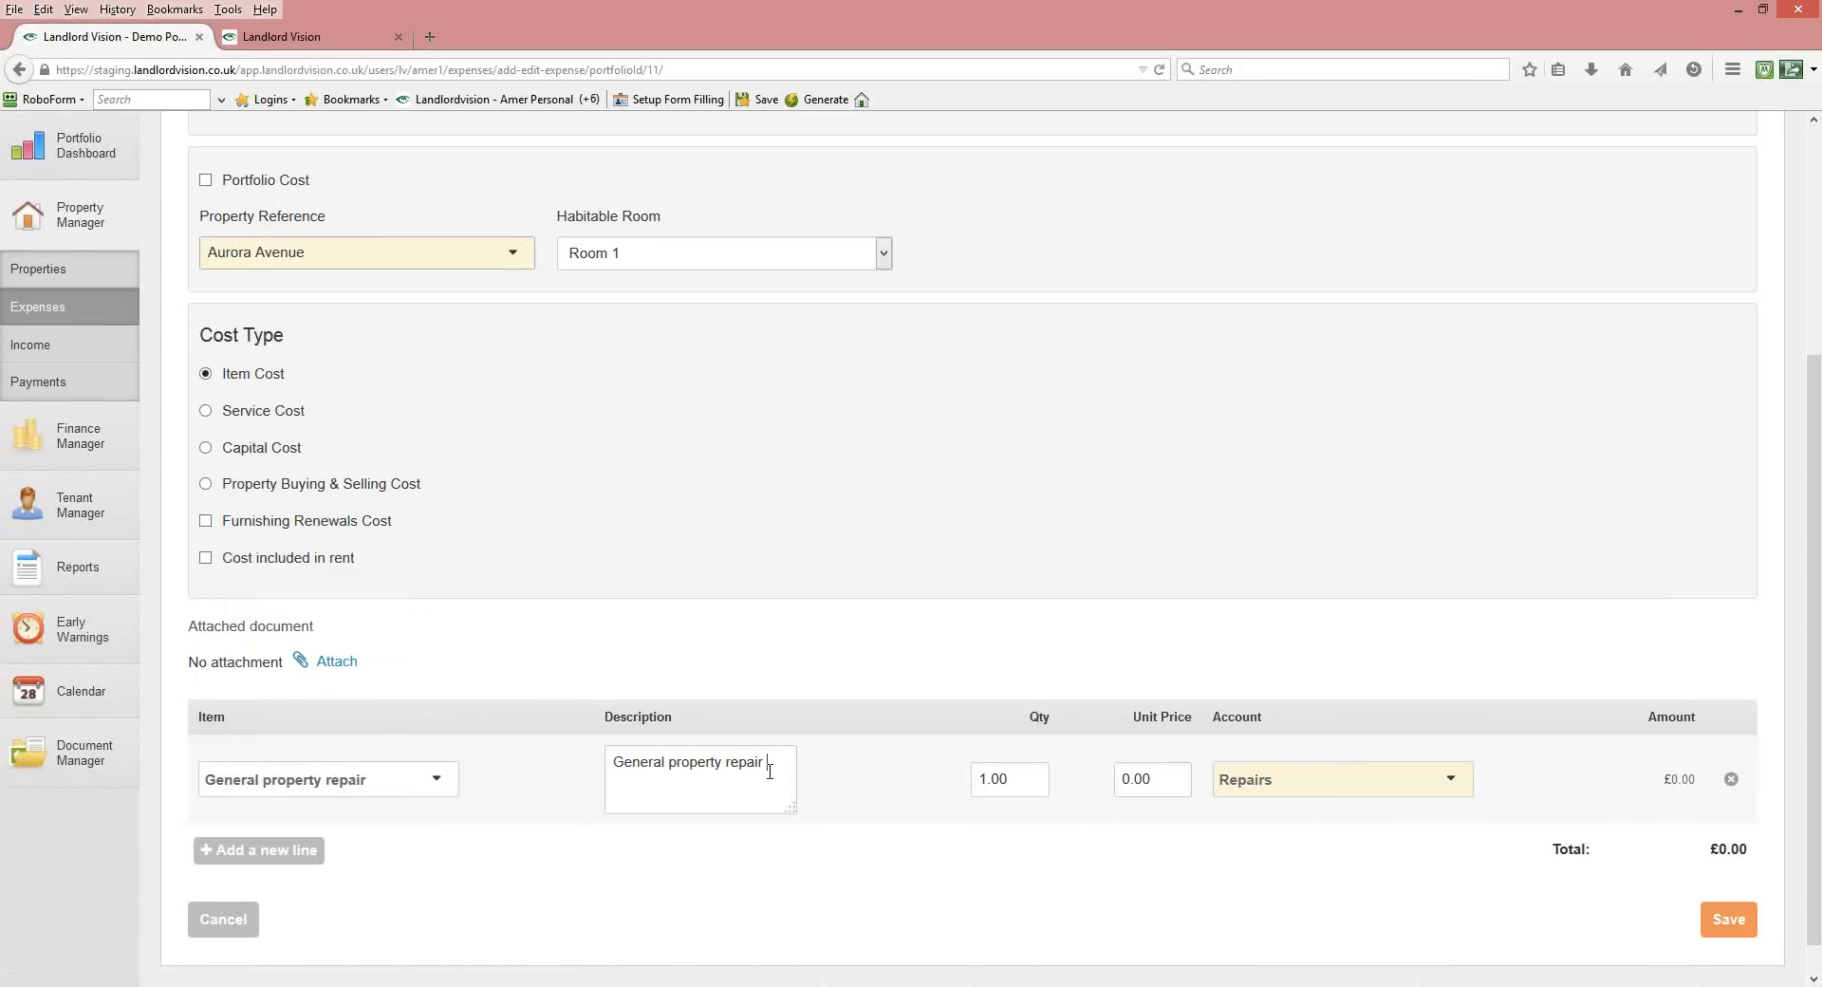
text(to the bilie)
key(BackSpace)
key(BackSpace)
key(BackSpace)
key(BackSpace)
text(oiler)
Set the repair line's unit price to 177 and save the expense.
click(1157, 779)
text(177)
click(1510, 899)
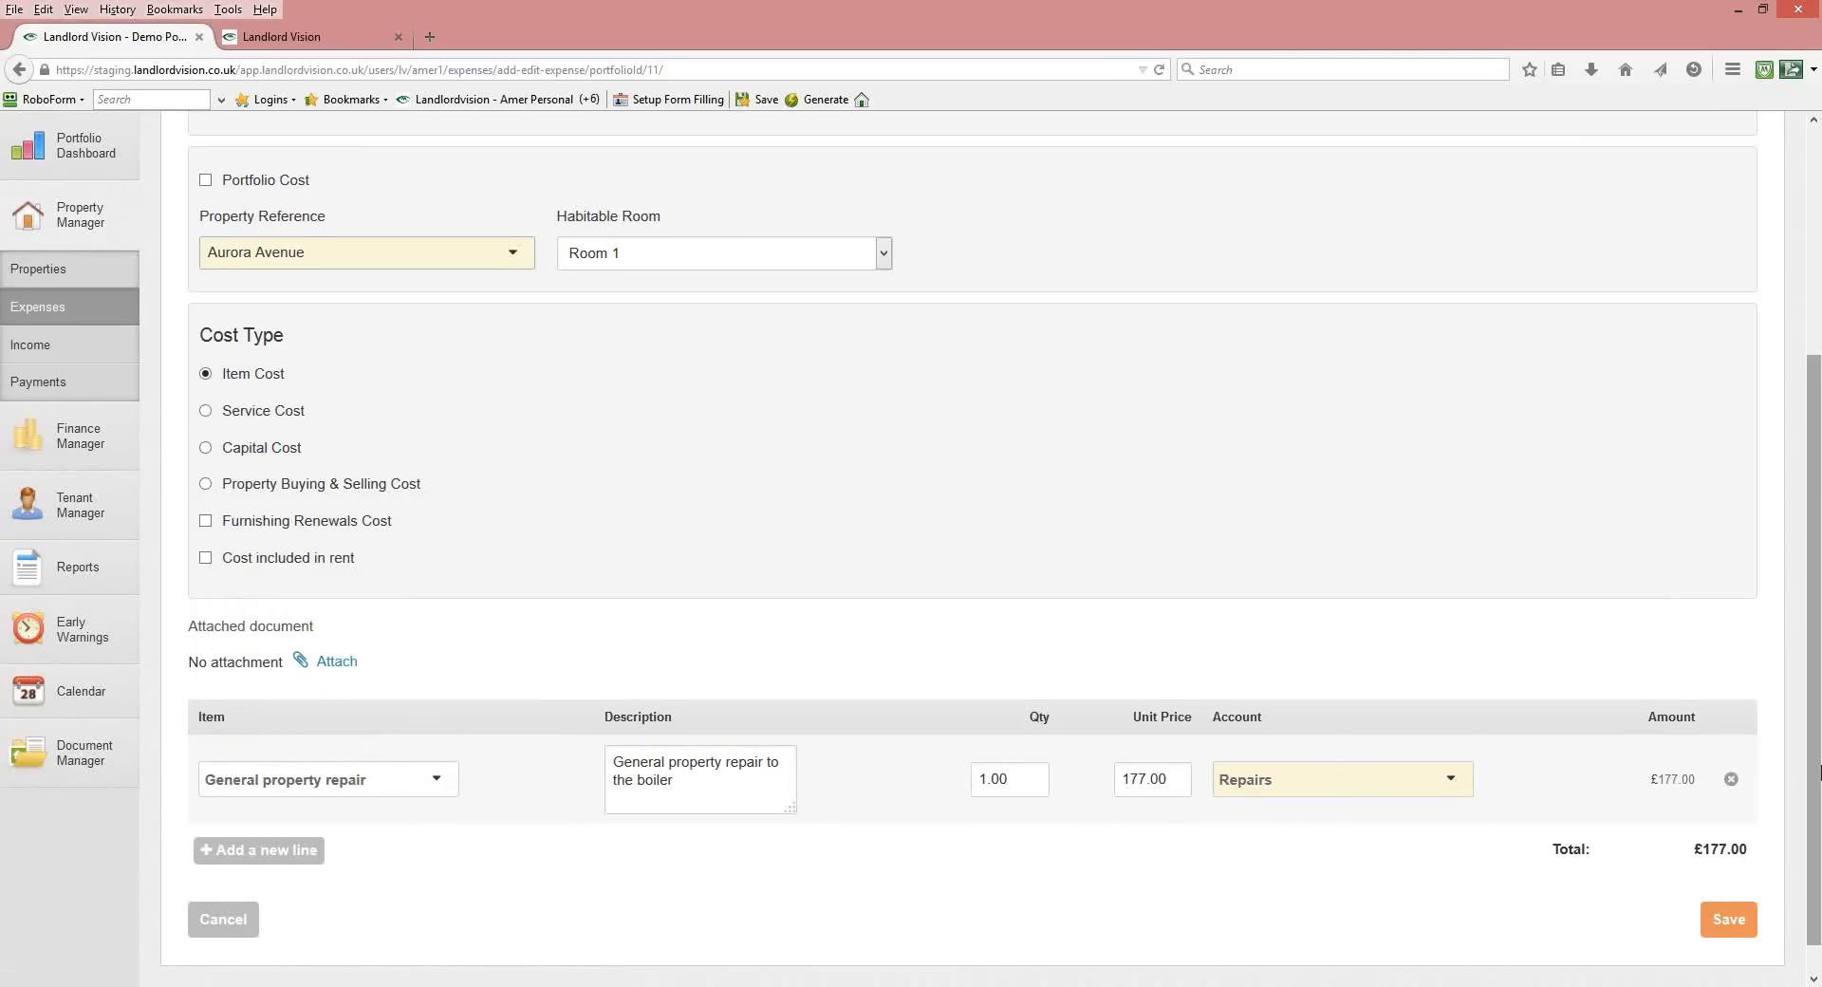
scroll(1813, 771, down, 1)
click(1728, 888)
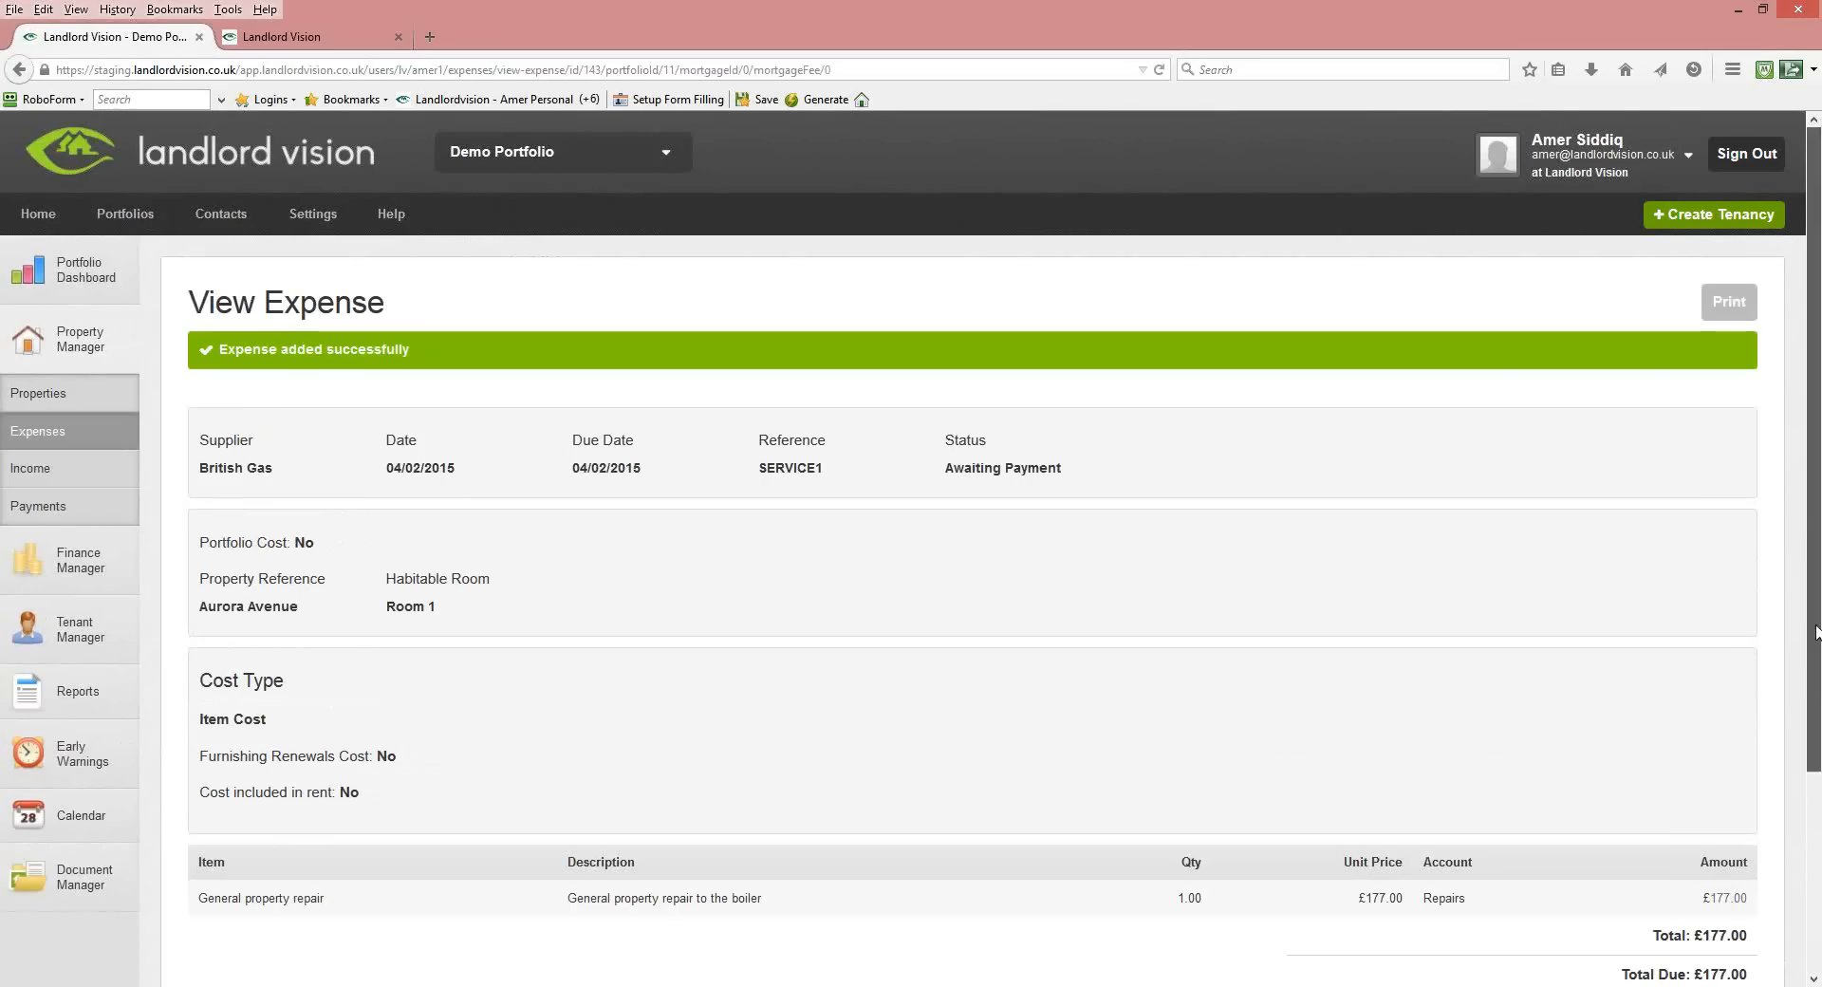
Find the British Gas SERVICE1 expense among the expenses awaiting payment and start adding a payment to it.
scroll(1818, 759, down, 5)
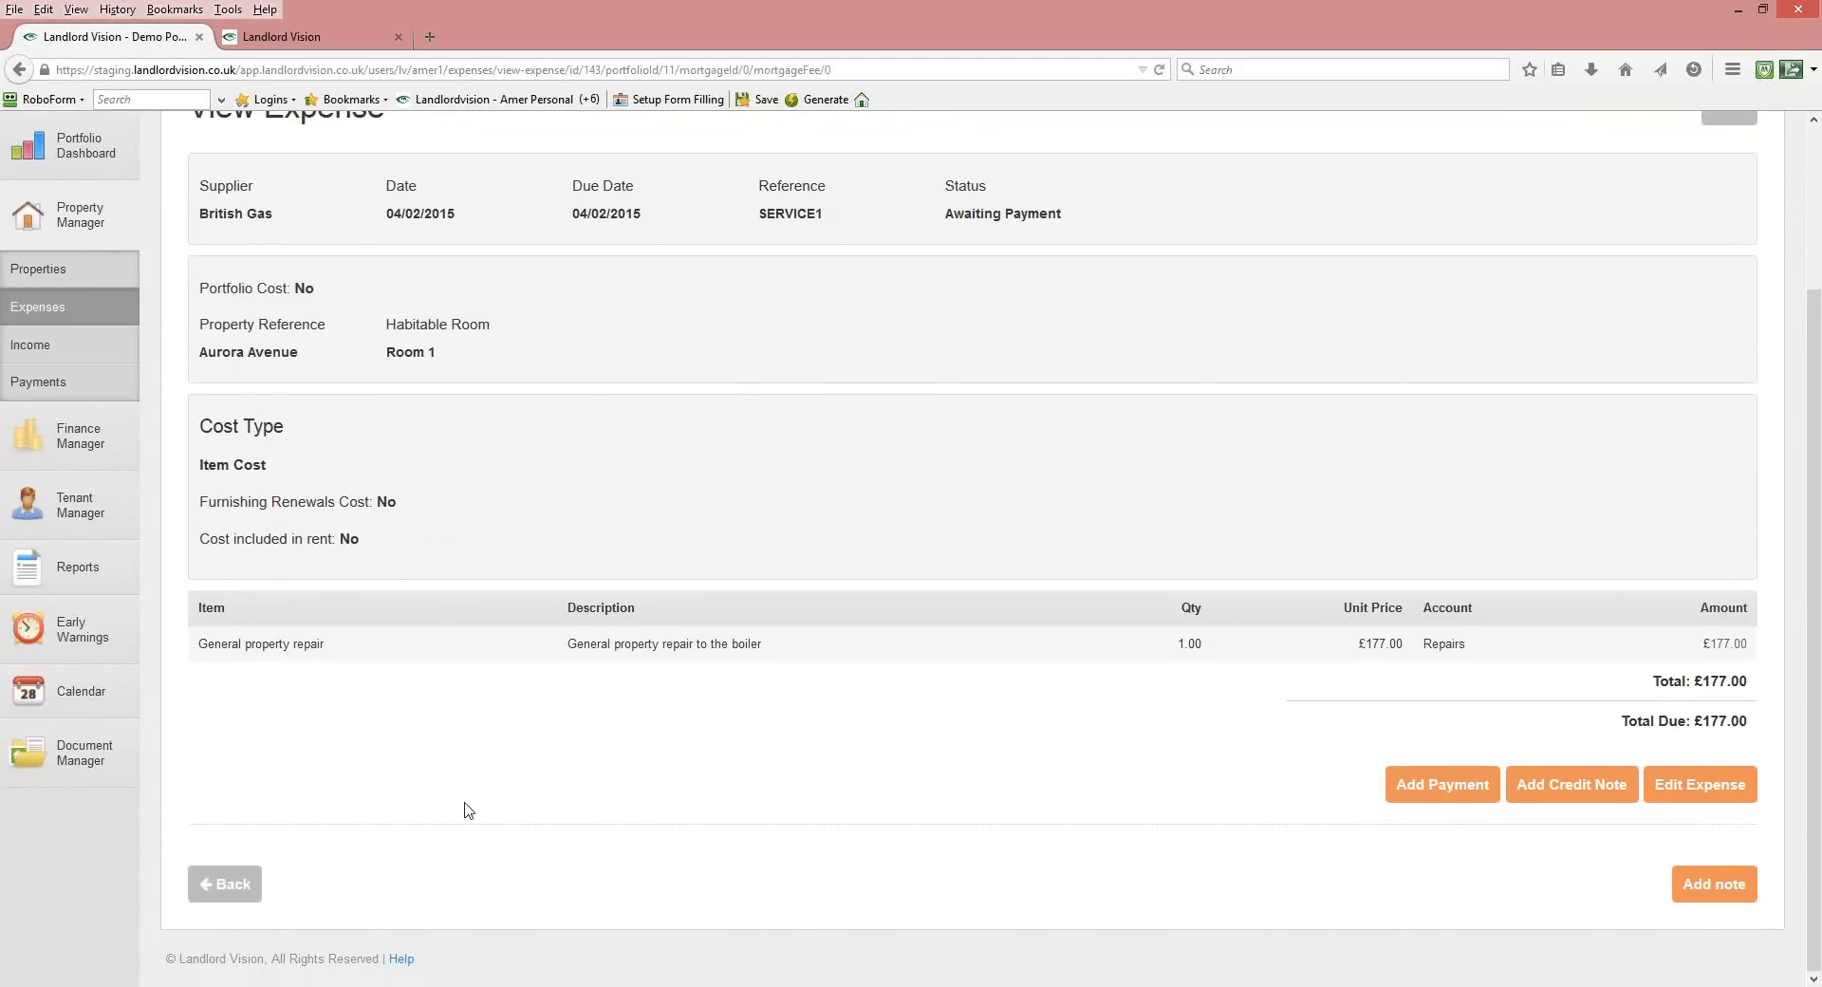
click(233, 876)
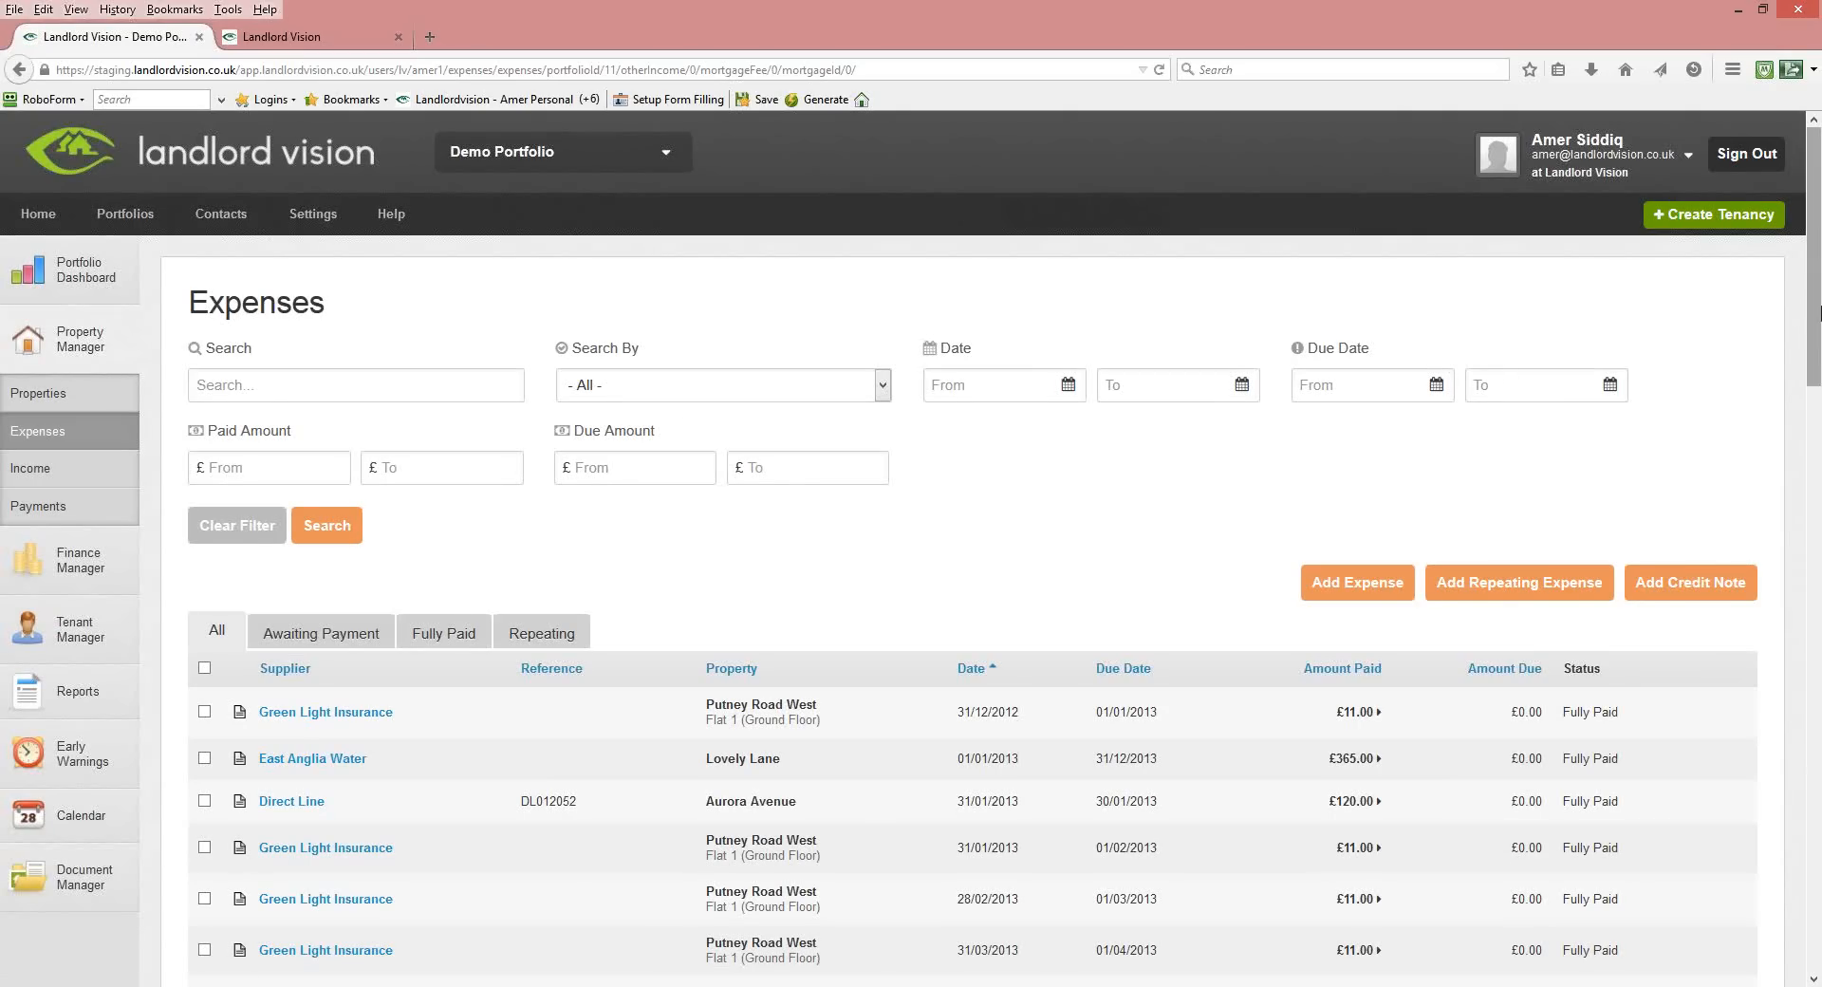
drag(1819, 324, 1819, 388)
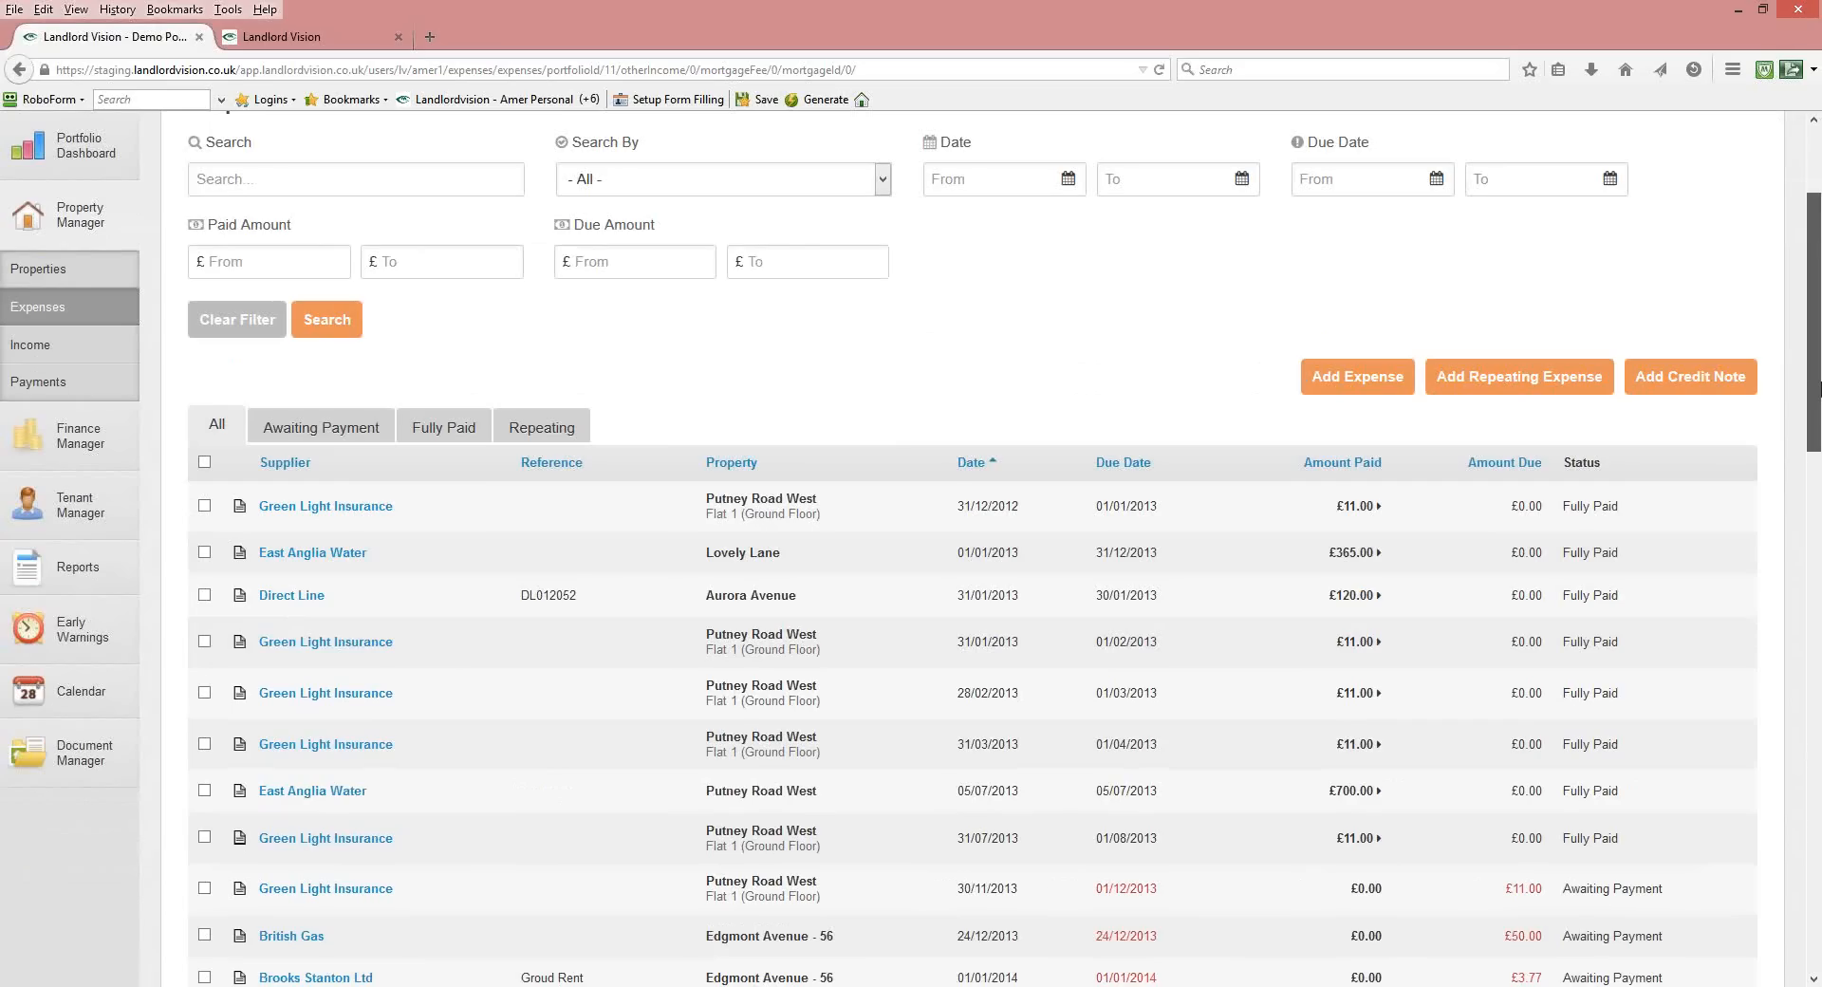
click(308, 429)
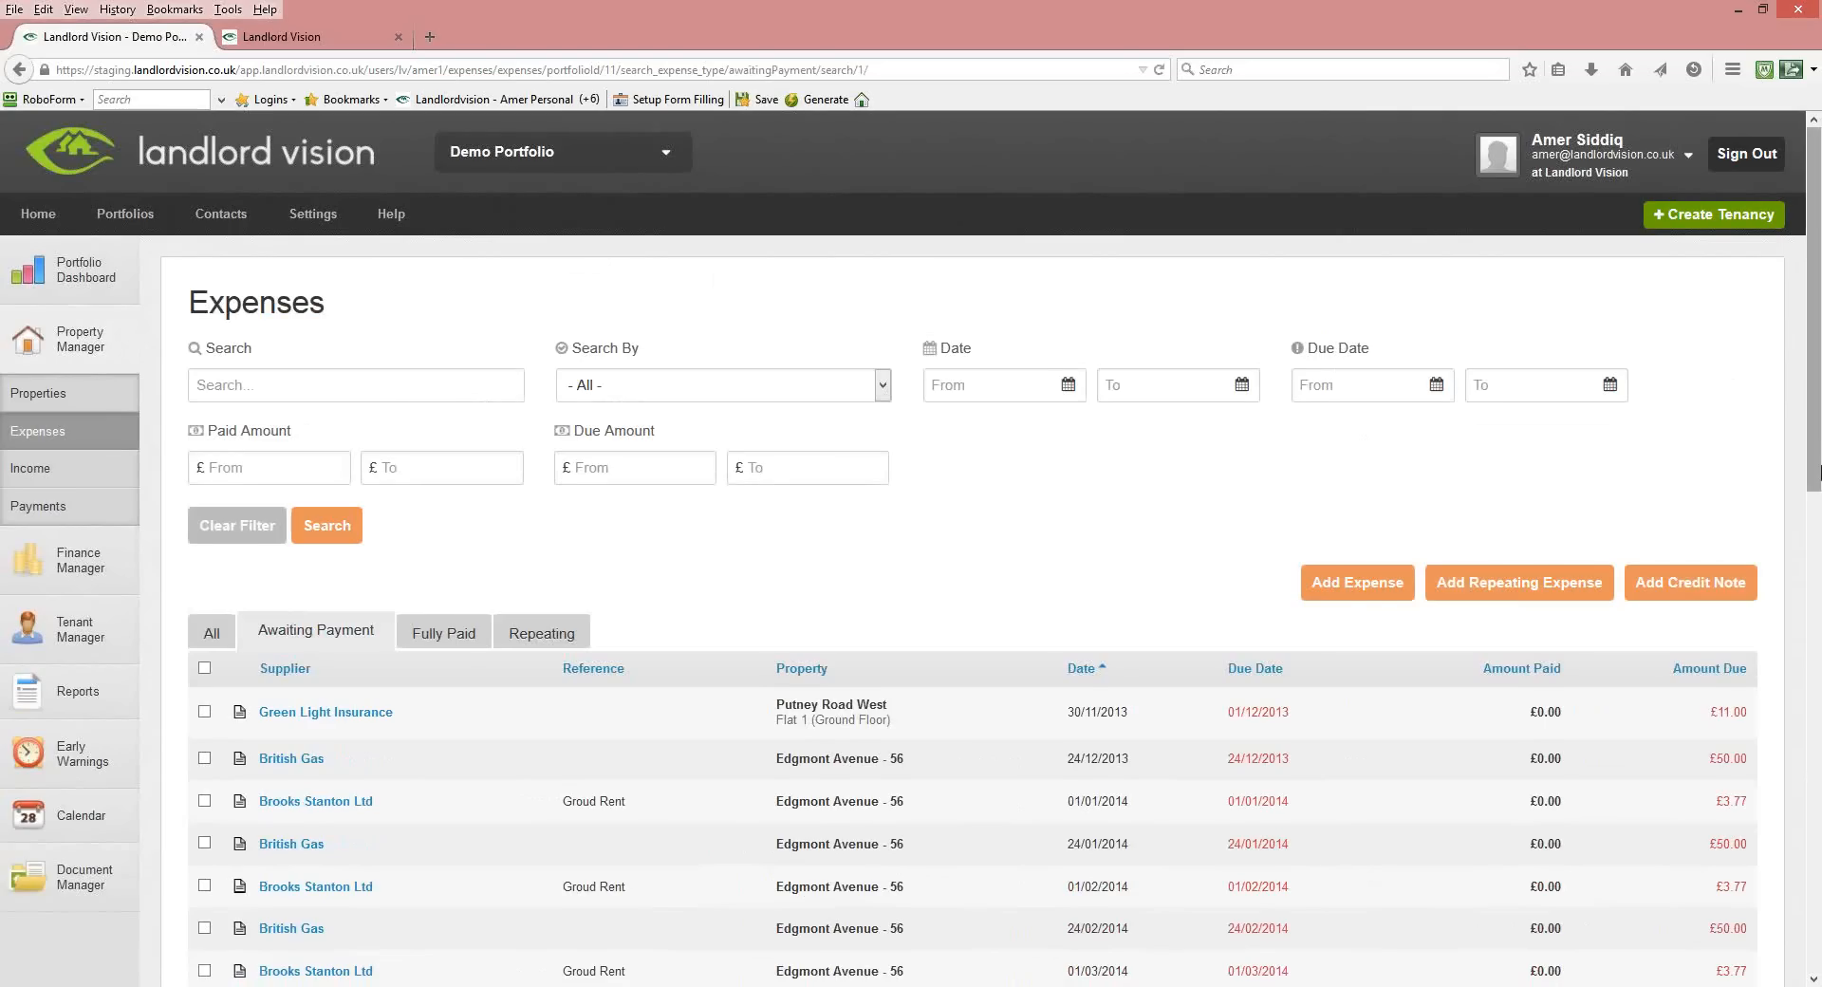
drag(1819, 501, 1818, 919)
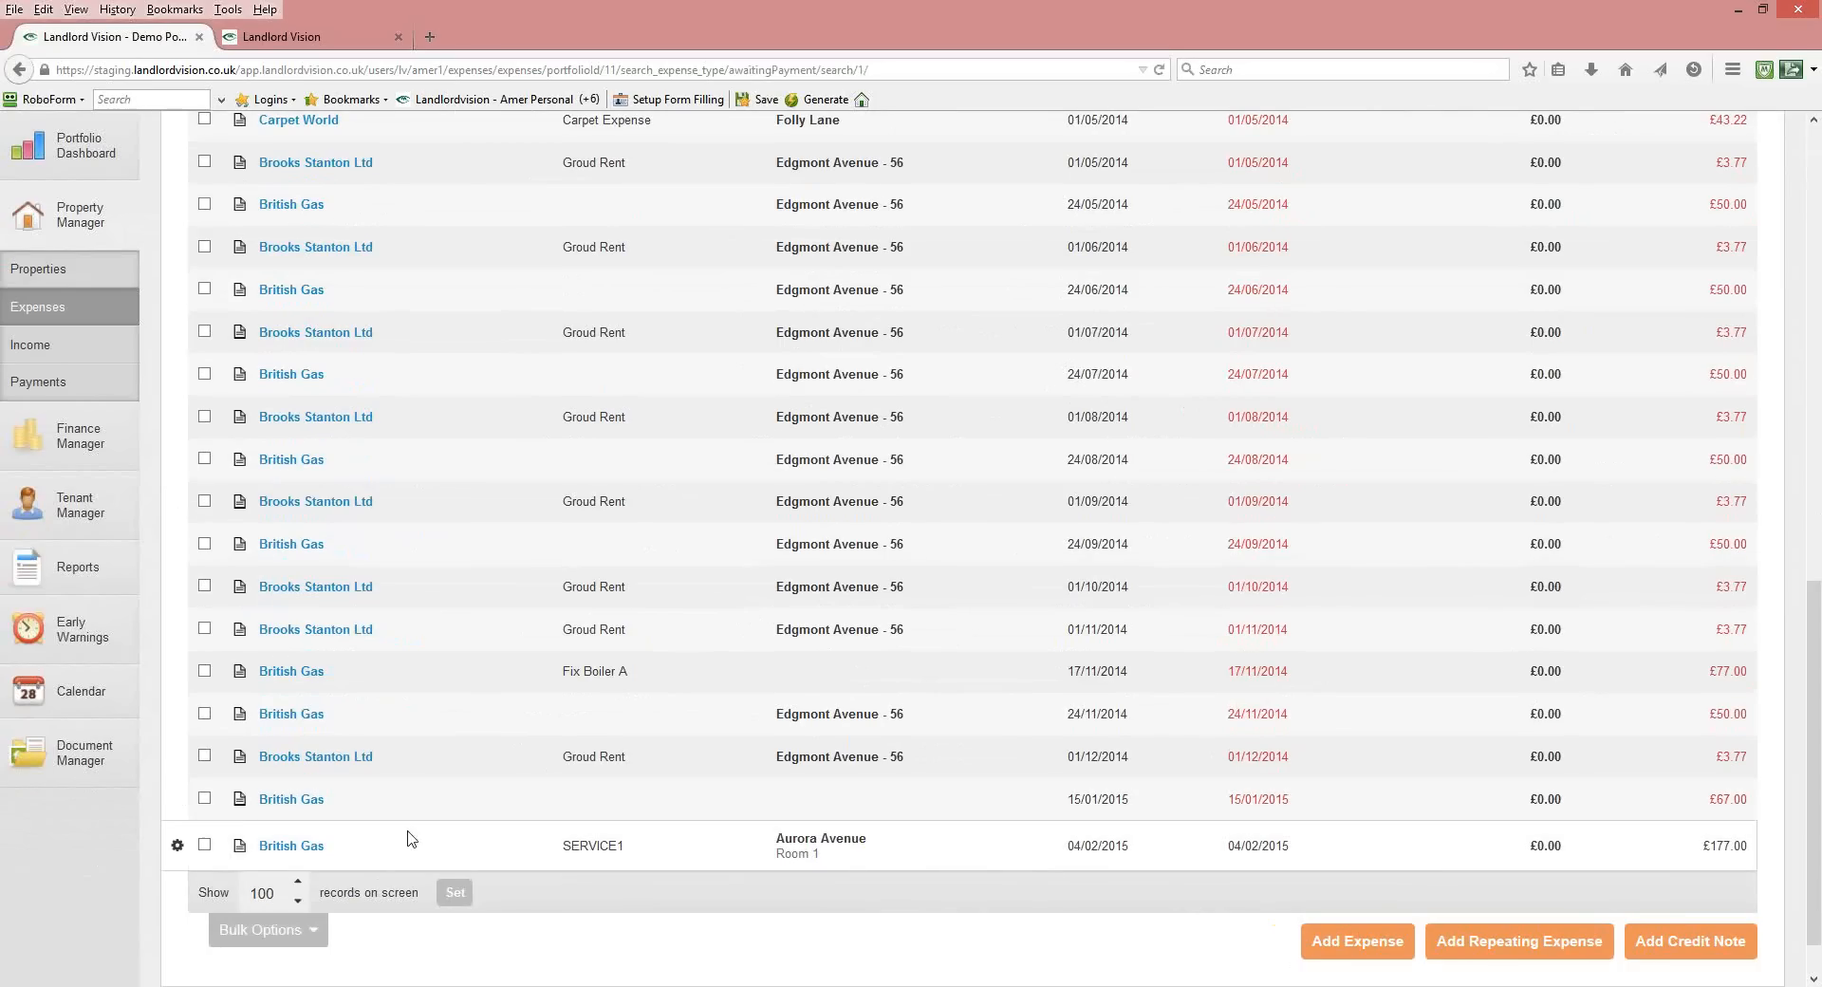
click(177, 846)
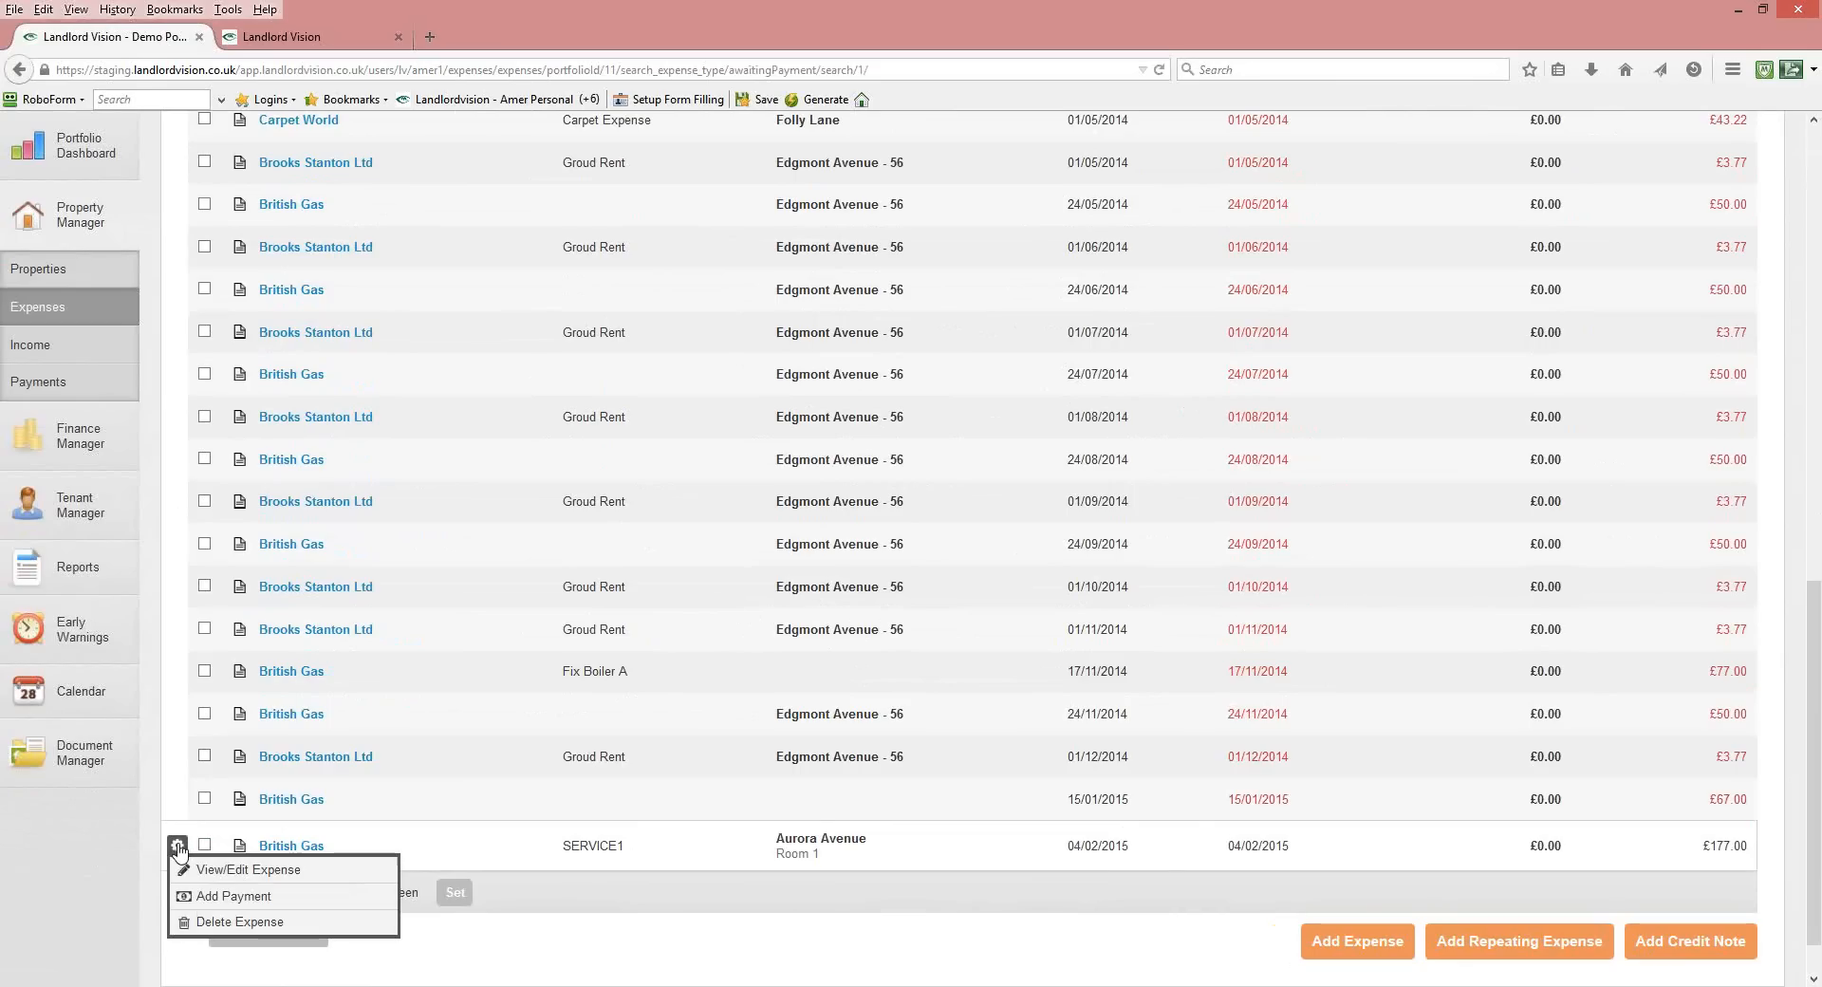
click(217, 898)
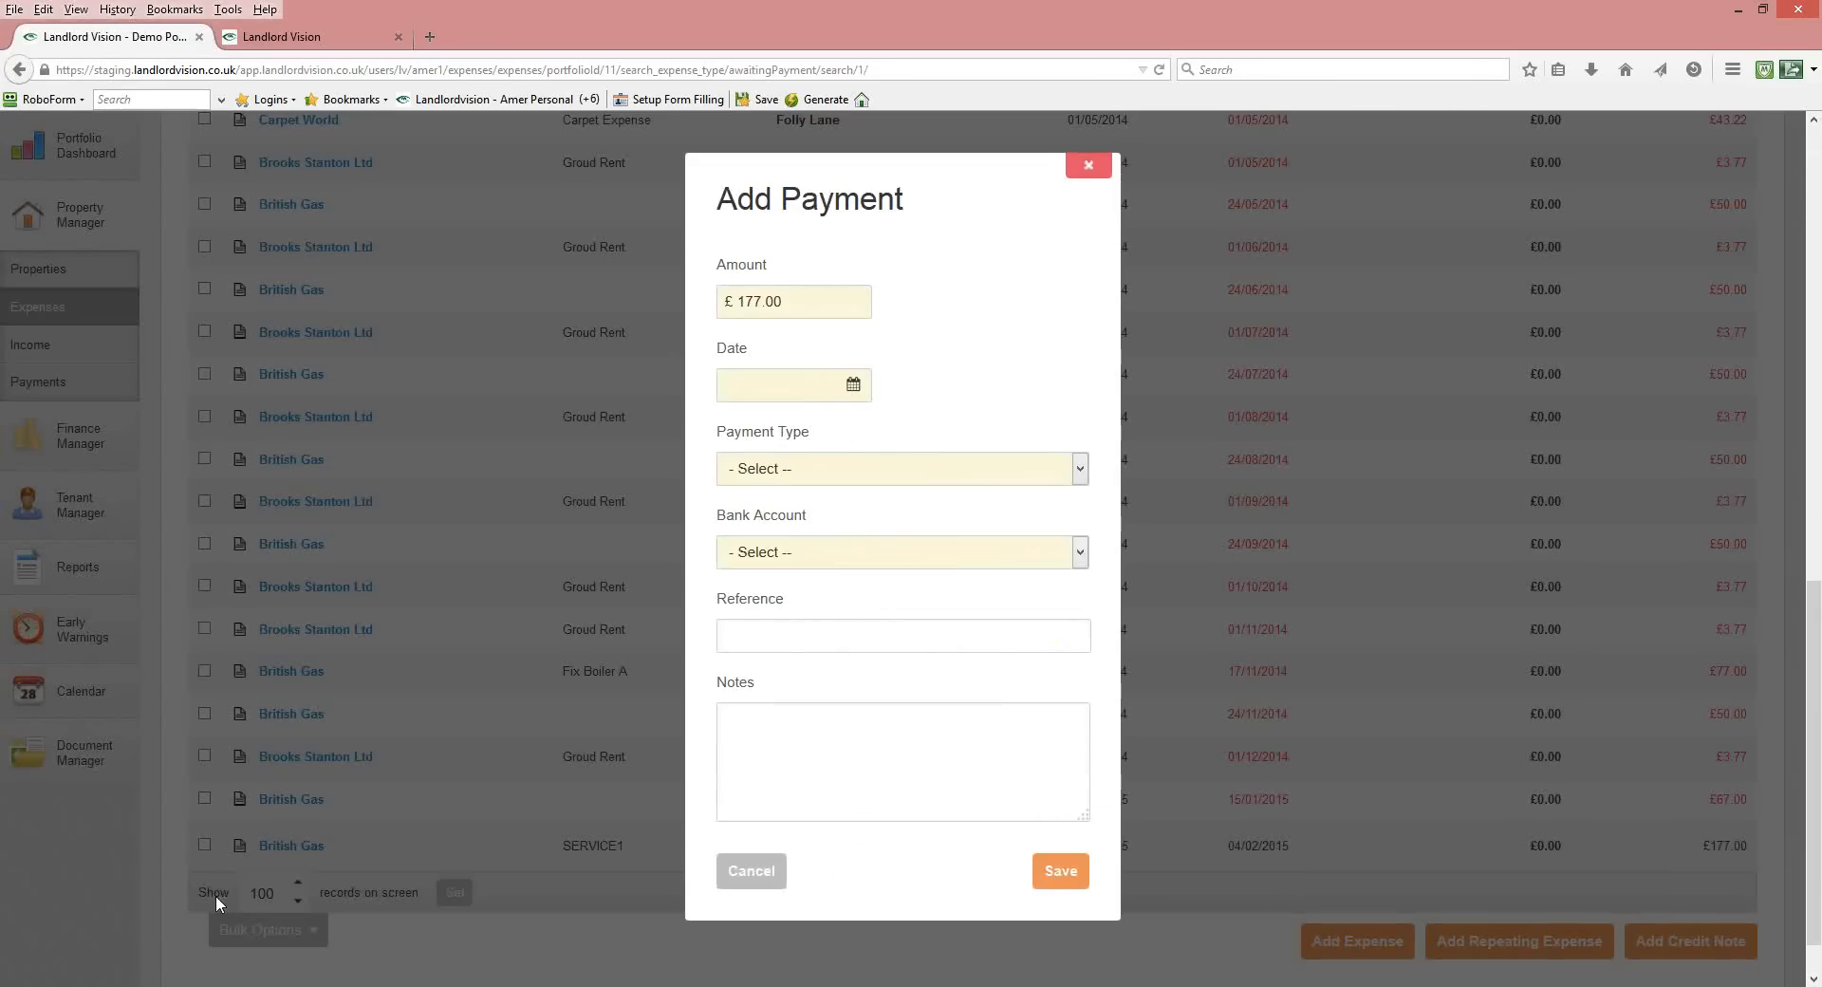
Record the payment with date 04/02/2015, type Debit Card, bank account Landlord Vision Current Account and reference REF1, and save it.
click(736, 388)
click(811, 517)
click(787, 472)
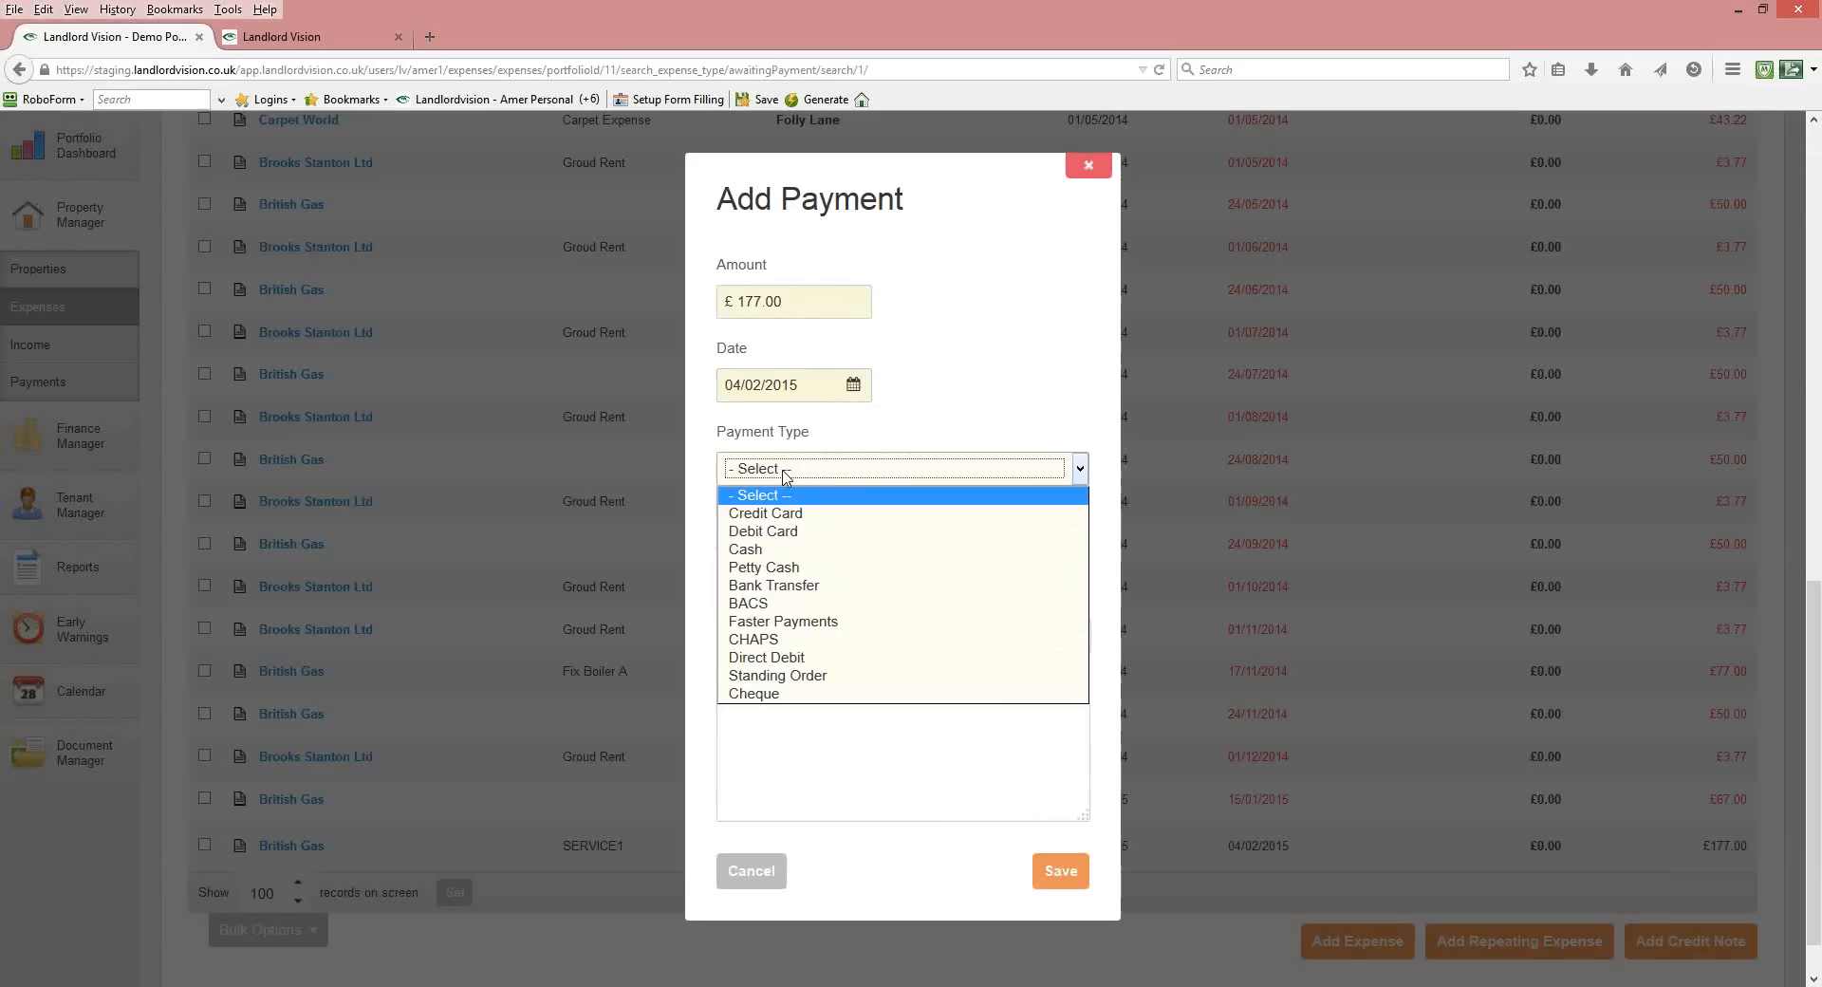
click(764, 533)
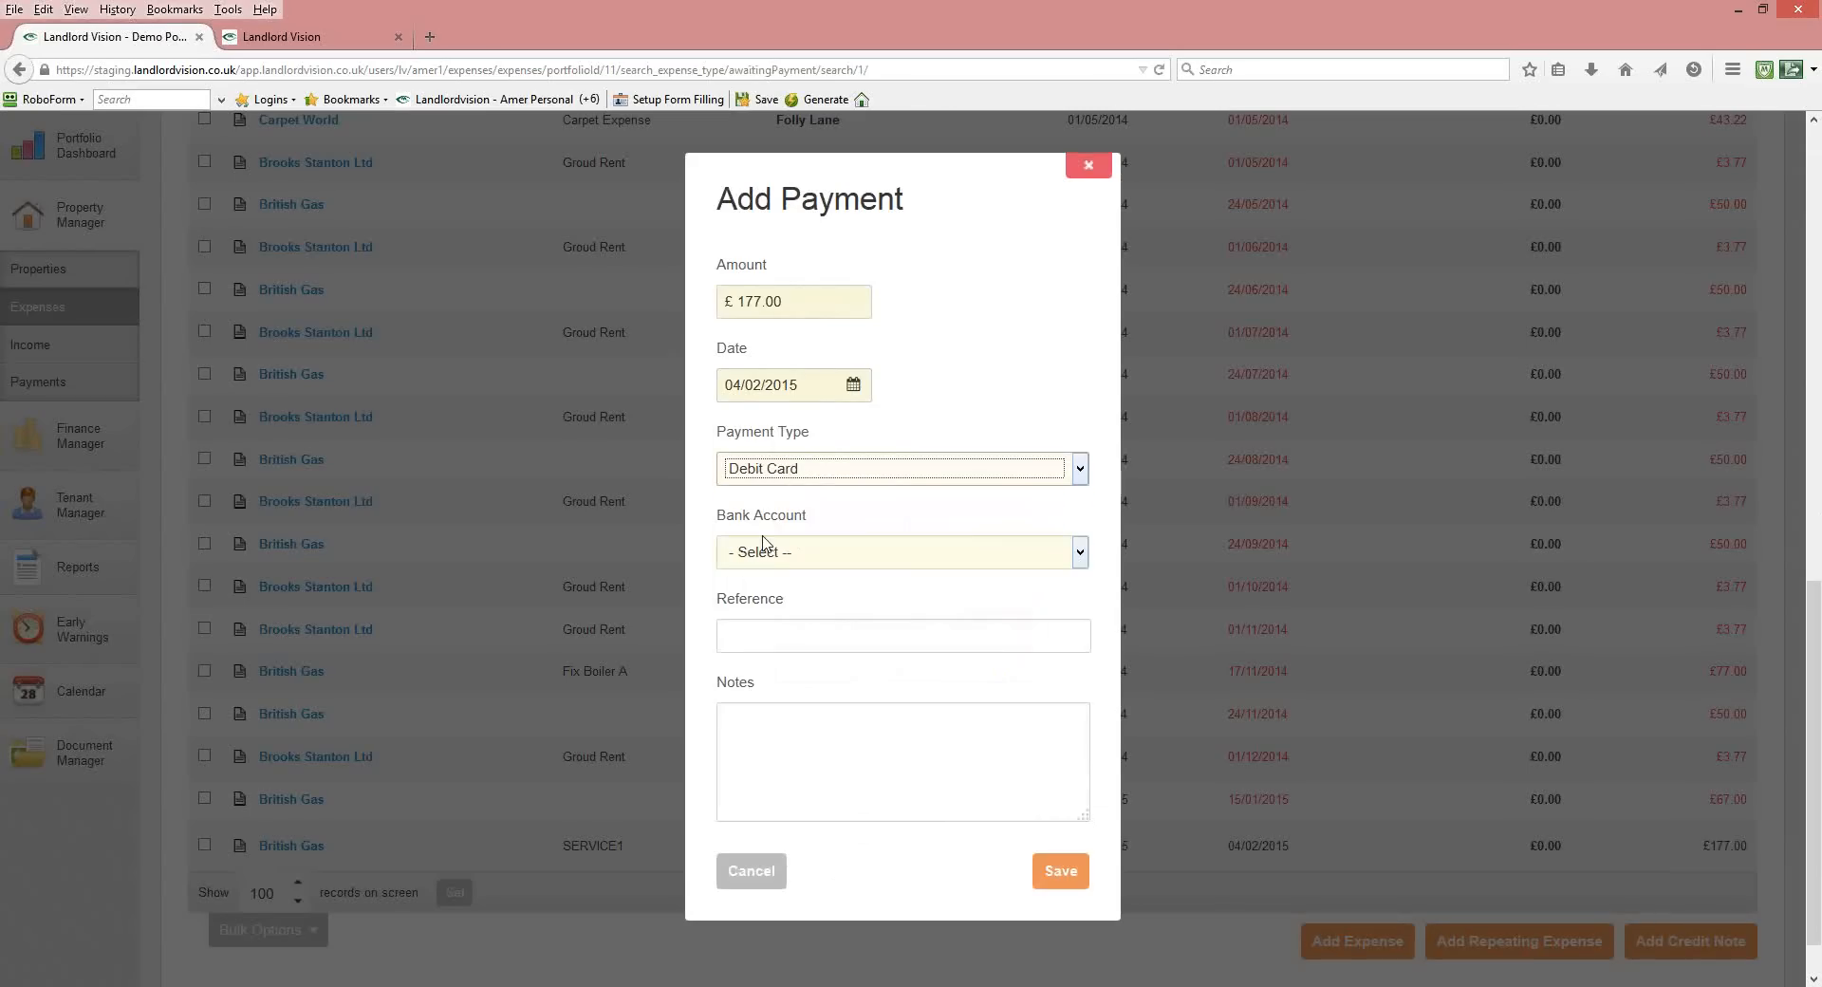
click(778, 558)
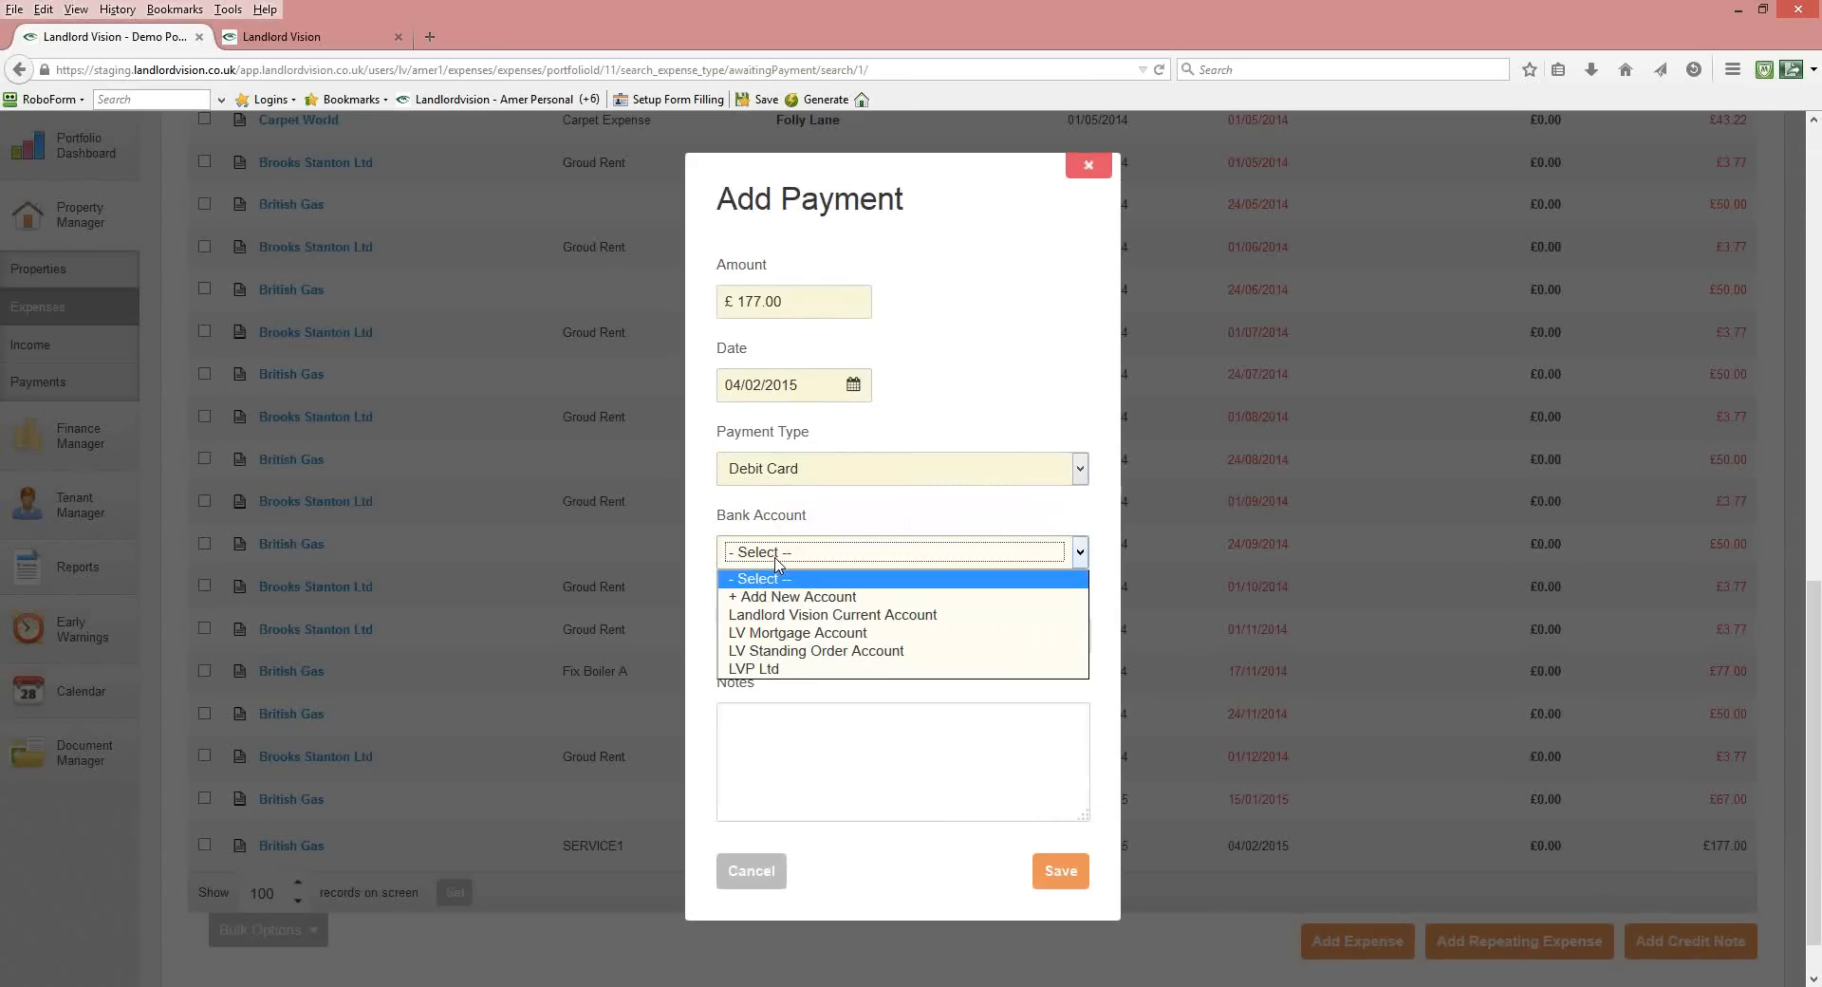
click(787, 617)
click(787, 638)
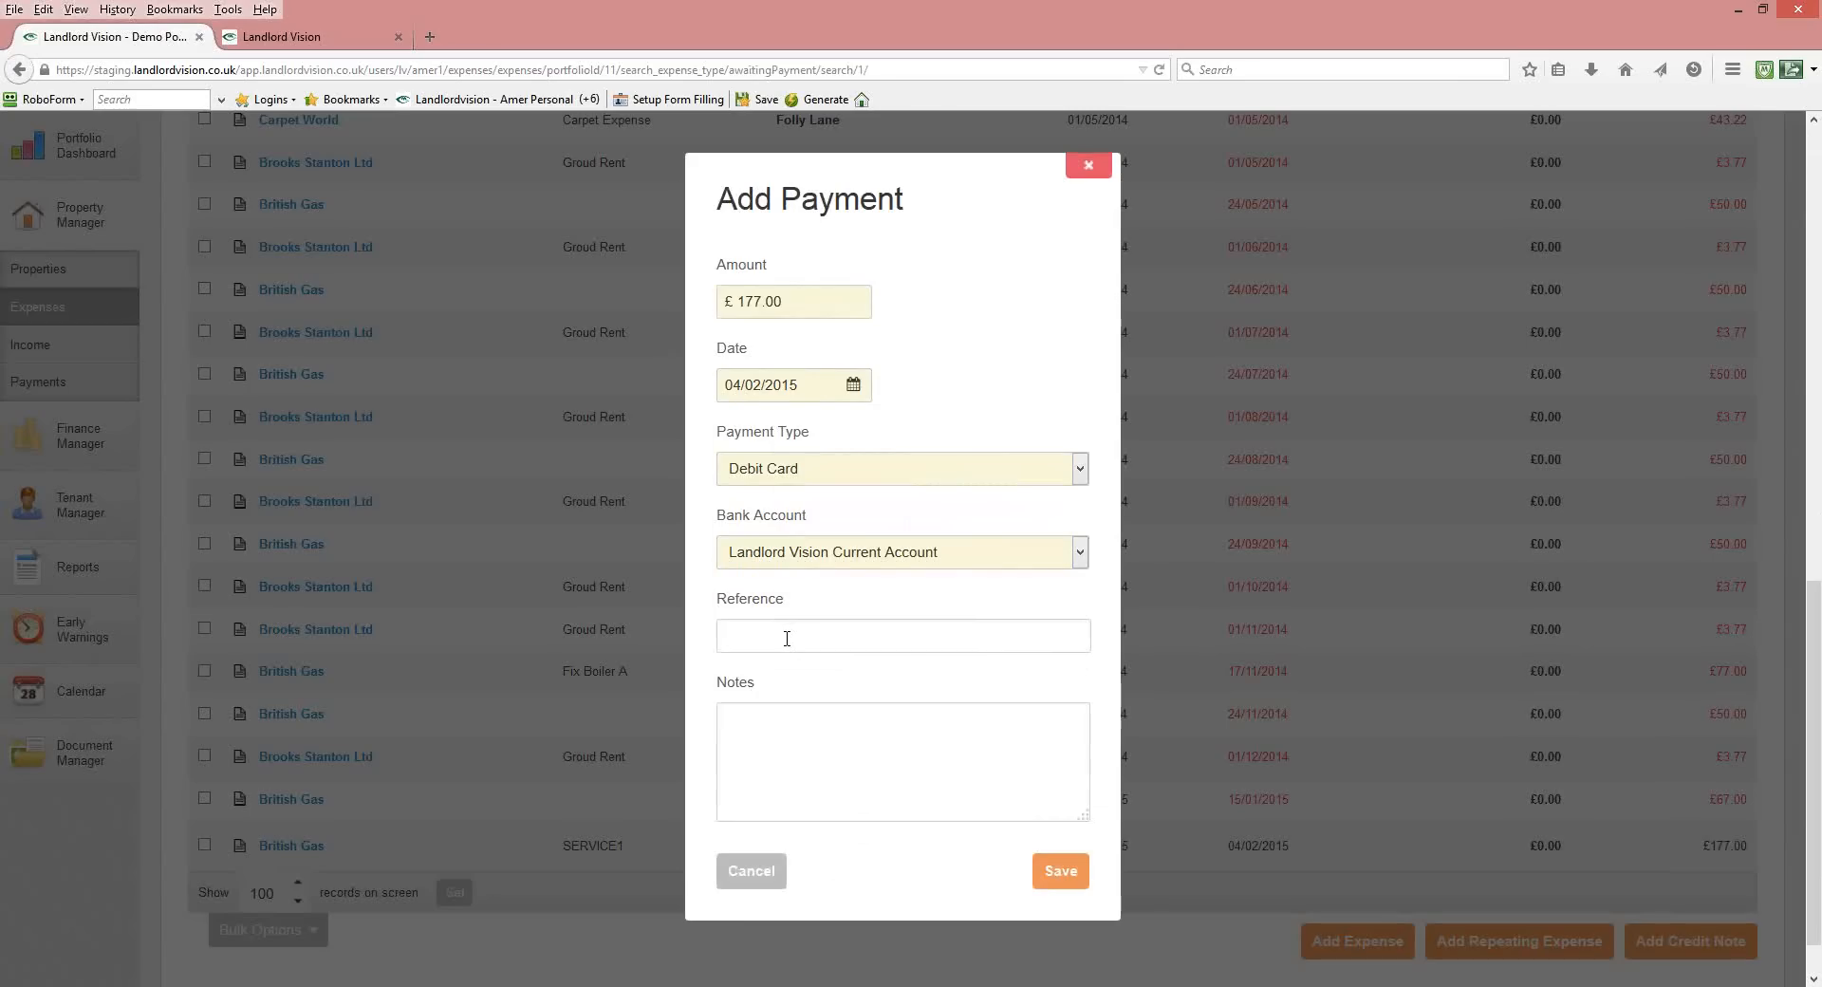
text(REF1)
click(1082, 870)
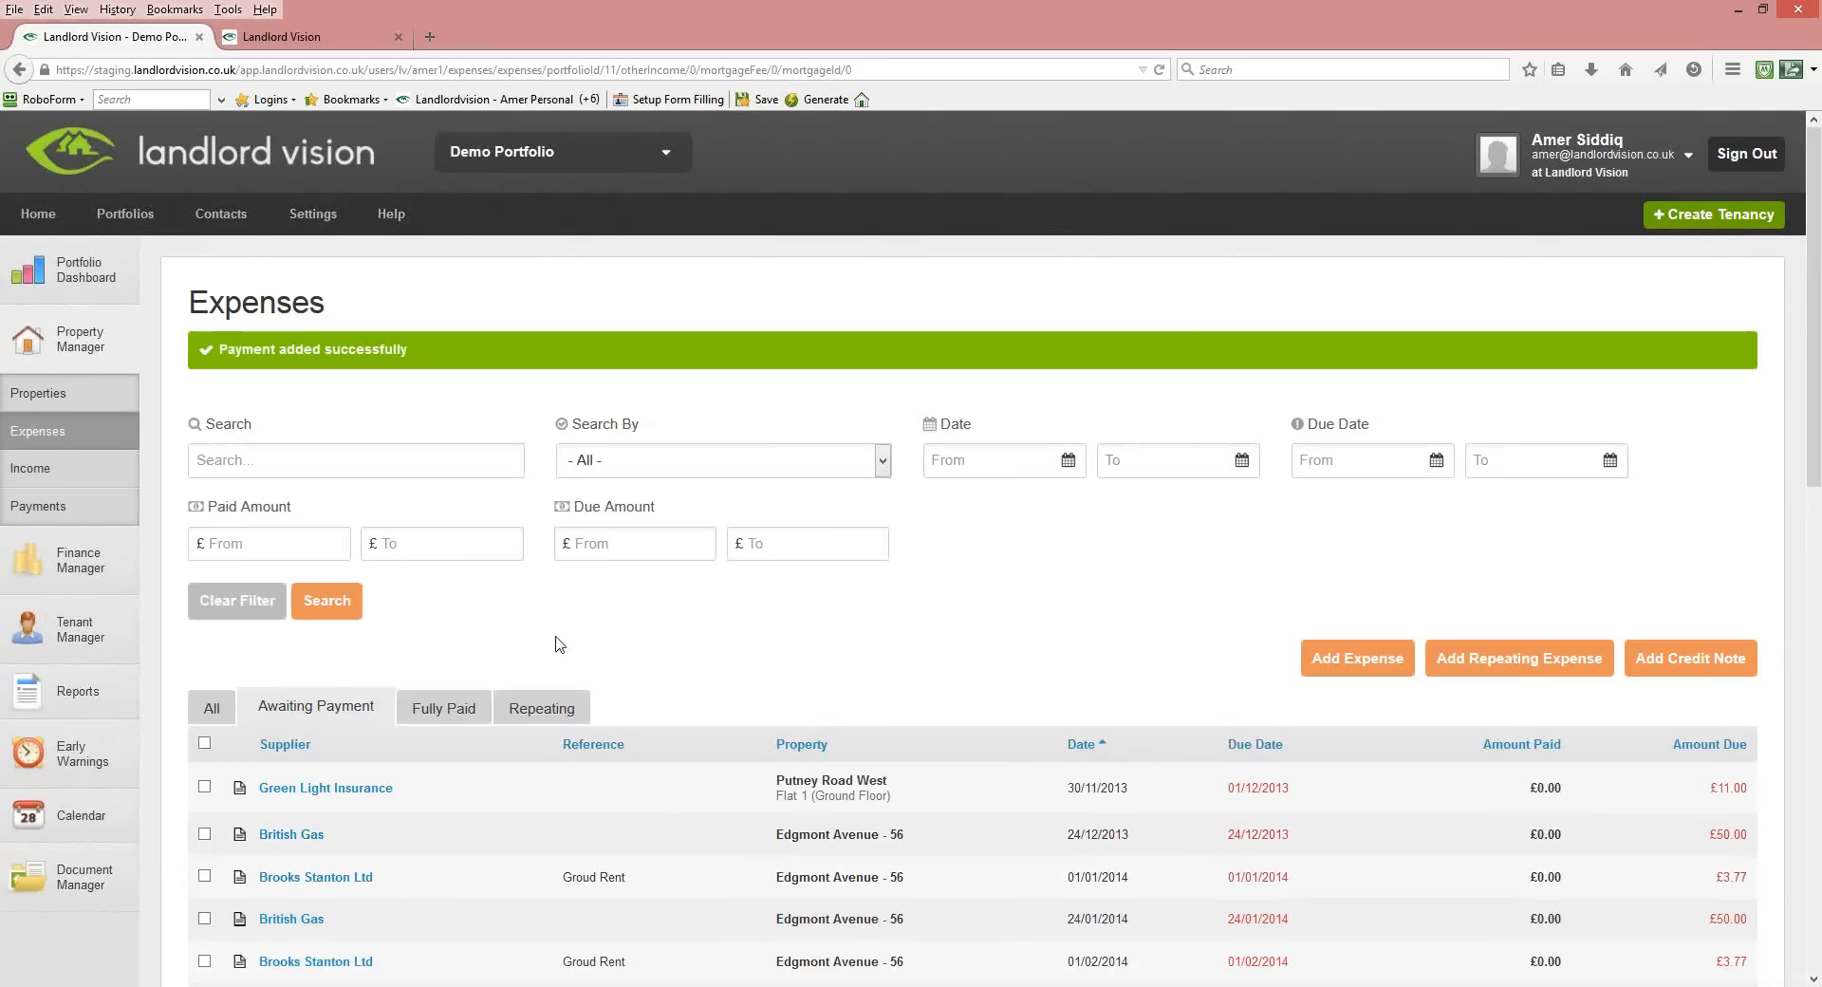
Review the fully paid expenses and the repeating expenses.
click(456, 708)
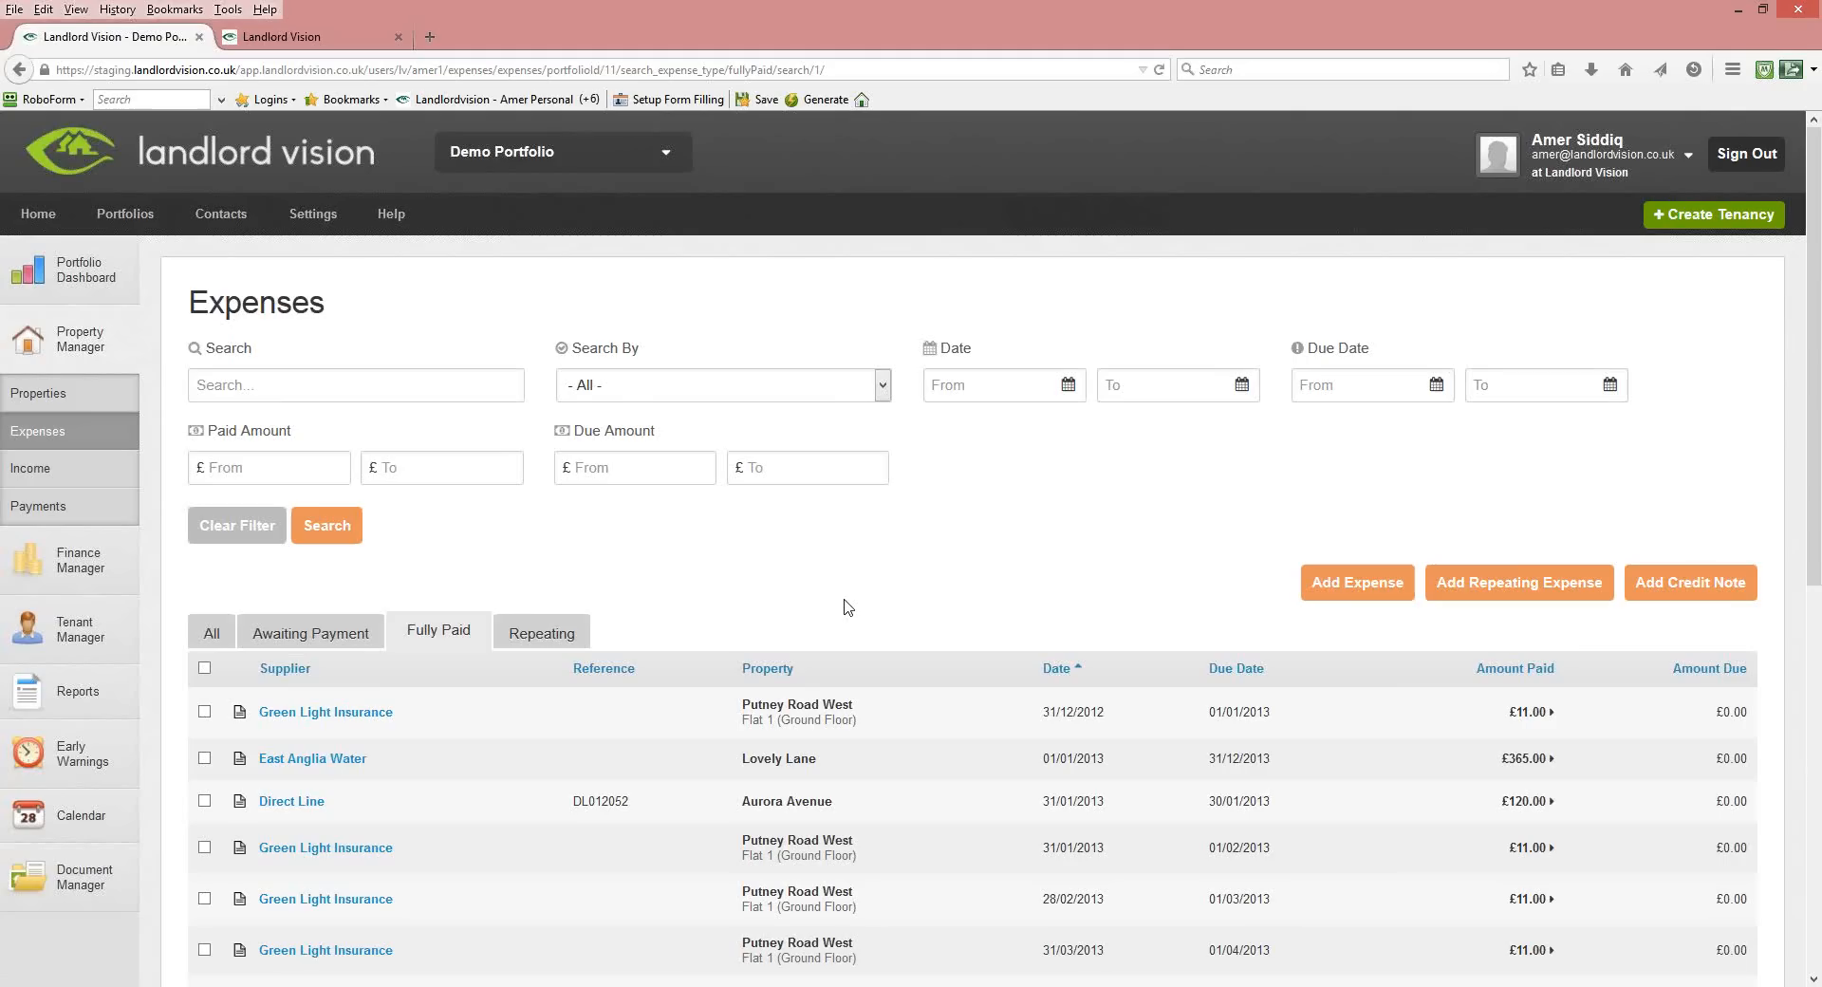
click(516, 642)
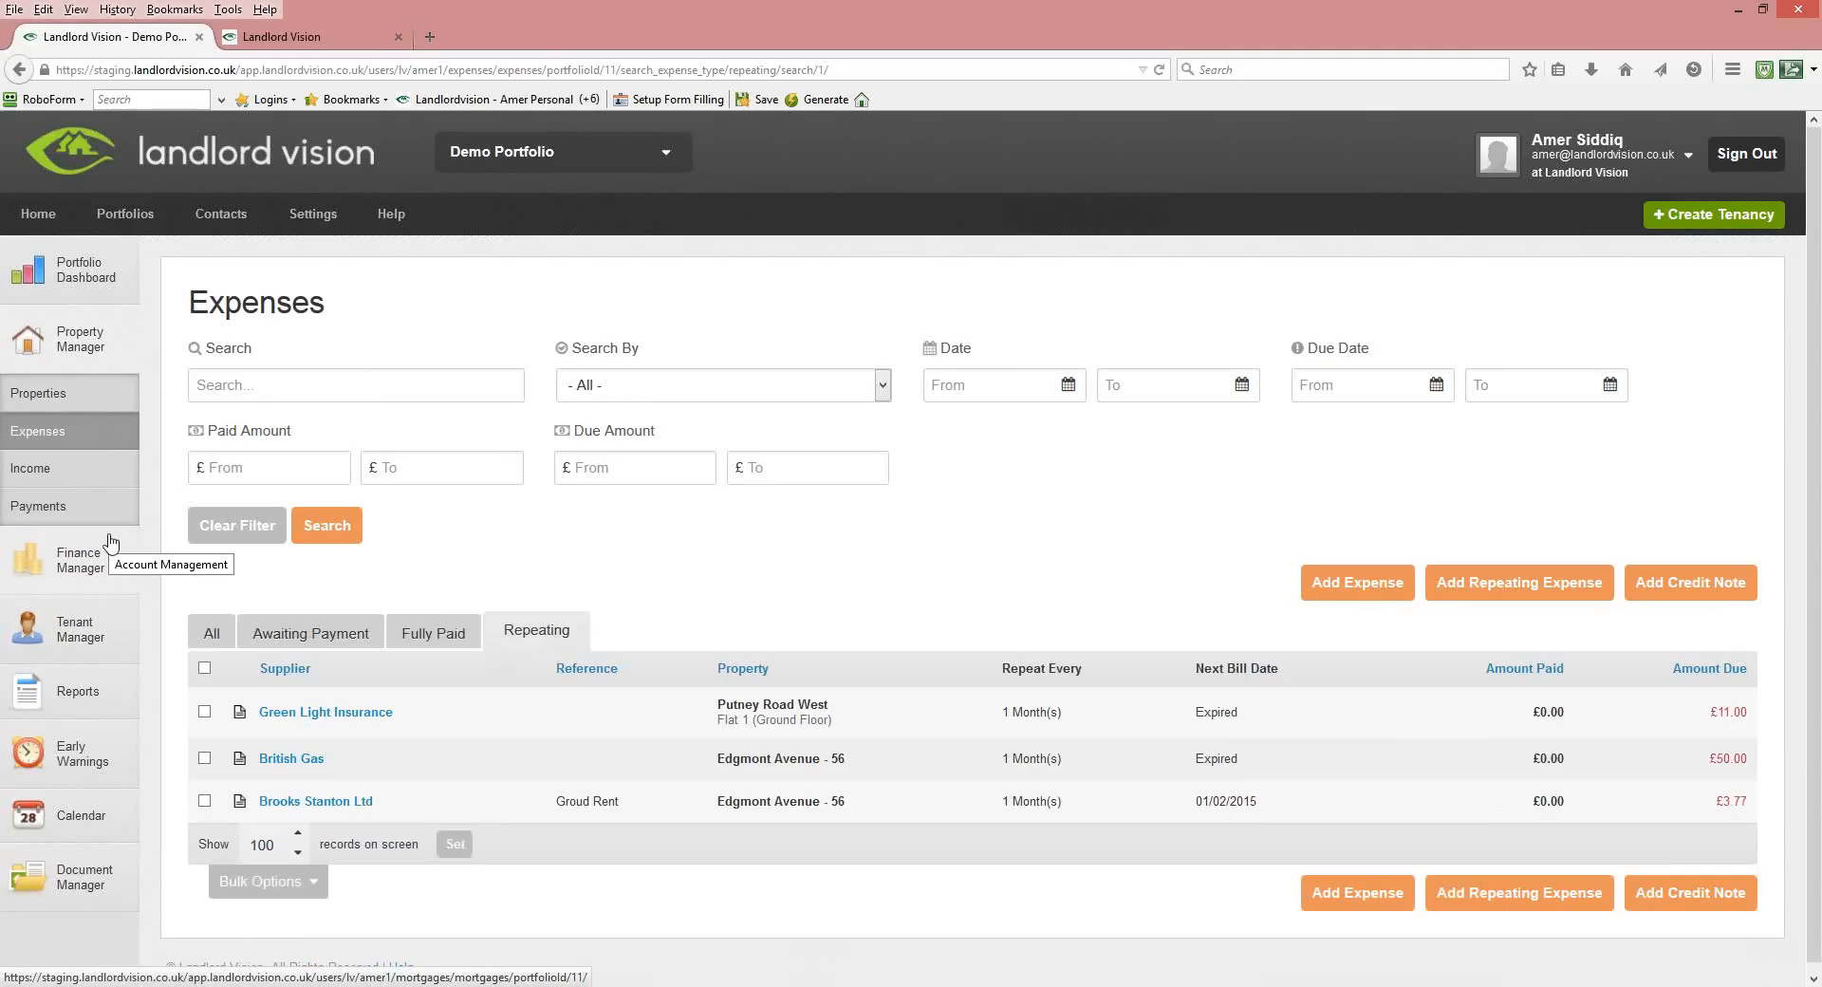
Open the Halifax mortgage on Pickerswick Lane and review its loan history, payment schedule, payments, and fees and charges.
click(78, 560)
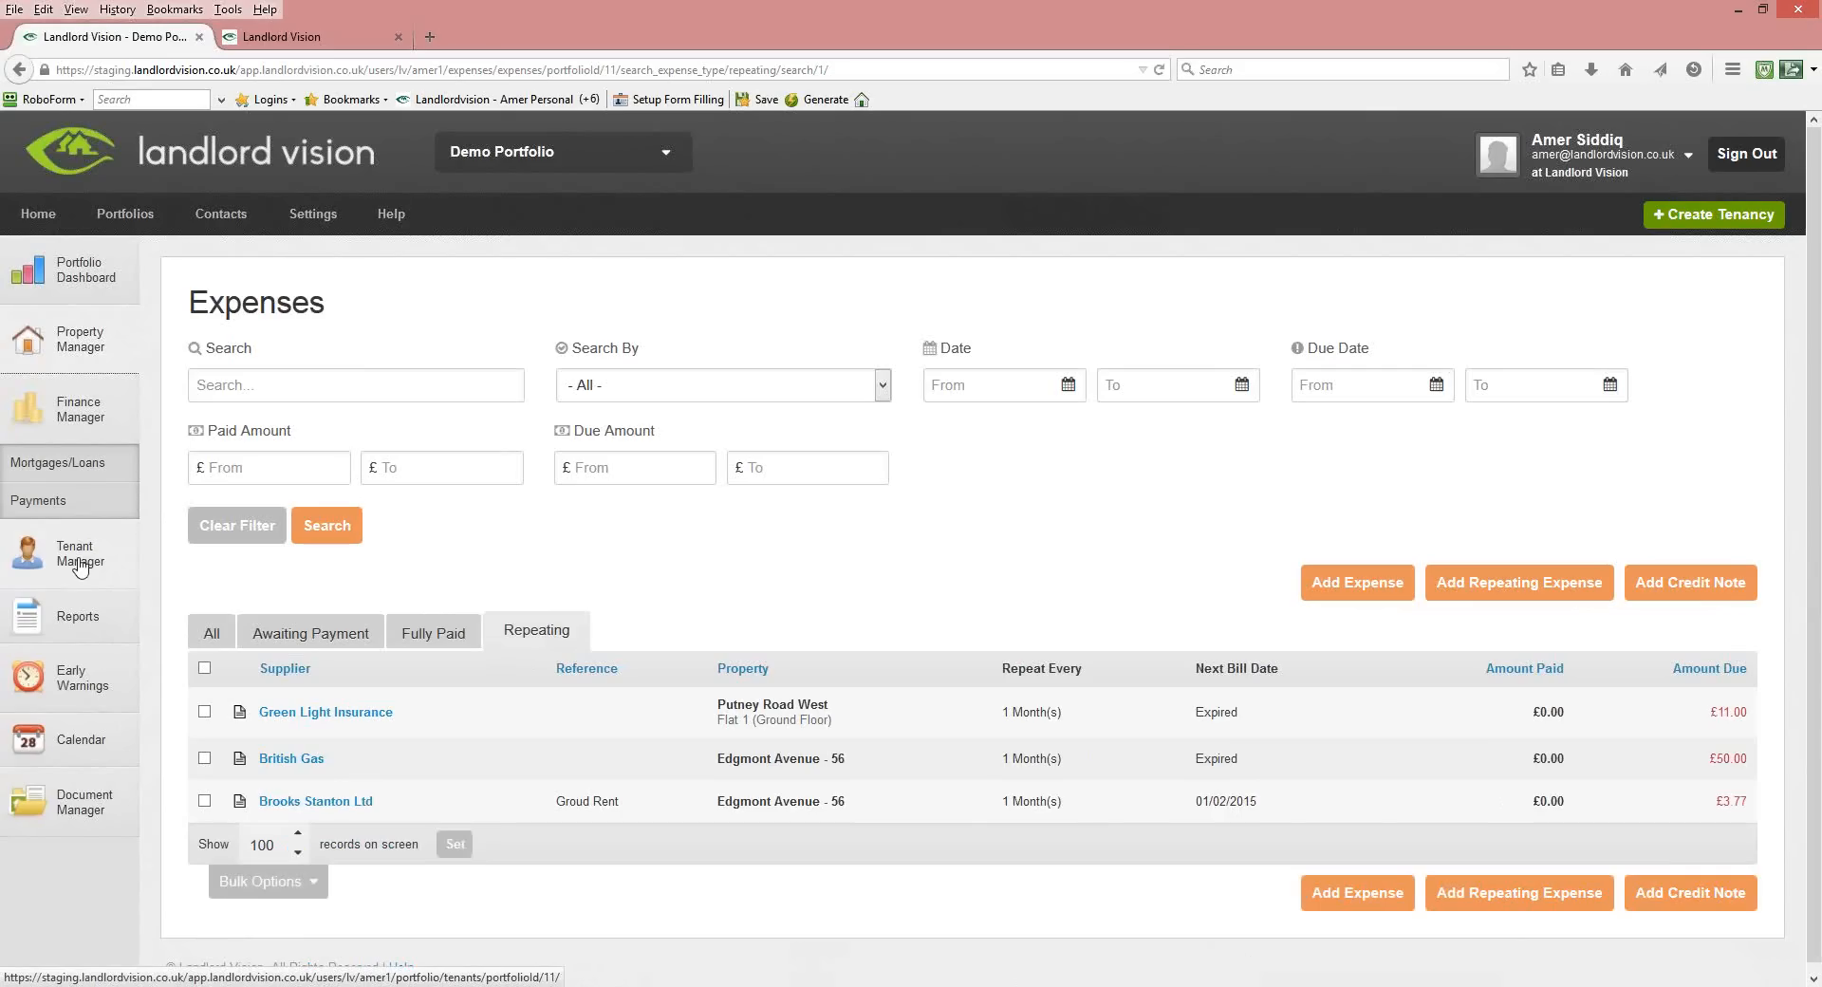
click(60, 465)
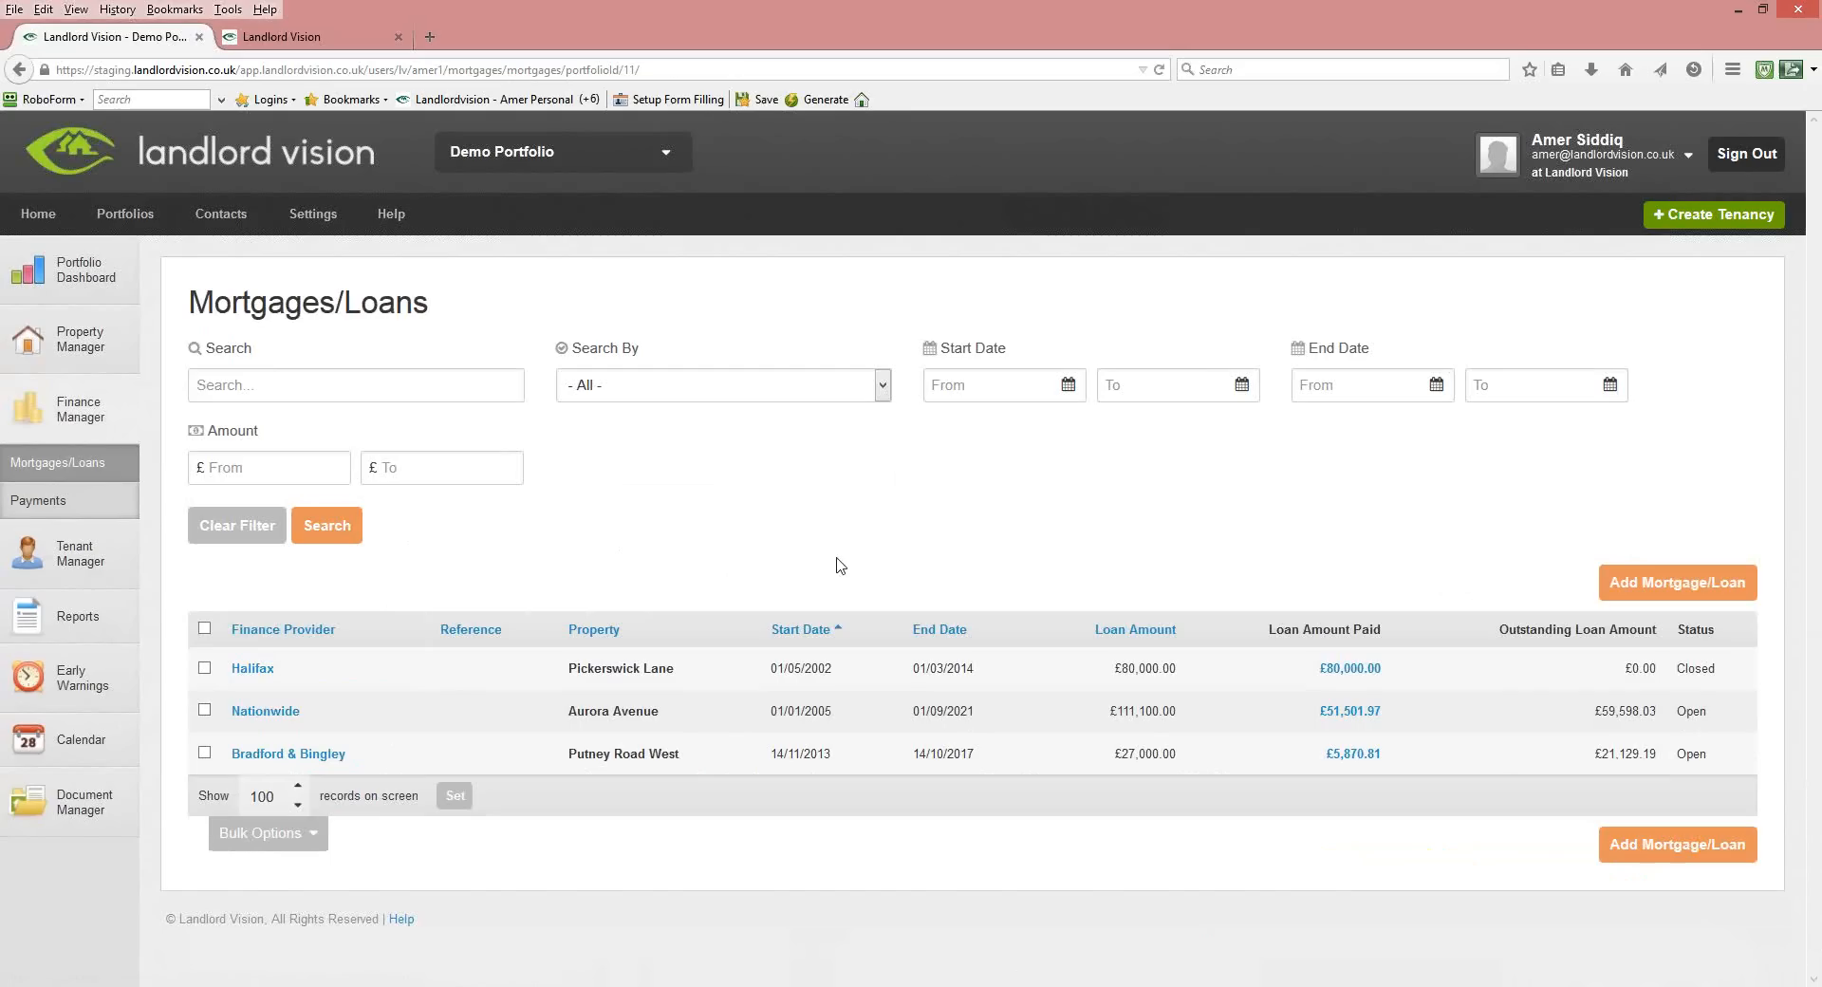
click(256, 670)
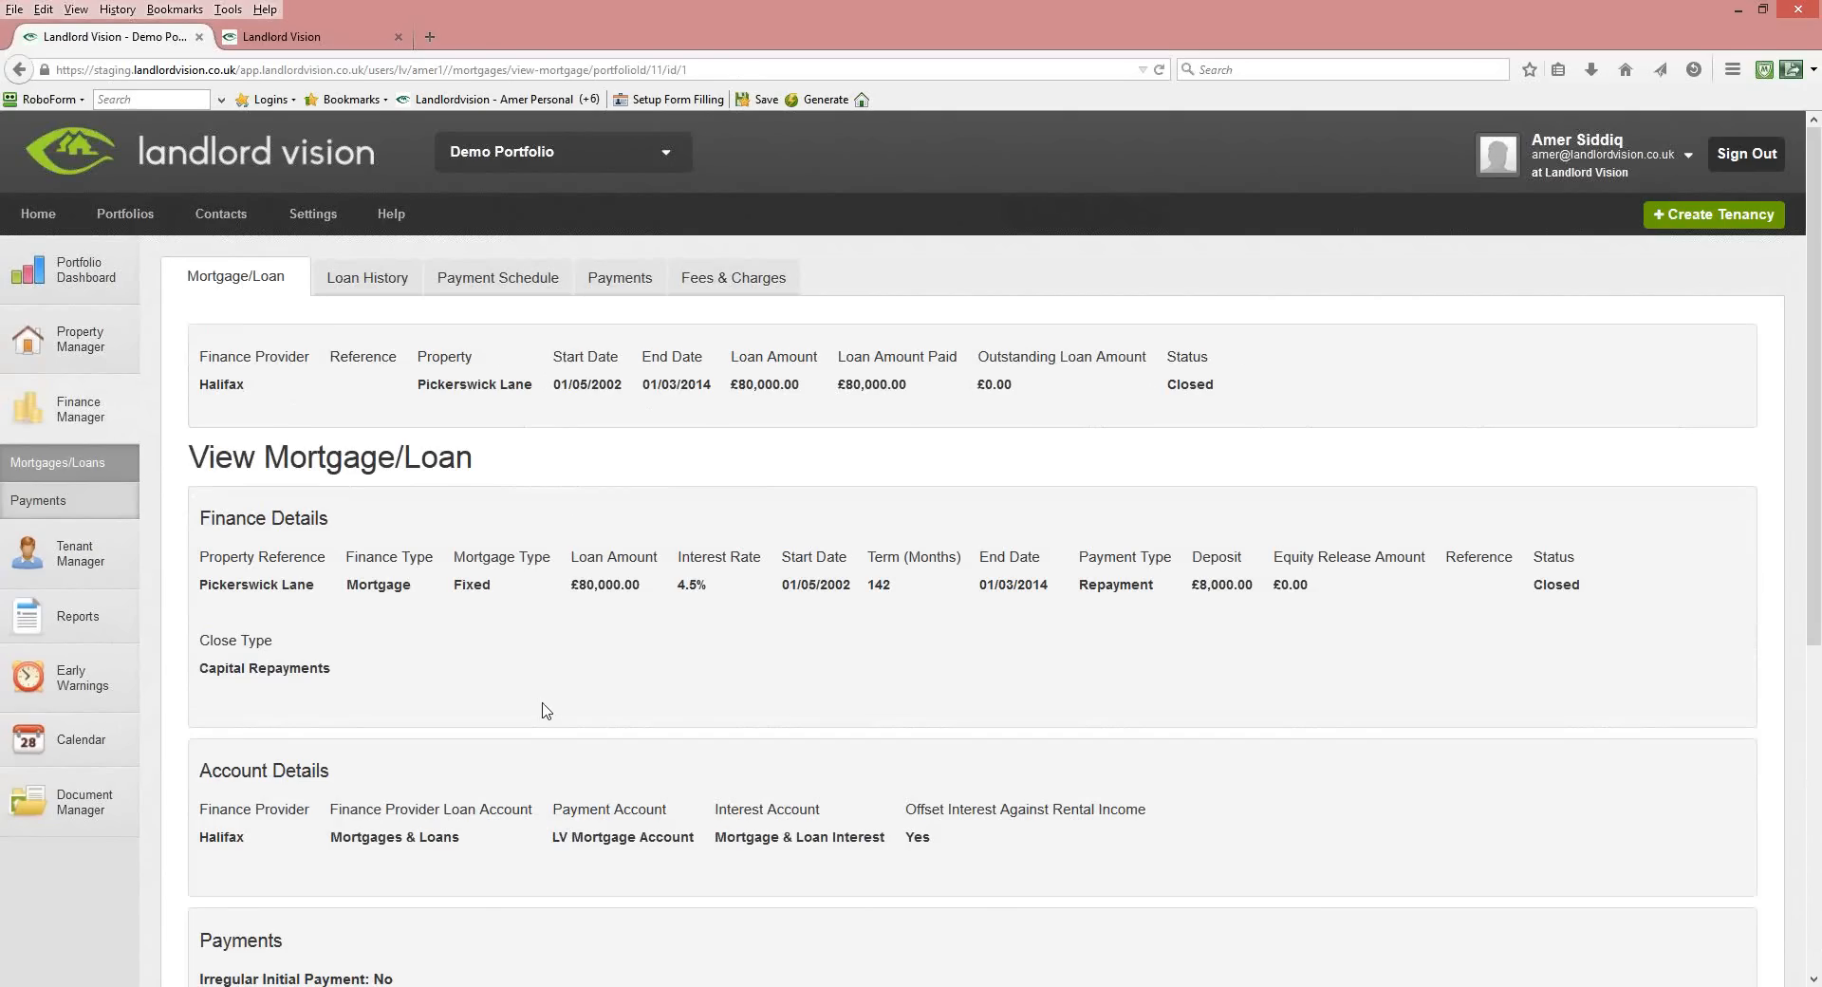
click(377, 281)
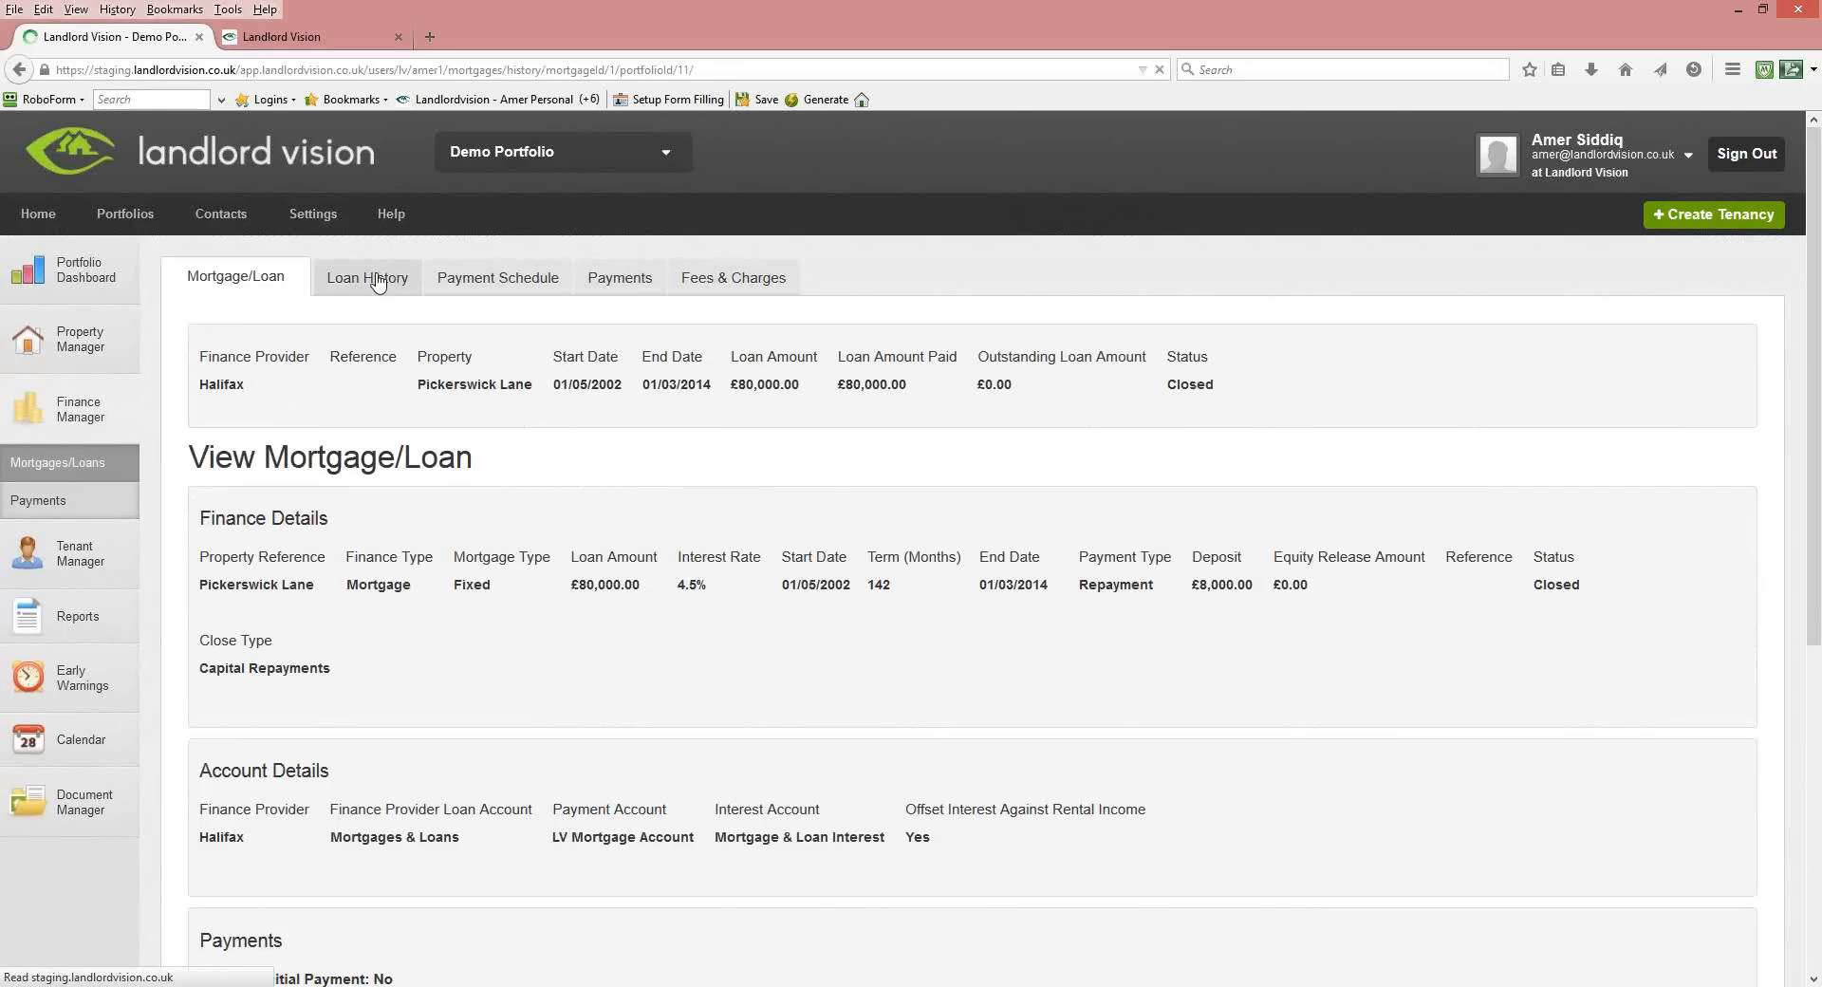
click(495, 287)
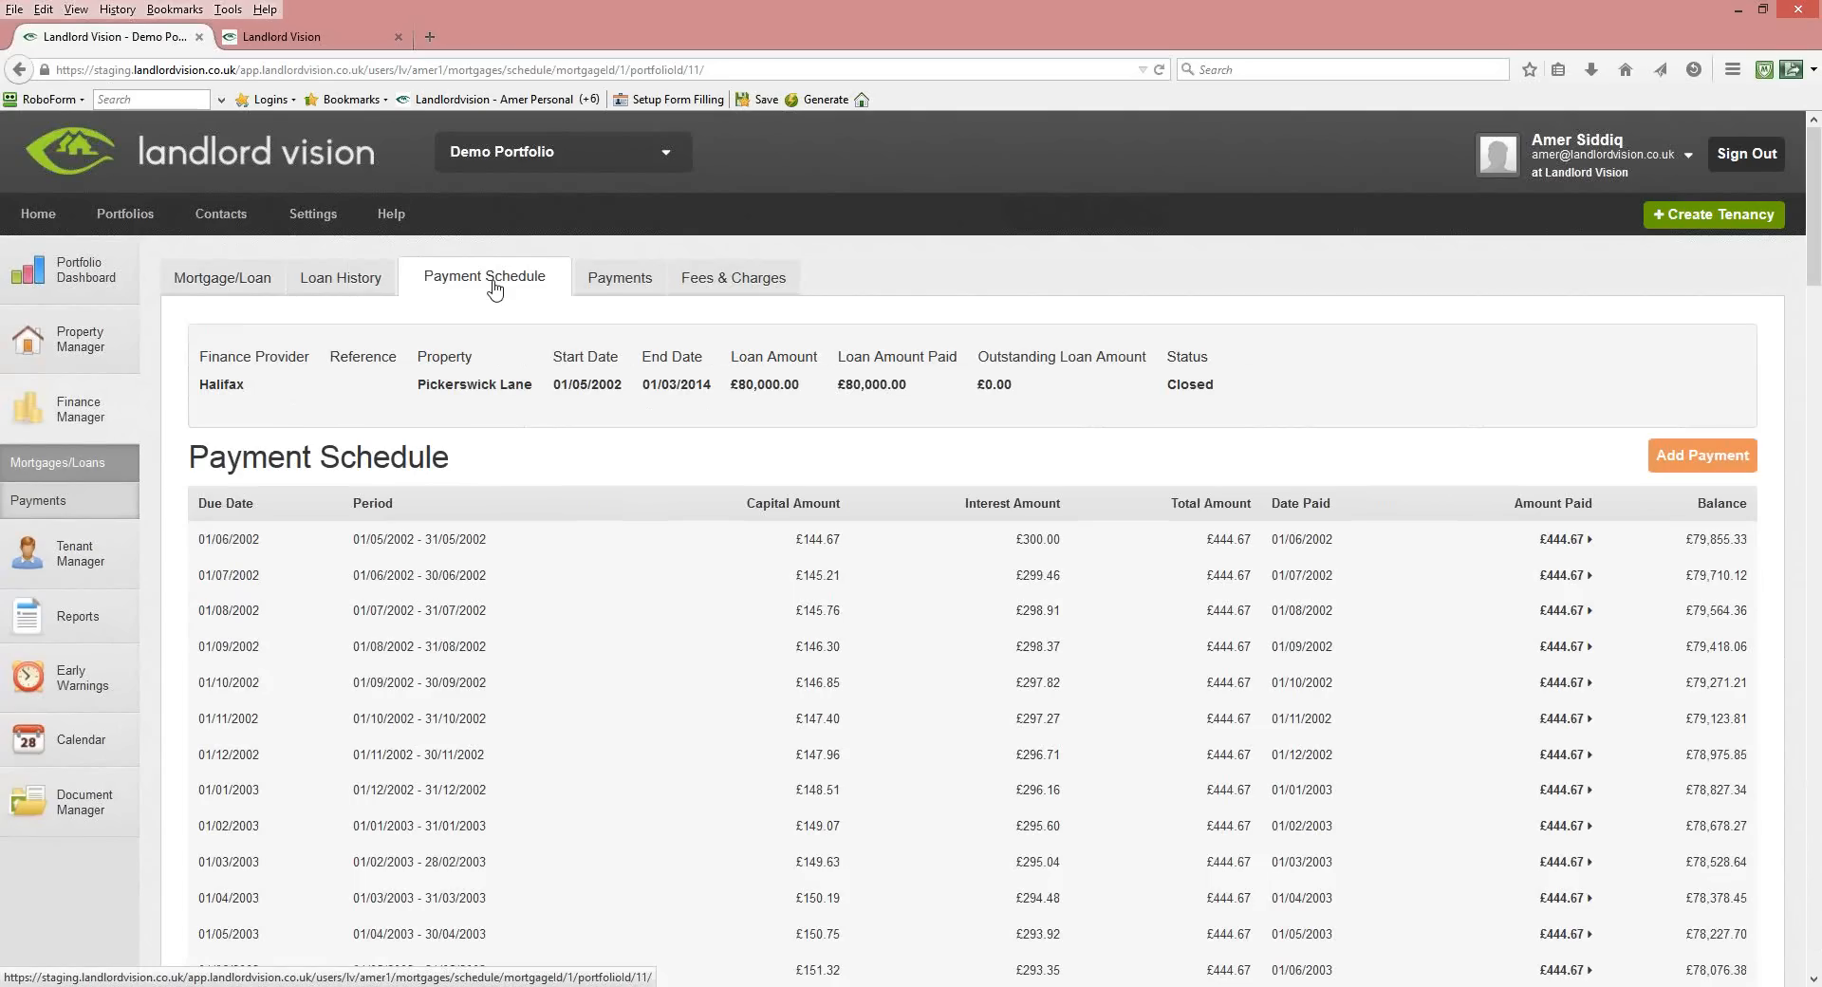
click(599, 285)
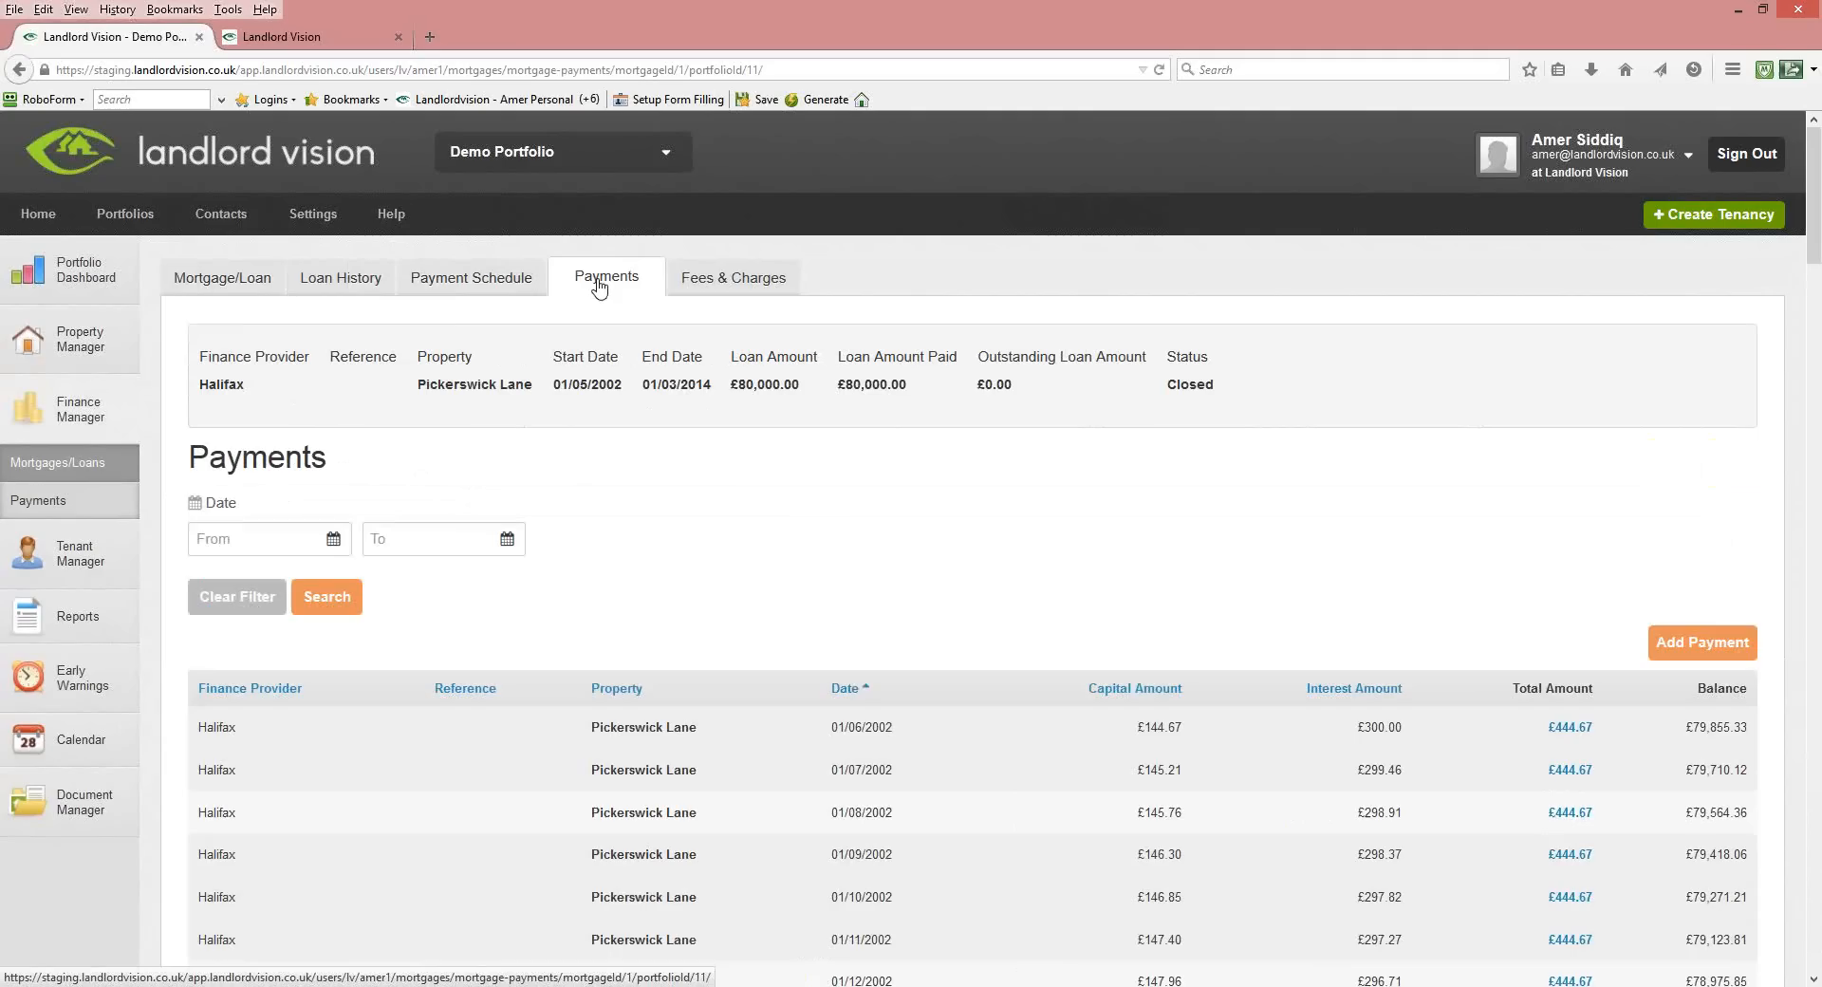
click(728, 284)
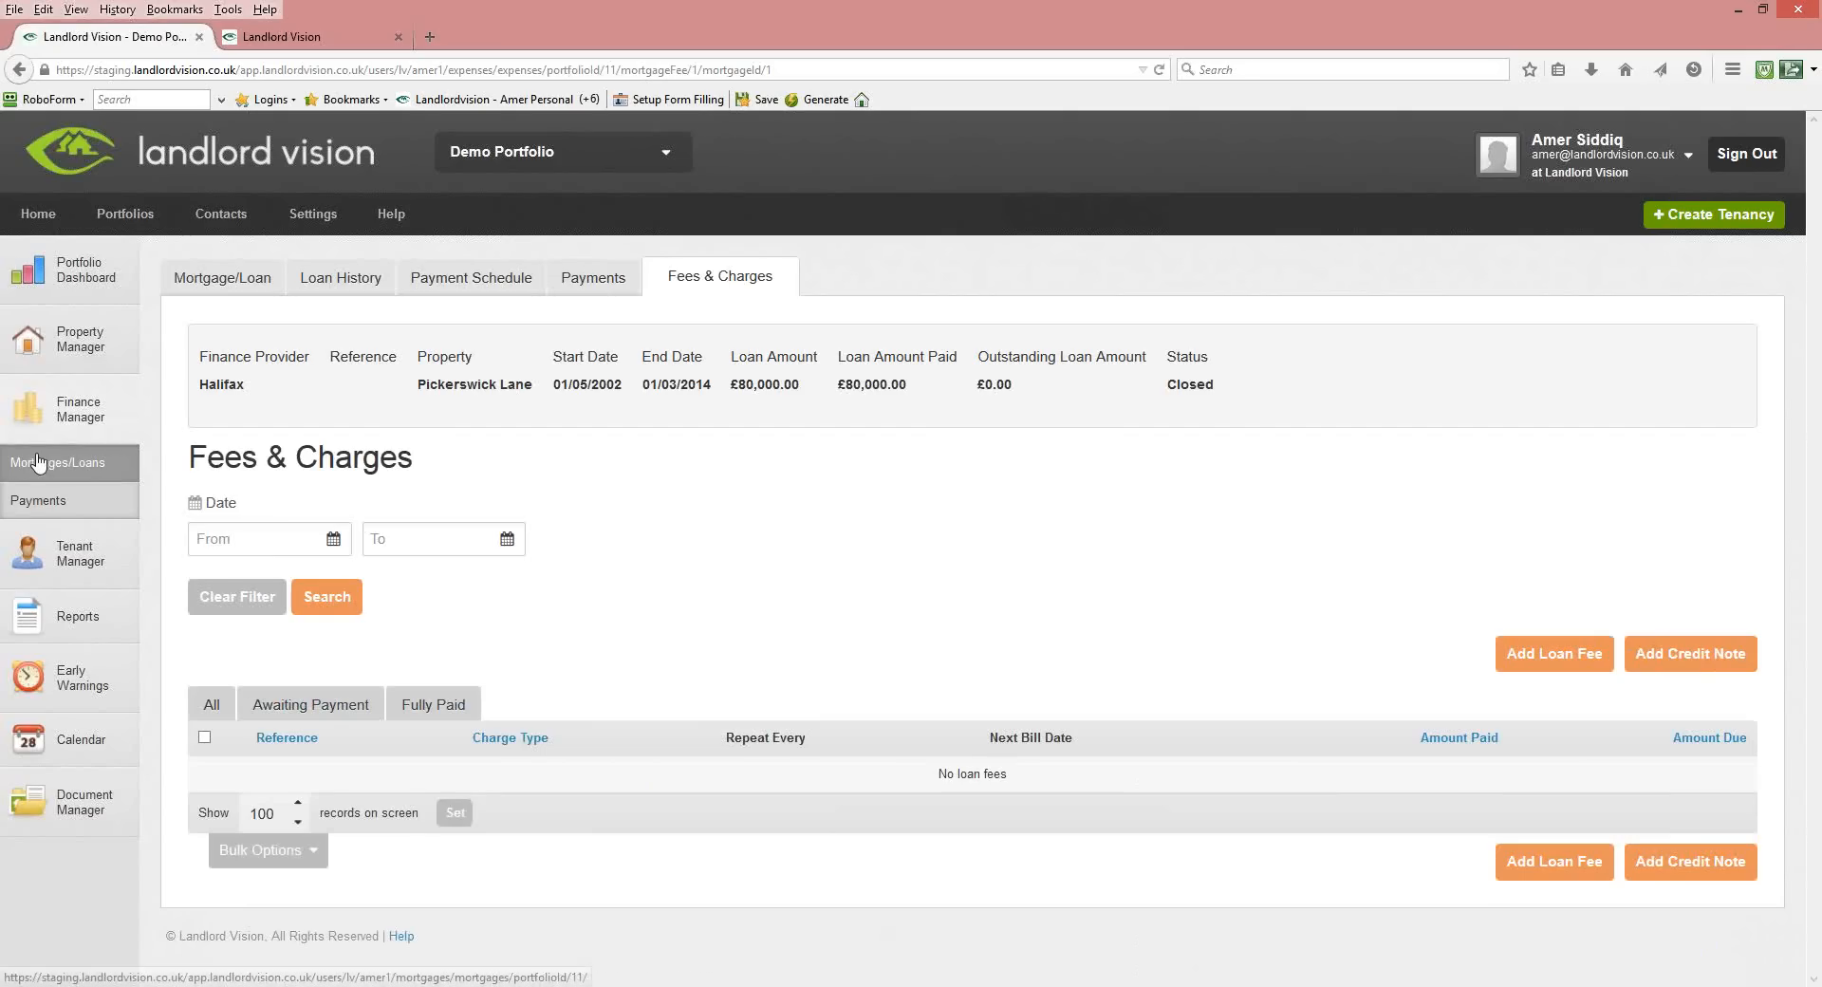
Browse the portfolio's tenants and filter the list to tenants with Active status.
click(31, 425)
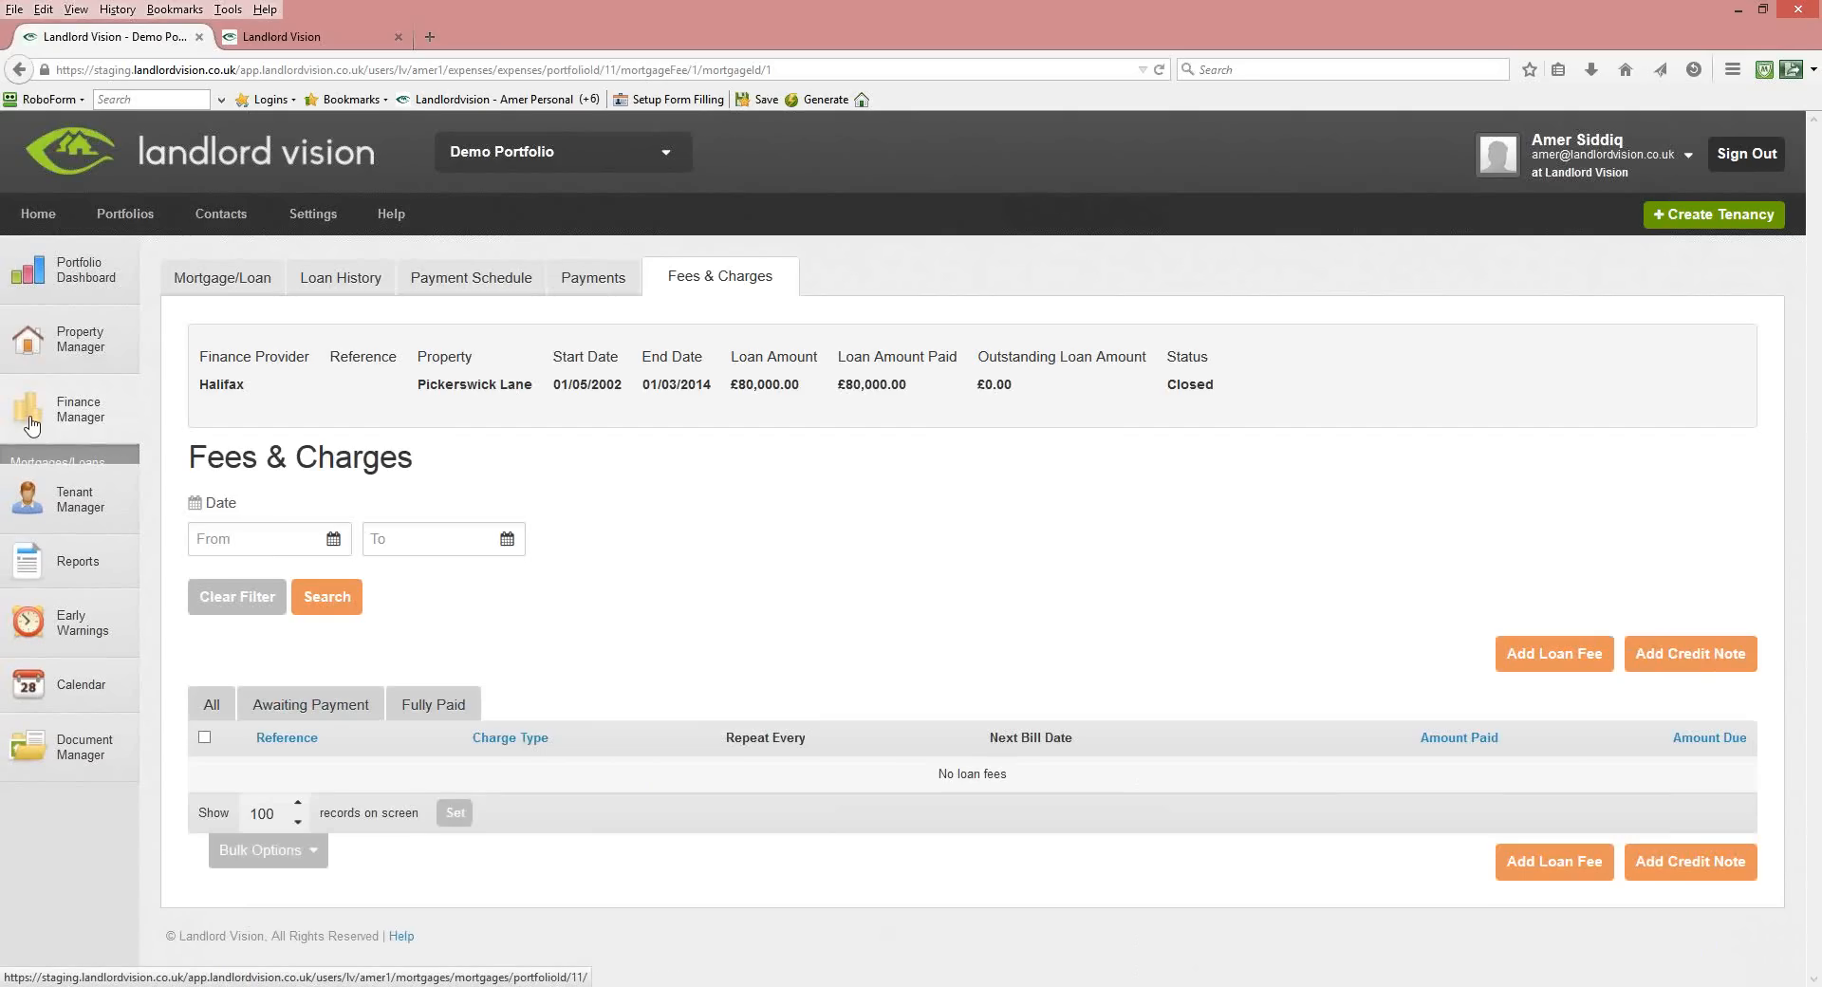
click(47, 481)
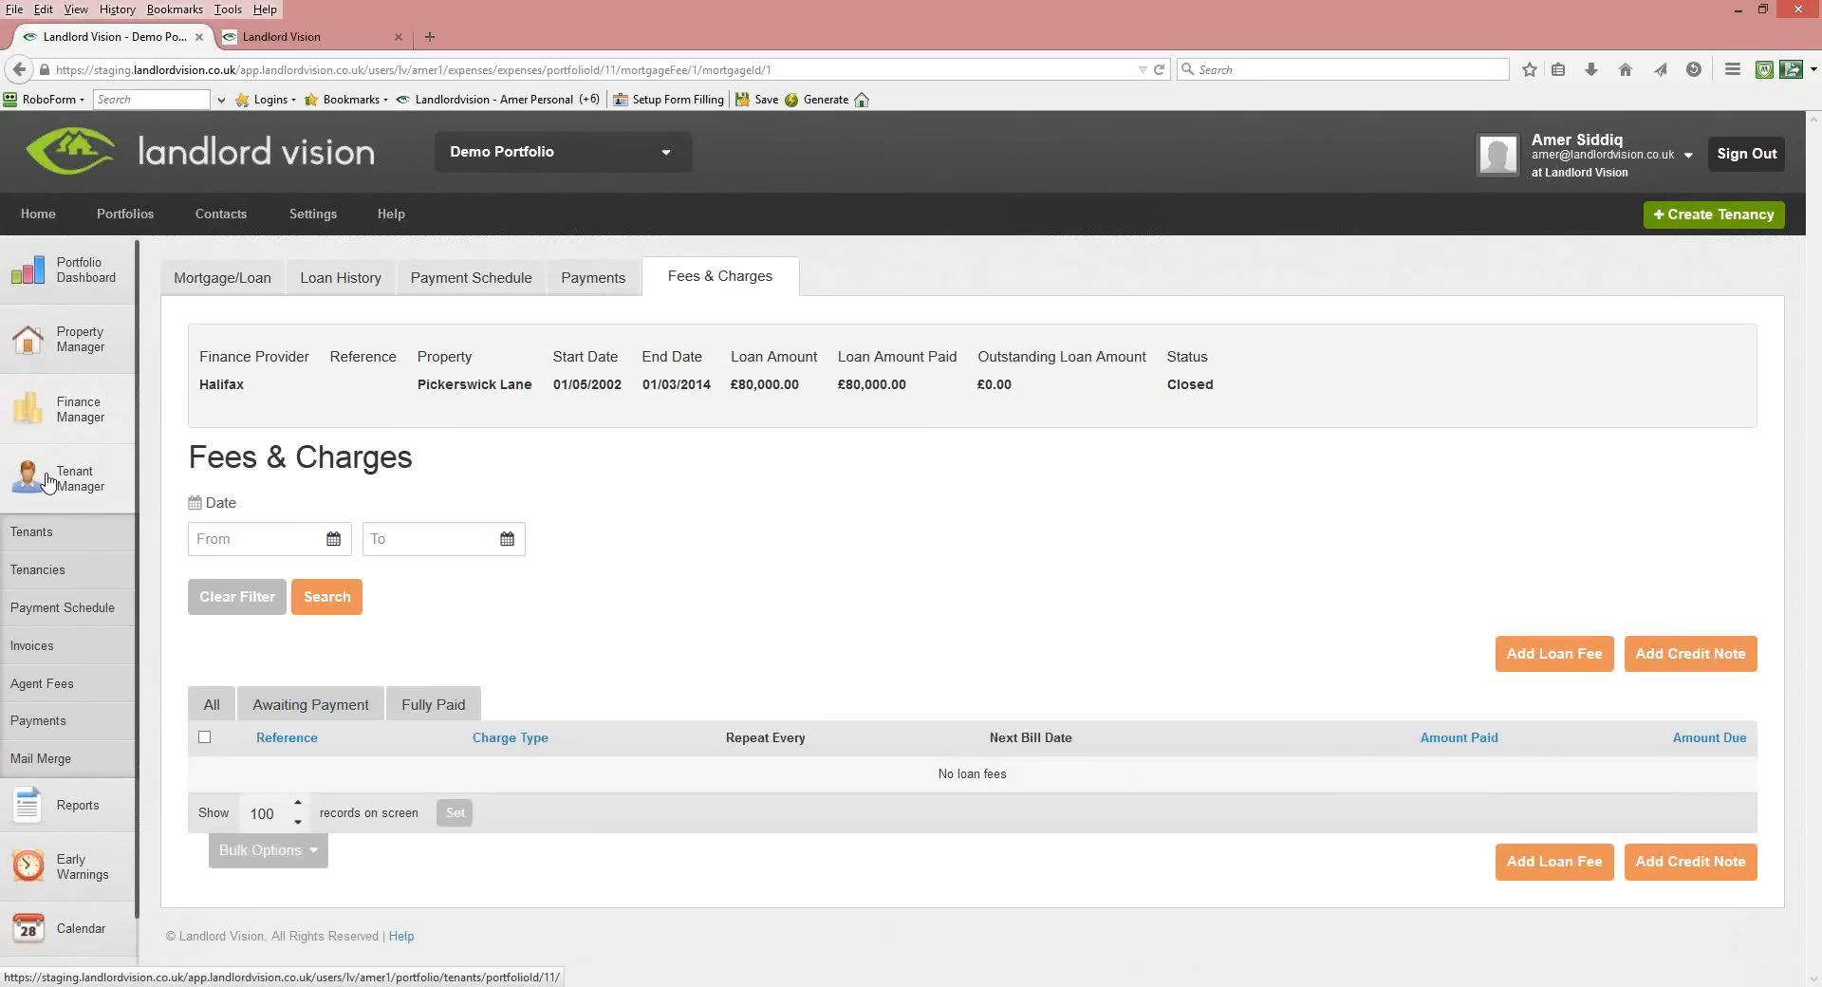
click(38, 538)
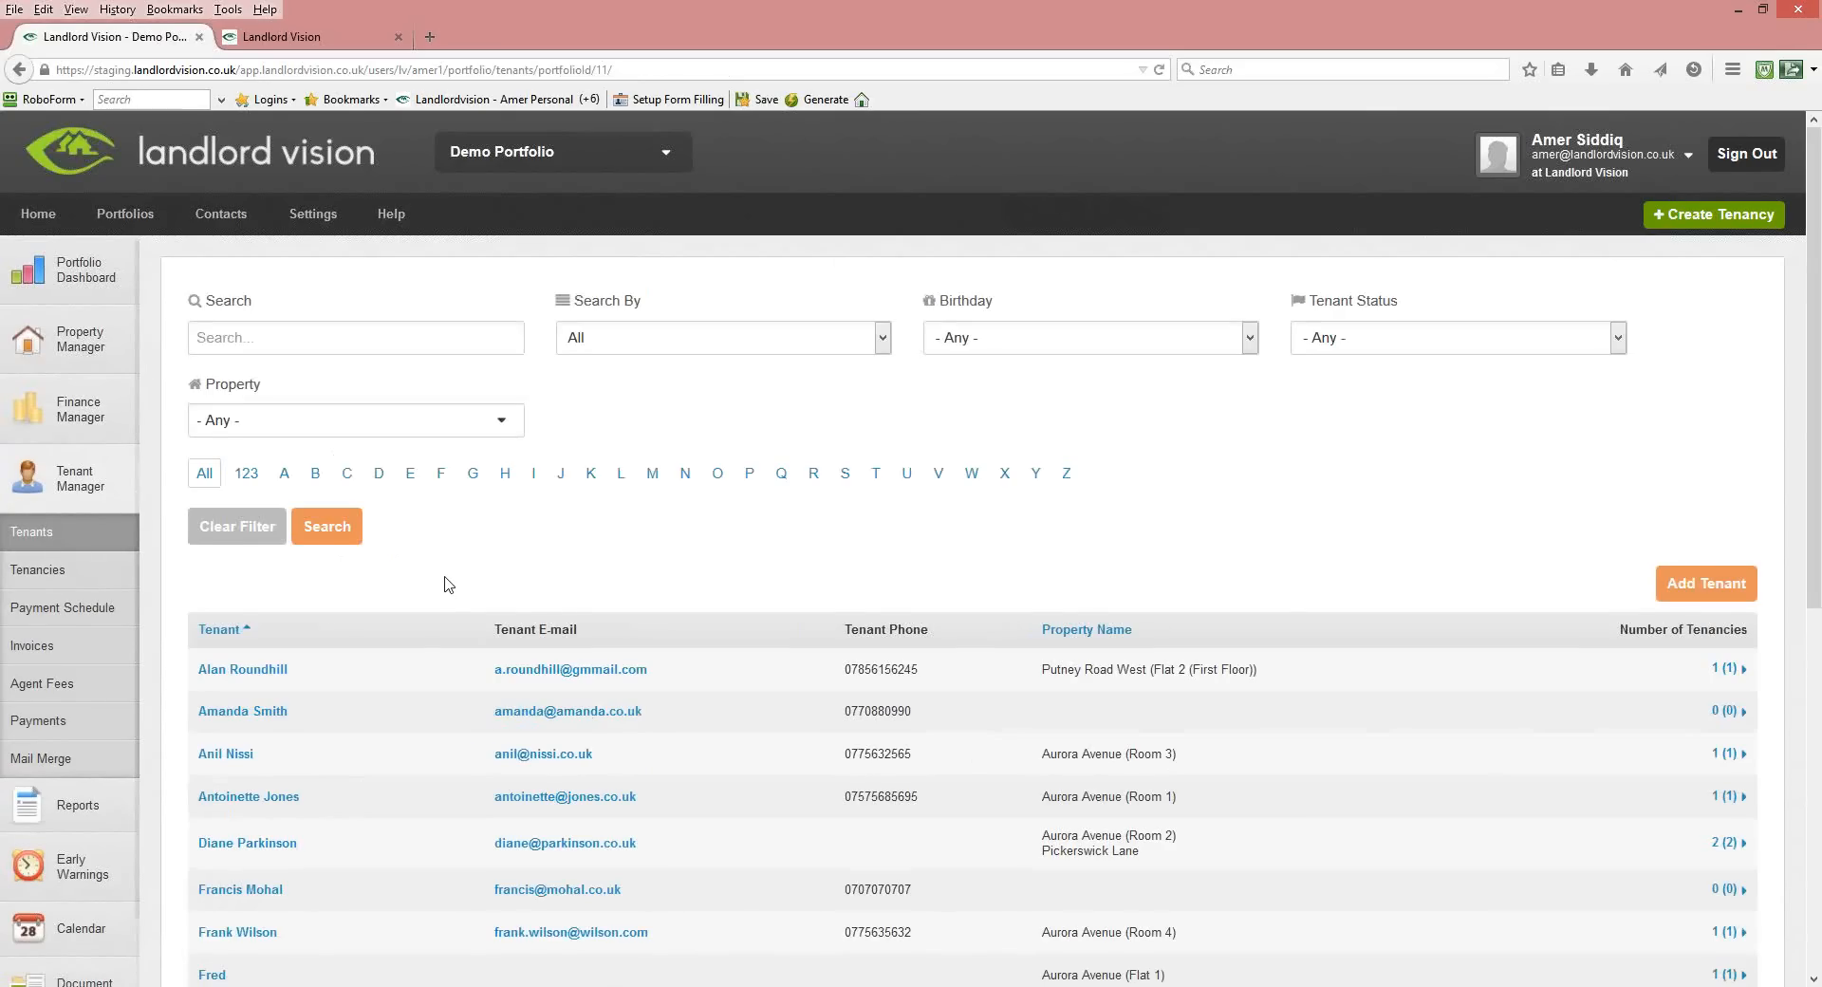
scroll(451, 583, down, 3)
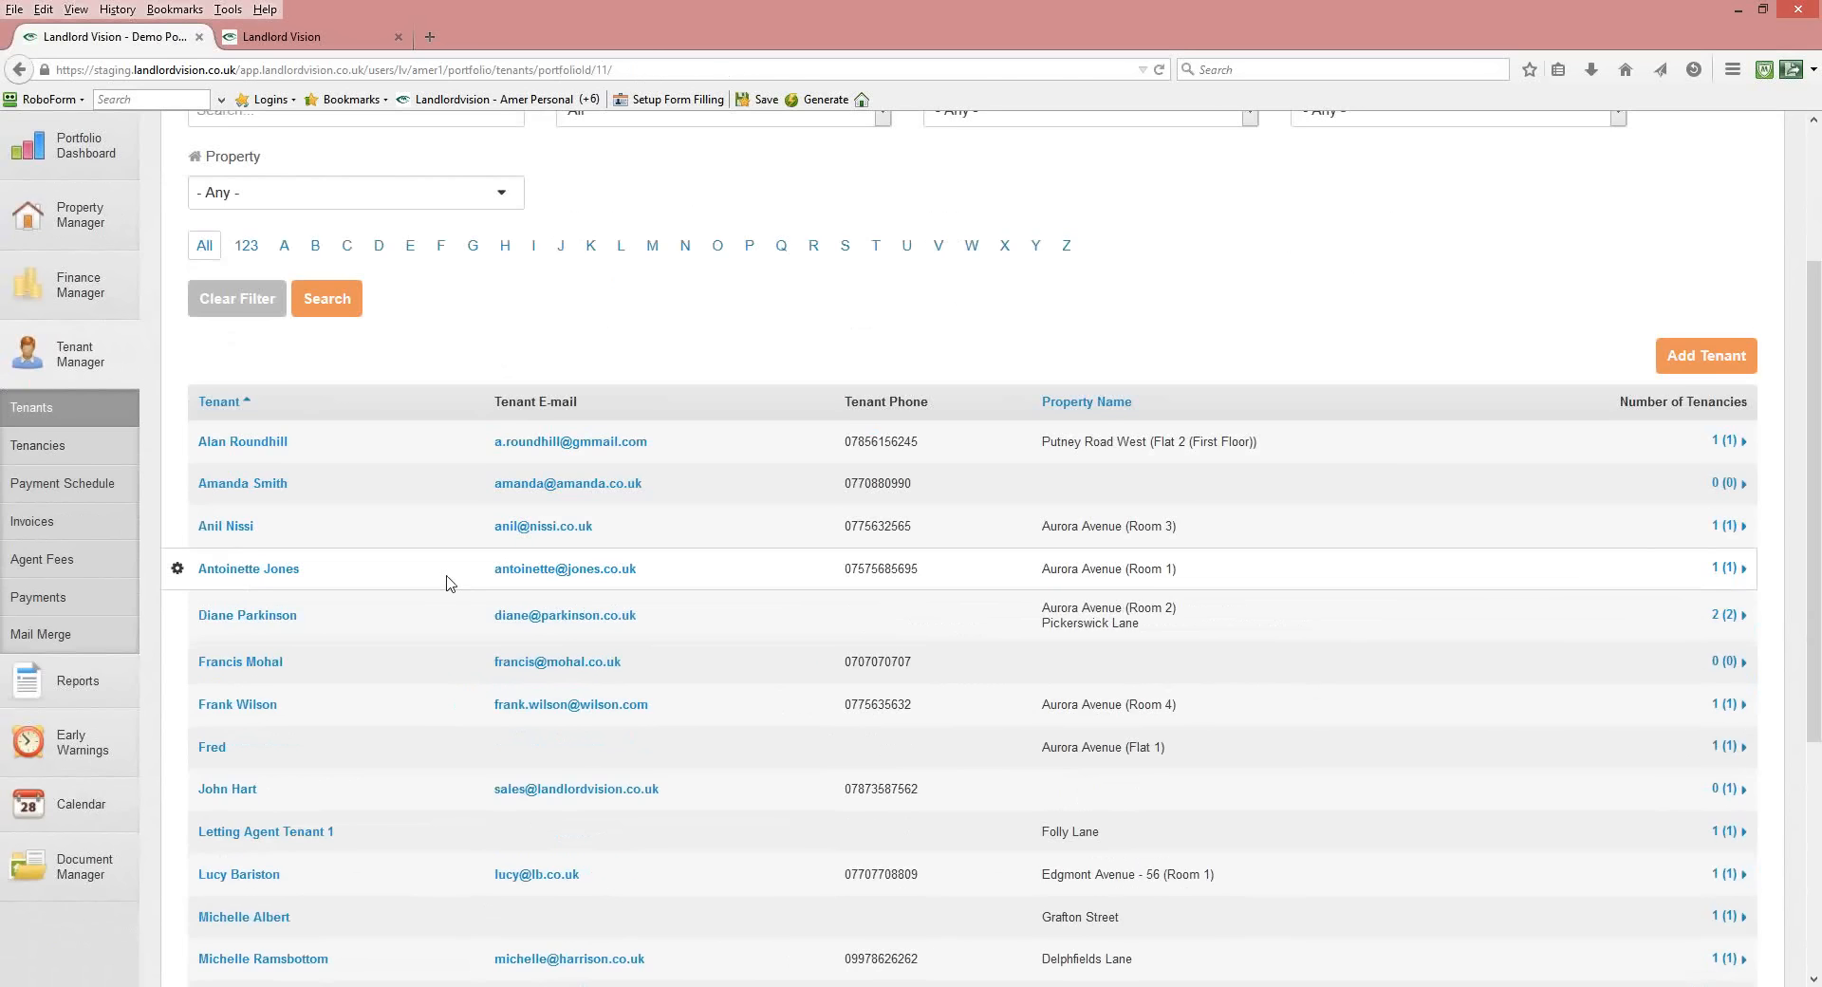
scroll(451, 584, up, 3)
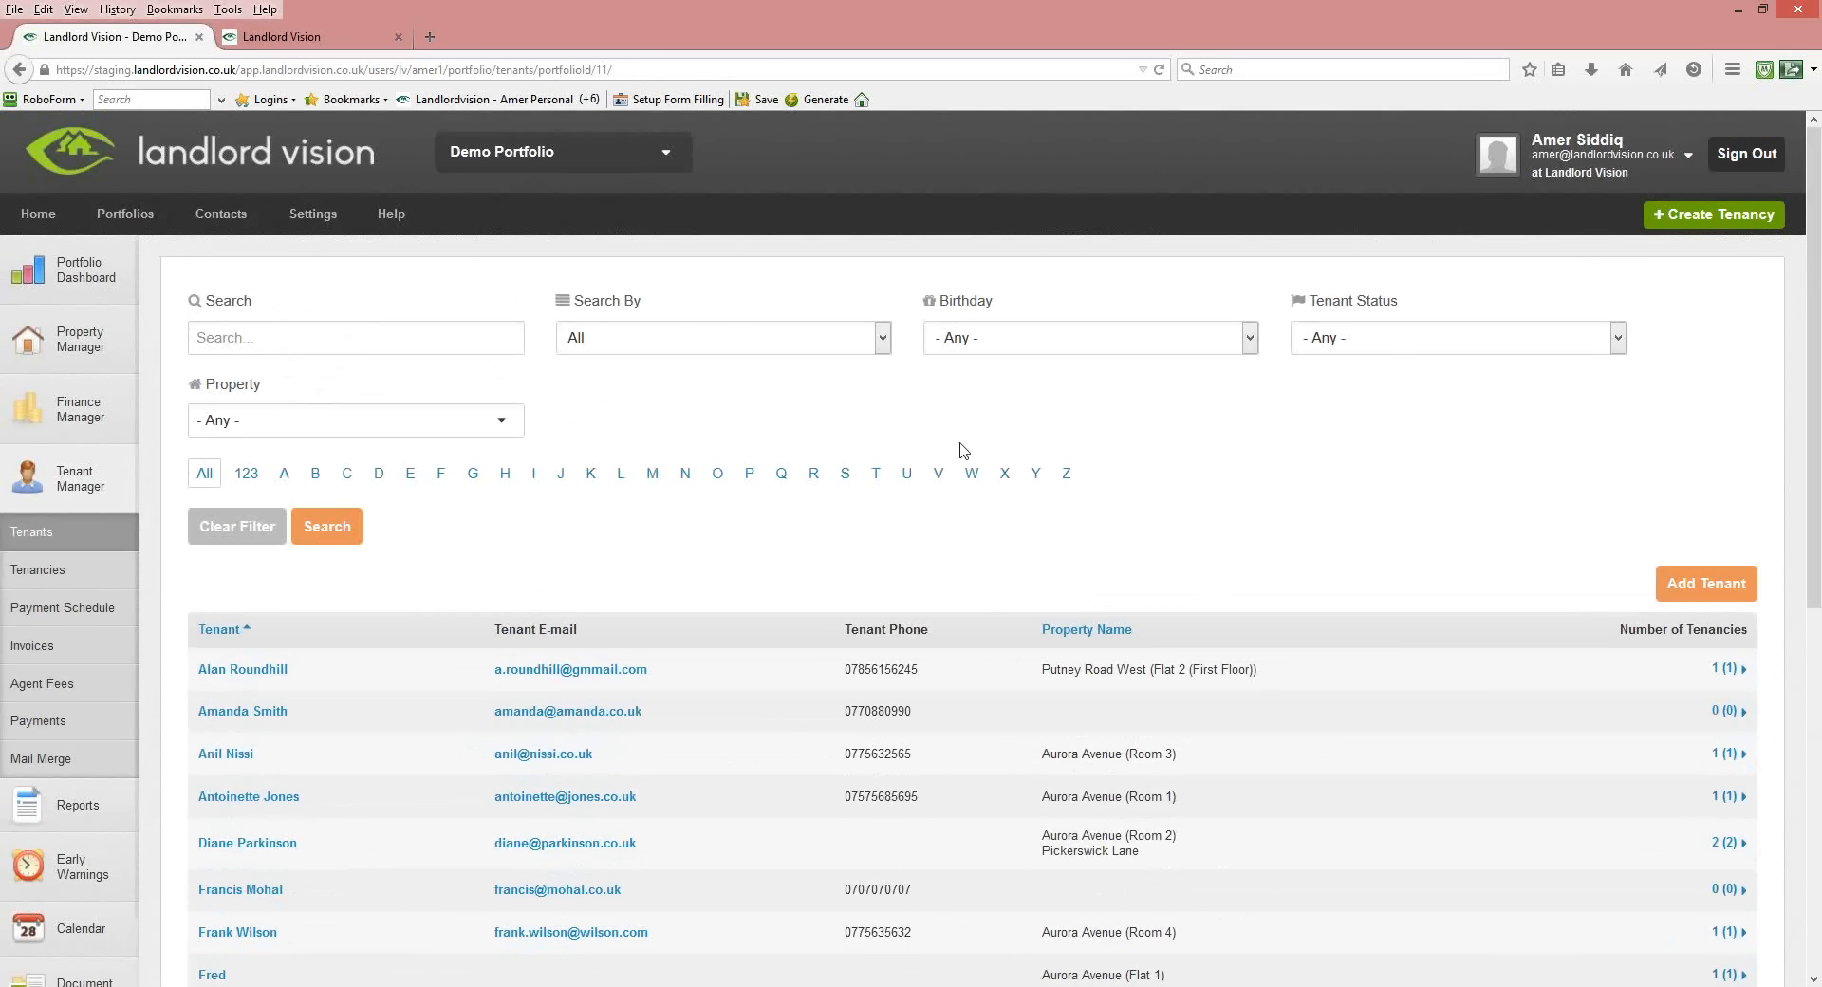
click(1372, 344)
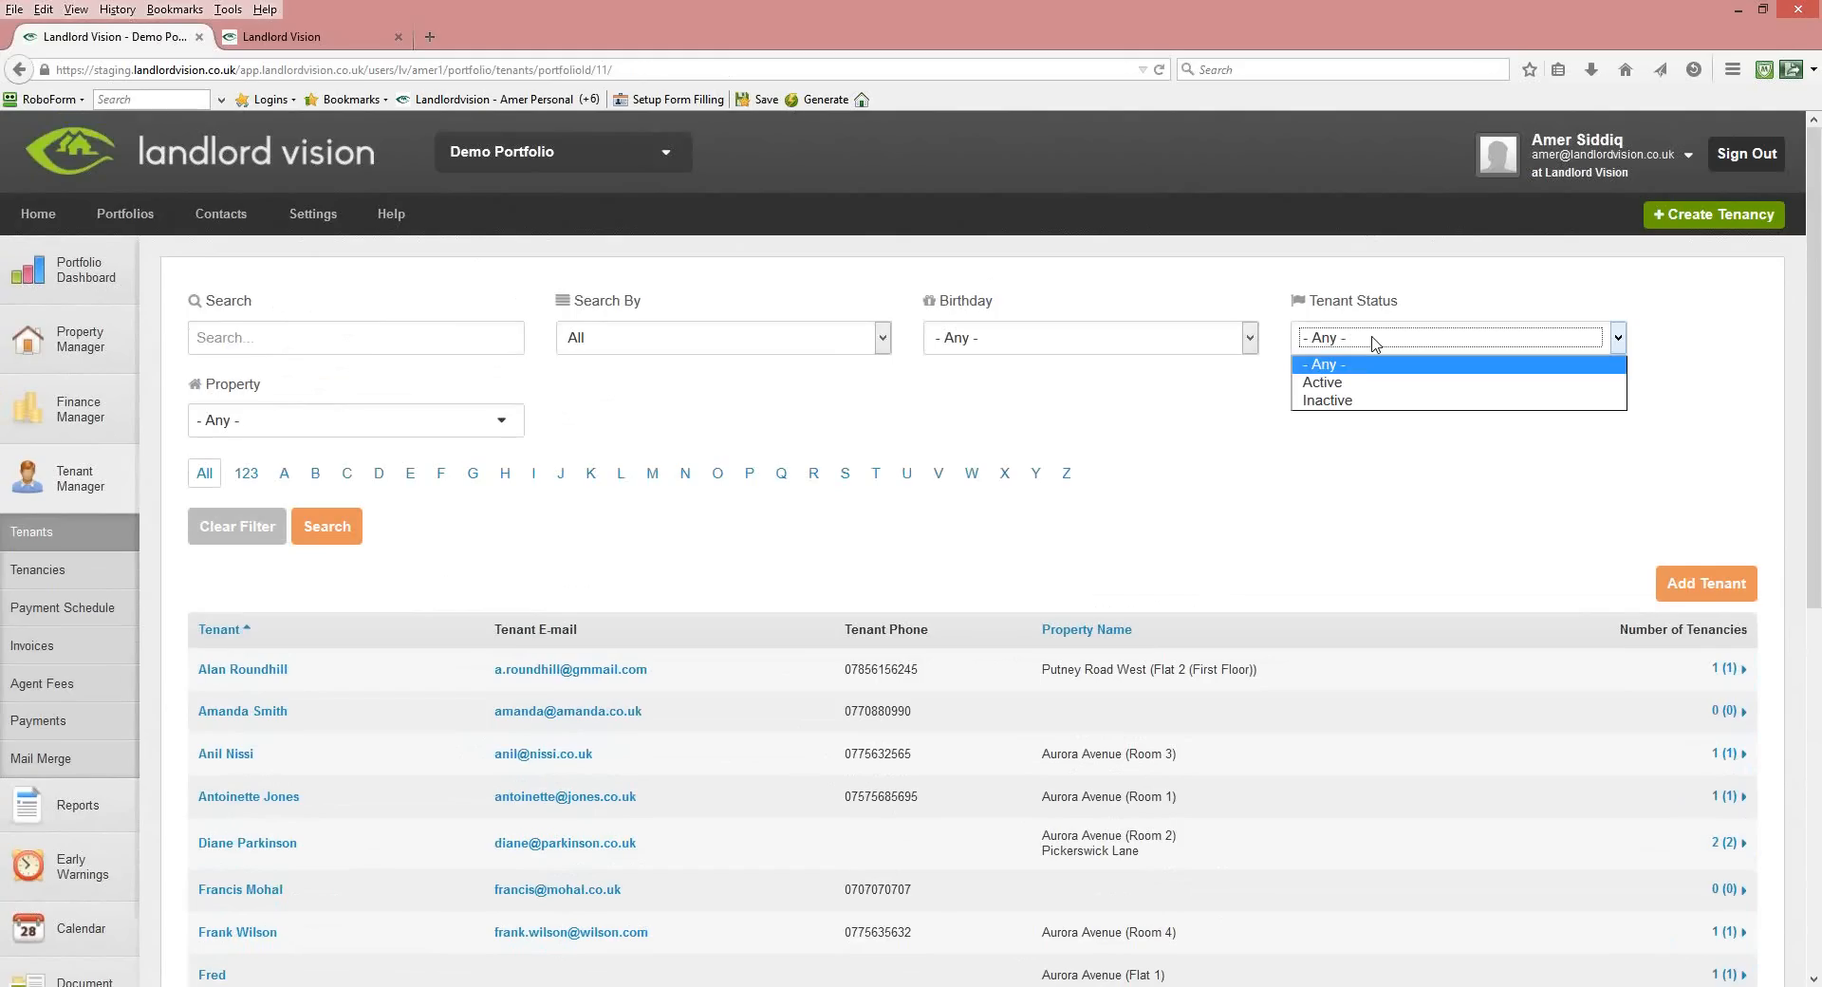
click(1356, 384)
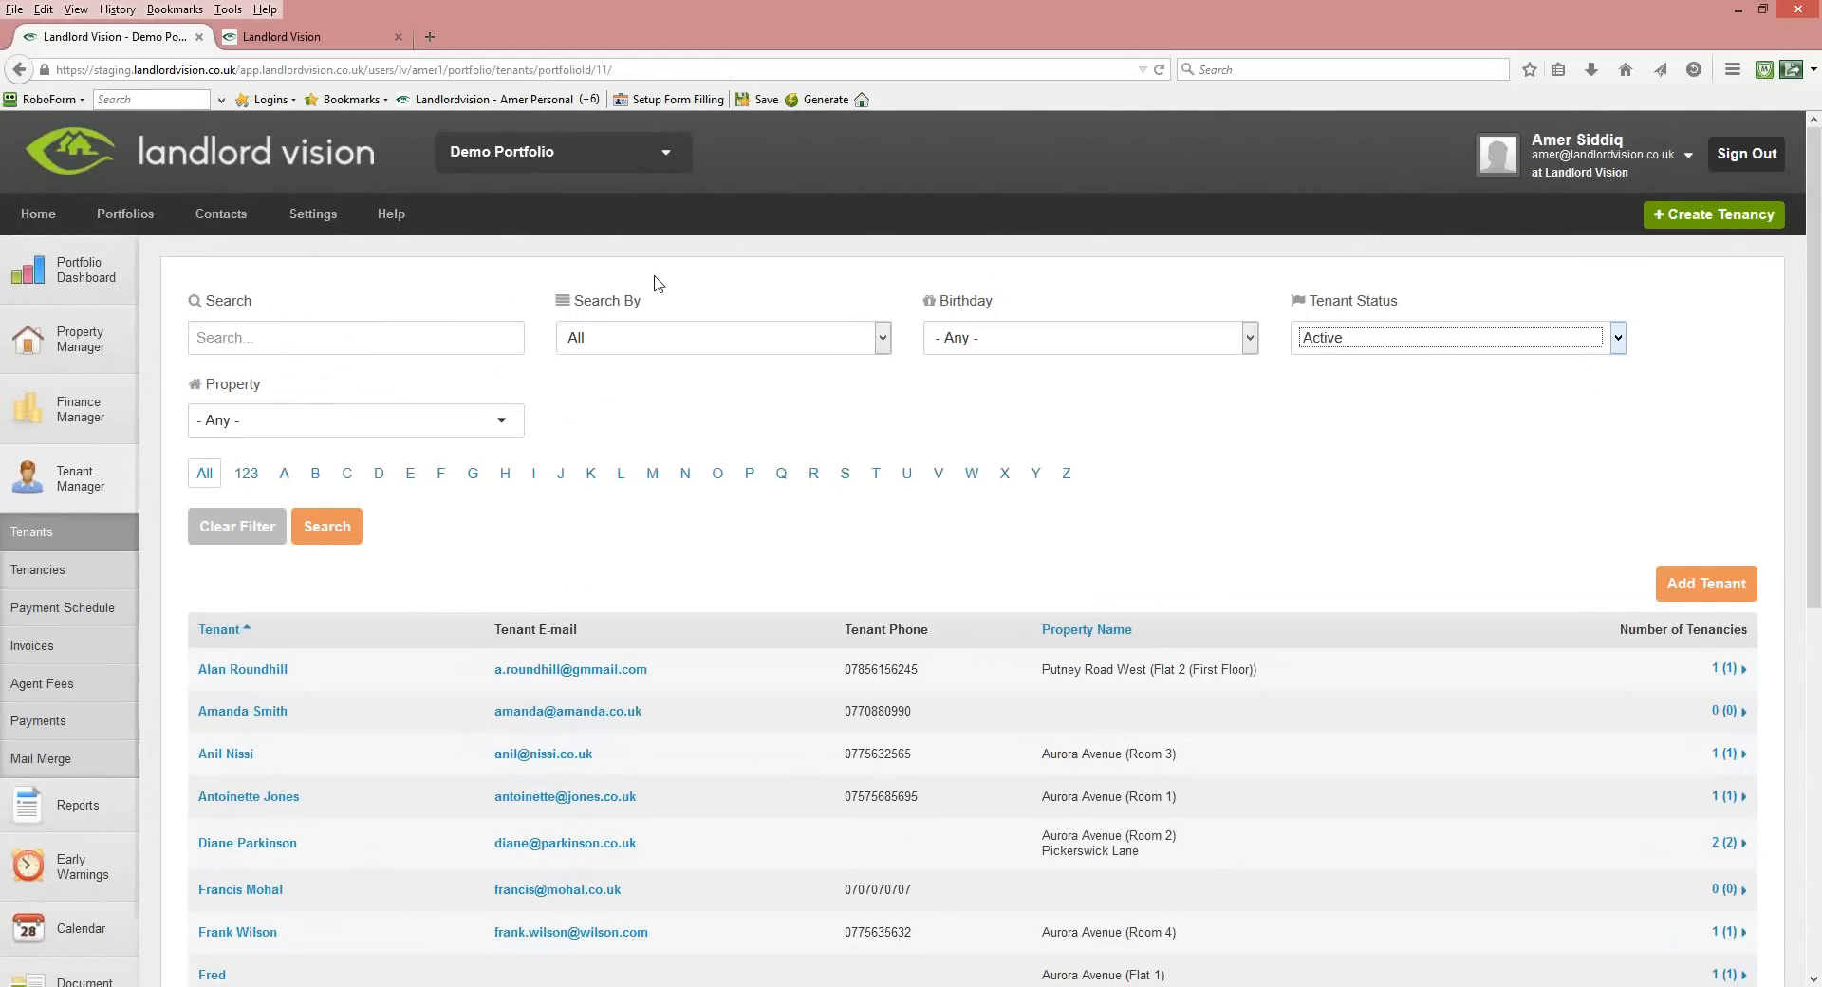
click(320, 525)
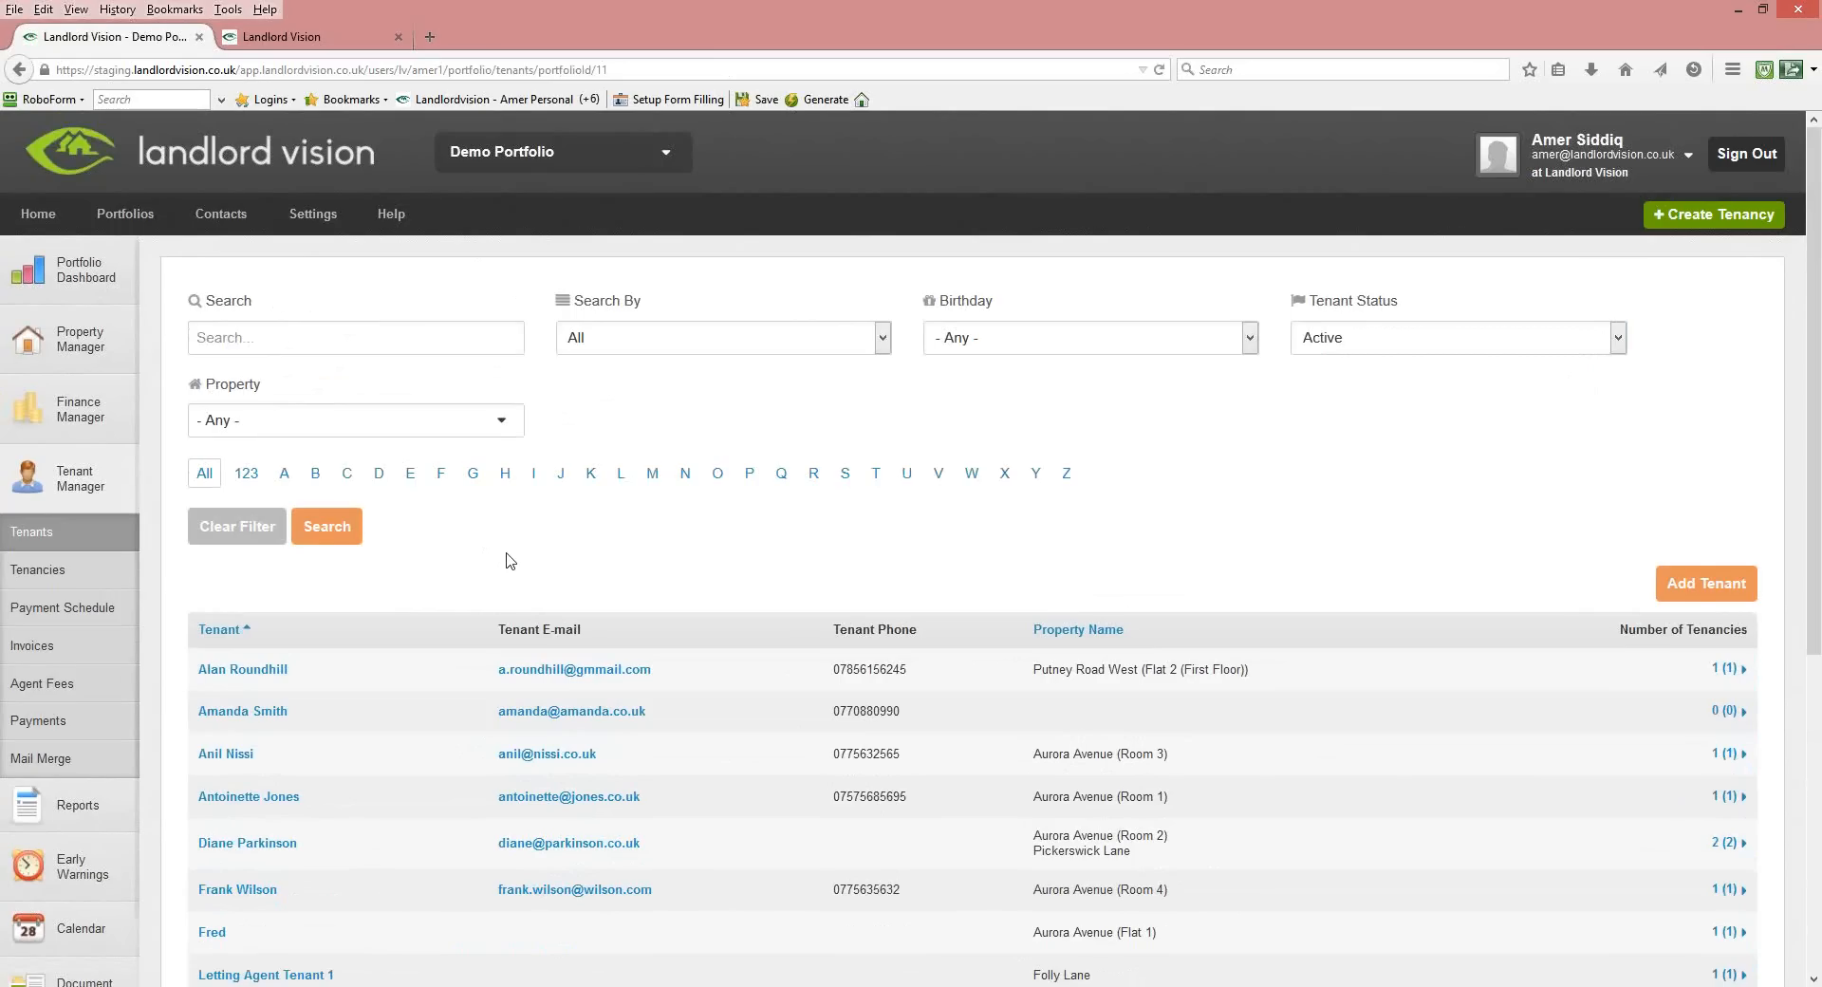
Open the record of the tenant at Delphfields Lane.
scroll(514, 565, down, 4)
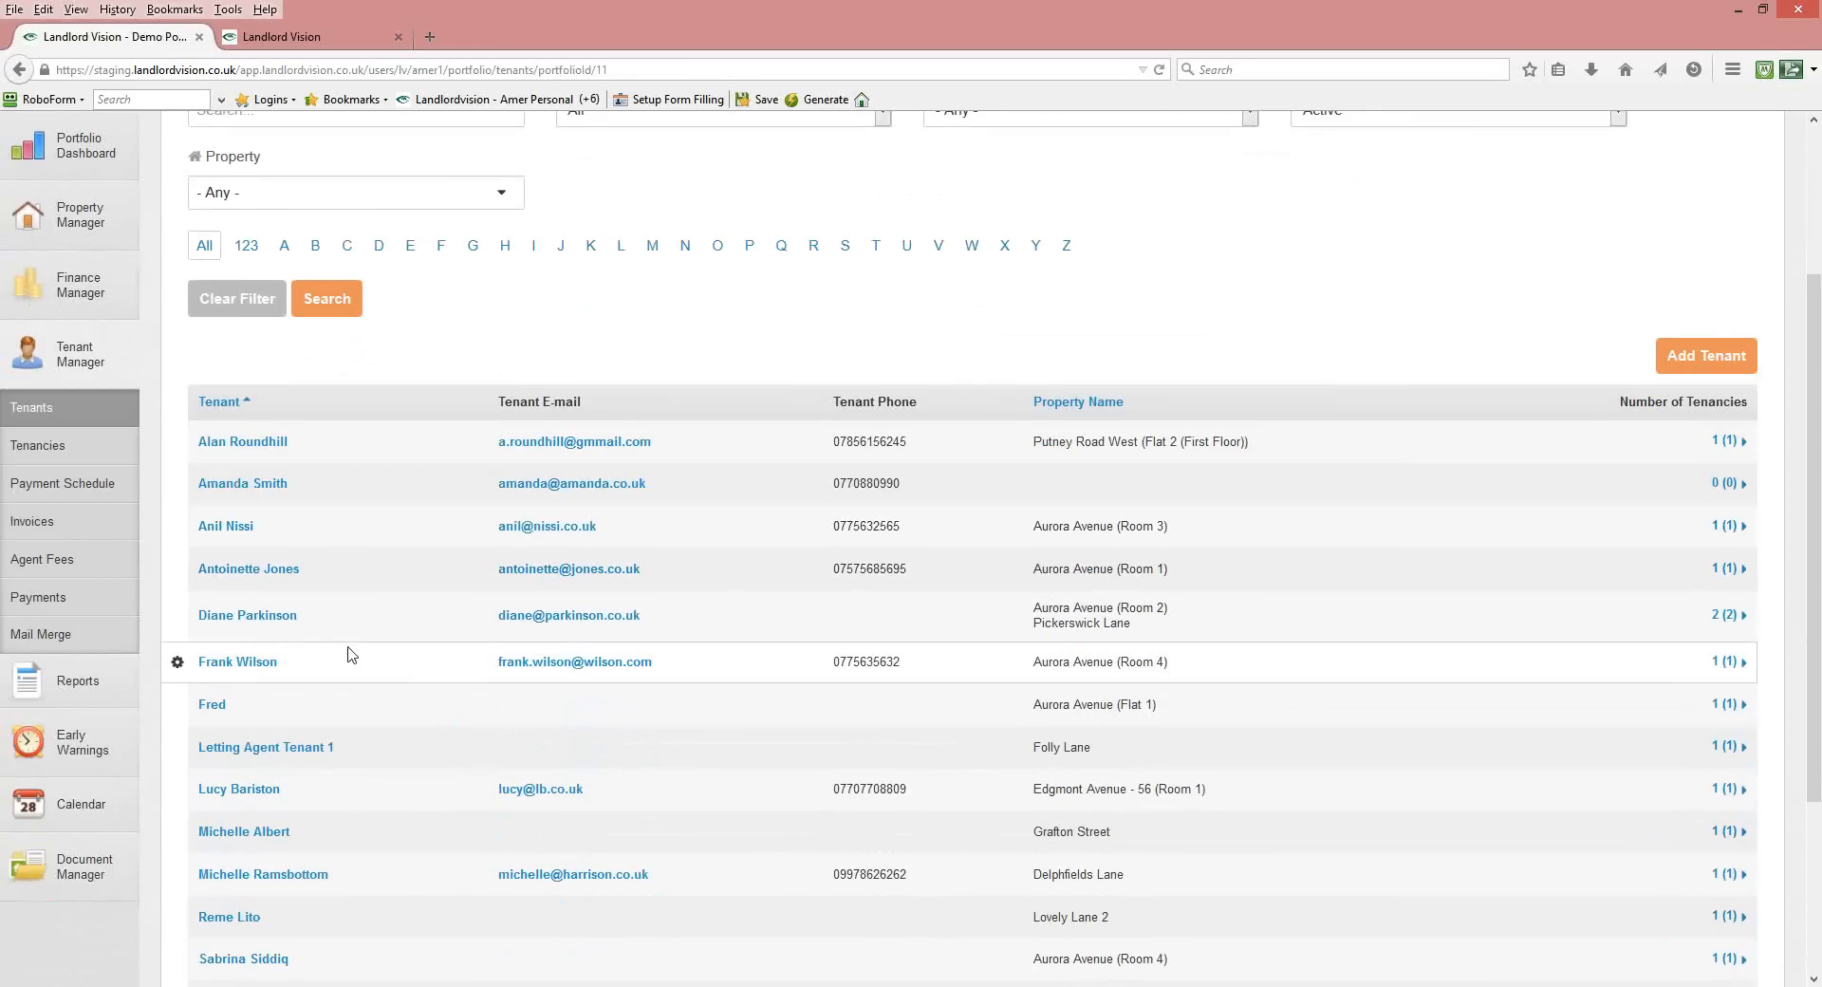
click(262, 879)
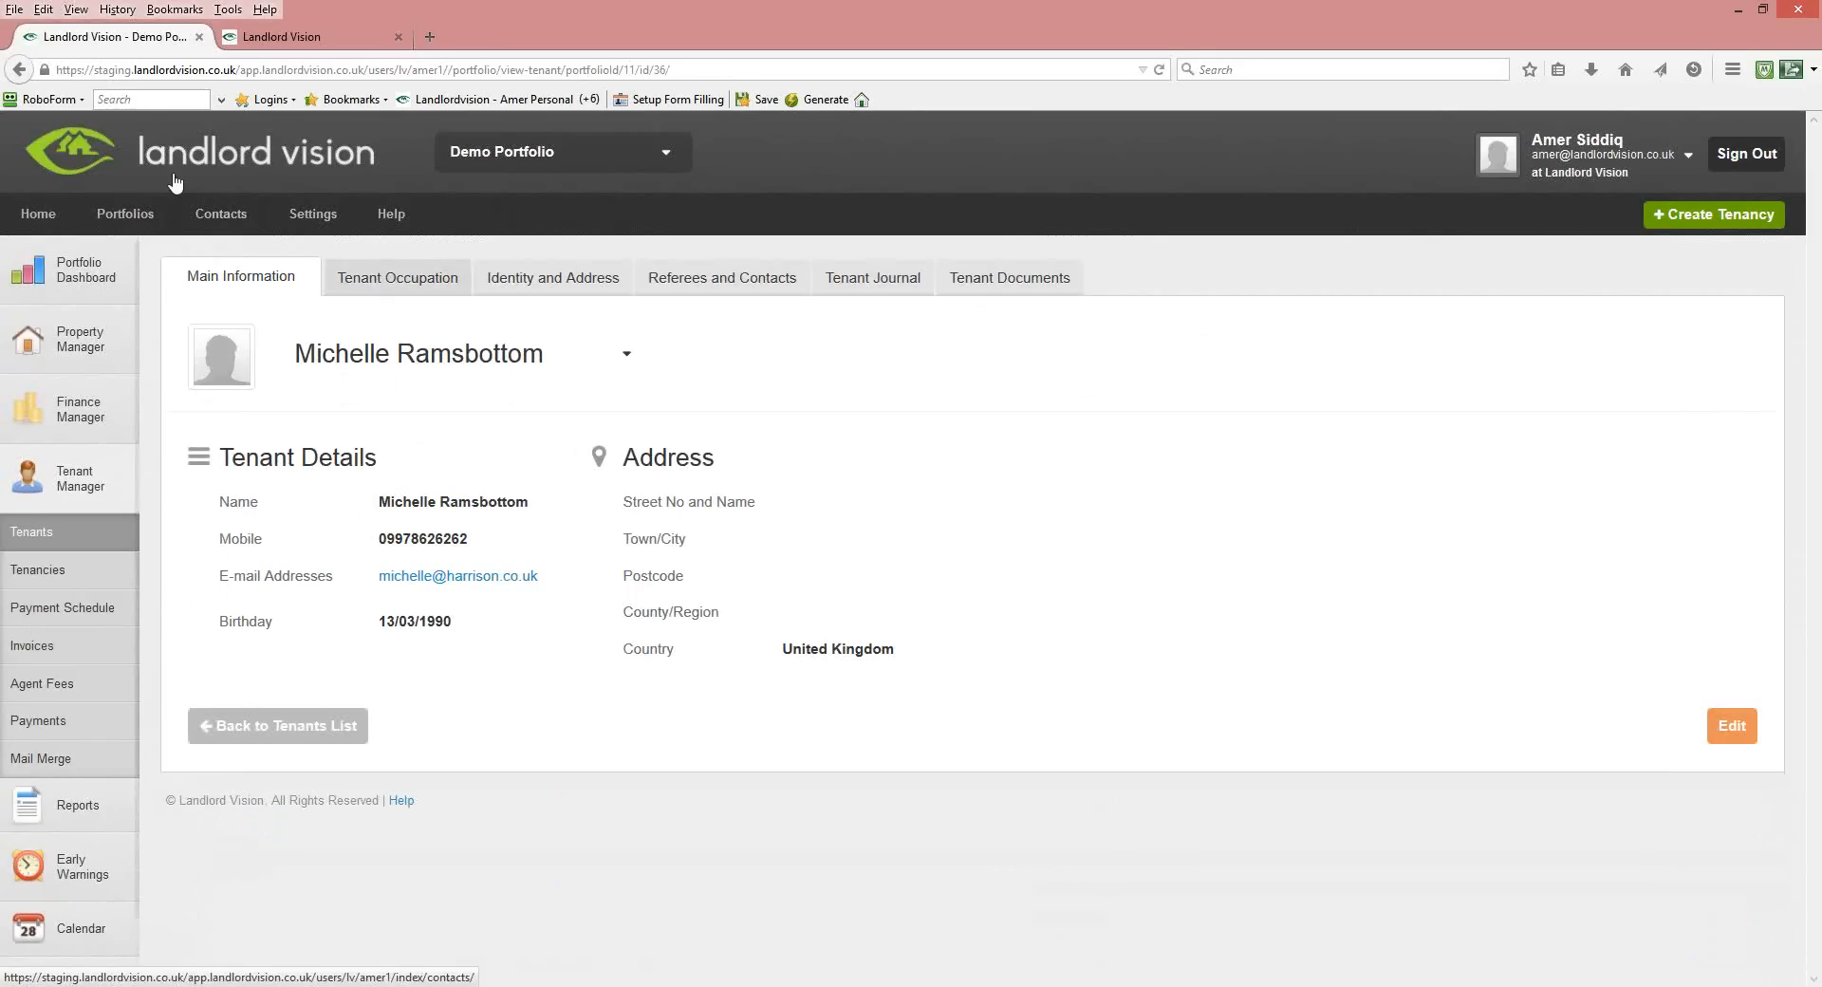
click(37, 538)
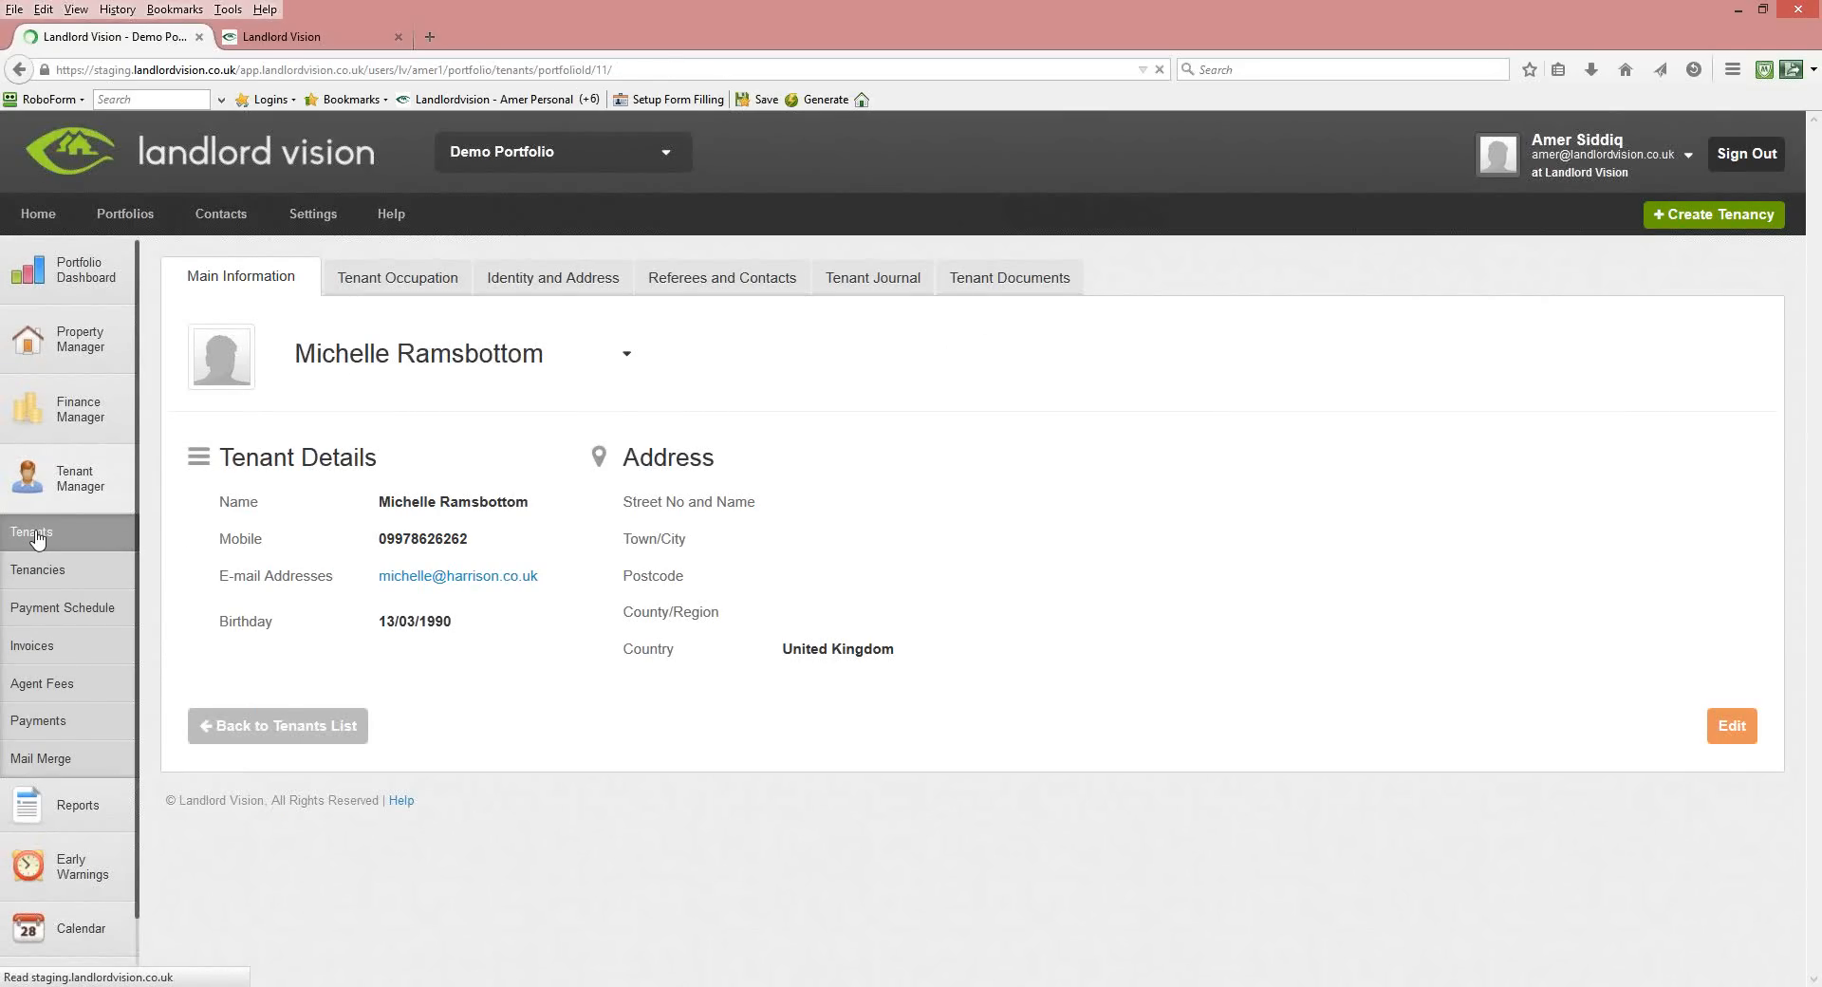
click(242, 672)
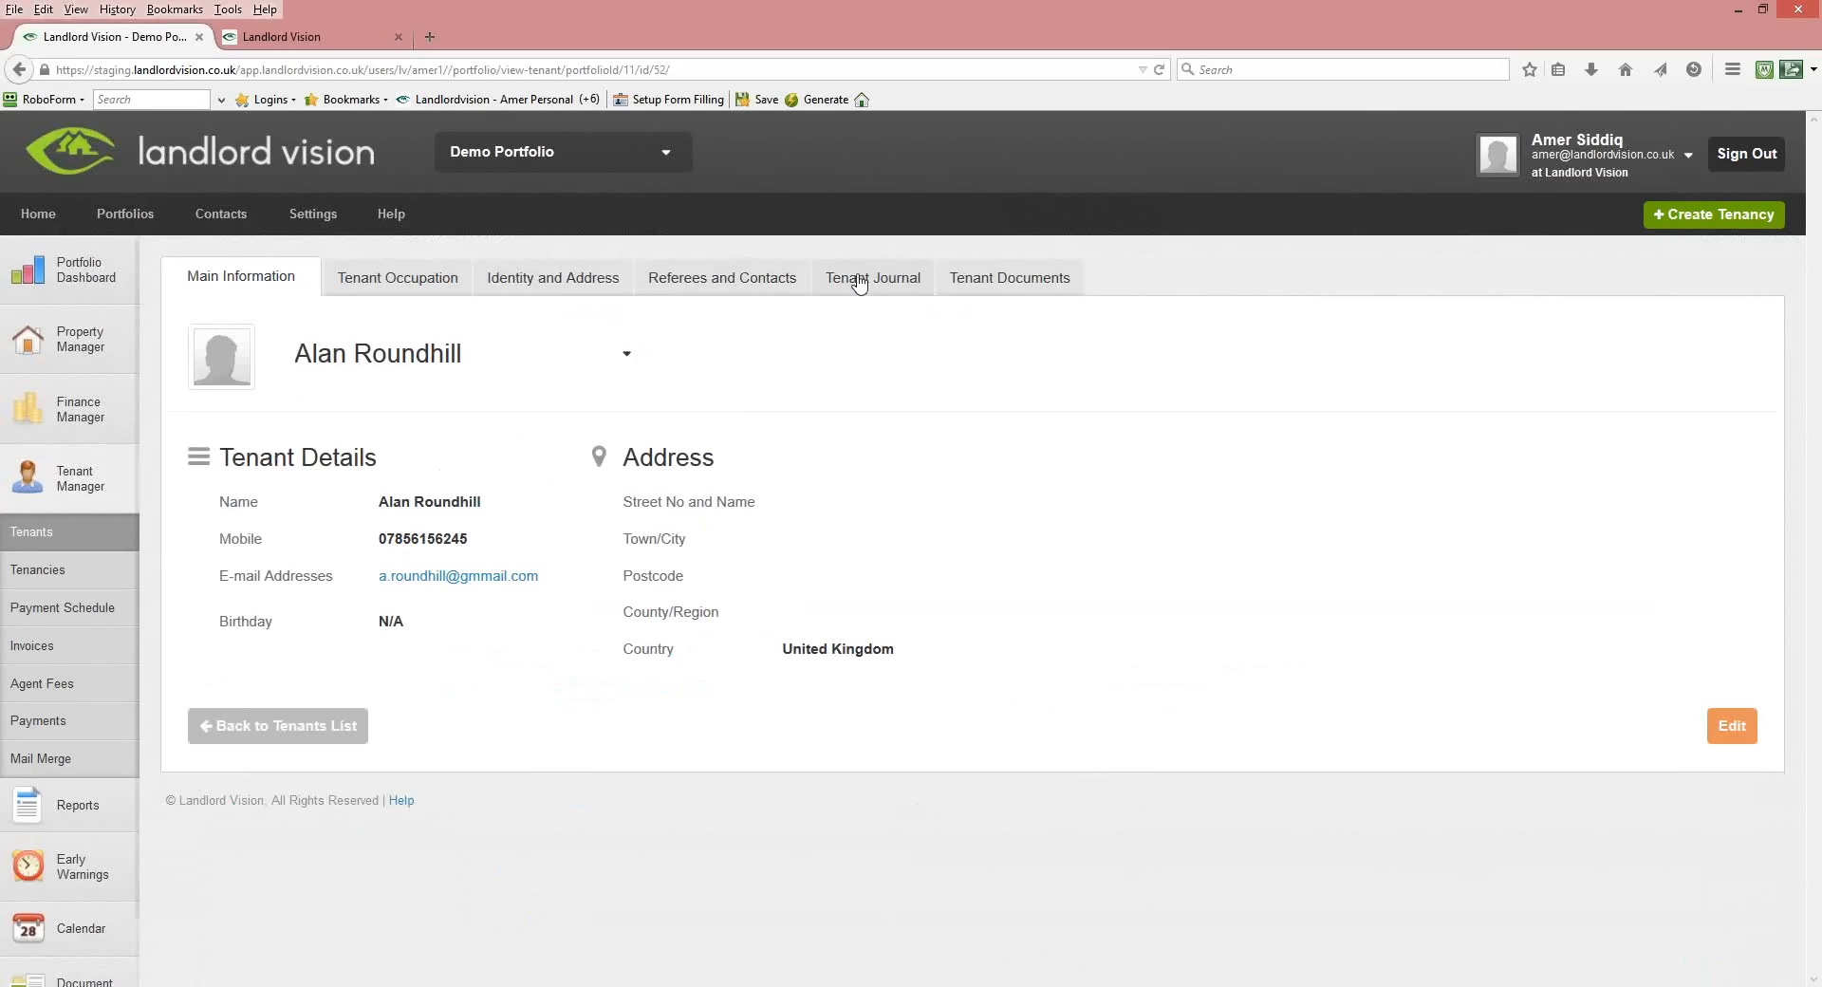
click(872, 281)
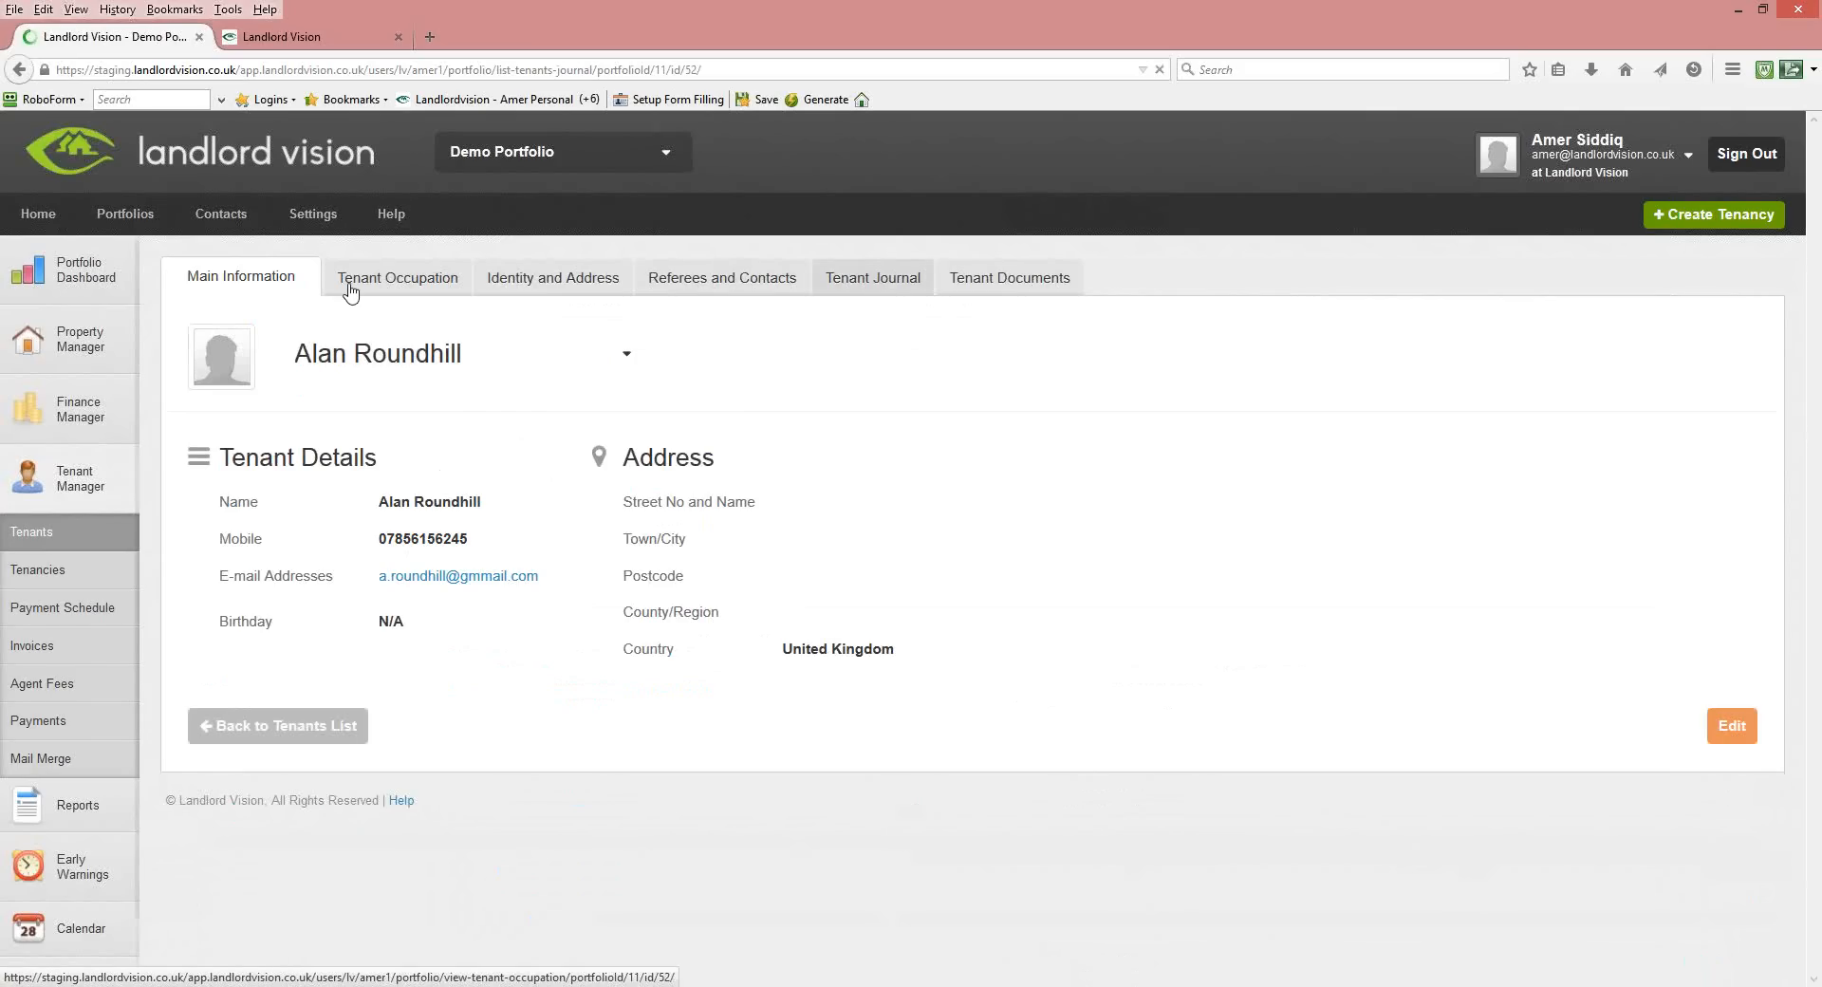
click(207, 285)
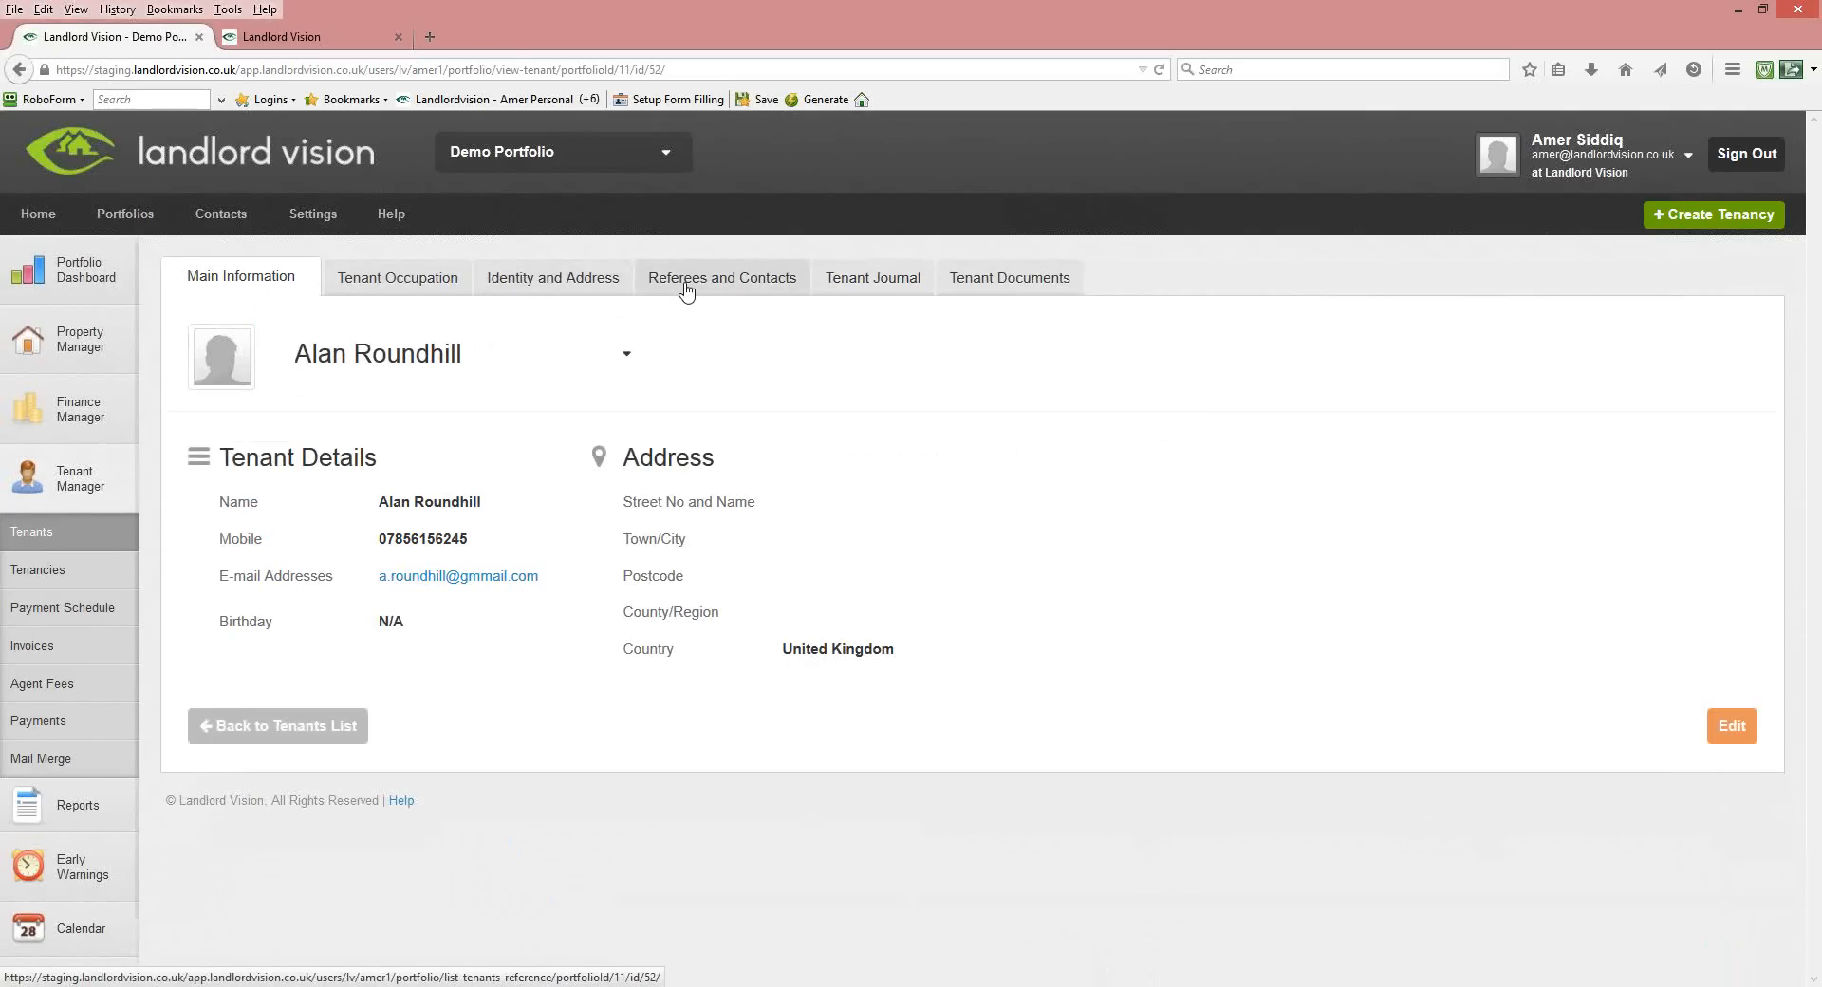
Review the tenant's journal, open the 06/11/2014 property visit entry and its edit form without changing it, and view the tenant's documents.
click(870, 293)
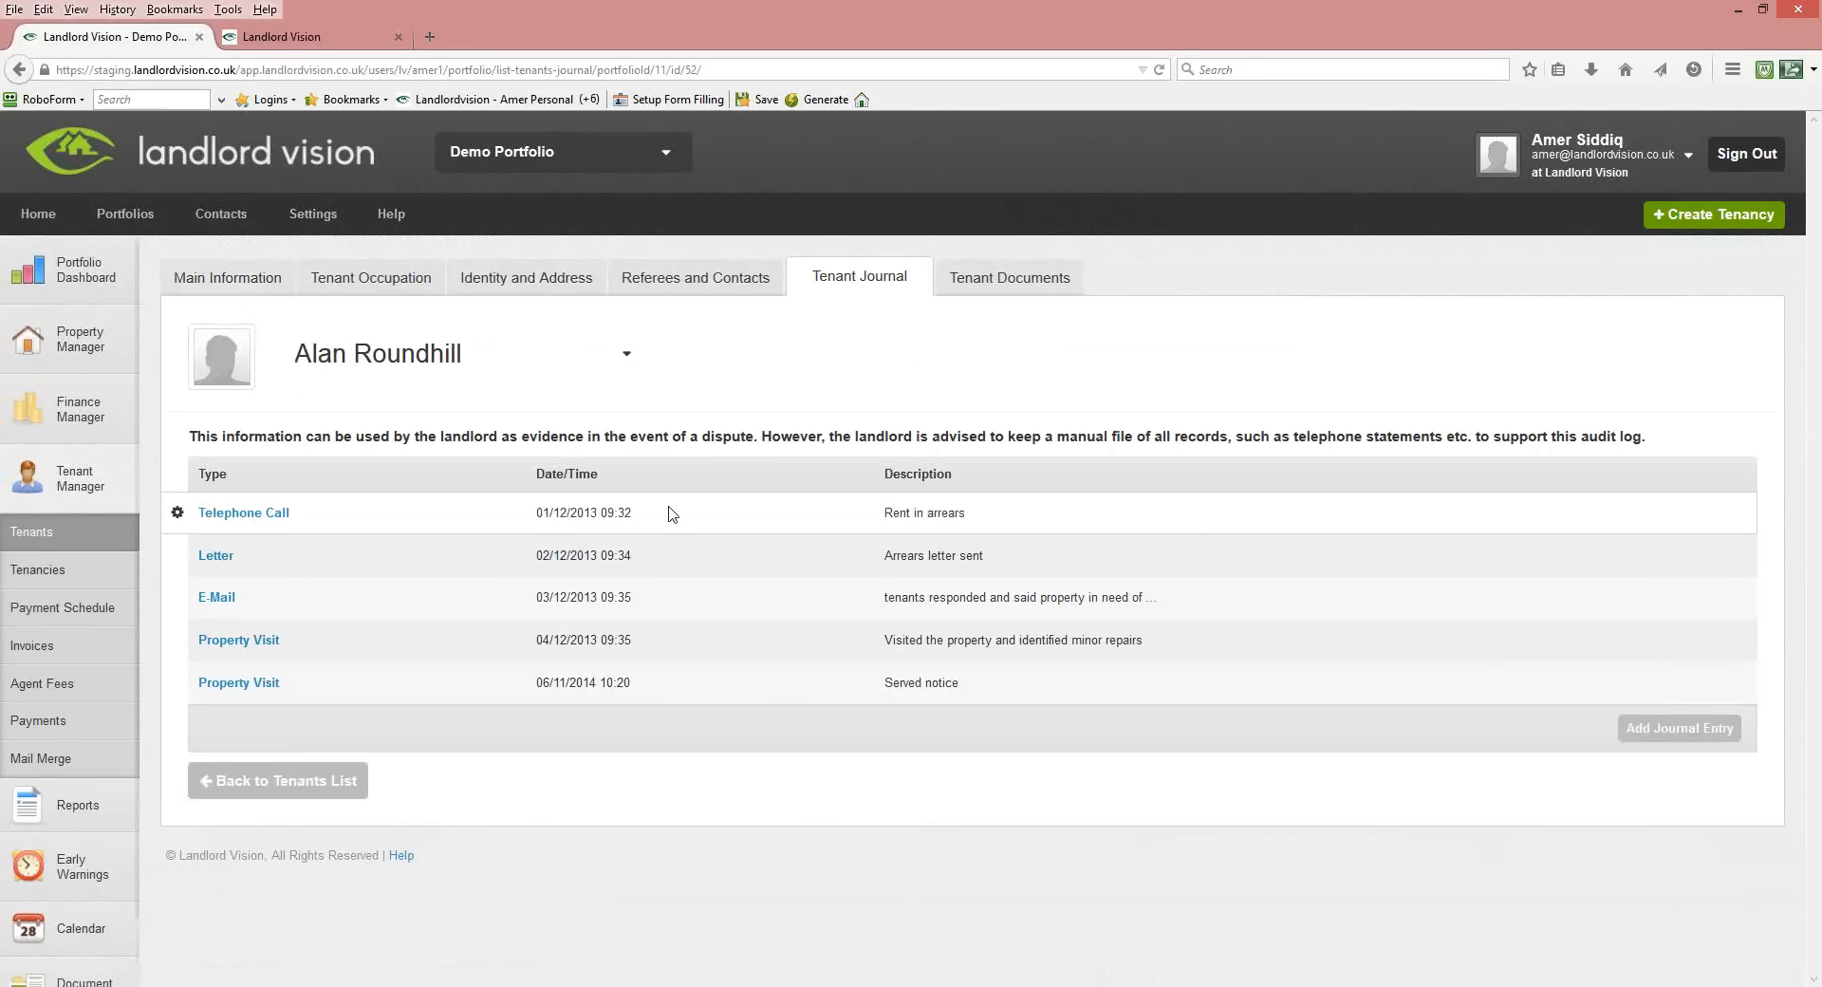
click(245, 683)
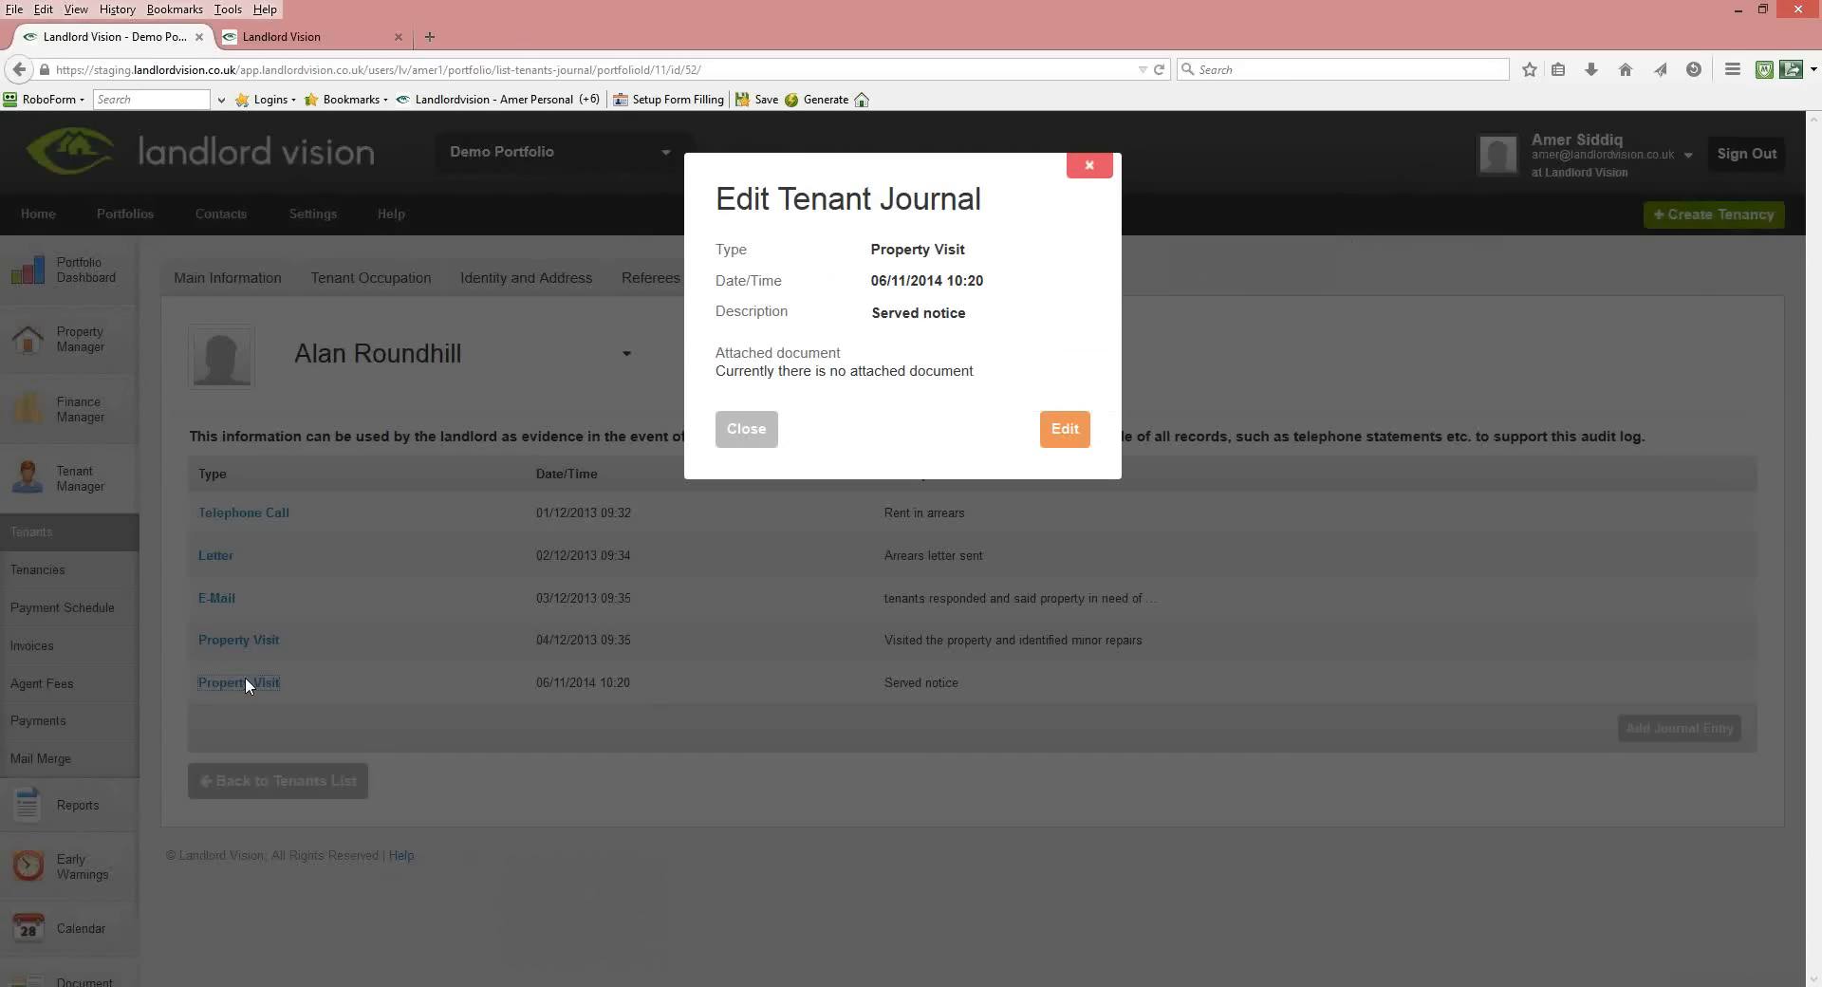
click(1065, 429)
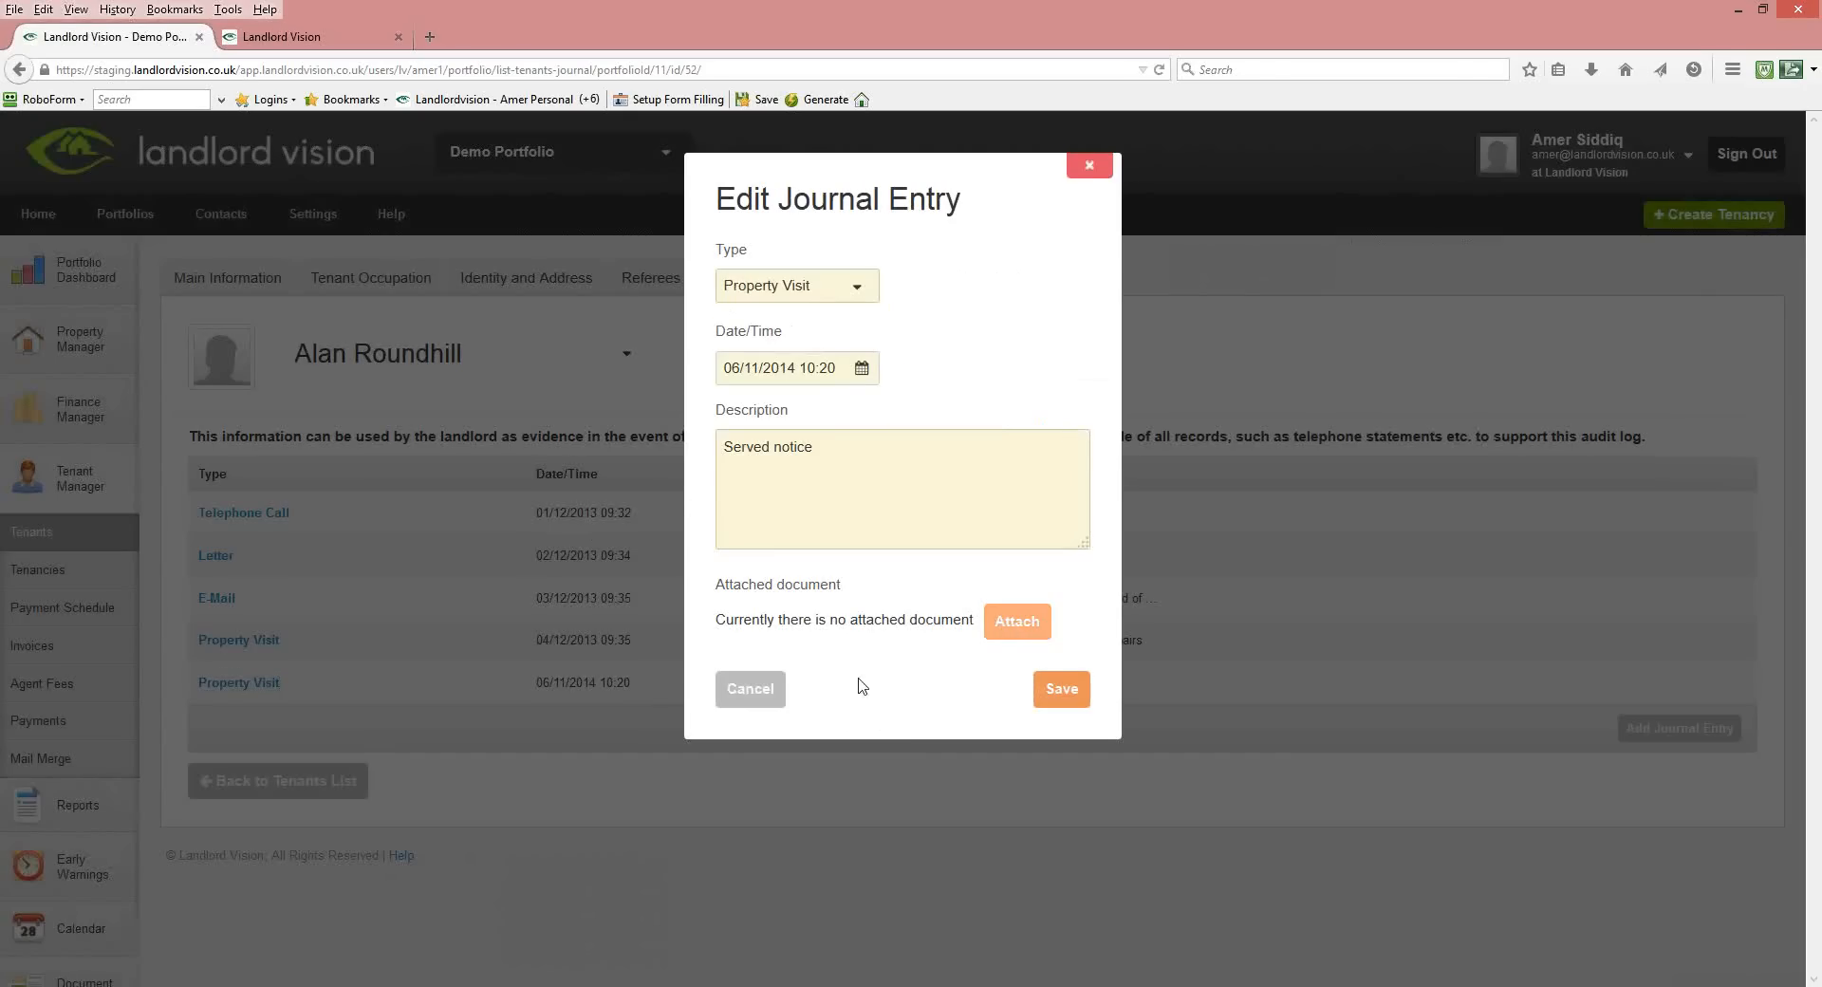
click(764, 696)
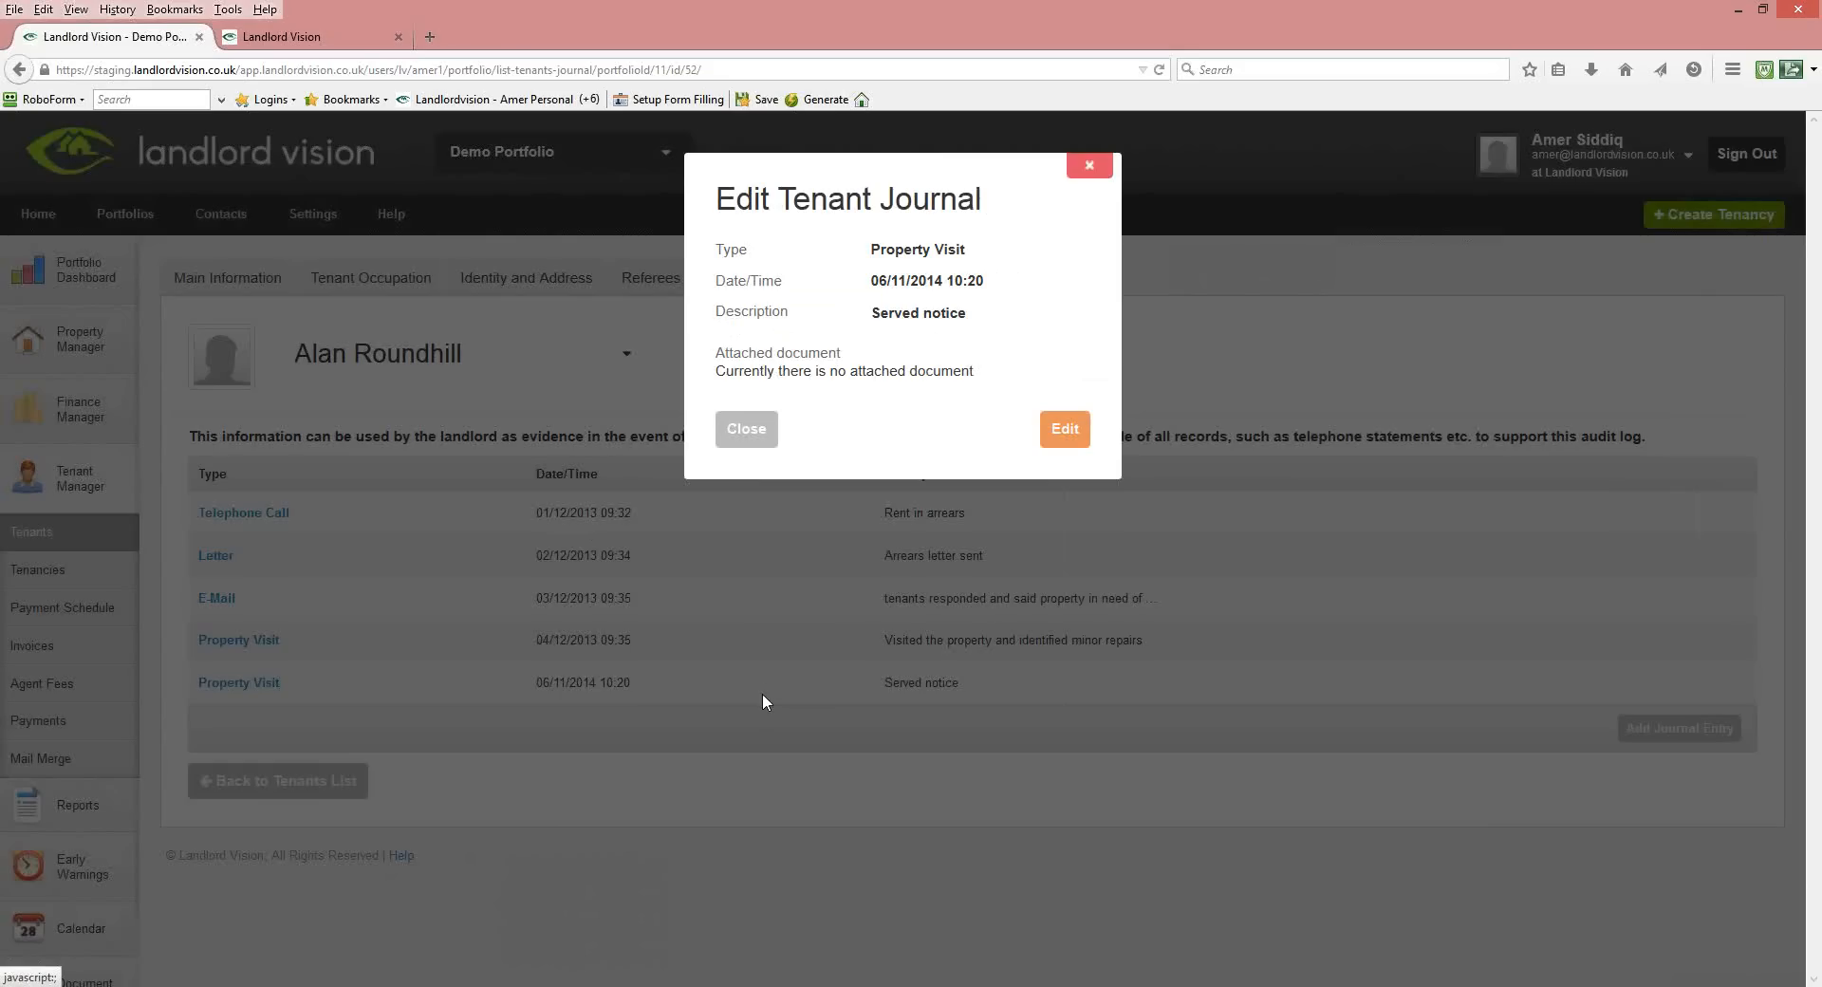
click(750, 433)
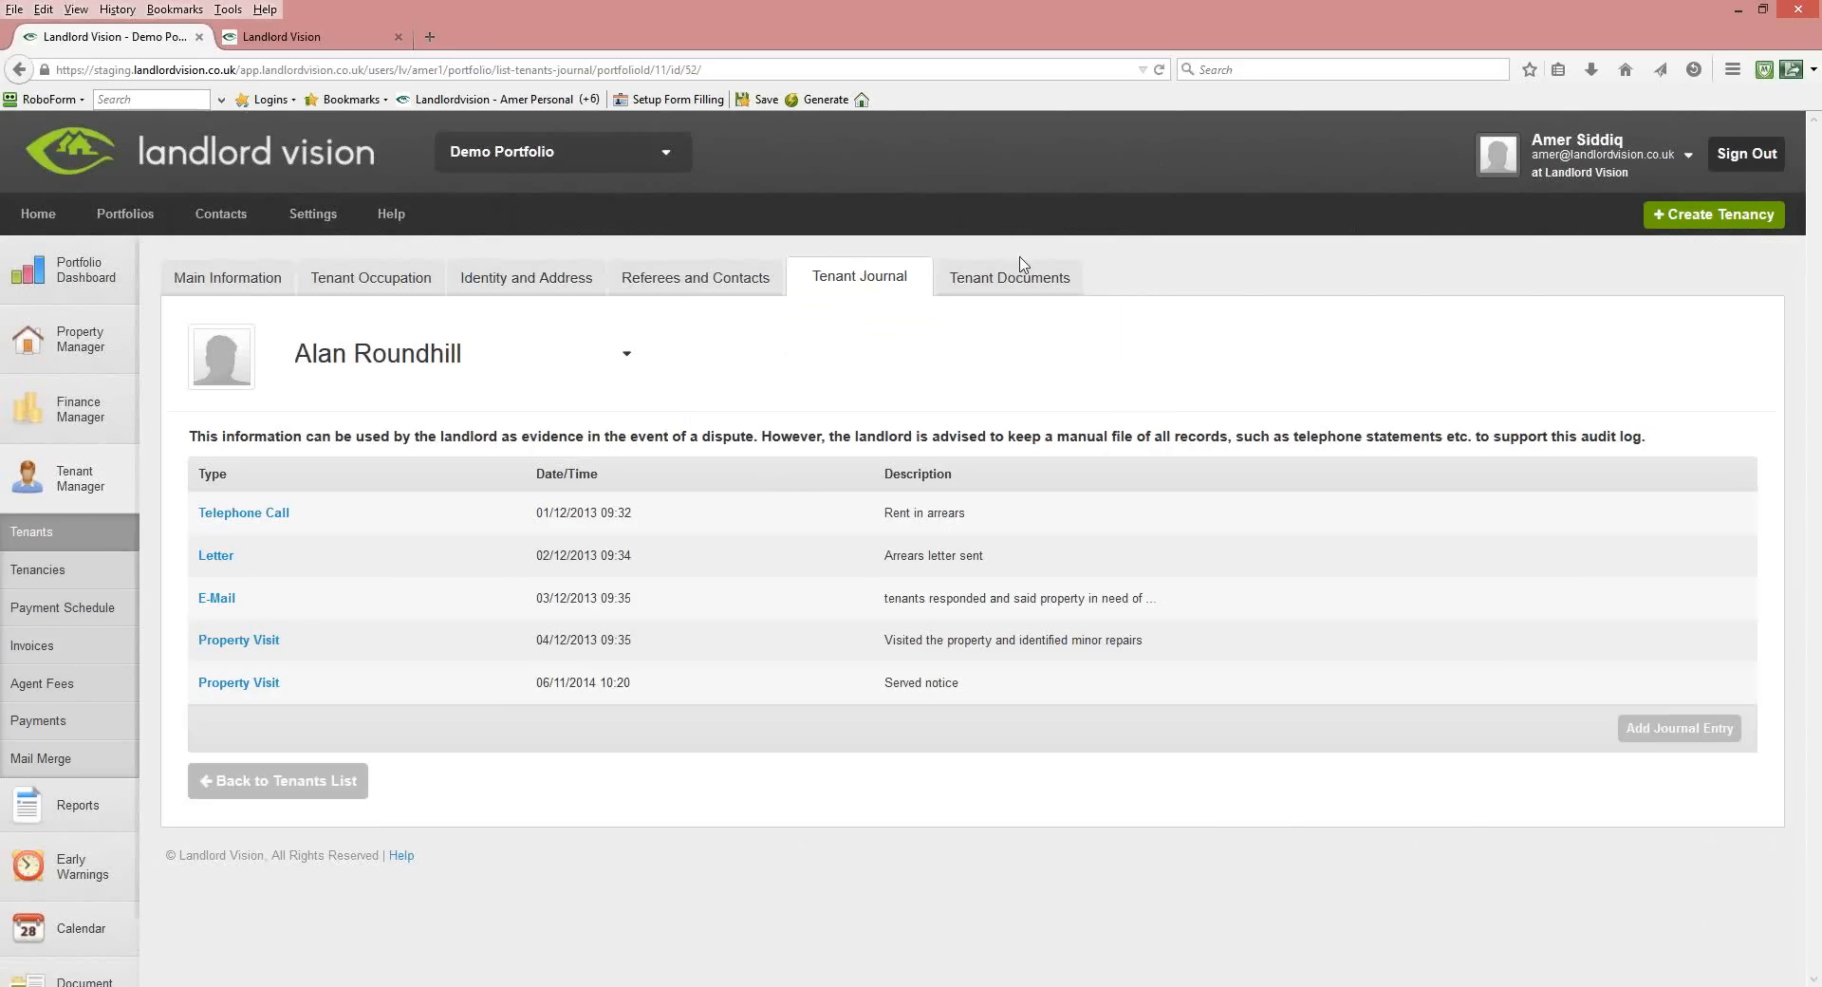
click(987, 294)
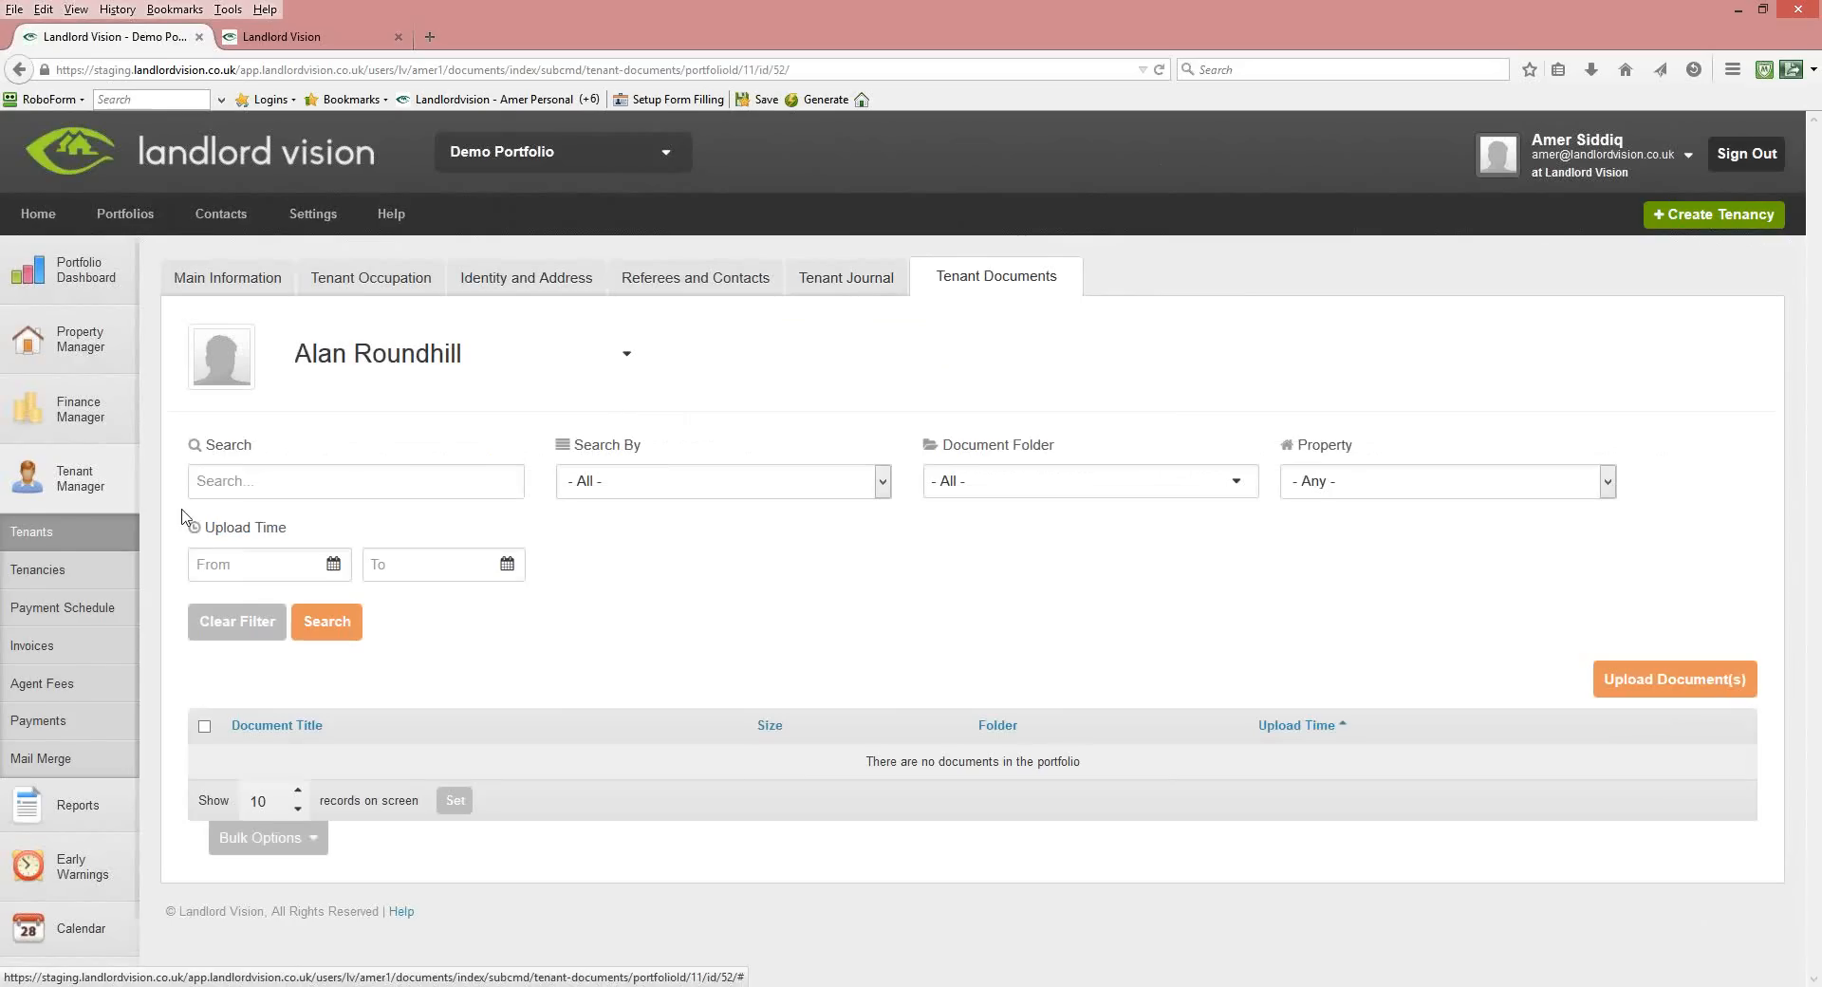
Open the Delphfields Lane tenancy from the tenancies list and review its main details, payments, rolling tenancy, early warning and invoice settings.
click(45, 573)
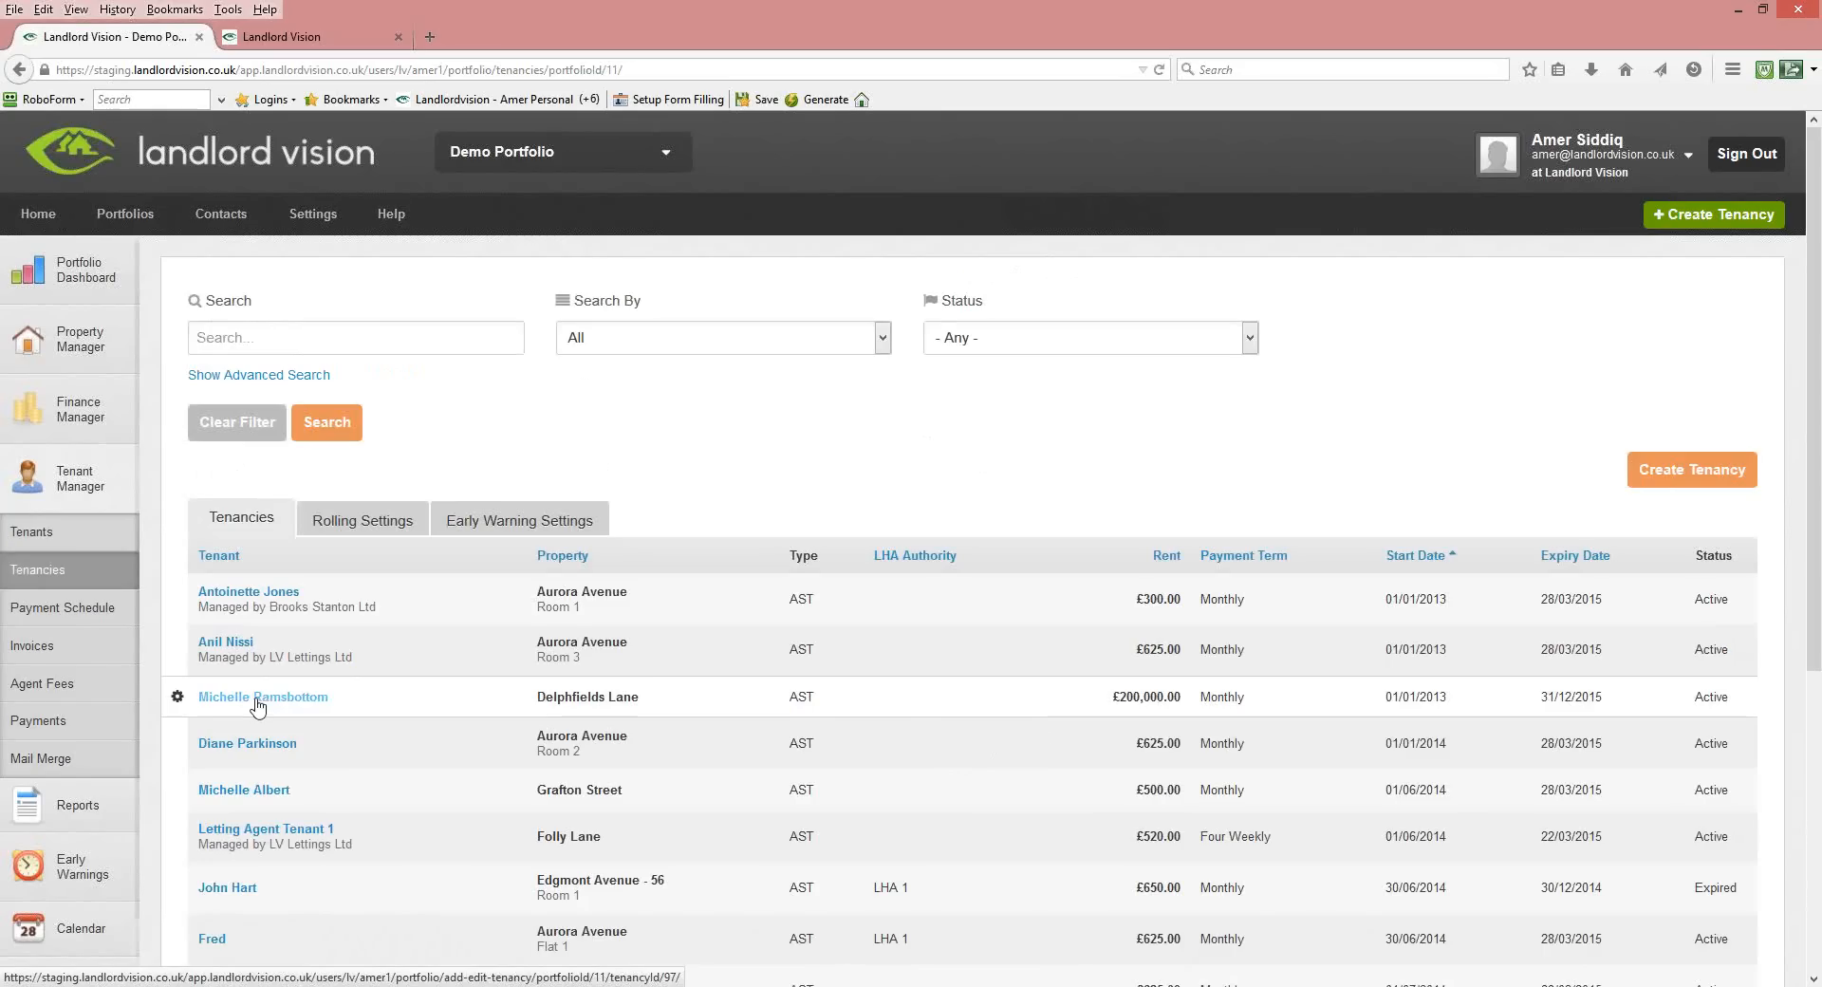
click(178, 698)
click(206, 723)
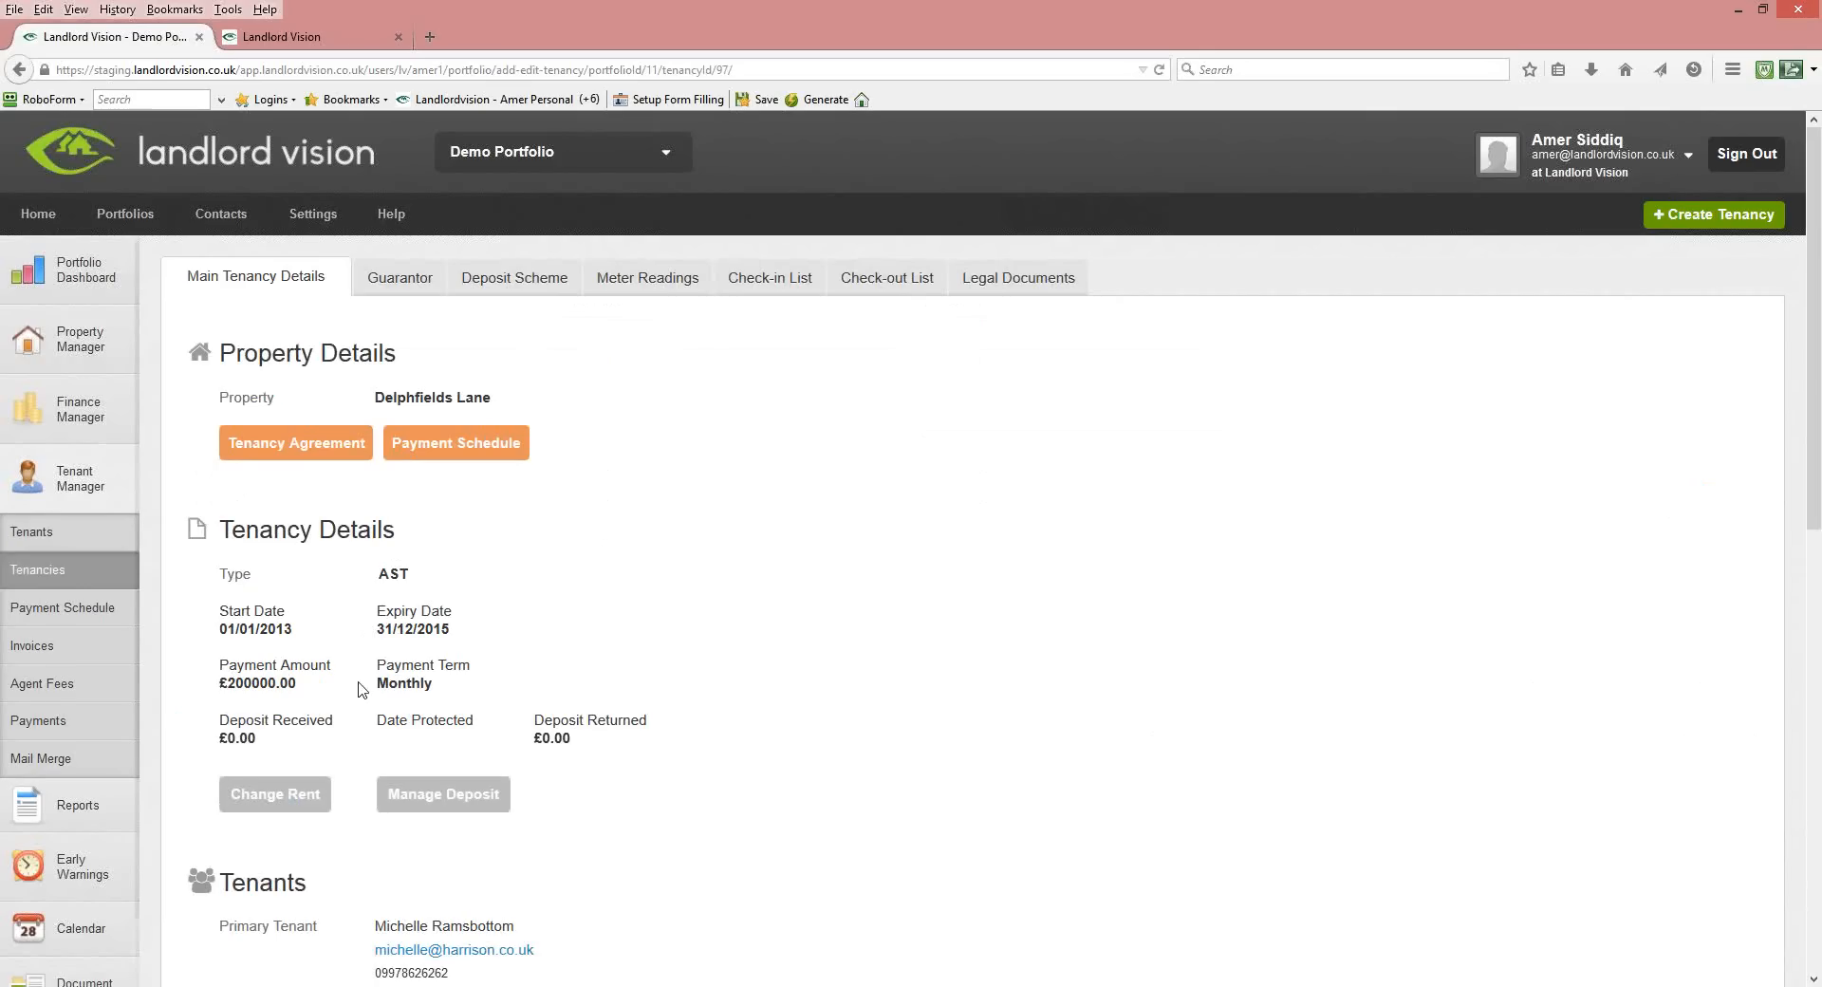
scroll(652, 781, down, 5)
scroll(652, 780, down, 4)
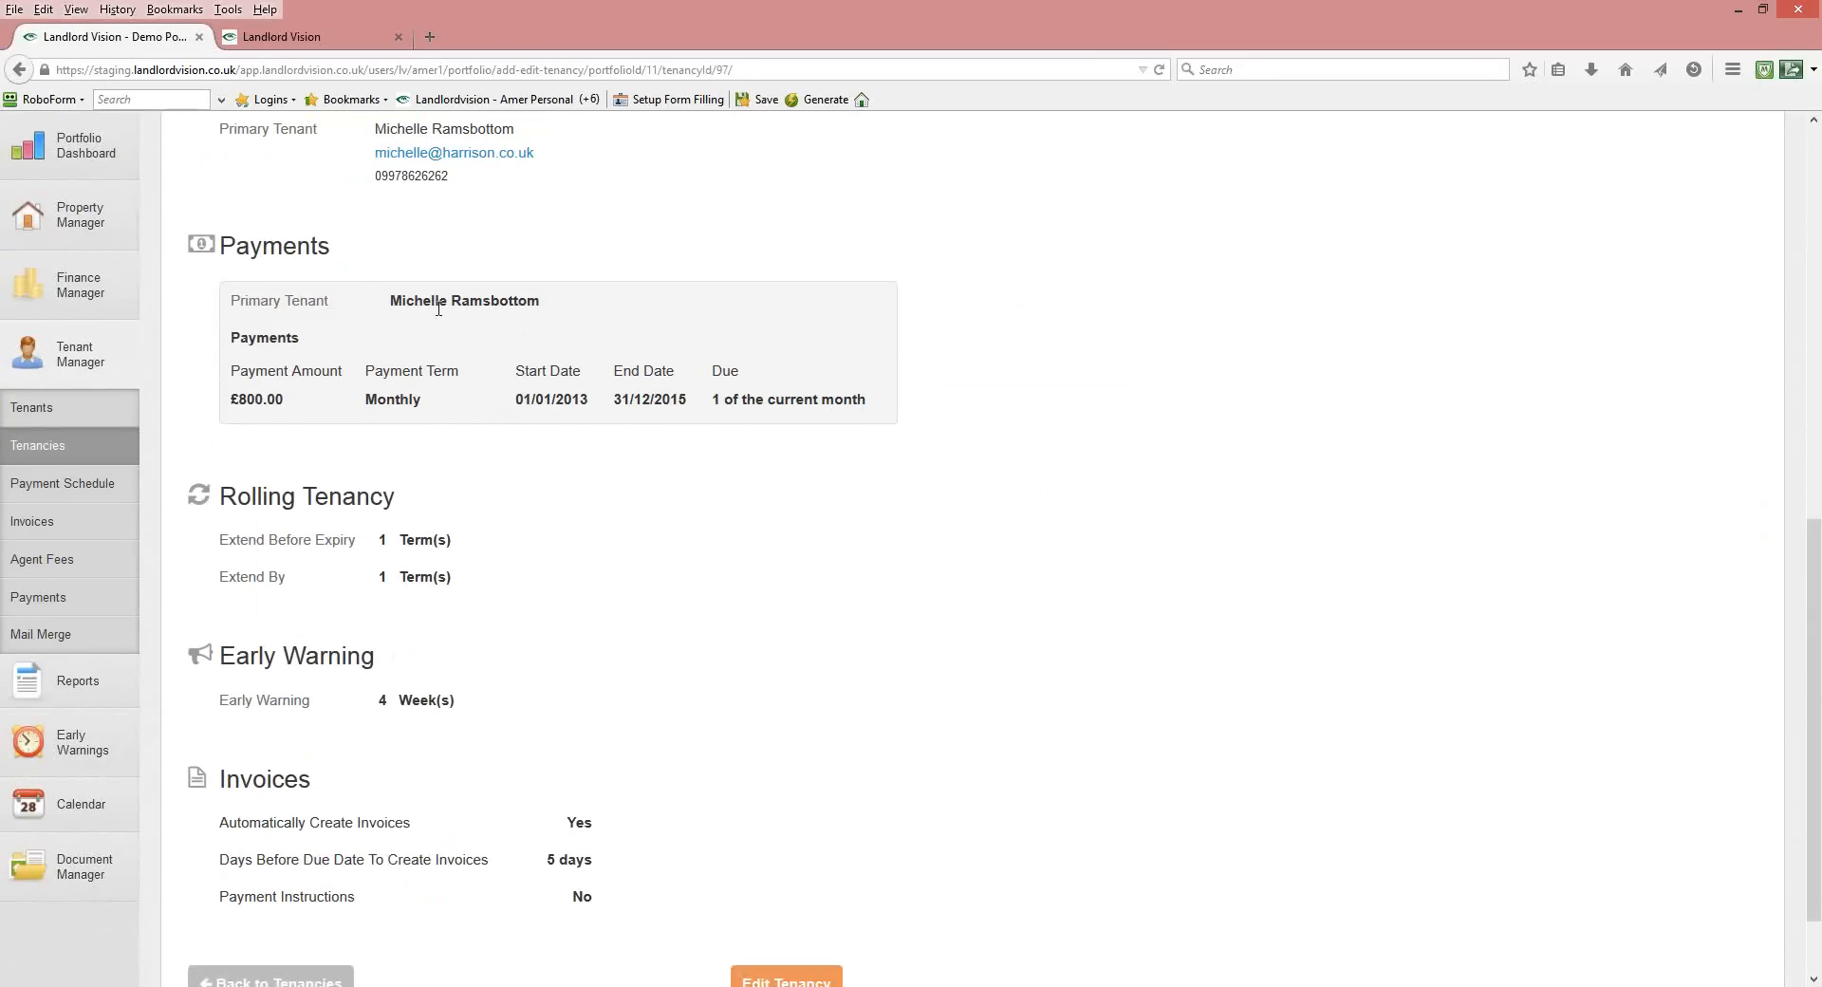
scroll(1820, 615, down, 2)
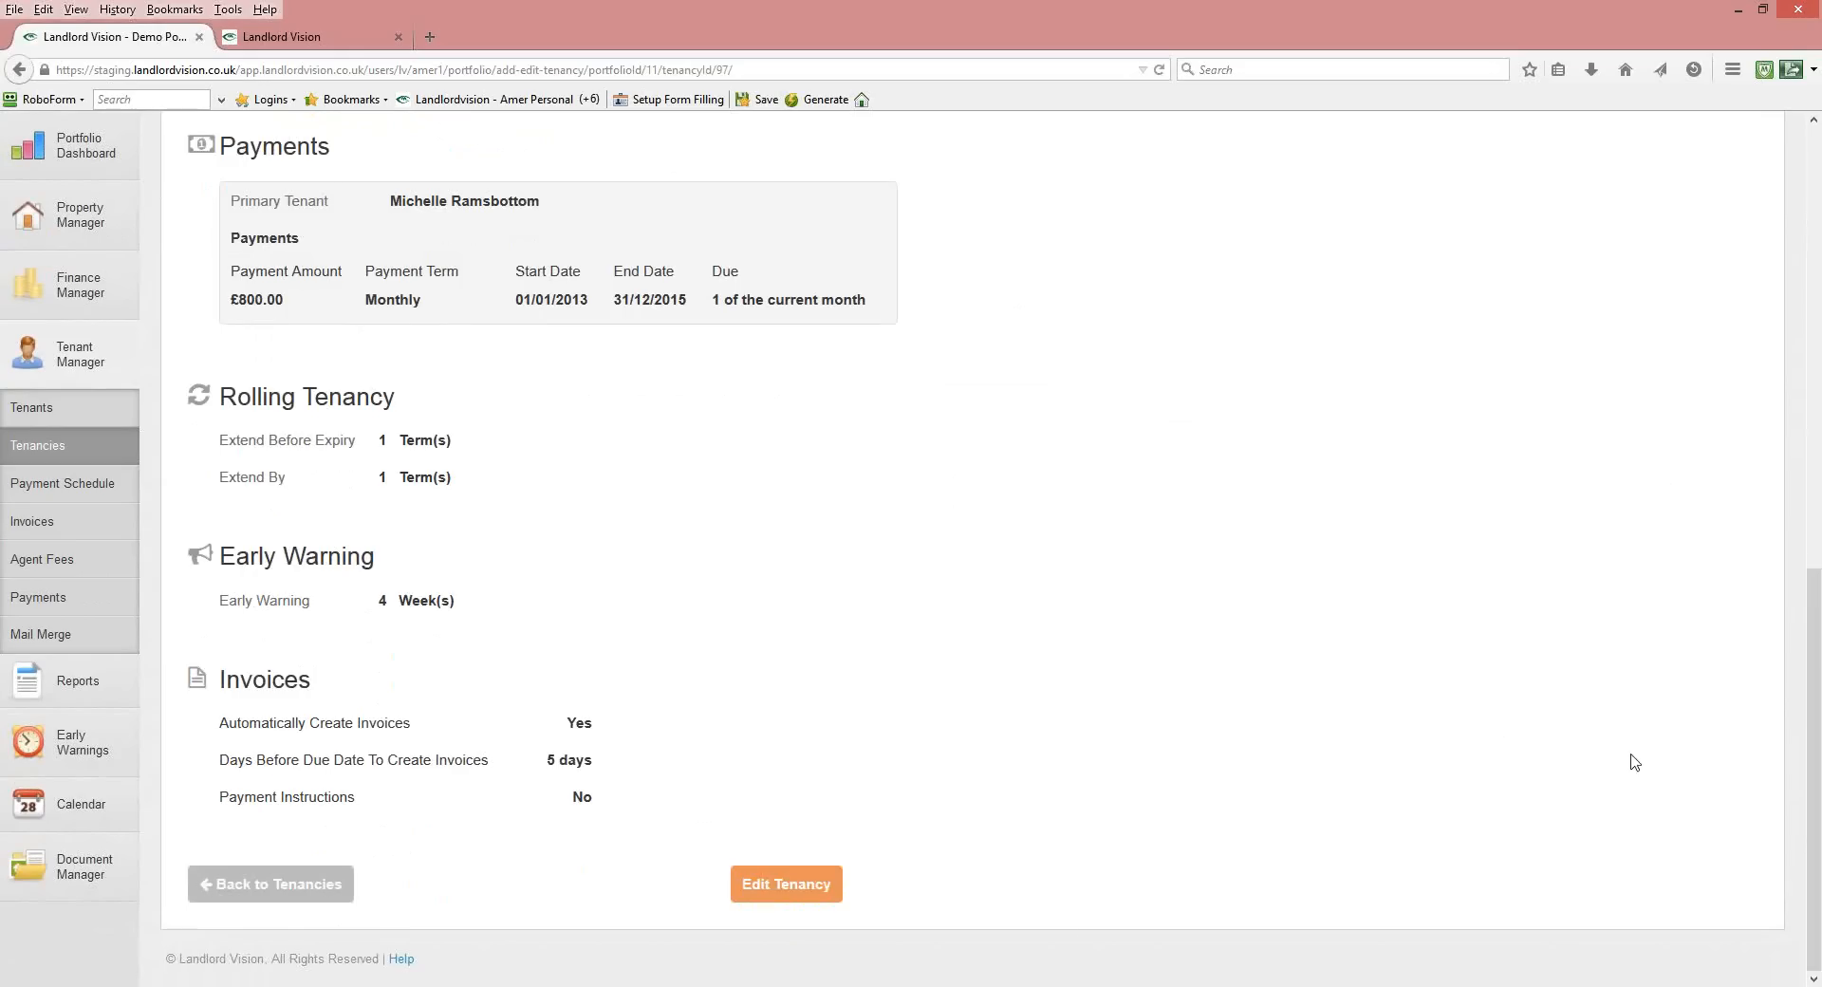
Review the edit form of the Delphfields Lane tenancy, reveal its letting agent options, and leave without saving.
click(783, 894)
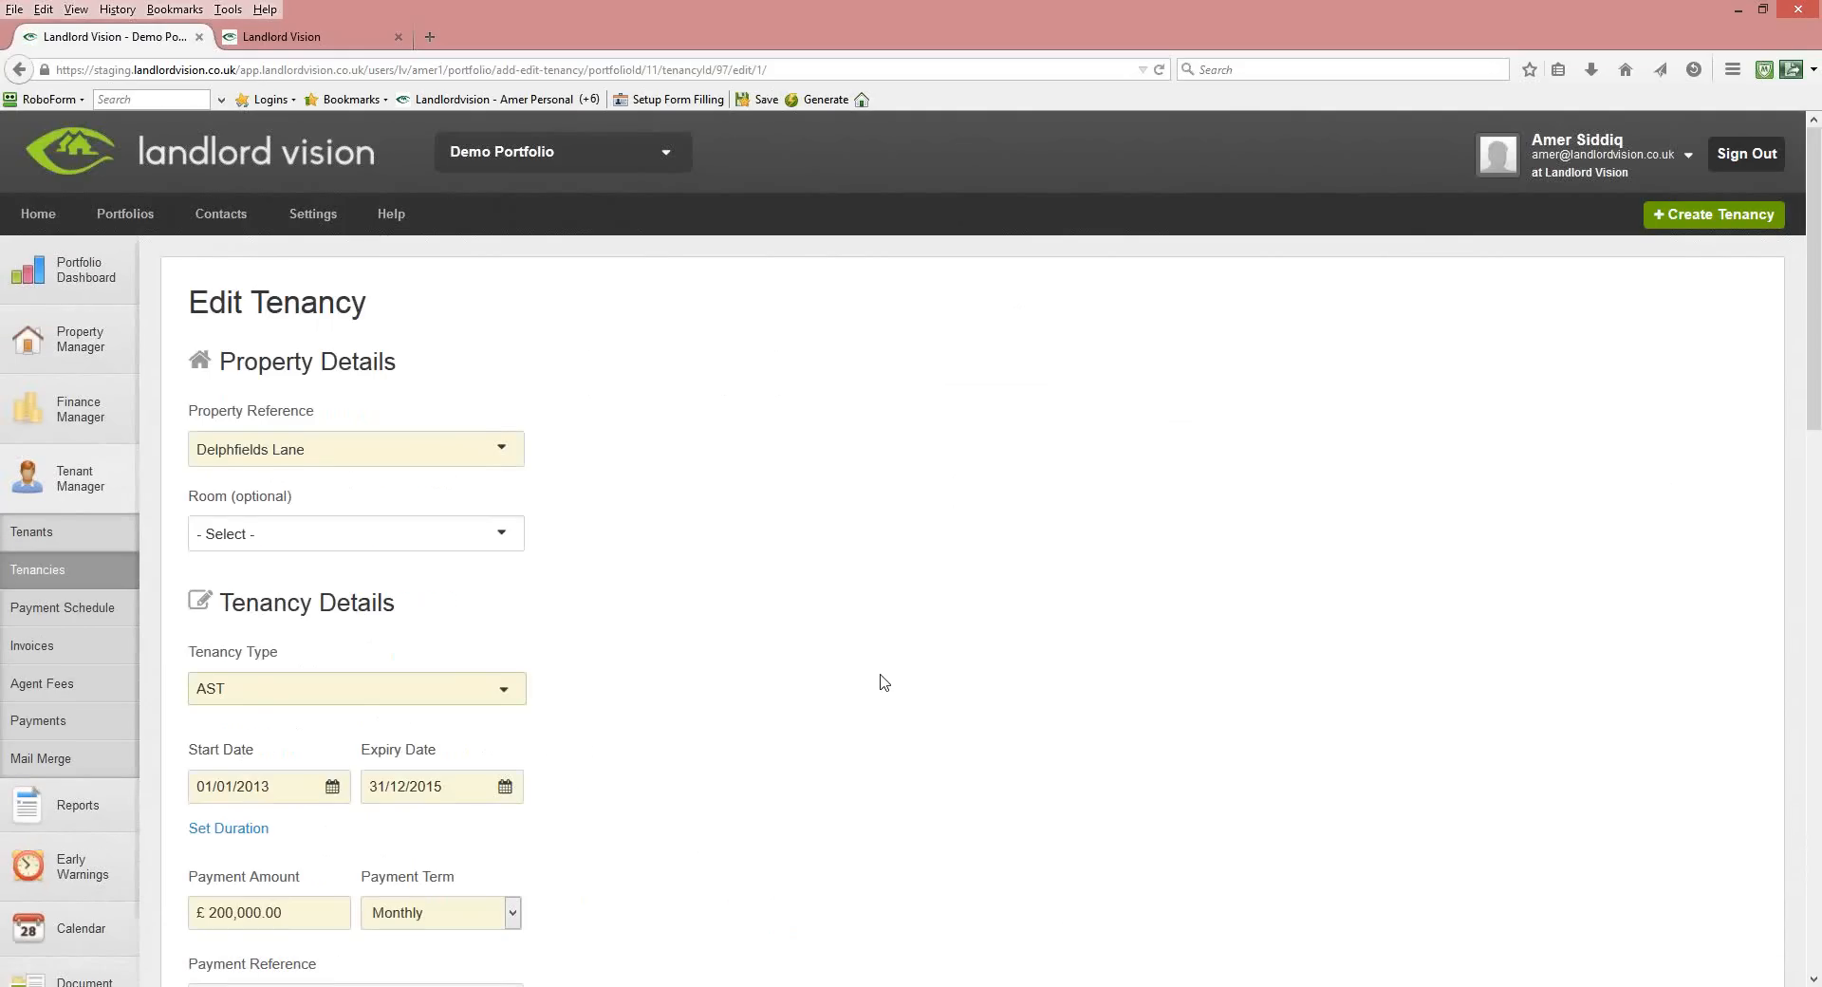
scroll(884, 683, down, 10)
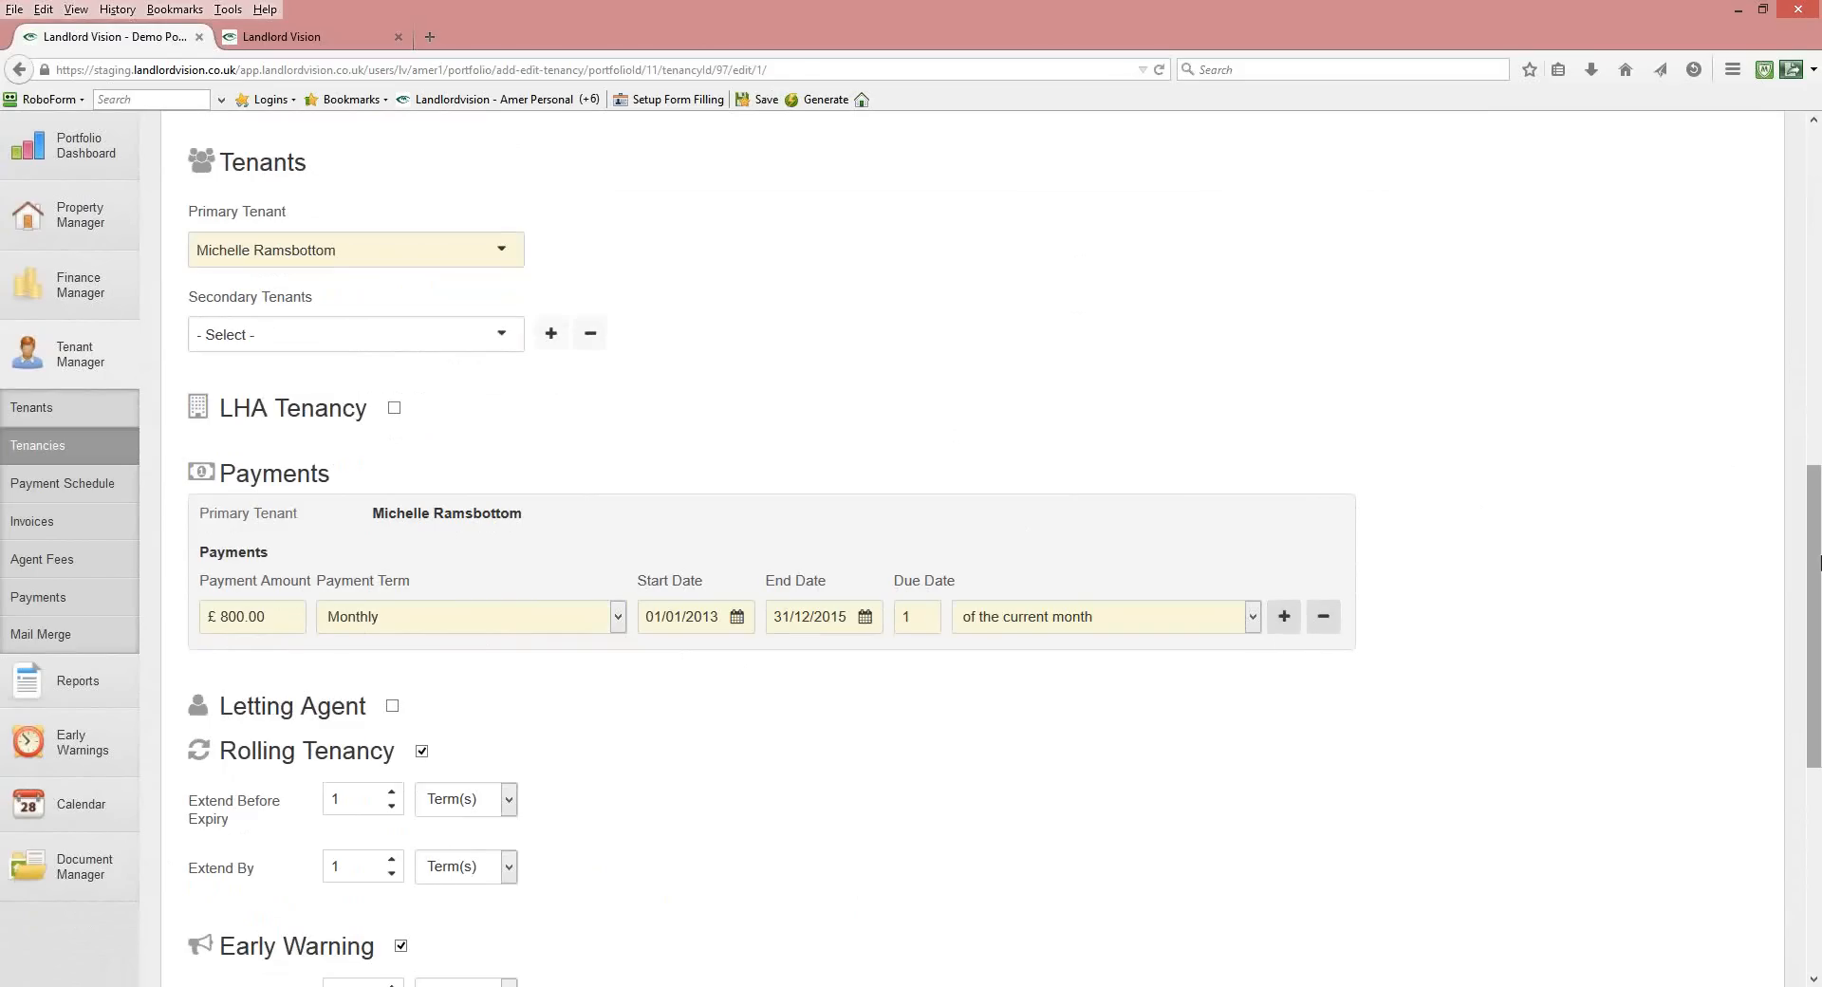
drag(1814, 514, 1816, 696)
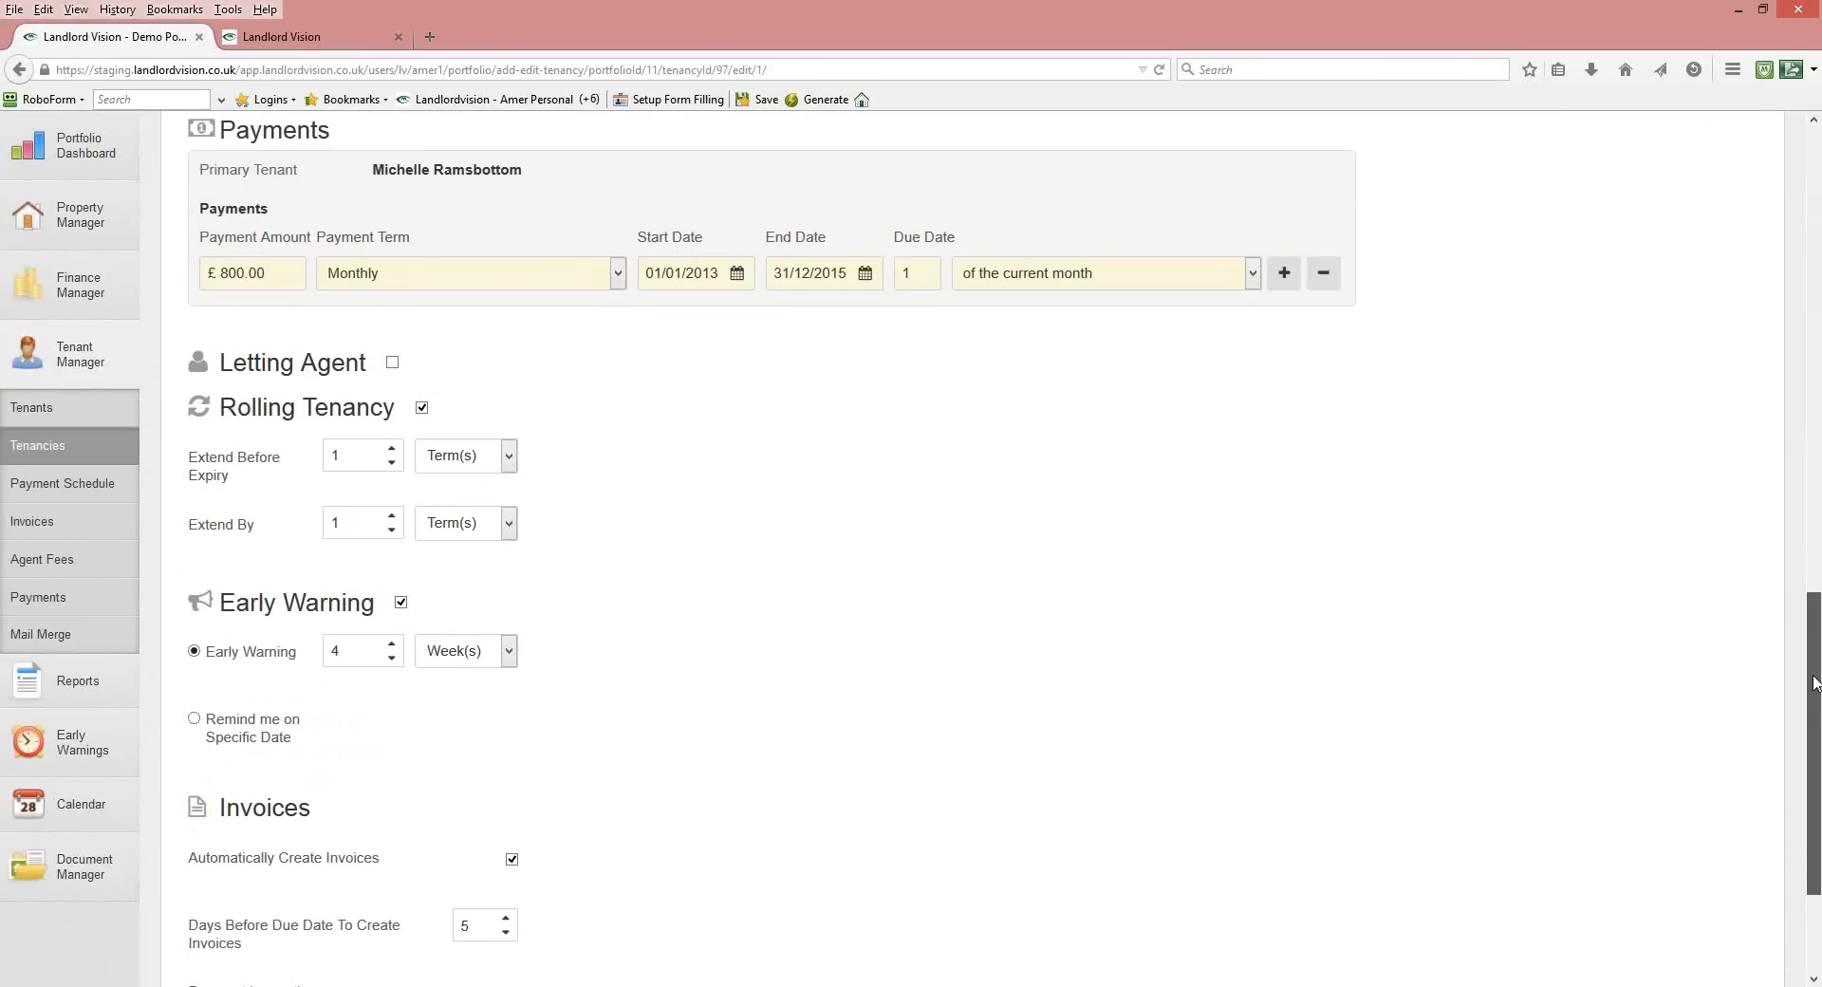
click(393, 386)
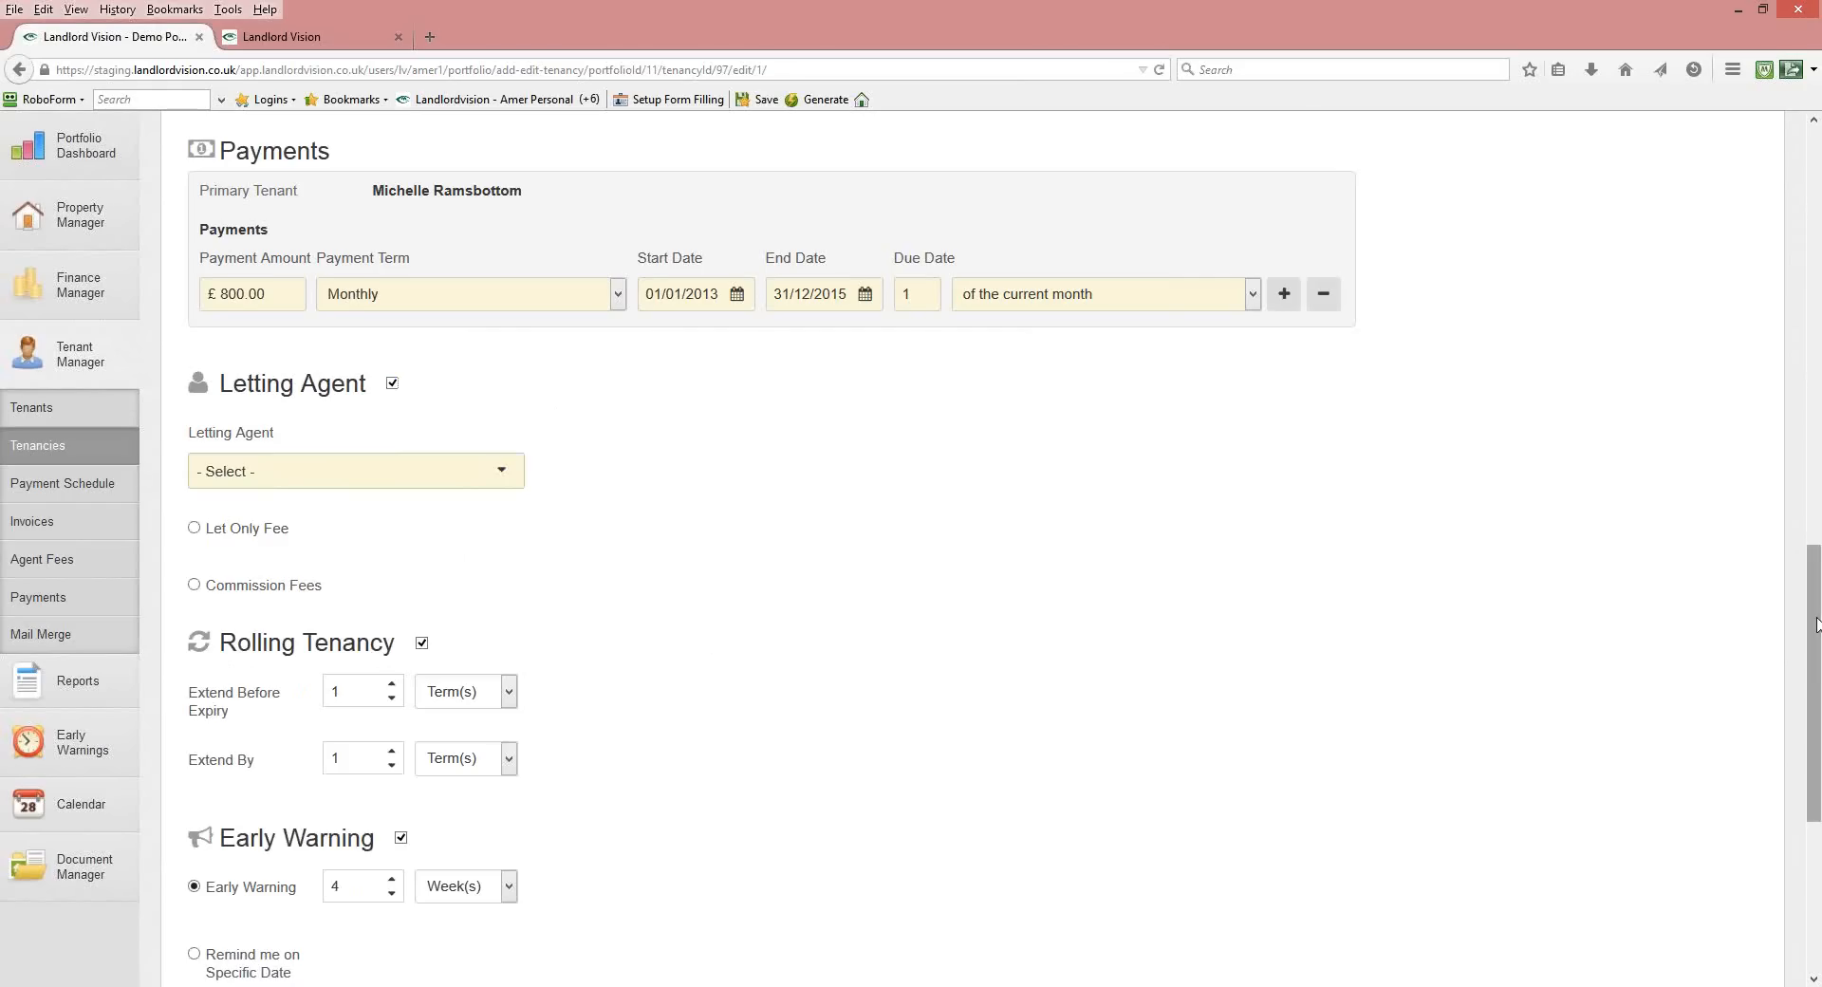
scroll(1816, 623, down, 5)
click(224, 885)
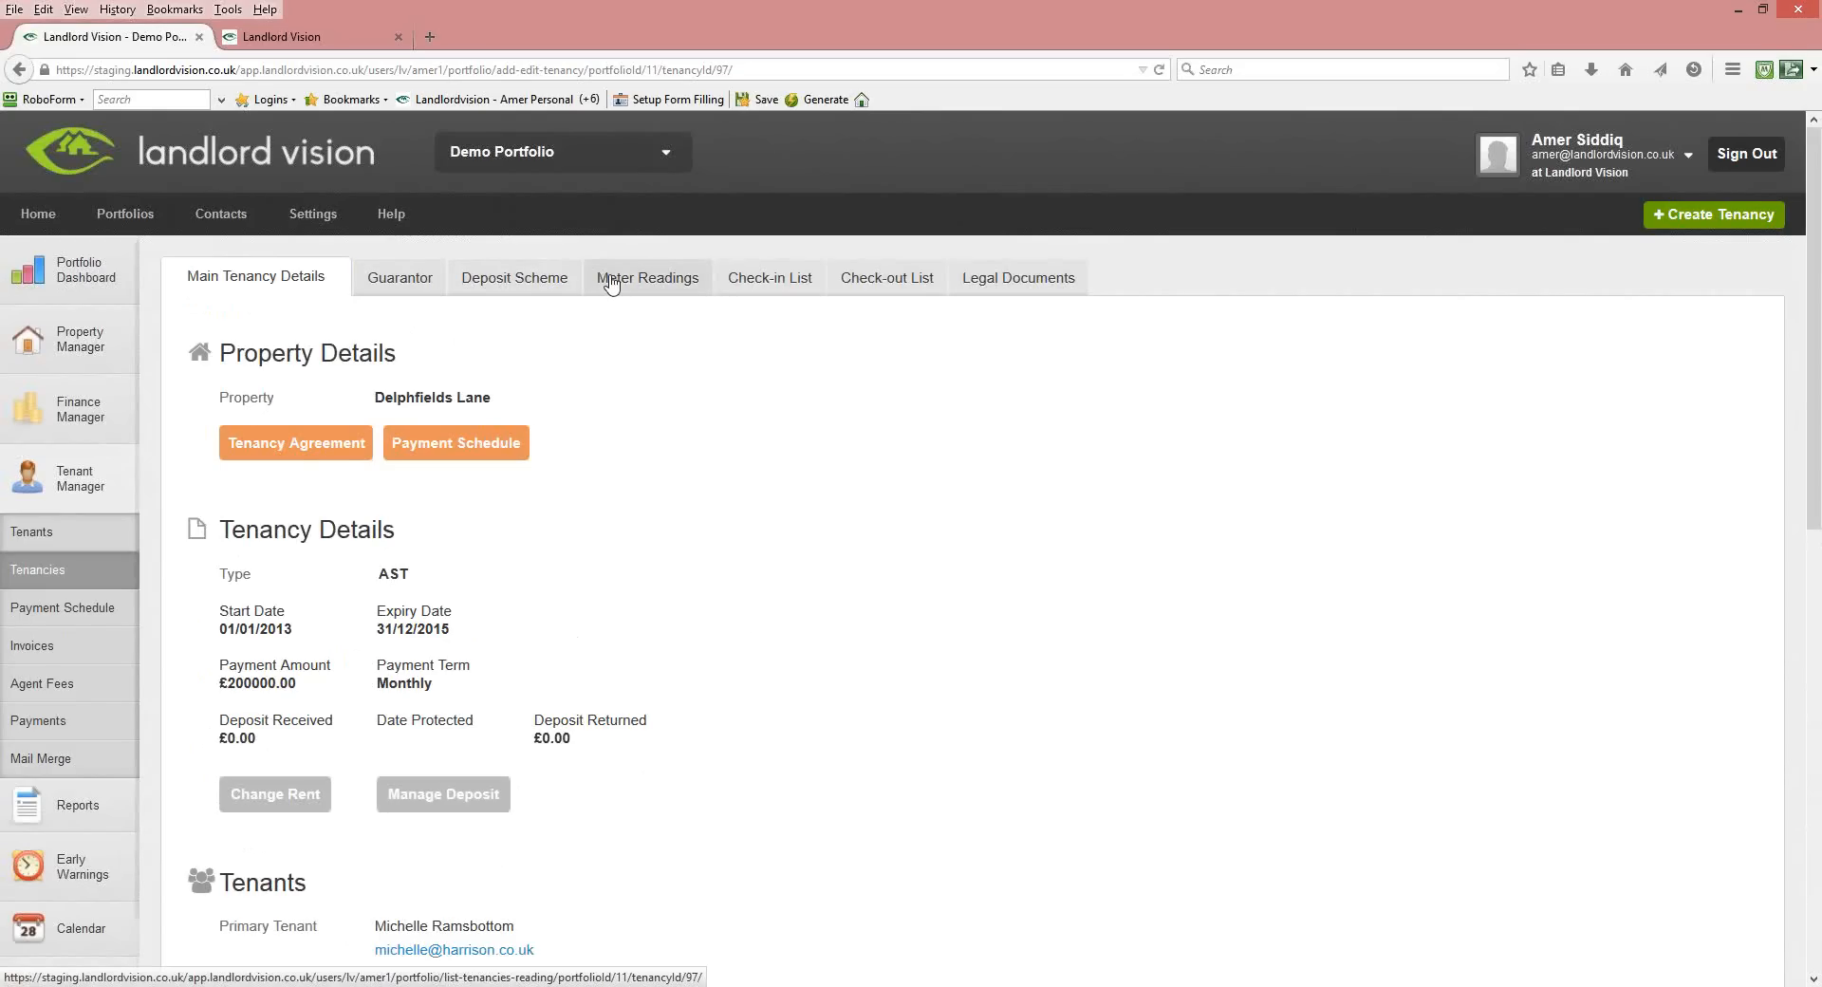
Generate the tenancy's Tenancy Agreement for England and Wales dated 04/02/2015, look it over, and return to the legal documents list.
click(999, 284)
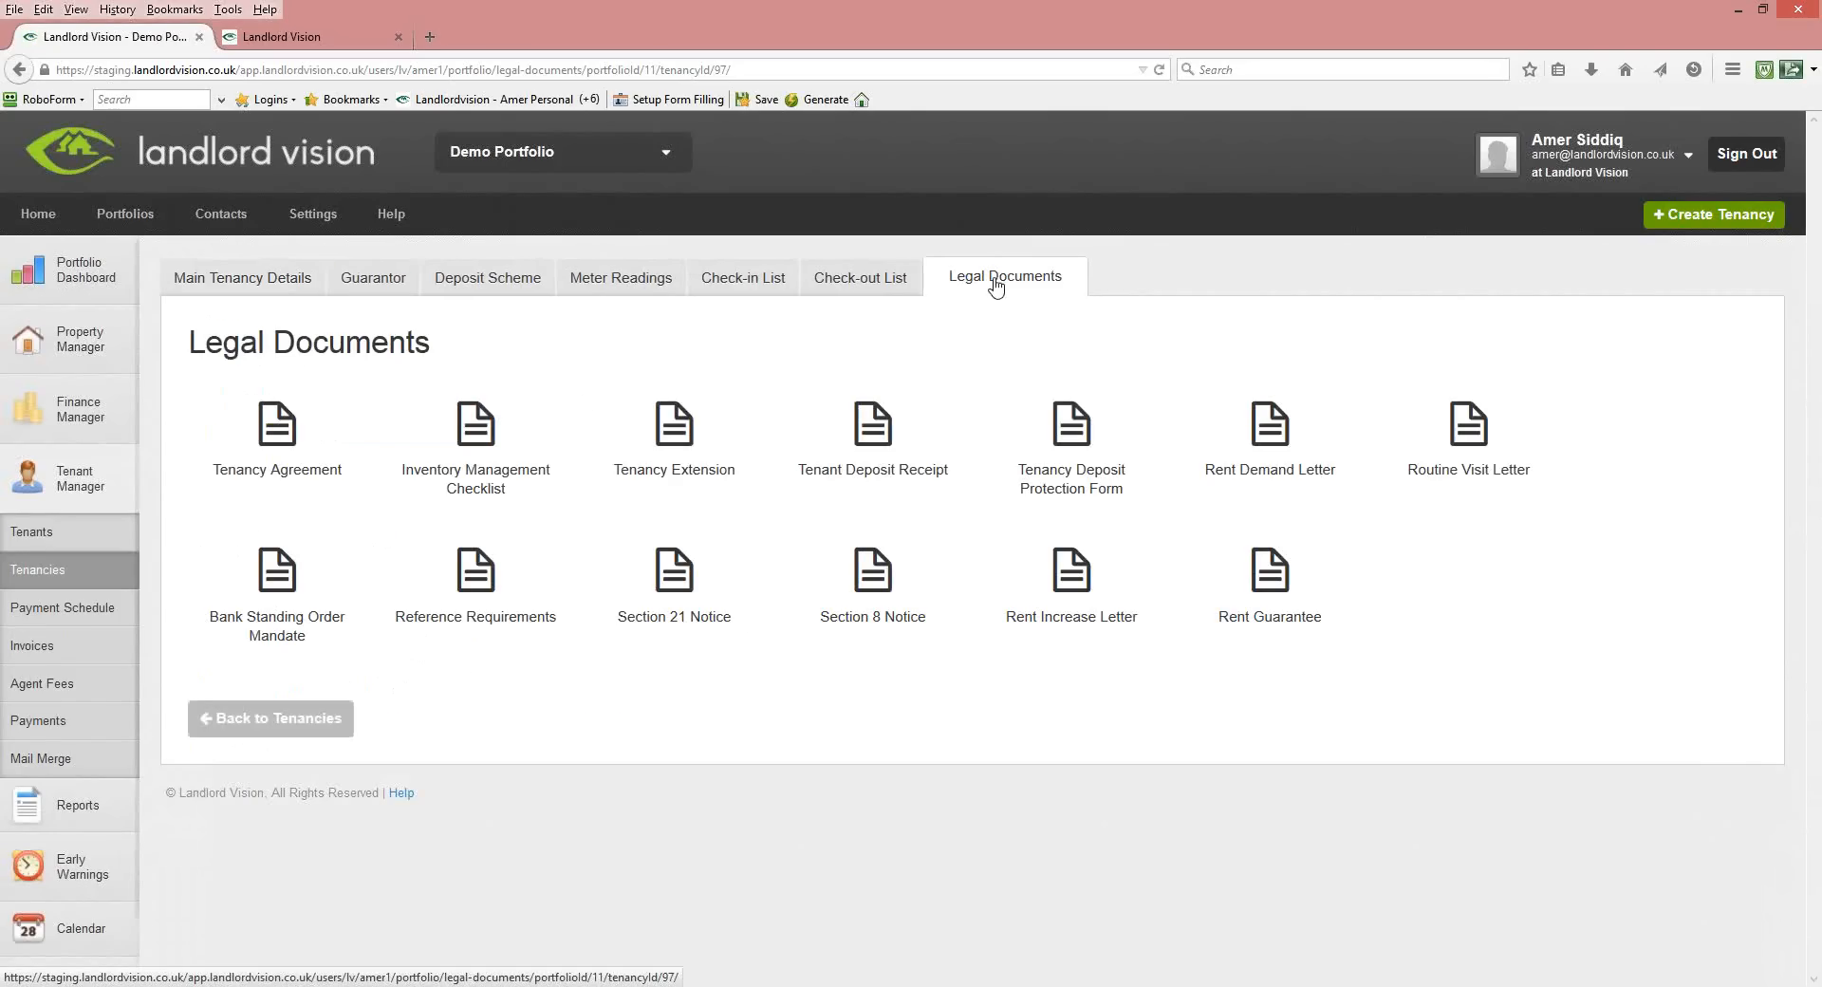
click(285, 439)
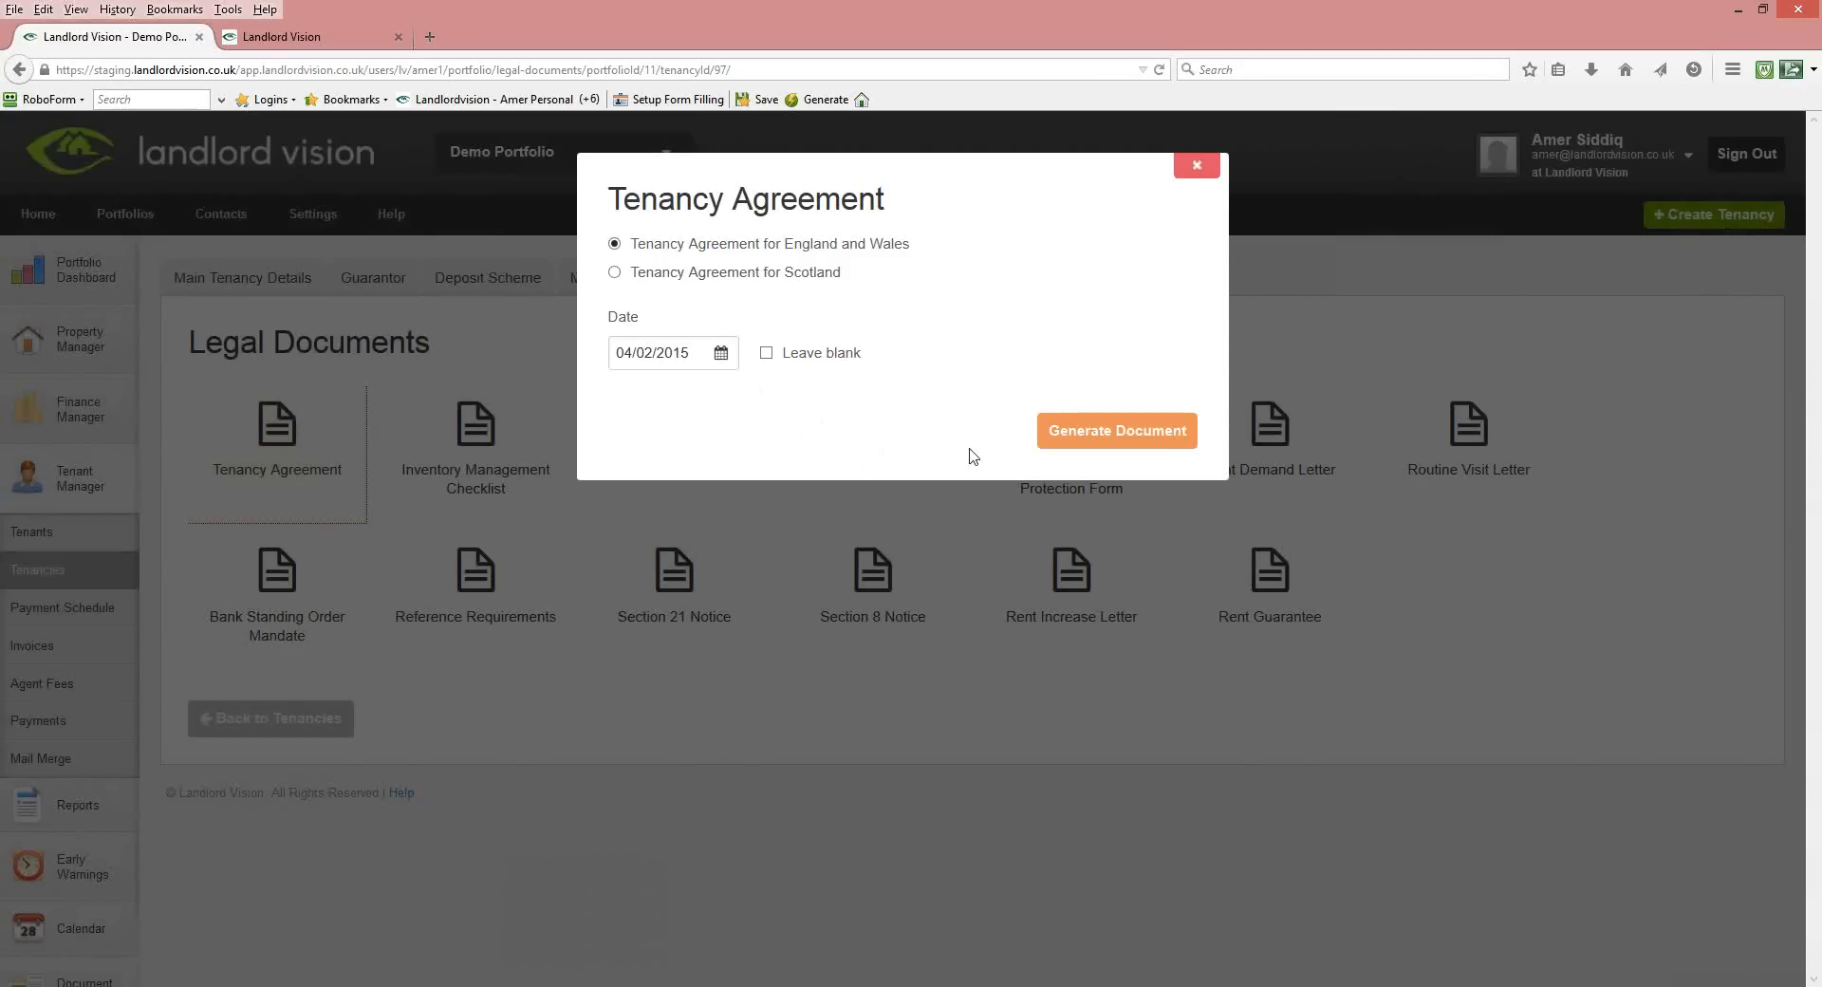
click(1095, 432)
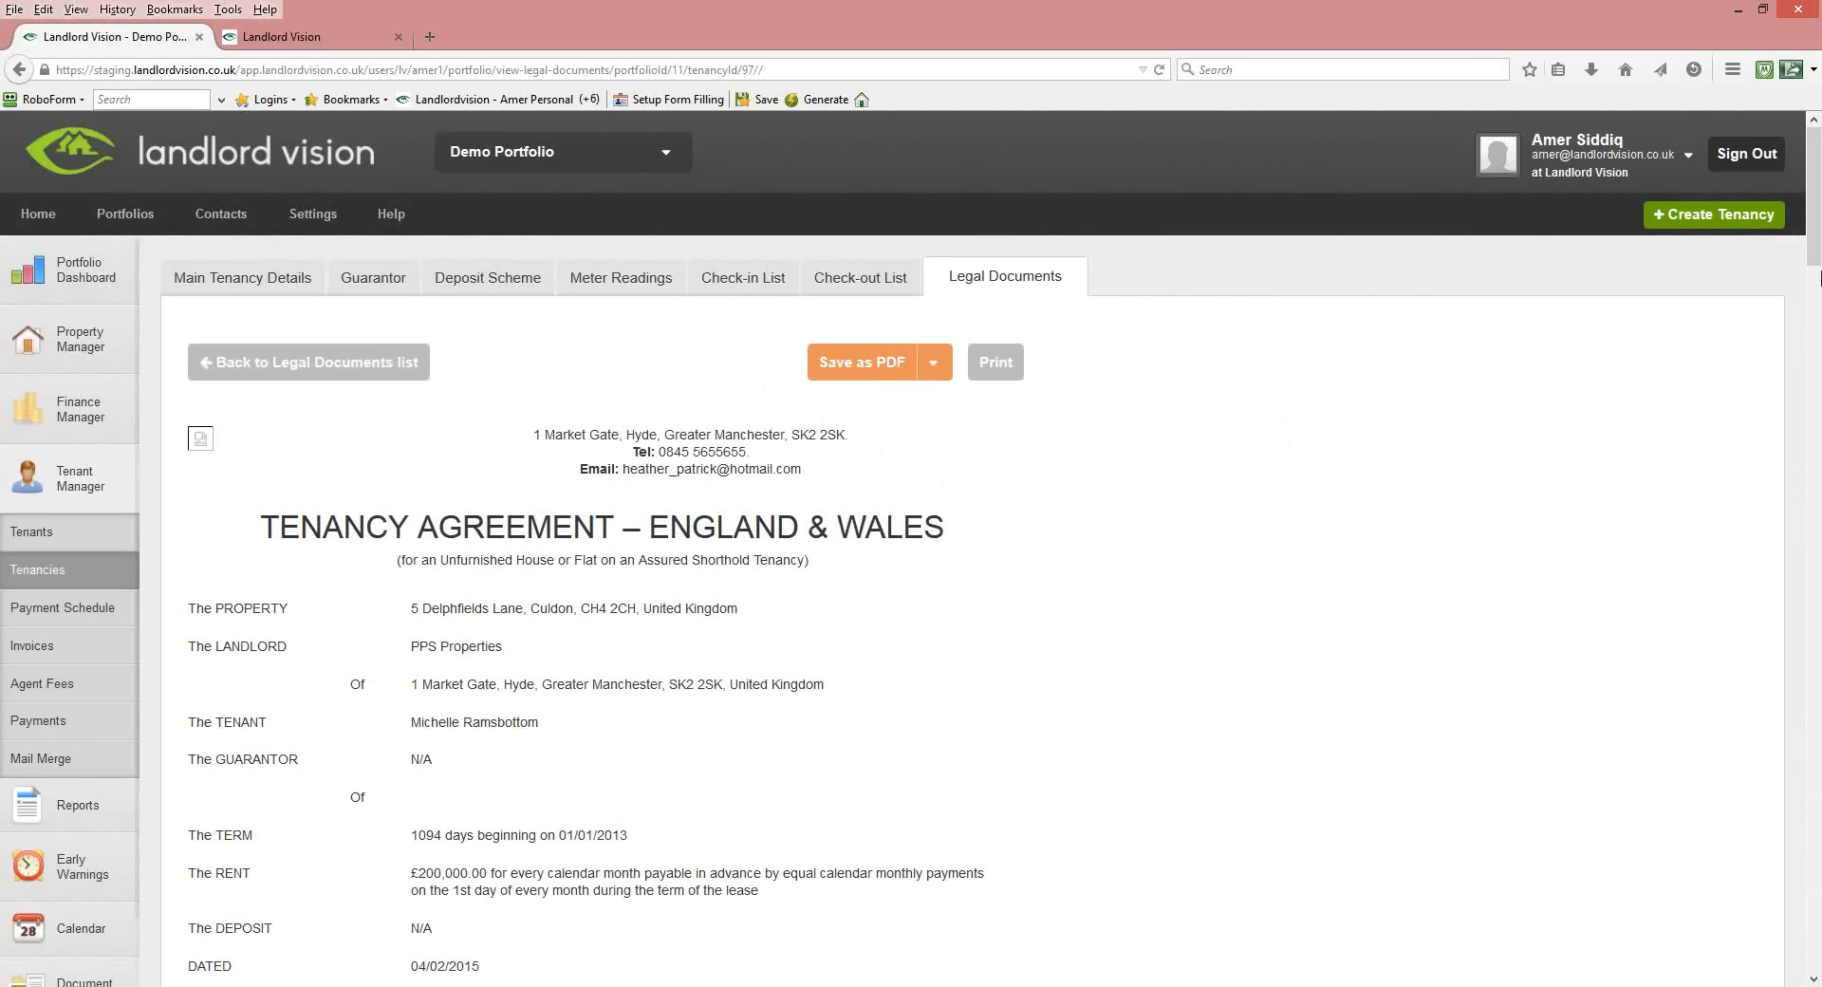
click(1816, 348)
mouse_move(1816, 348)
mouse_down()
mouse_move(1818, 950)
mouse_move(1813, 195)
mouse_up()
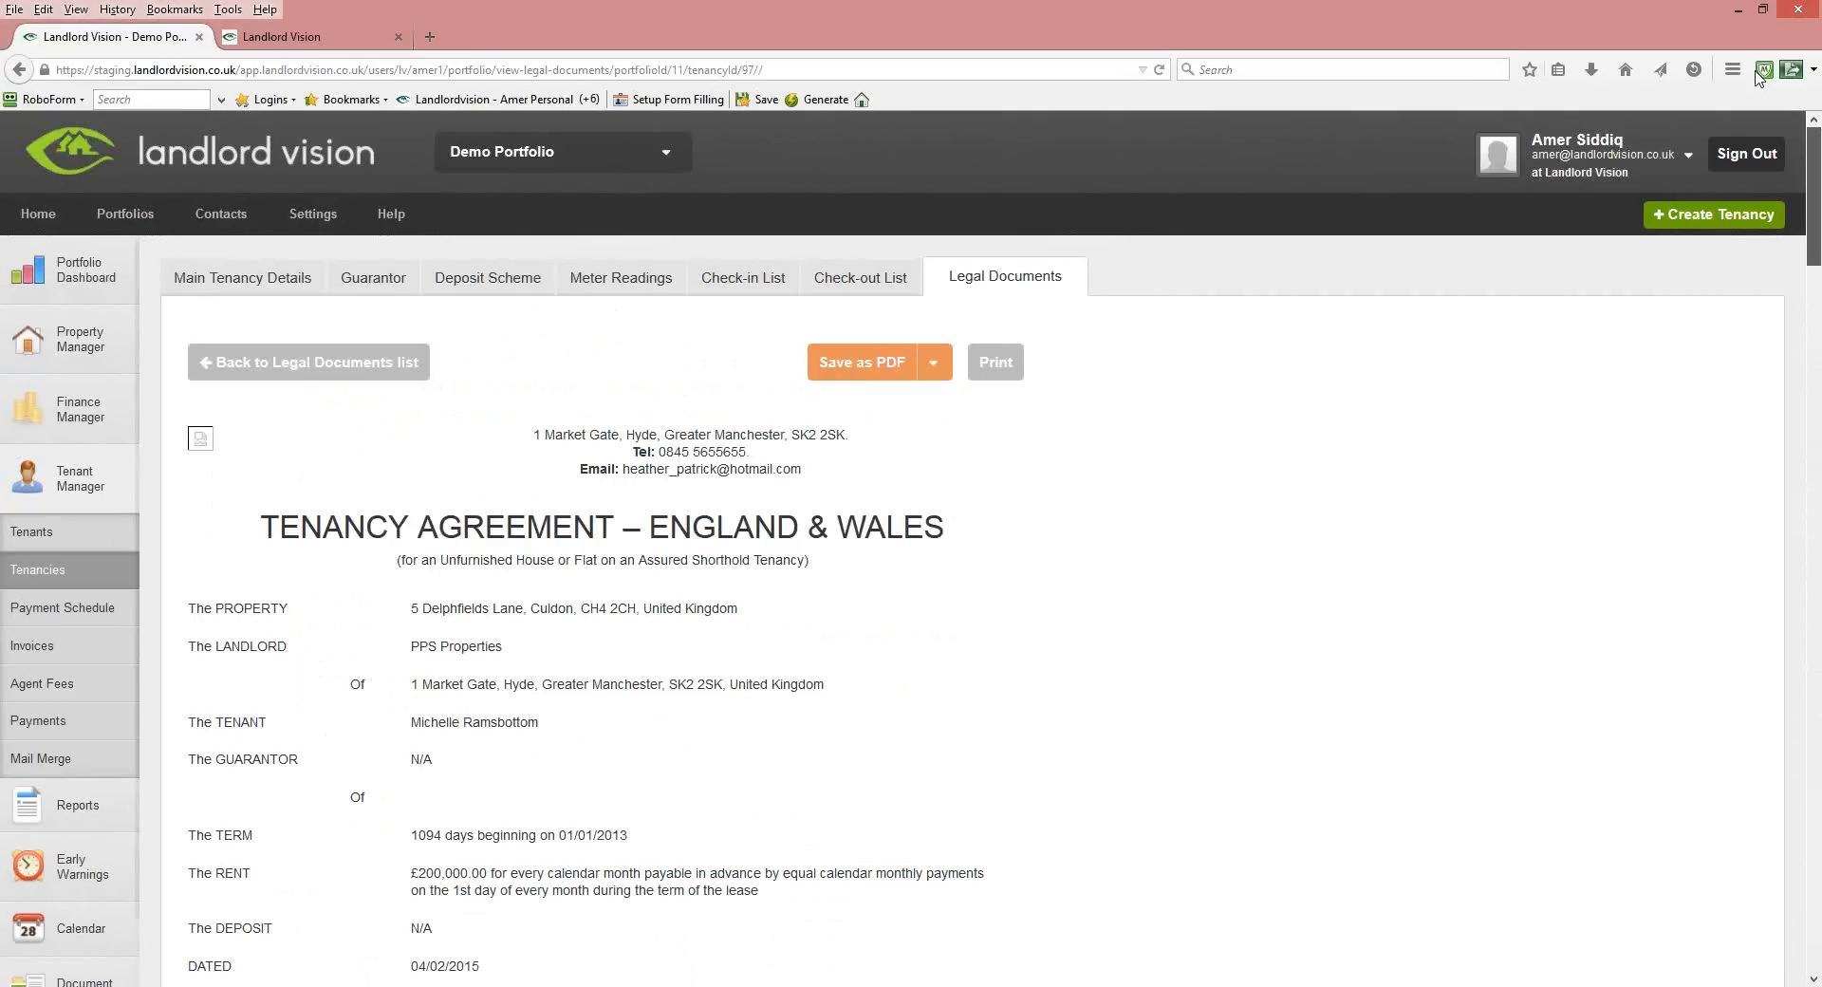
click(320, 365)
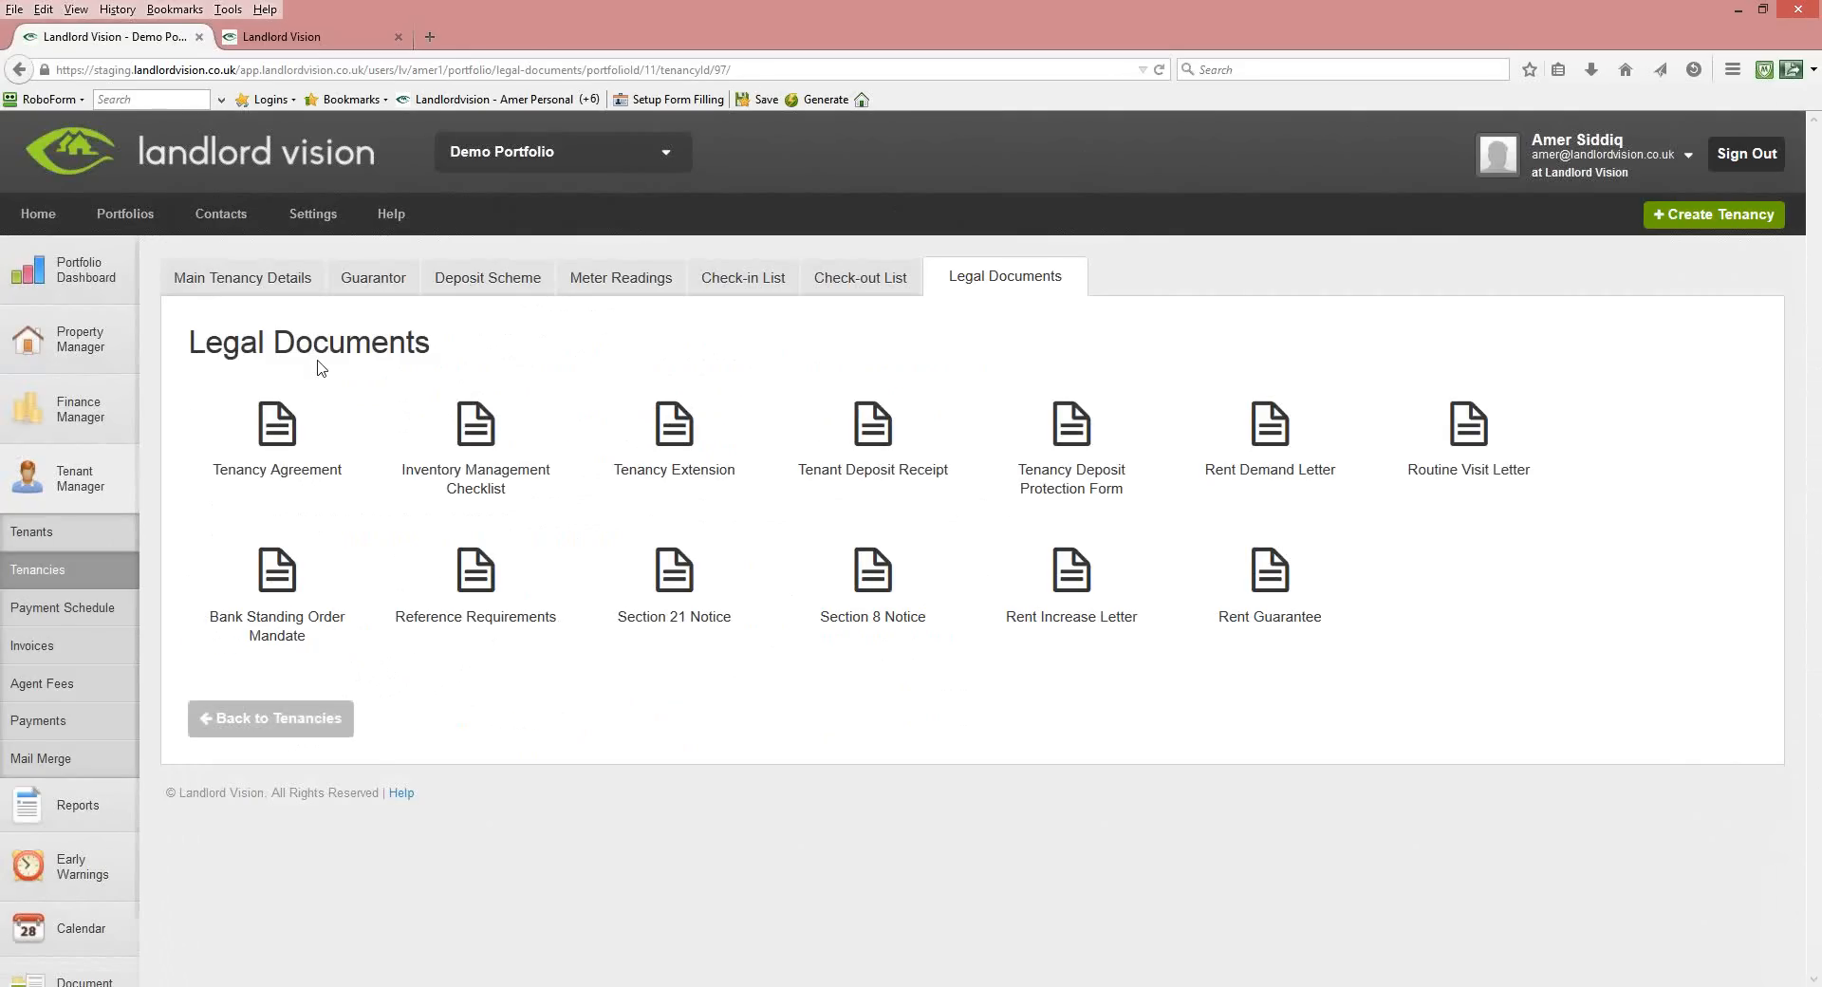
Open the payment schedule of the Delphfields Lane tenancy and examine its rent entries, arrears and payment summary.
click(275, 283)
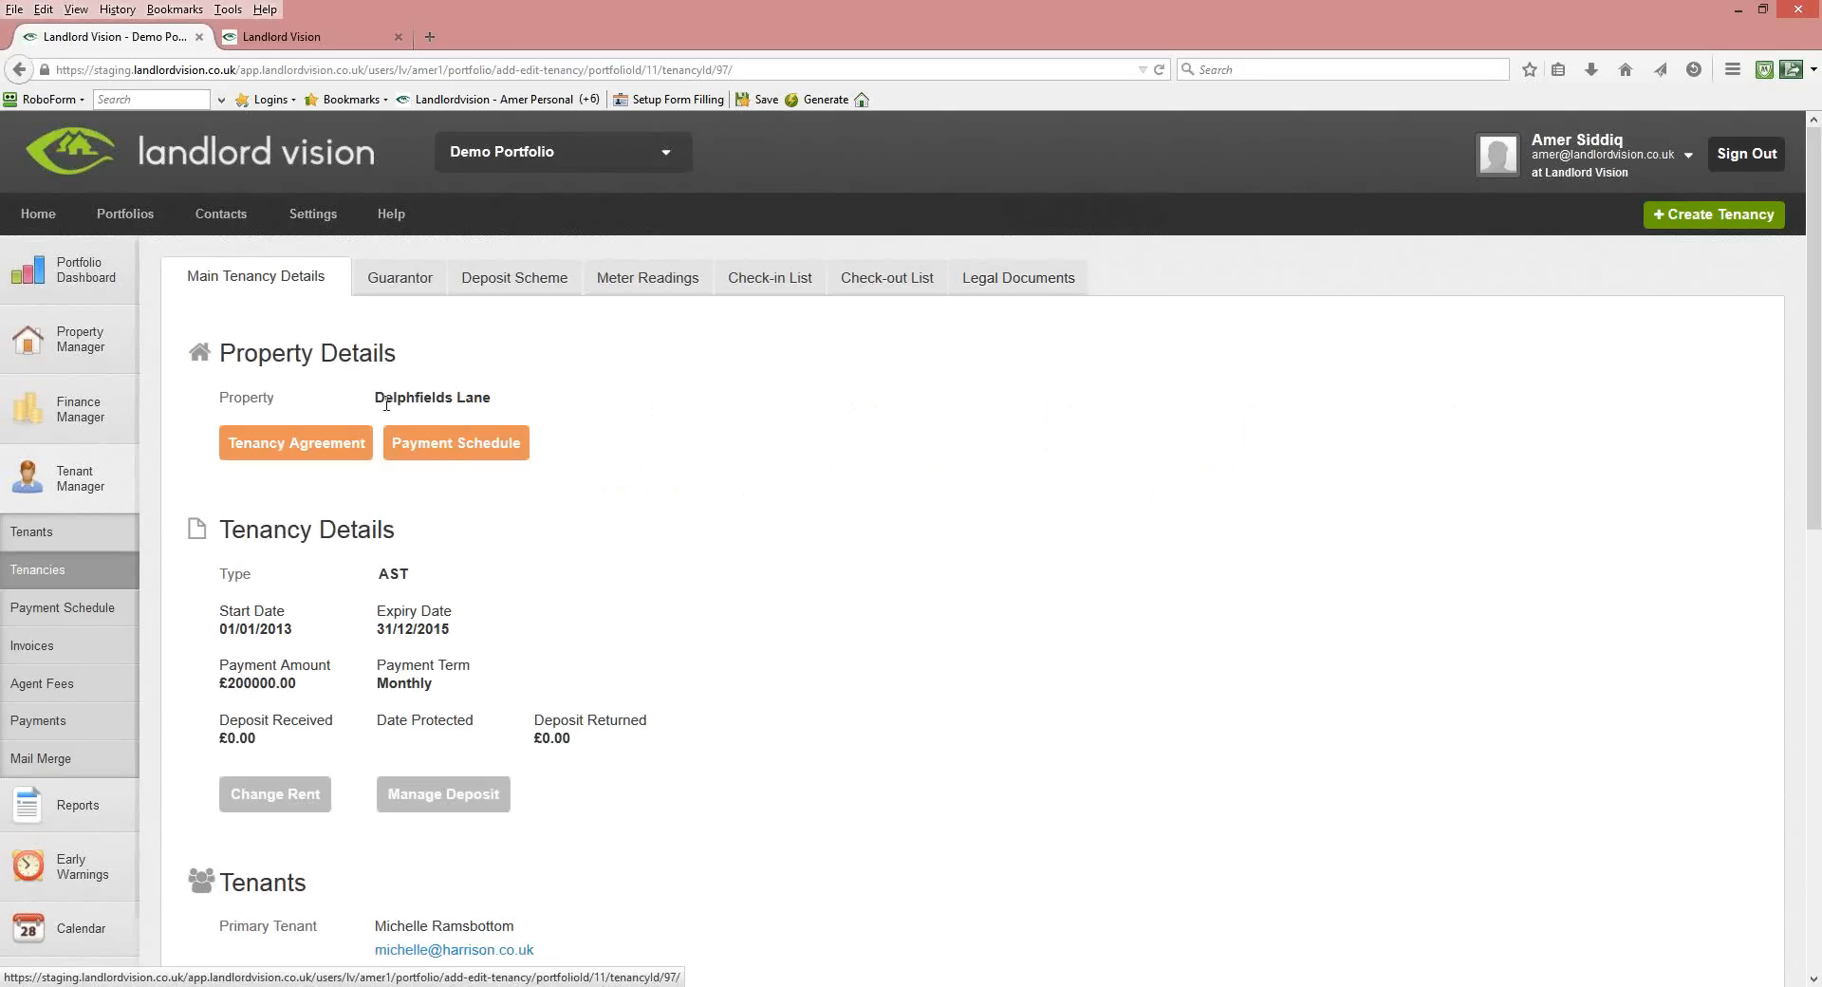
click(439, 450)
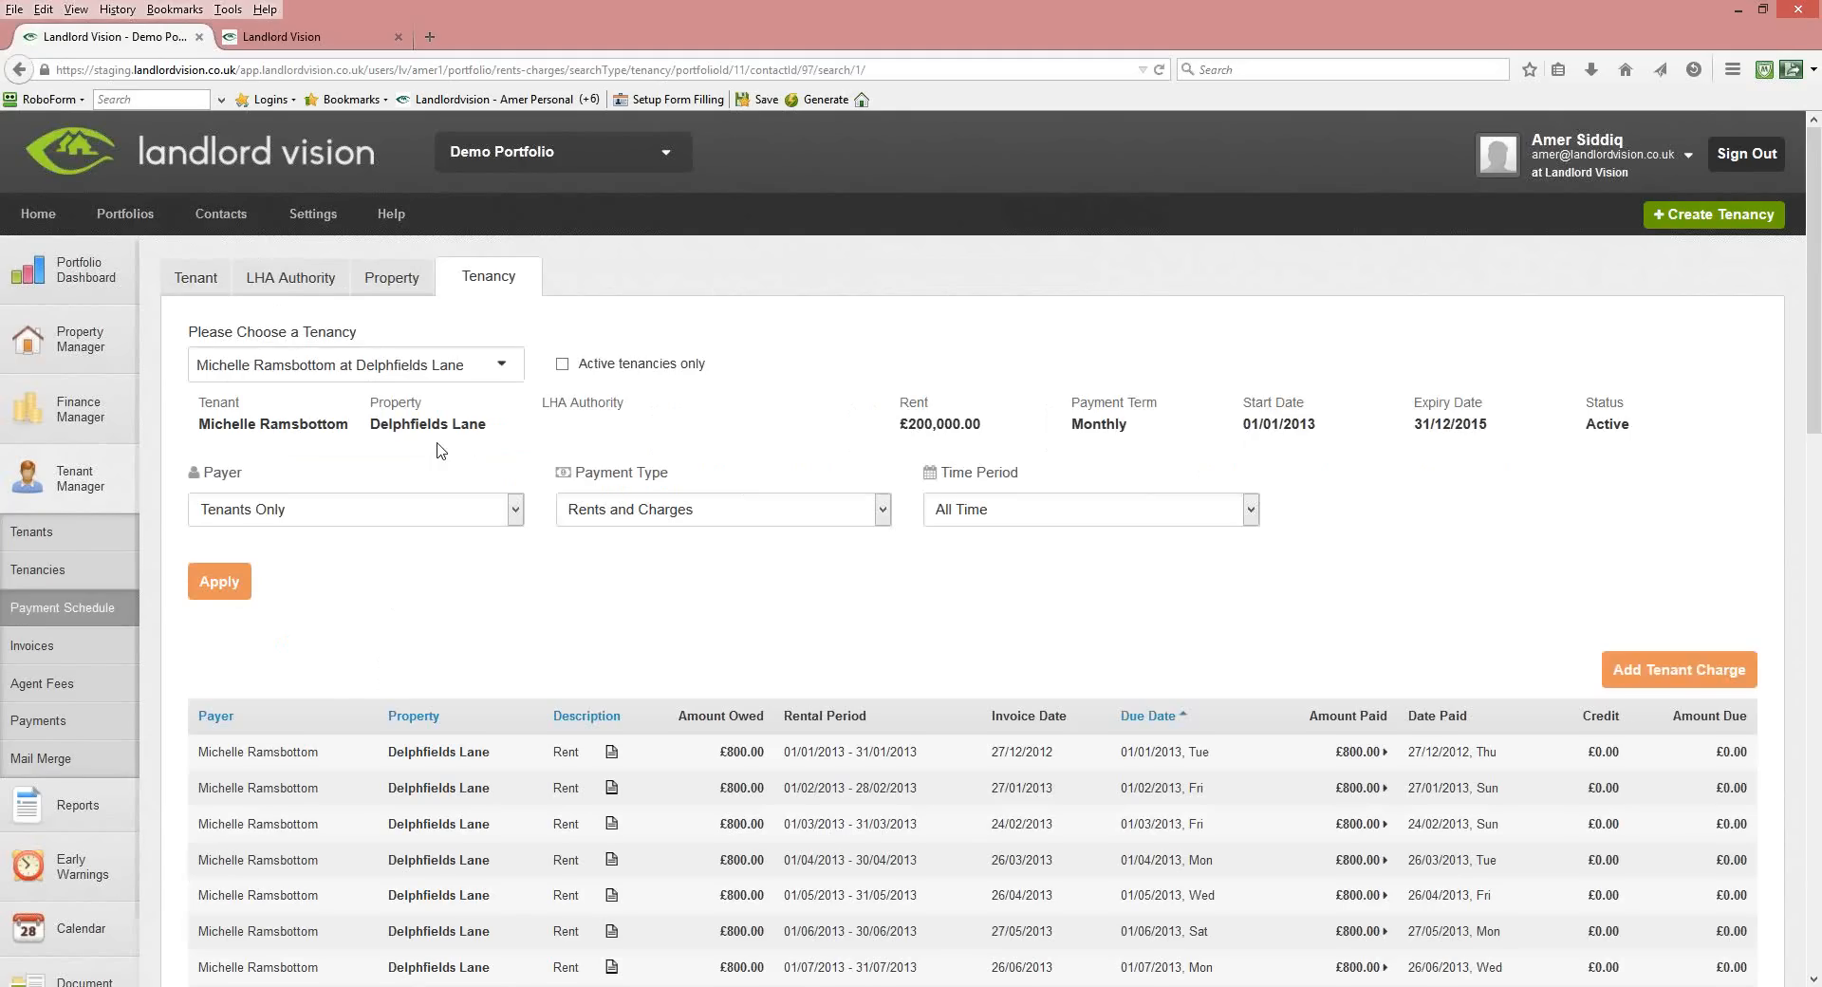
scroll(438, 450, down, 5)
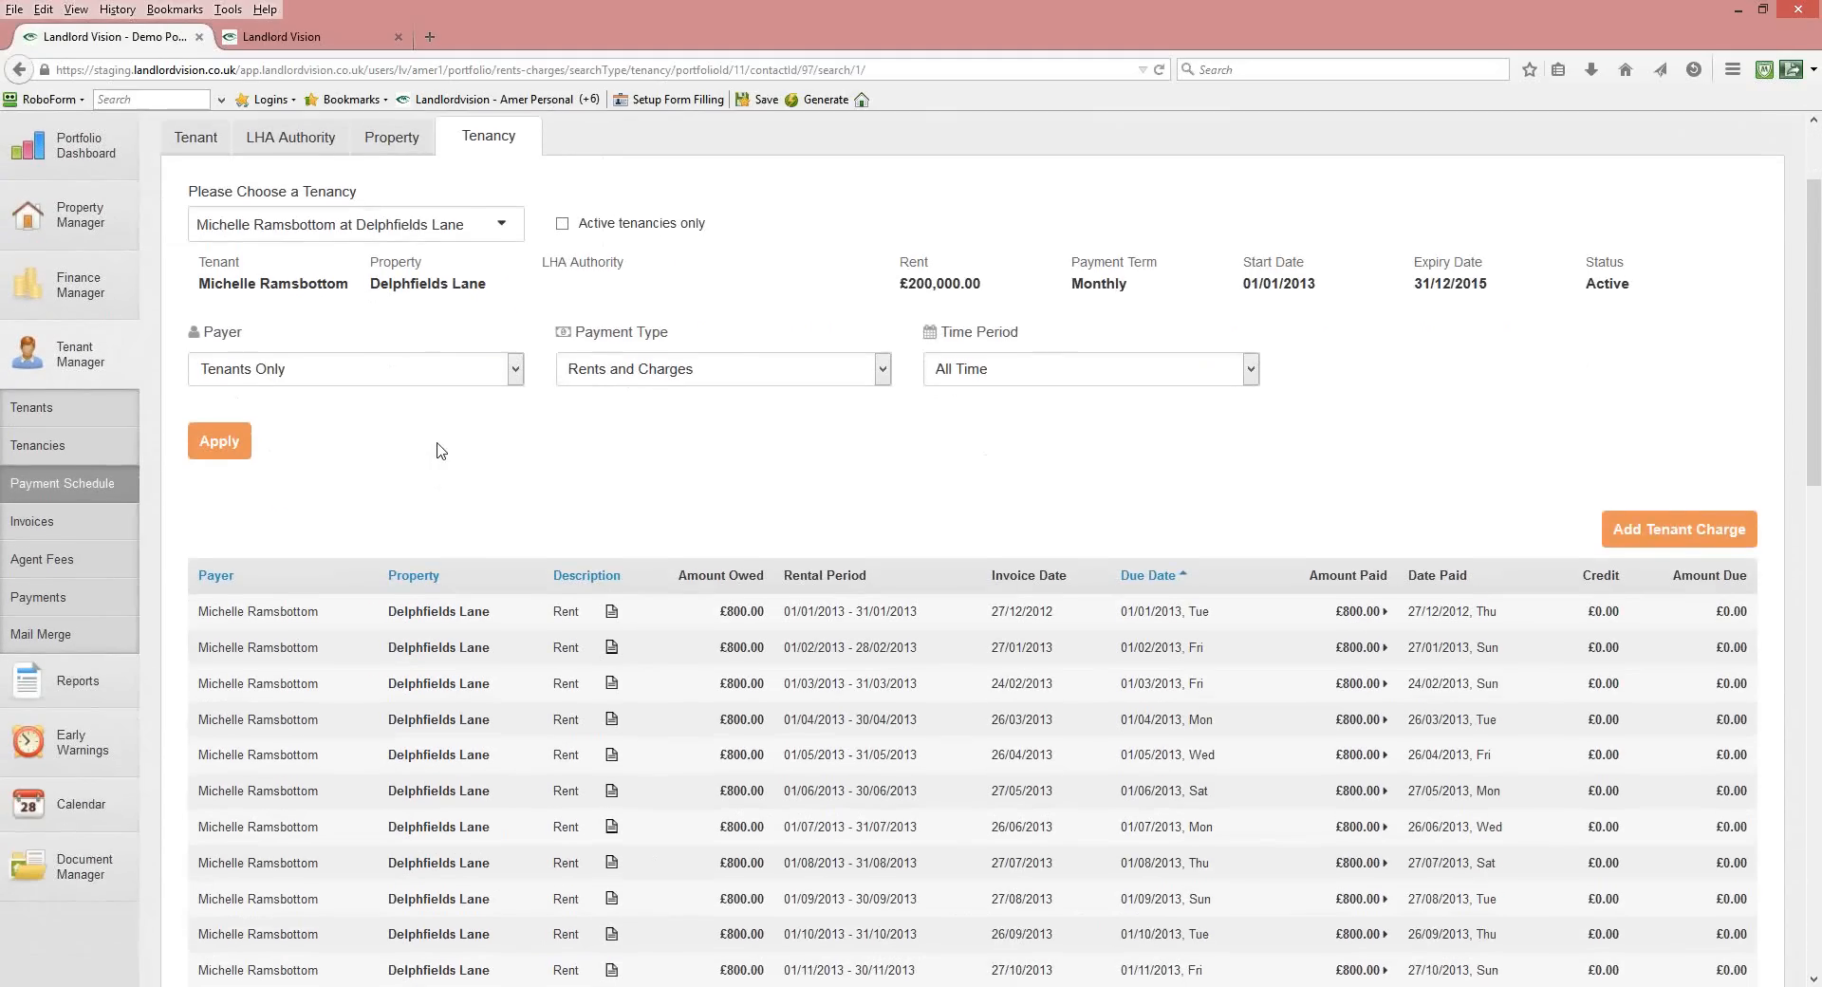
scroll(438, 443, down, 4)
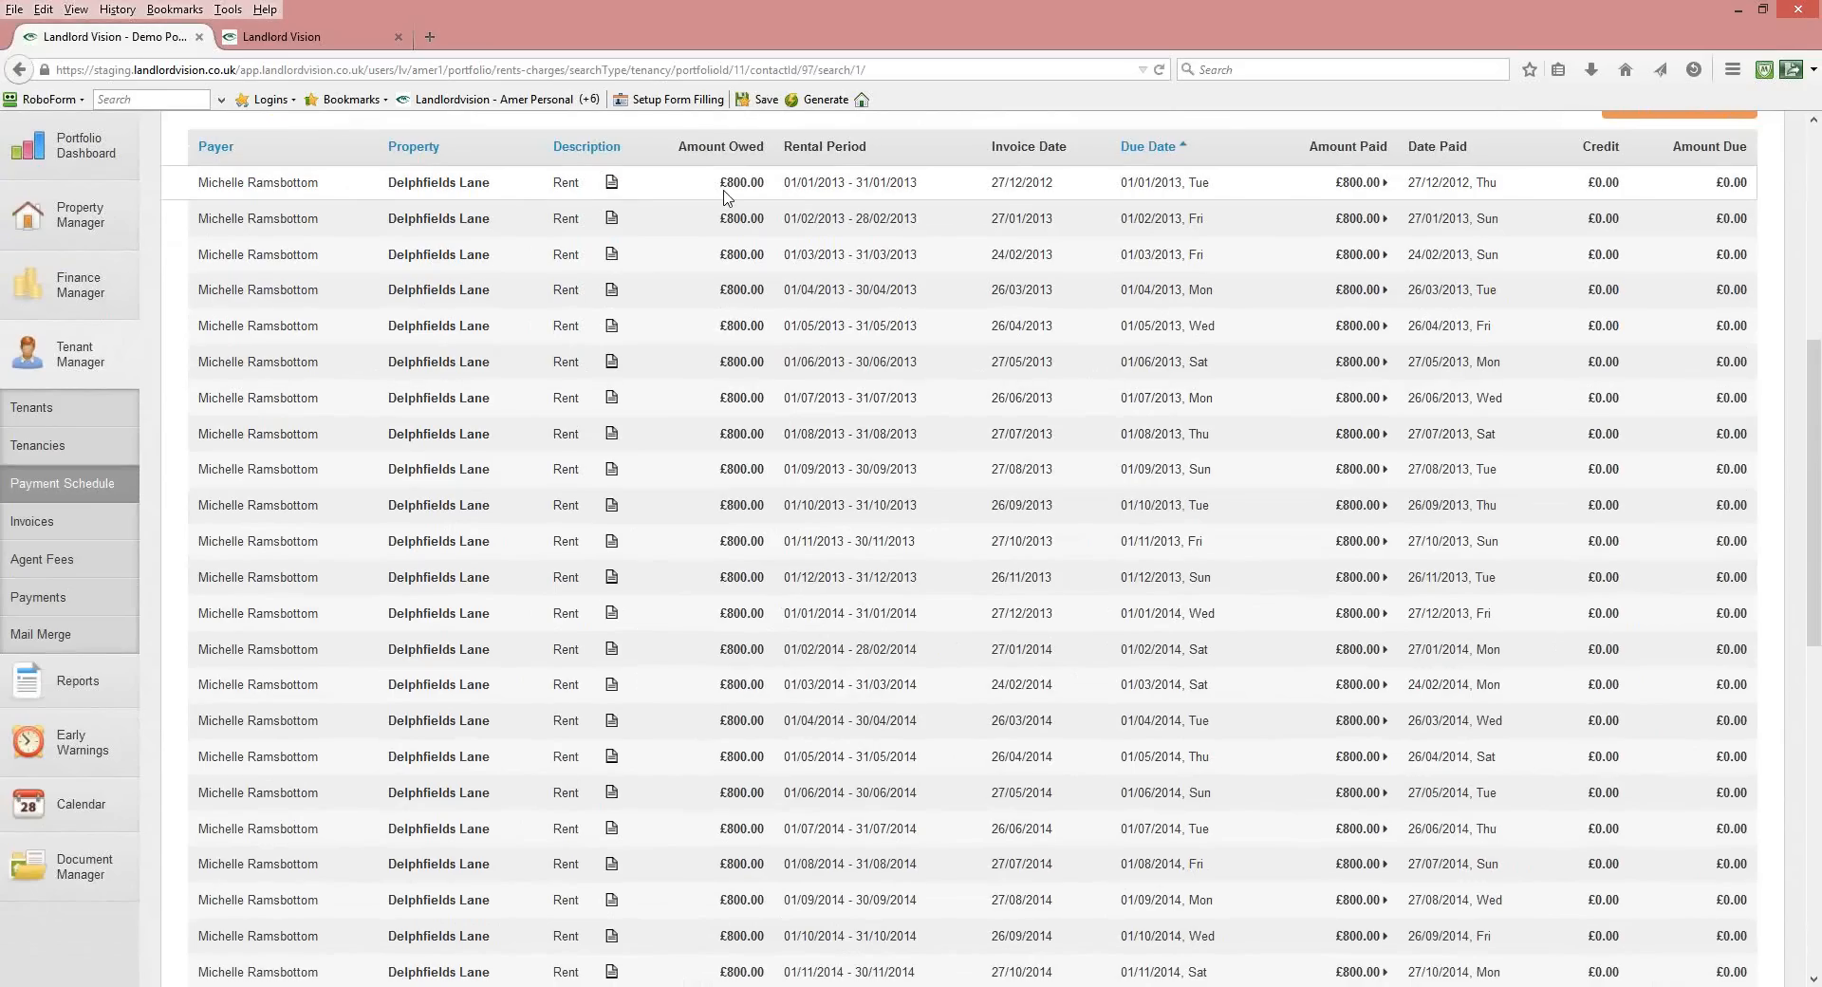
scroll(725, 196, down, 1)
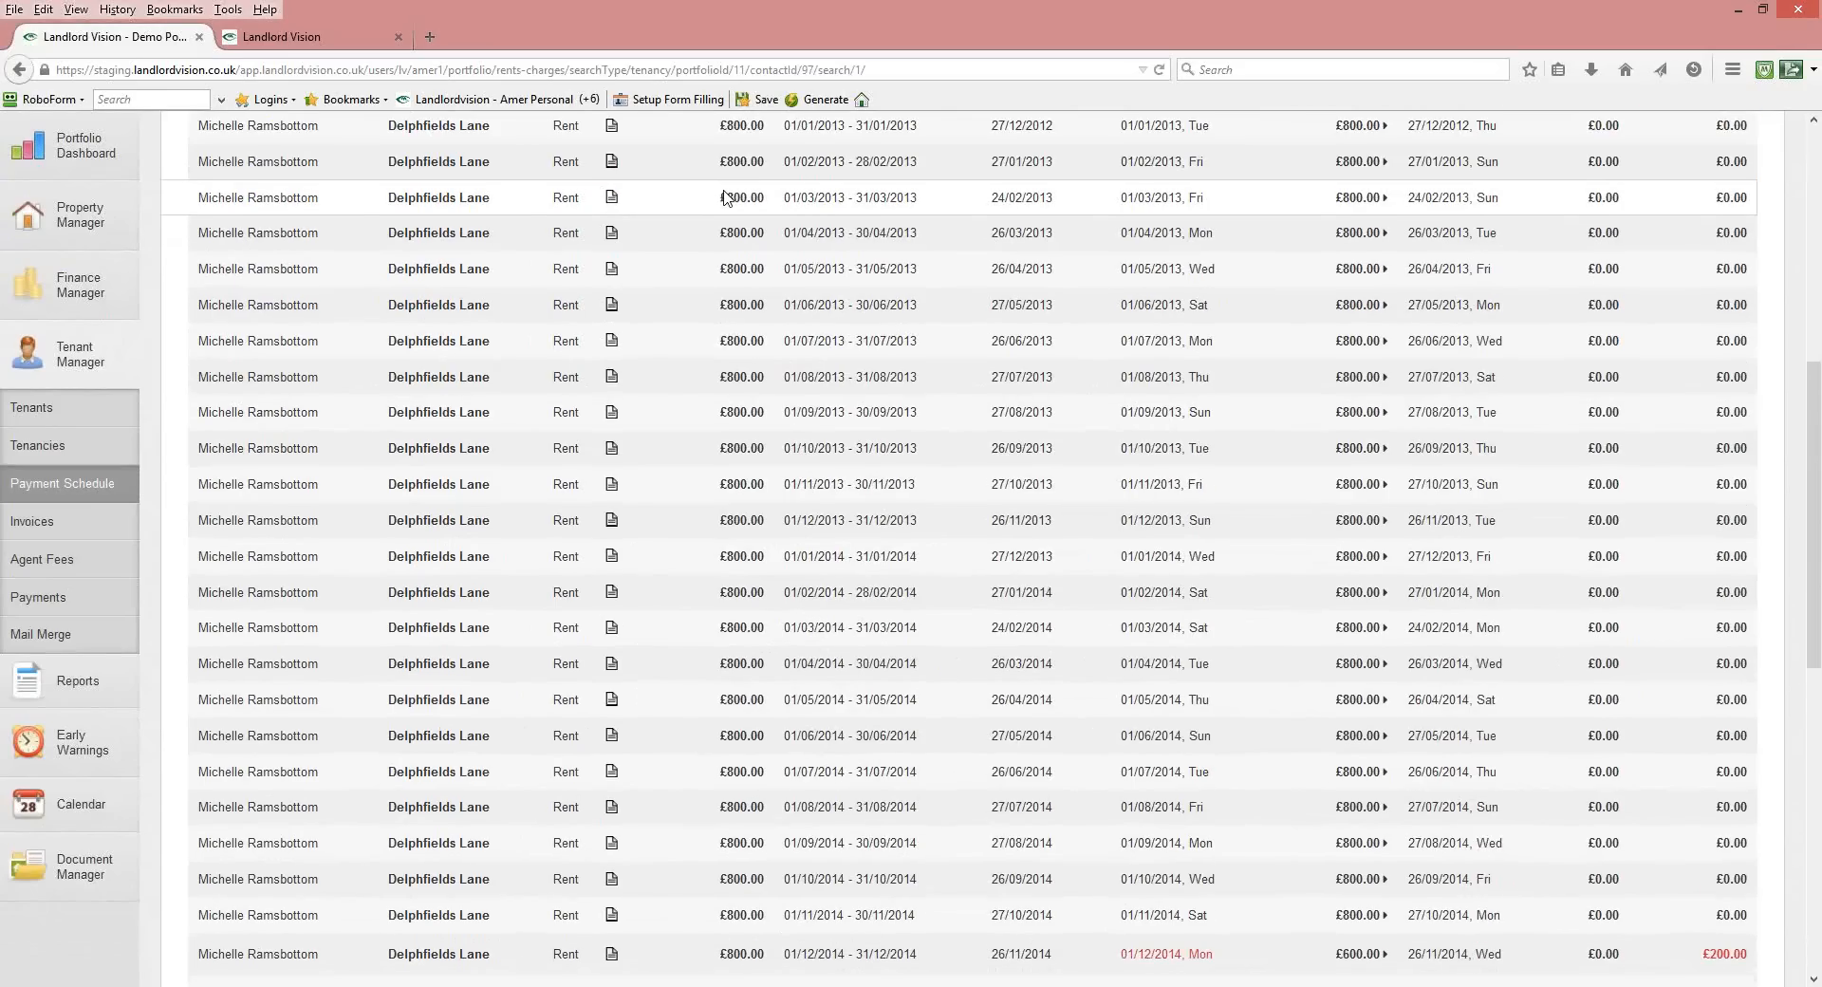
scroll(725, 196, down, 3)
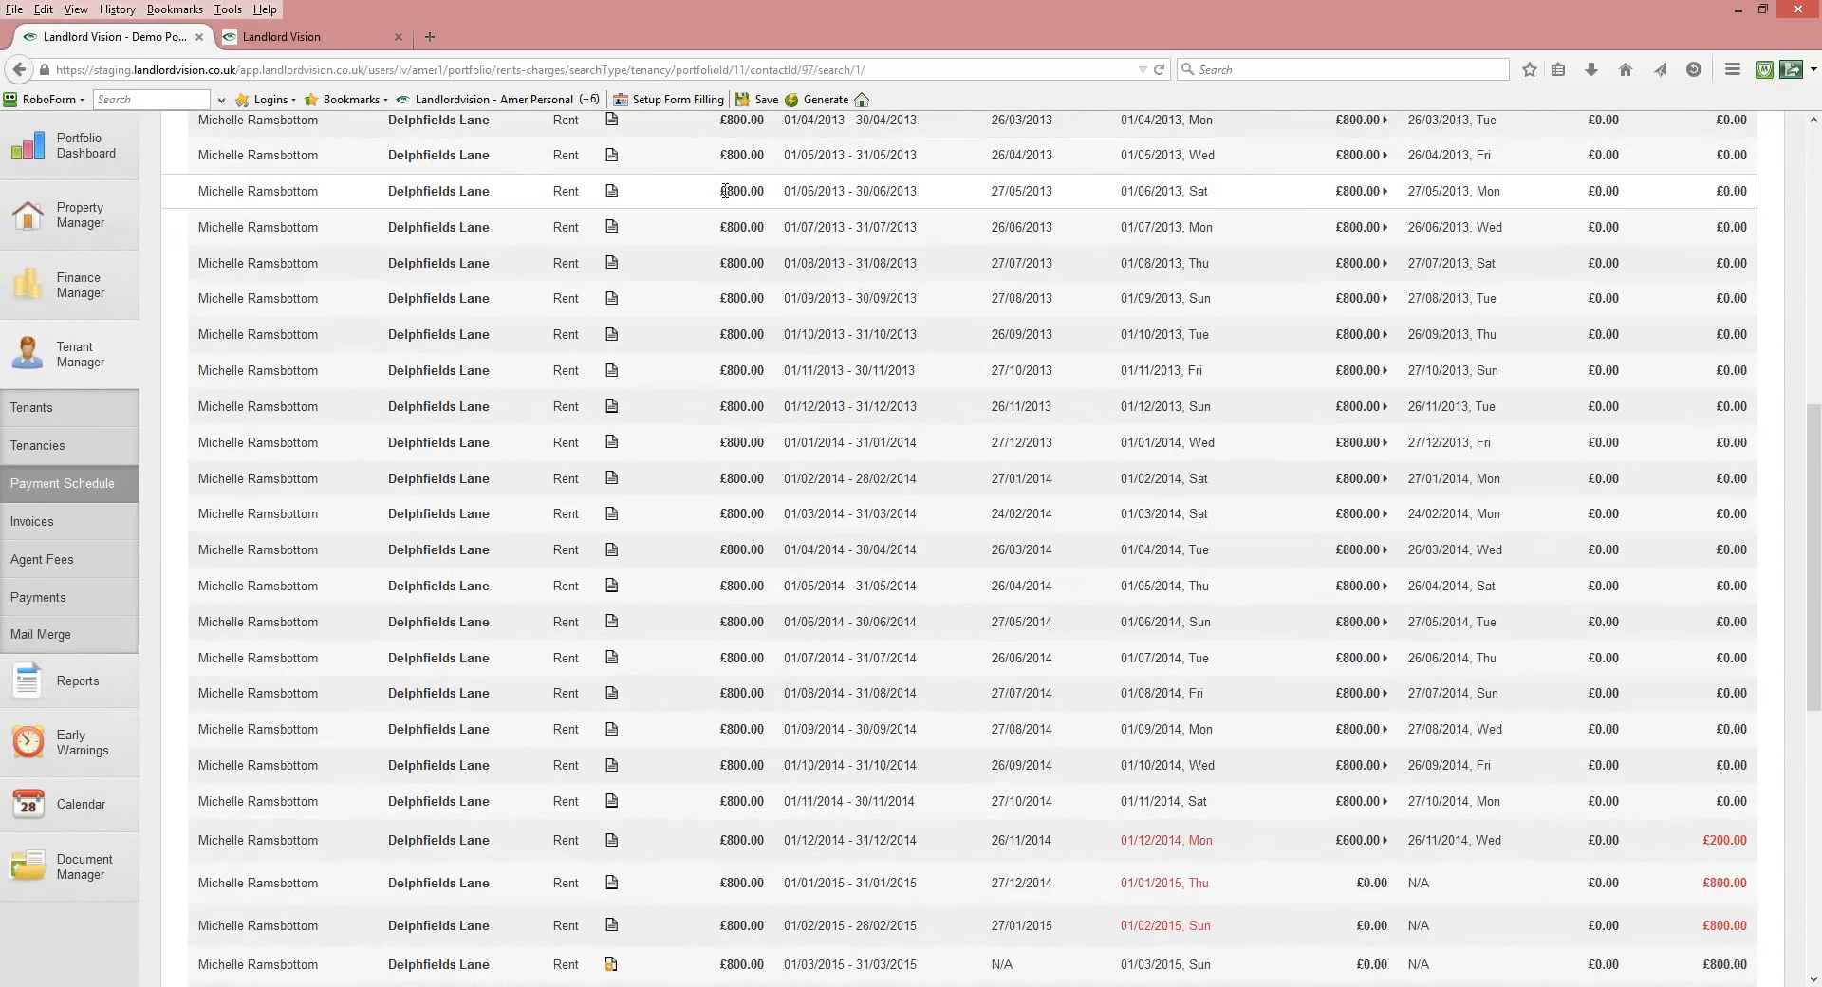
scroll(725, 191, down, 8)
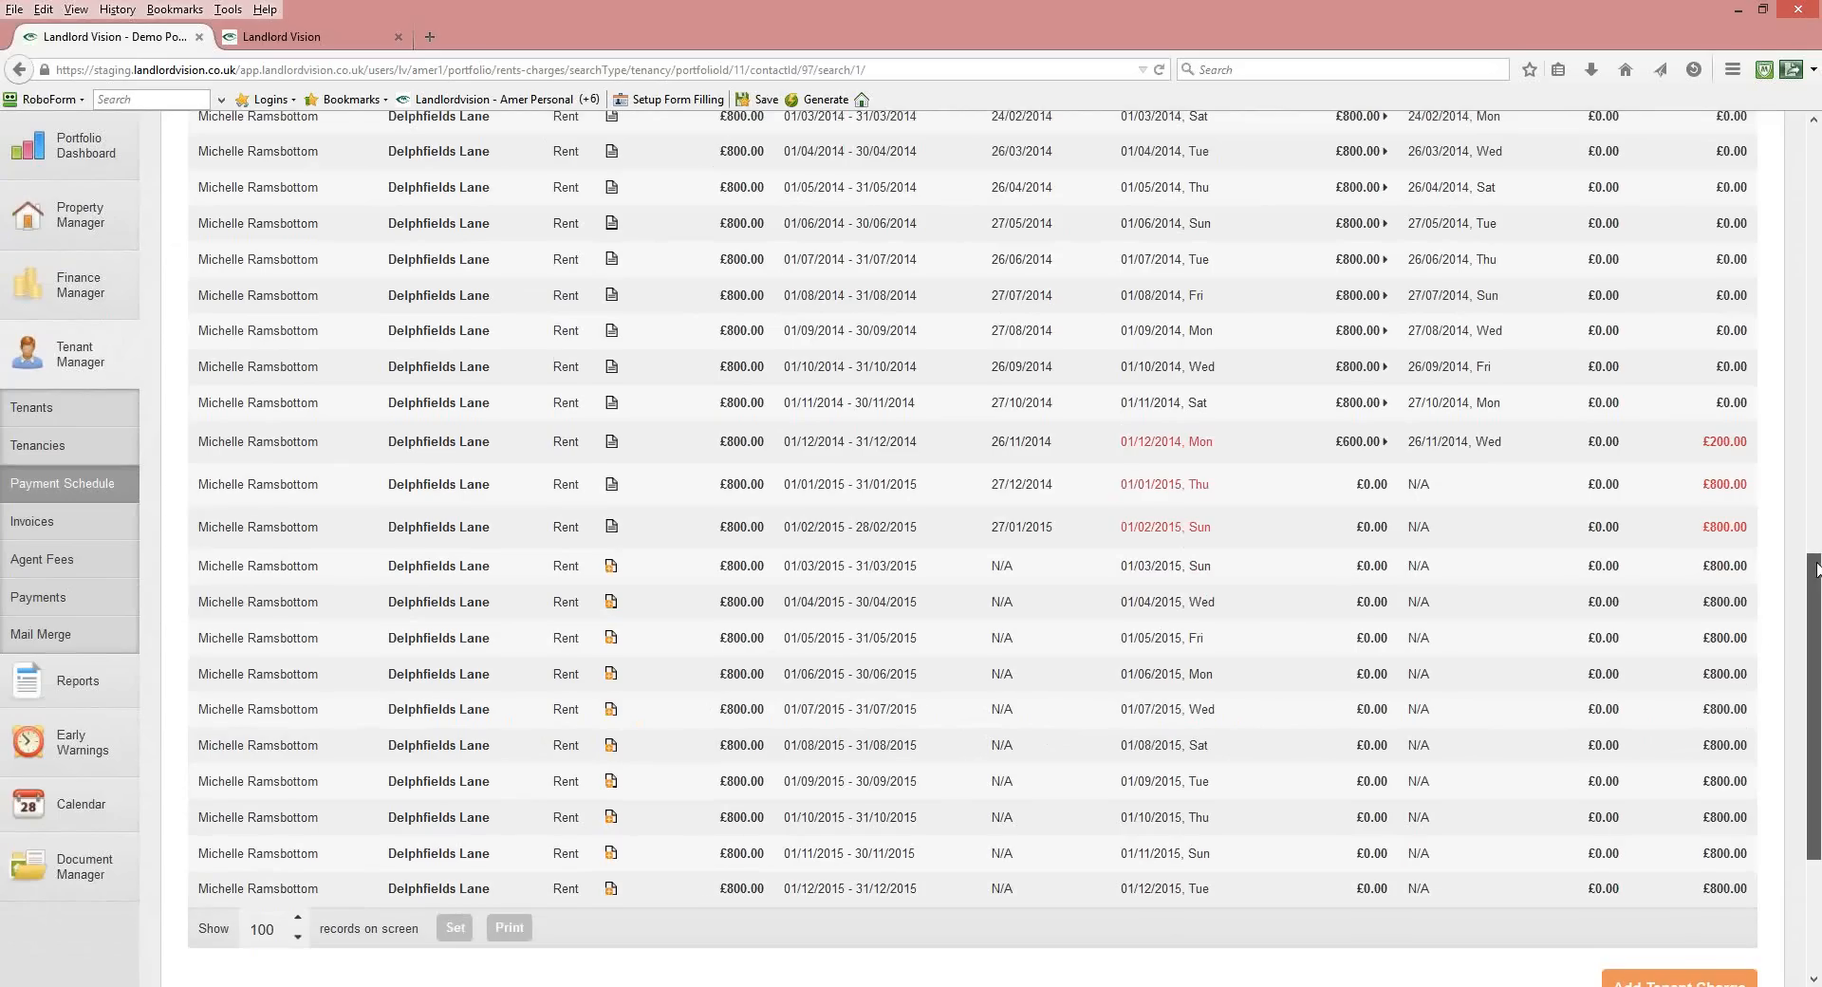
scroll(1814, 581, down, 4)
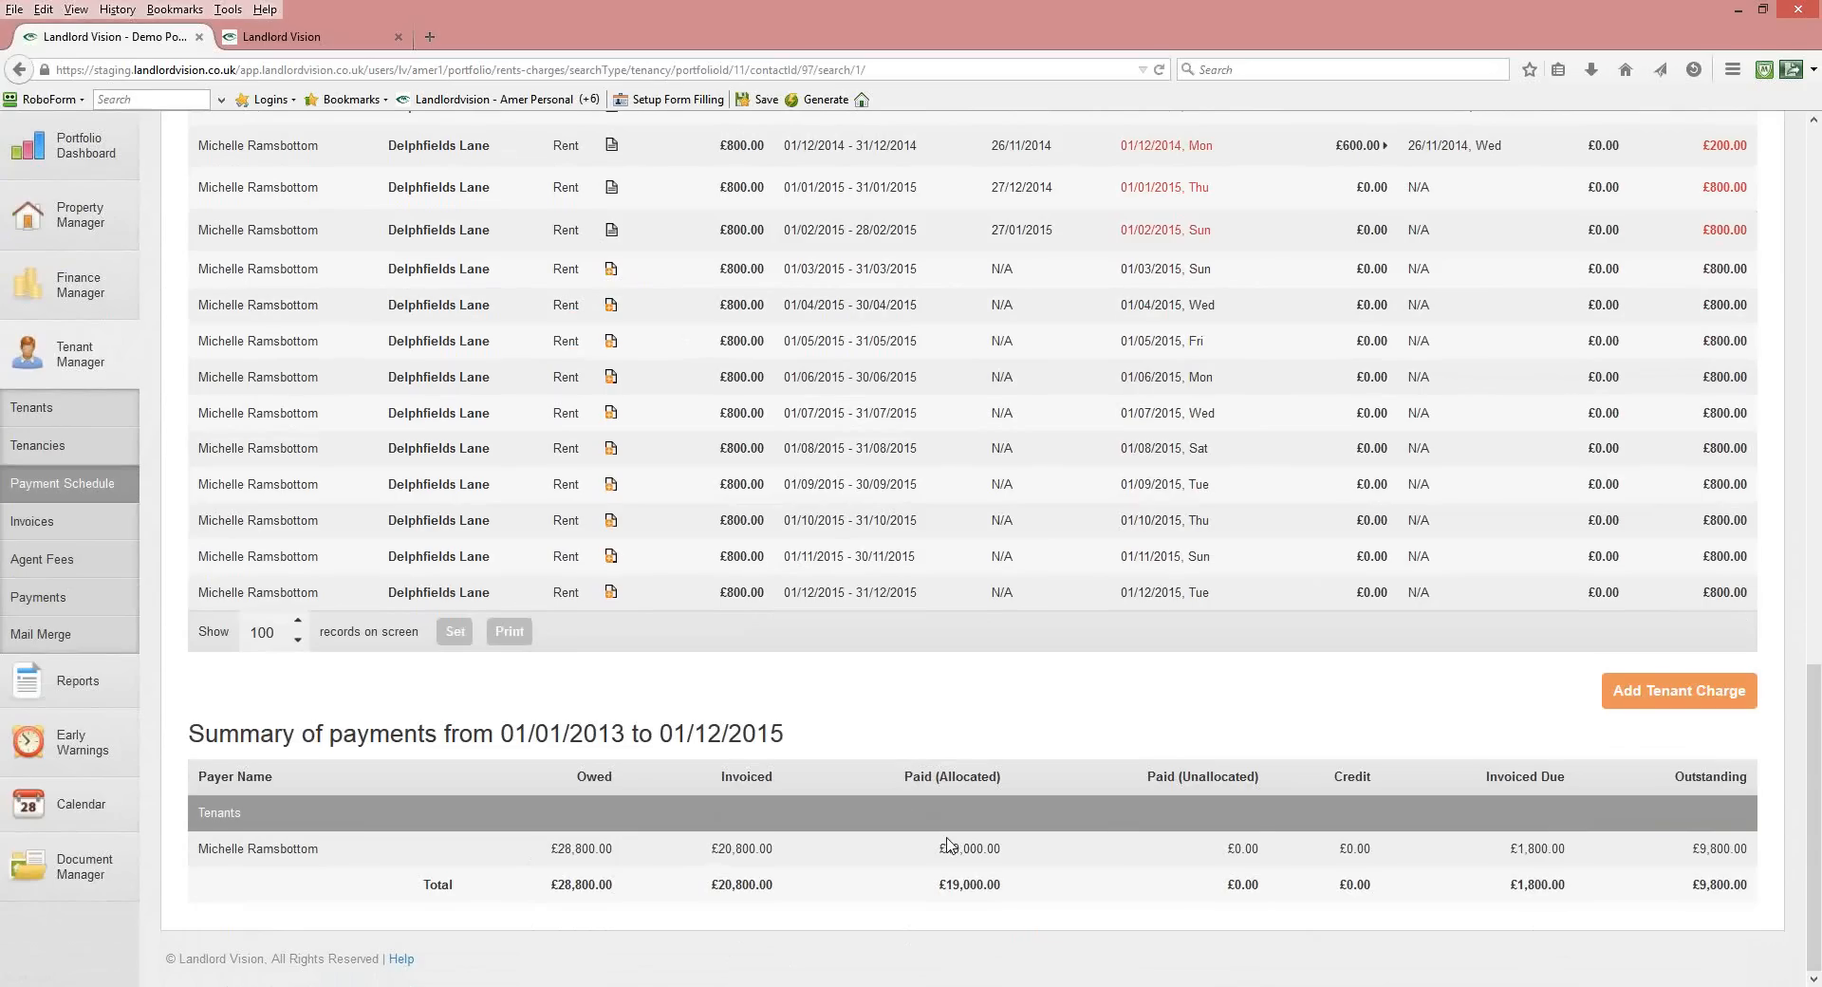
drag(1816, 745, 1817, 237)
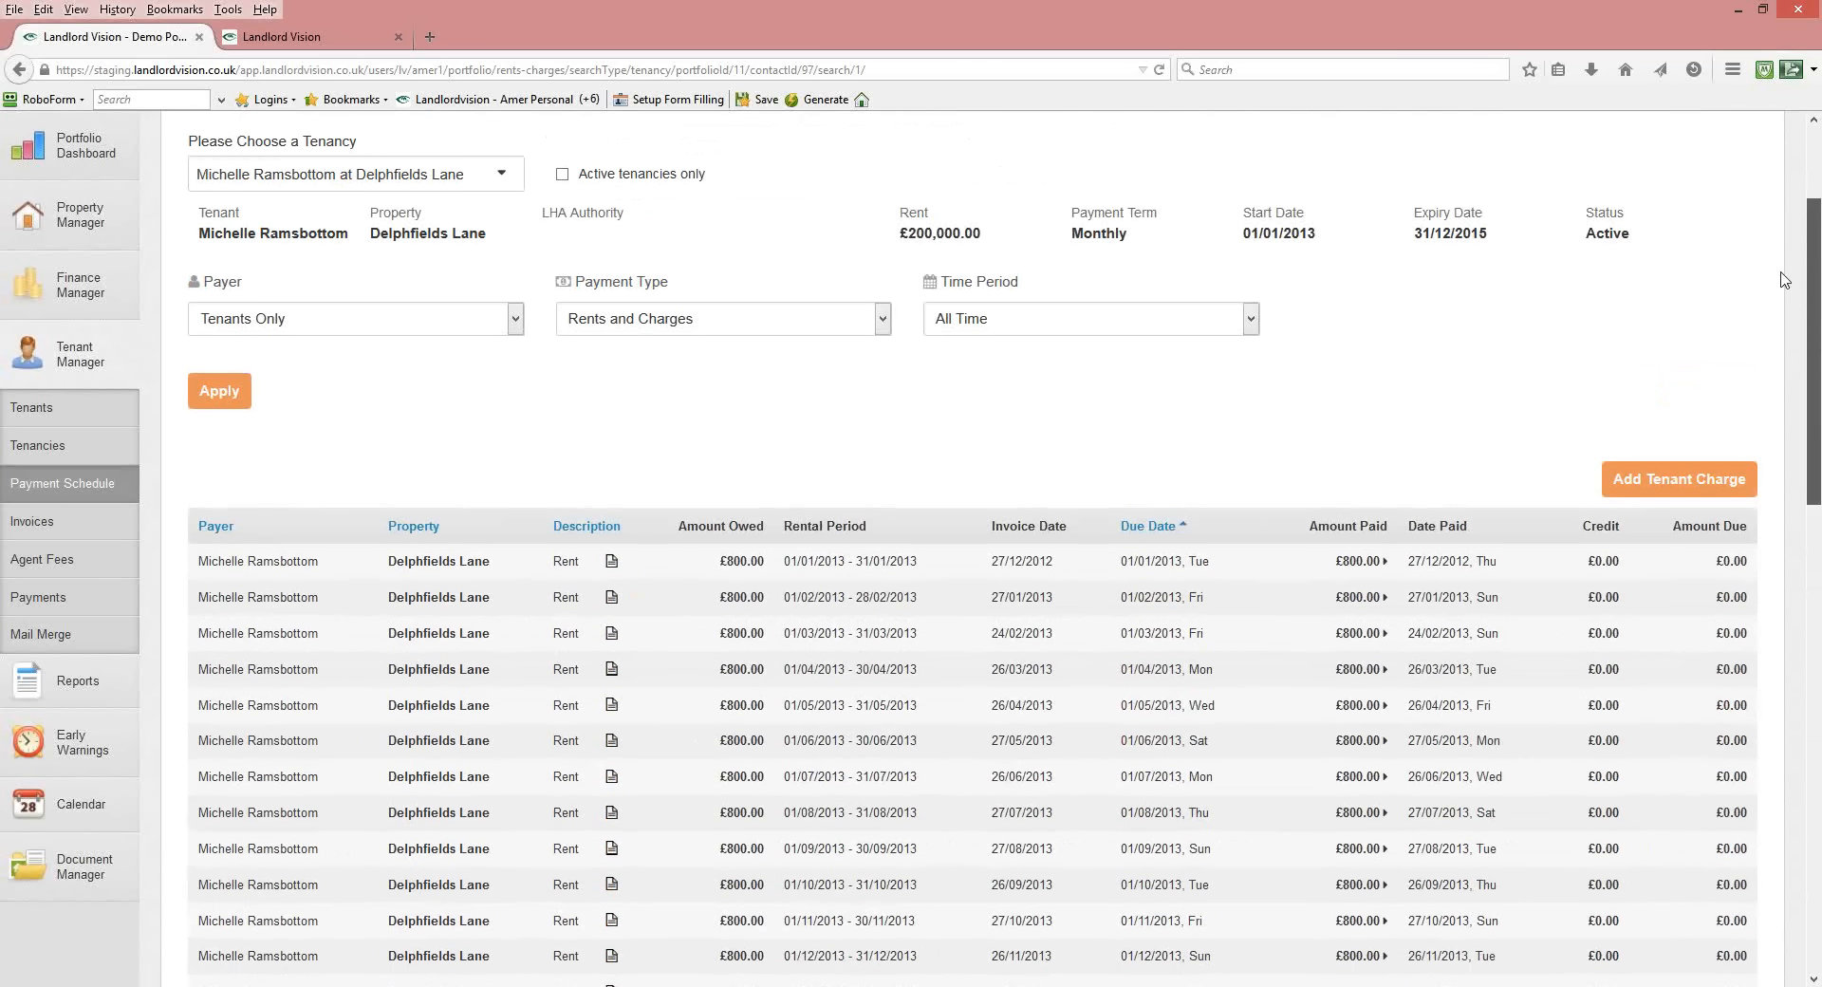
Start a new tenant-to-landlord payment with the Delphfields Lane tenant as payer and set the payment amount to £1800.
click(34, 601)
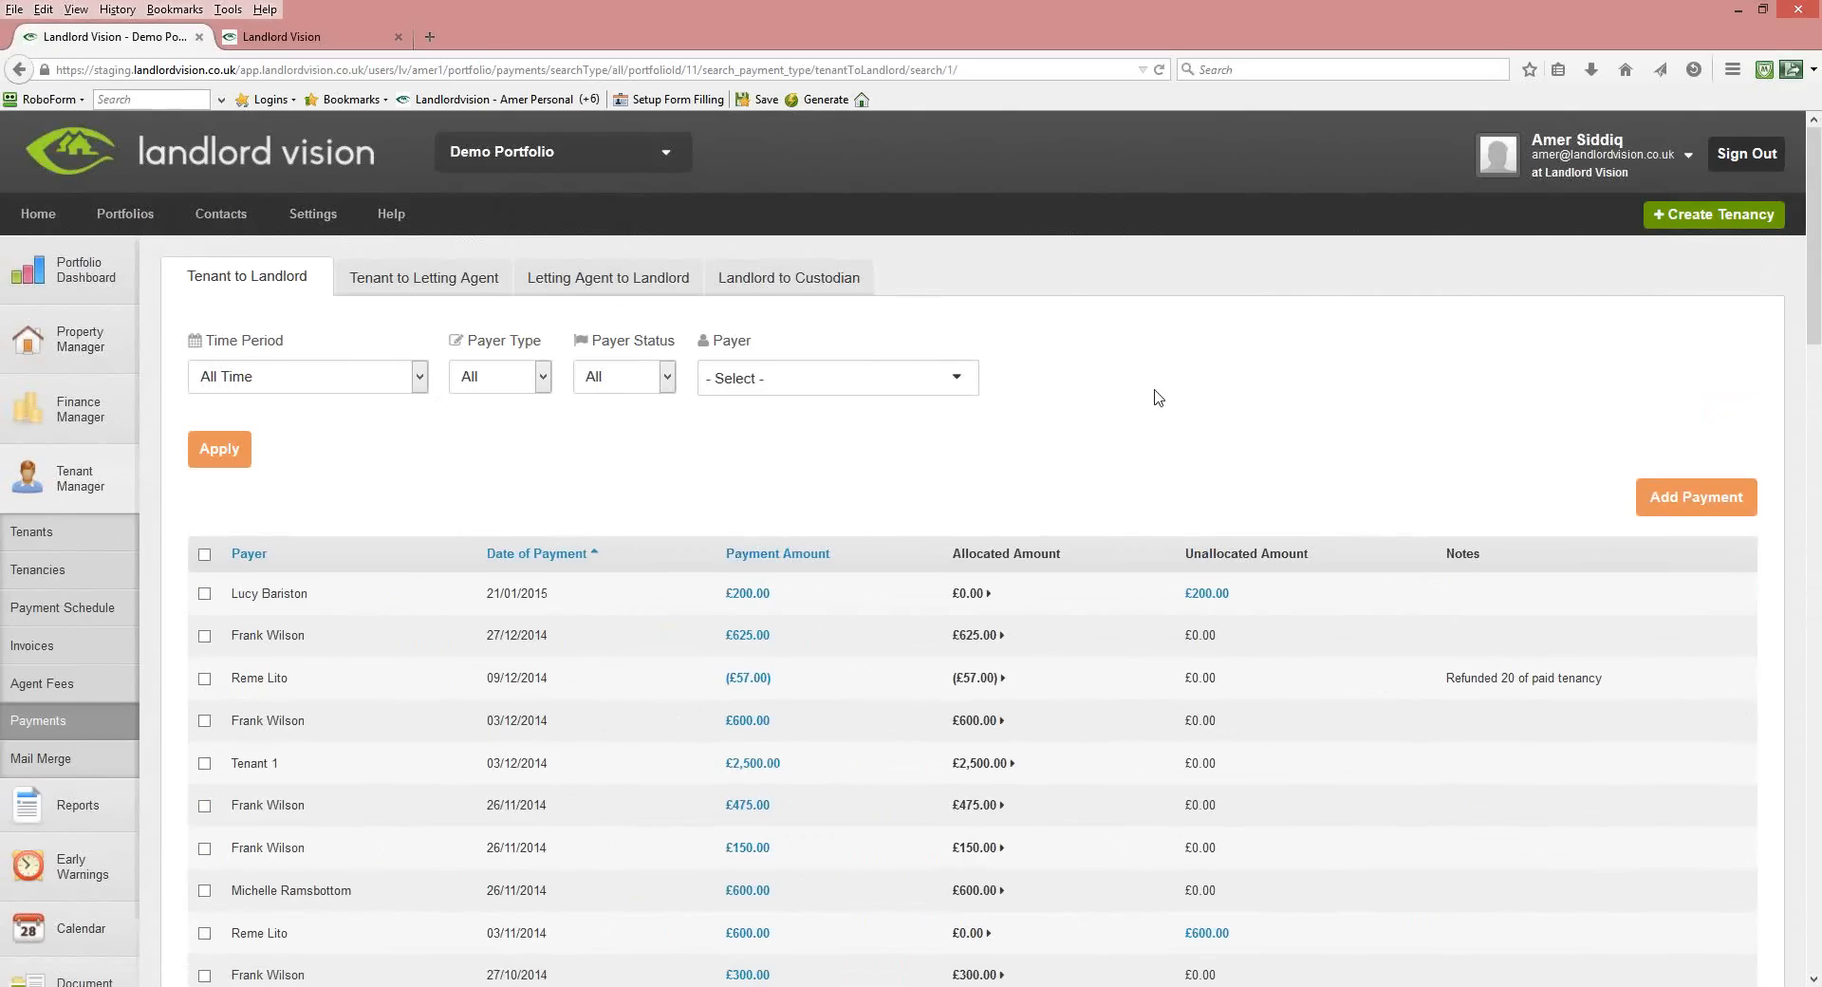
click(1691, 497)
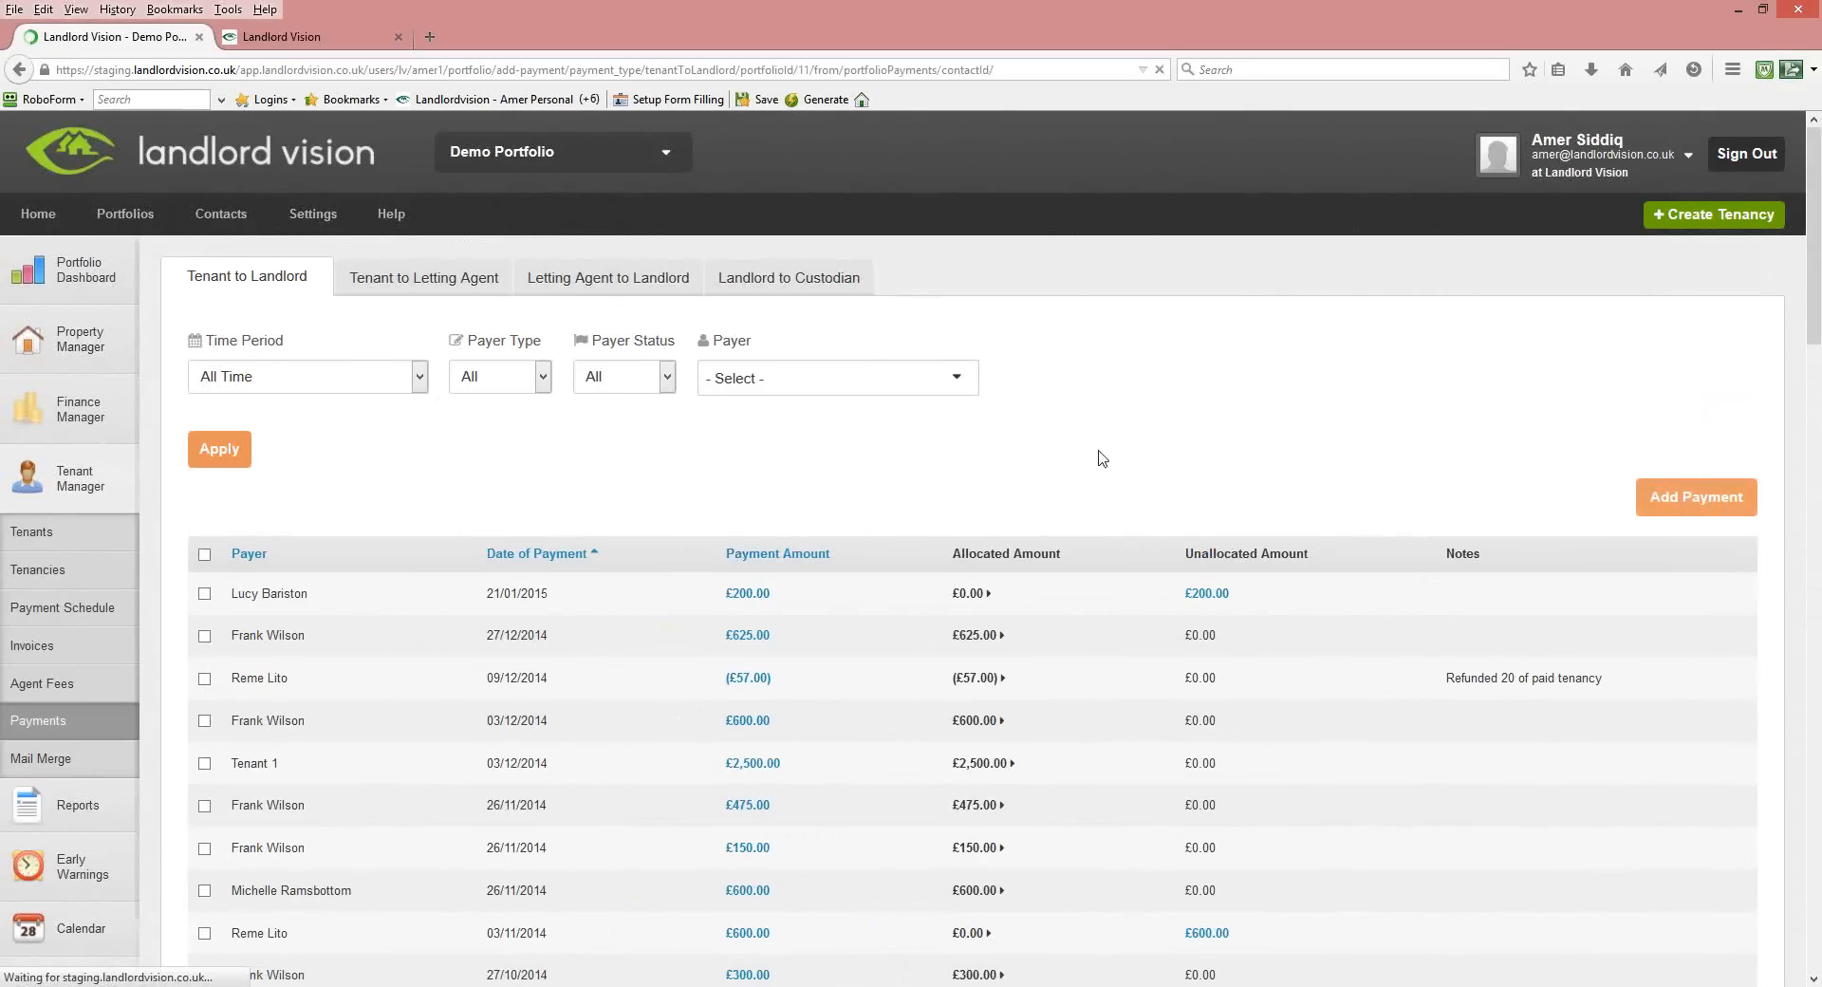
click(338, 418)
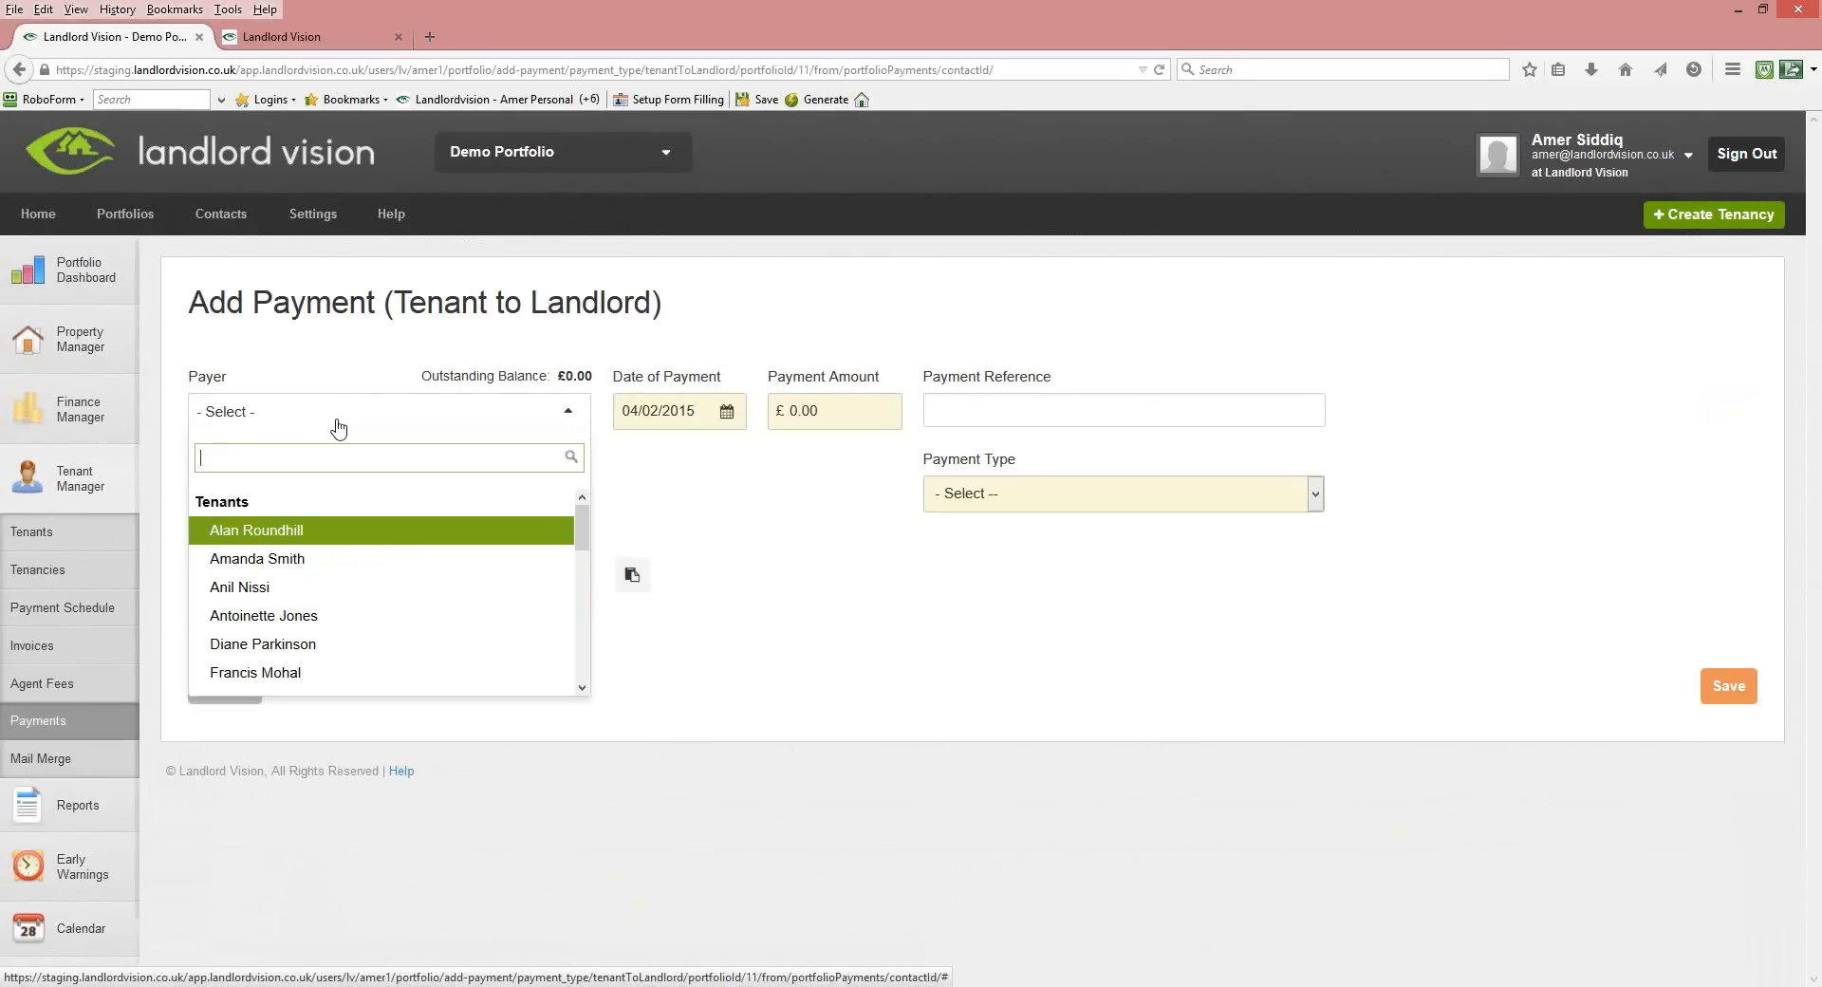
text(mic)
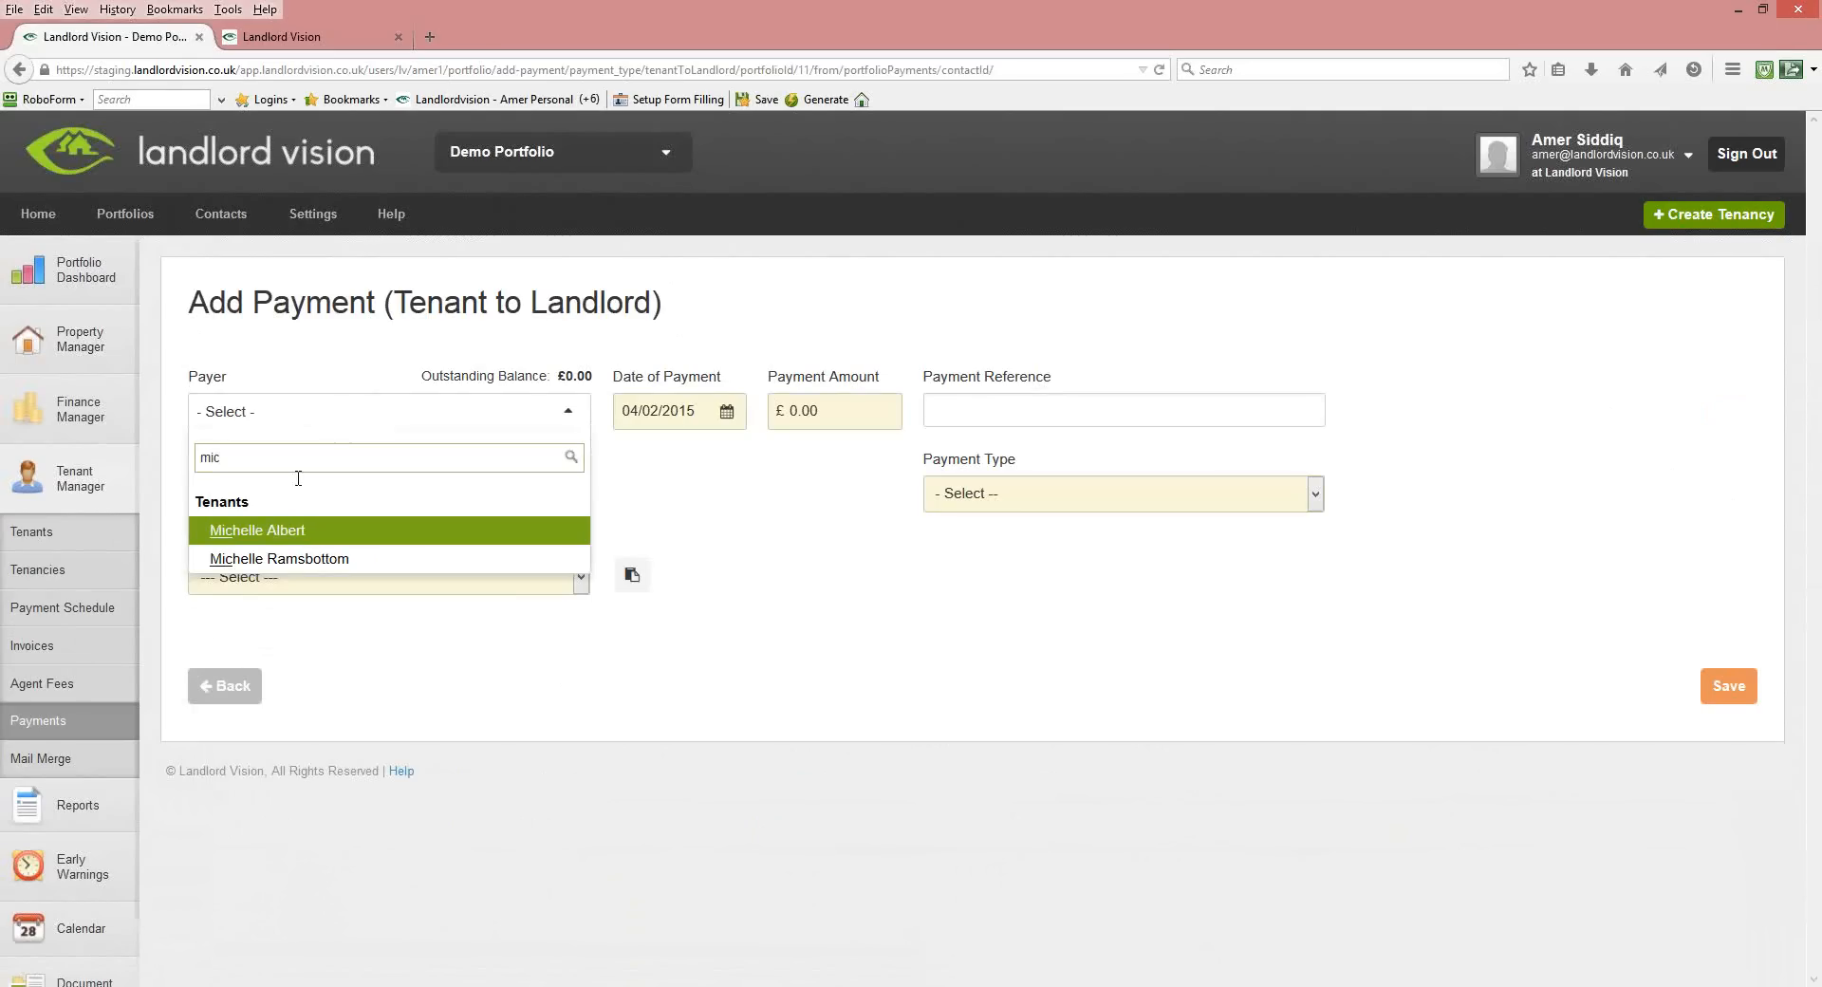
click(272, 559)
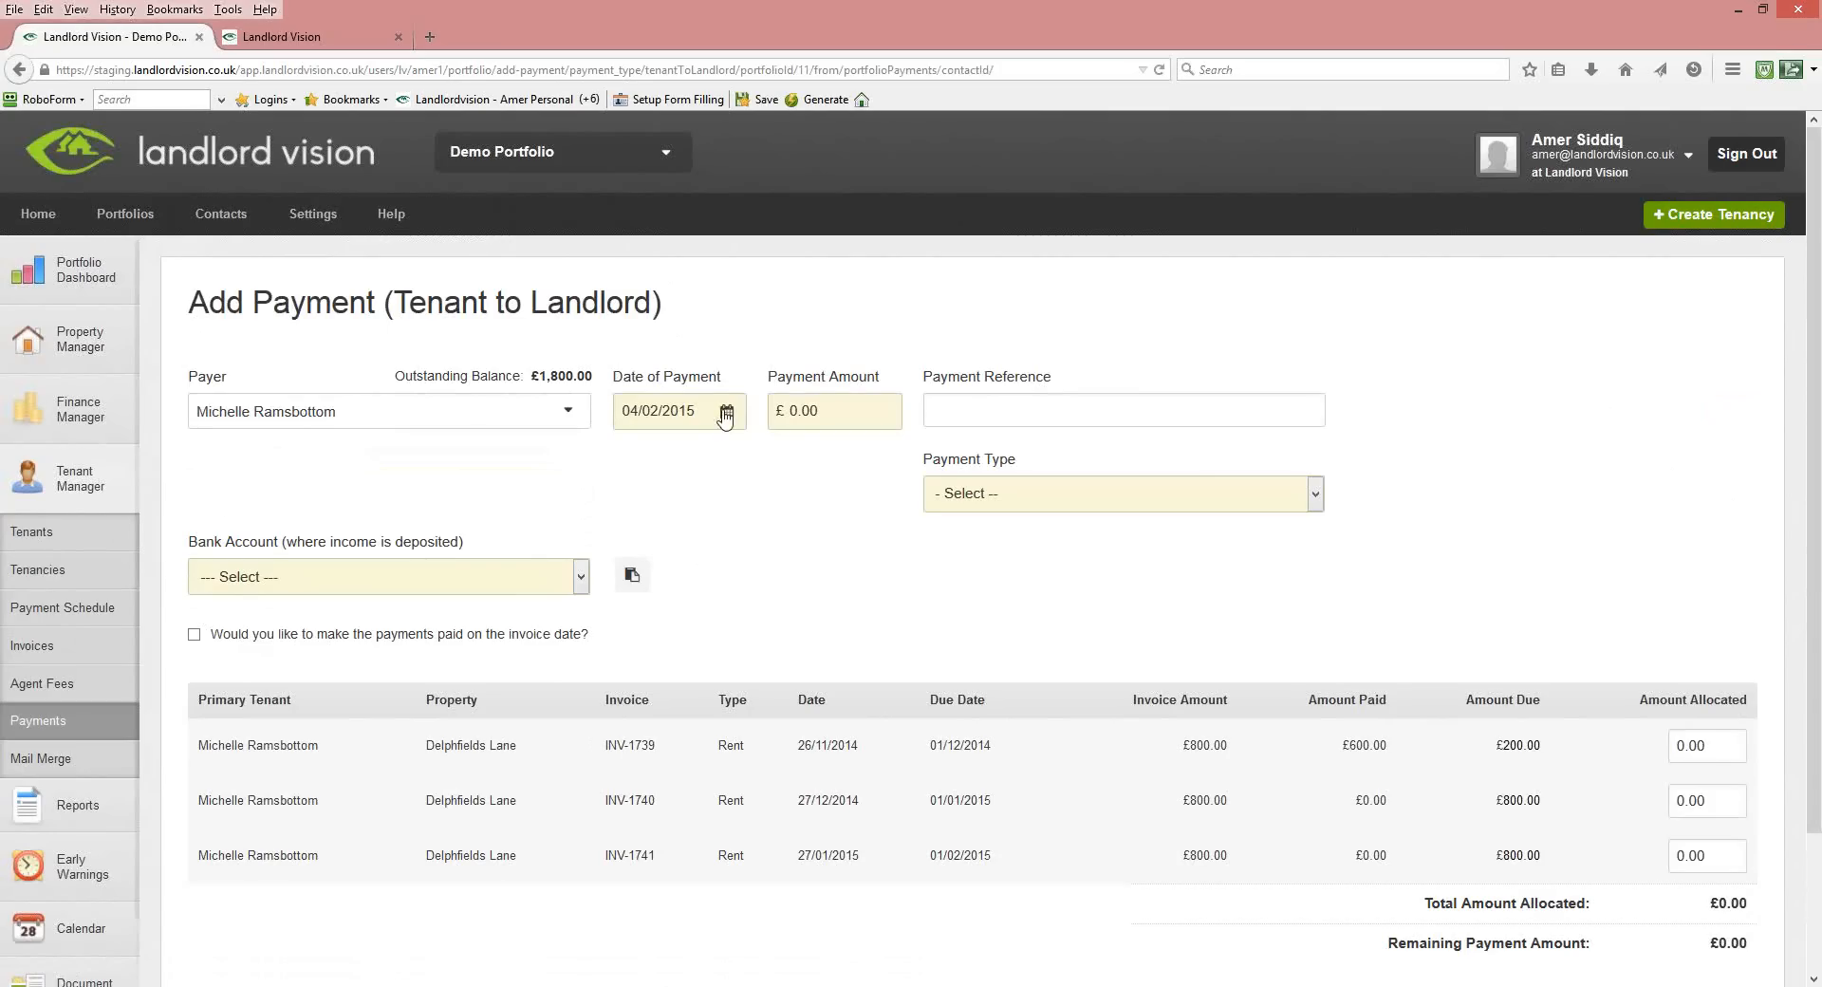
click(811, 408)
text(1800)
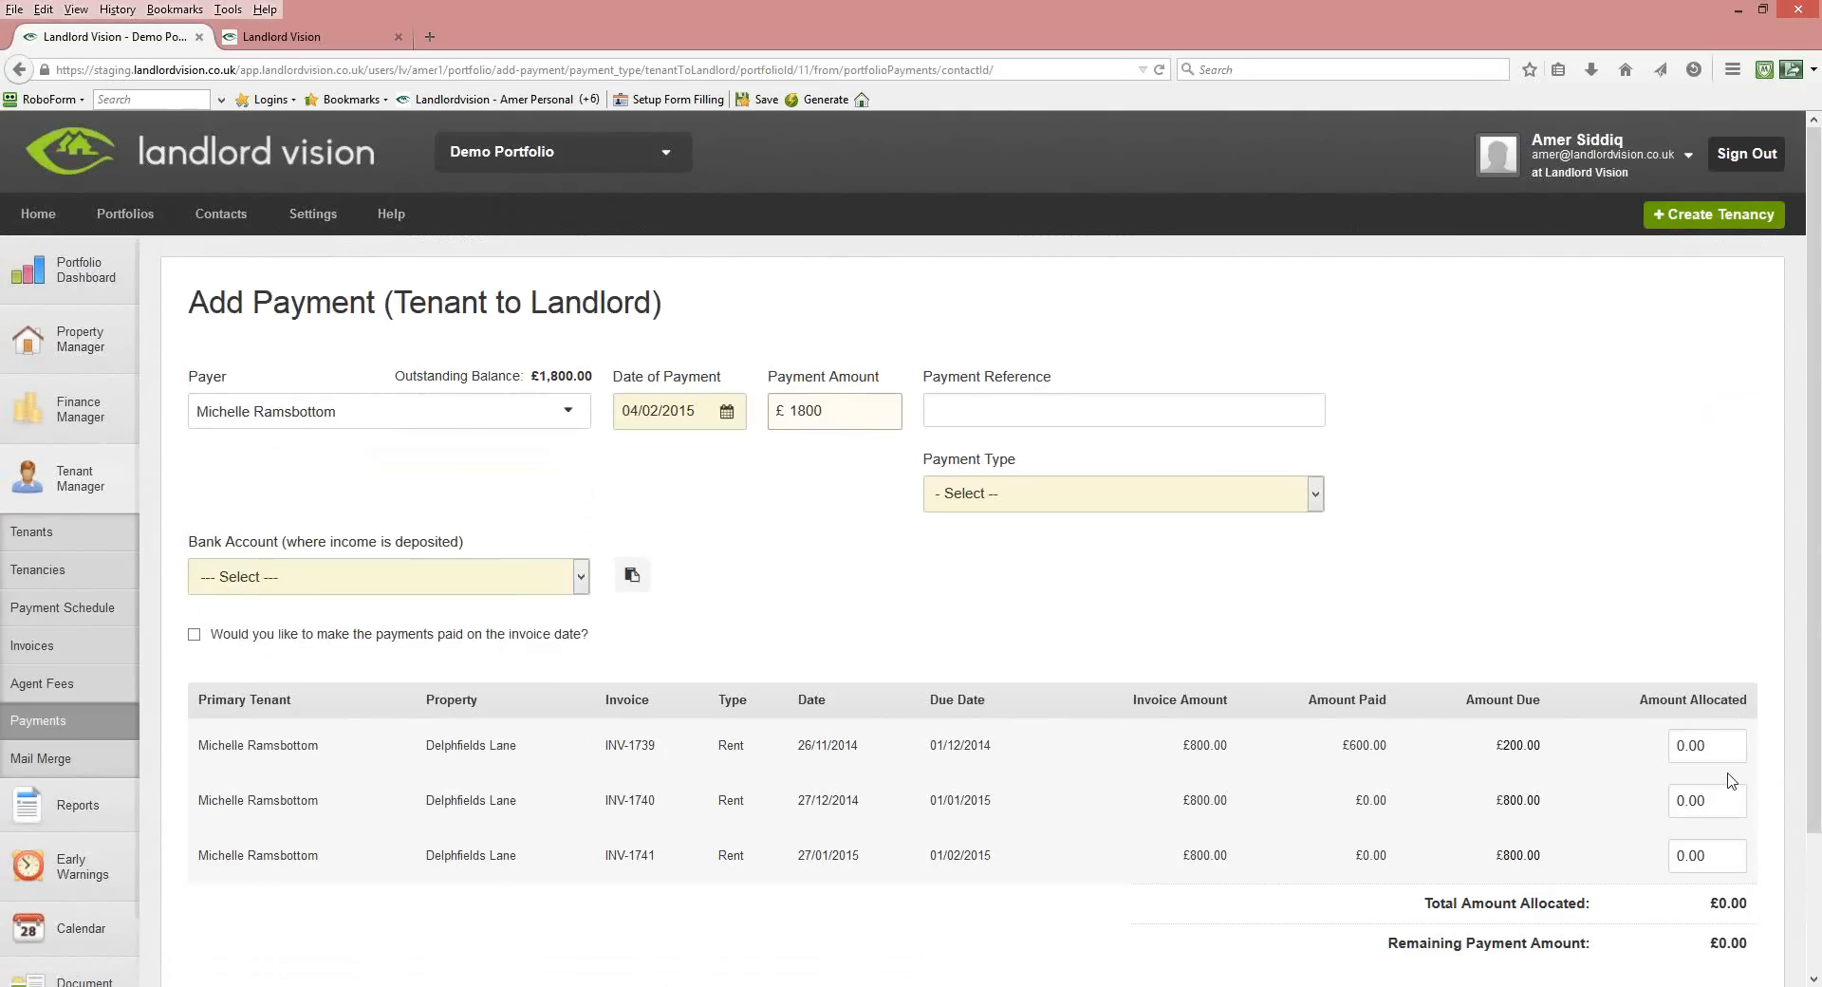
Apply the £1800 payment amount and examine how it is allocated across the three outstanding Delphfields Lane rent invoices.
key(Tab)
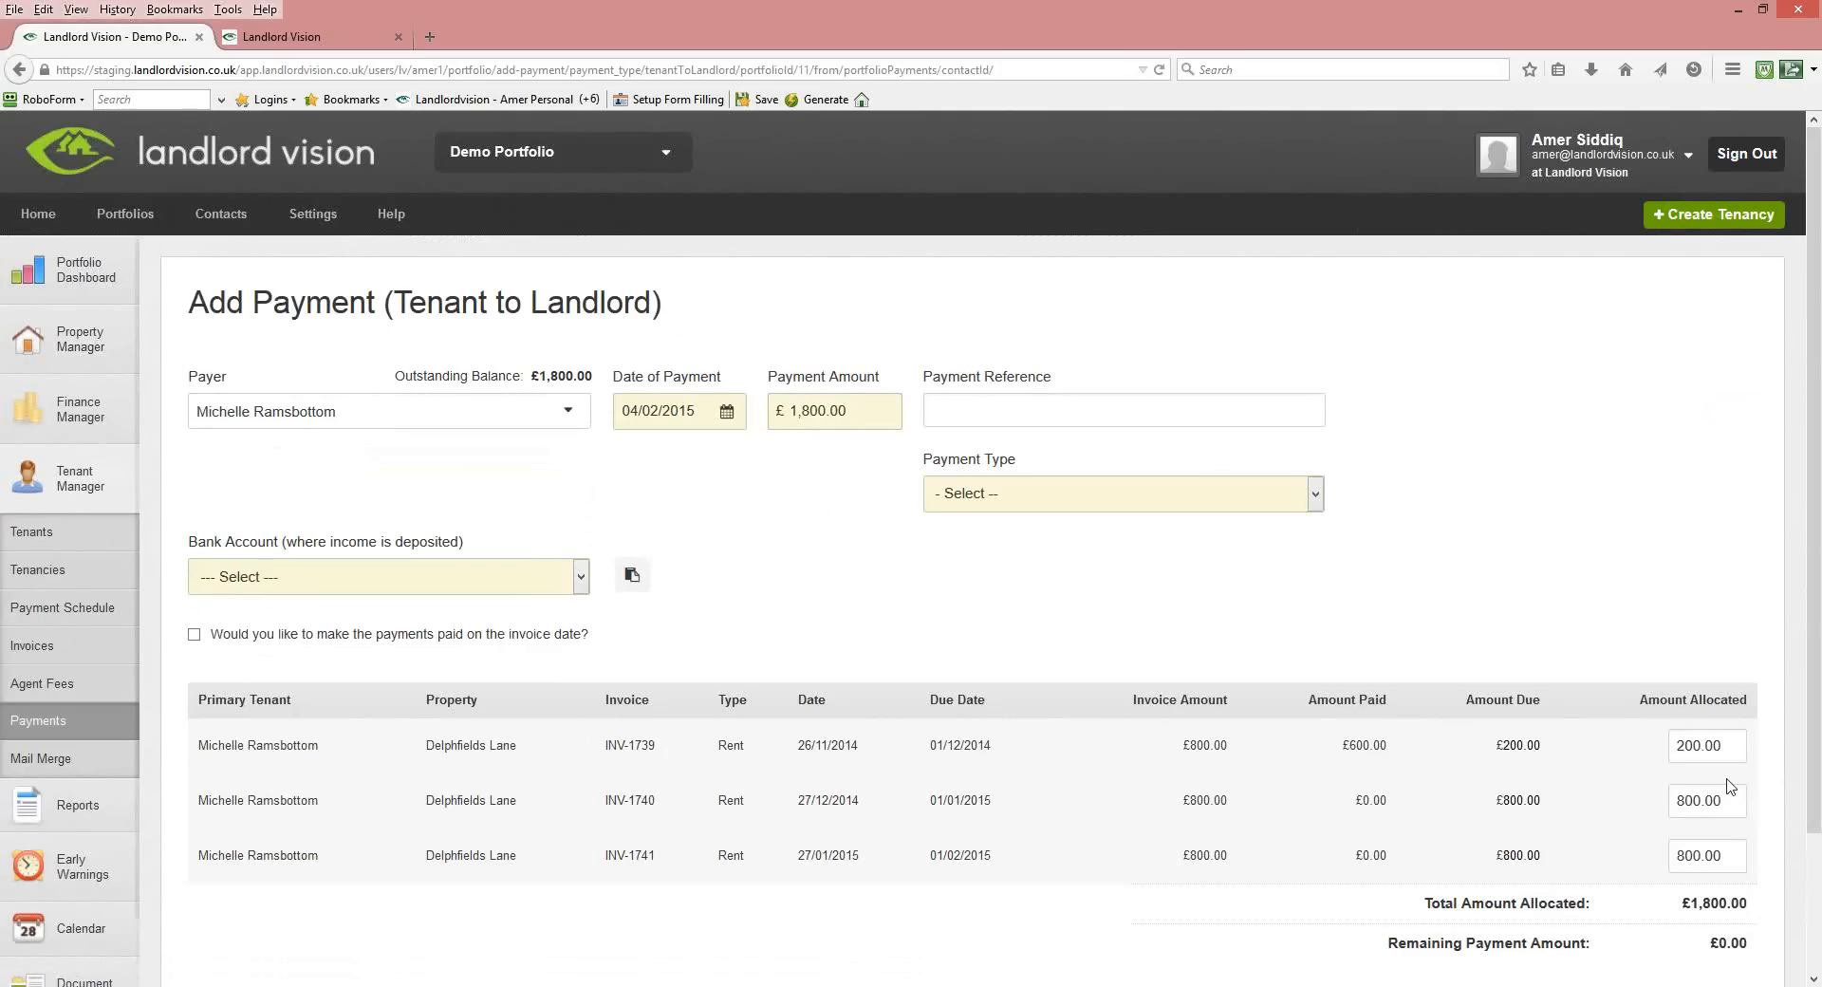
click(1732, 746)
drag(1191, 746, 1221, 747)
click(1381, 747)
double_click(1381, 747)
drag(1507, 745, 1547, 748)
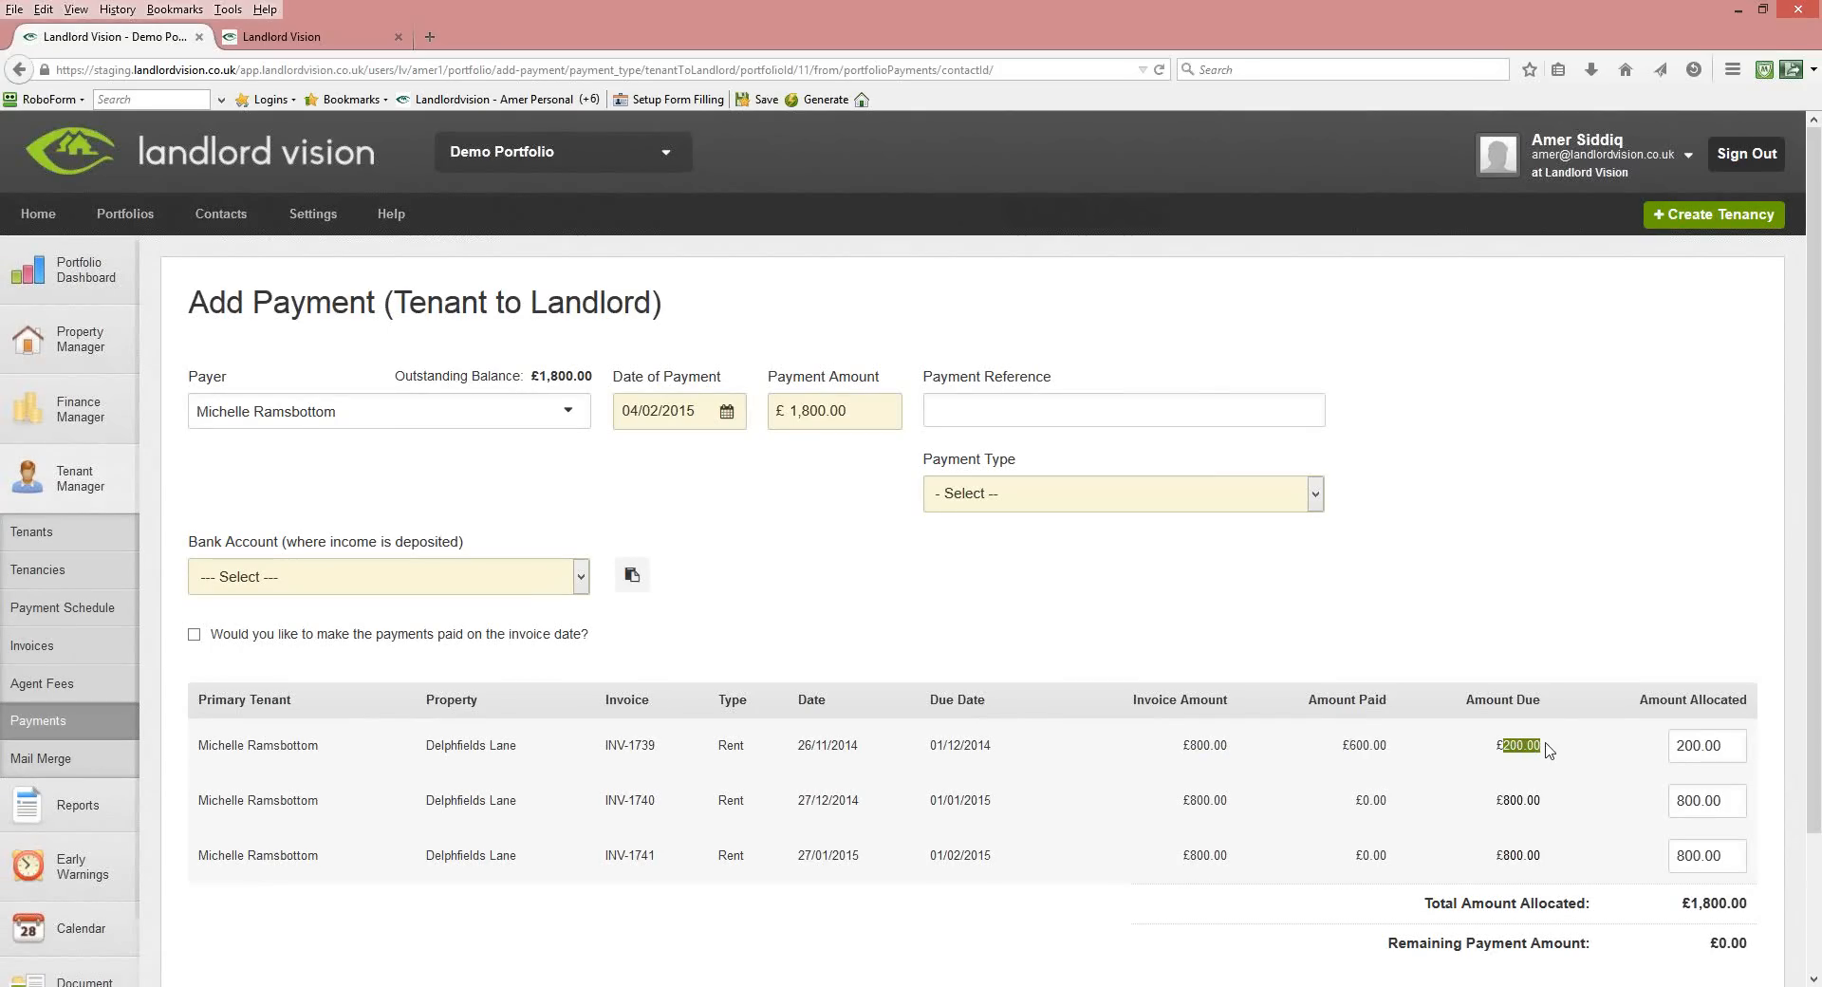
click(1718, 750)
click(1733, 801)
click(1731, 851)
Try a payment amount of £500 to check its invoice allocation, and set the amount back to £1800.
click(795, 410)
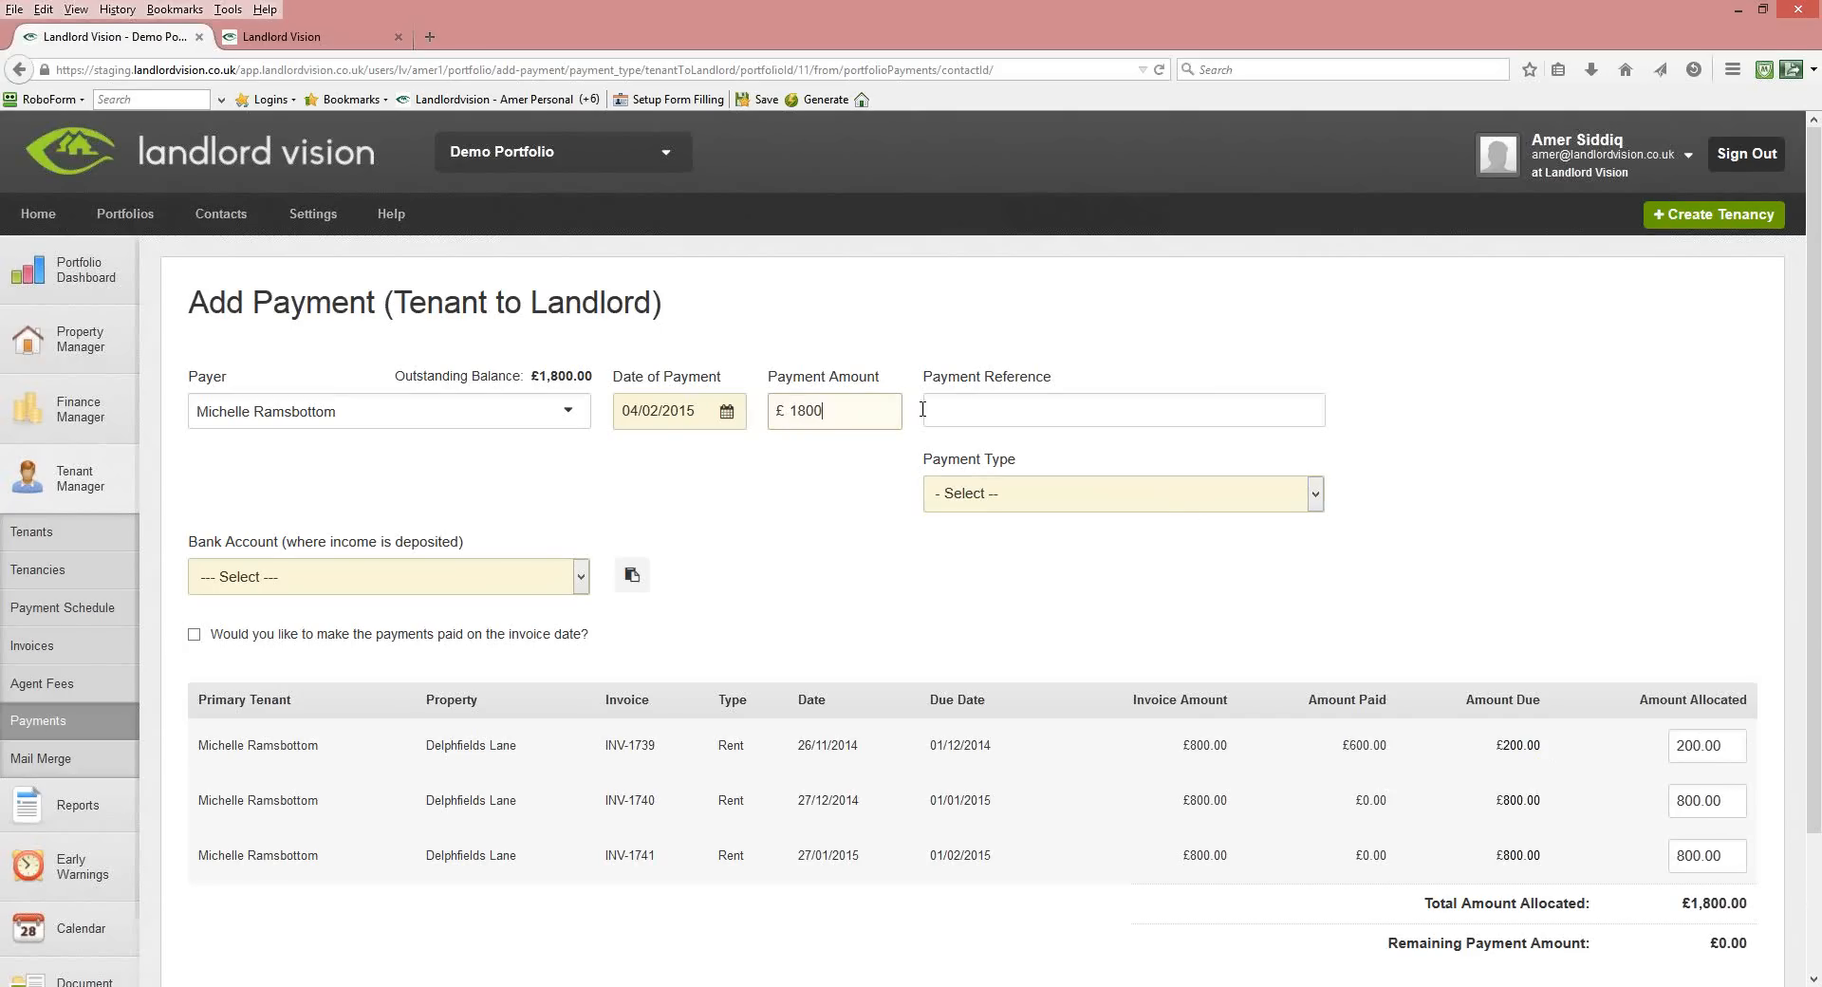
key(BackSpace)
key(BackSpace)
key(BackSpace)
key(BackSpace)
text(500)
click(980, 409)
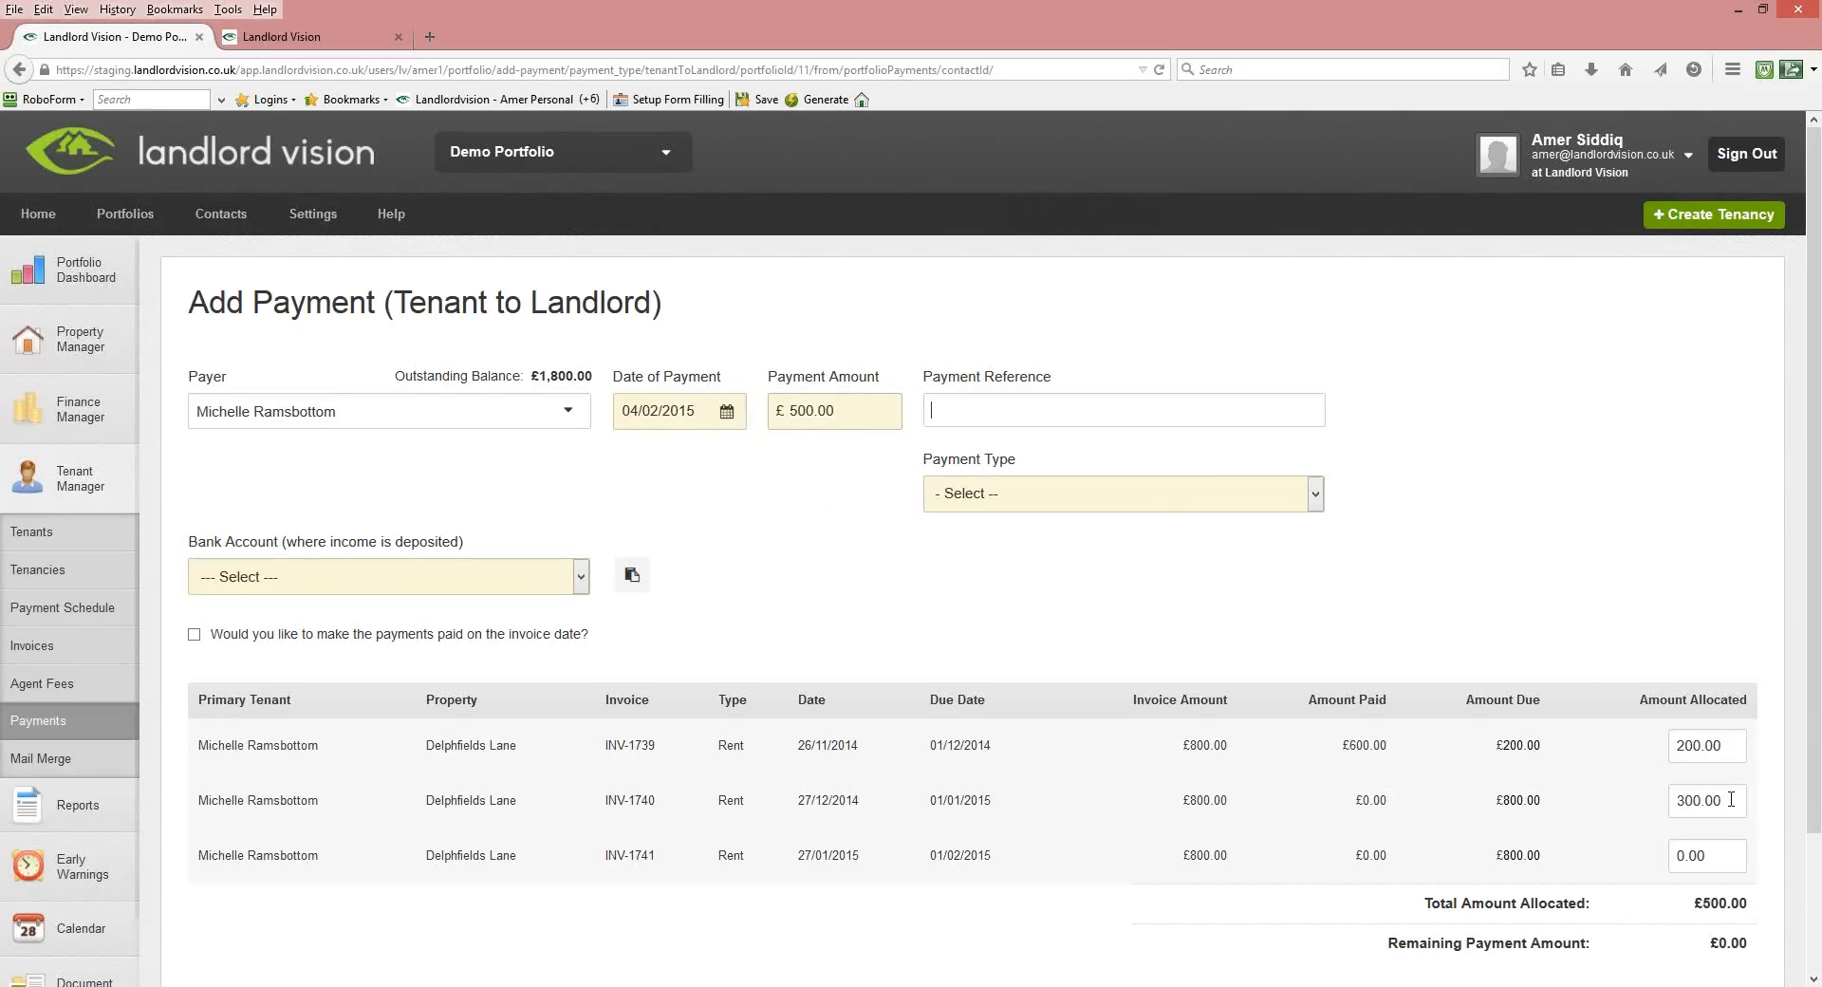
click(866, 410)
text(1800)
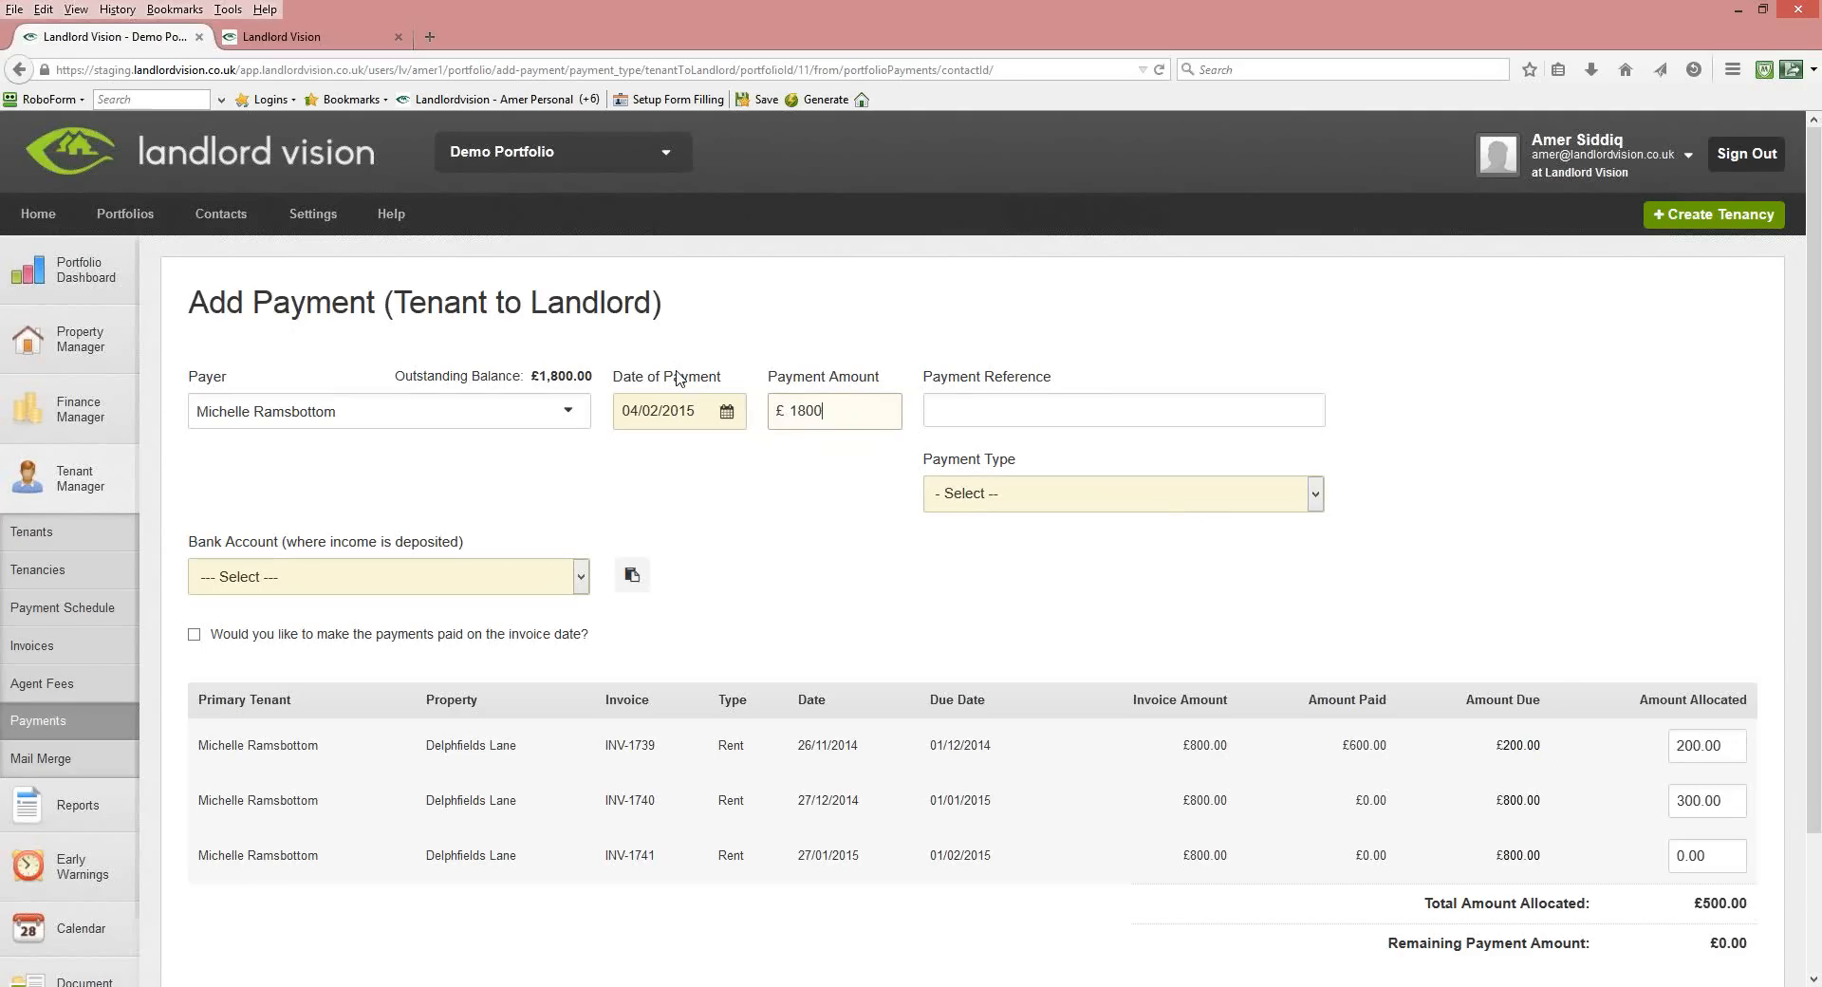
key(Tab)
Set the payment type to Bank Transfer and the deposit bank account to Landlord Vision Current Account.
click(990, 501)
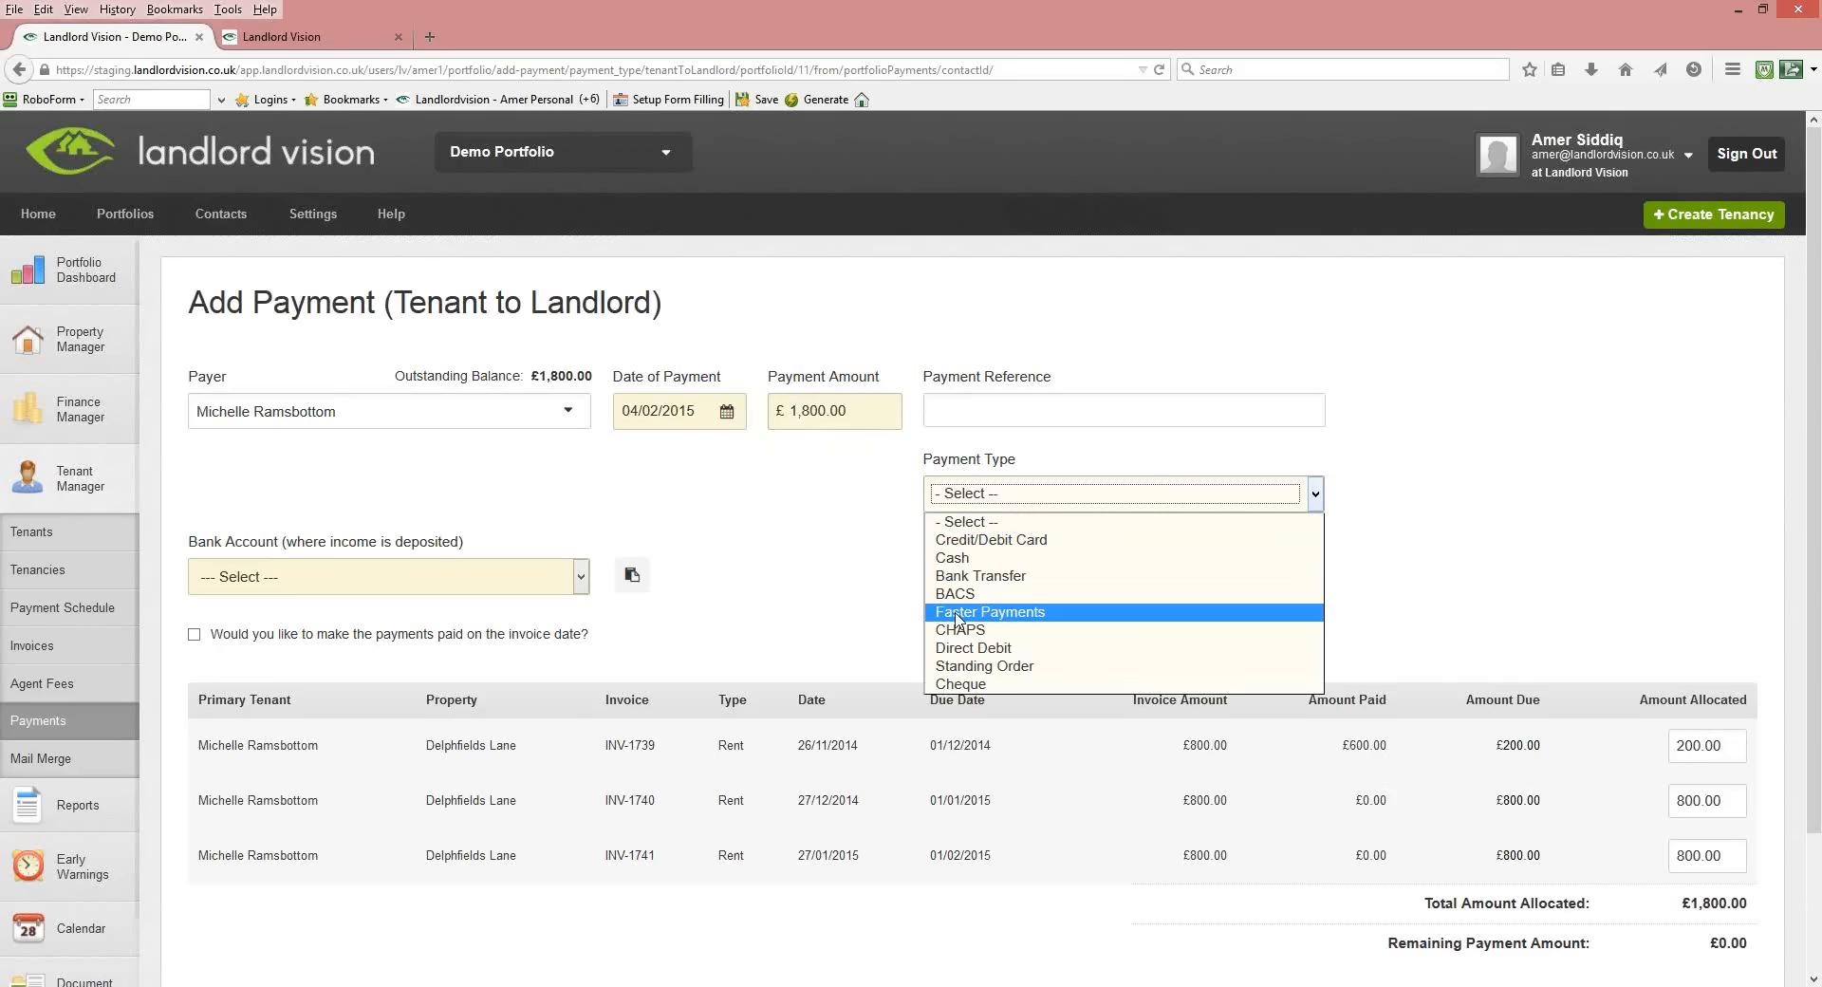
click(952, 579)
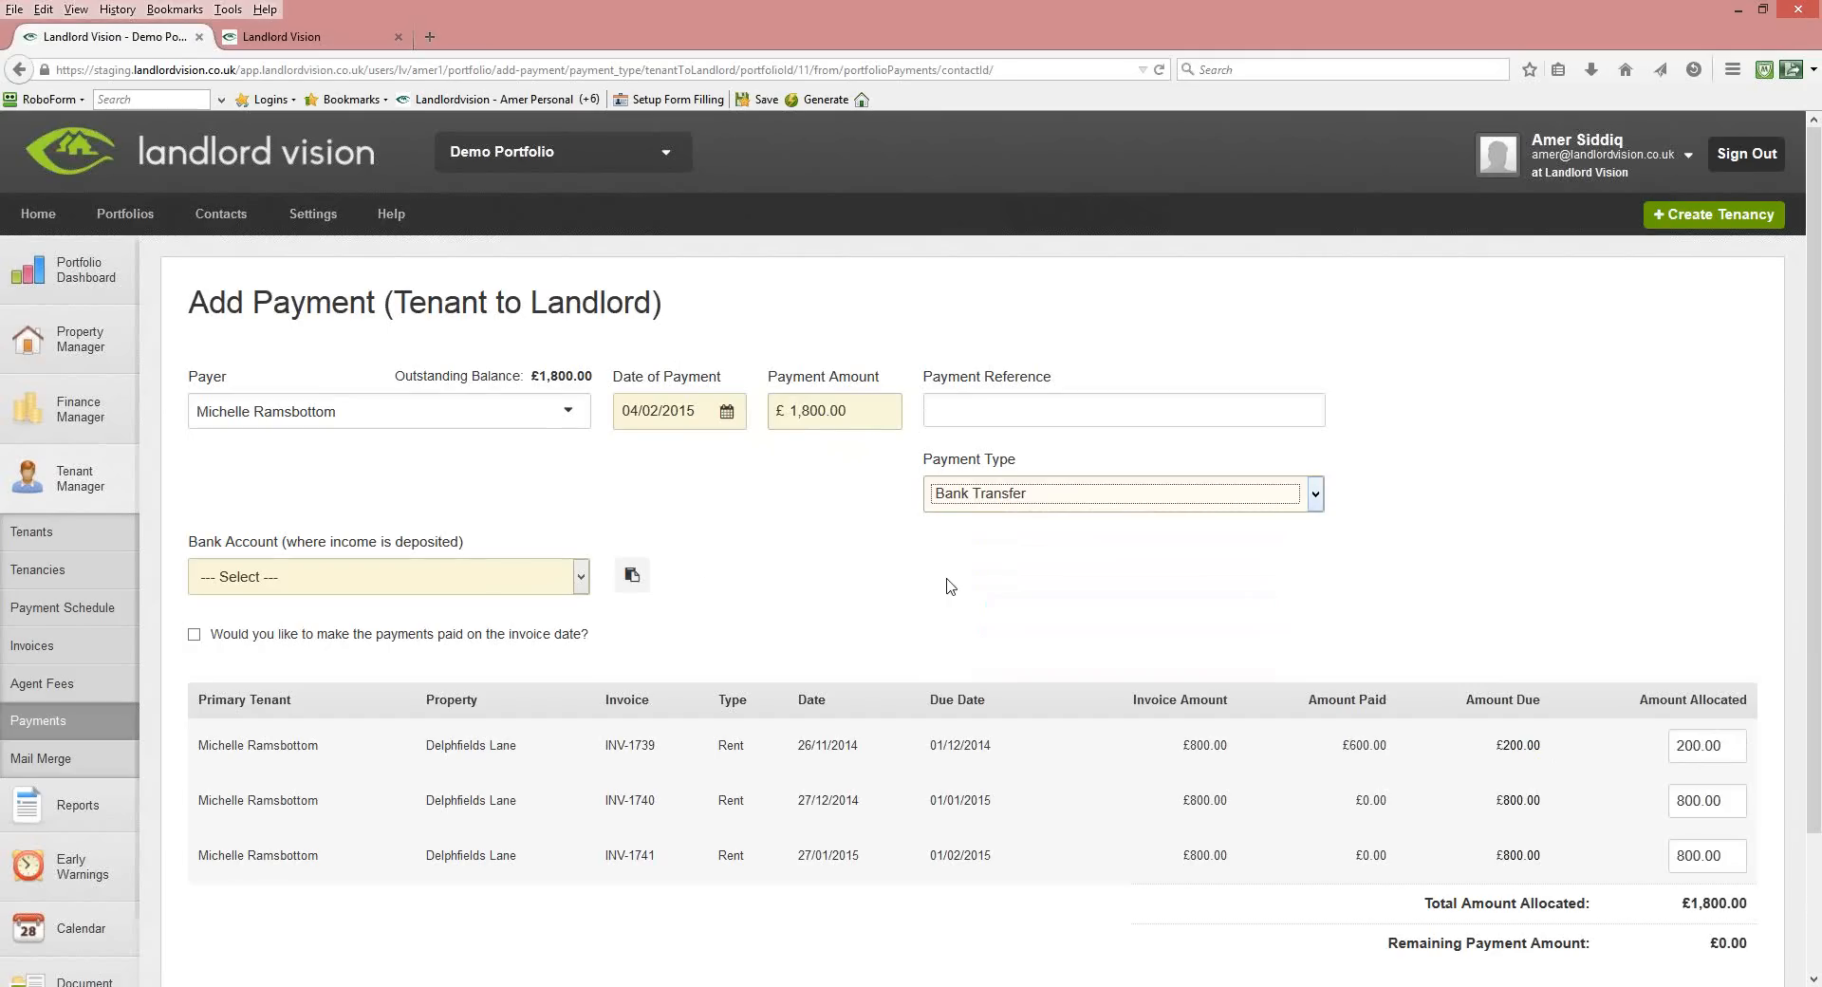
click(474, 576)
click(394, 641)
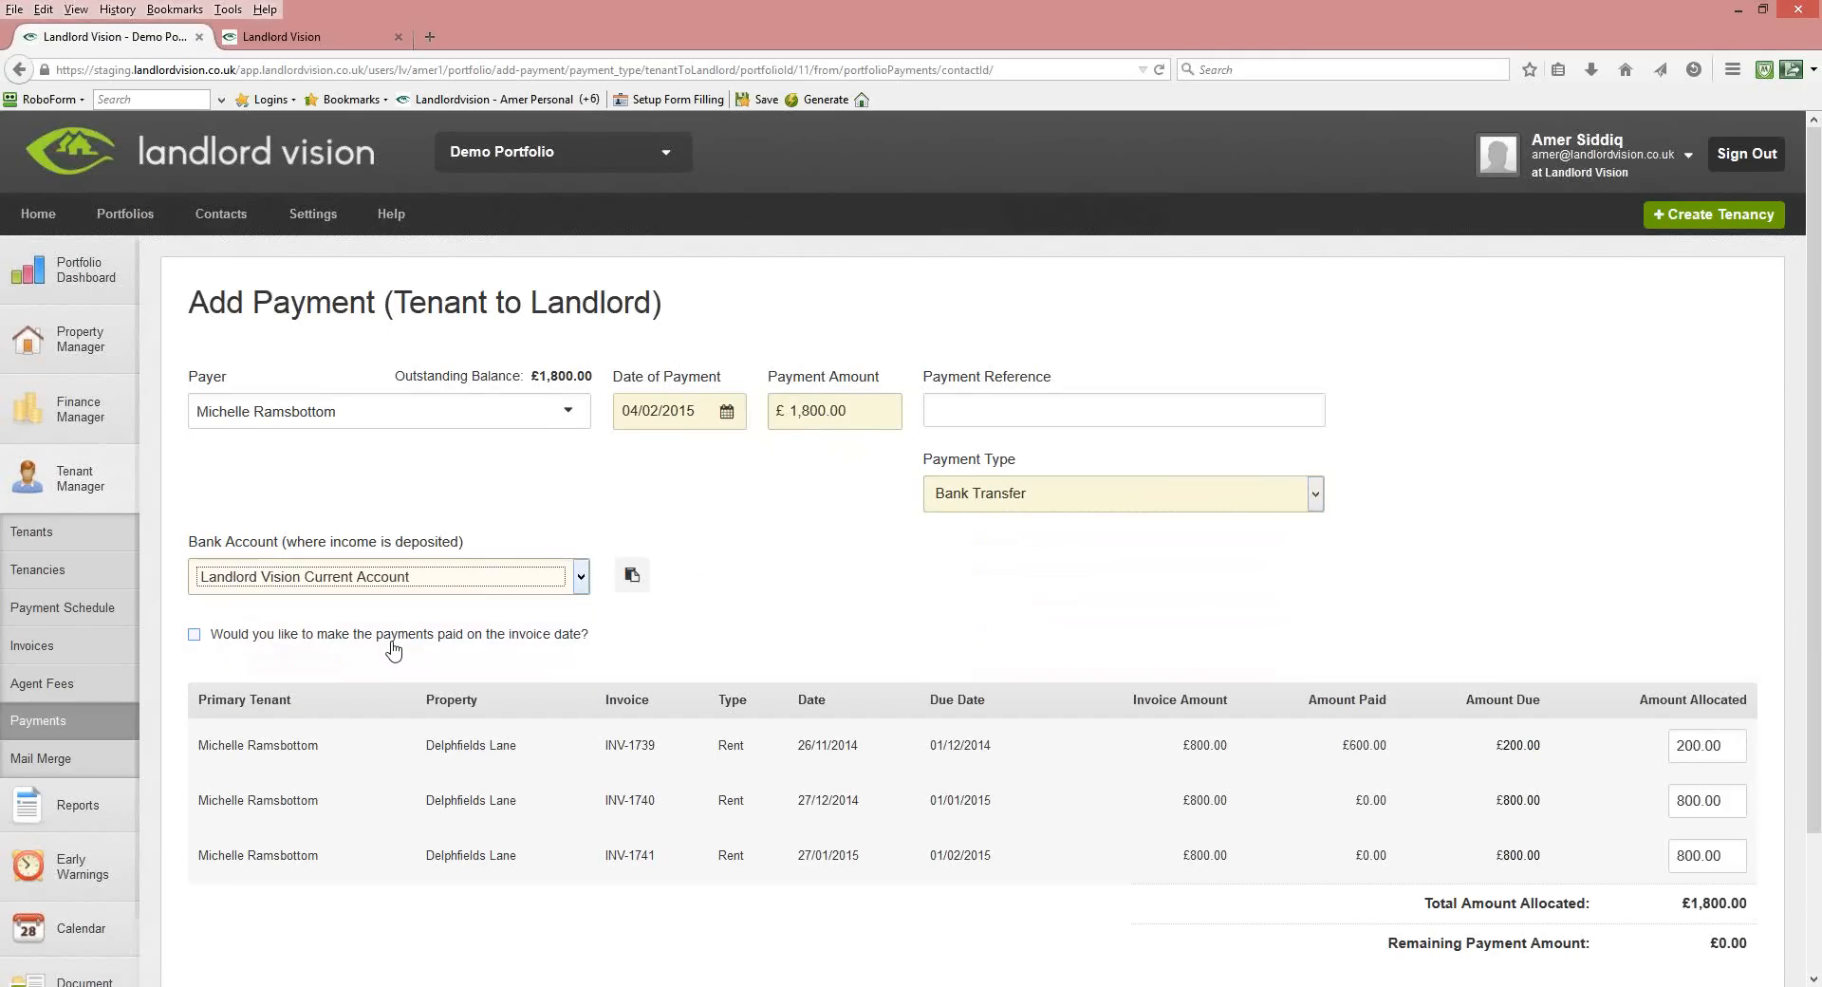
Mark the payments as paid on the invoice date and save the rent payment.
click(195, 635)
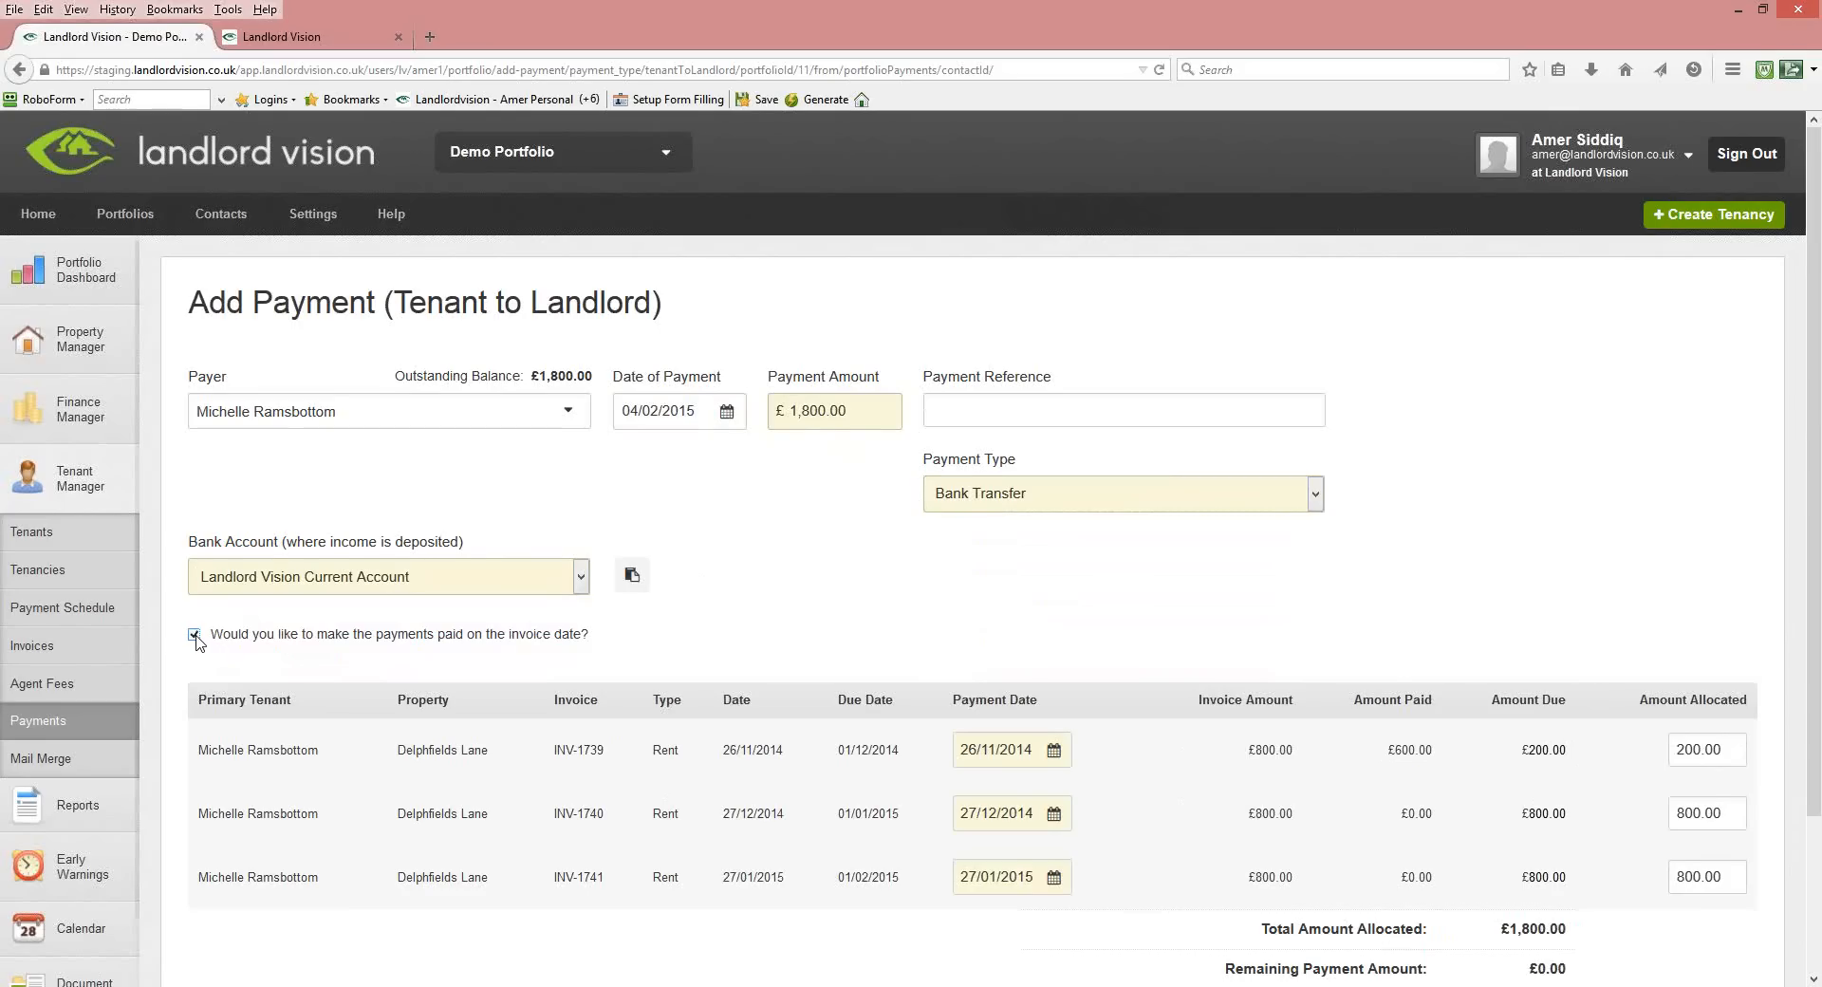
scroll(1817, 513, down, 1)
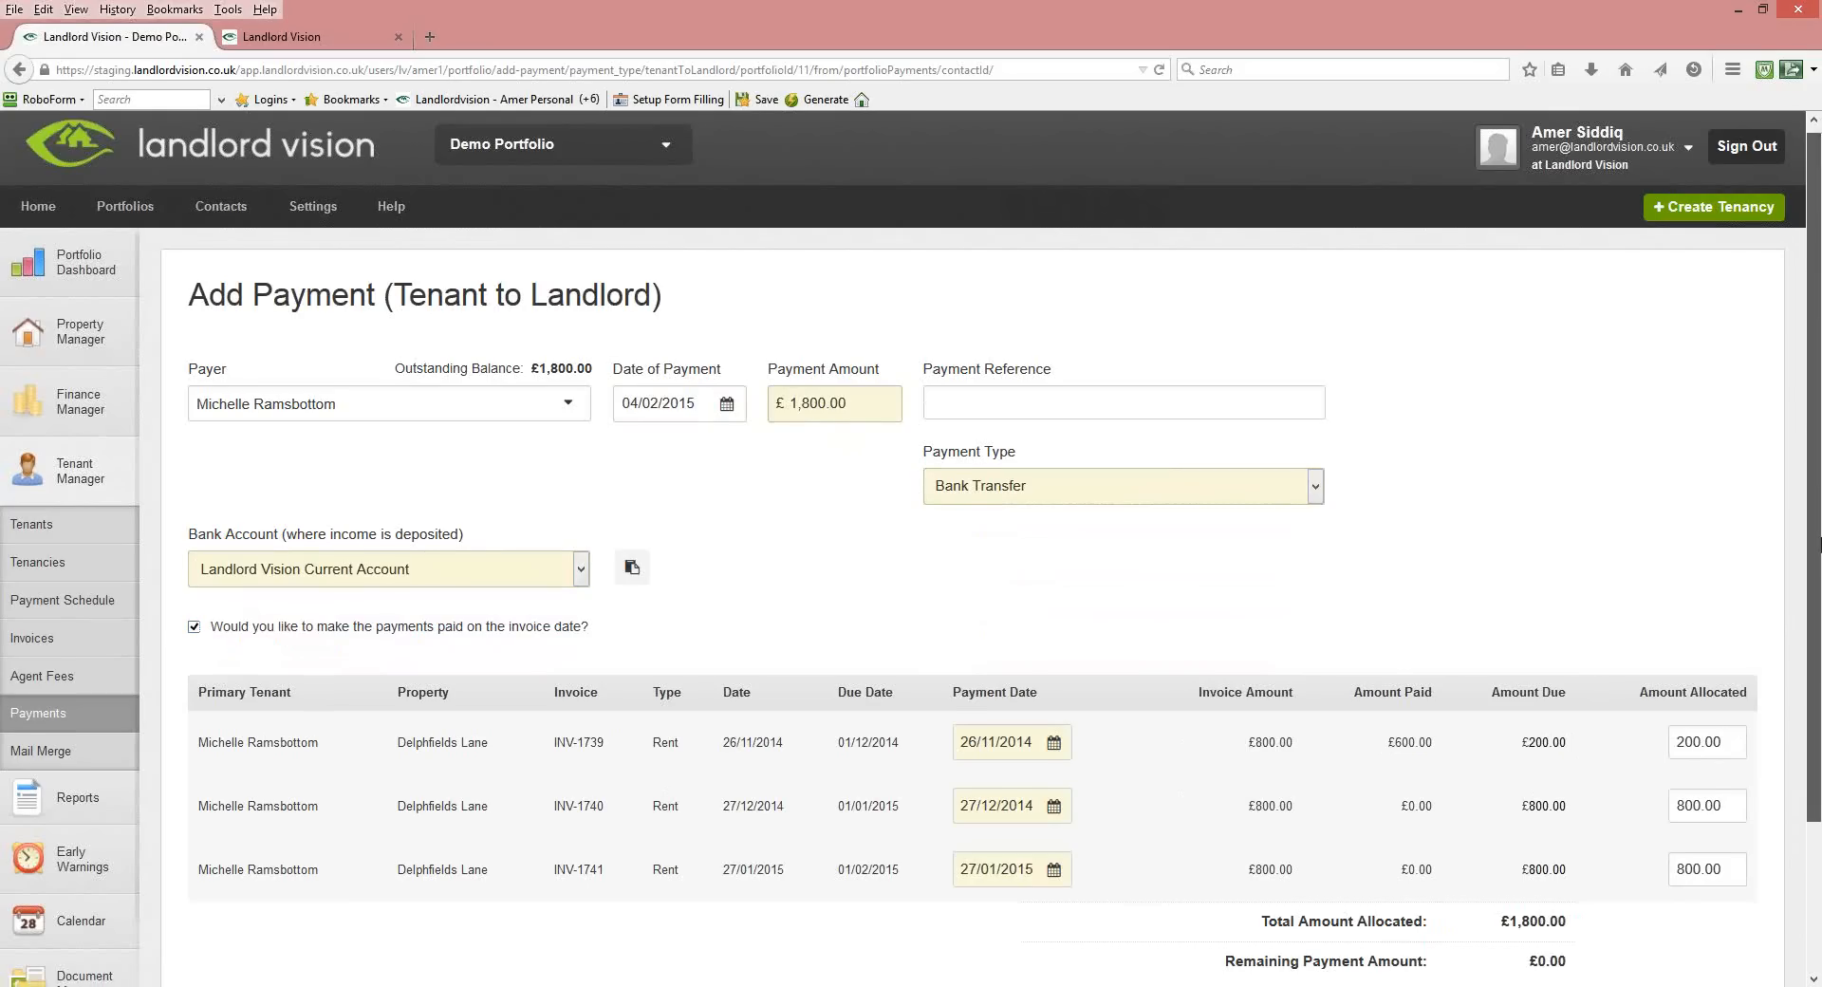
scroll(1818, 543, down, 3)
click(1741, 875)
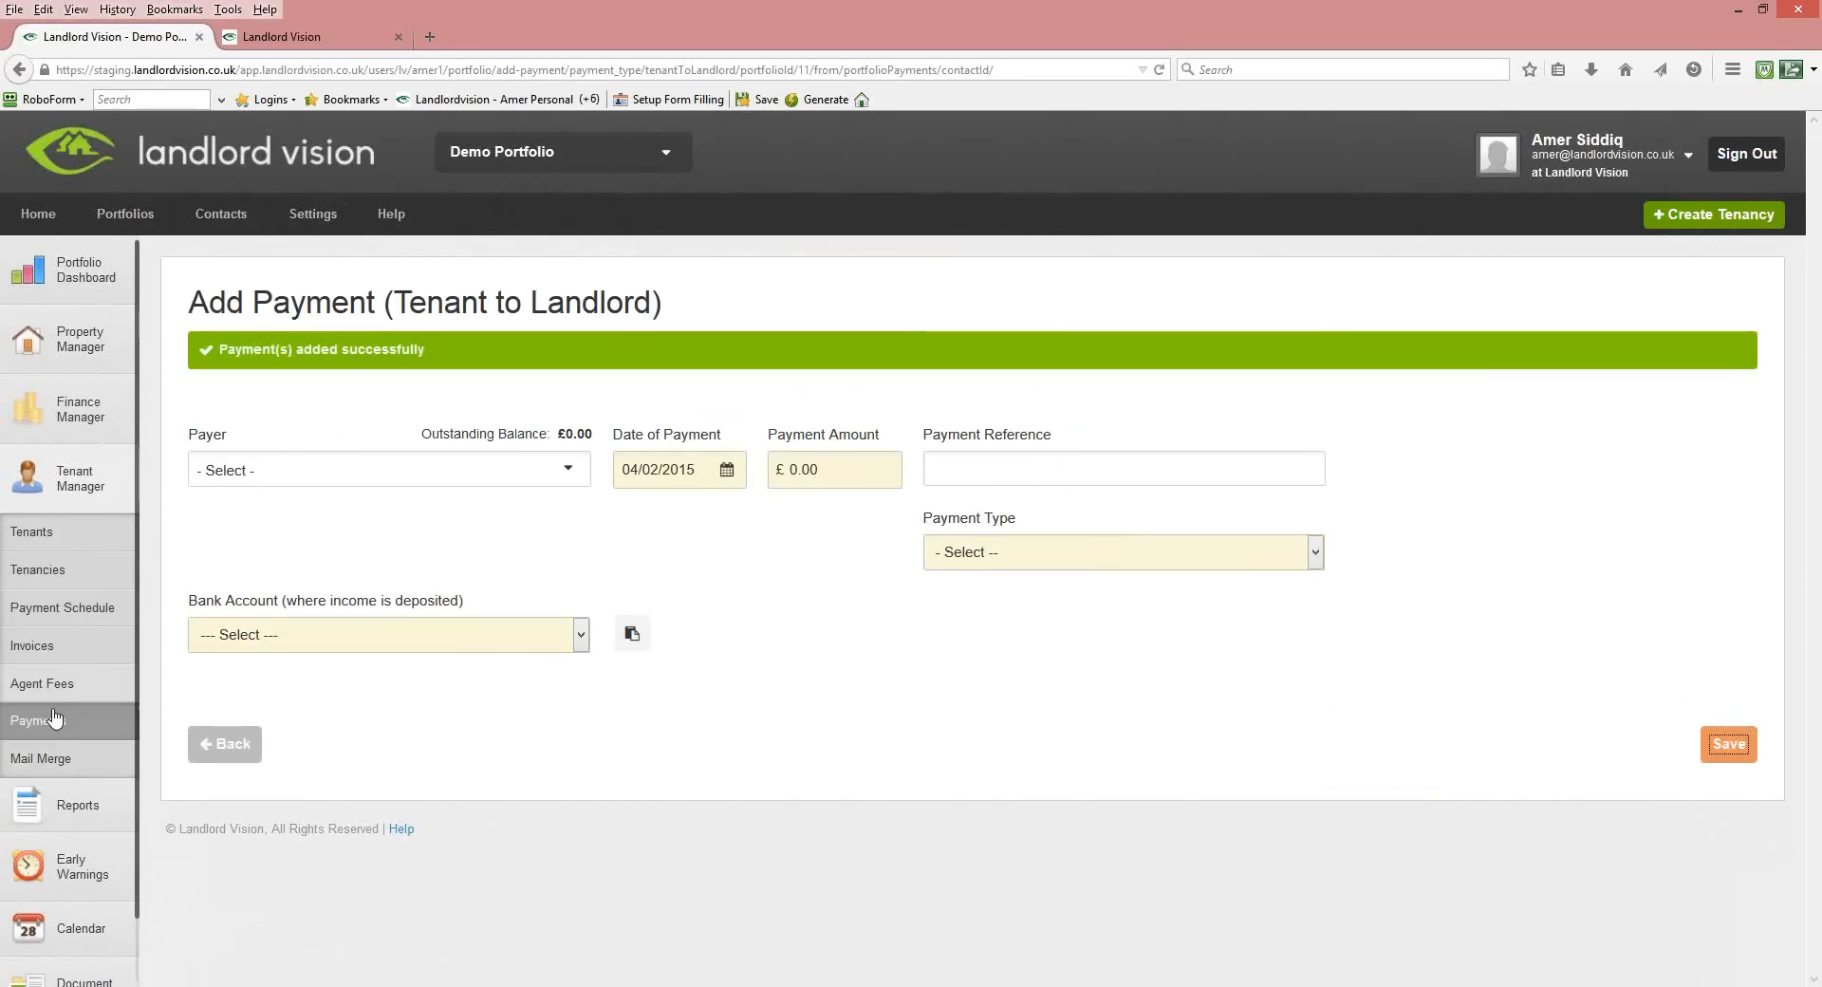
Open the tenant's payment schedule and examine the Delphfields Lane rent entries and the summary of payments.
click(46, 610)
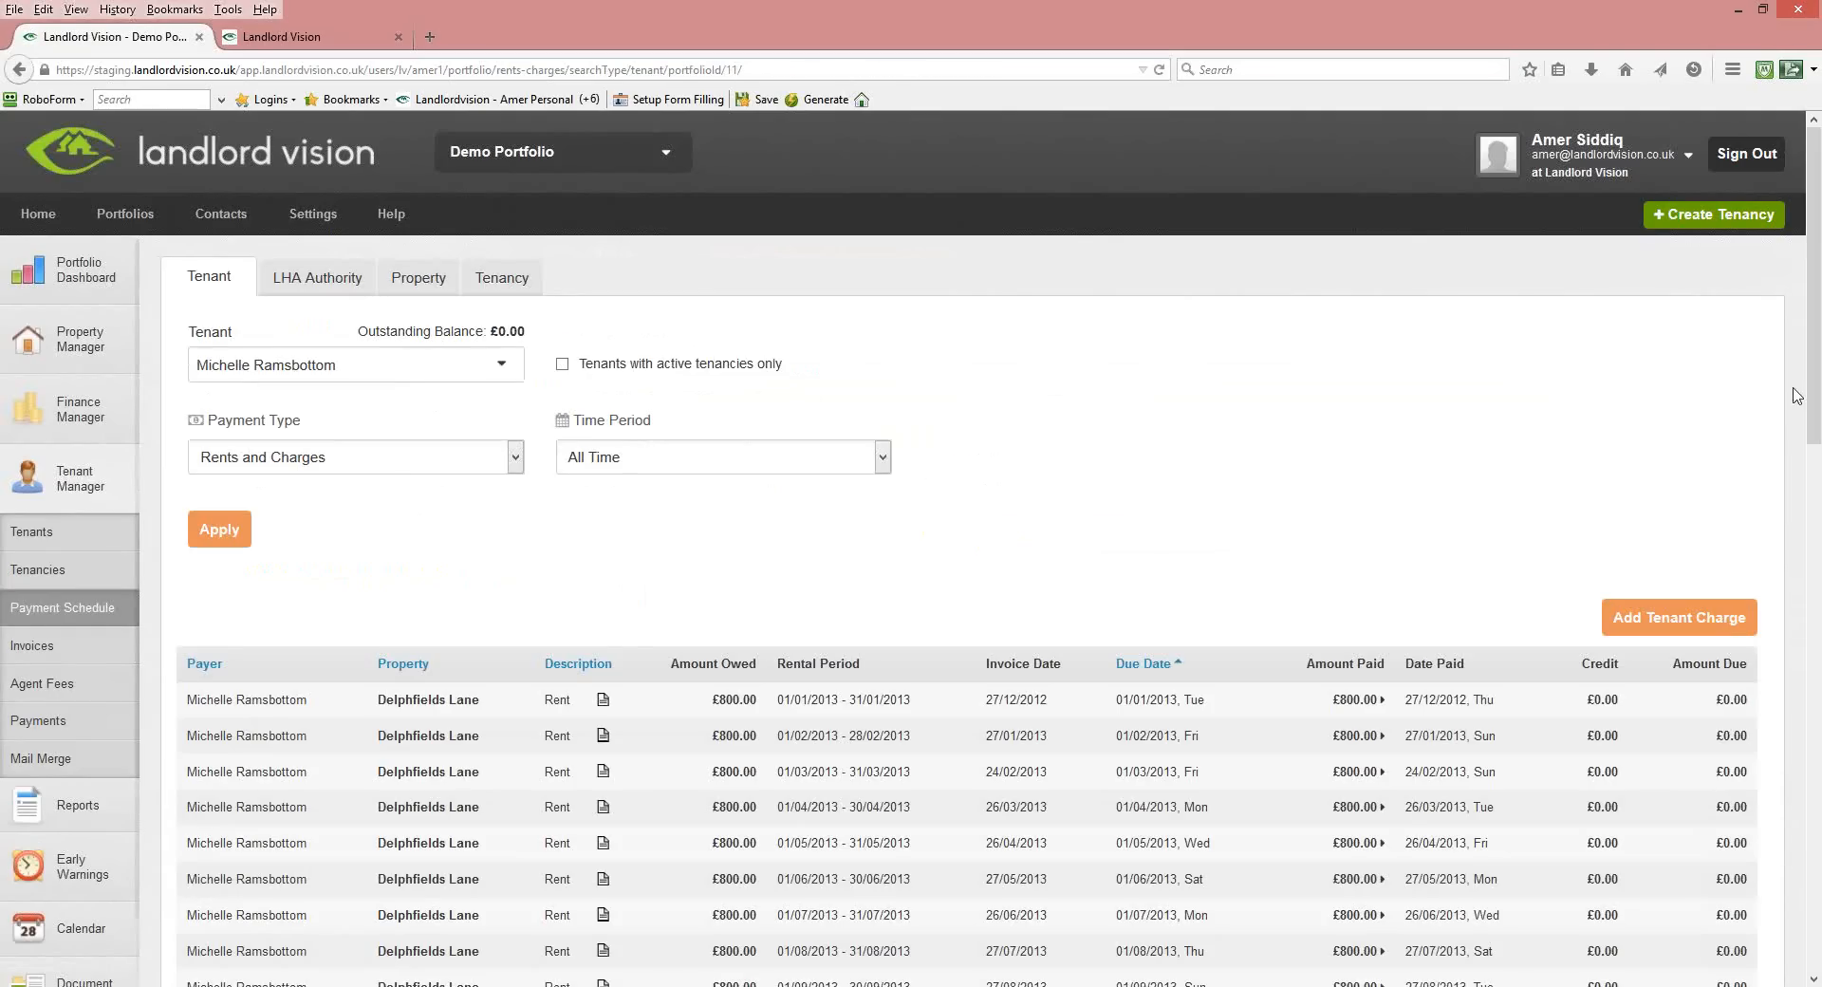
drag(1820, 454, 1820, 807)
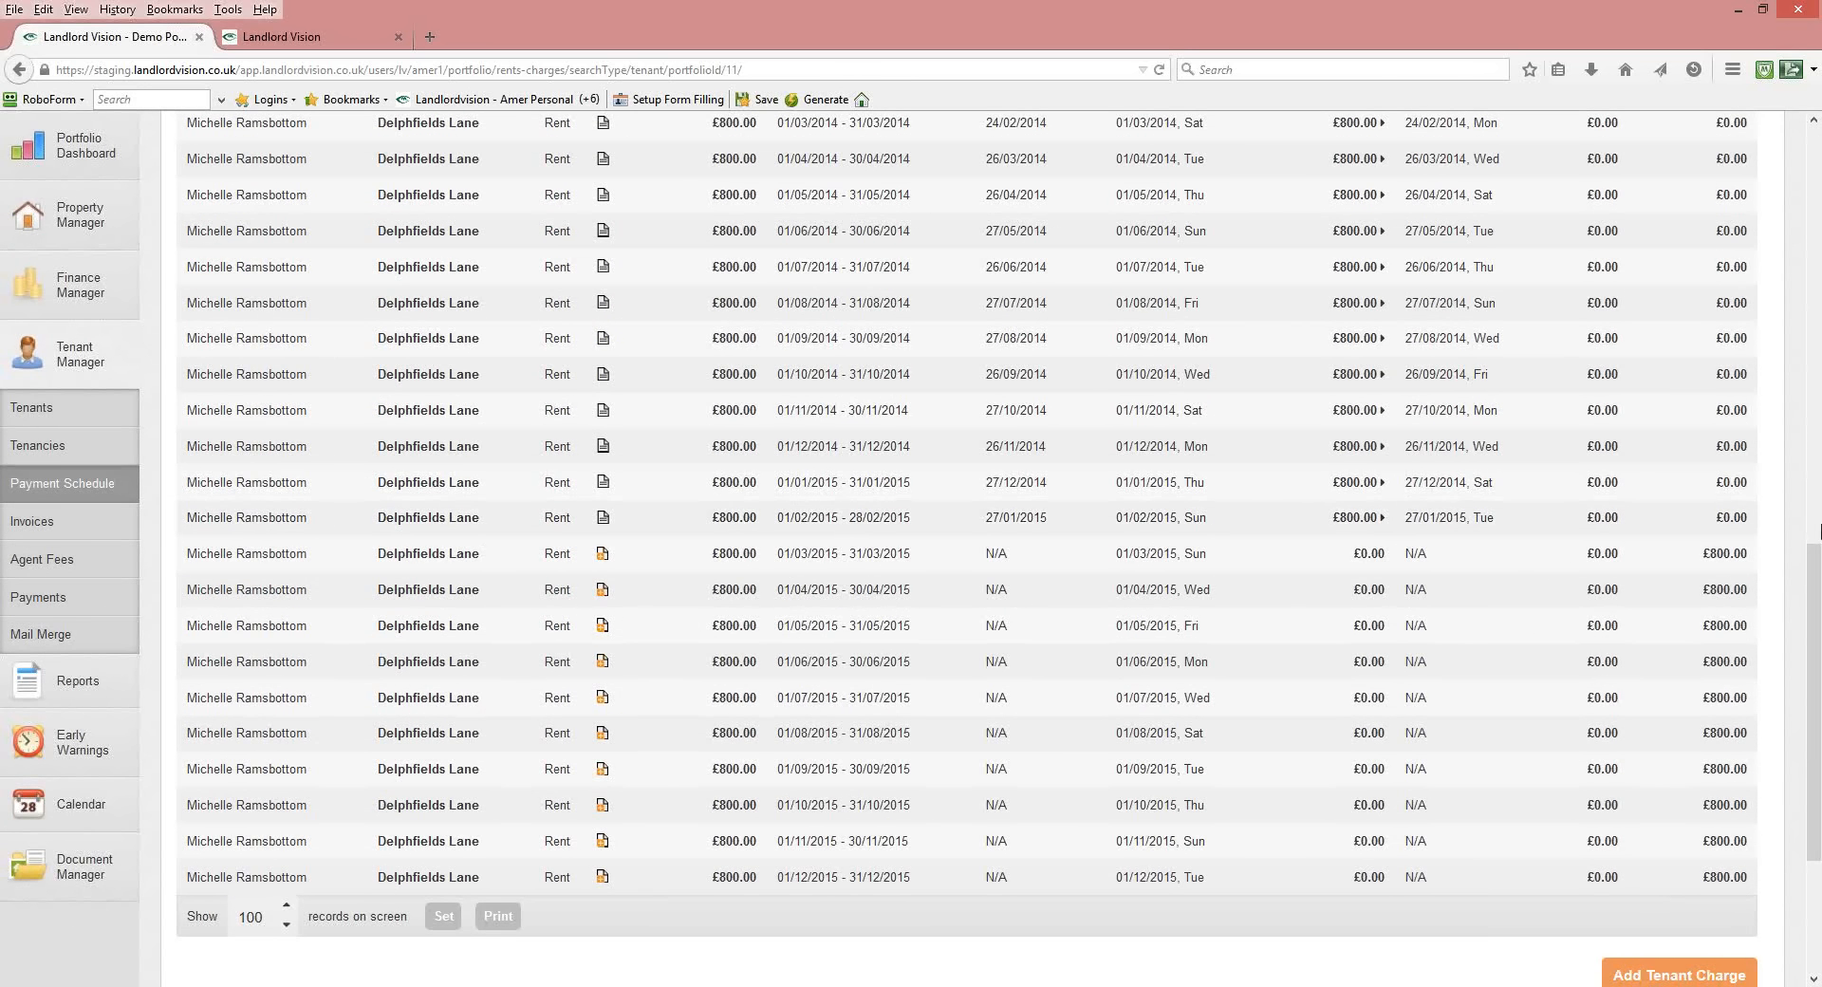
scroll(1819, 598, down, 5)
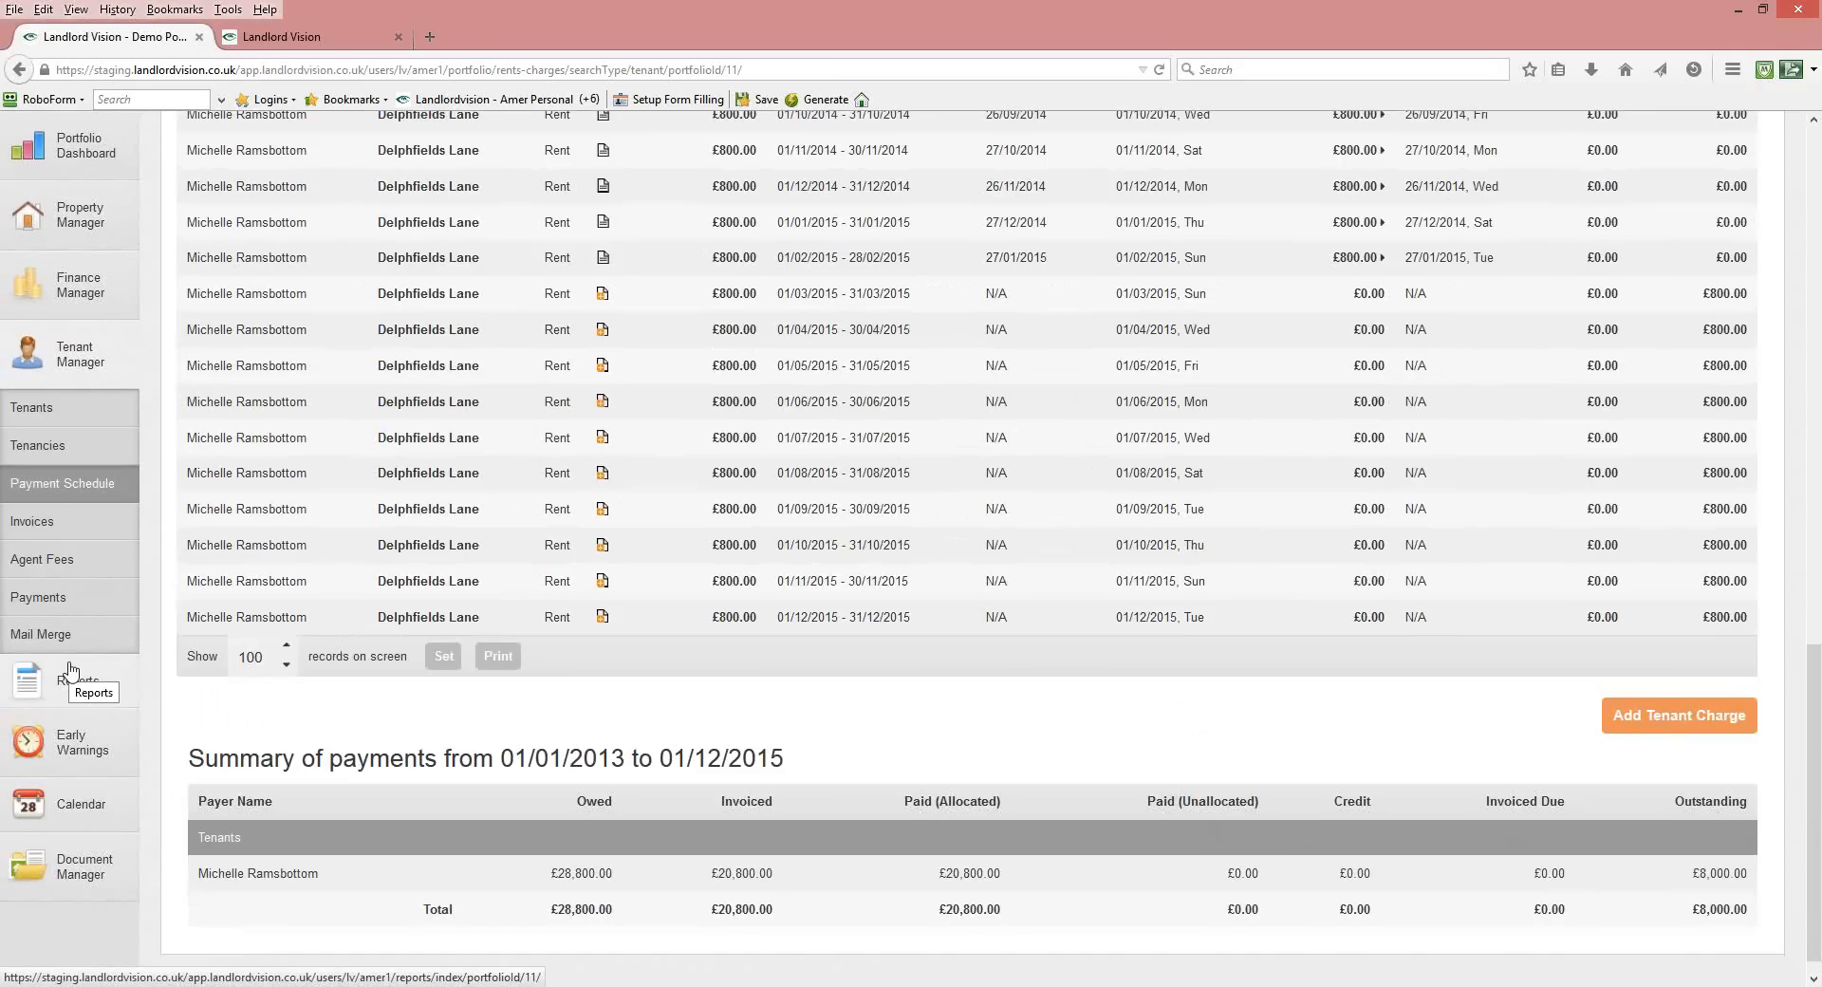
Open the Occupancy Overview report from the full list of reports and examine room occupancy for February, March and April 2015.
click(59, 358)
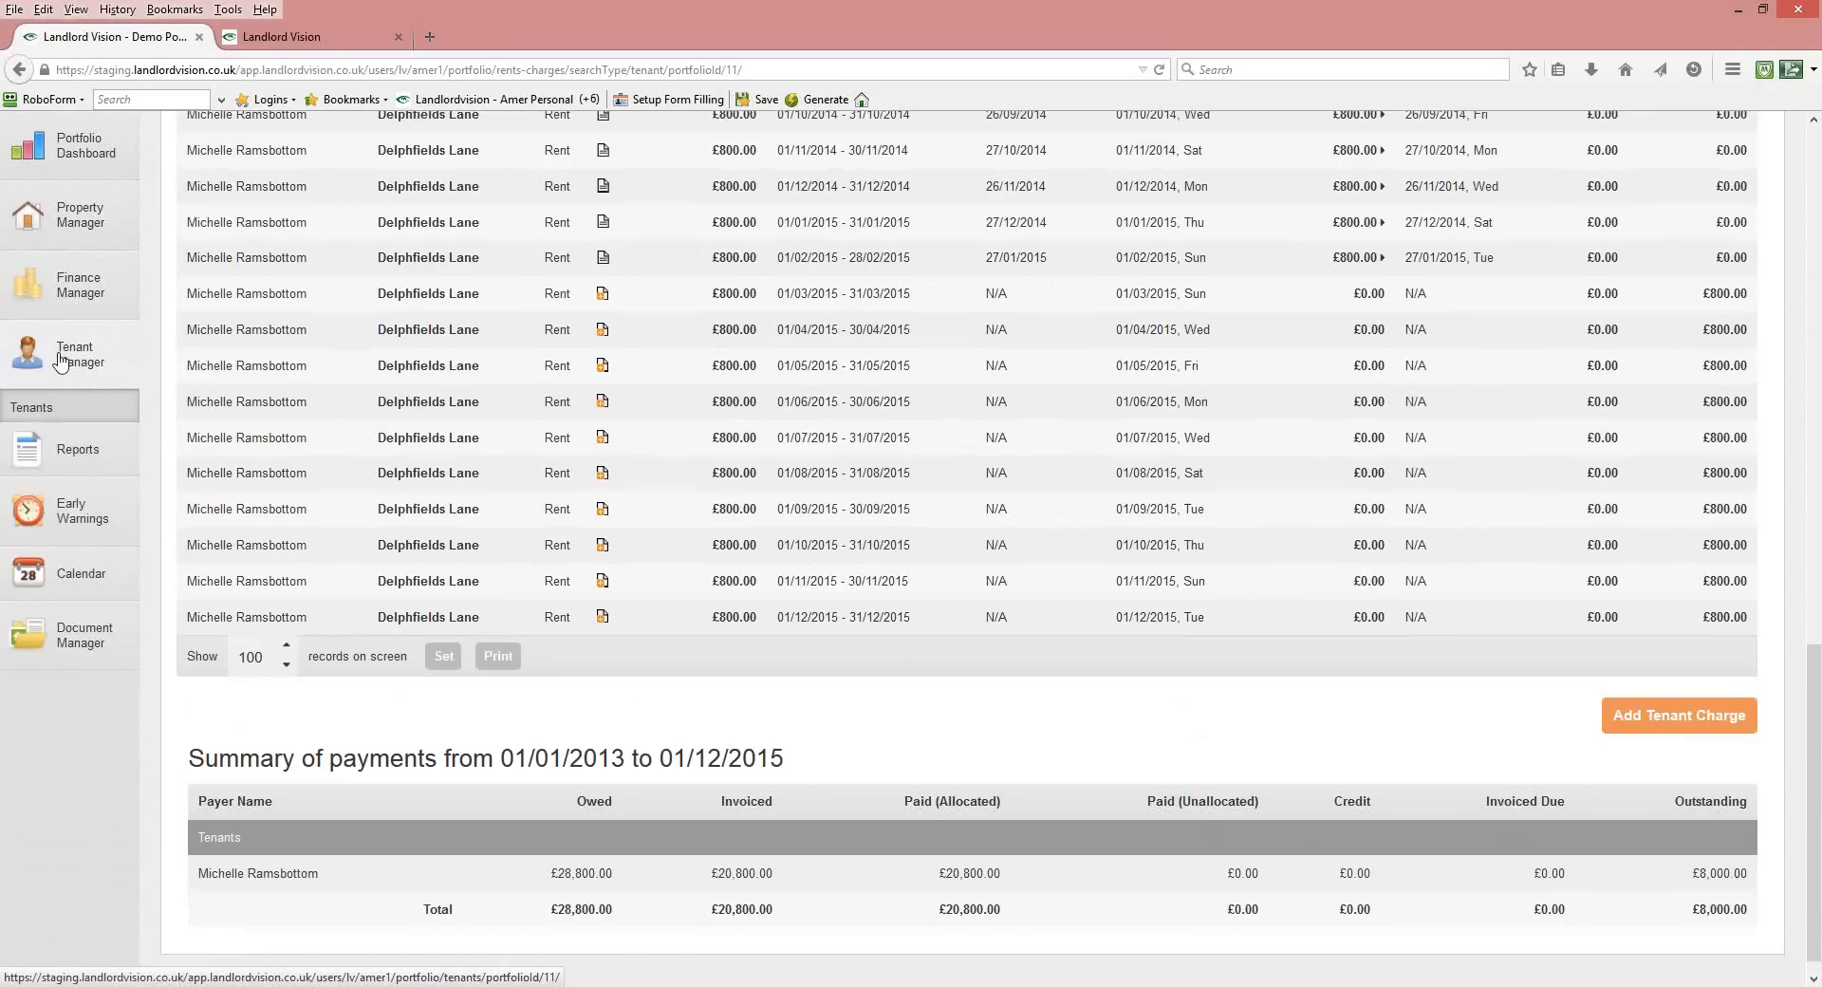
click(52, 421)
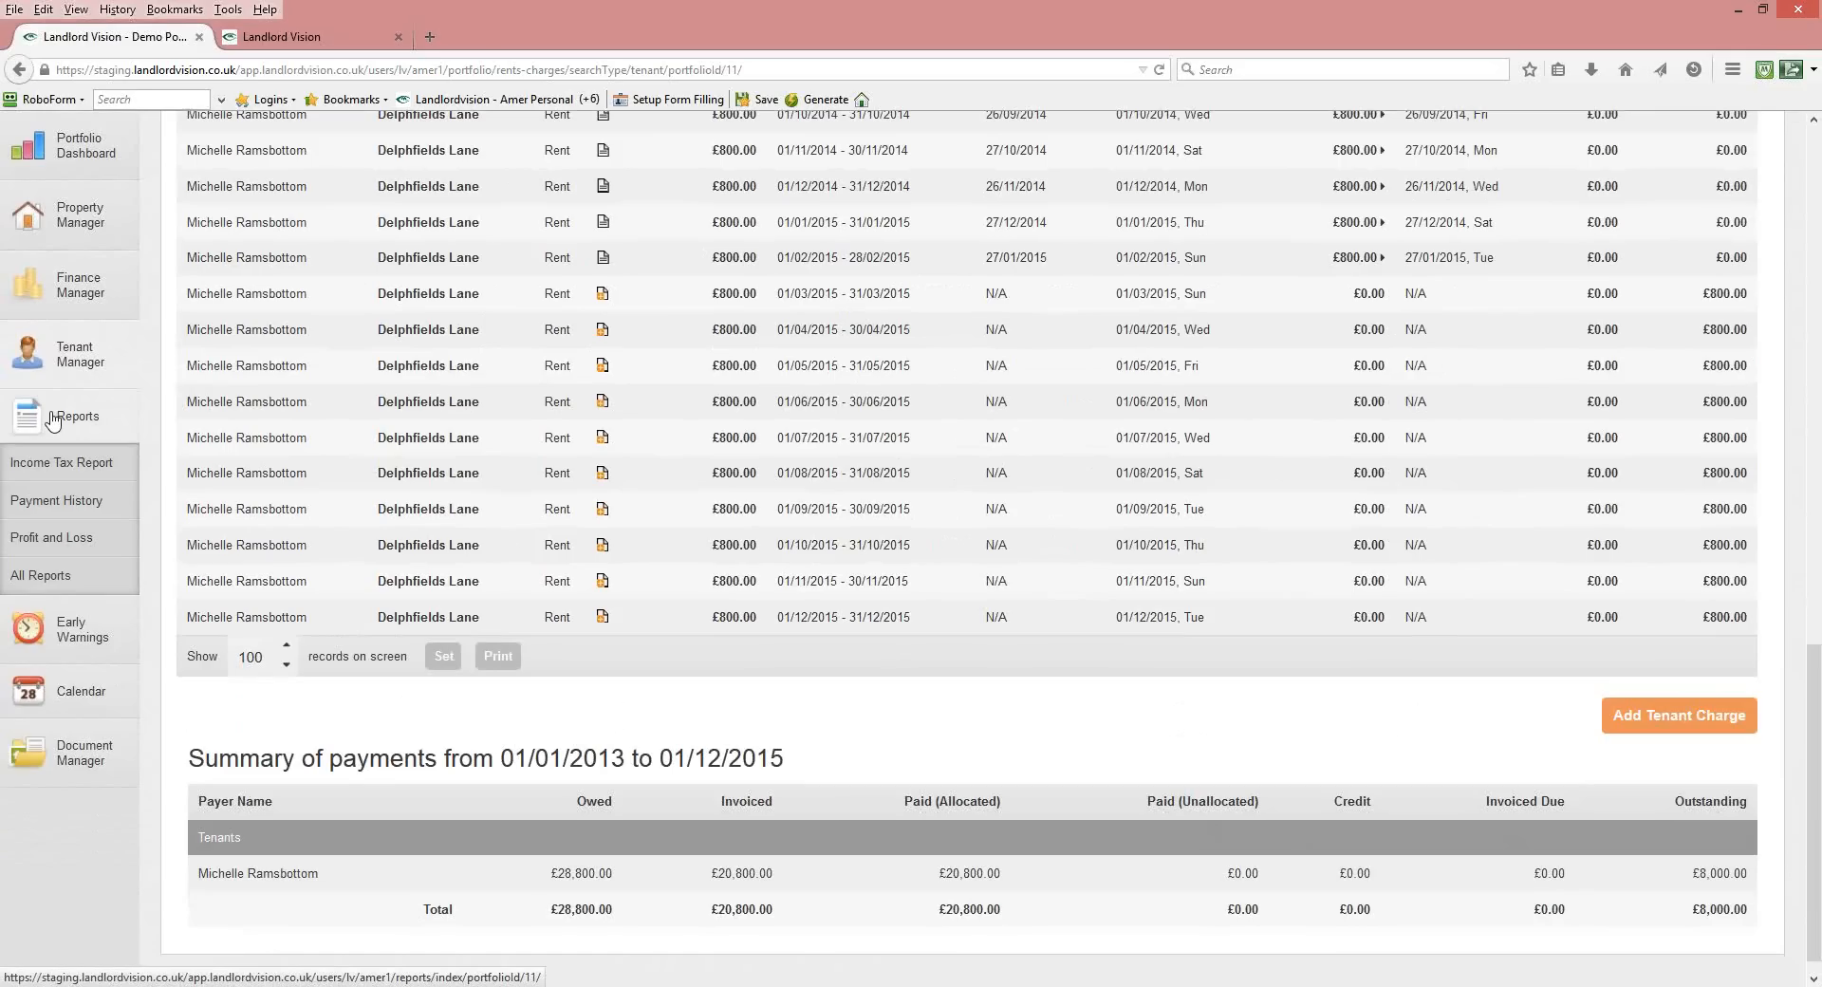
click(31, 586)
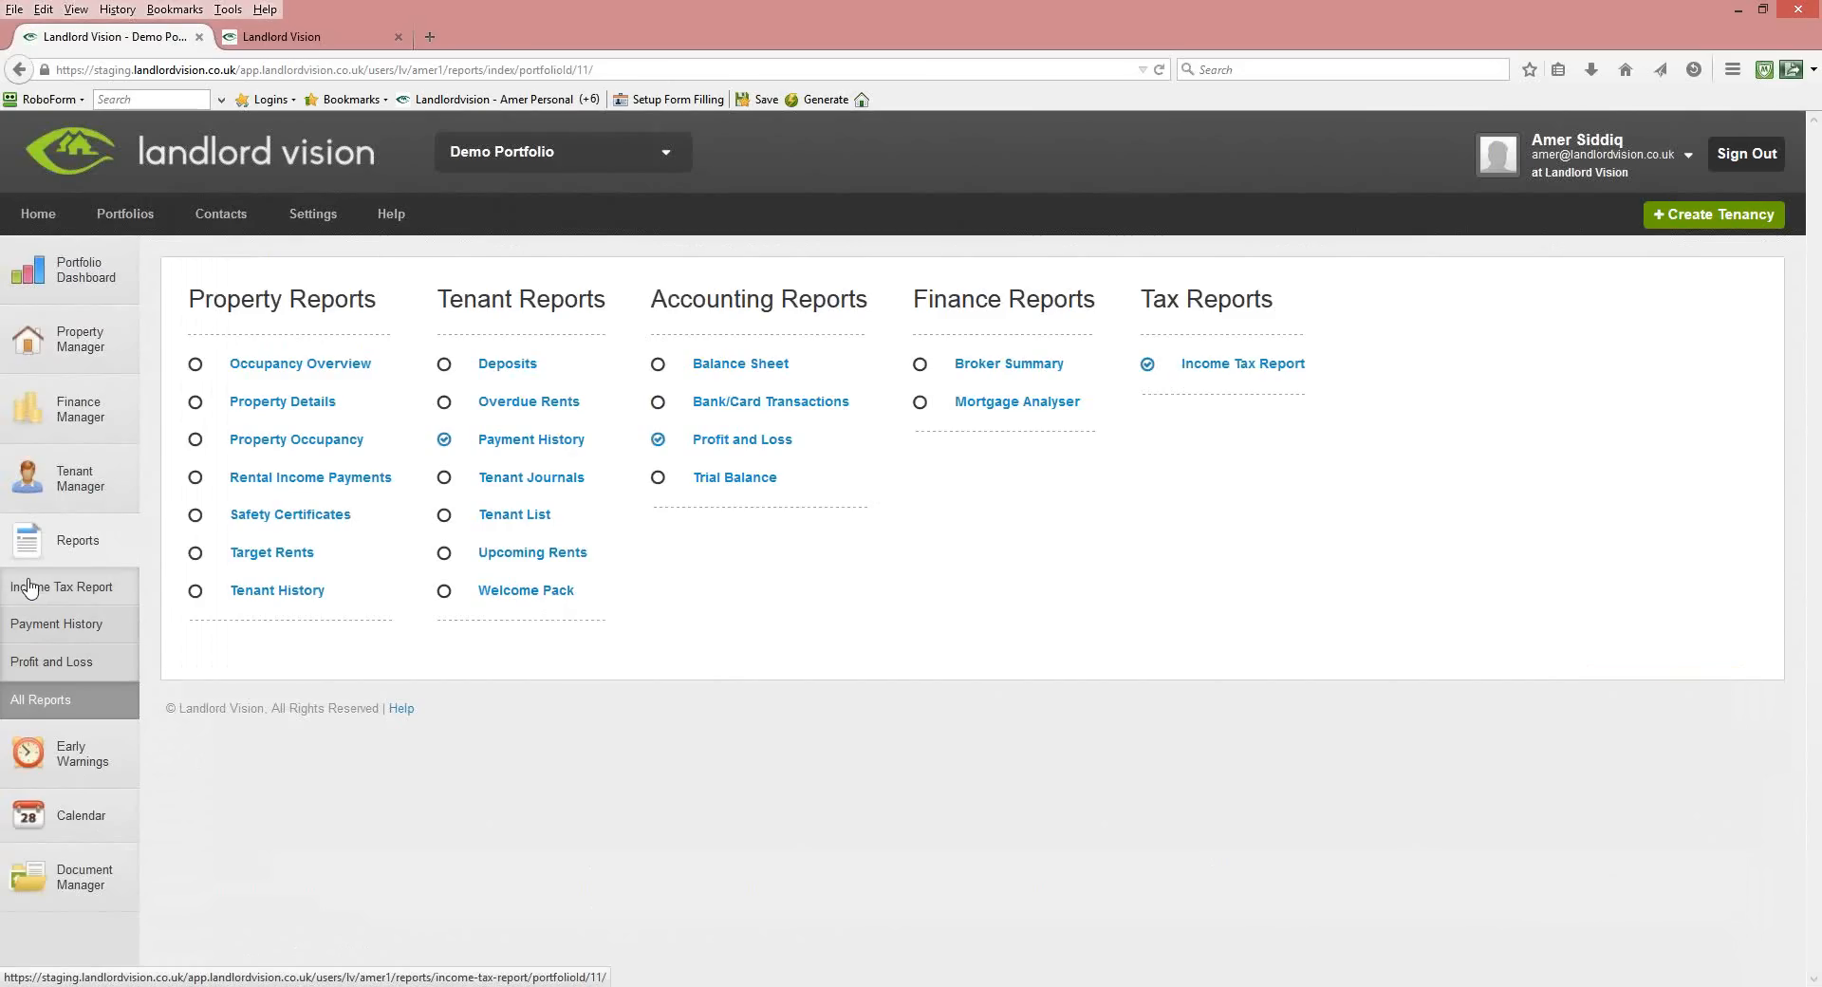
click(329, 365)
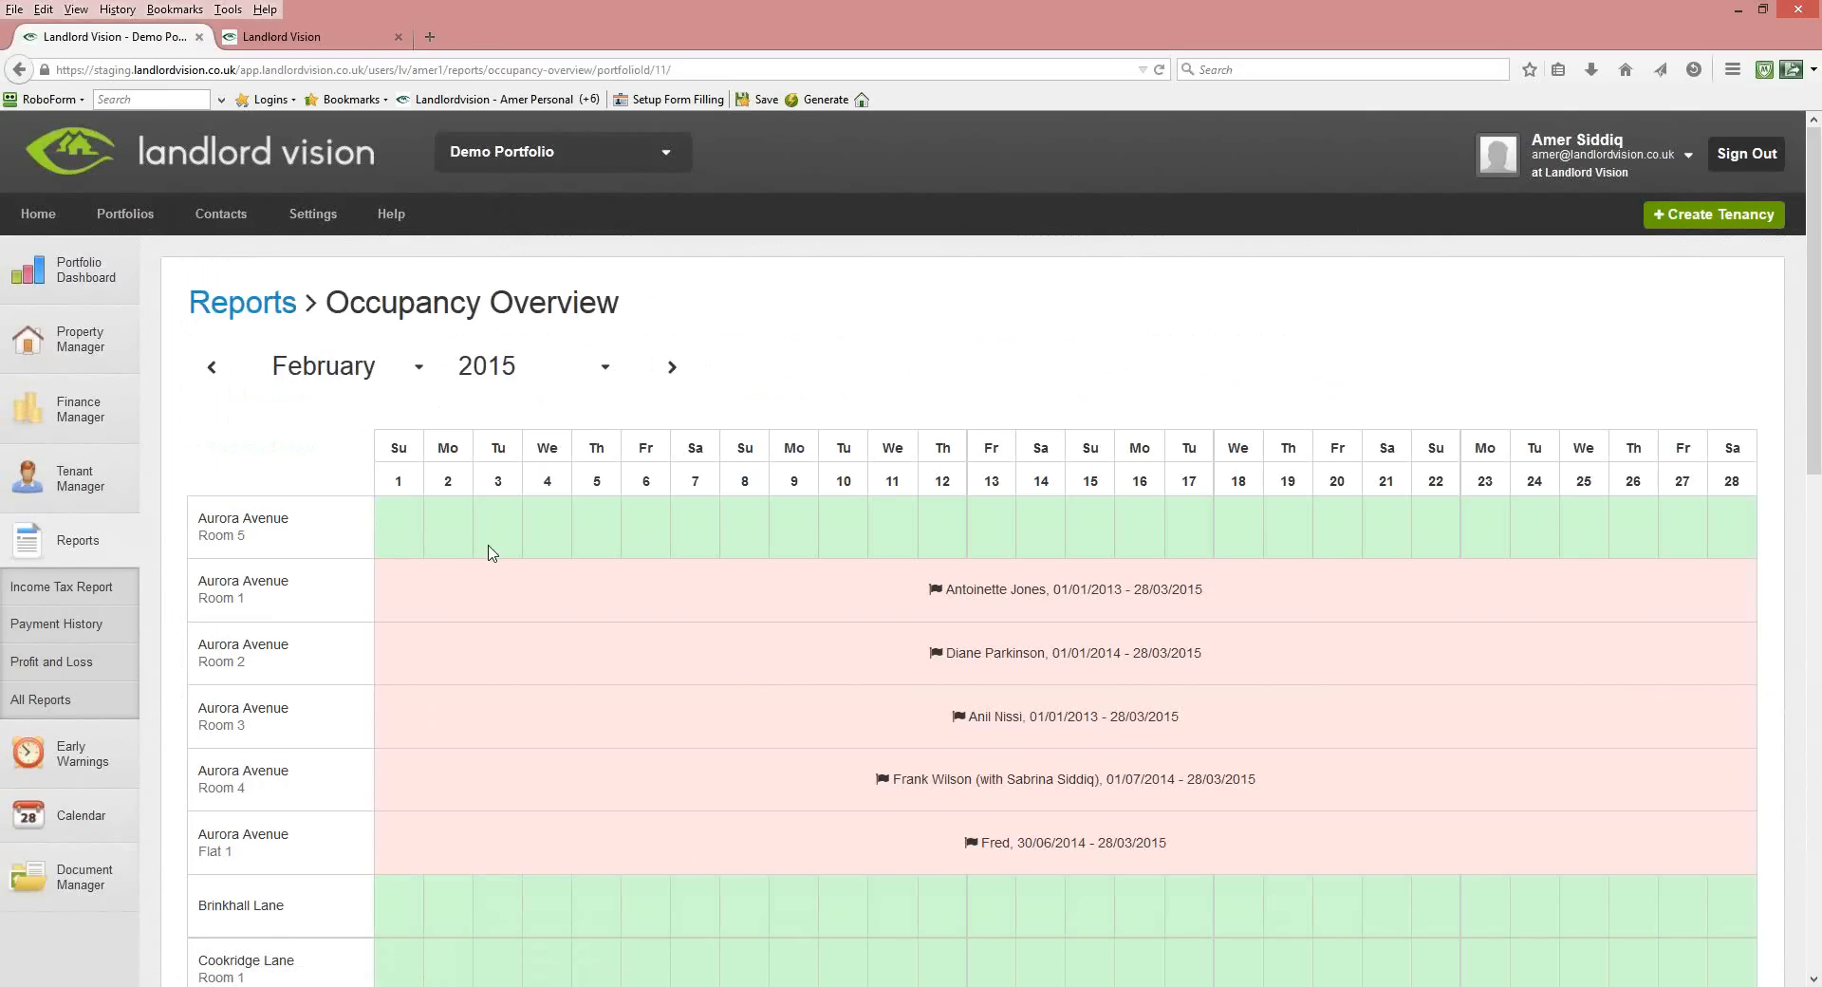
click(668, 372)
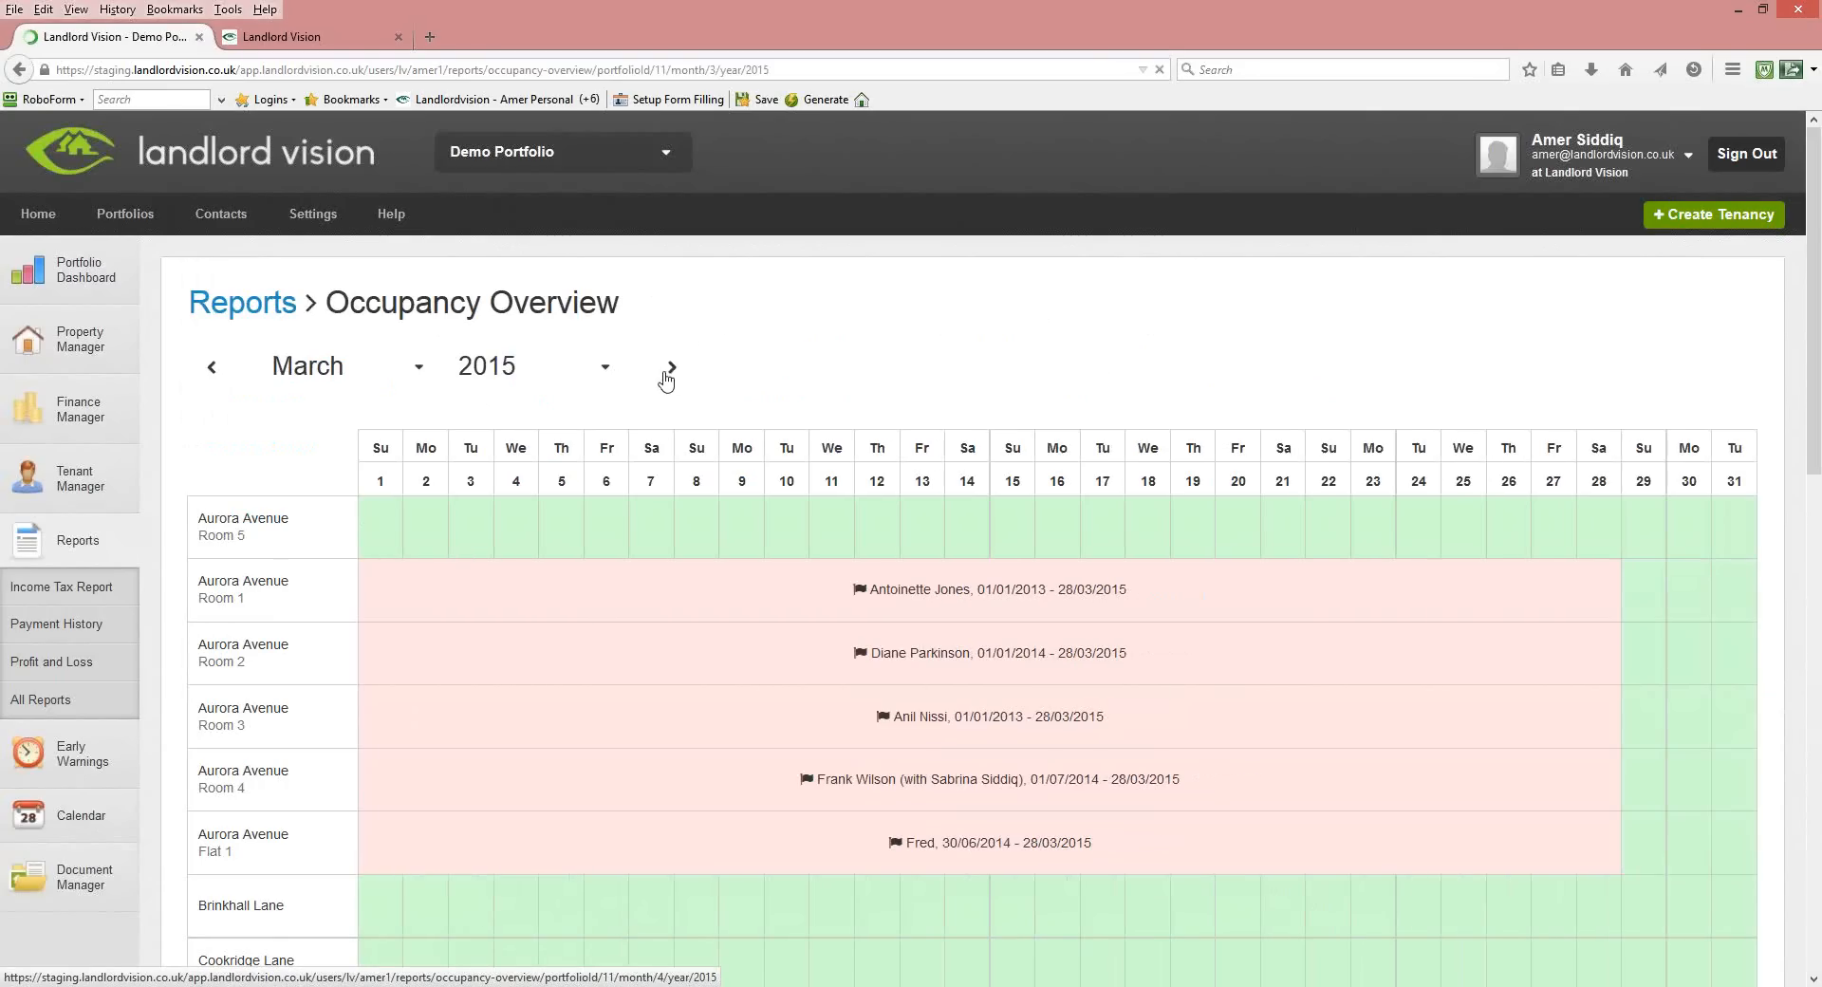
click(667, 374)
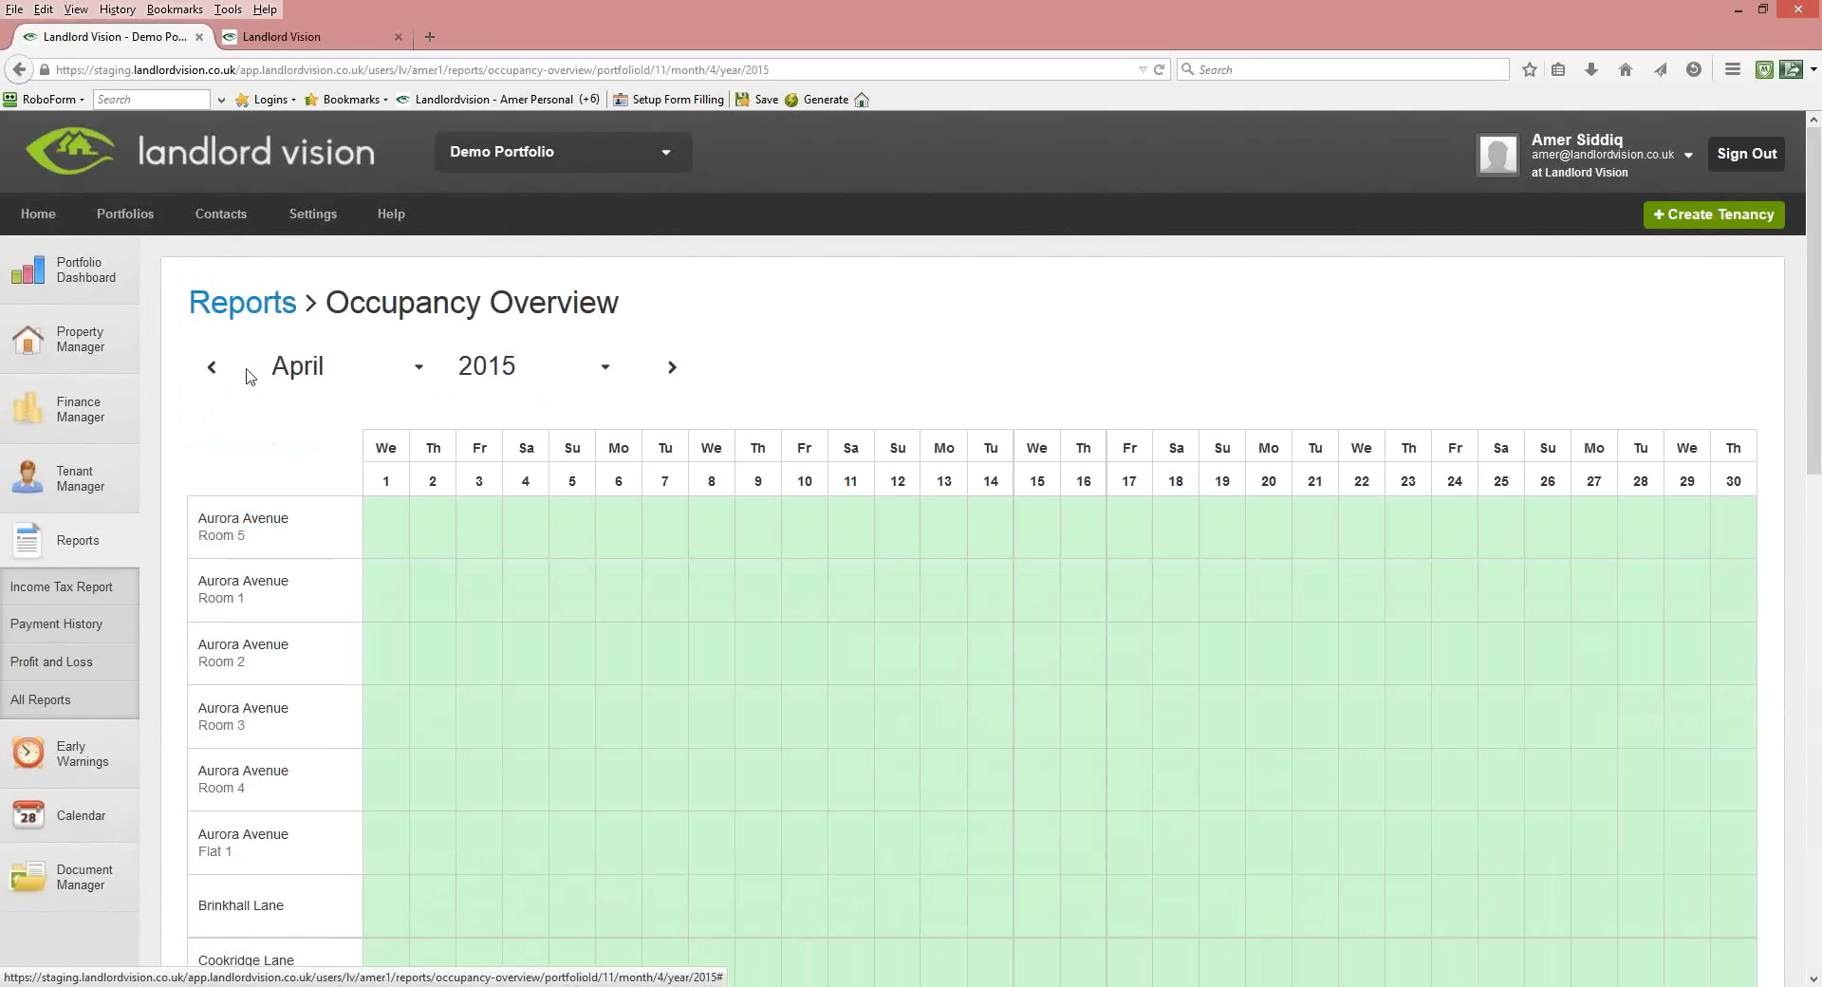
click(212, 367)
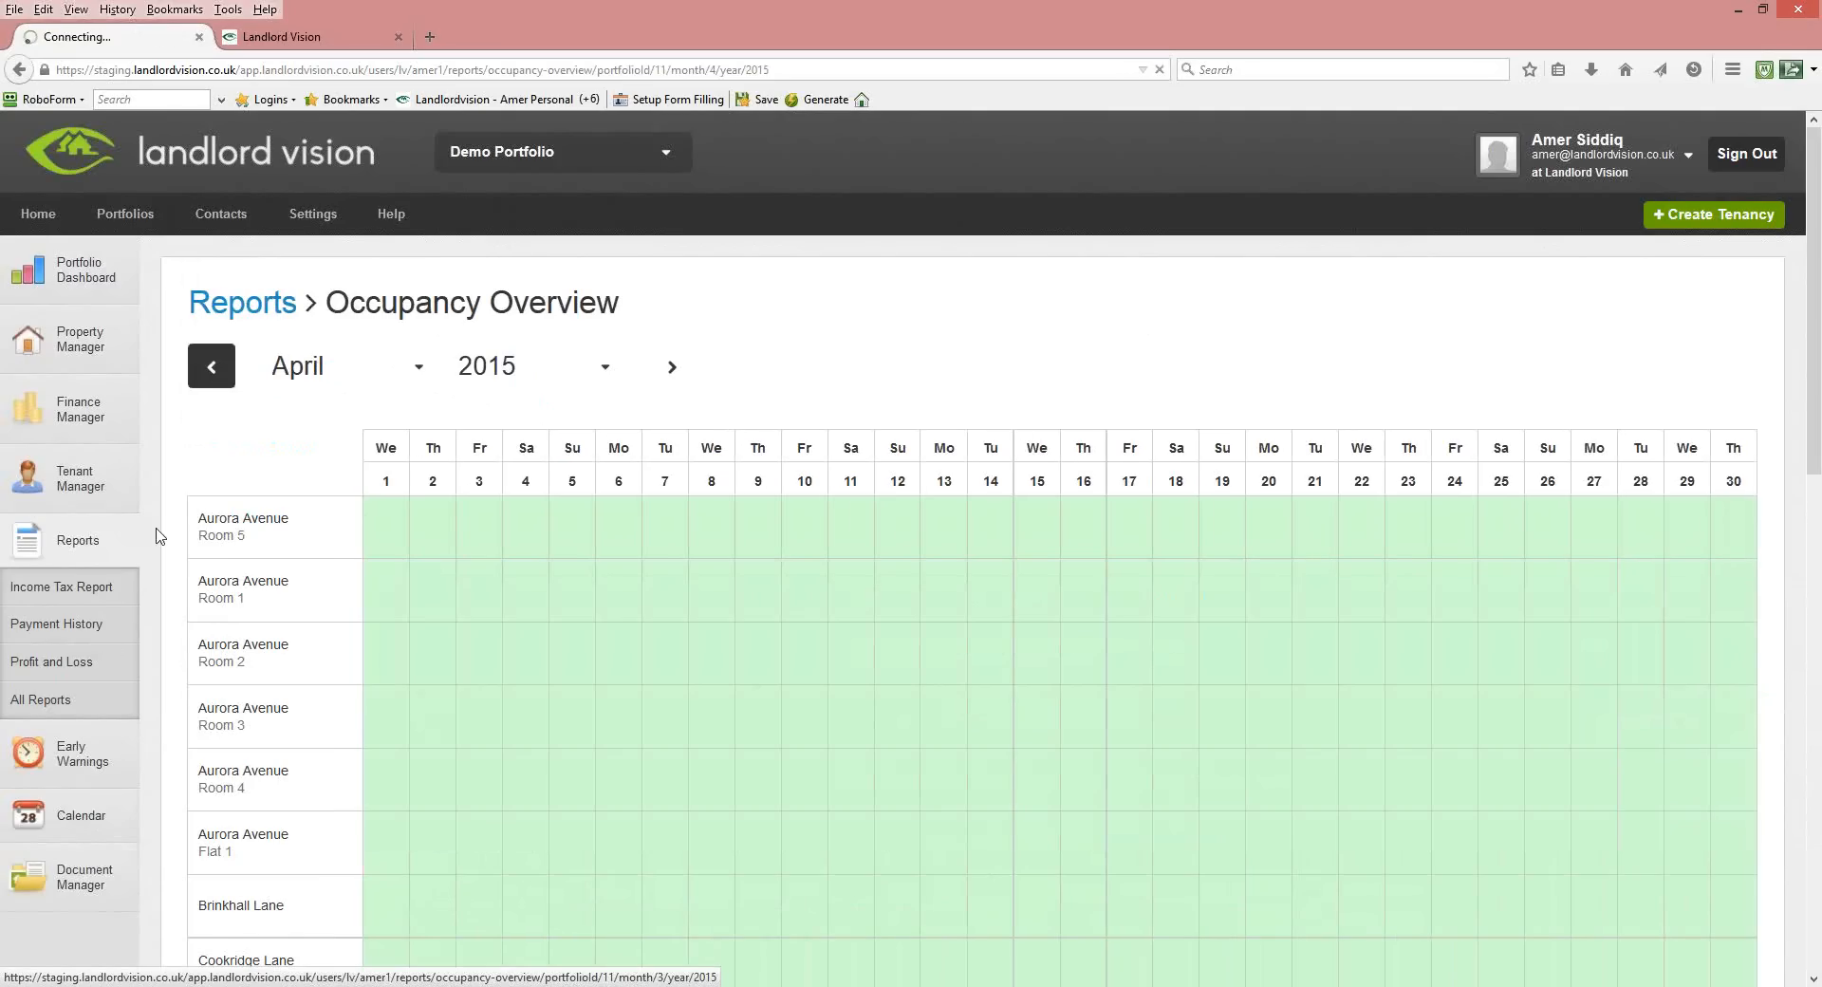
Open the Welcome Pack report for the Aurora Avenue tenancy running 01/07/2014 to 28/03/2015 and read through all its sections.
click(63, 703)
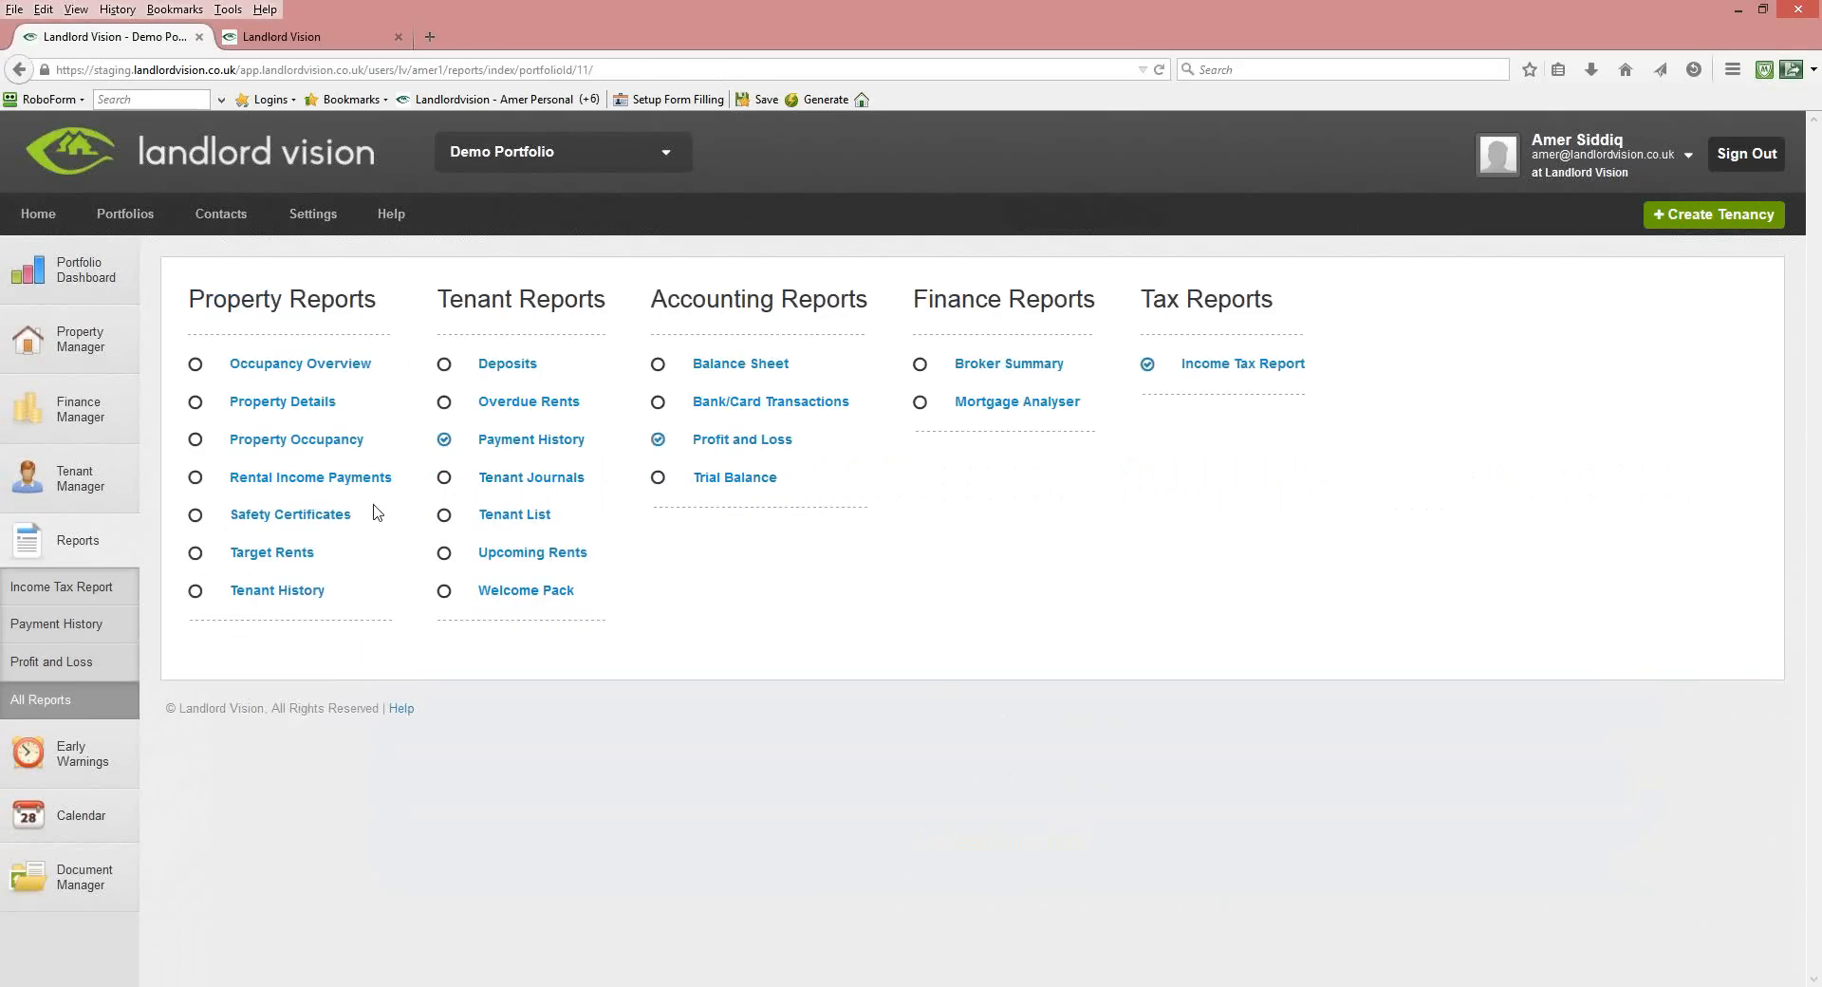
click(548, 596)
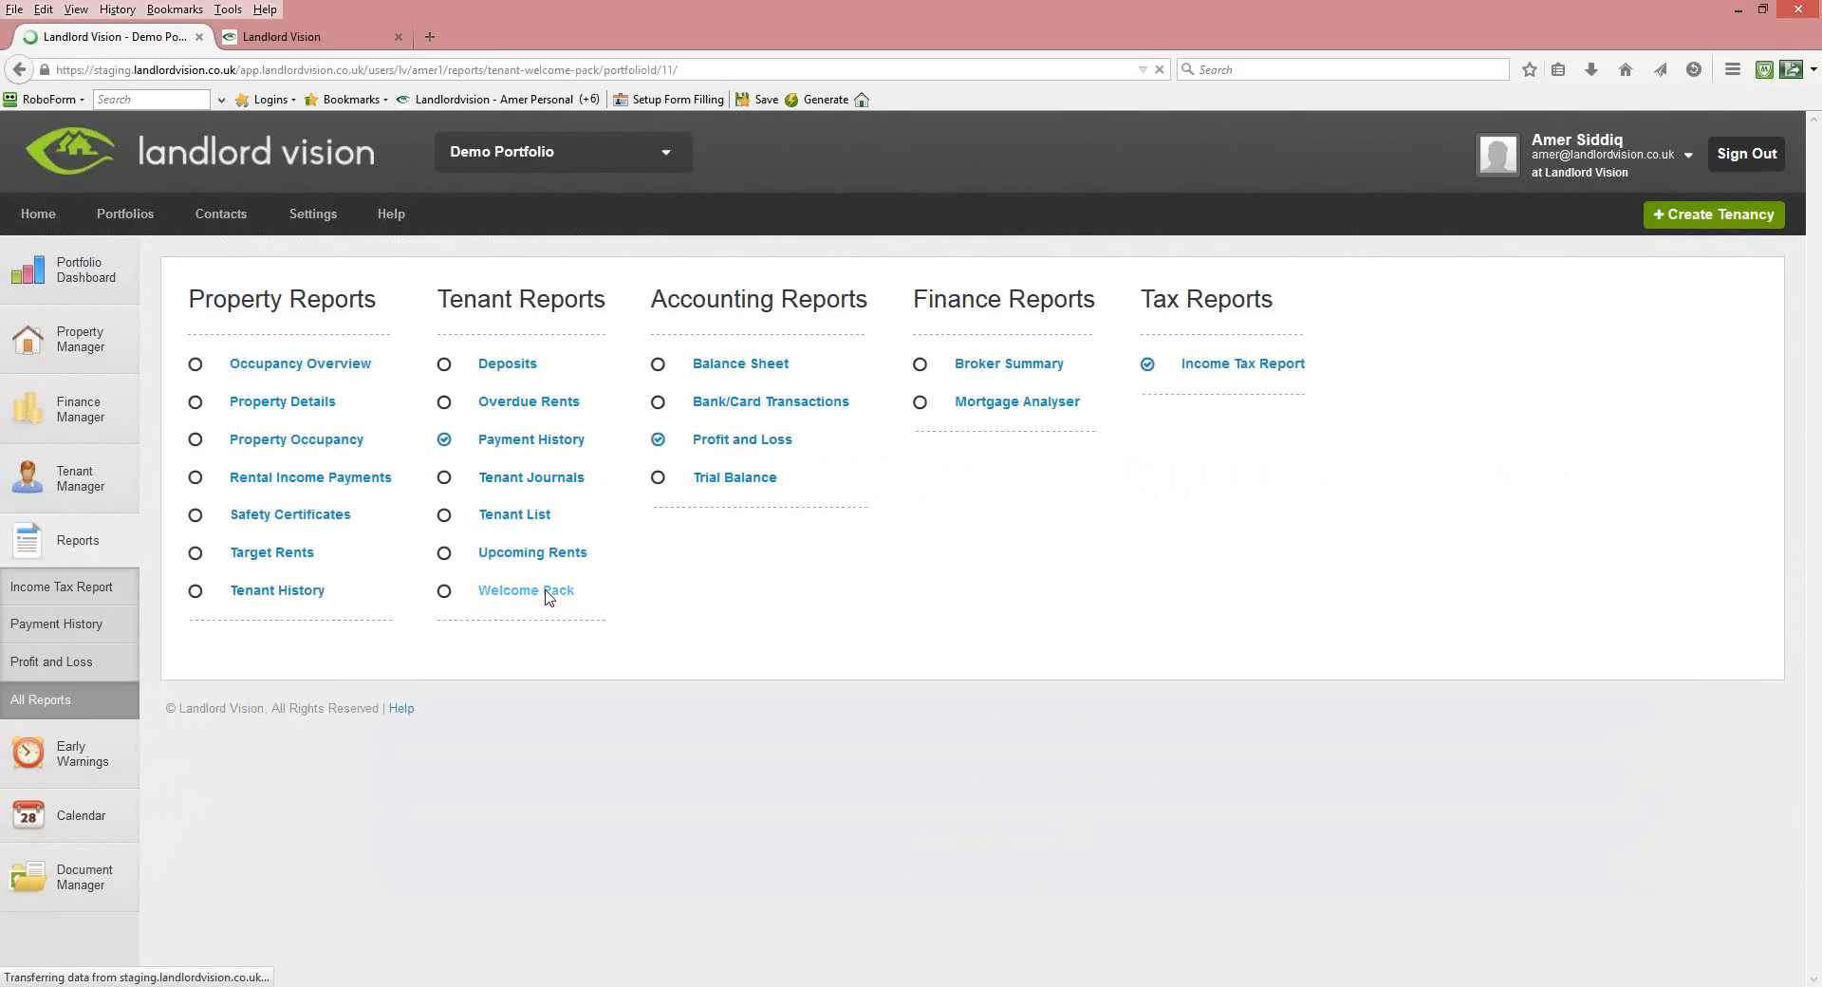
click(391, 414)
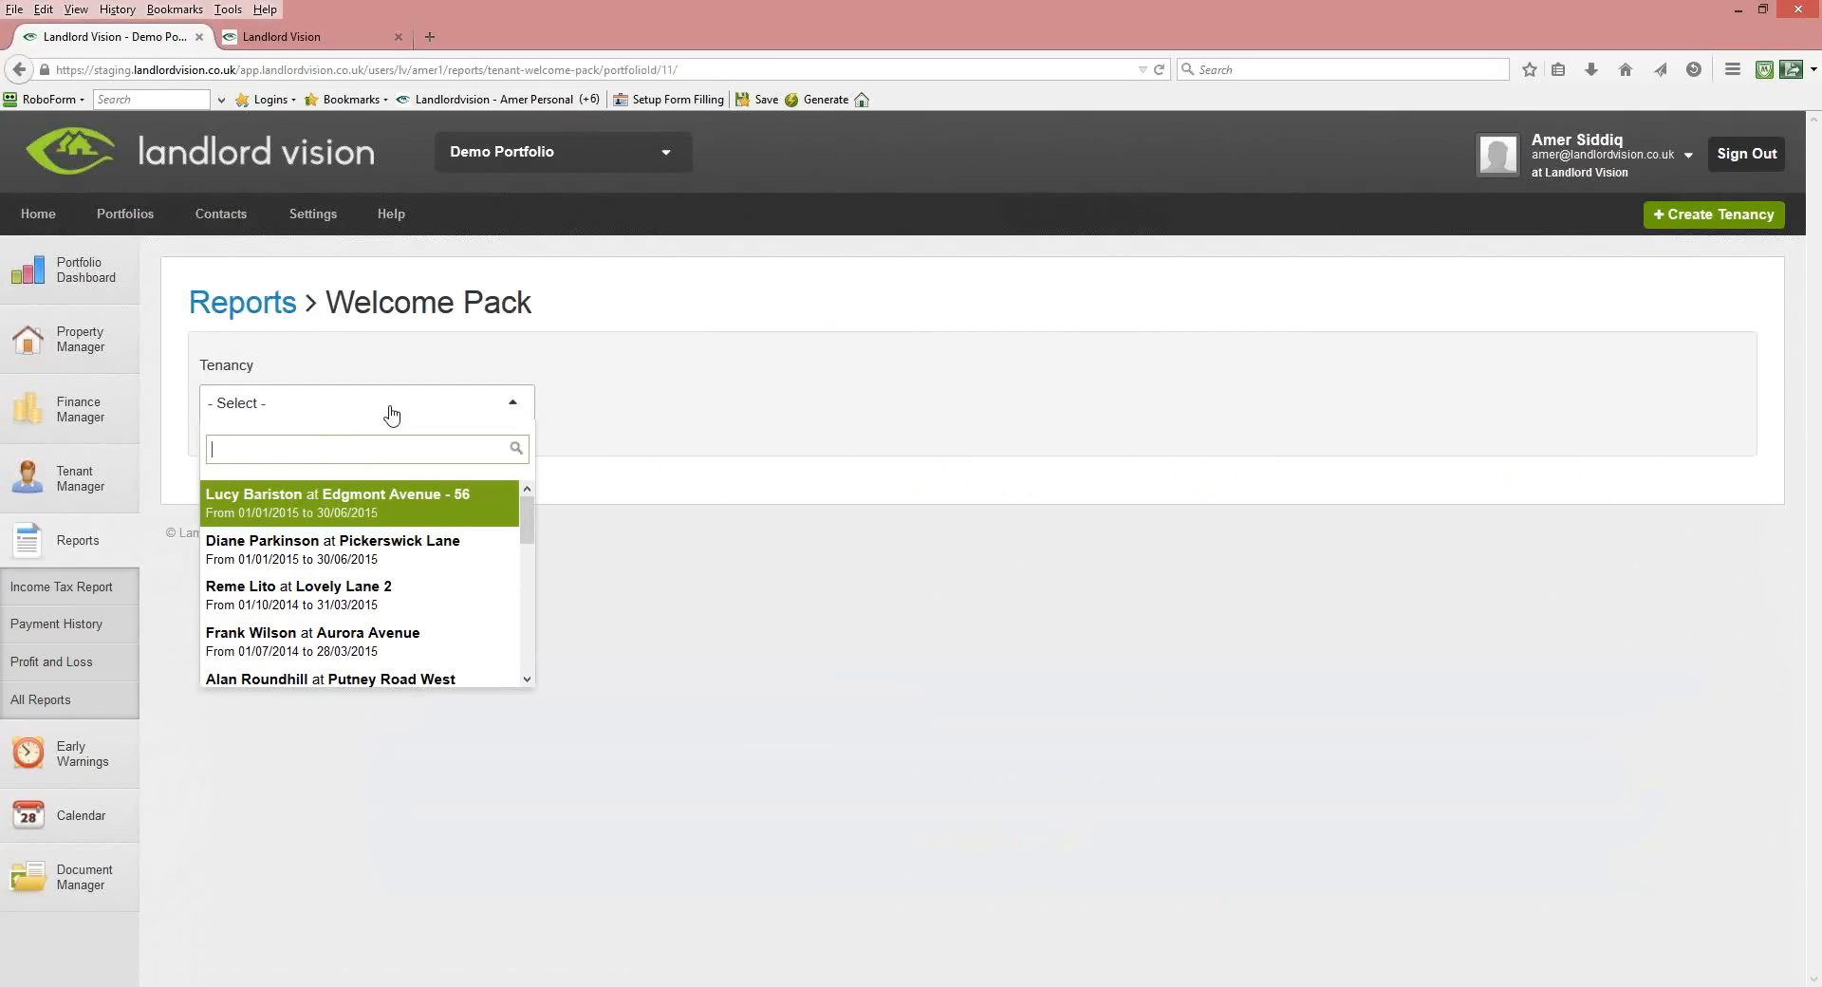
click(326, 648)
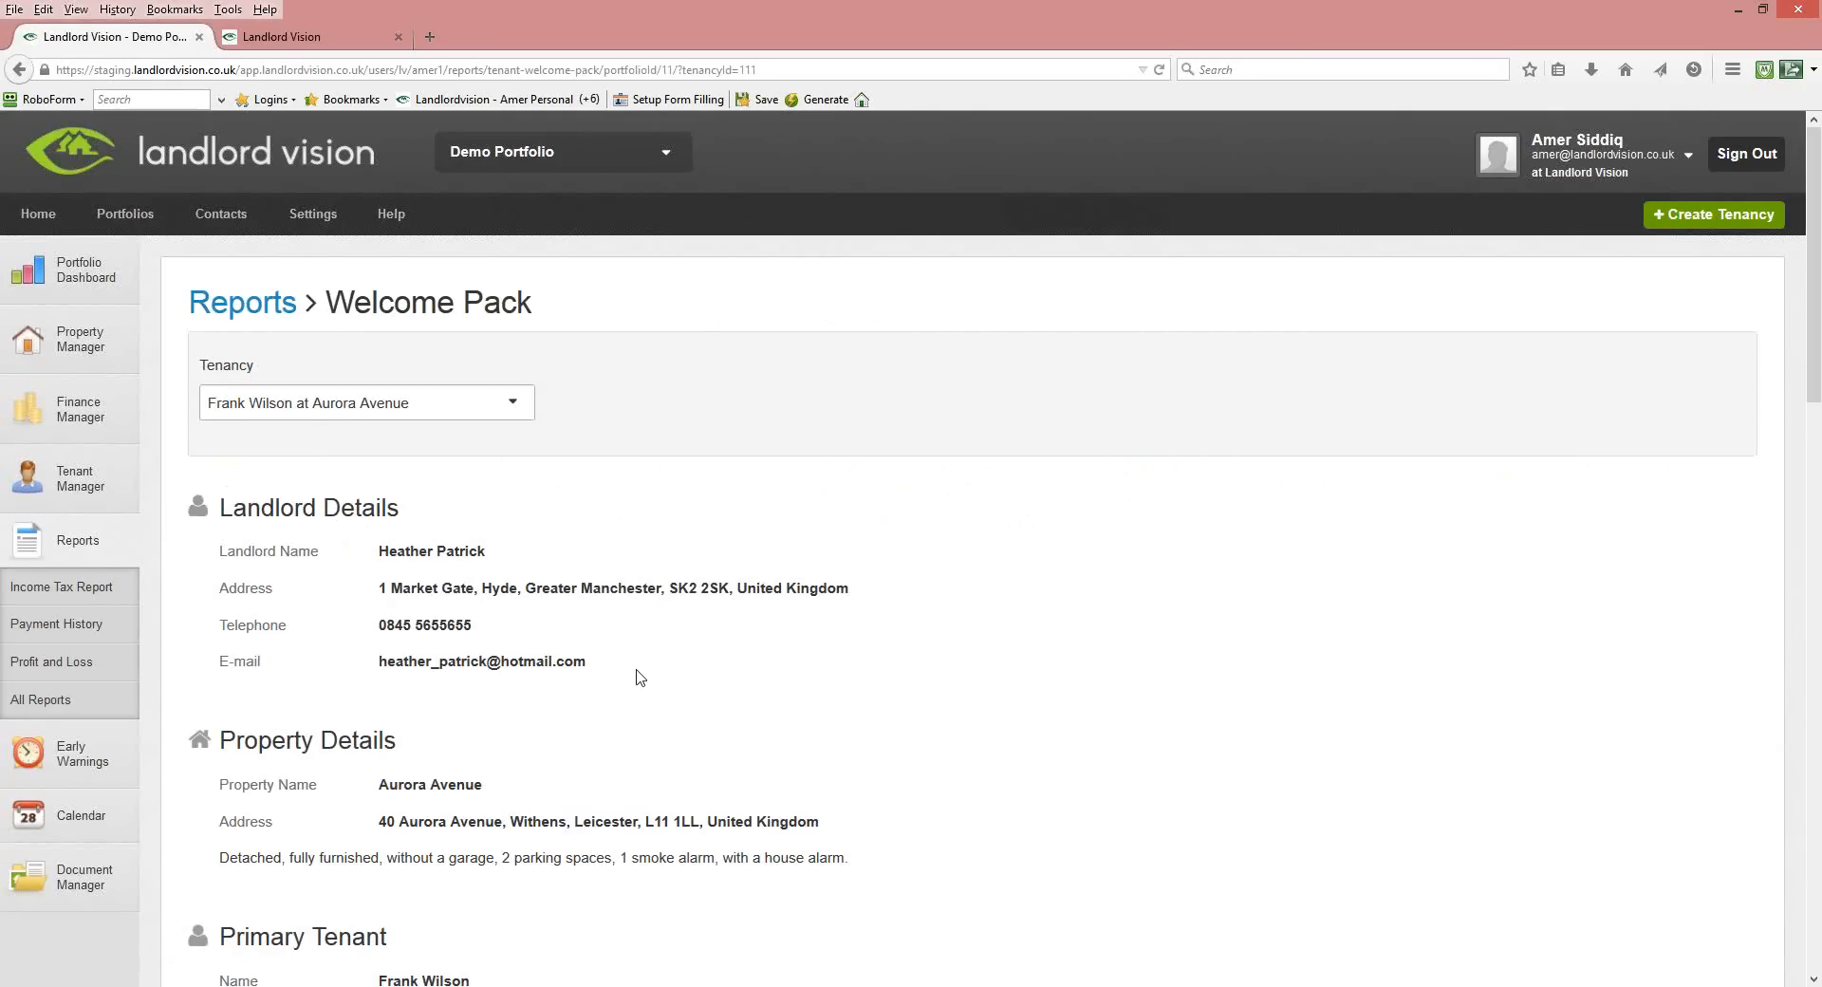
scroll(641, 678, down, 2)
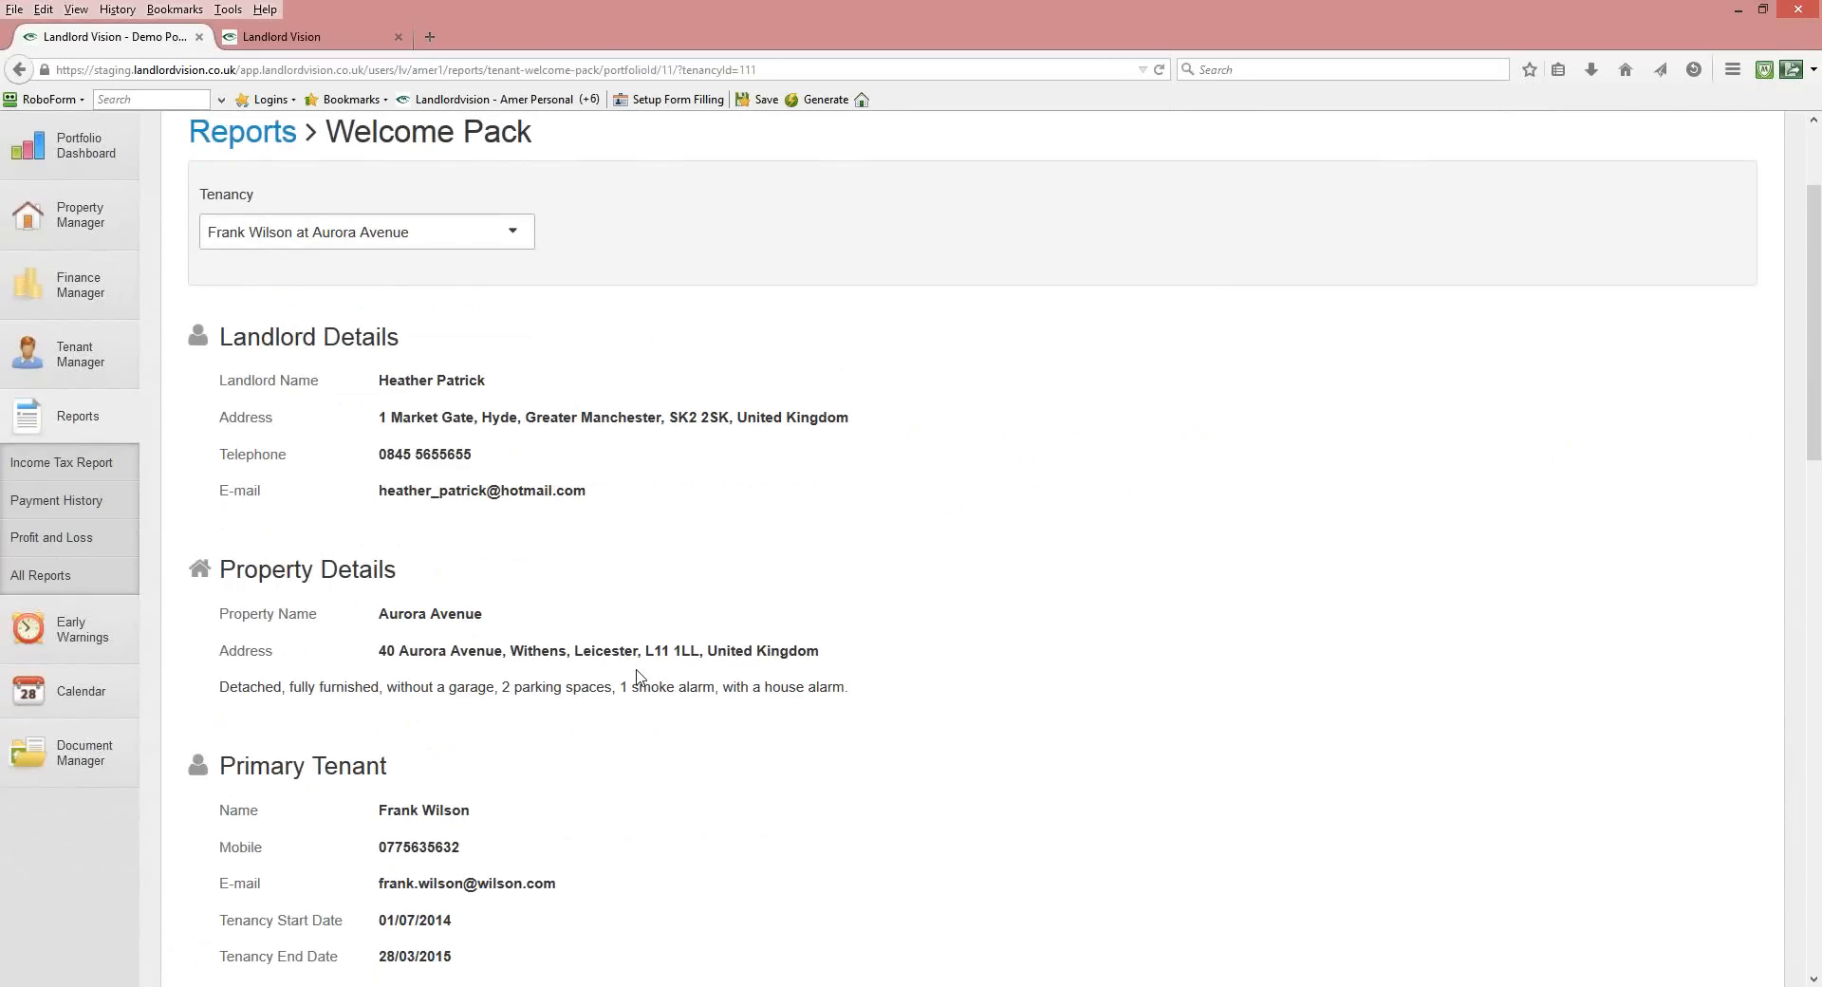
scroll(637, 676, down, 3)
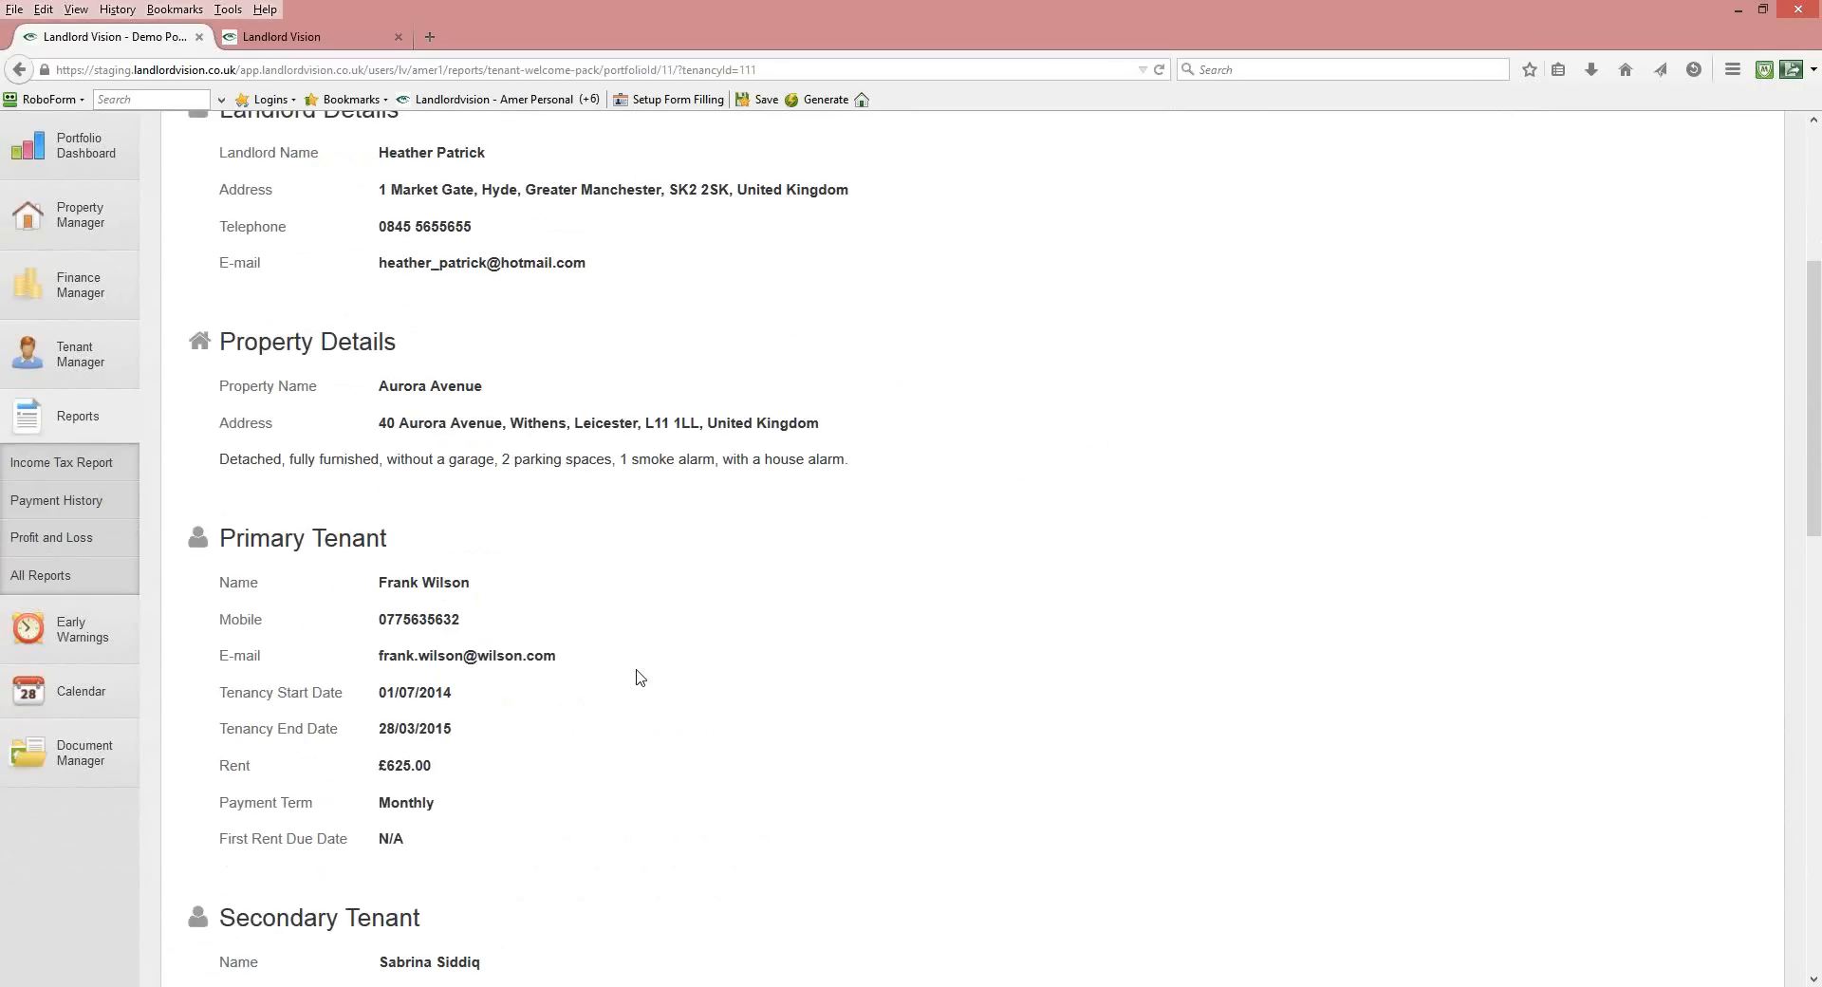
scroll(640, 677, down, 10)
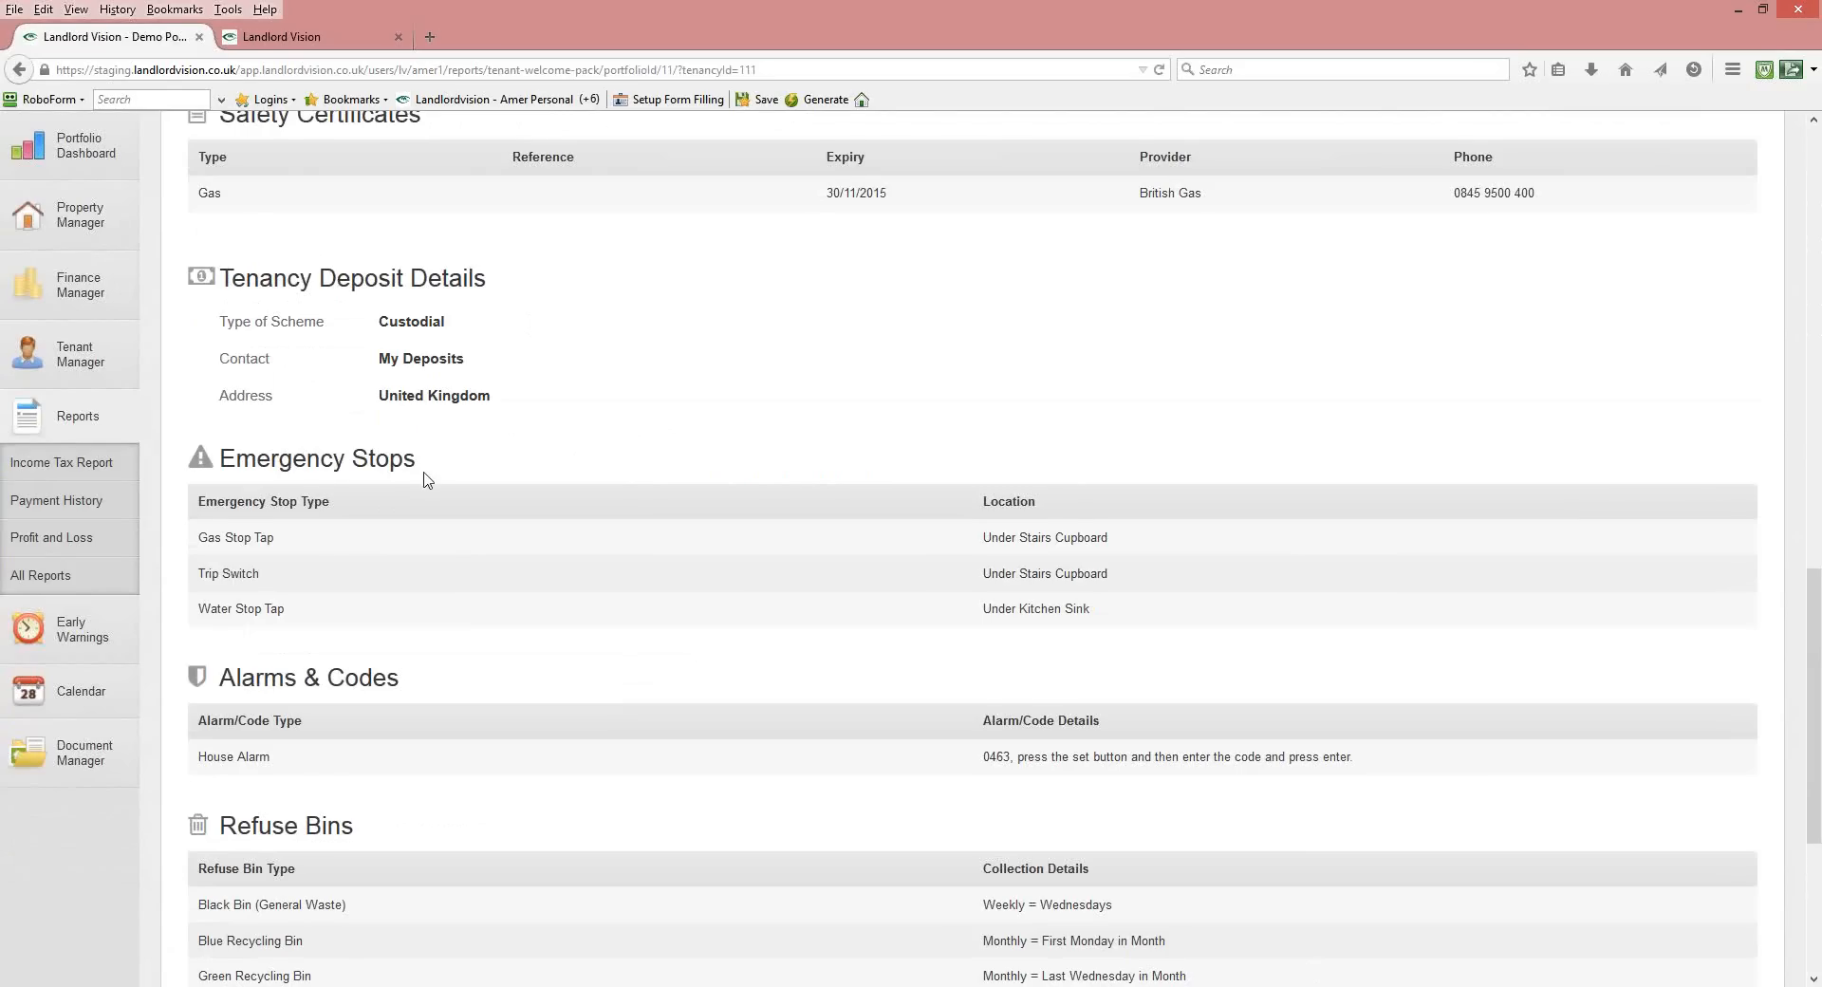
scroll(320, 545, down, 3)
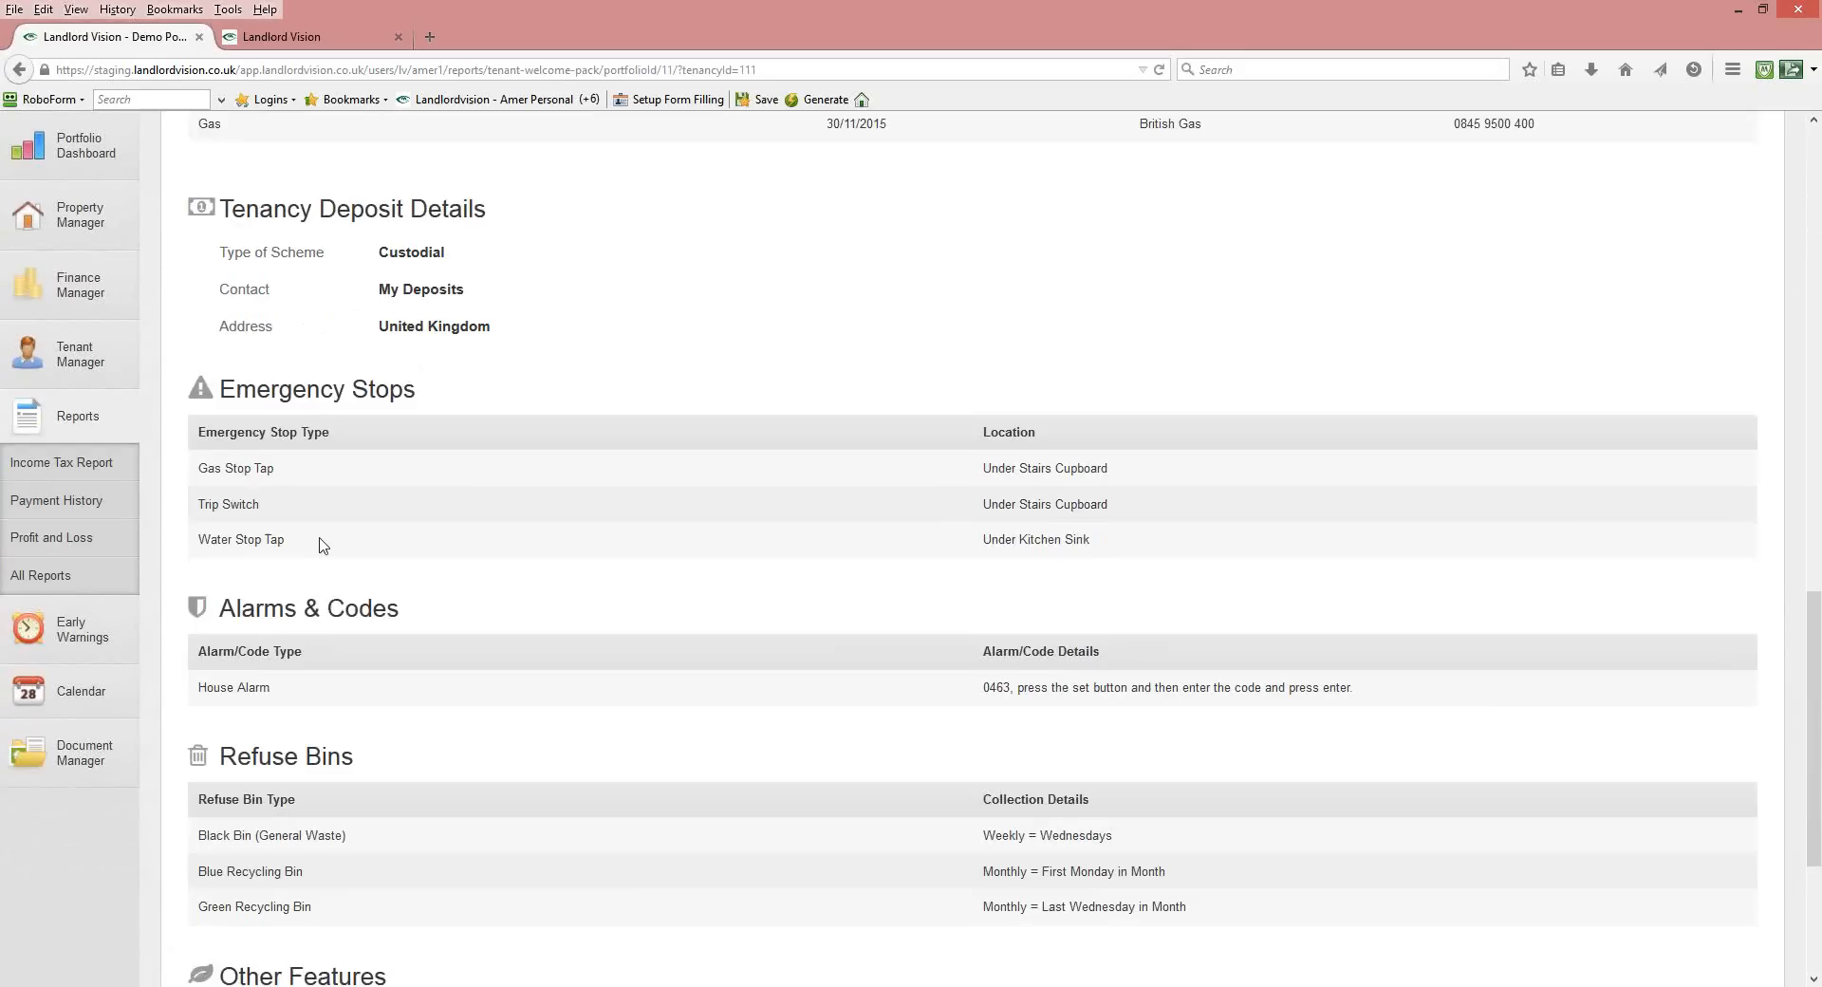
scroll(320, 545, down, 1)
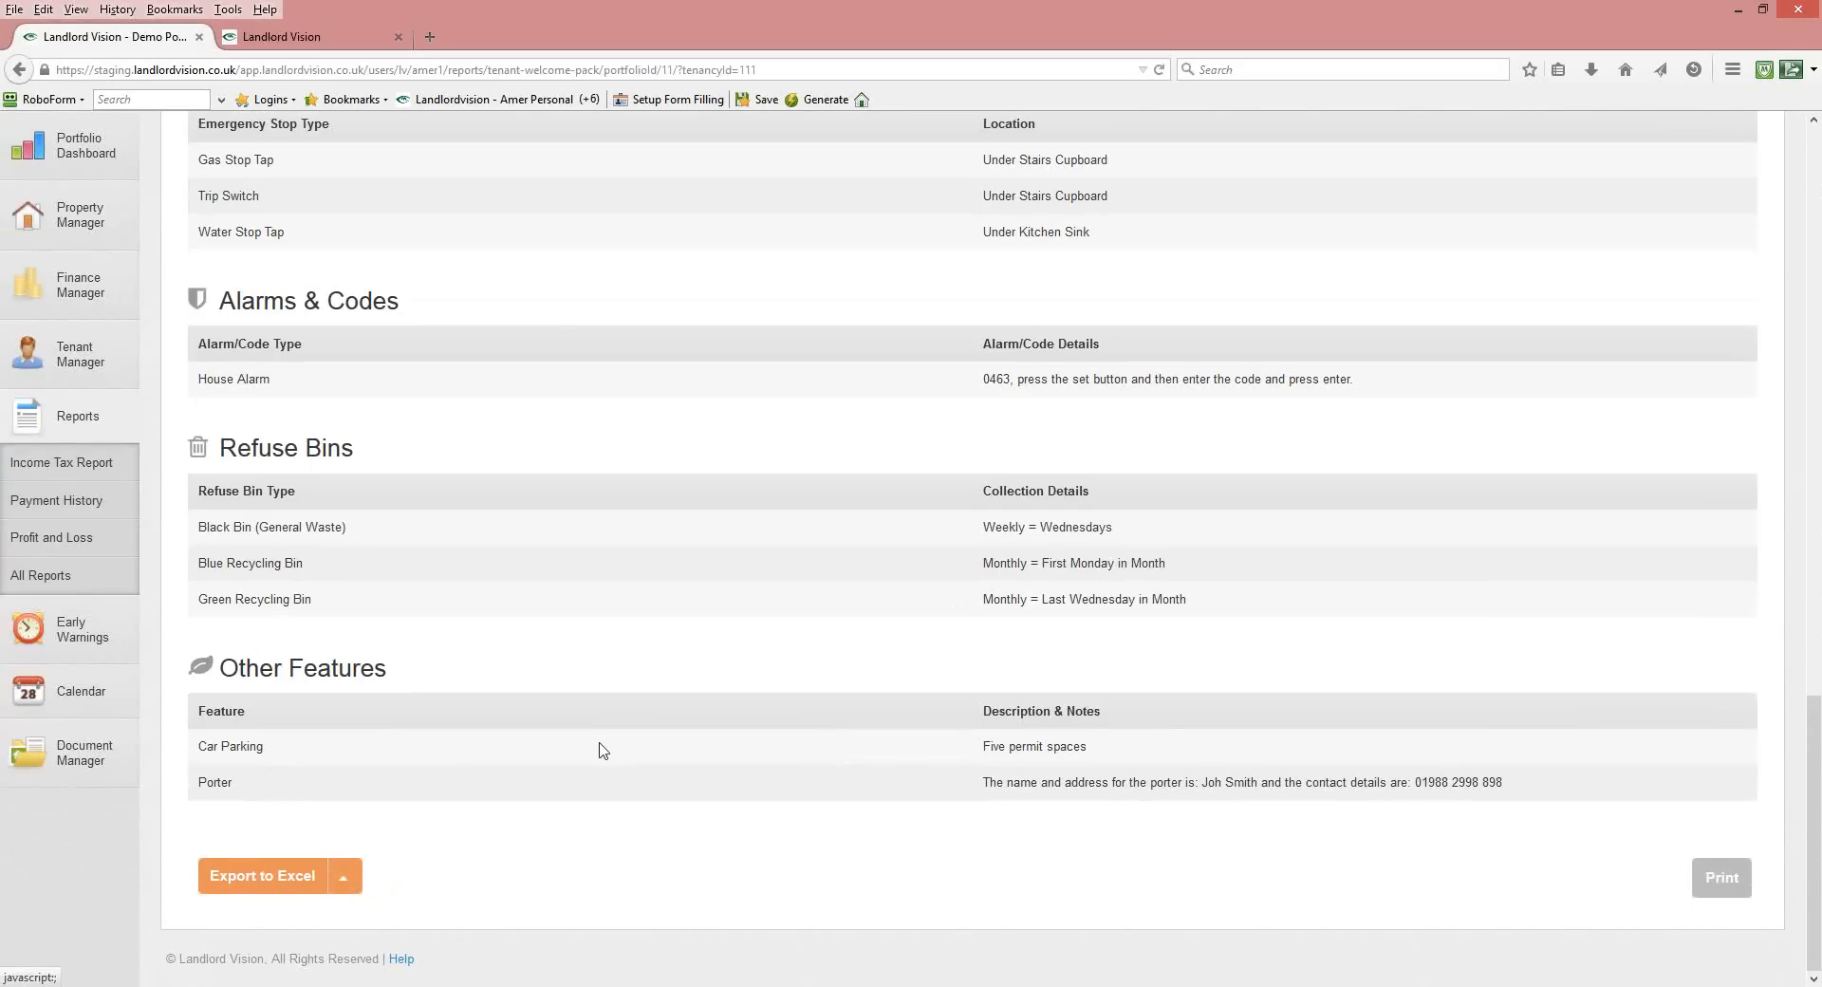
scroll(604, 751, up, 20)
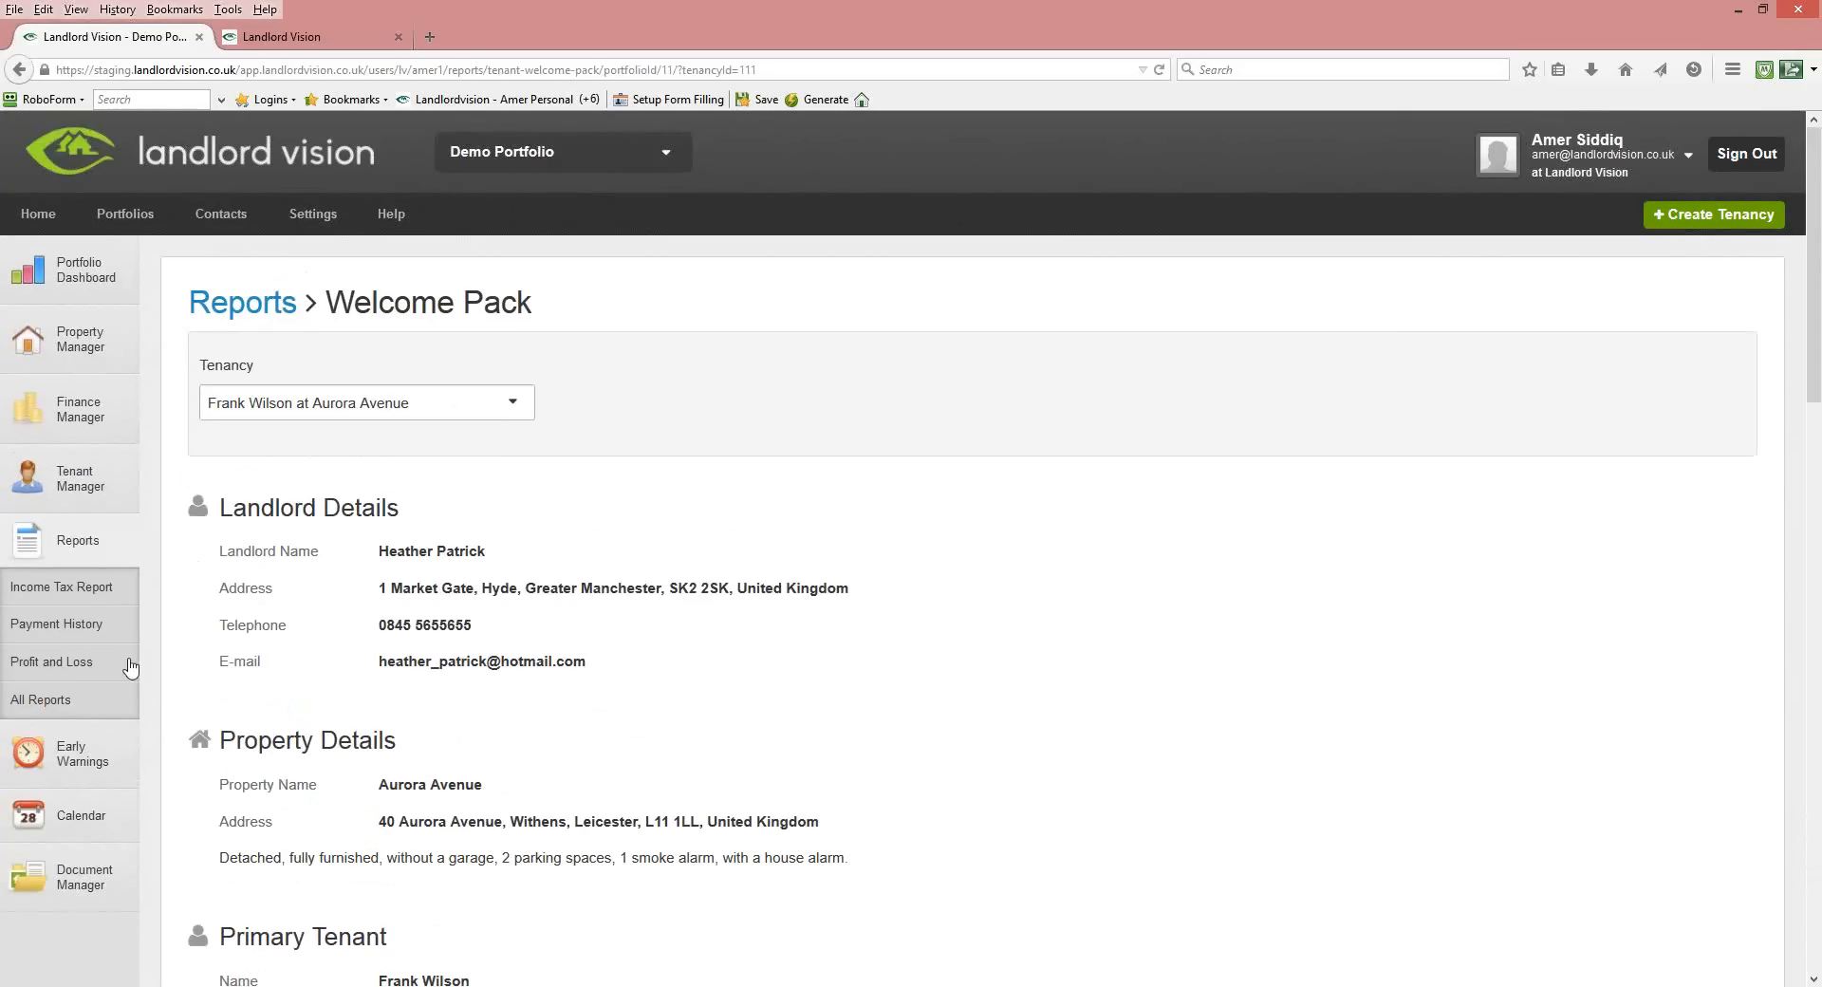
Open the Profit and Loss report from the full list of reports.
click(72, 700)
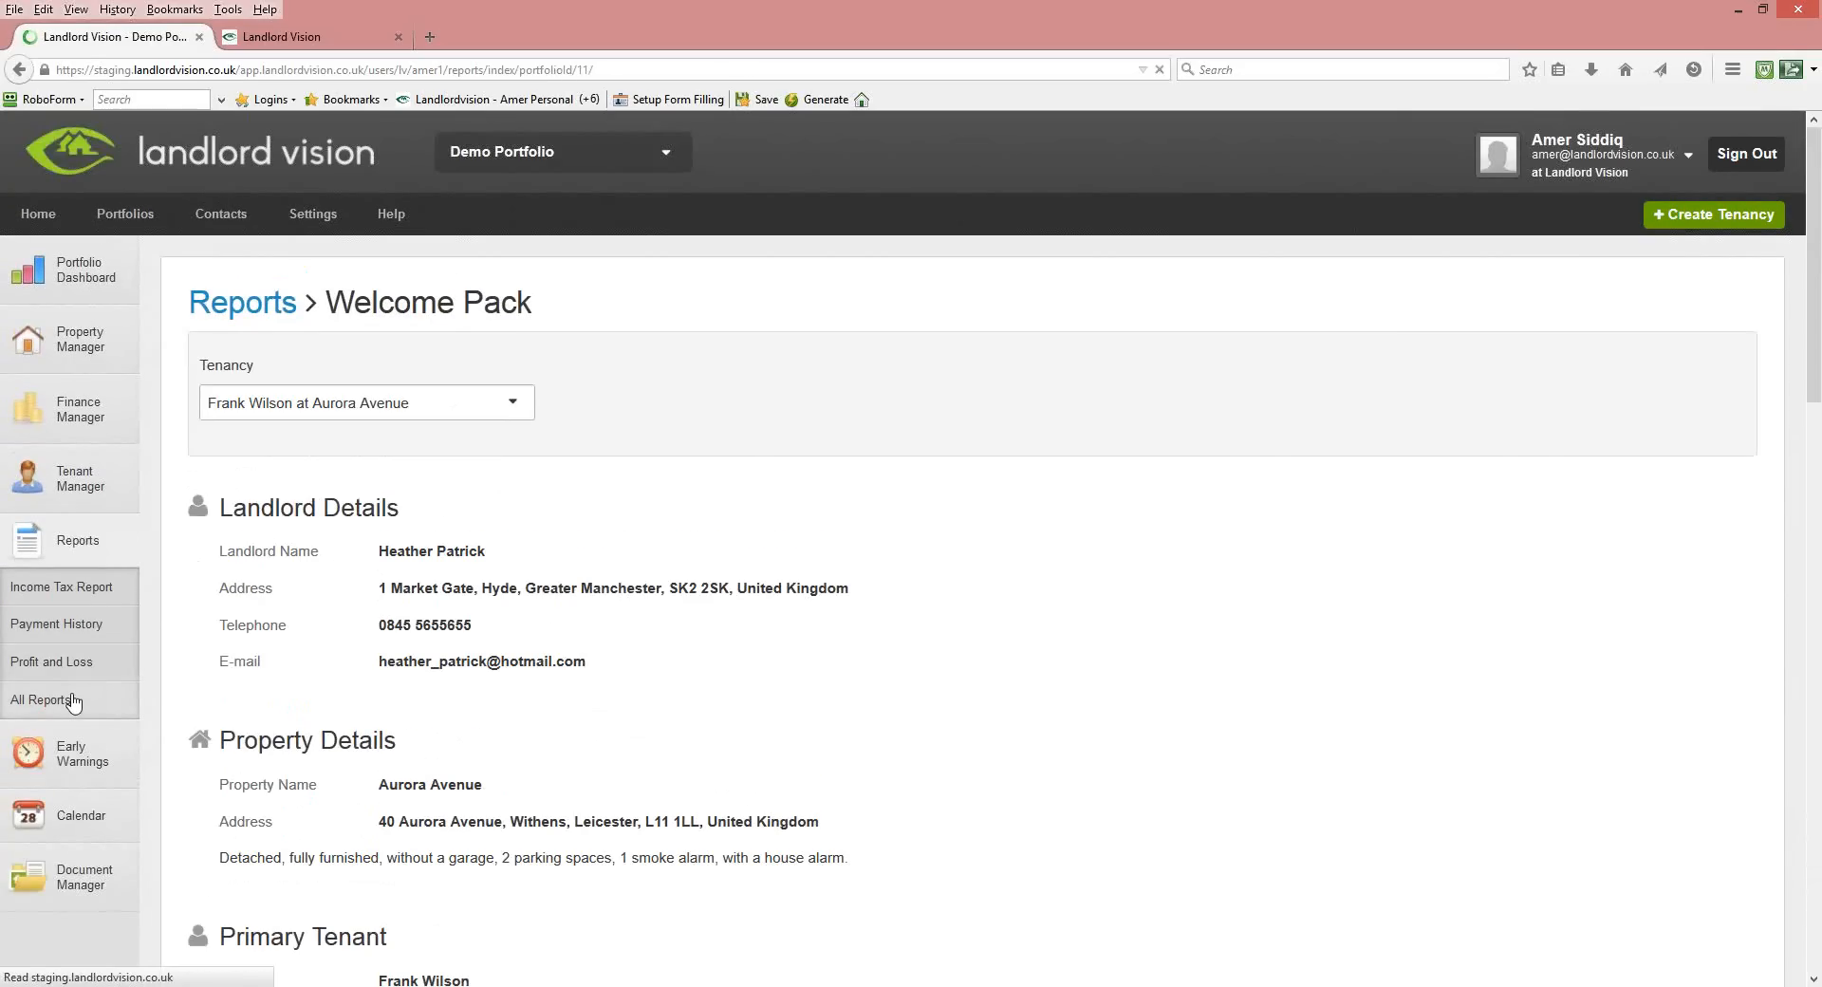
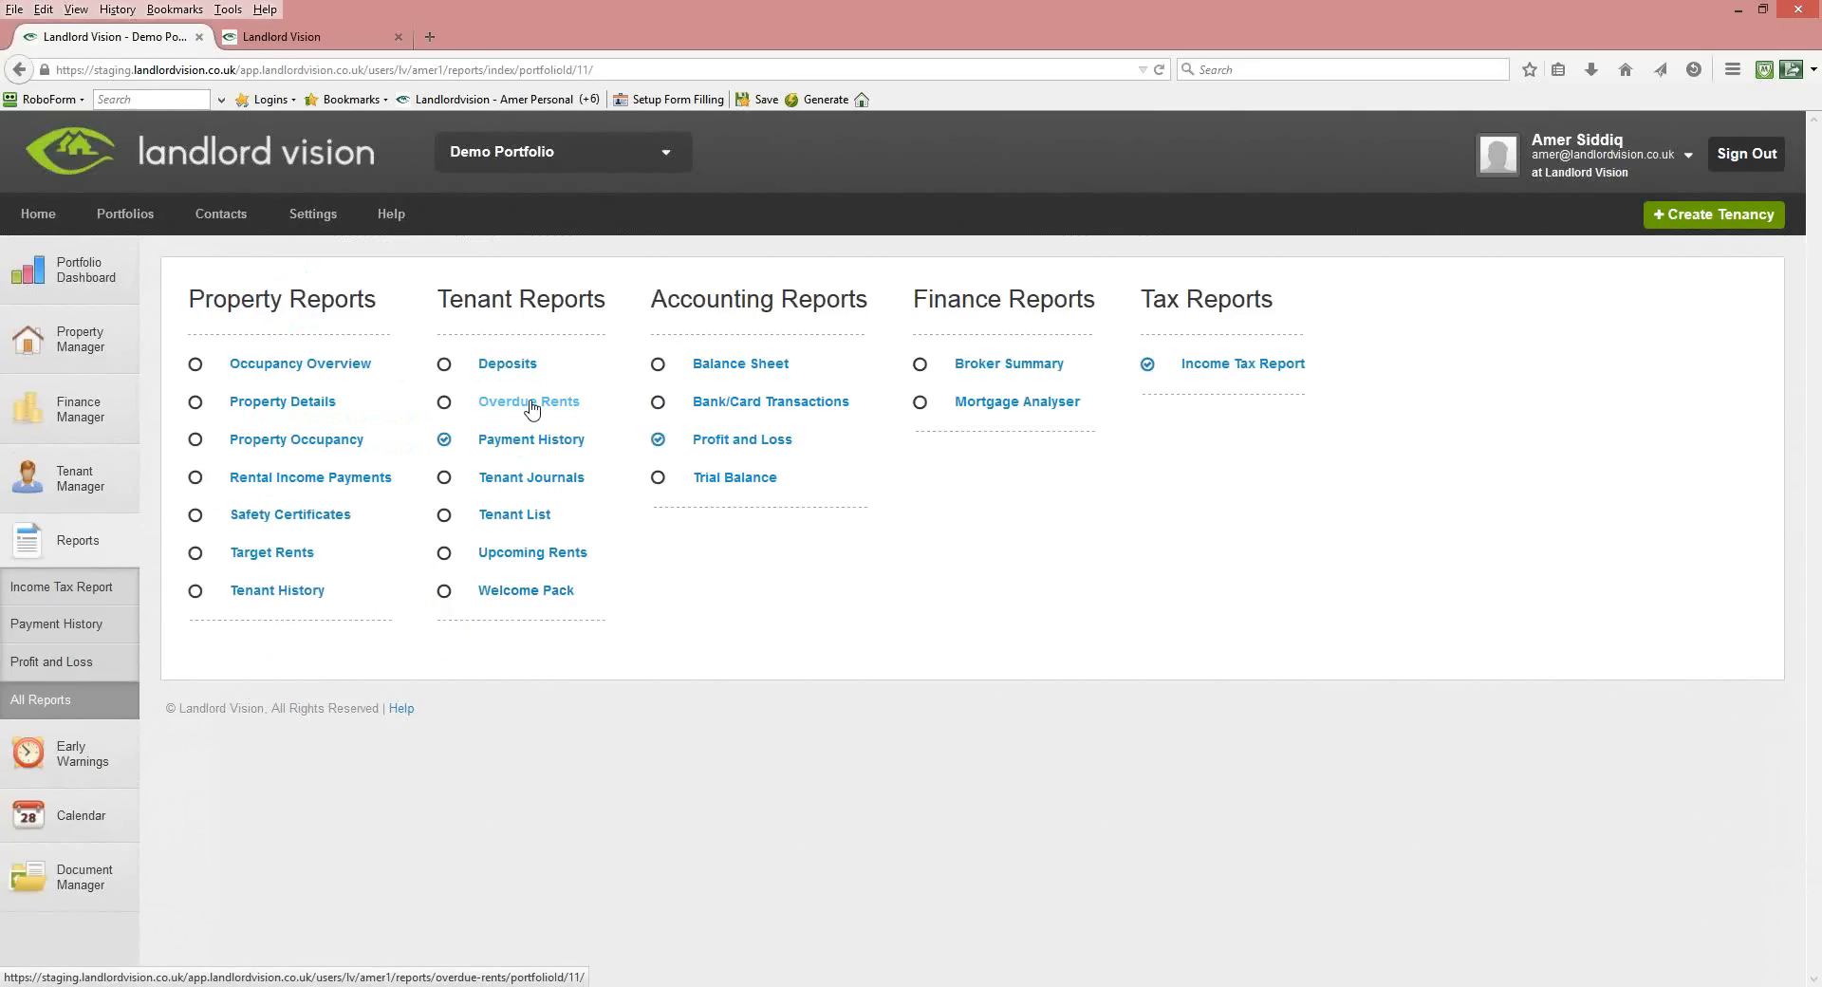
click(769, 442)
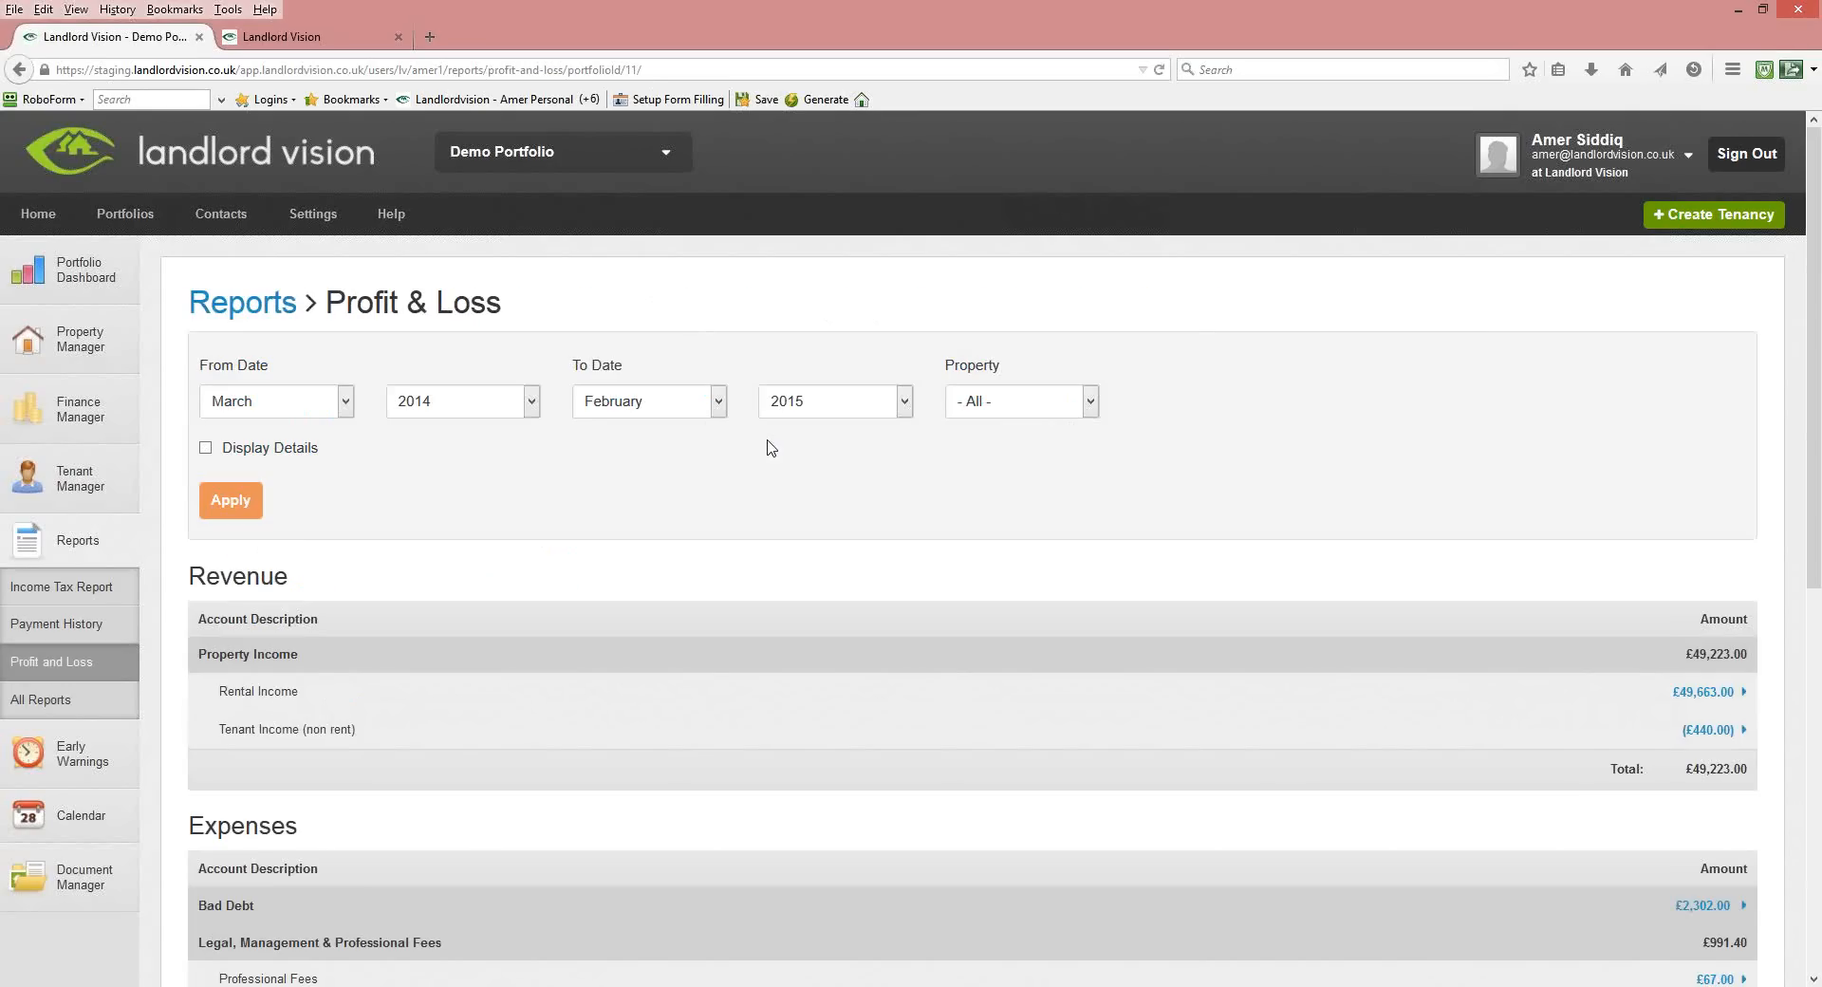
click(1006, 402)
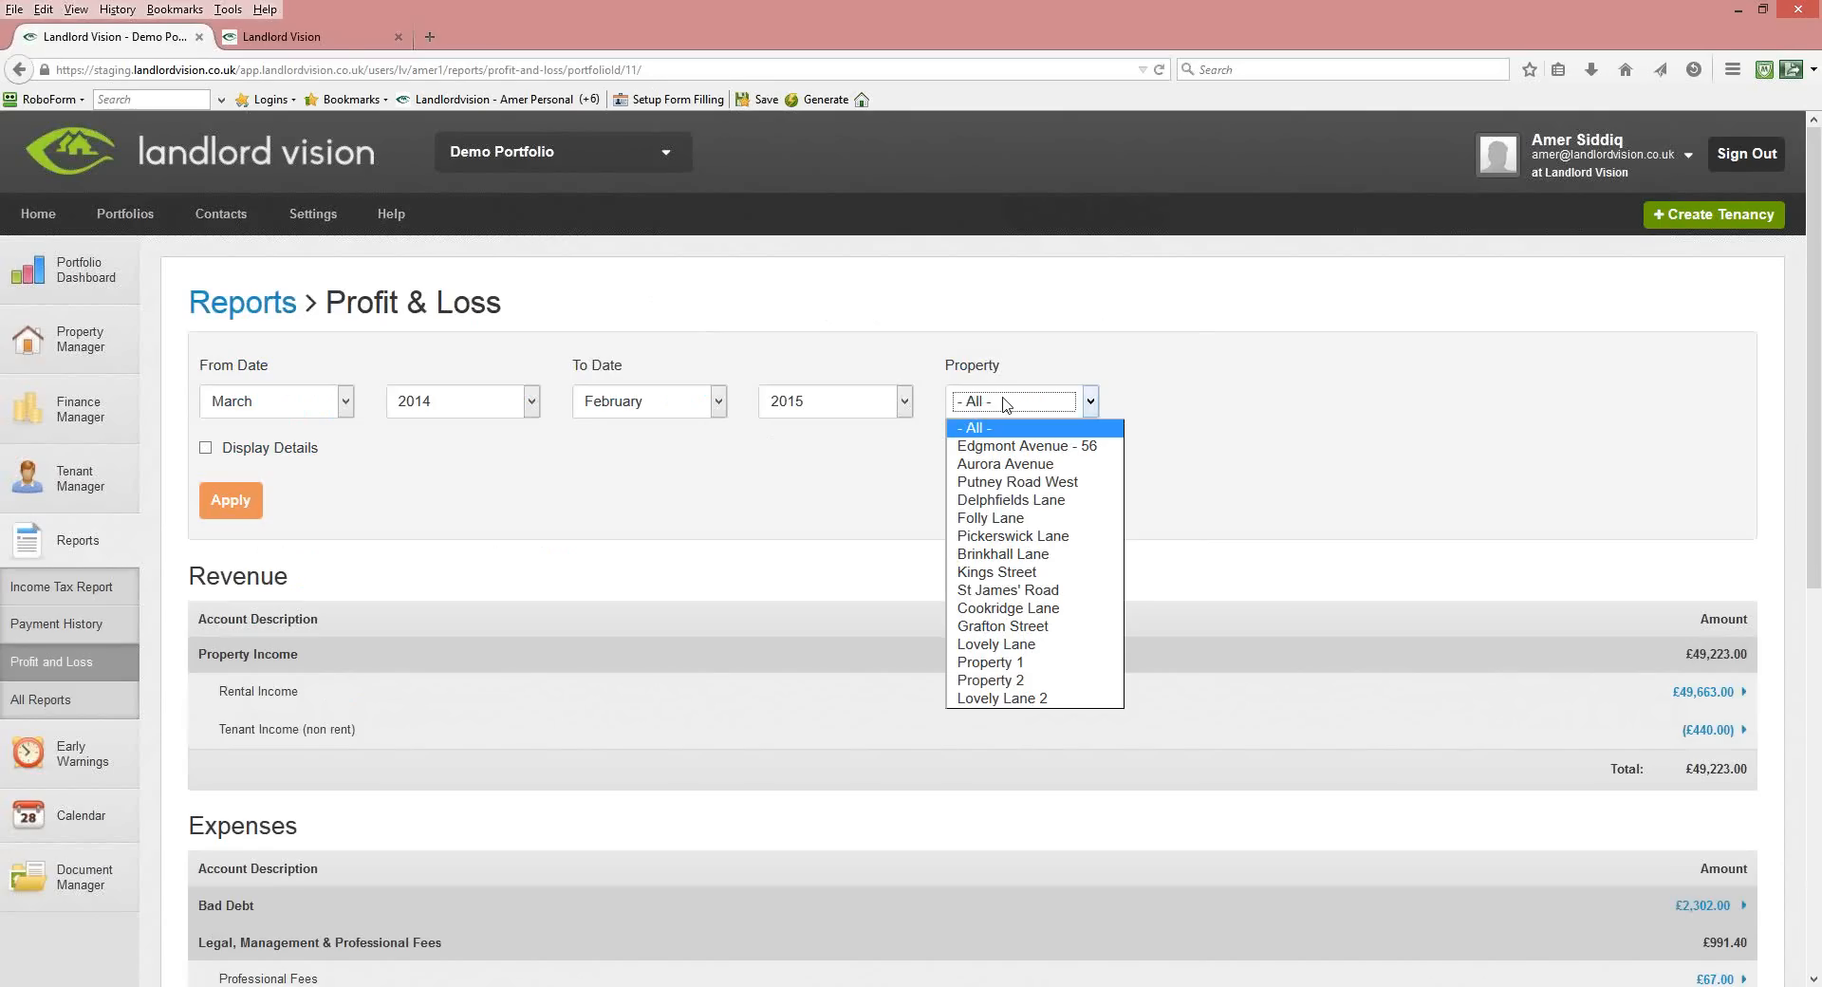
click(999, 465)
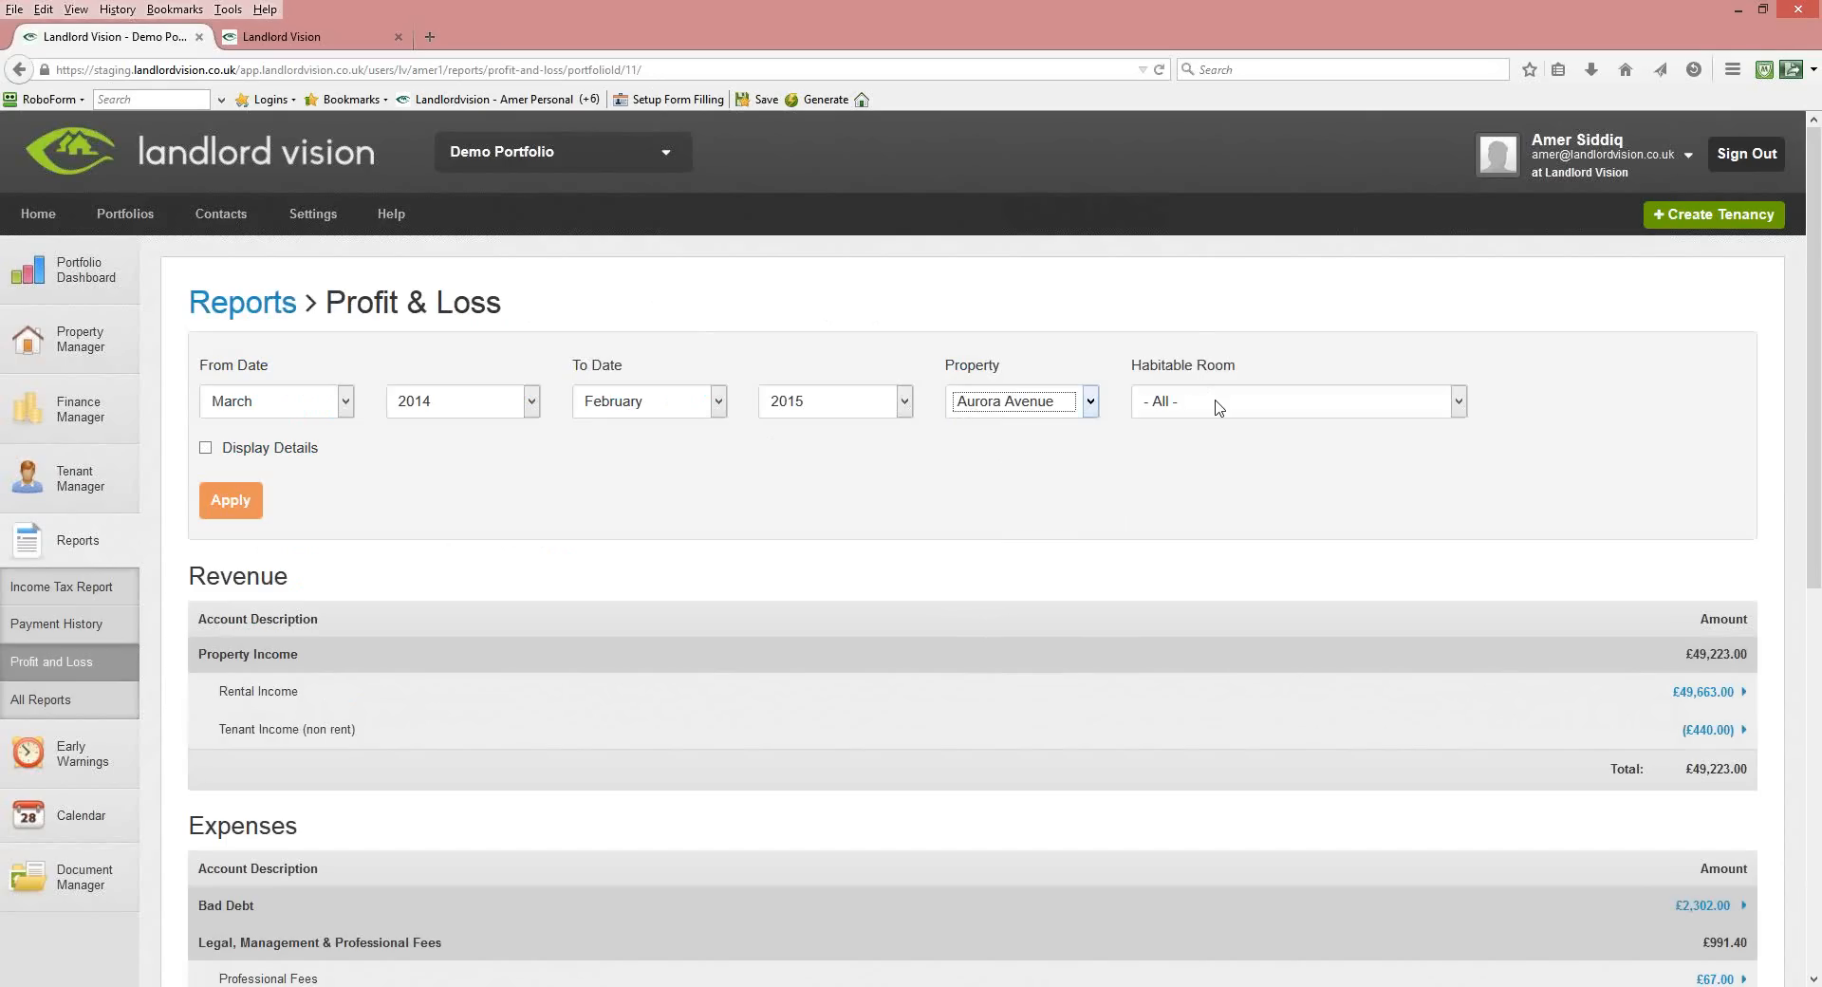
click(989, 413)
click(992, 426)
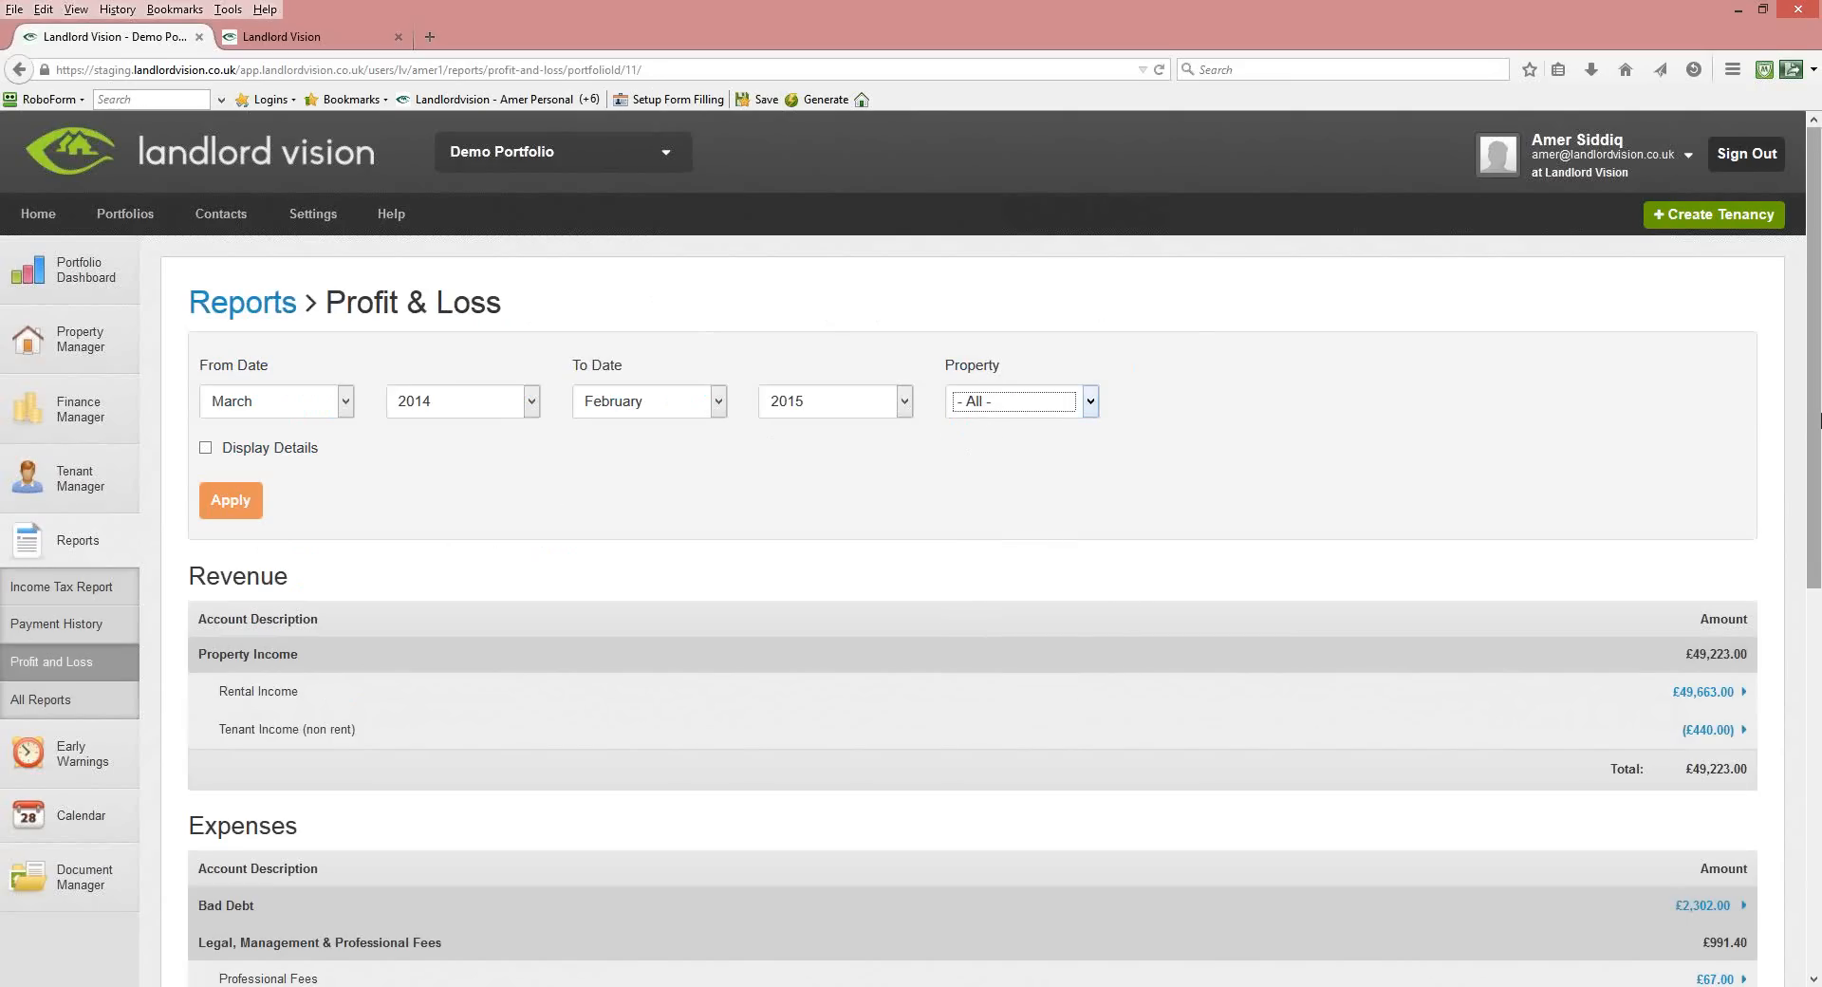
Run the Profit and Loss report for all properties from March 2014 to February 2015 and expand its Bad Debt transactions.
click(238, 498)
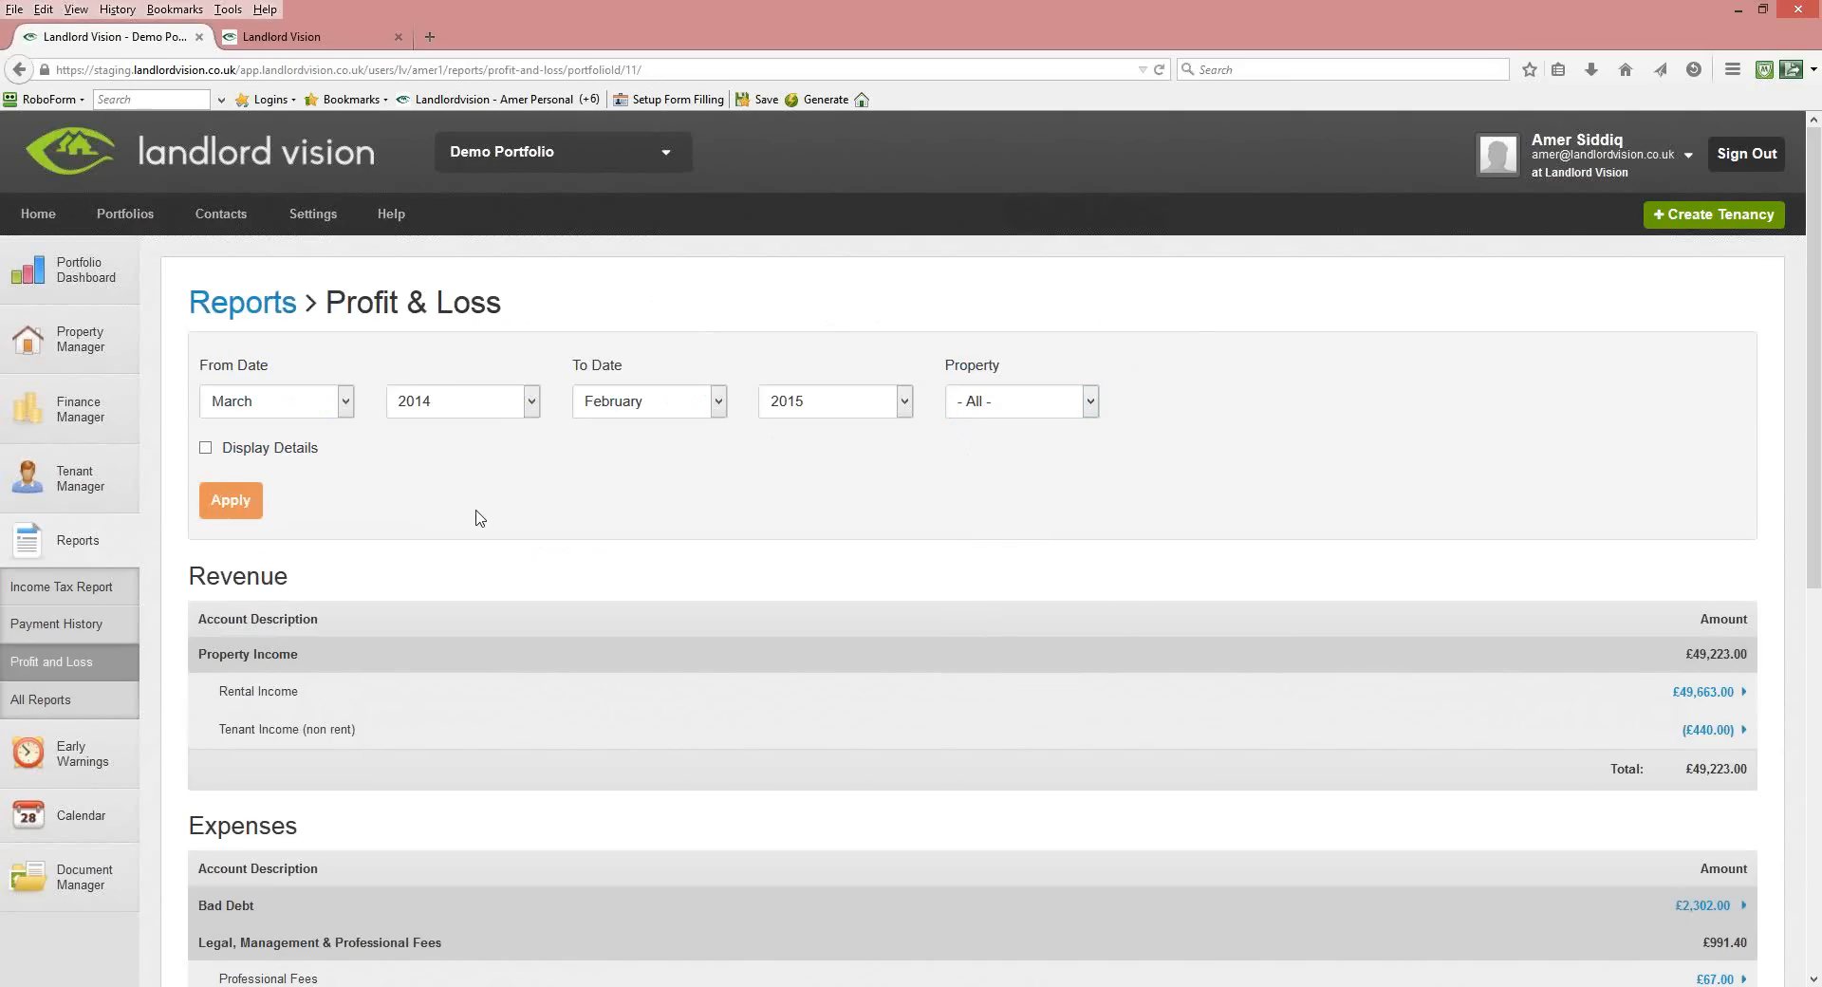
scroll(479, 518, down, 7)
scroll(479, 518, up, 5)
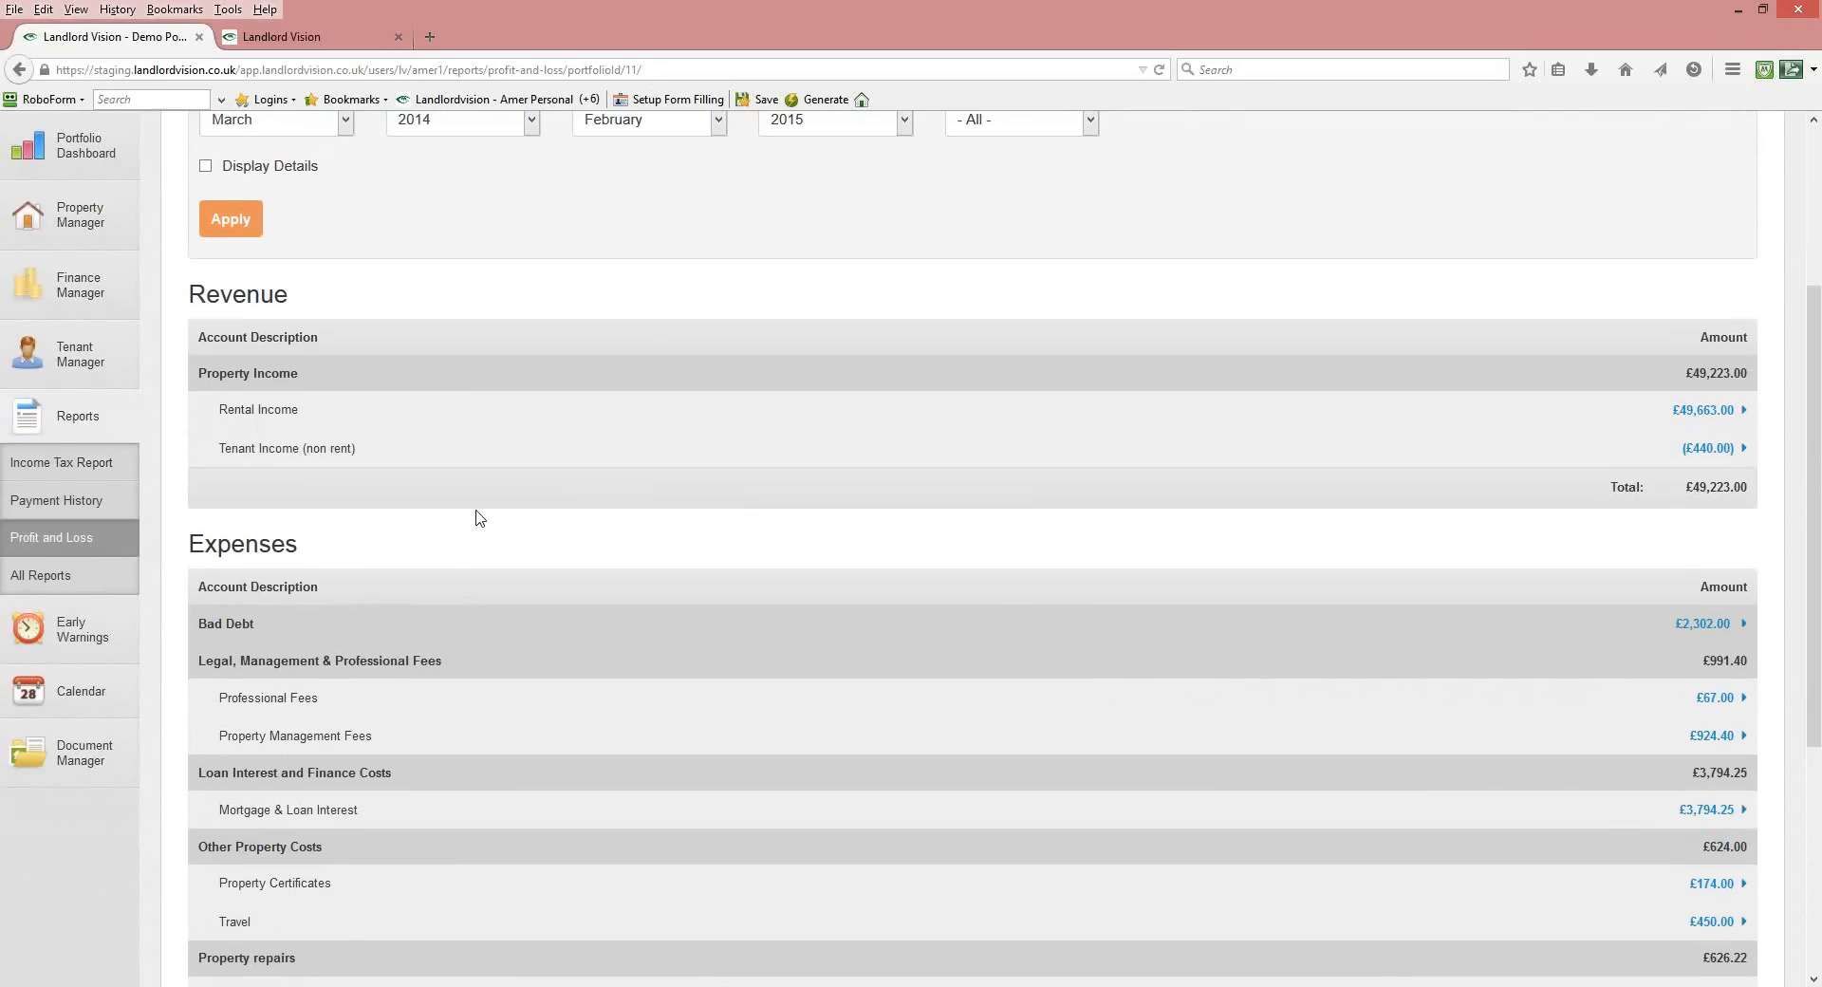
click(1712, 634)
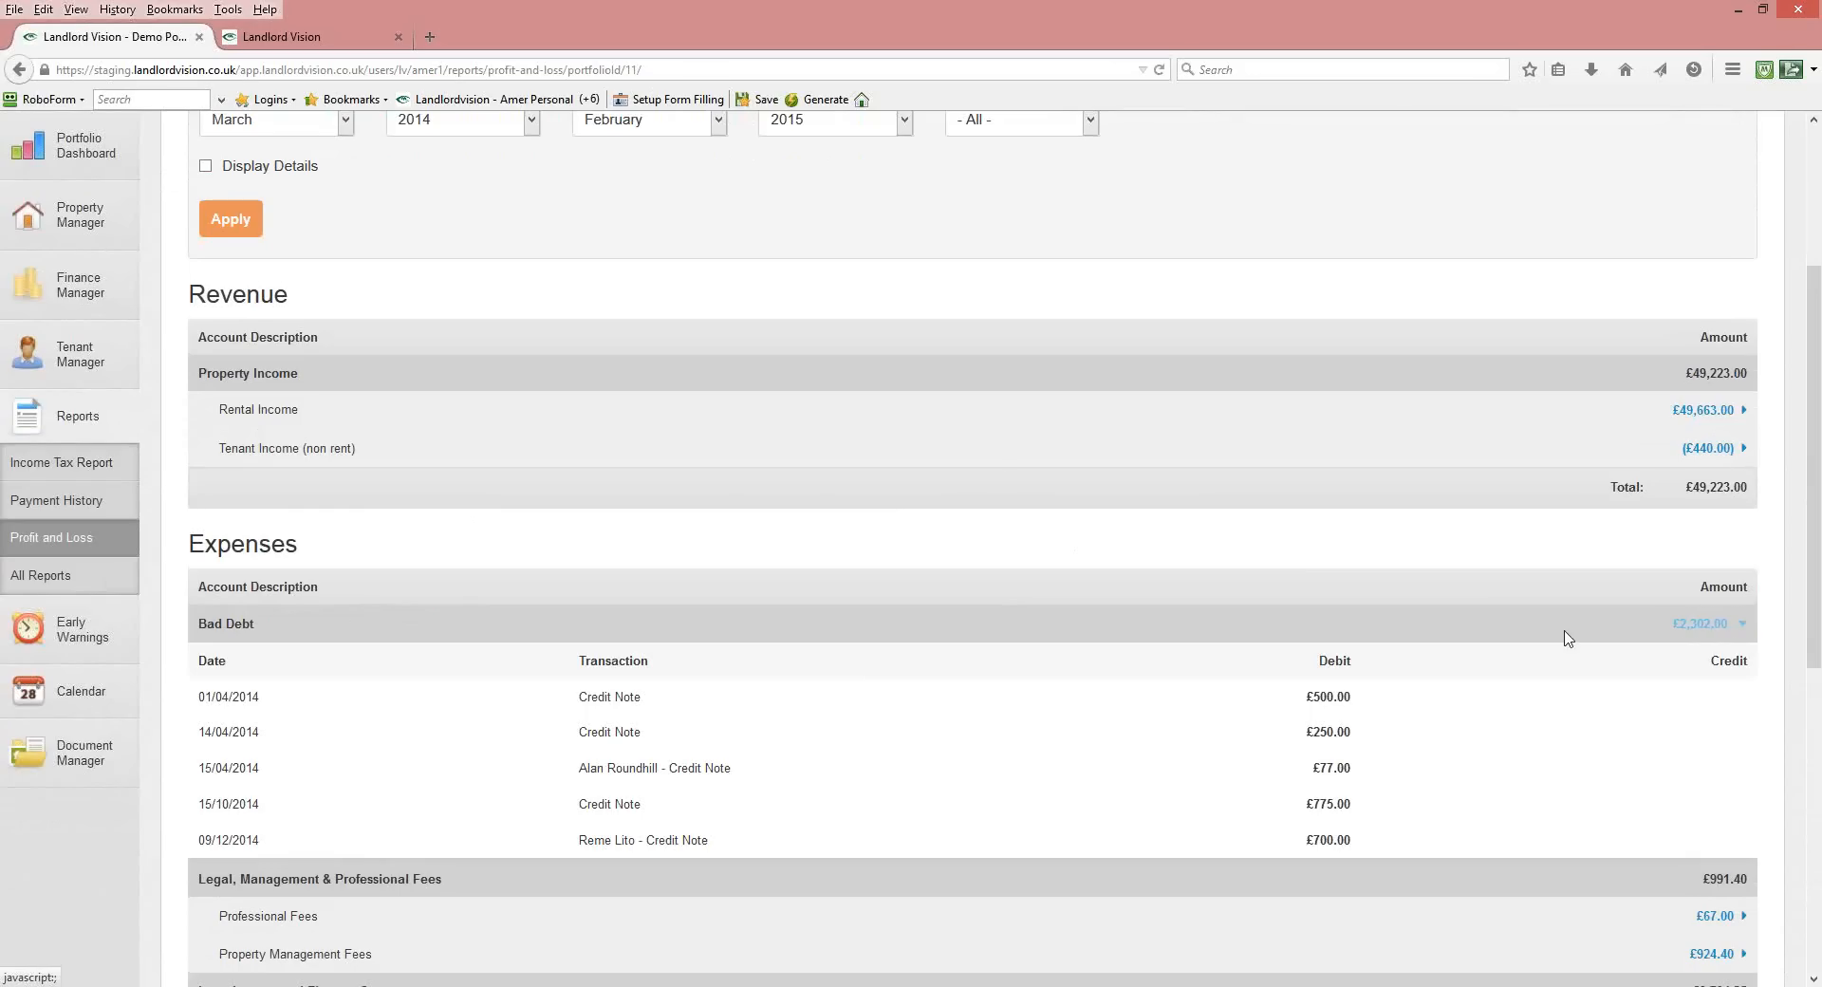
Rerun the Profit and Loss report with details displayed and examine the individual revenue and expense transactions.
click(205, 167)
click(236, 221)
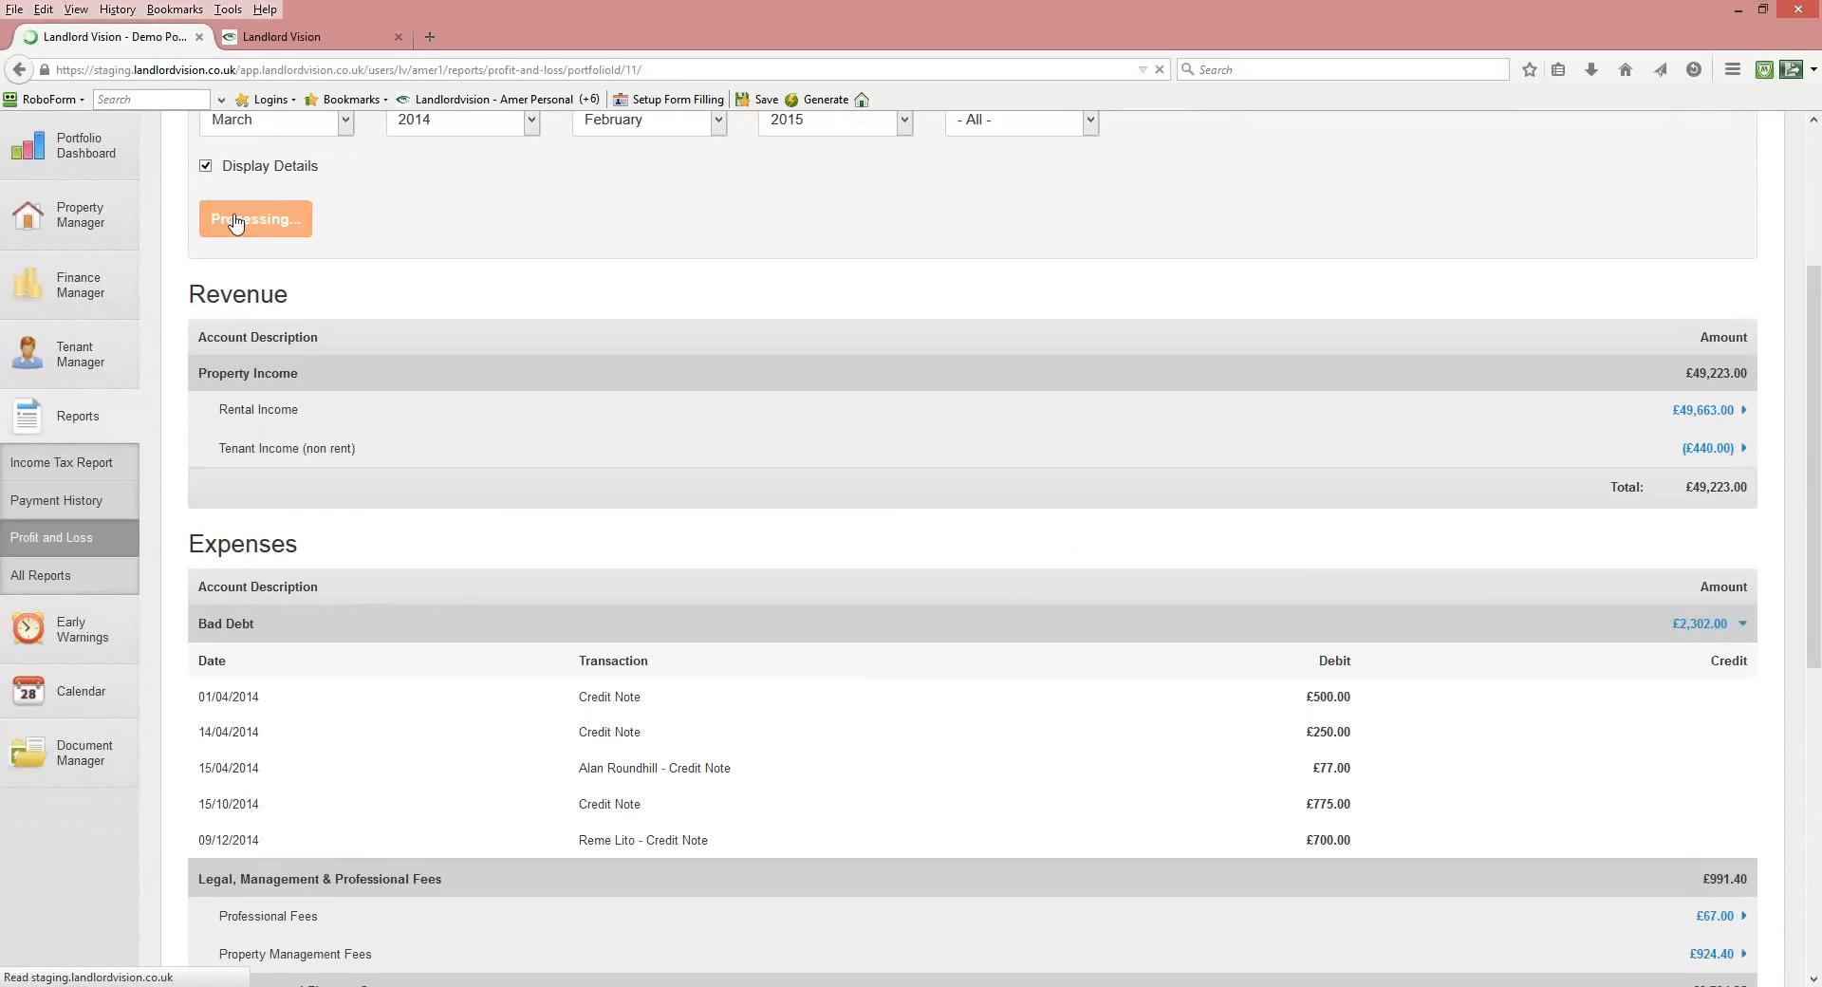
scroll(237, 221, down, 1)
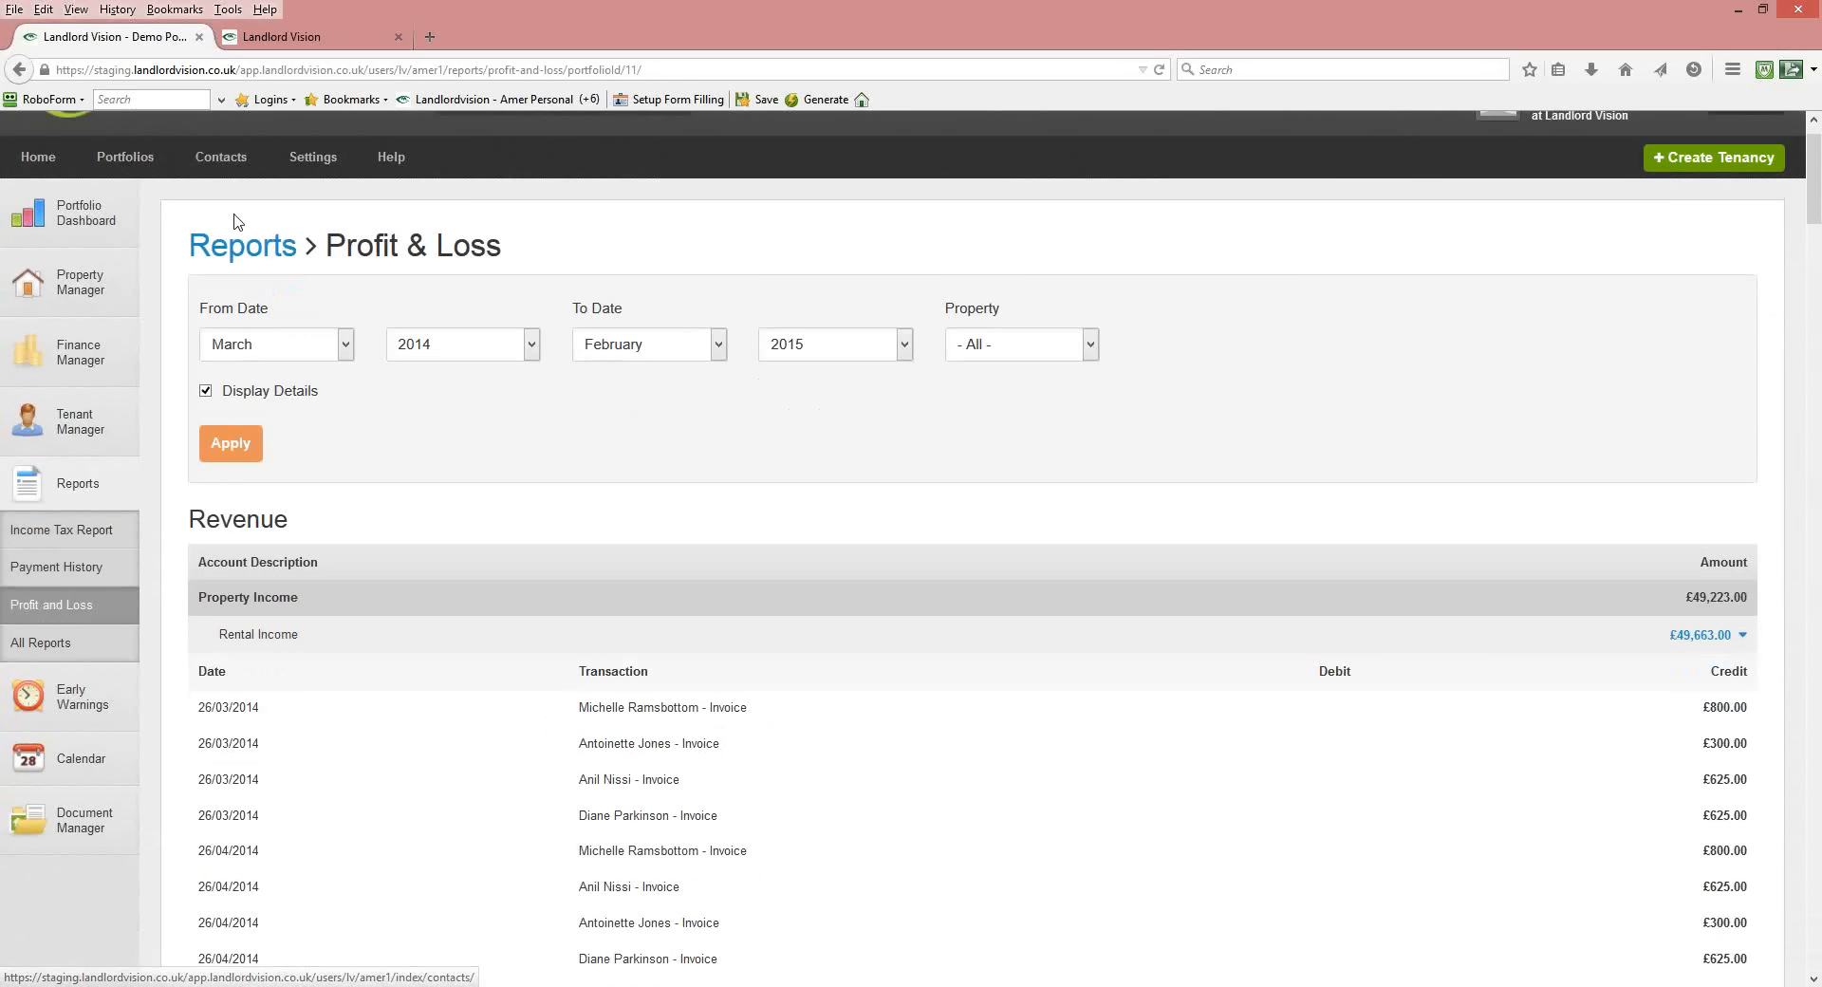
scroll(236, 221, down, 10)
scroll(236, 221, down, 15)
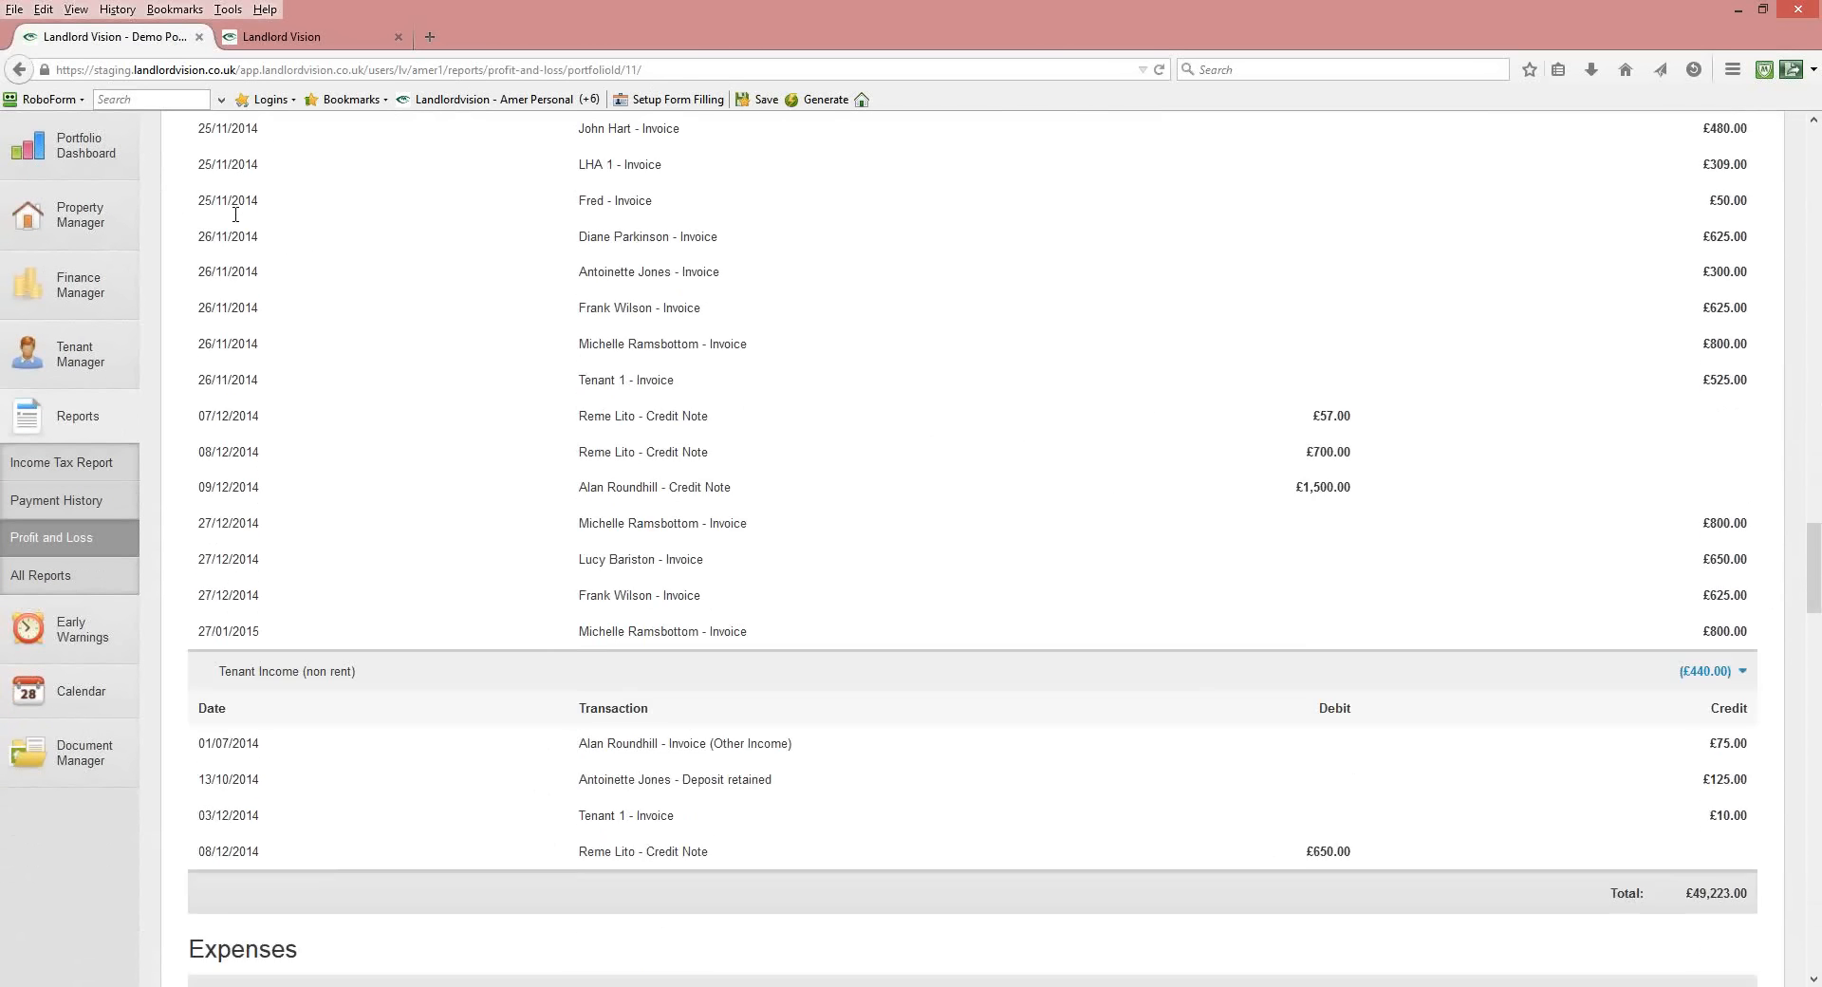
scroll(235, 215, down, 15)
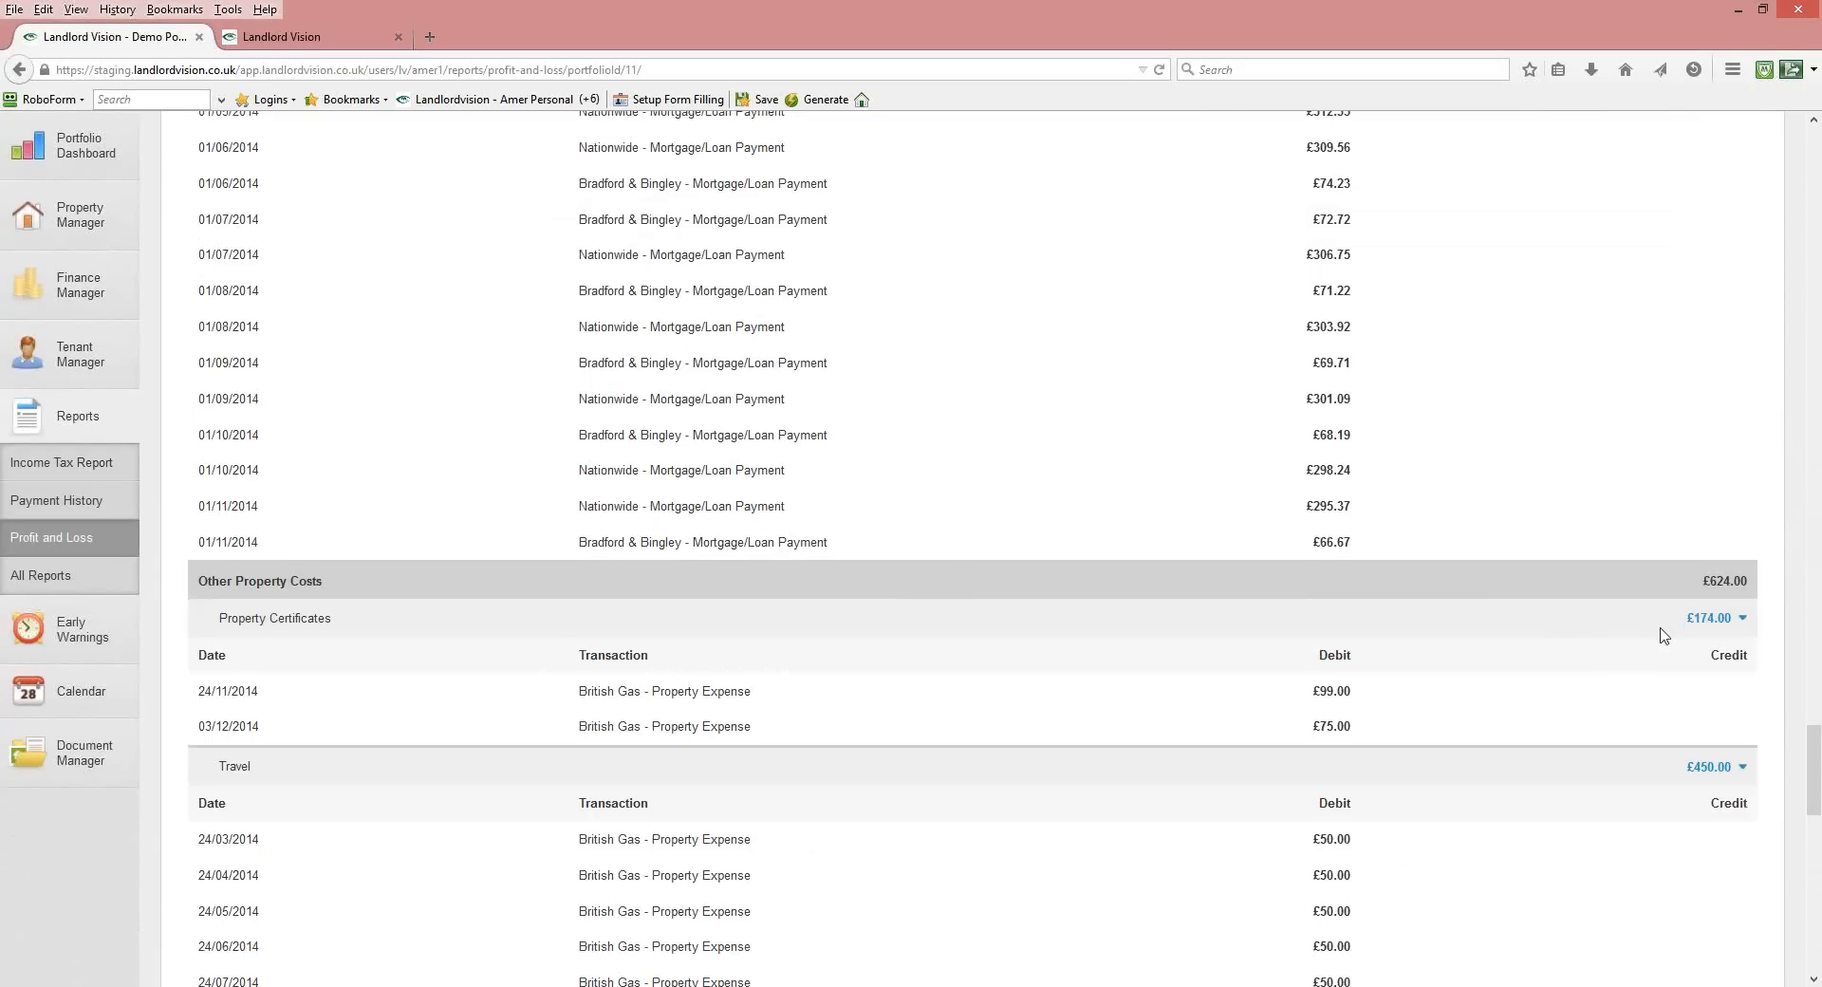
drag(1818, 780, 1794, 171)
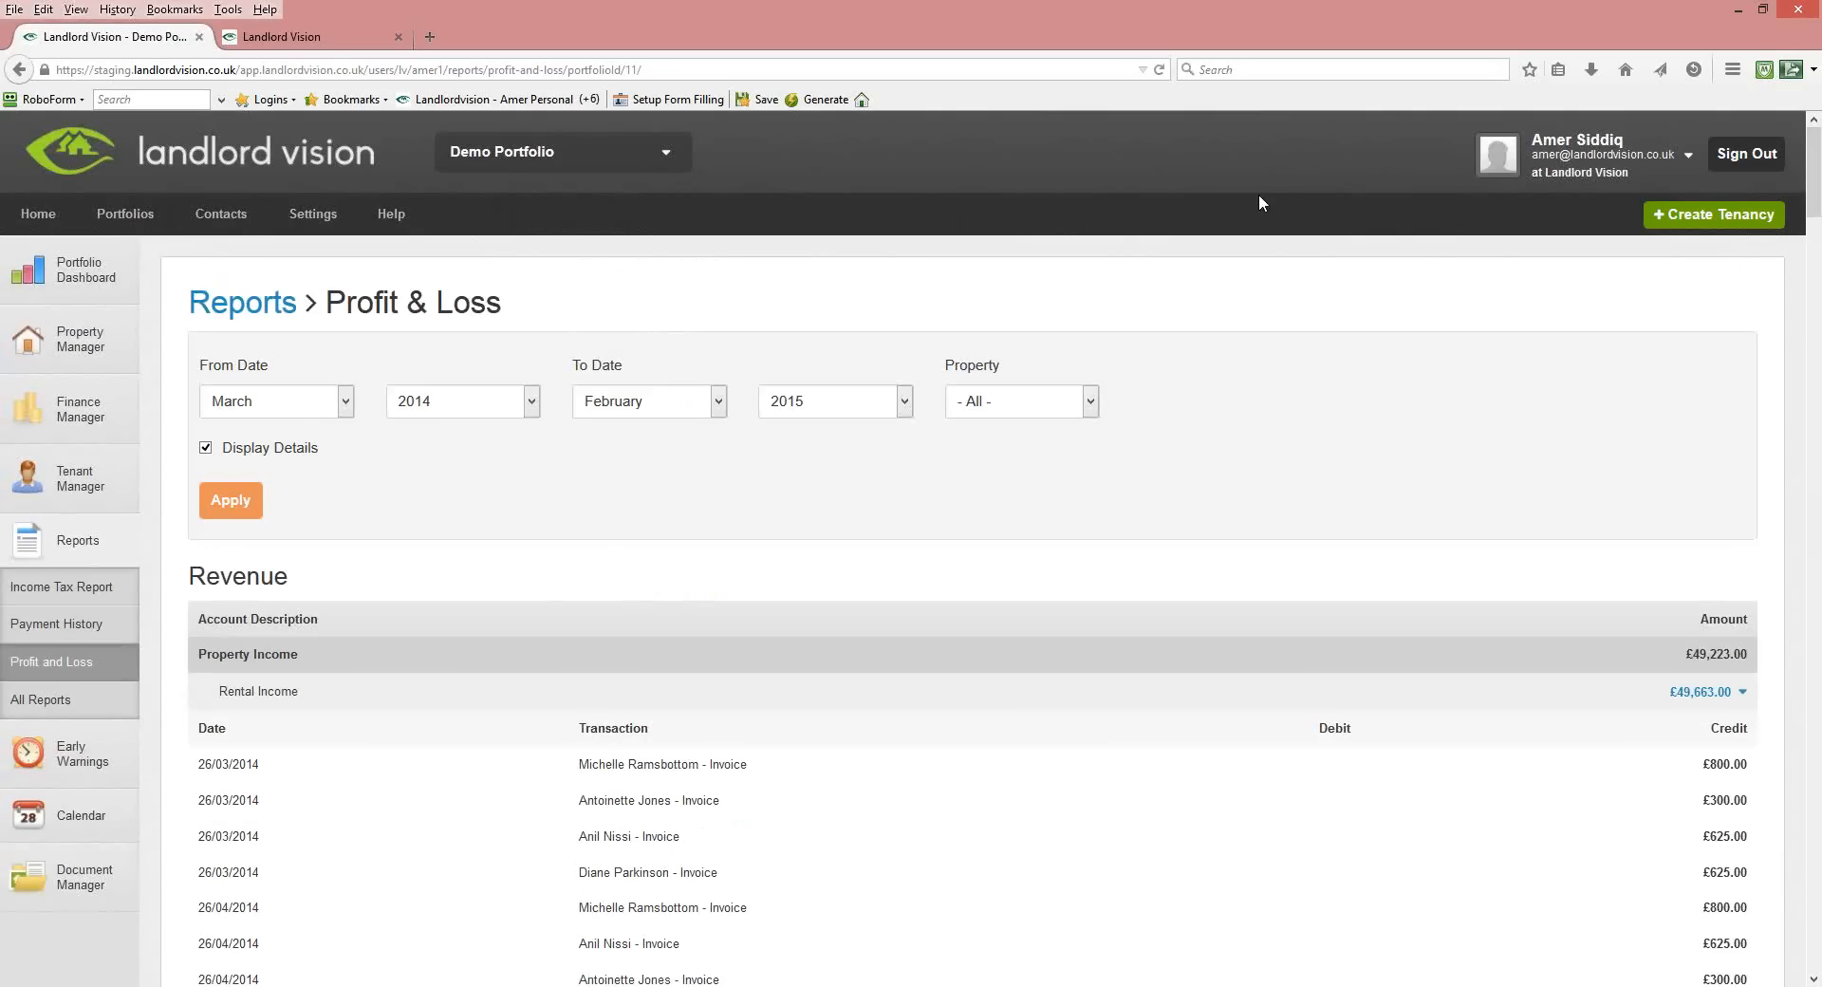
Open the Income Tax Report from the full list of reports and generate it for tax year 2013 - 2014 with details displayed.
click(50, 703)
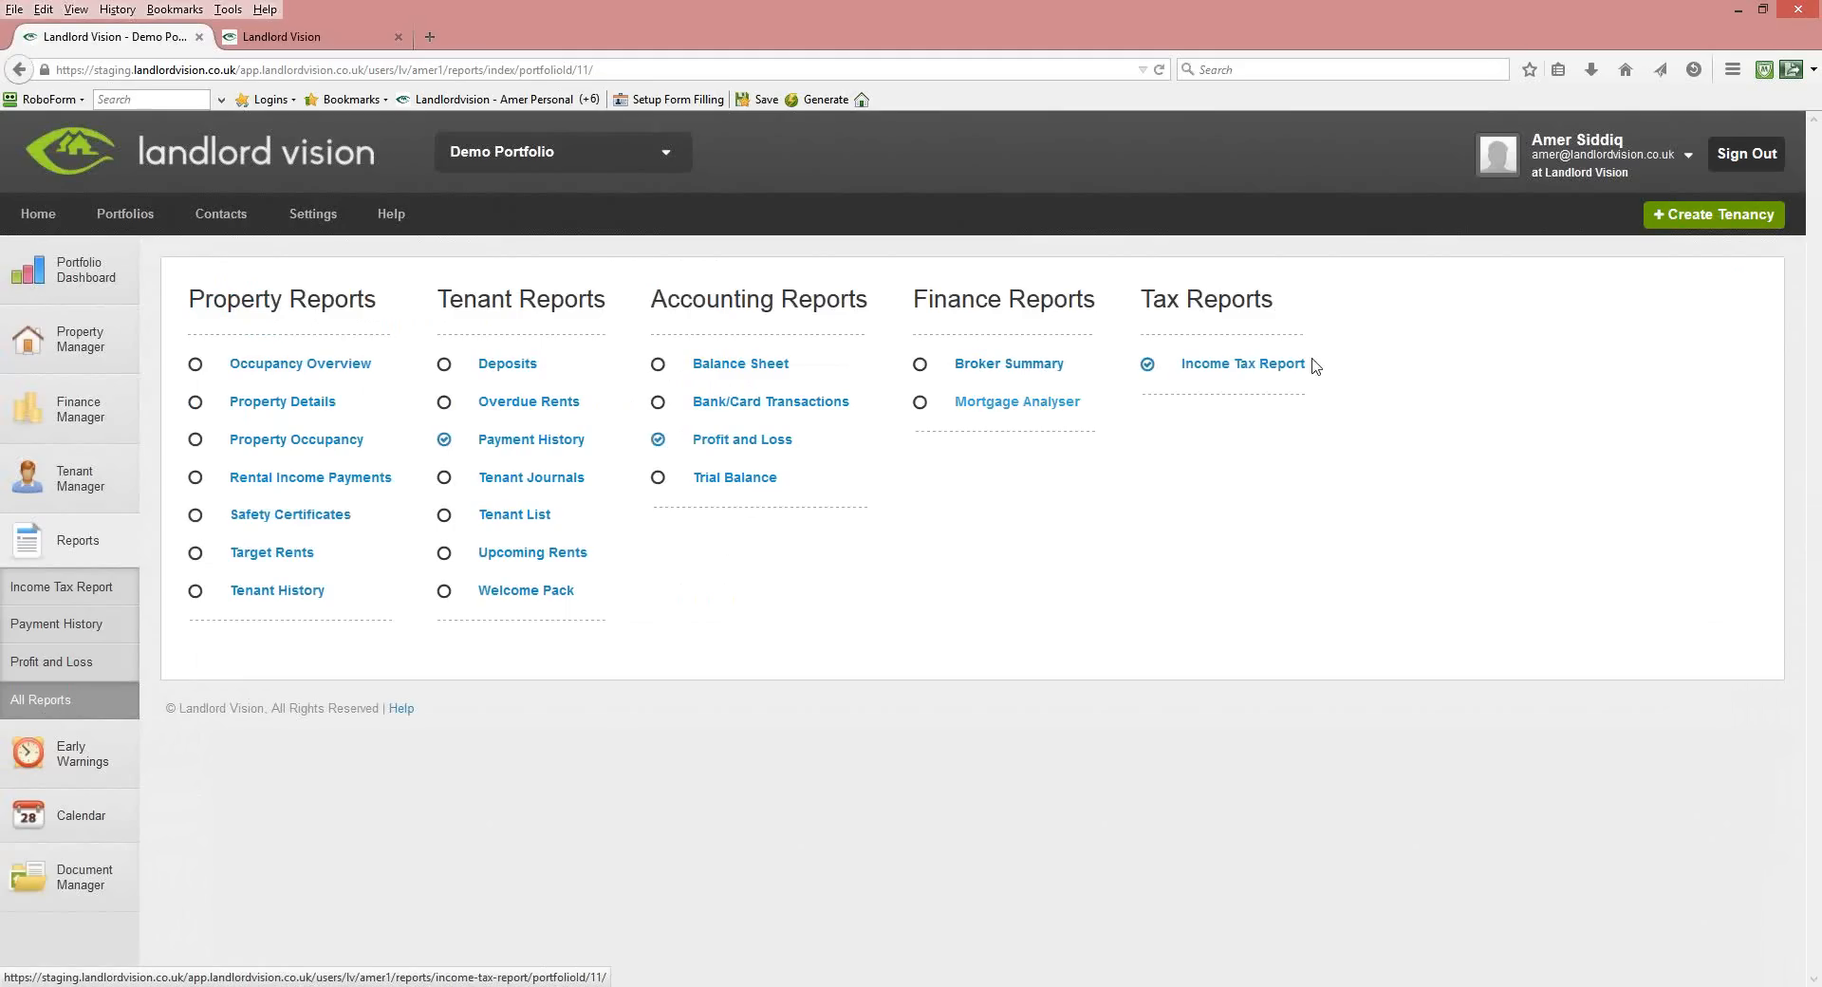
click(1264, 367)
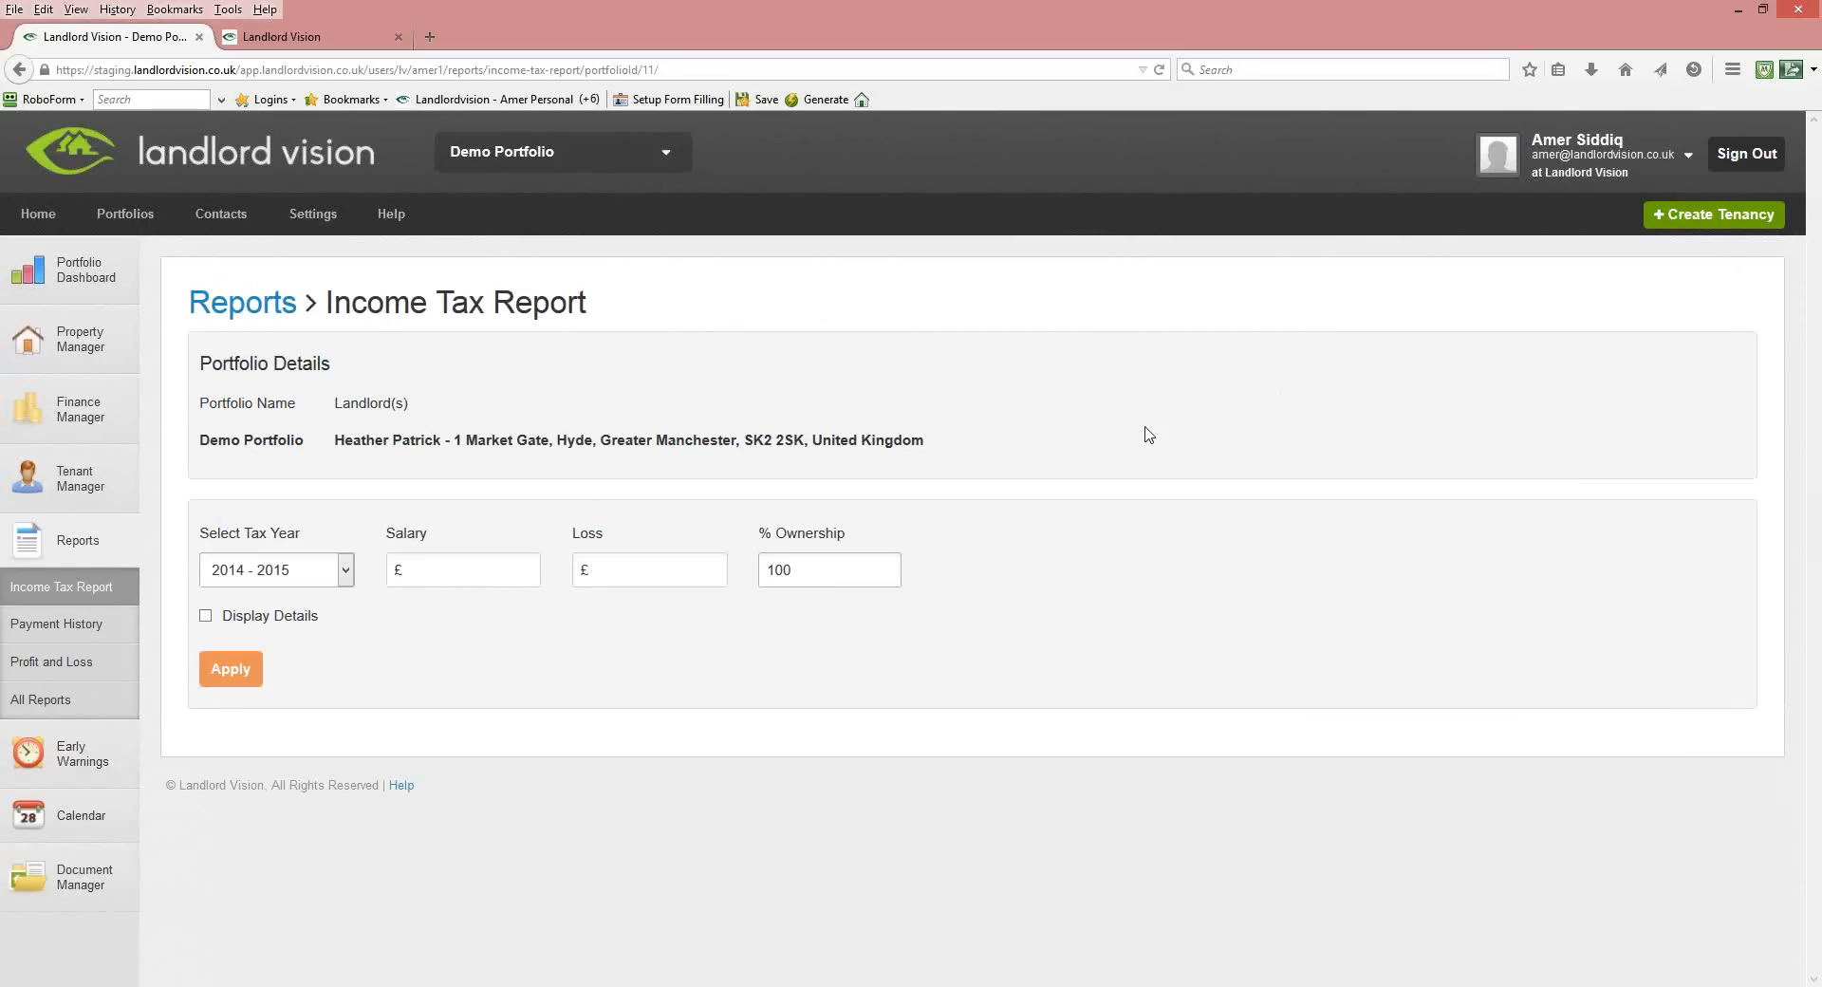
click(206, 617)
click(346, 570)
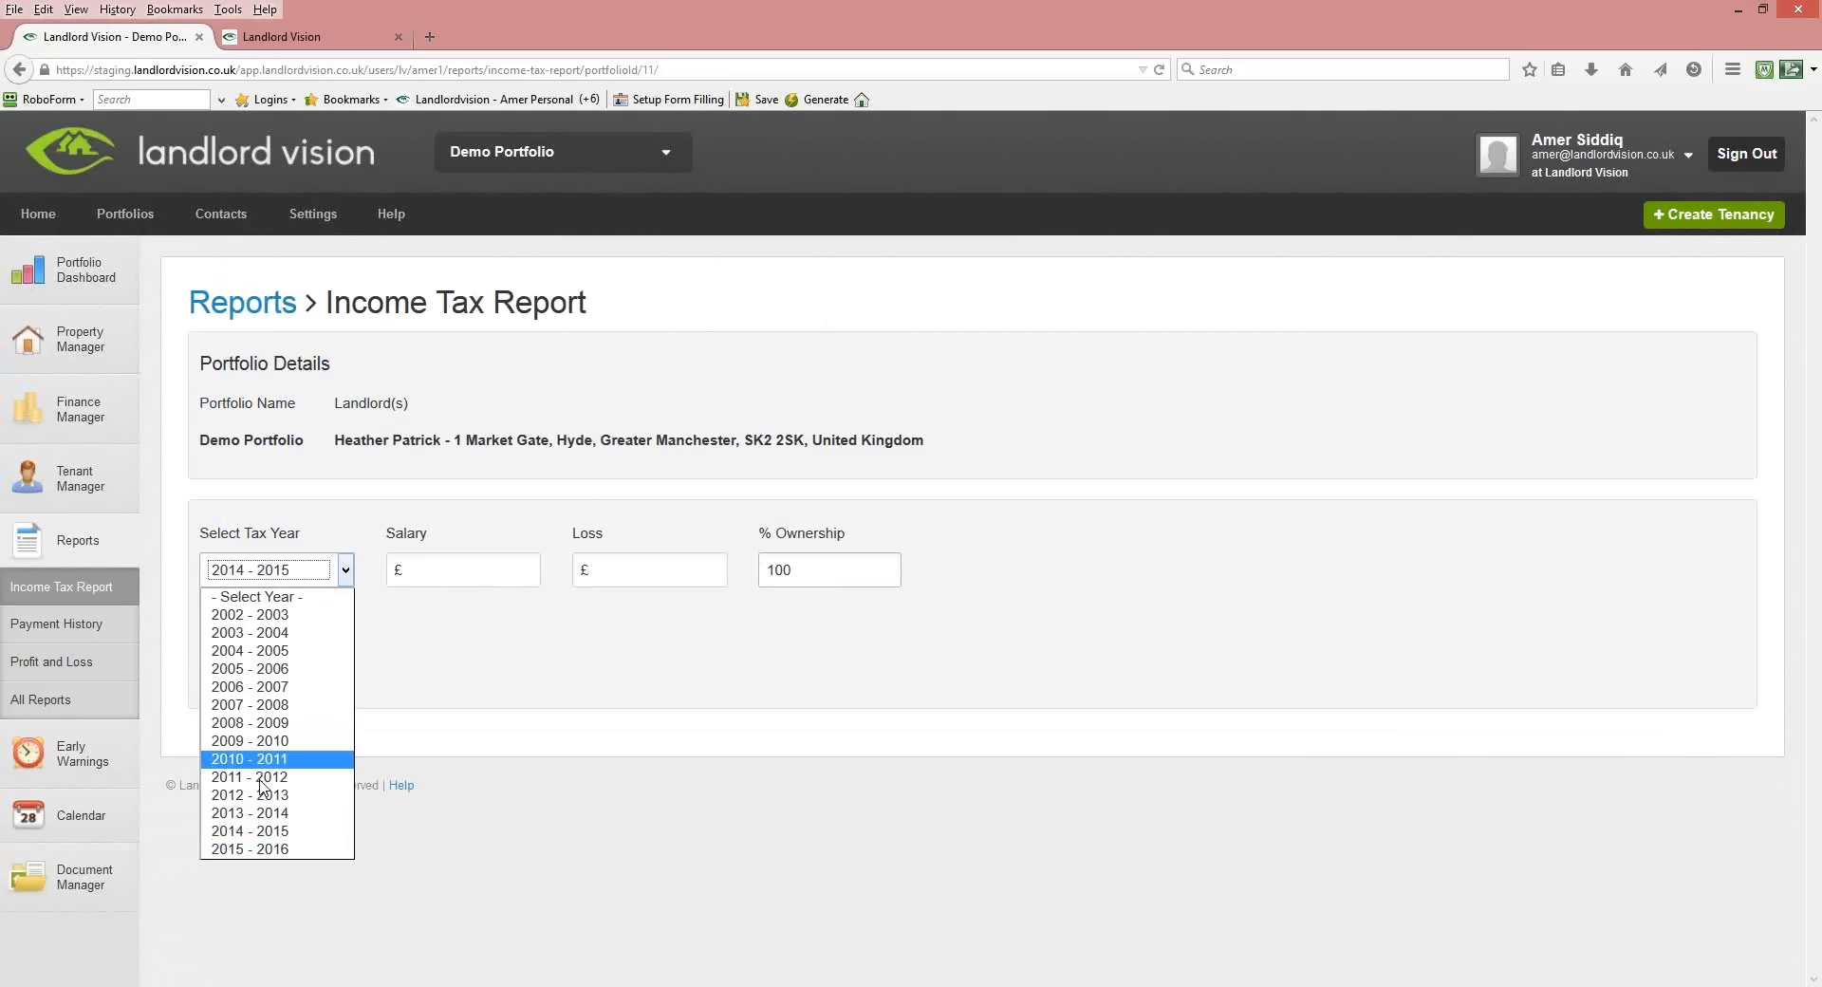
click(258, 818)
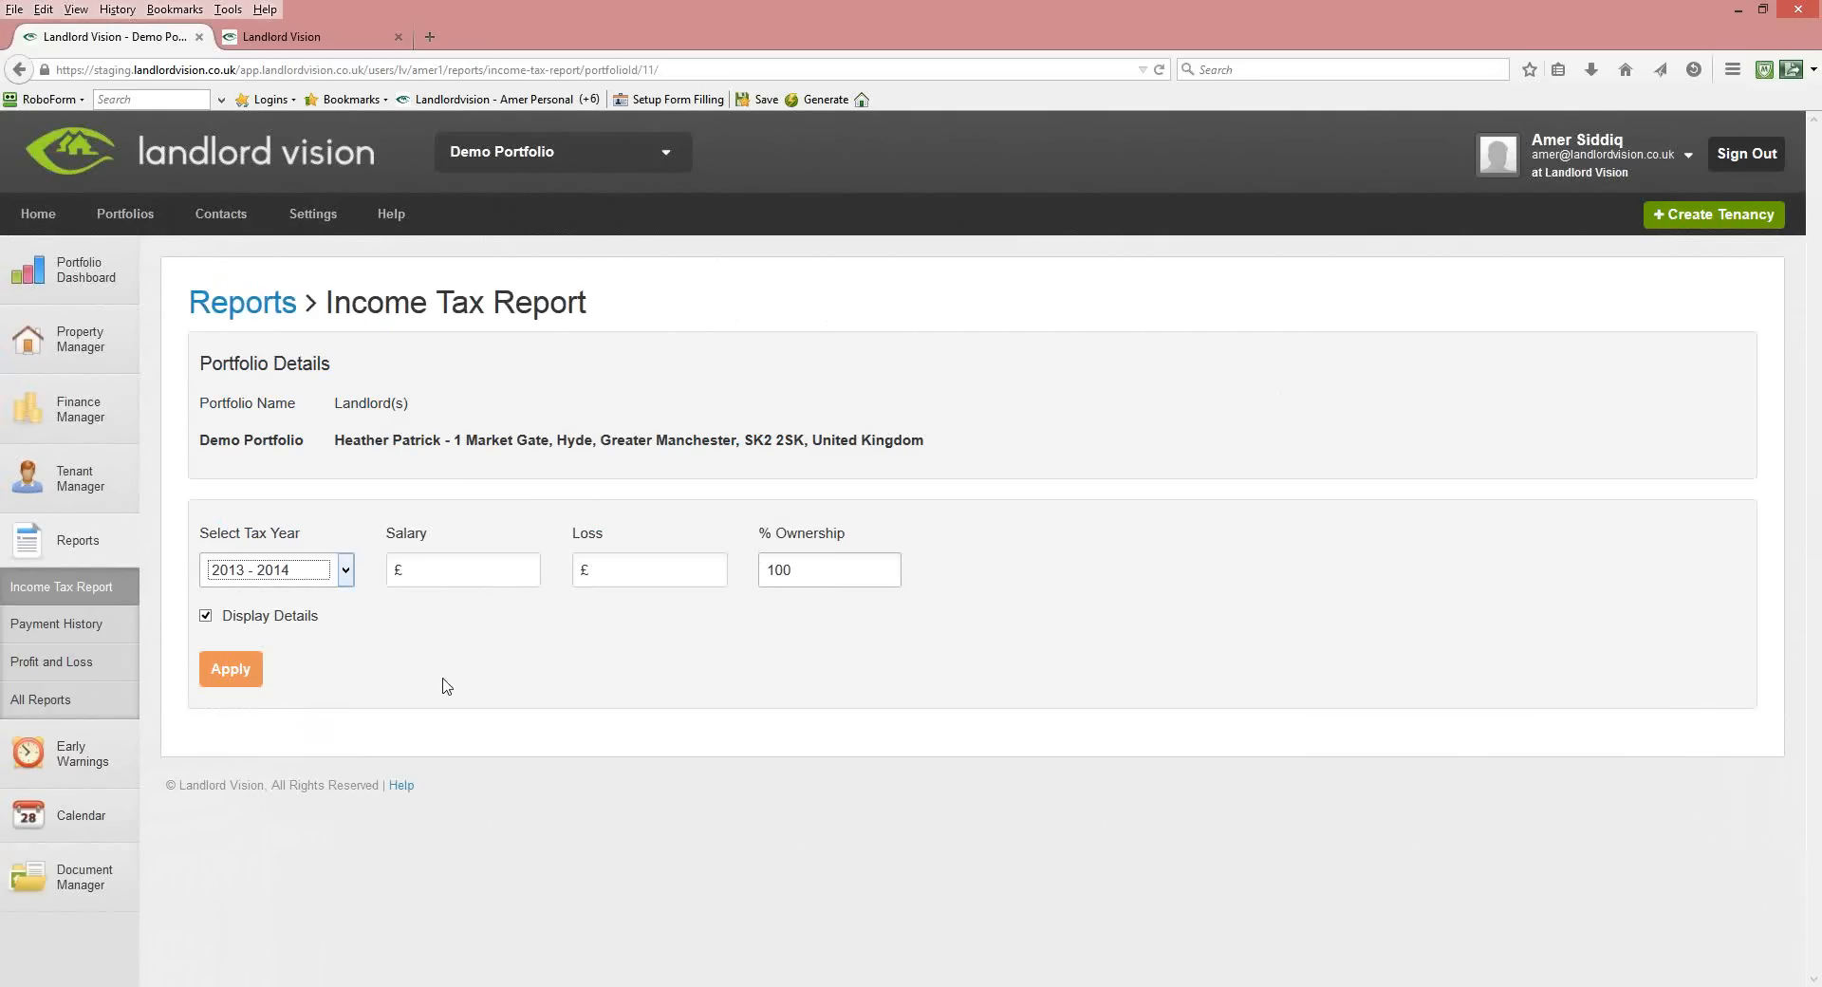
click(244, 676)
click(236, 676)
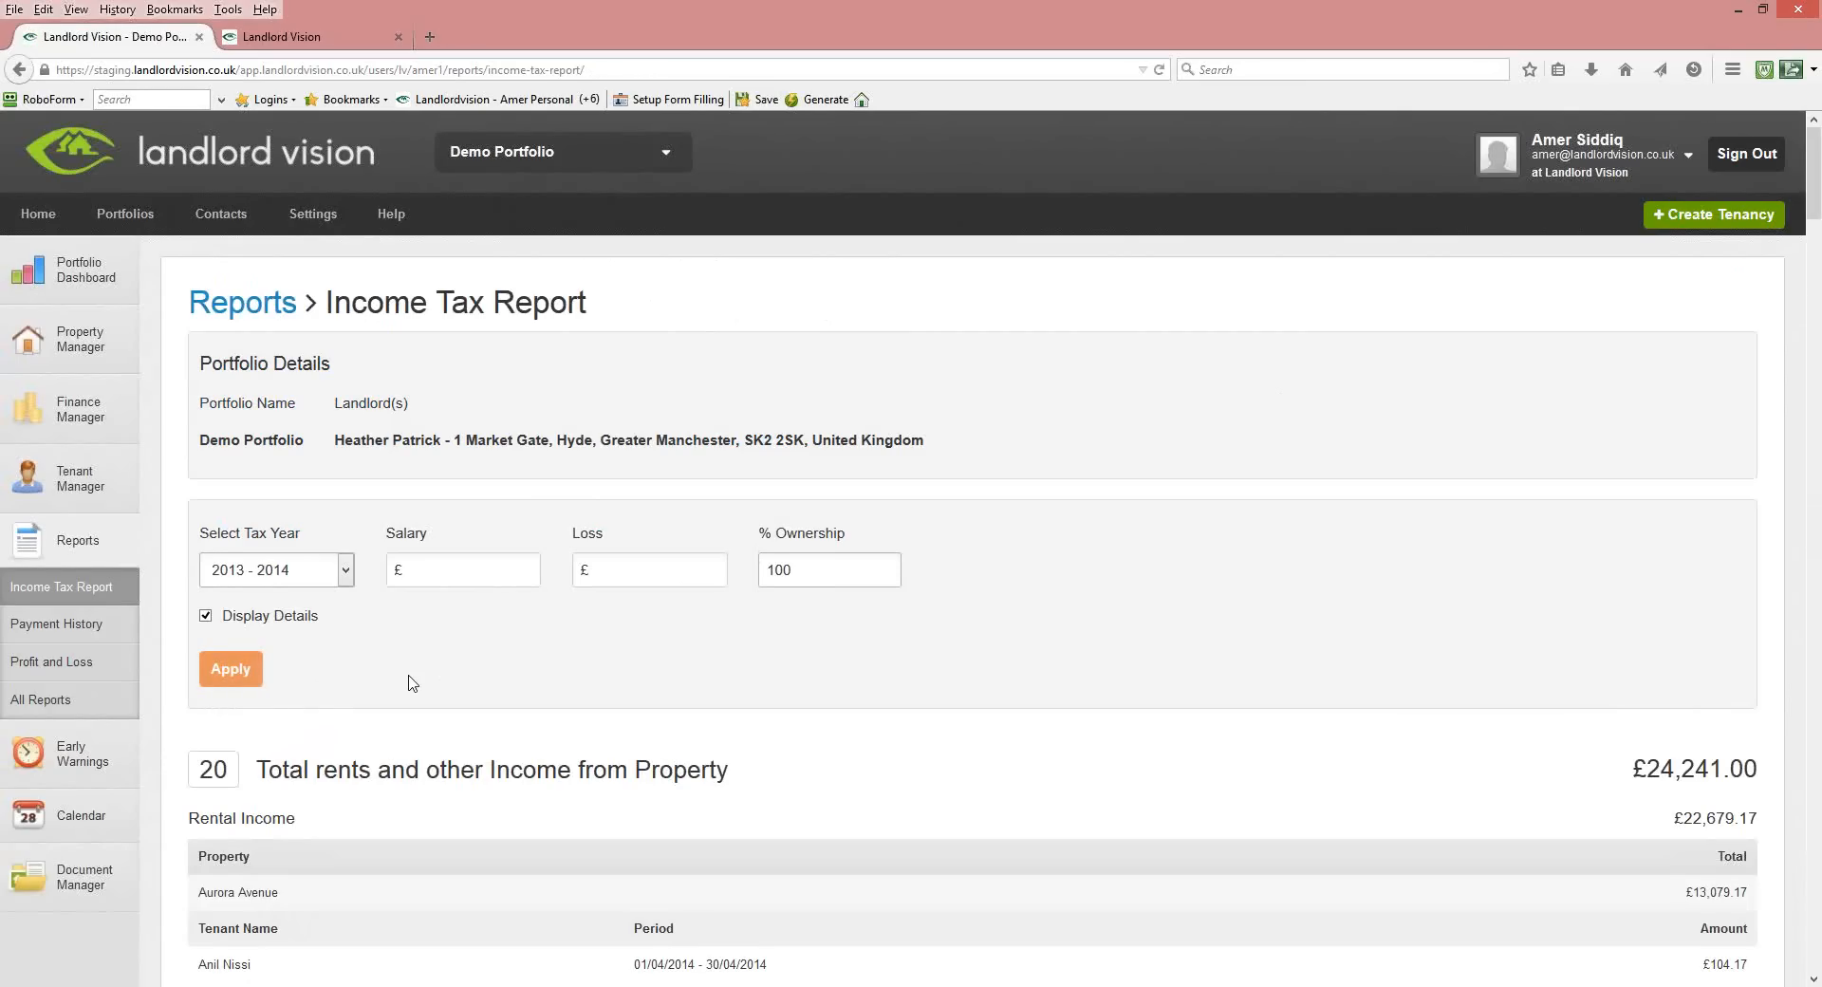
Examine the detailed Income Tax Report from rental income through the numbered expense sections to the taxable profit for the year.
scroll(413, 683, down, 3)
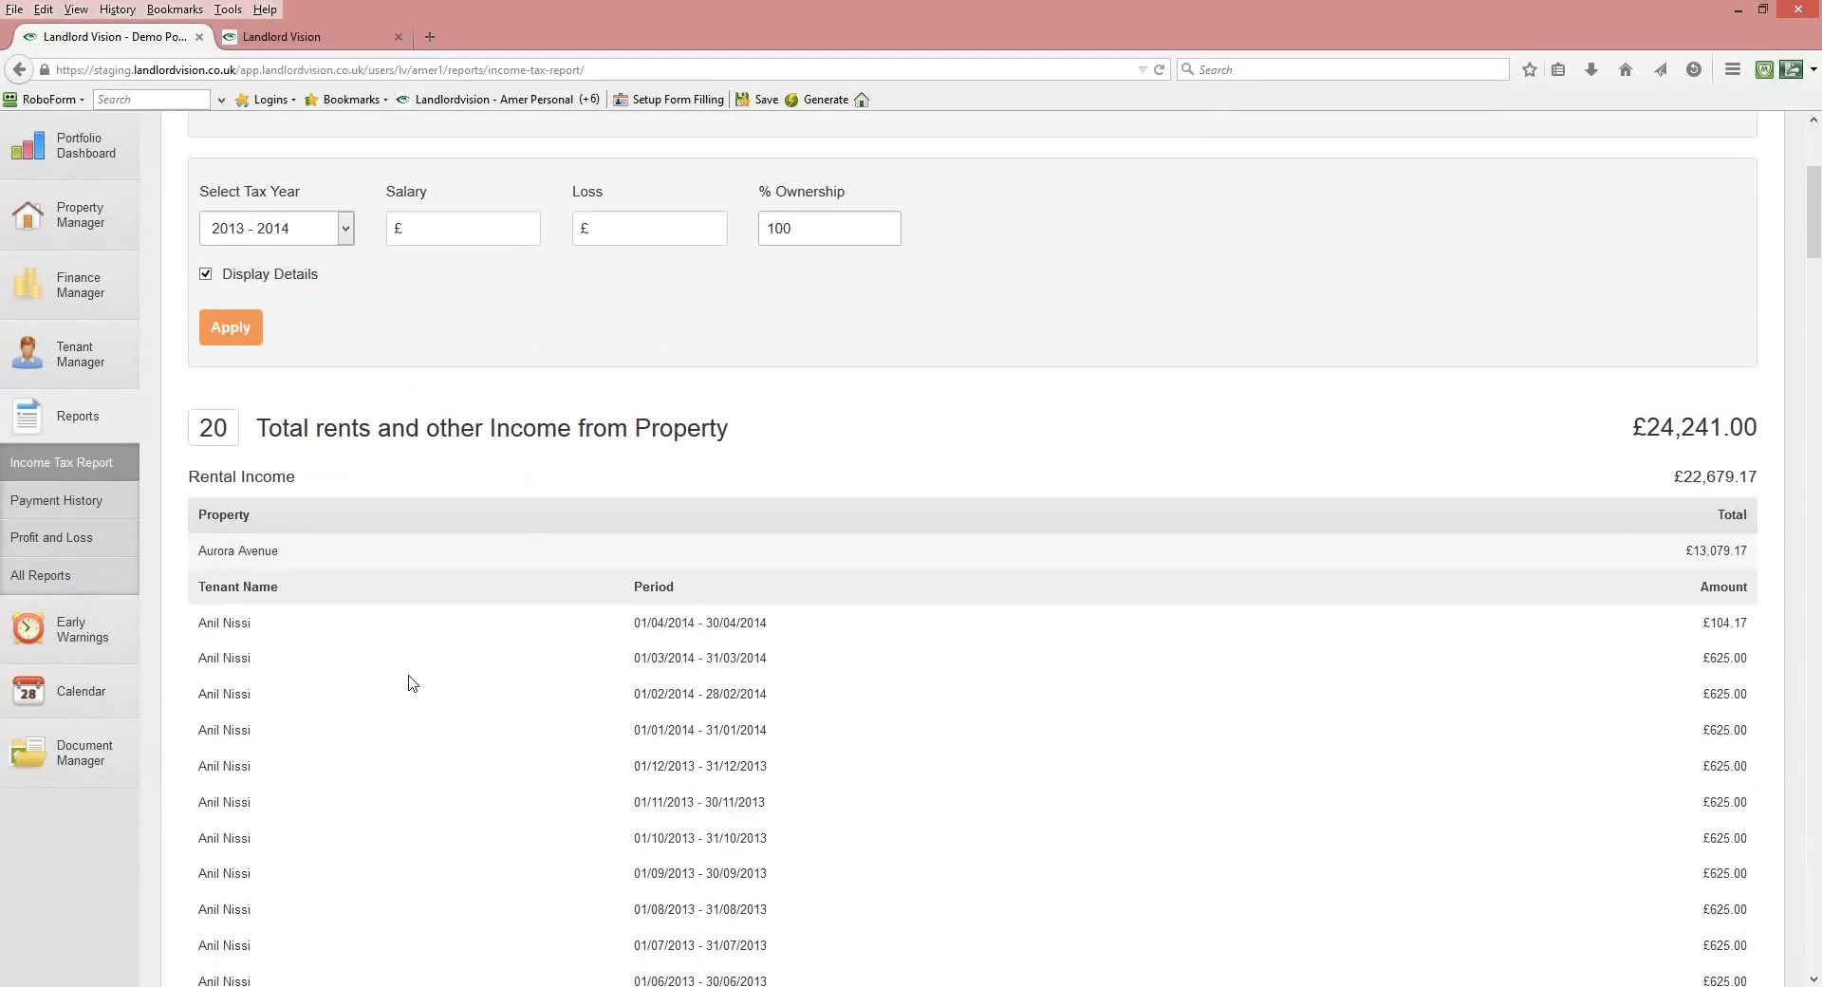
scroll(413, 684, down, 1)
scroll(413, 684, down, 10)
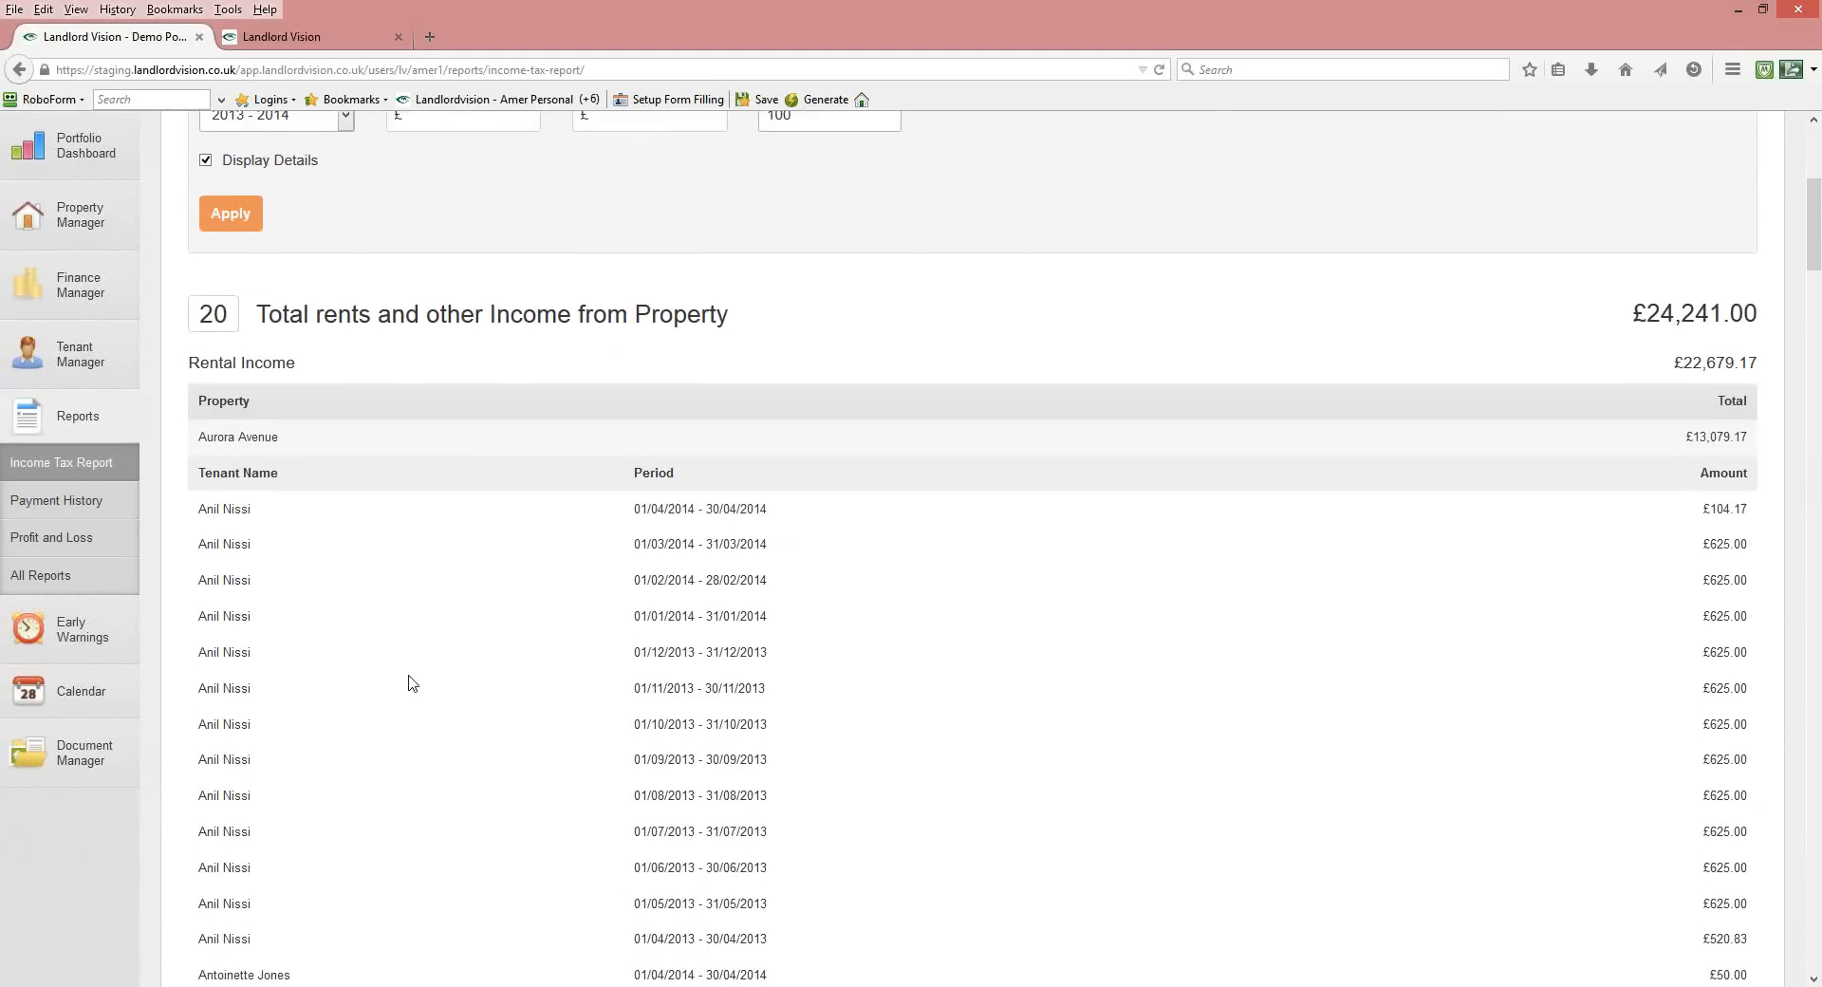
scroll(413, 683, down, 8)
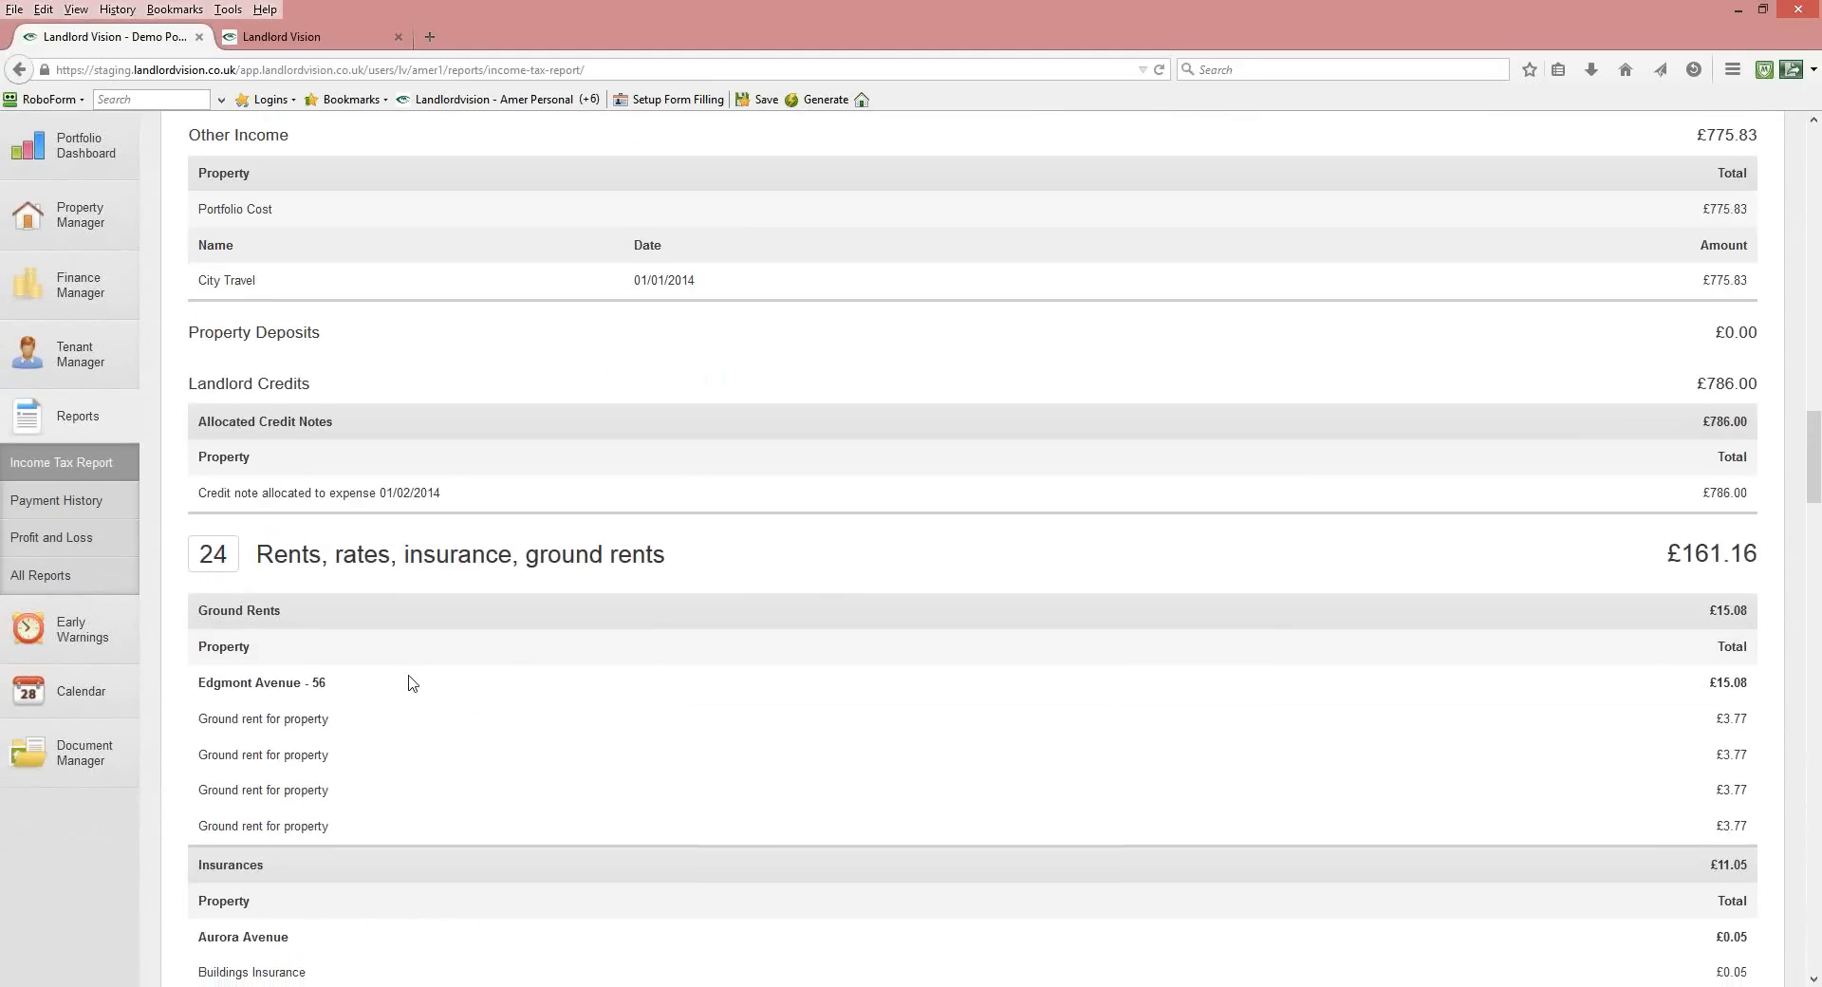
scroll(413, 683, down, 3)
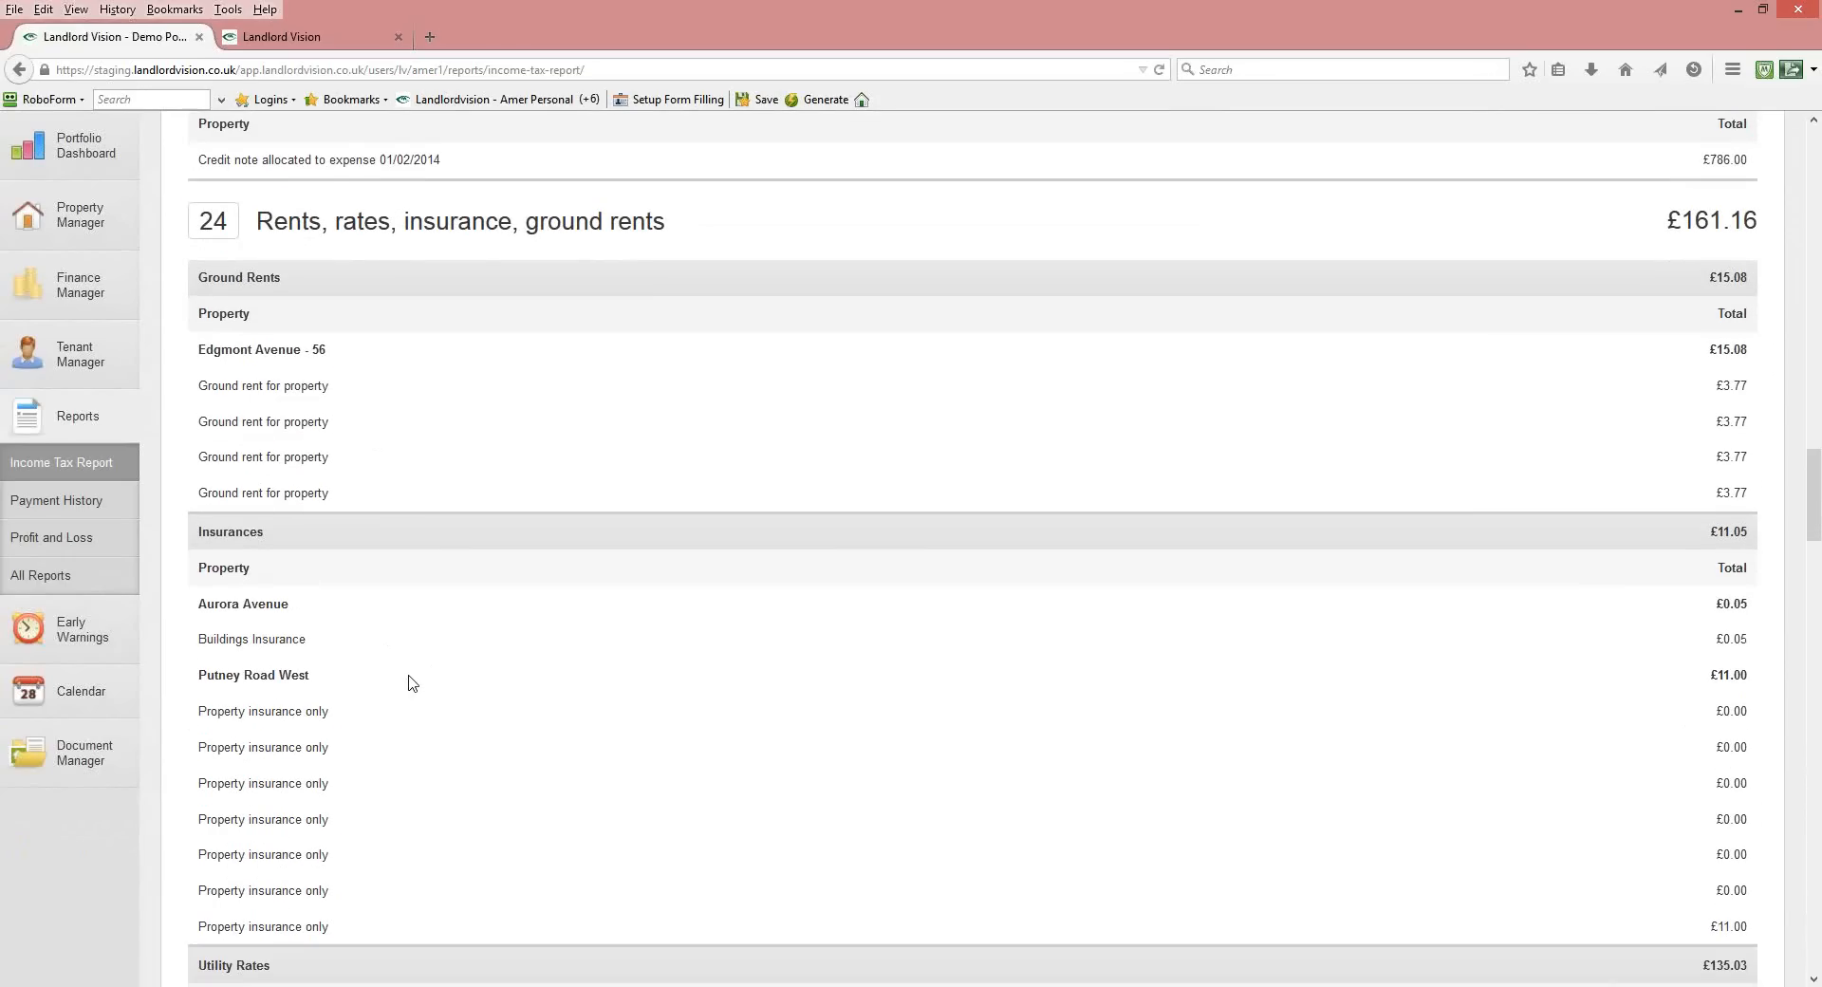
scroll(413, 683, down, 2)
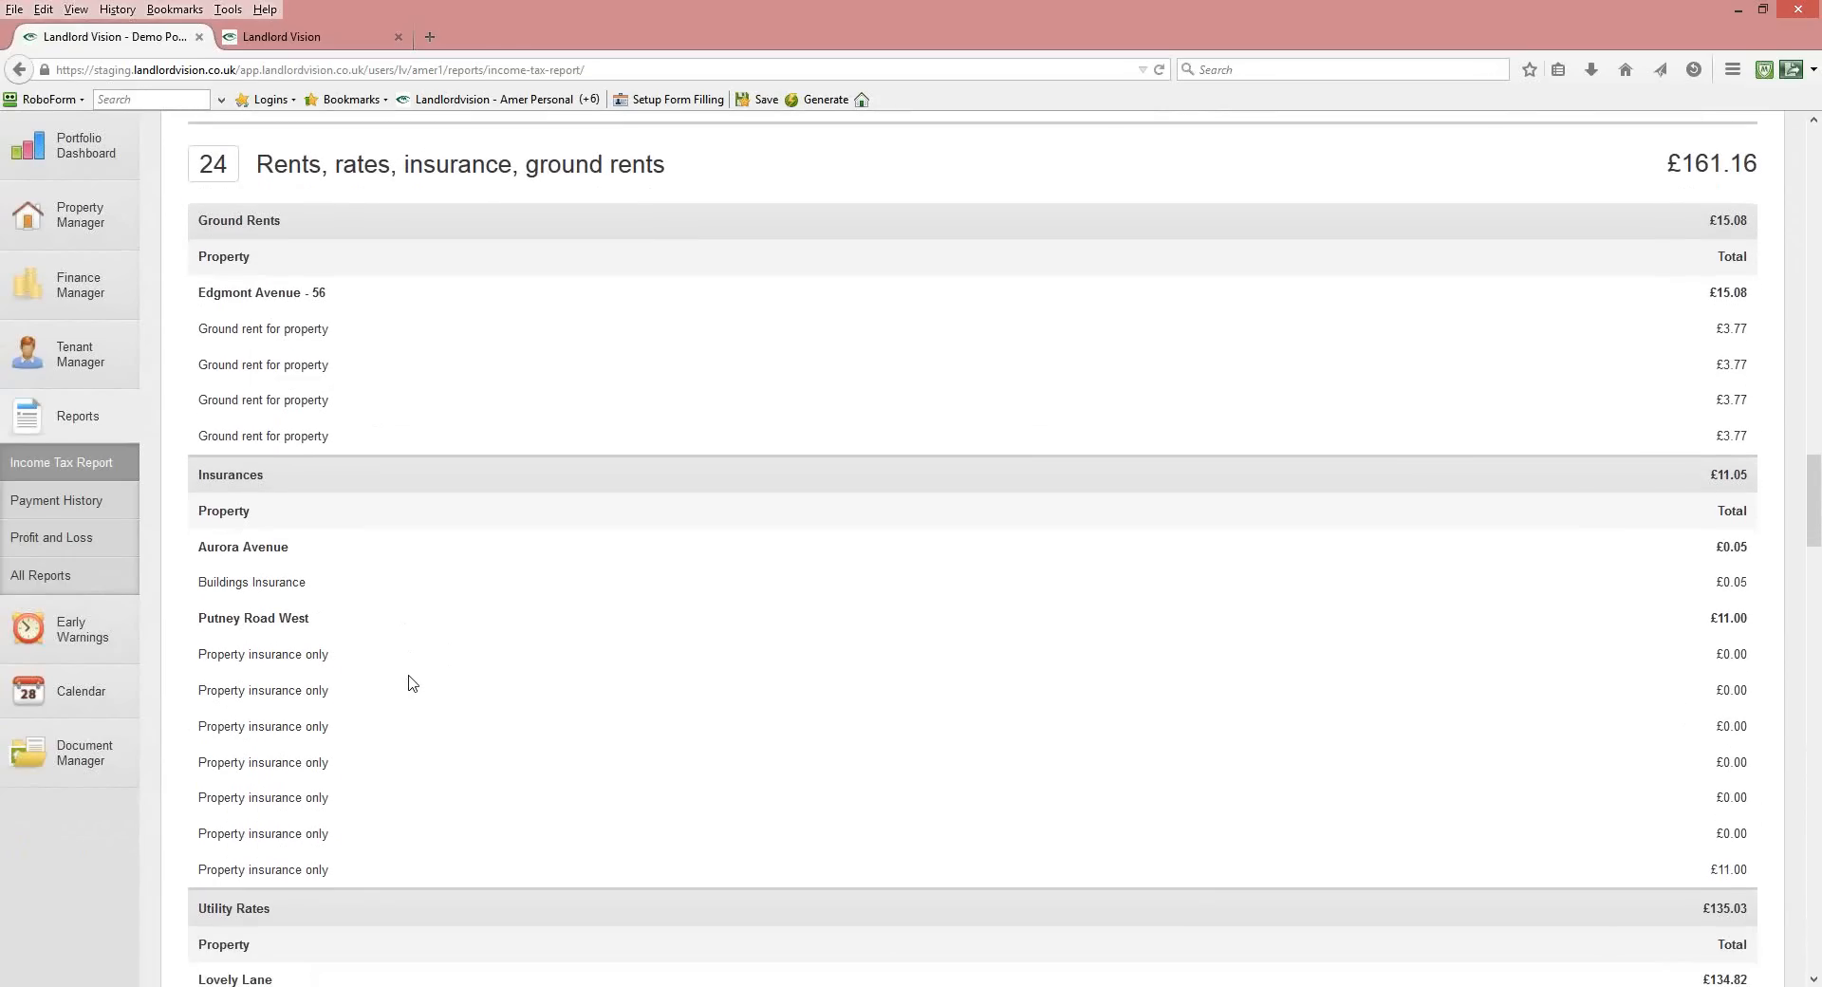
scroll(413, 683, down, 3)
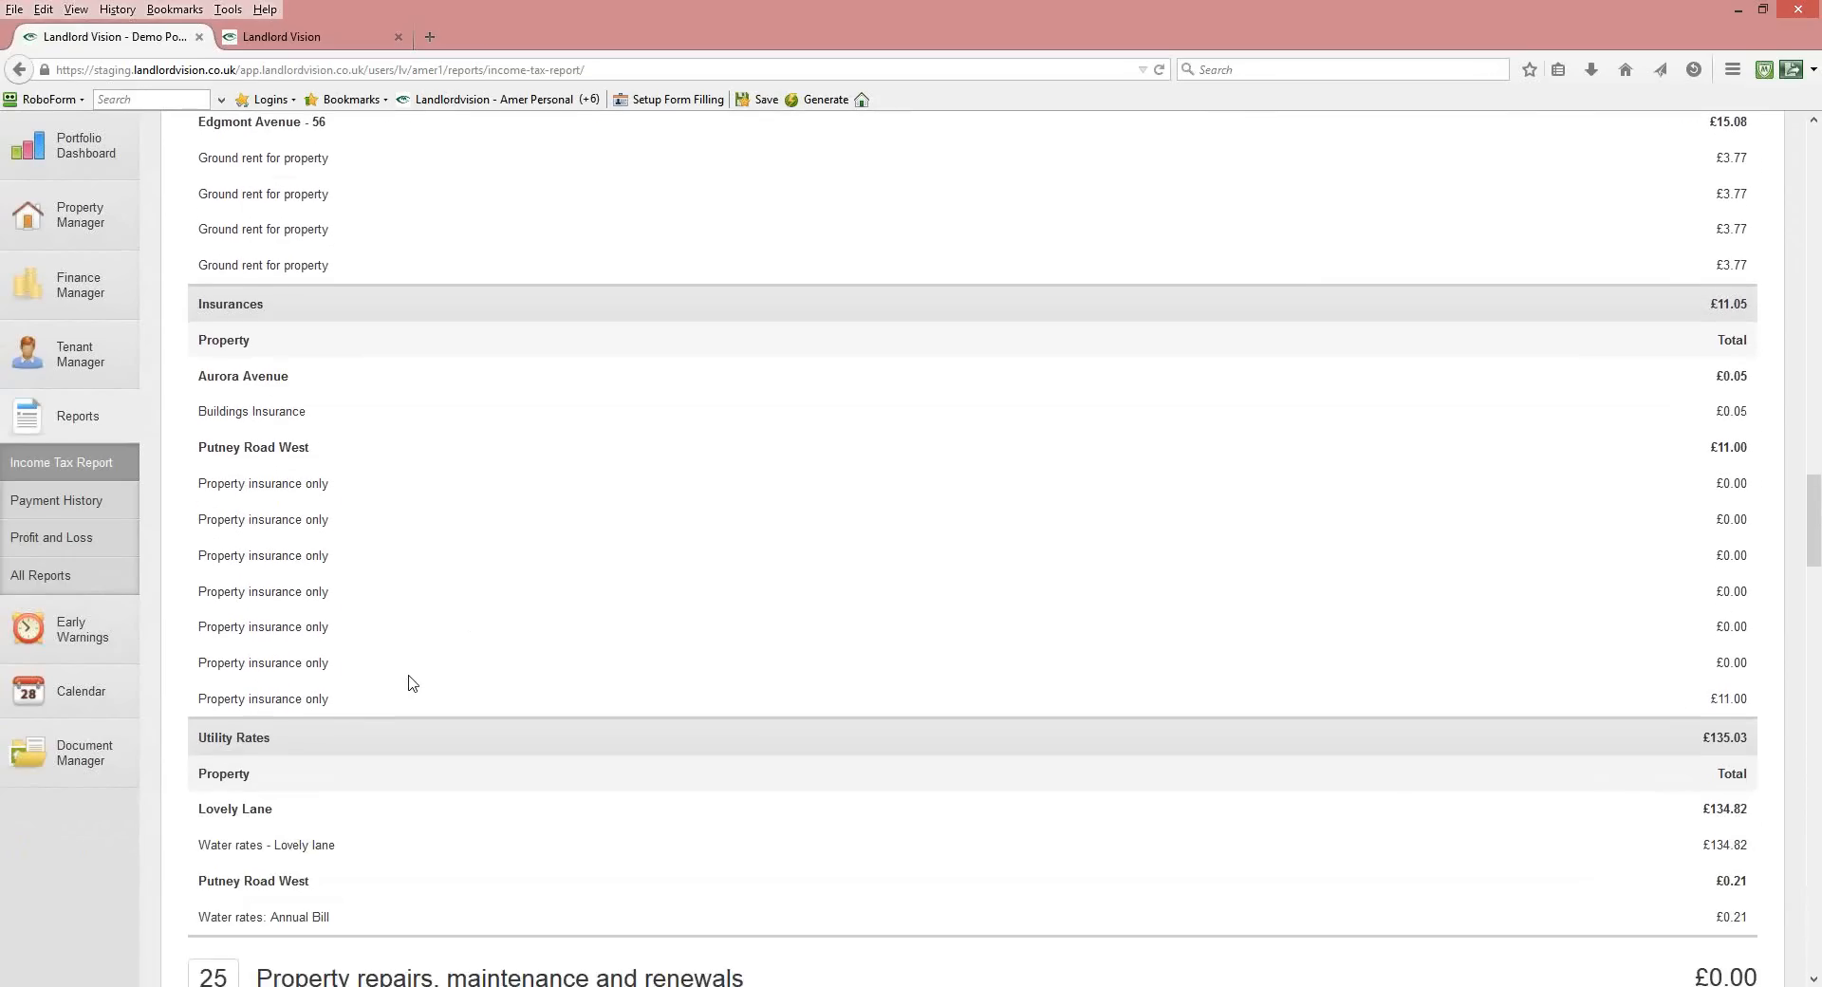
scroll(413, 683, down, 6)
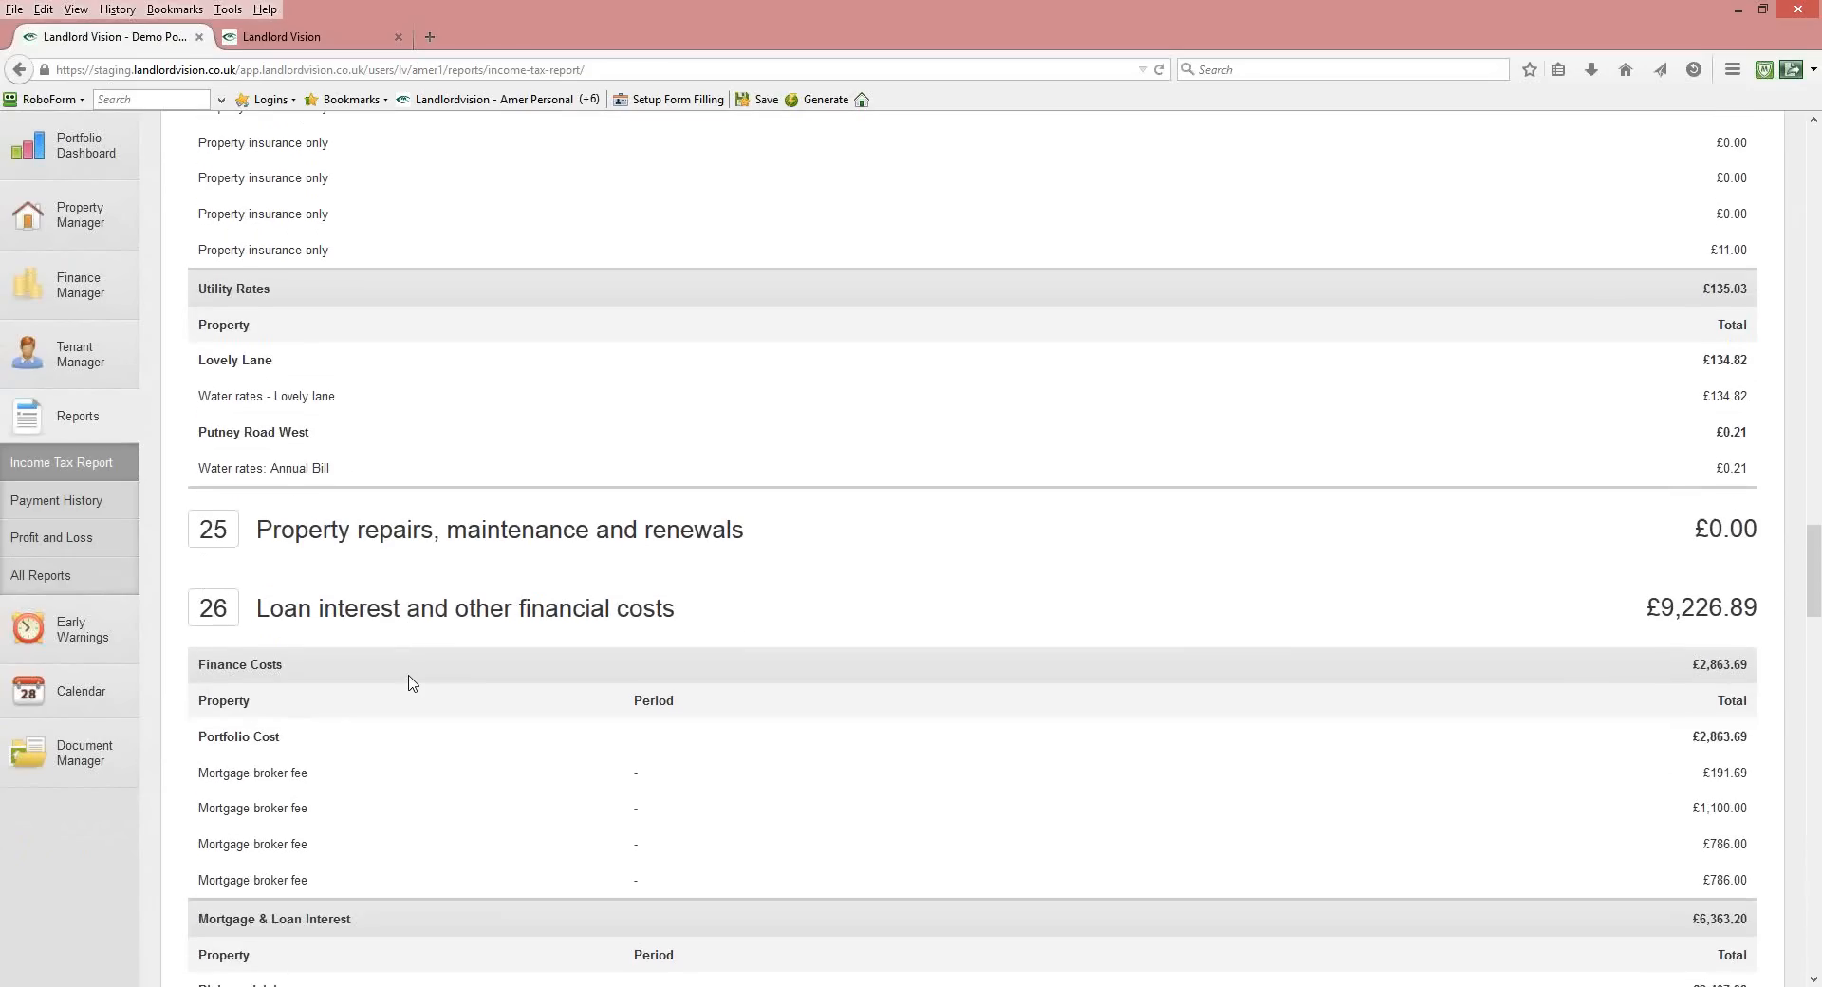
scroll(413, 684, down, 7)
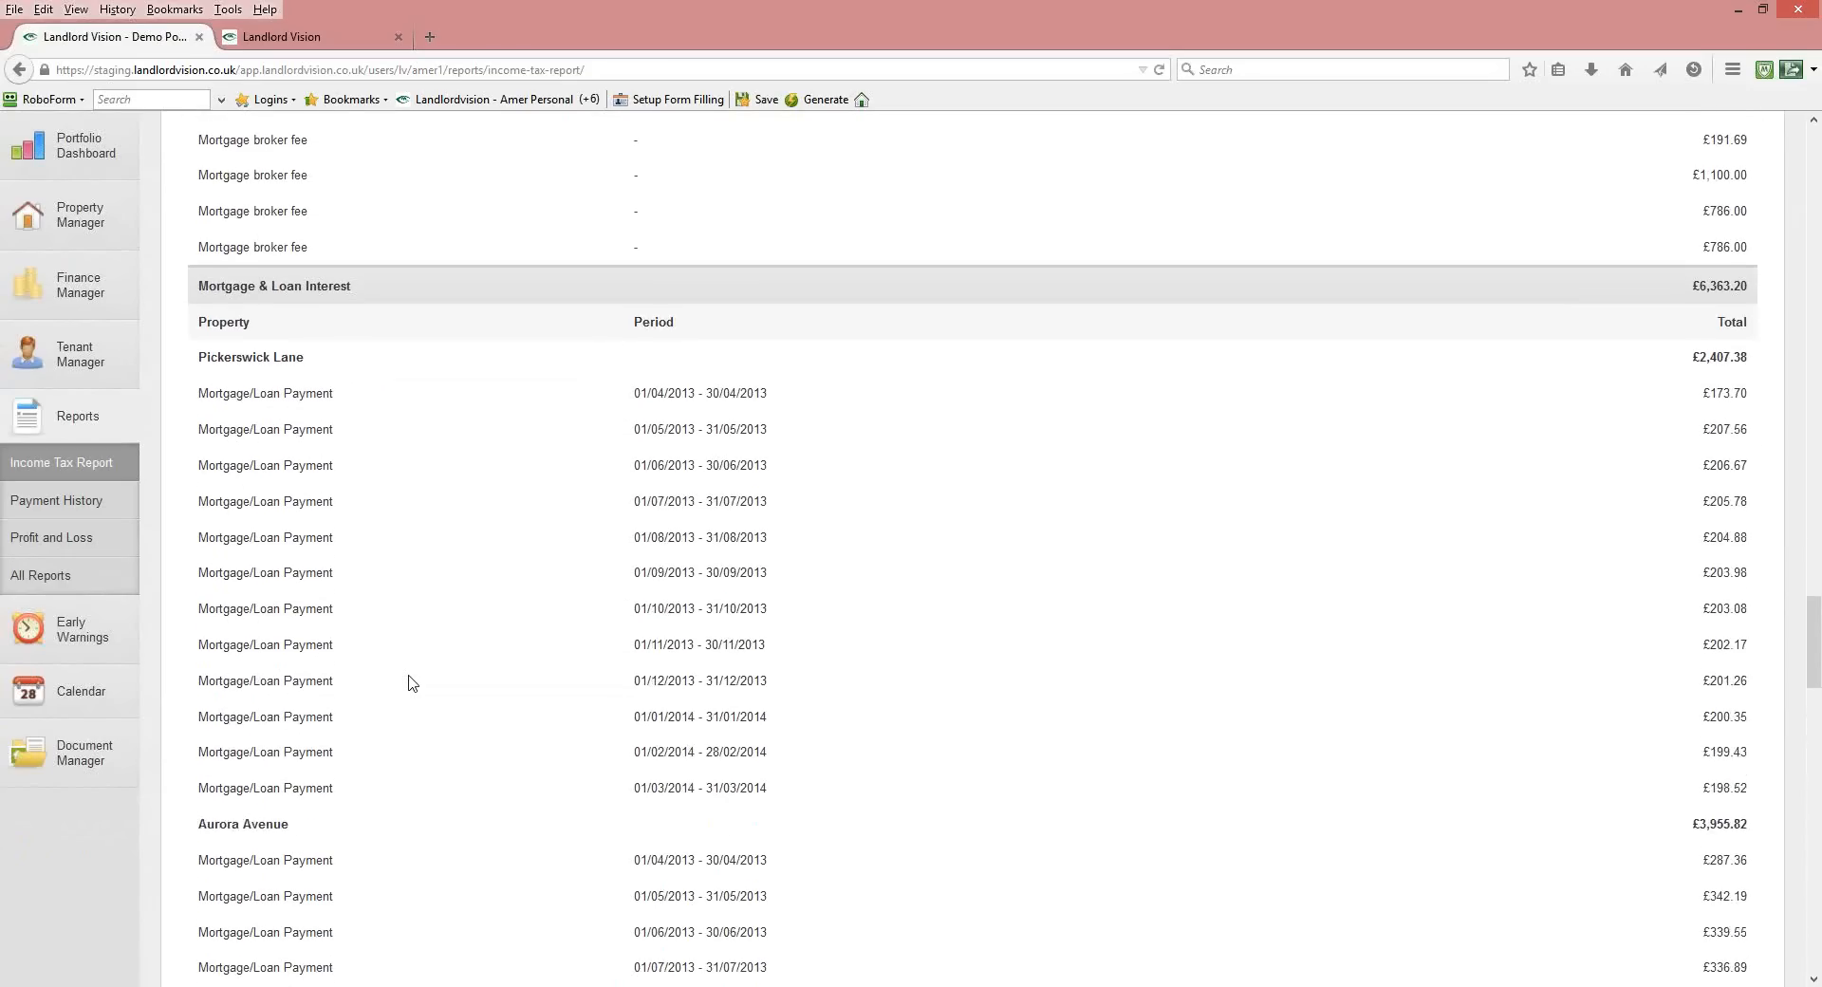
scroll(413, 683, down, 3)
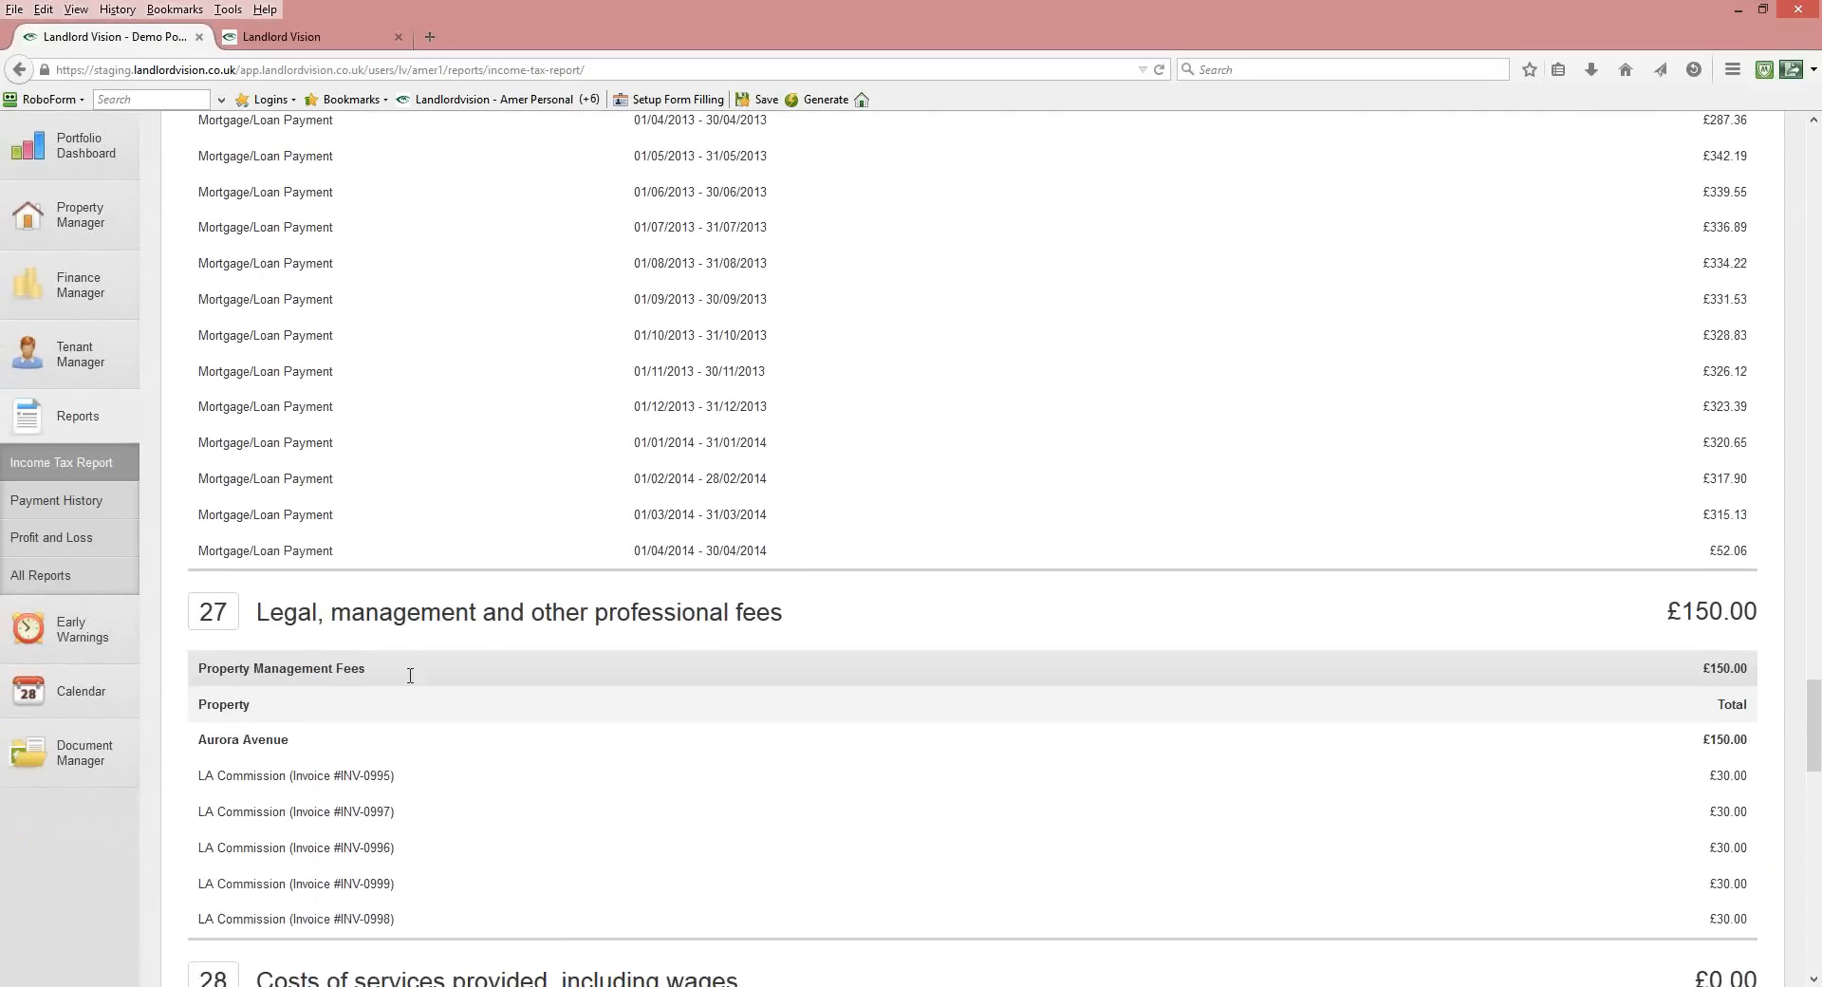
scroll(413, 683, down, 5)
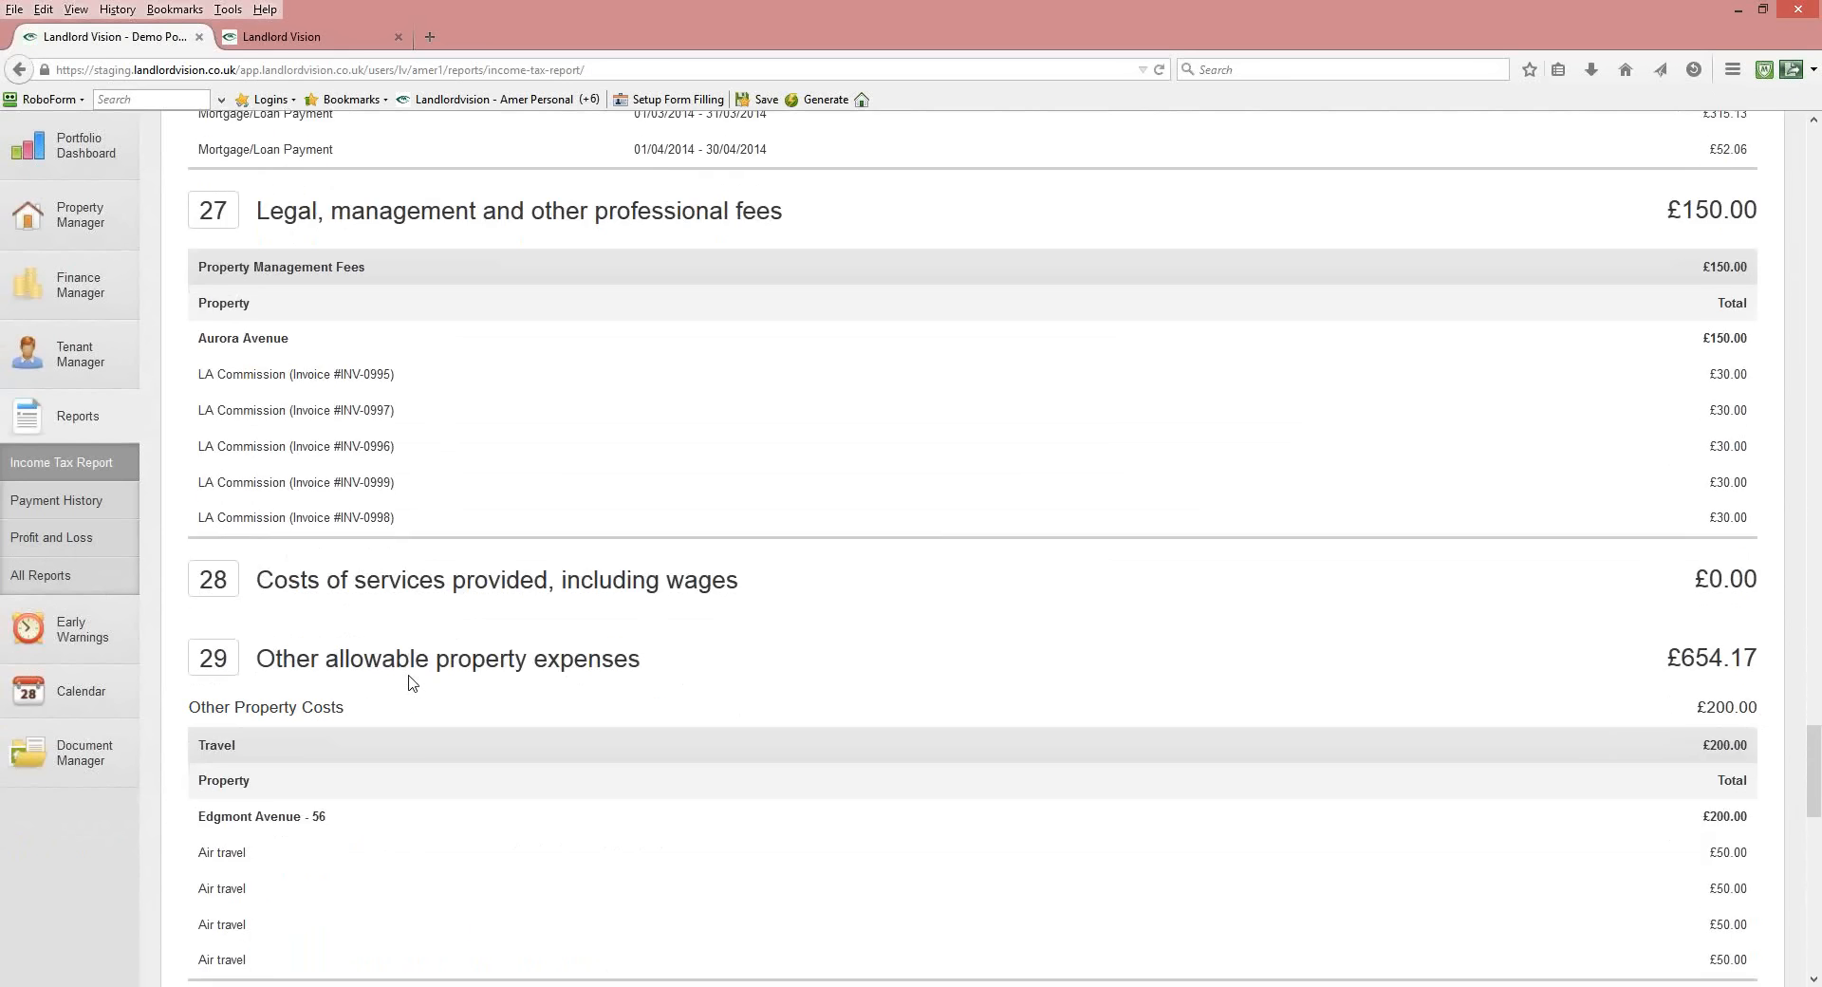
scroll(413, 684, down, 6)
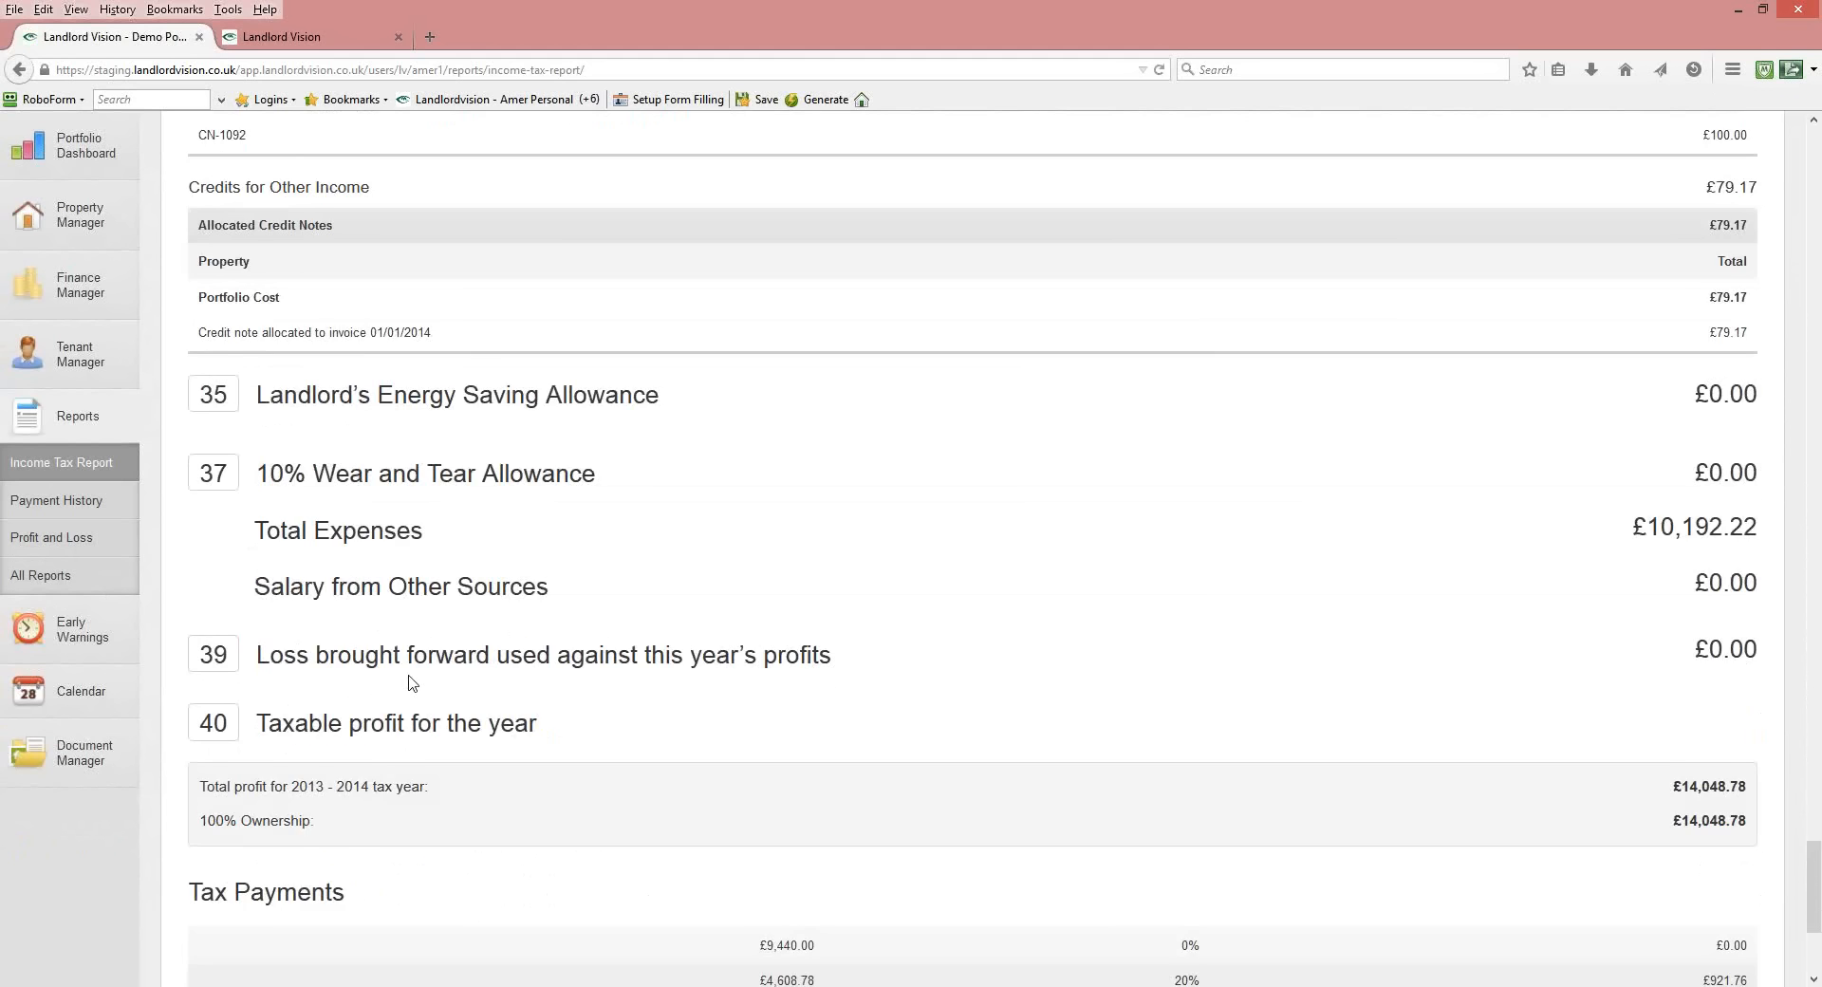
scroll(413, 683, up, 2)
scroll(413, 683, down, 1)
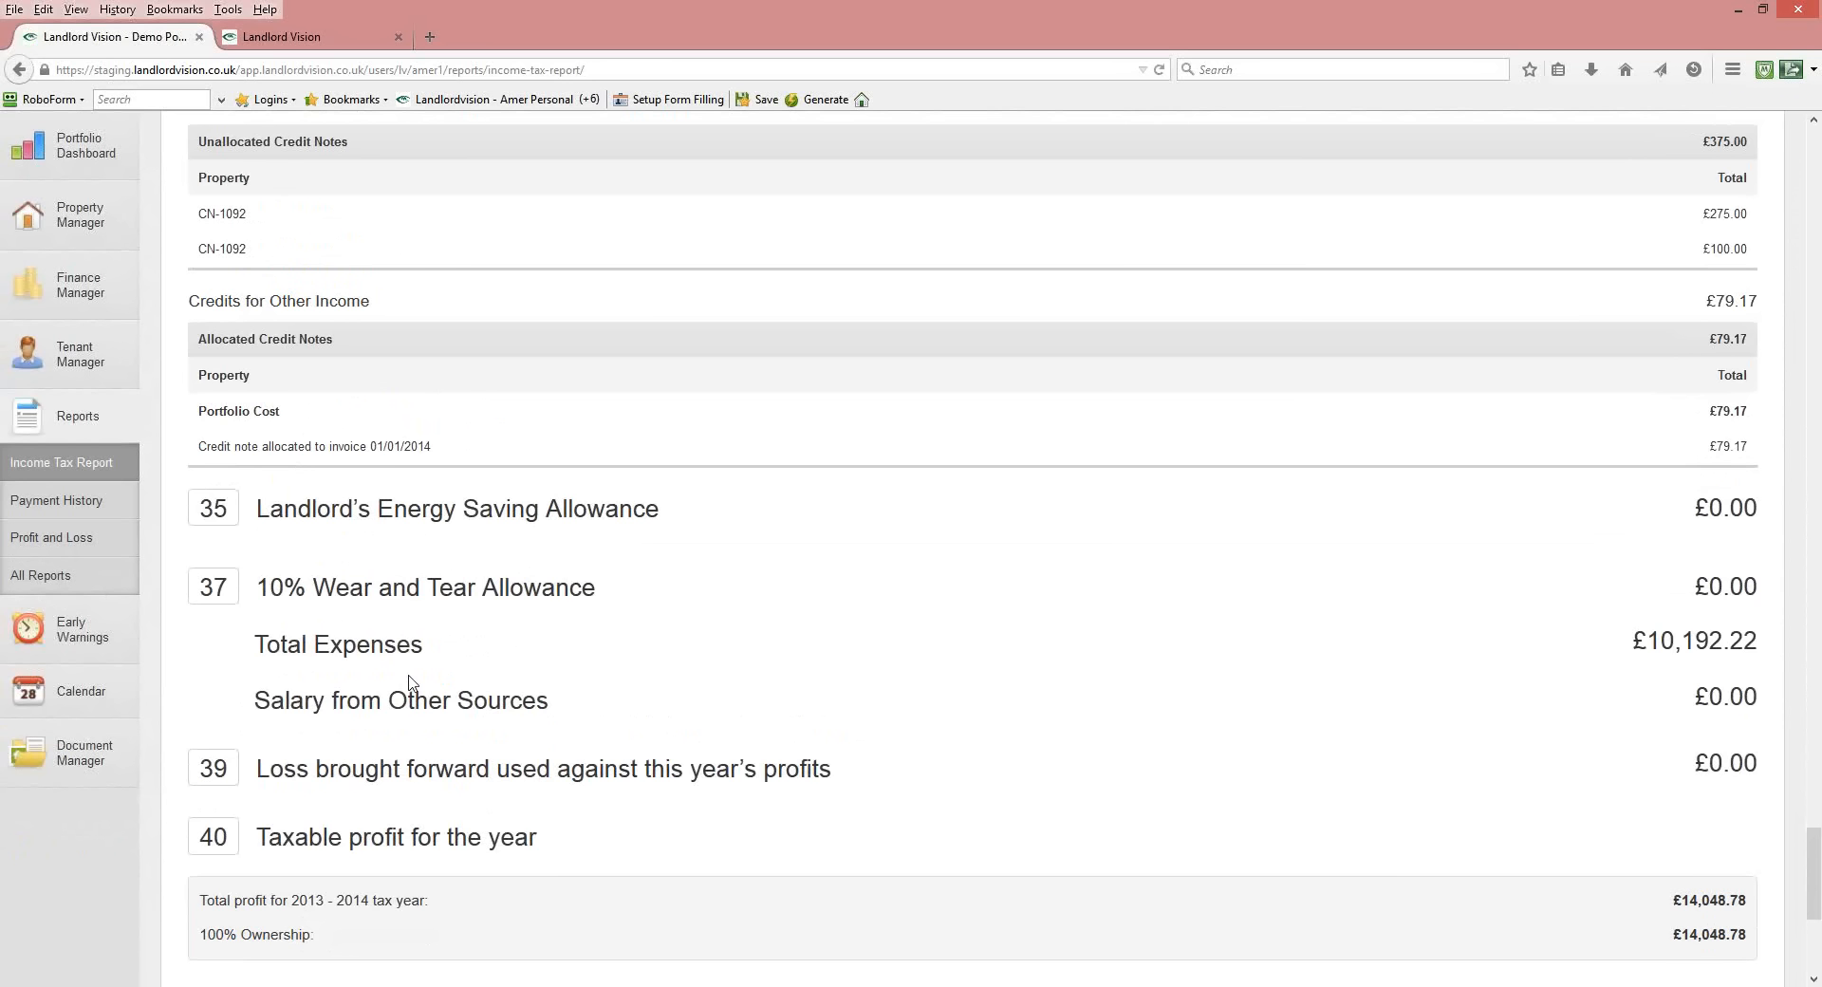
scroll(413, 683, up, 20)
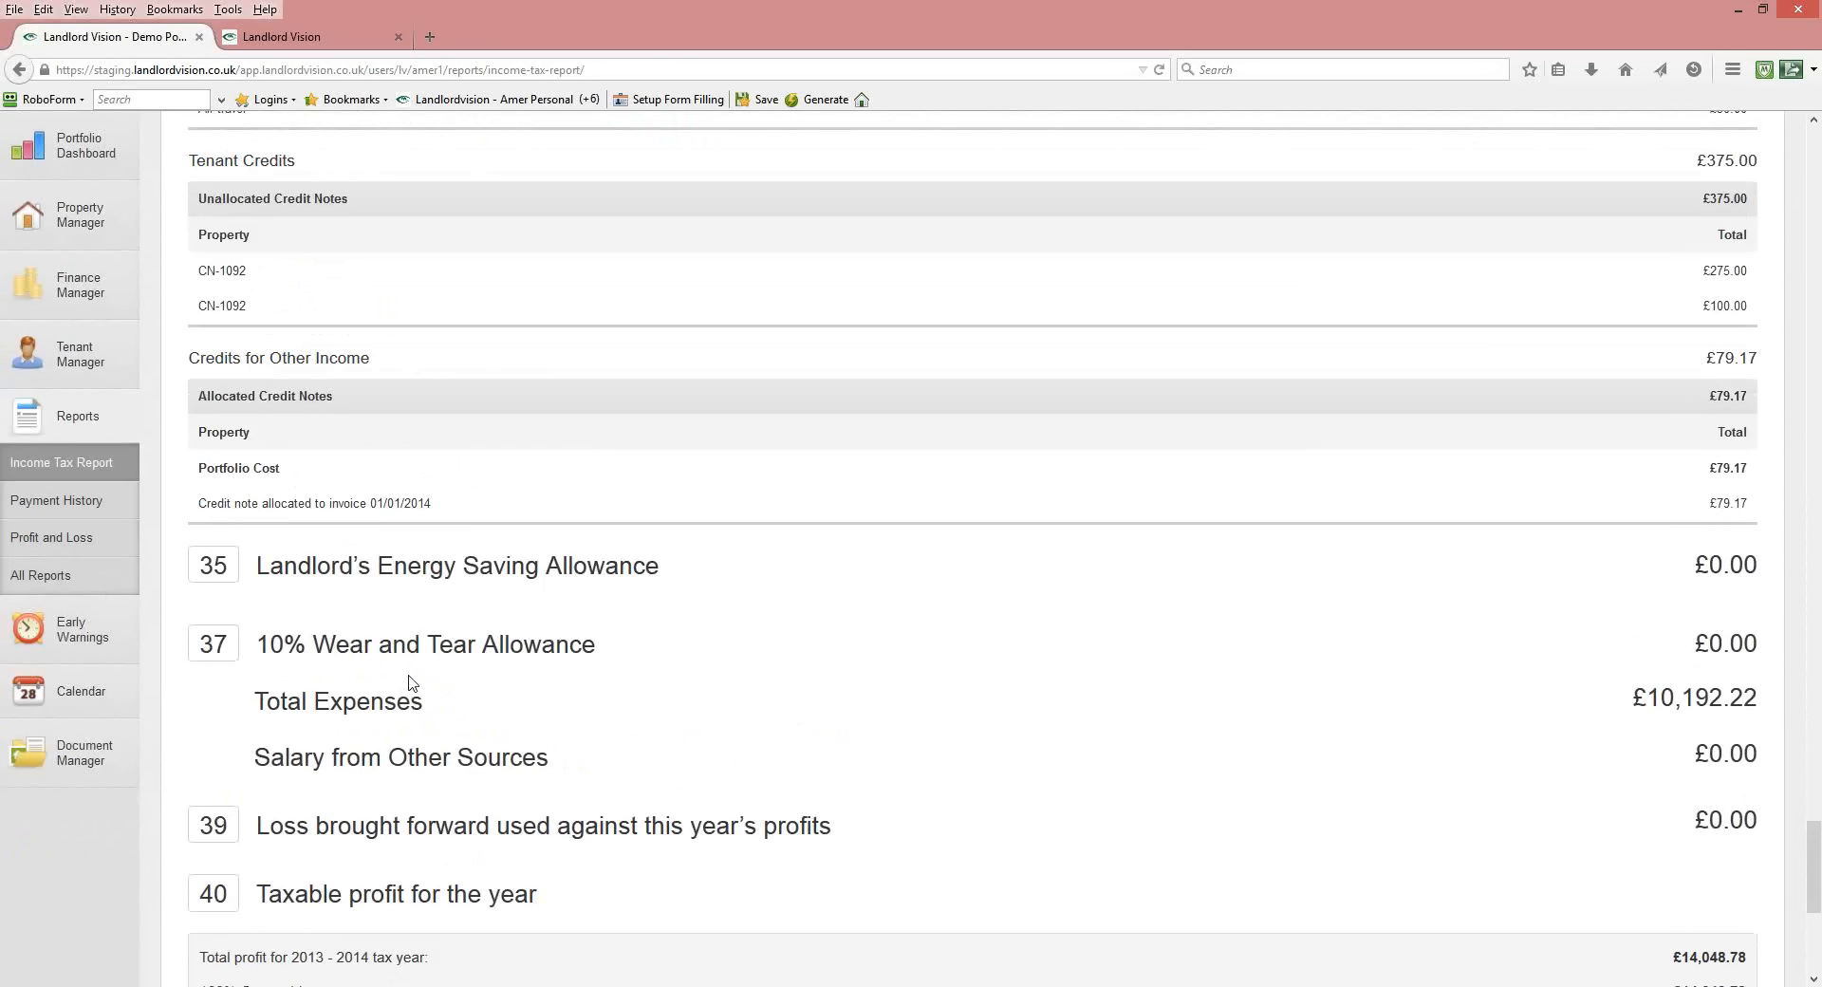
scroll(413, 683, up, 20)
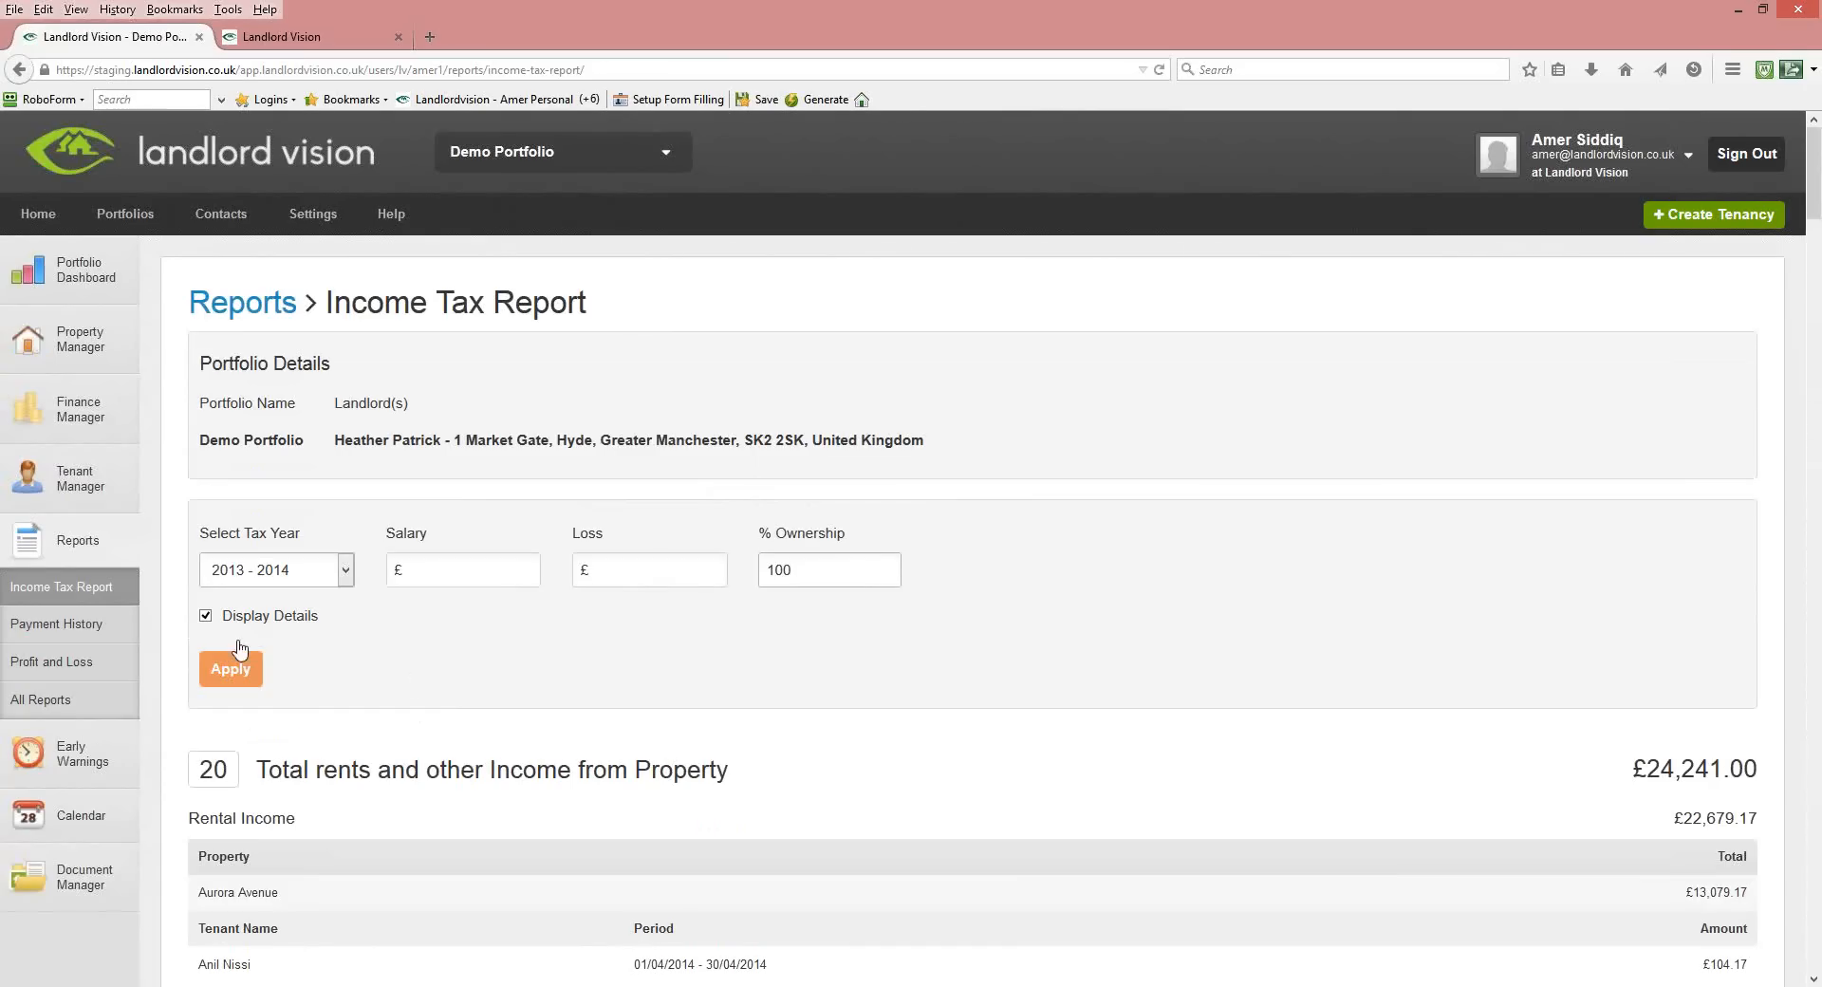
Rerun the 2013 - 2014 Income Tax Report without details and examine the summarised income and expense sections.
click(205, 615)
click(232, 671)
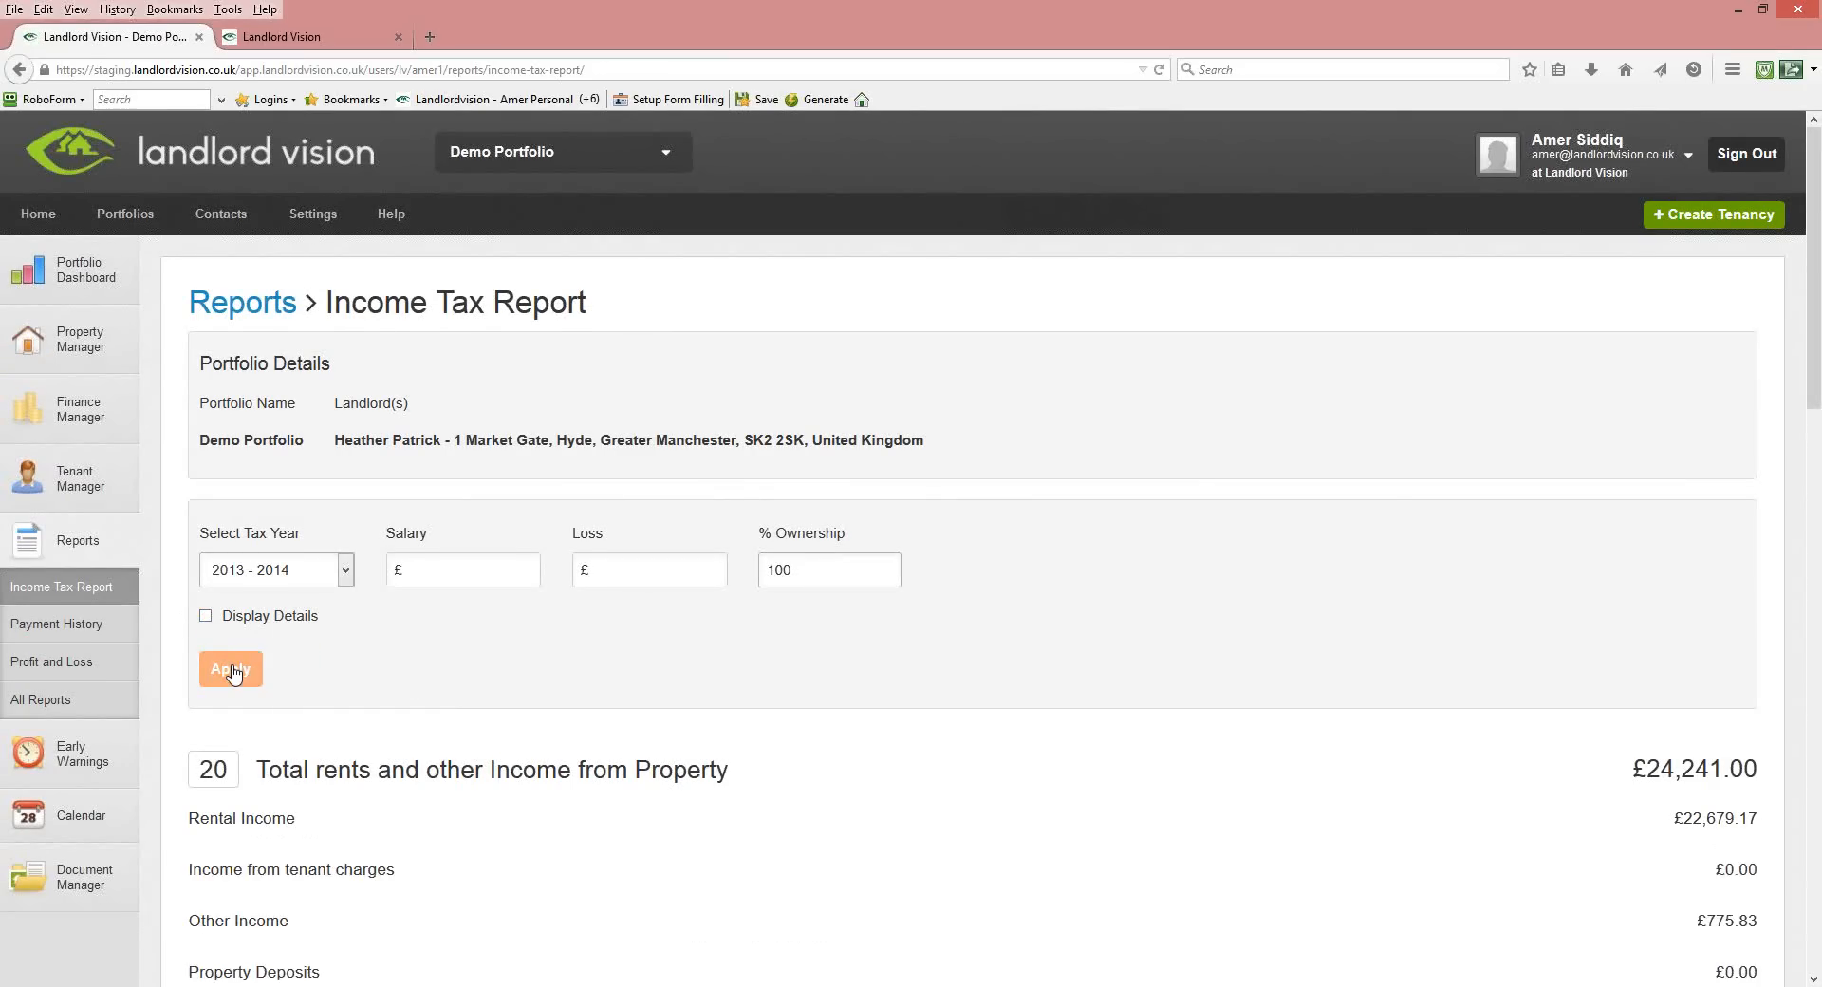
scroll(235, 671, down, 5)
scroll(236, 672, down, 3)
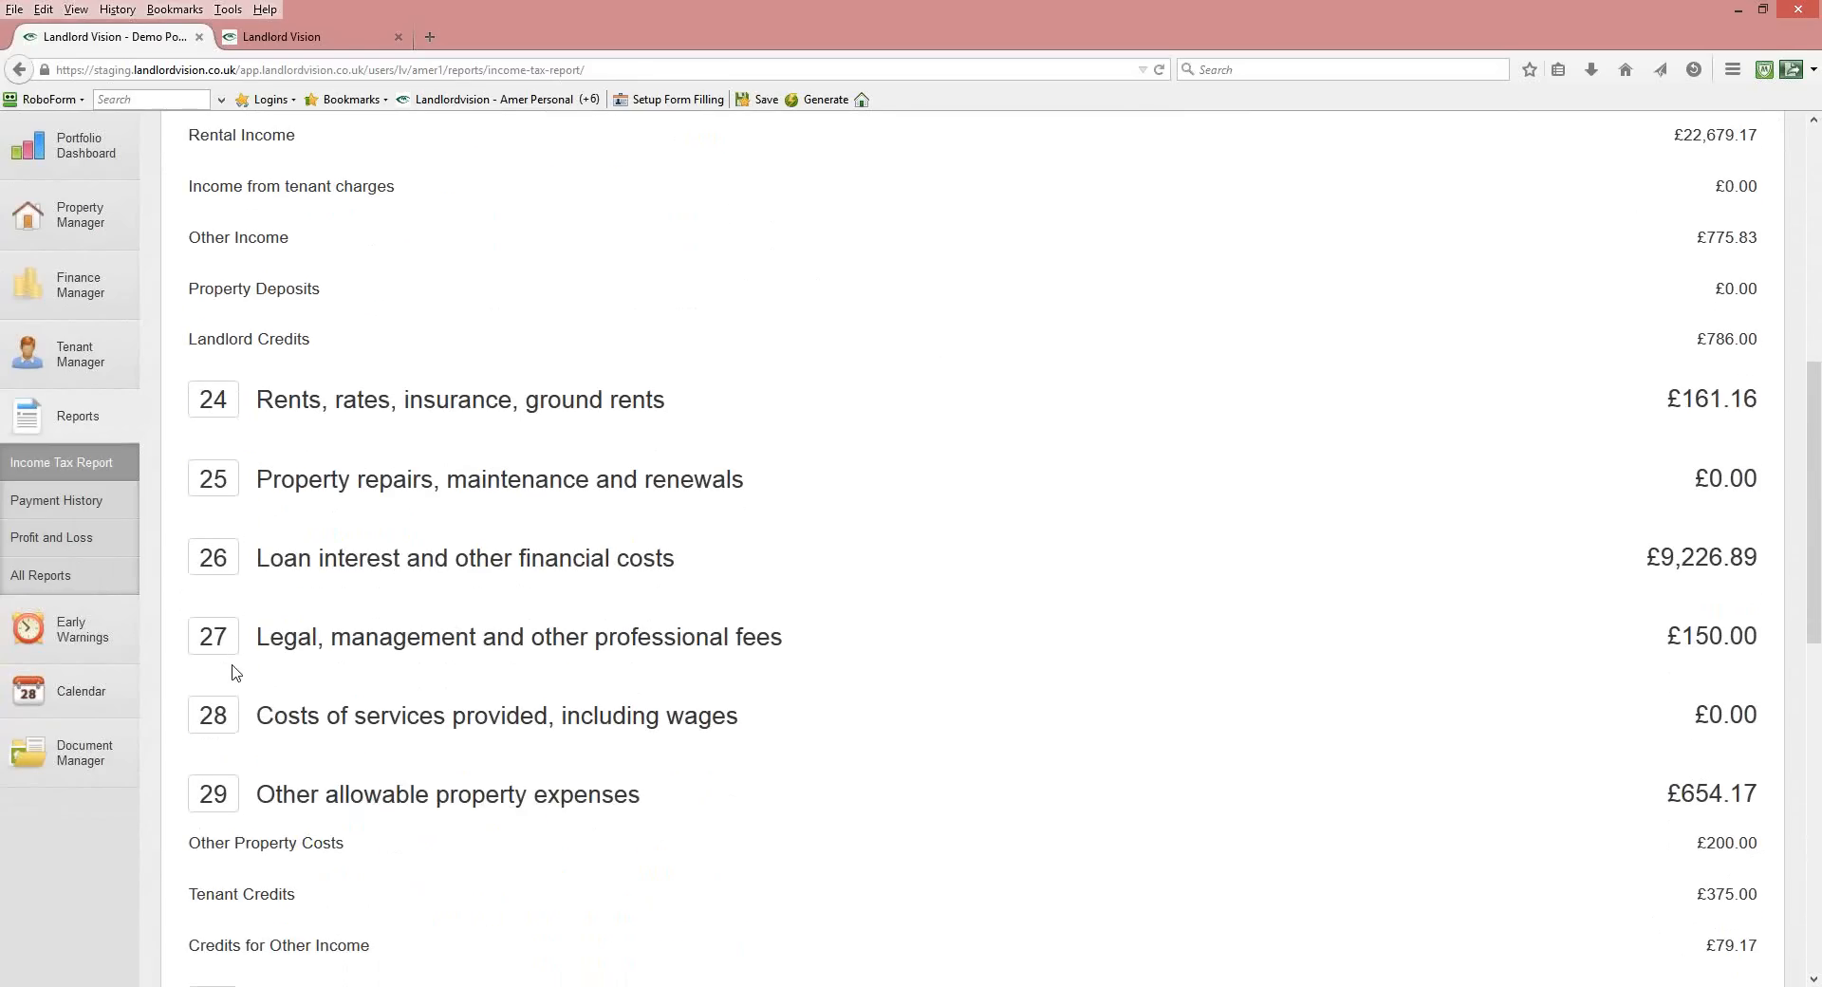
Open the portfolio's calendar and look through the scheduled events month by month from March to May 2015.
scroll(236, 672, up, 5)
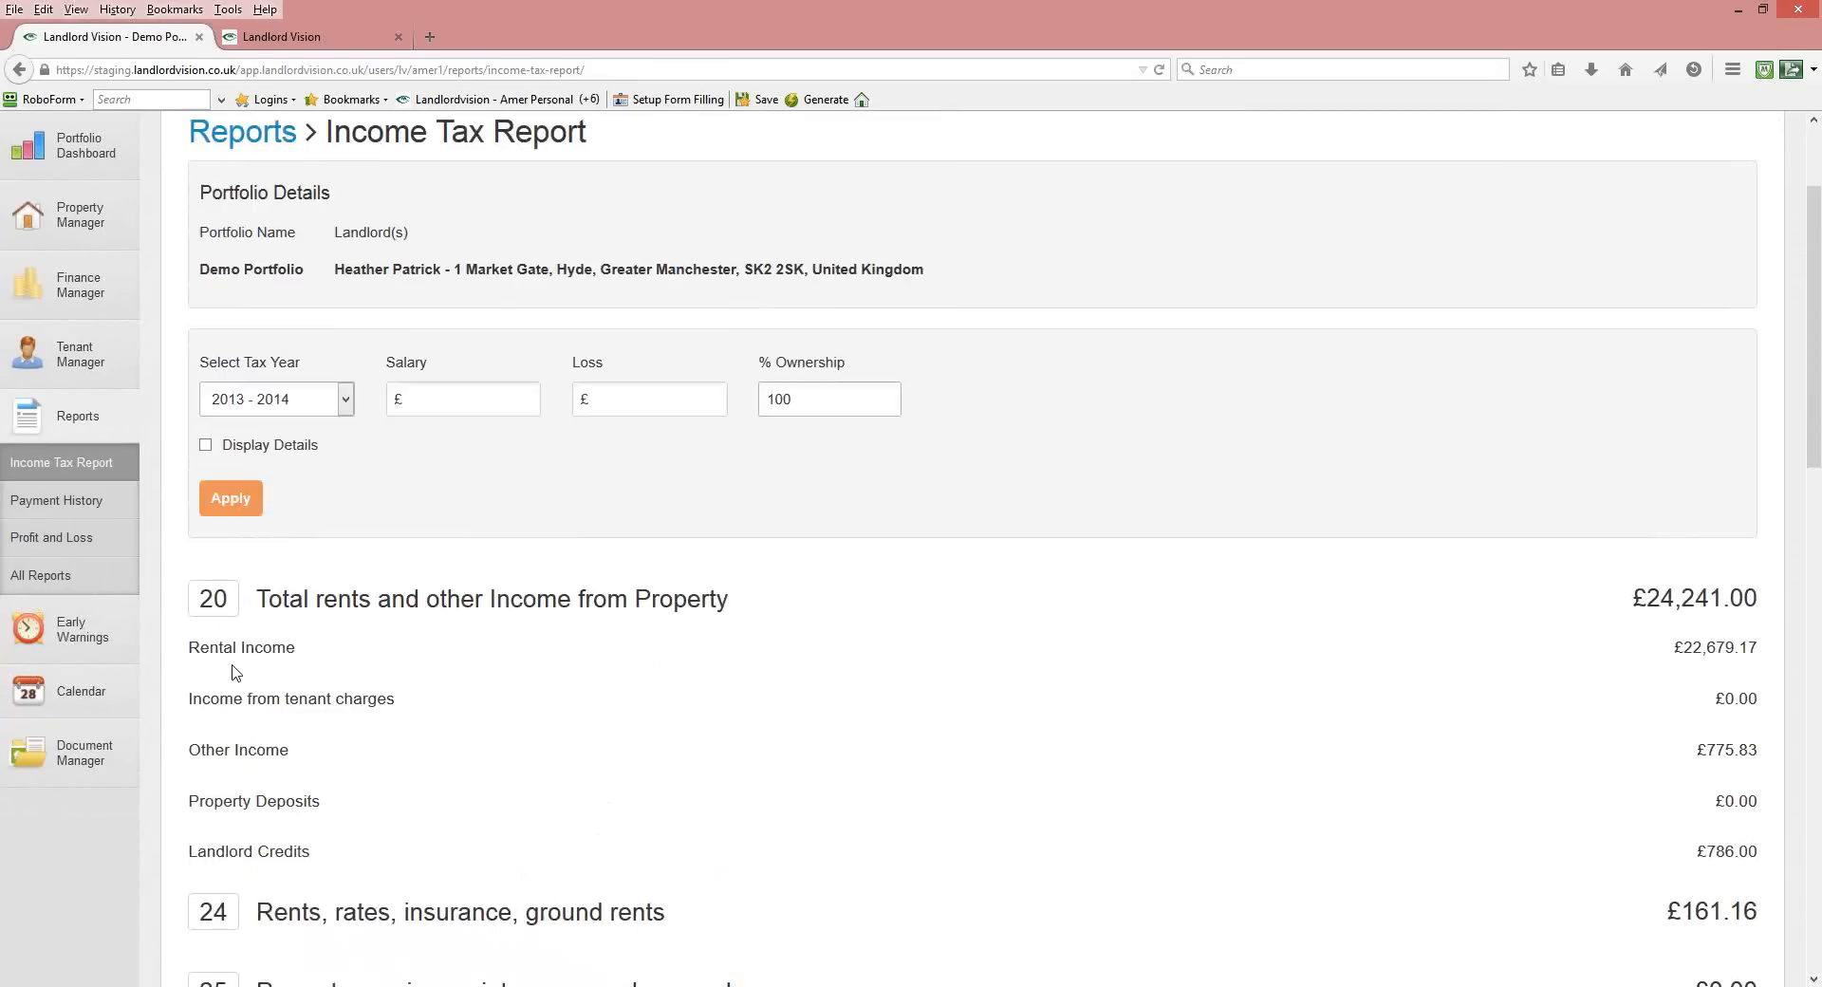
scroll(235, 672, up, 2)
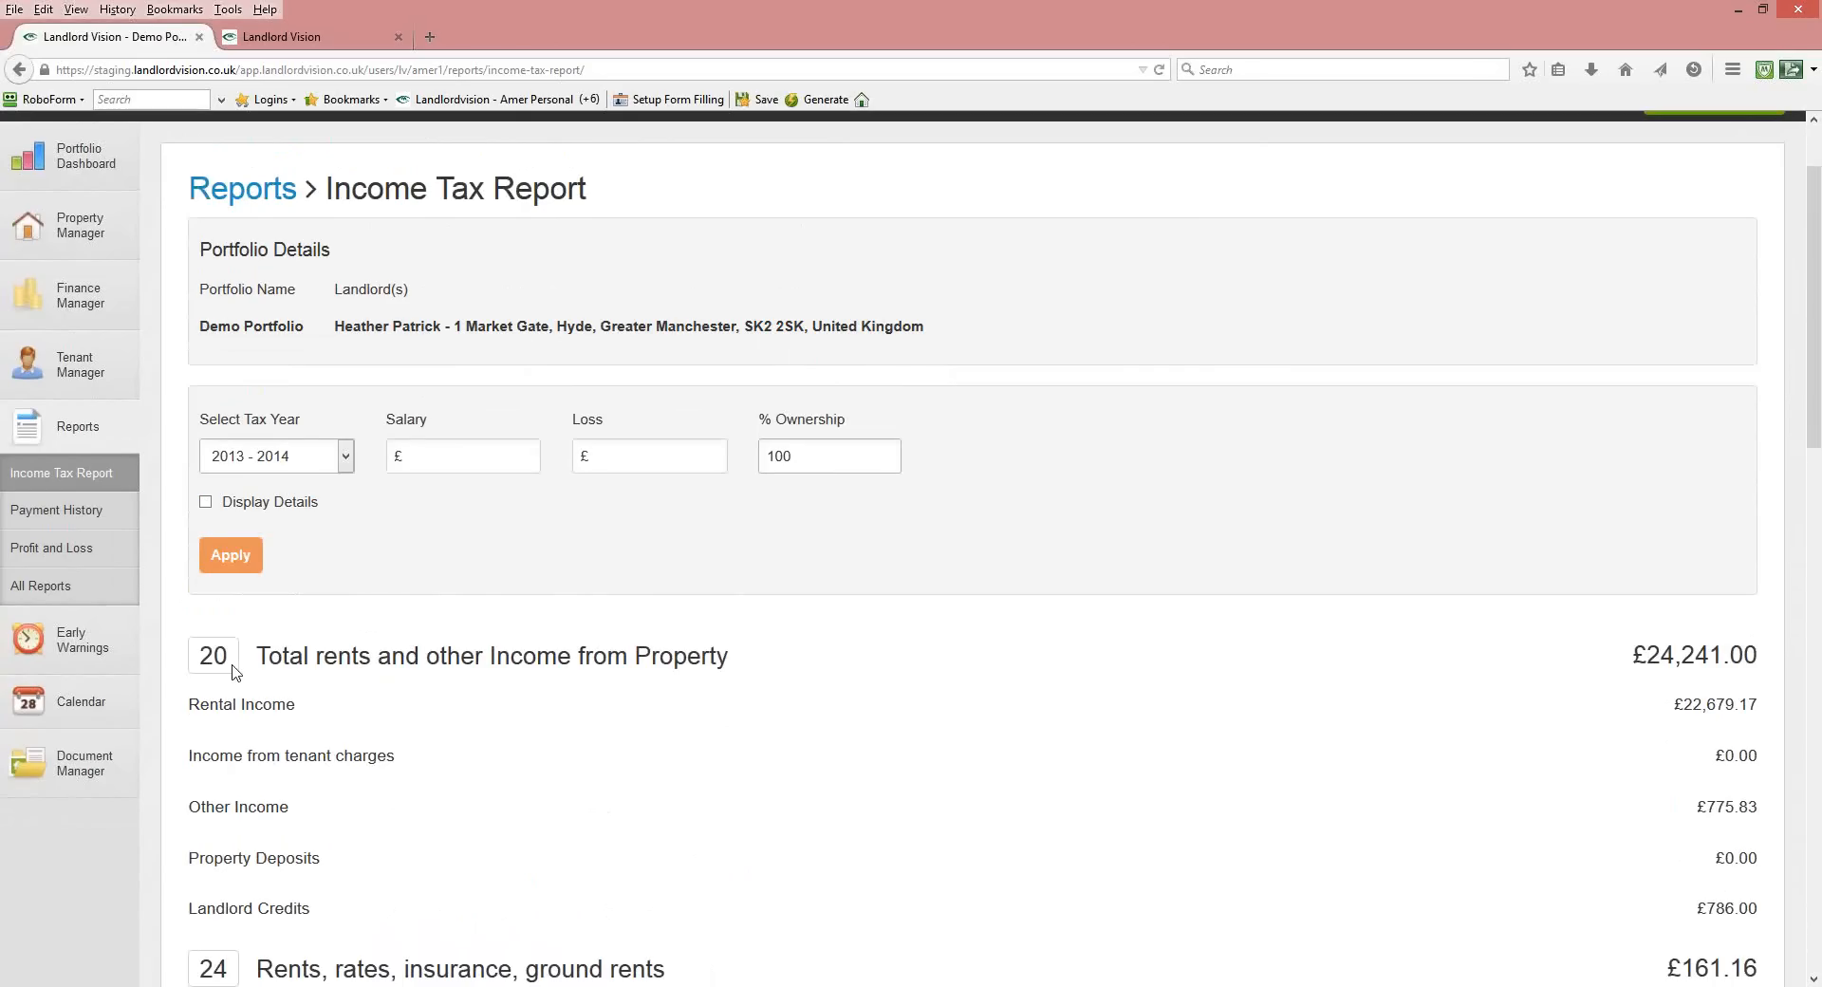
click(86, 710)
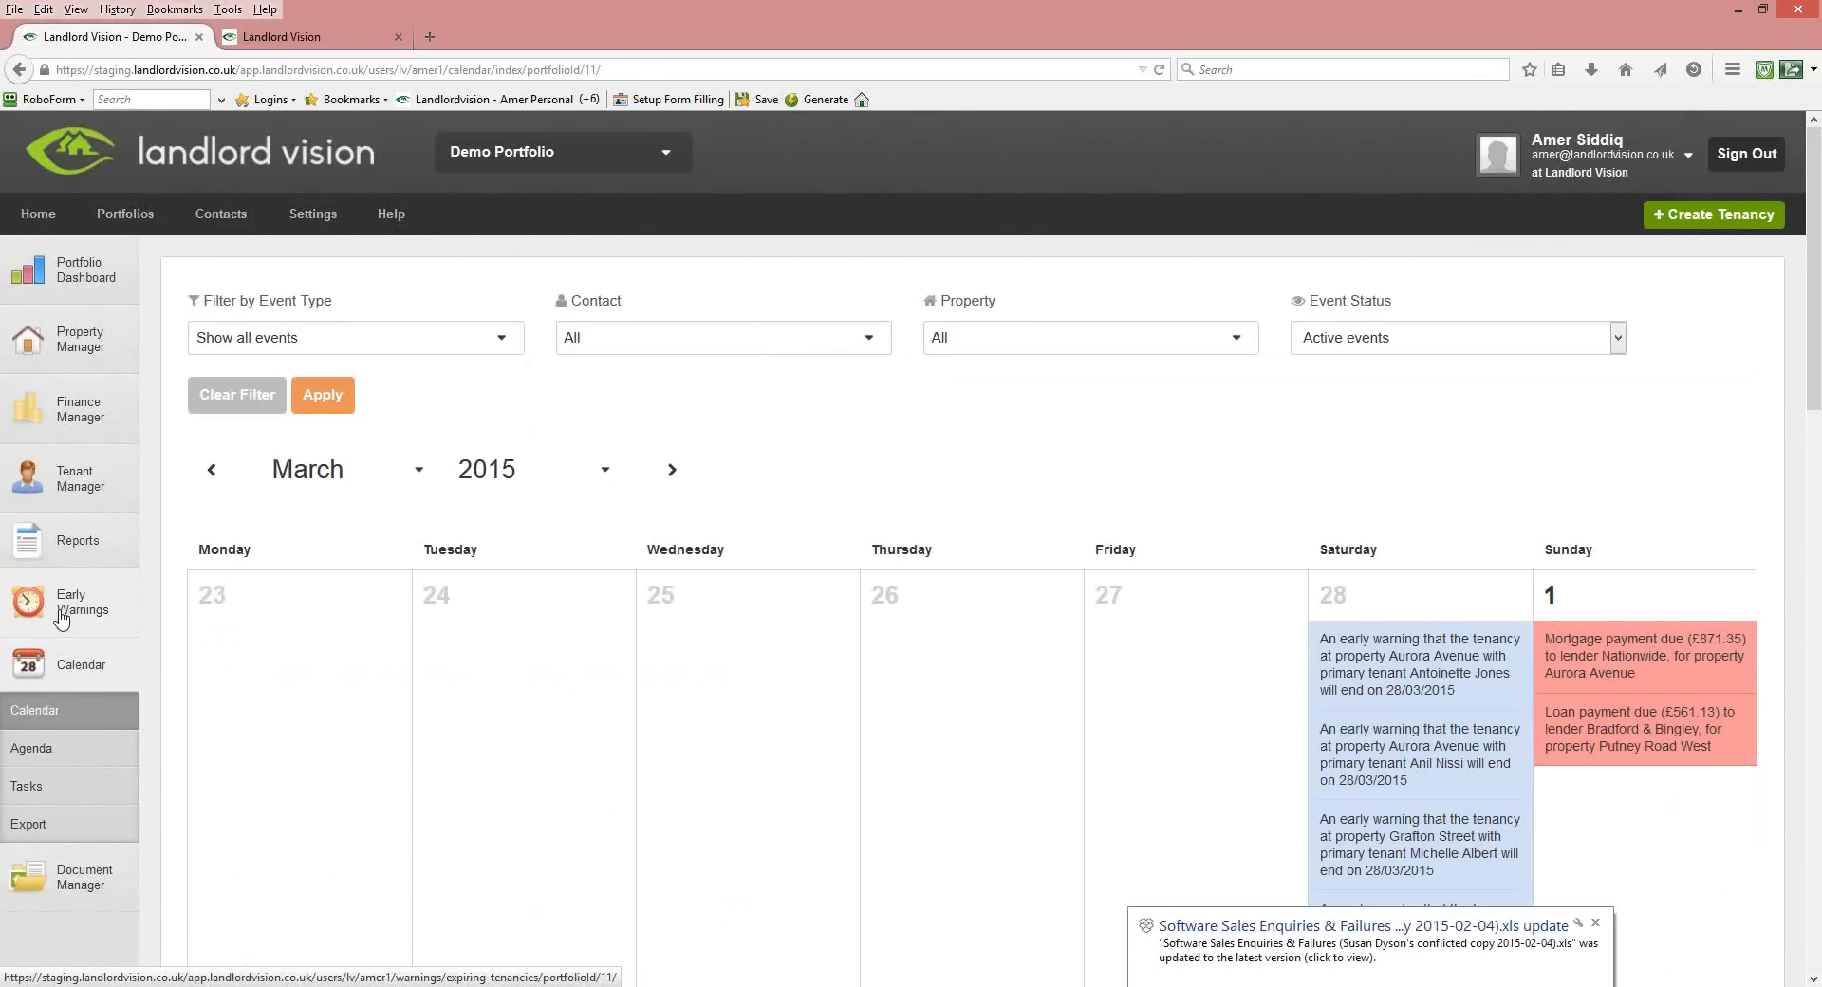
click(1592, 942)
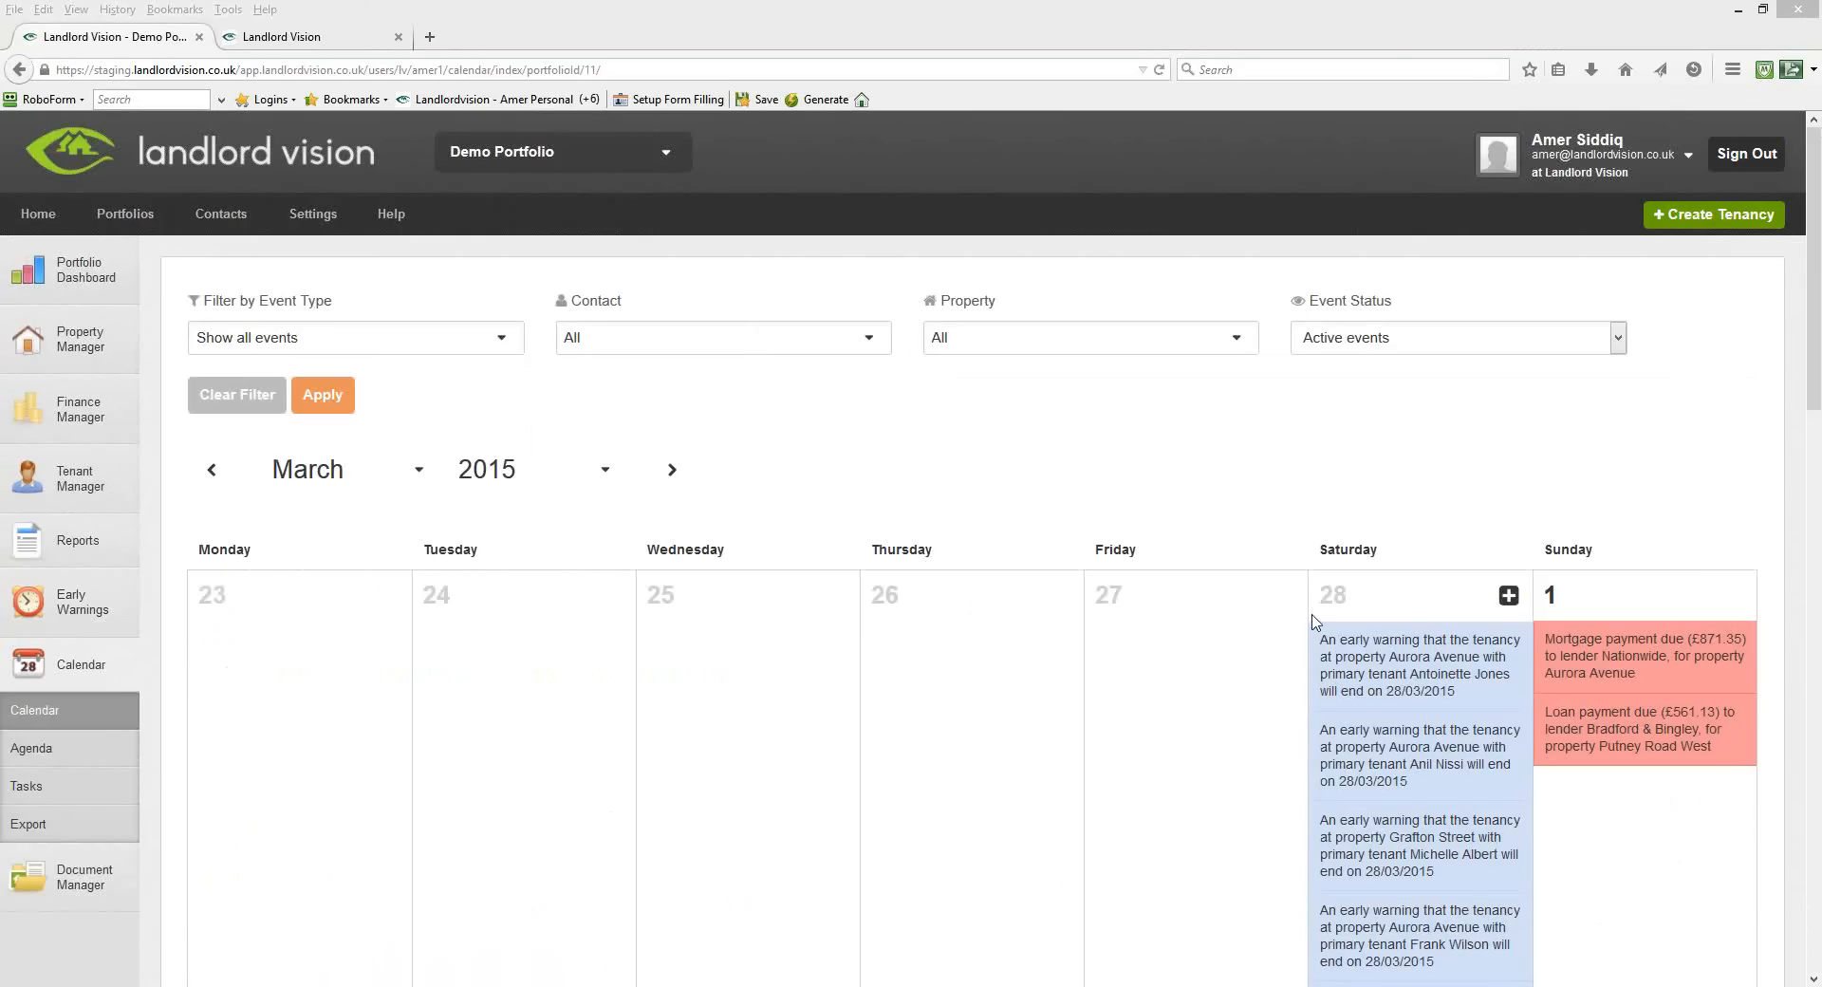
click(1817, 423)
drag(1817, 422, 1789, 970)
scroll(1239, 446, up, 20)
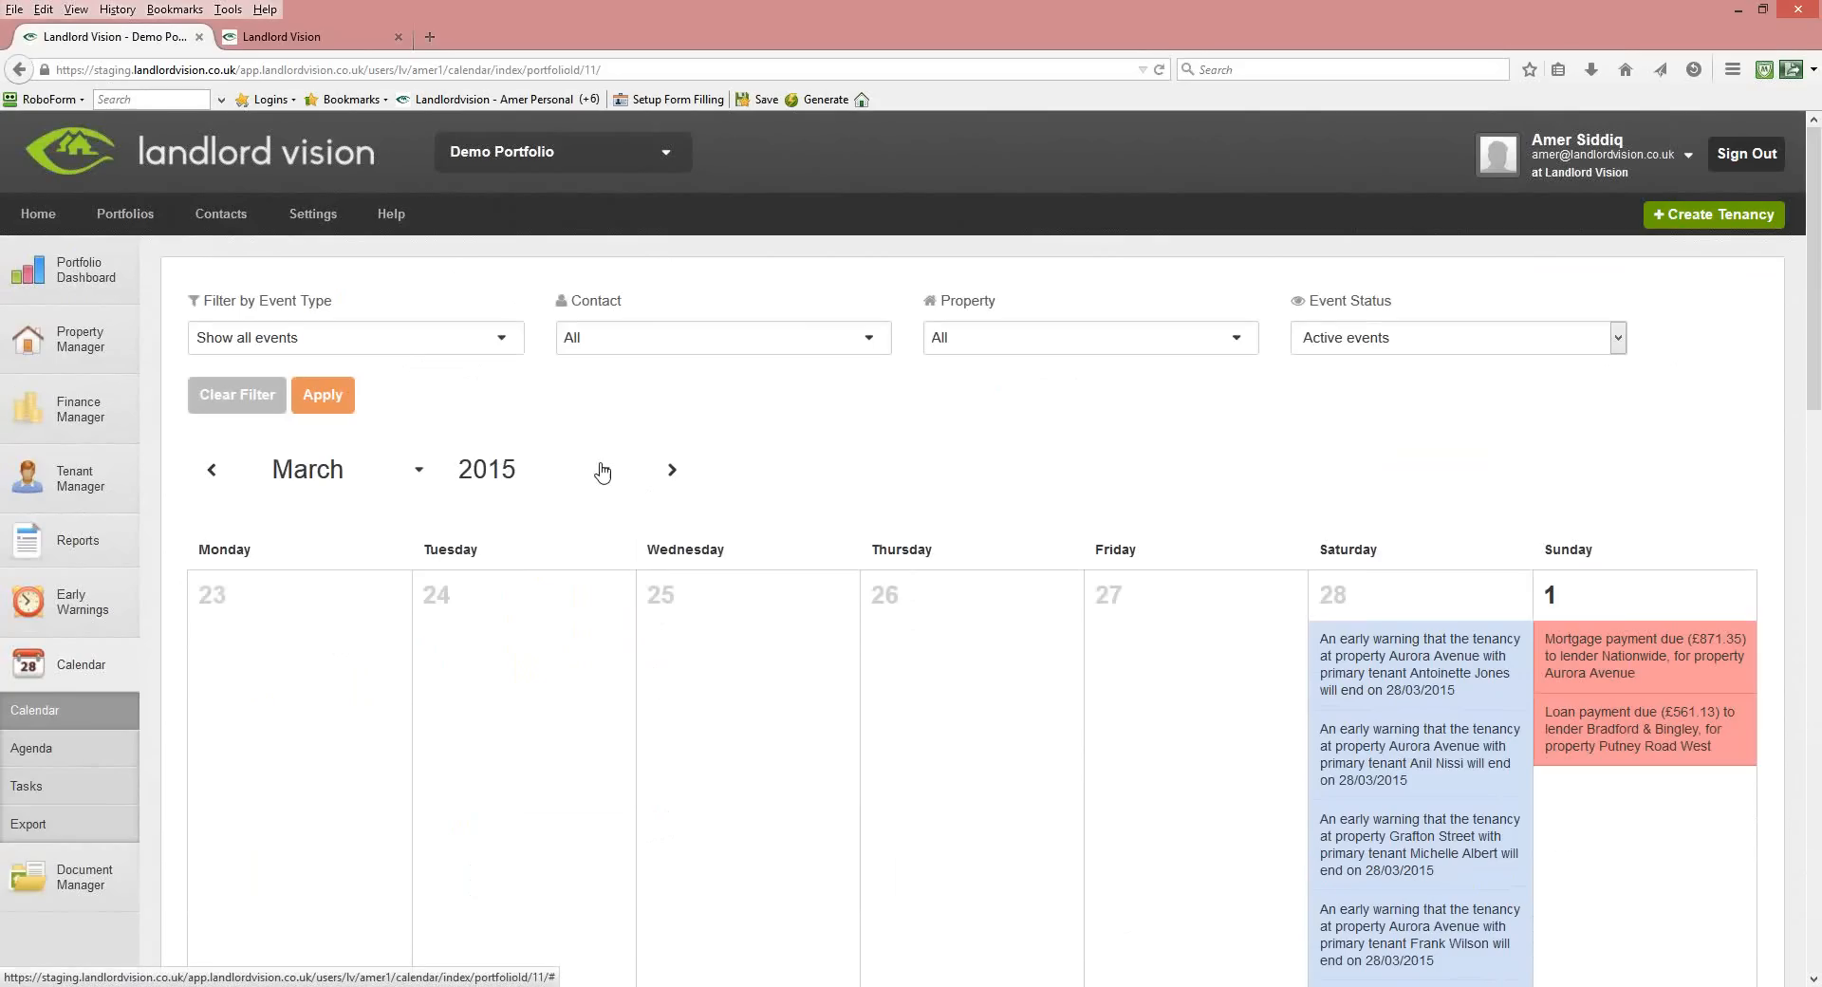
click(670, 474)
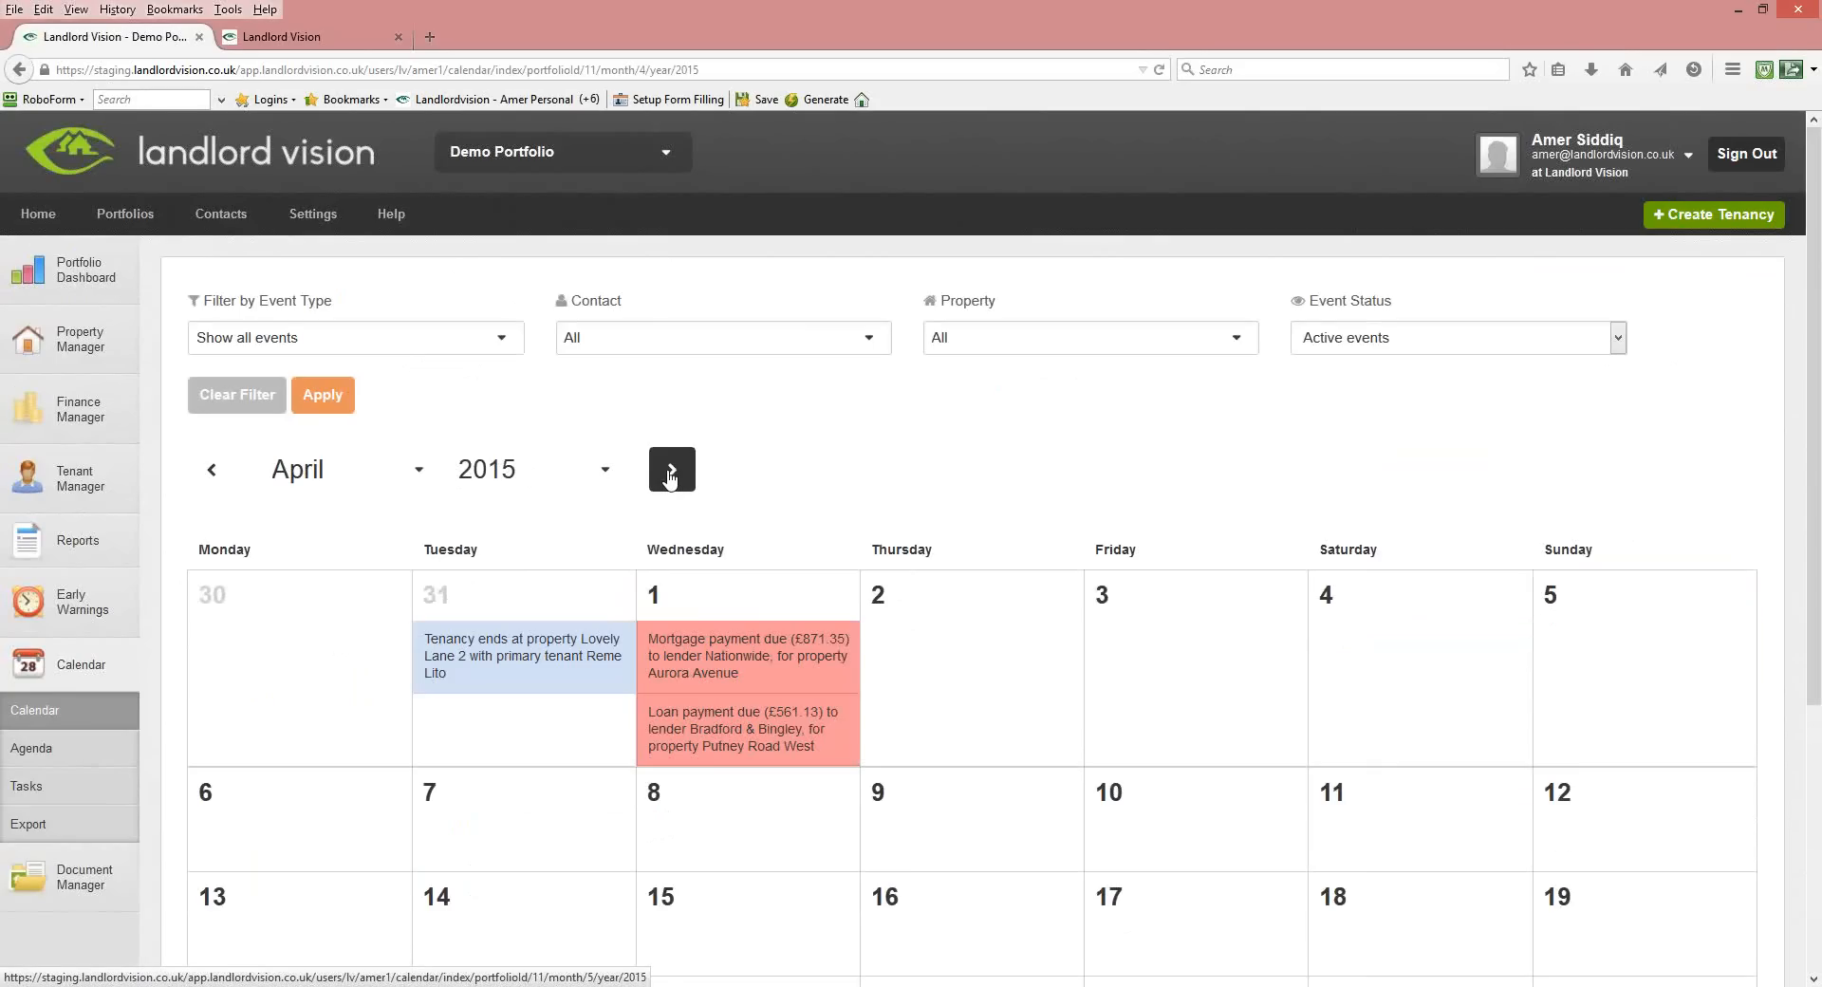
click(670, 475)
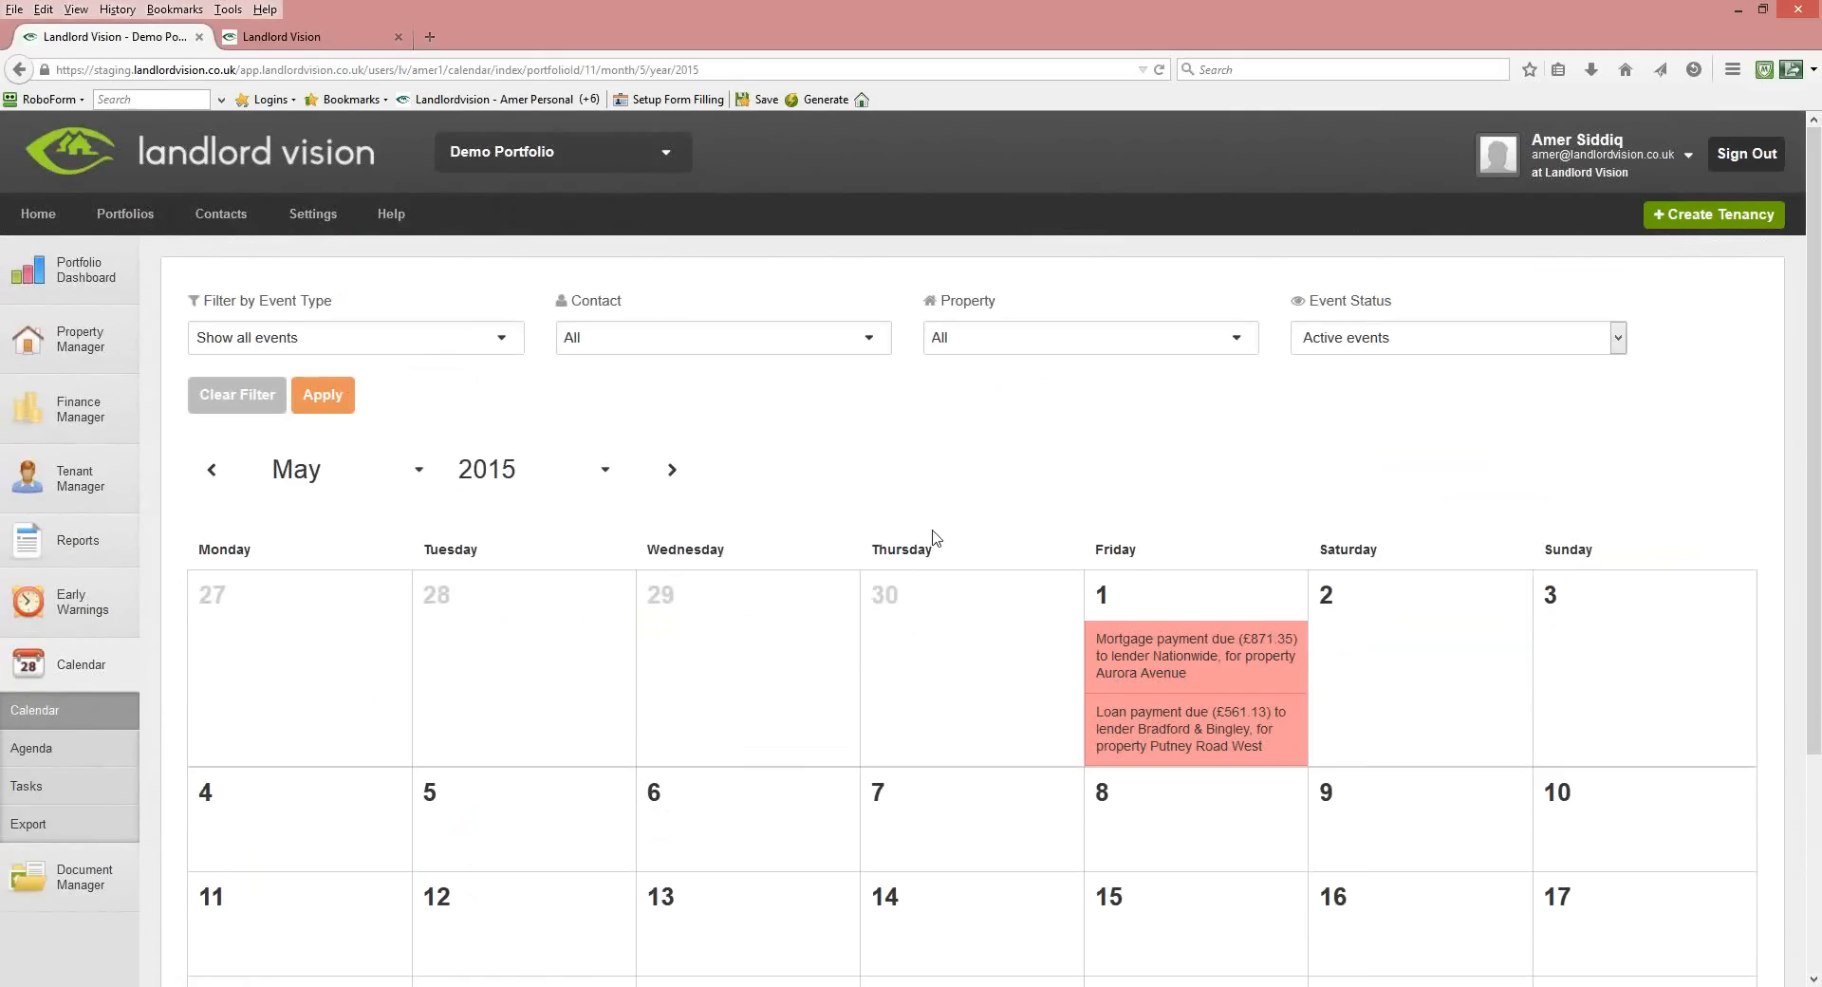
Open the calendar export page with the feed addresses for Outlook or Google Calendar.
click(68, 672)
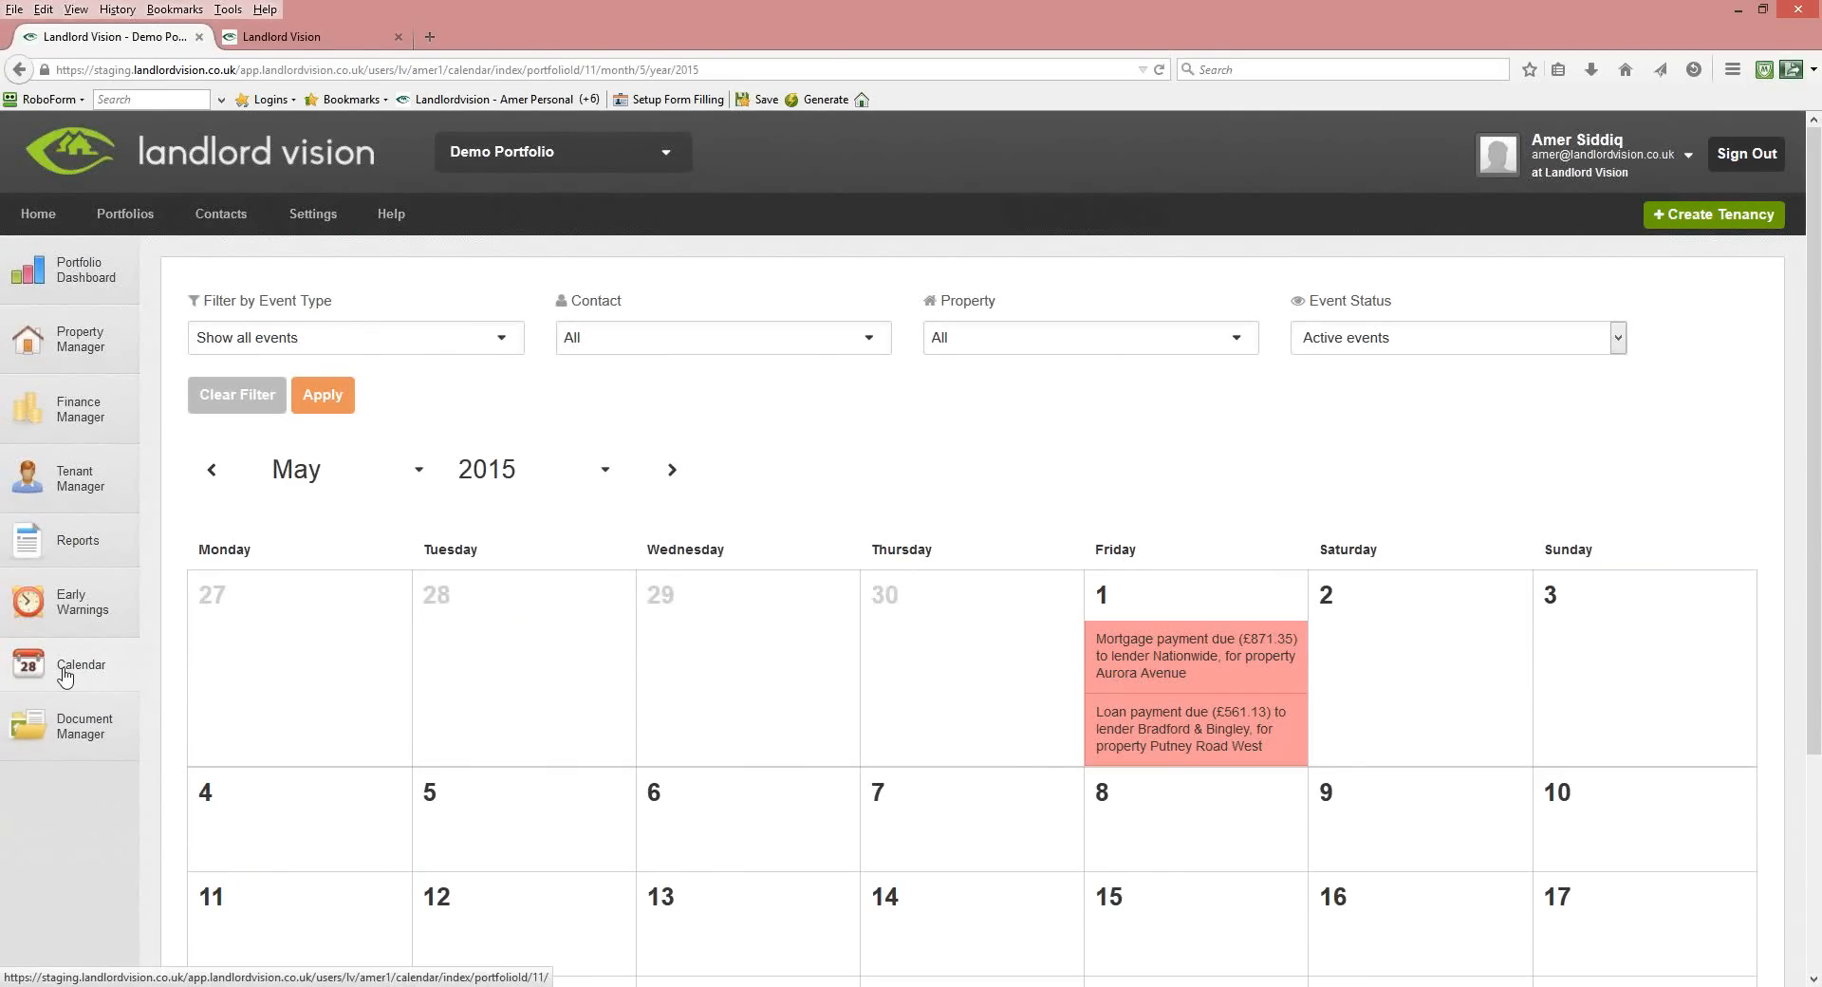
click(69, 672)
click(32, 750)
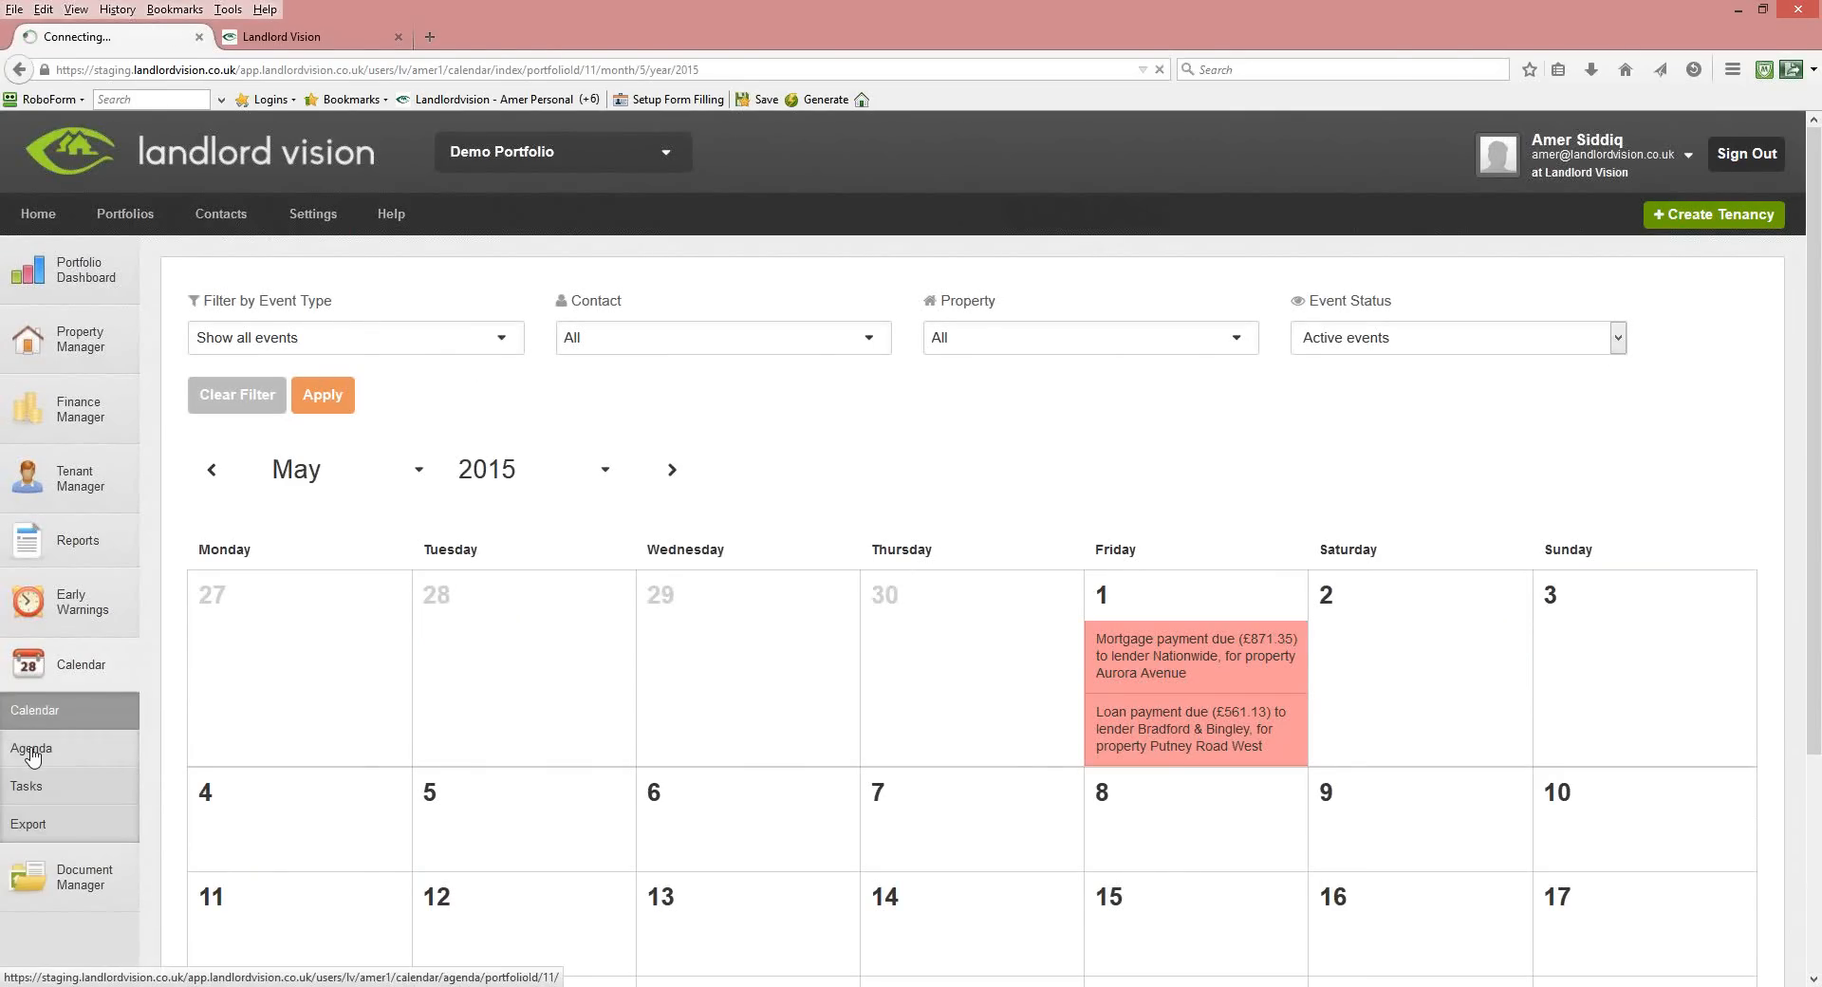
click(31, 833)
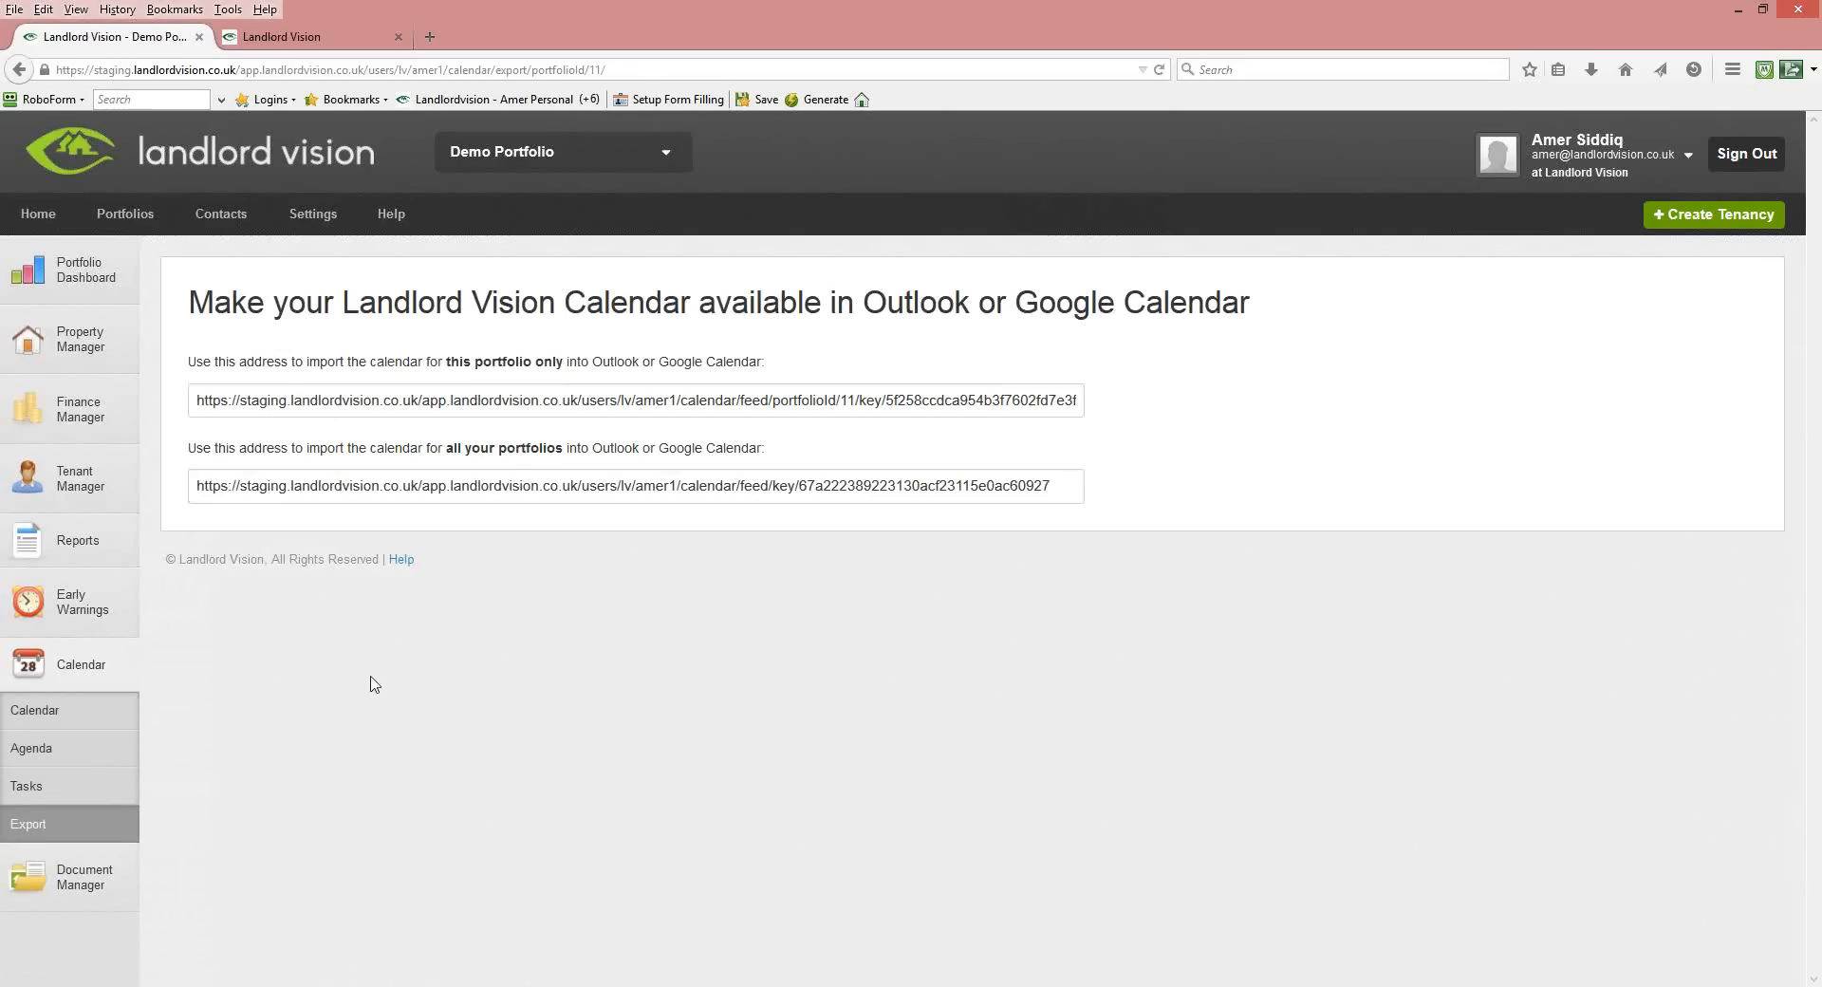
View the calendar's task list and the complete event agenda for all time.
click(26, 792)
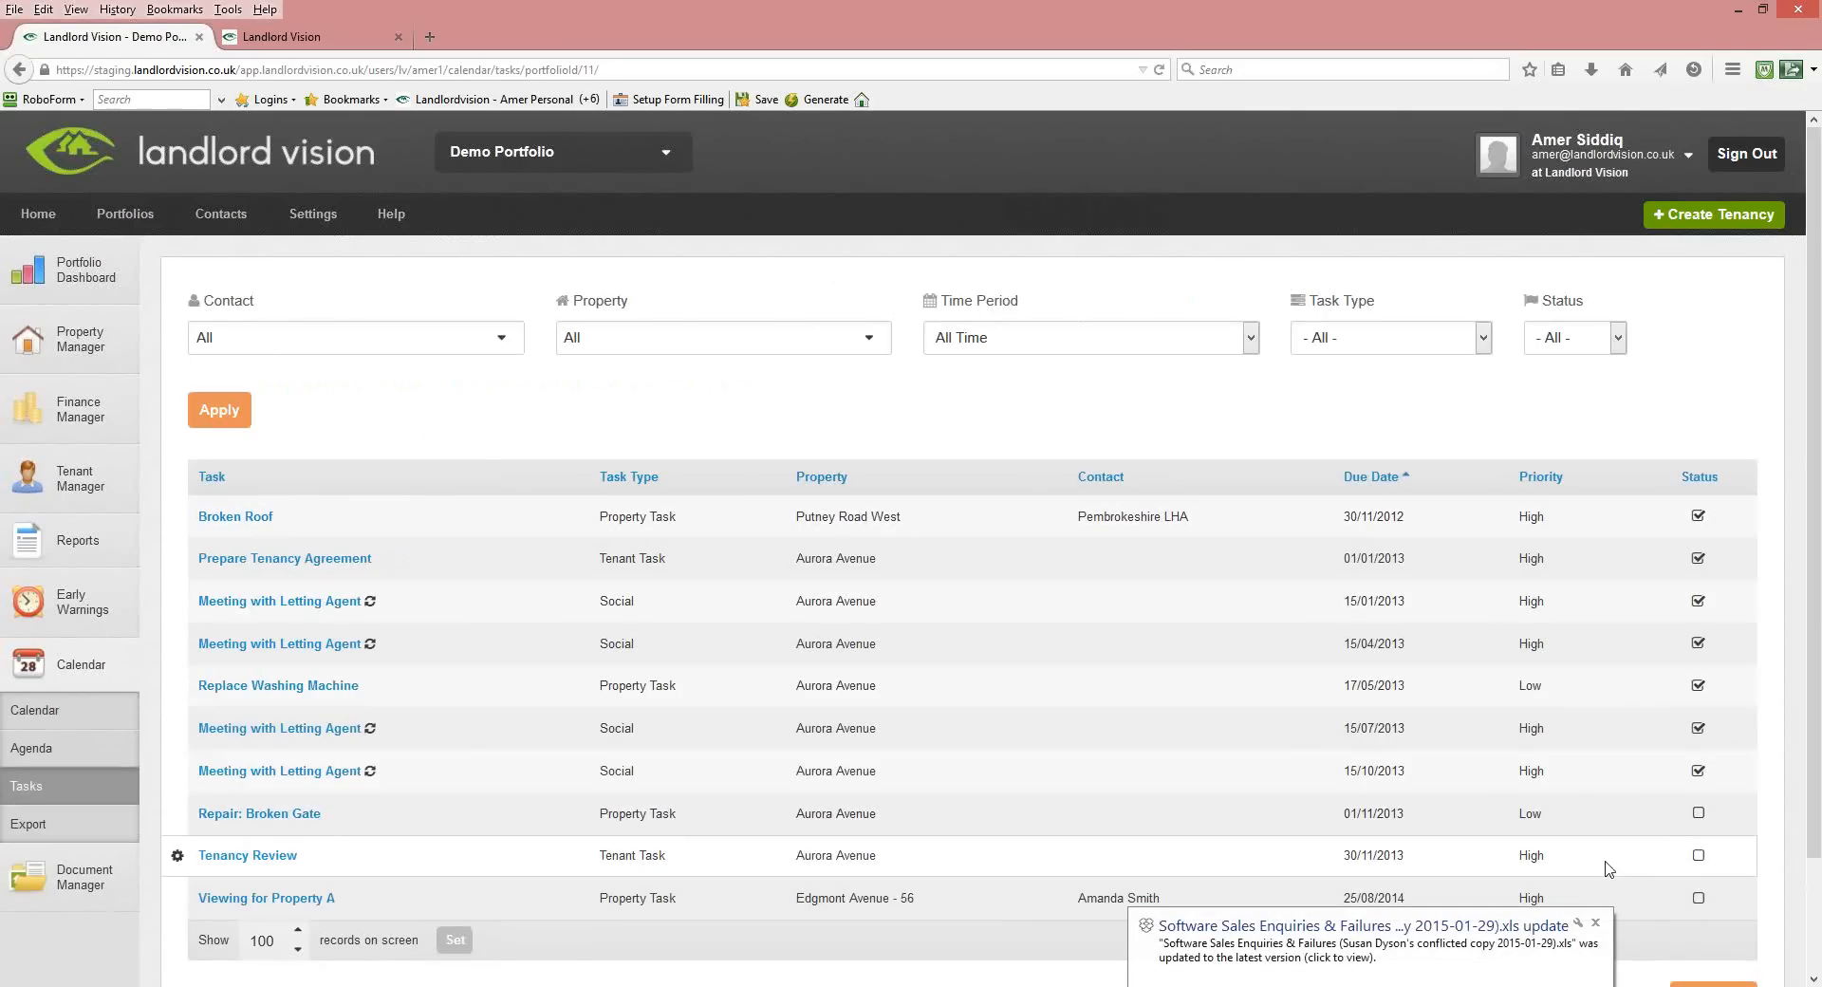
drag(1816, 668, 1815, 621)
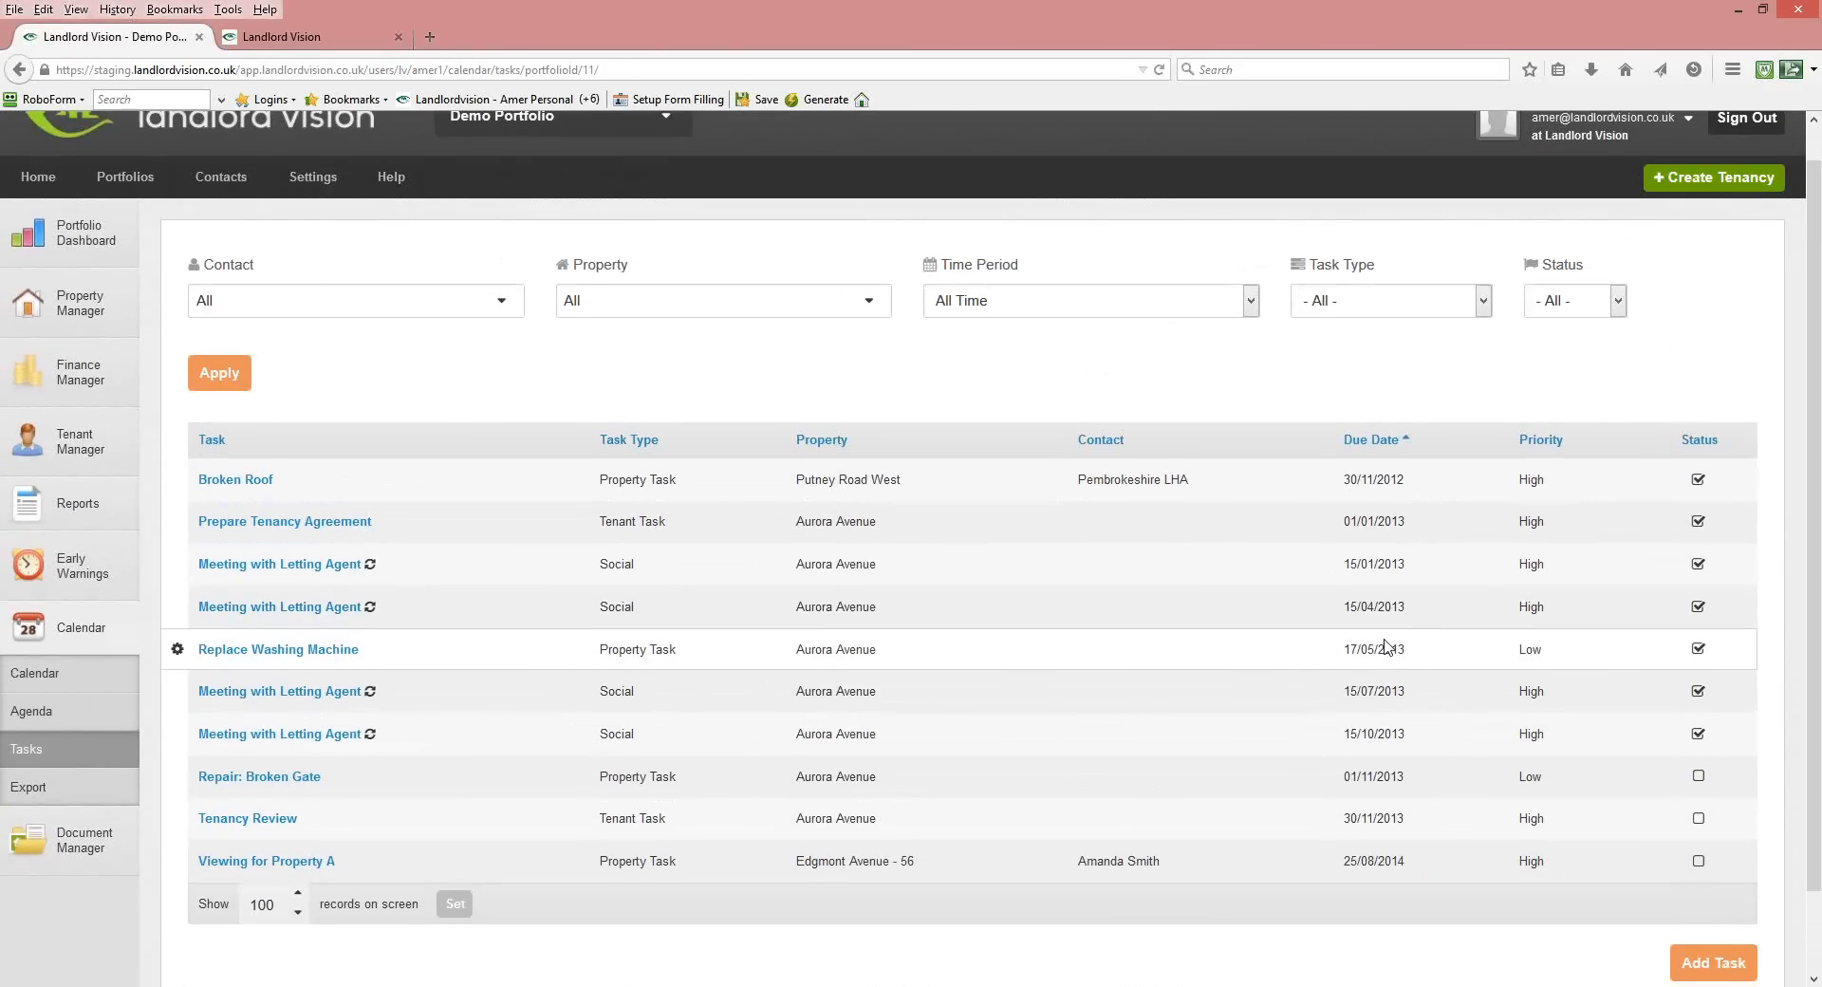
click(57, 719)
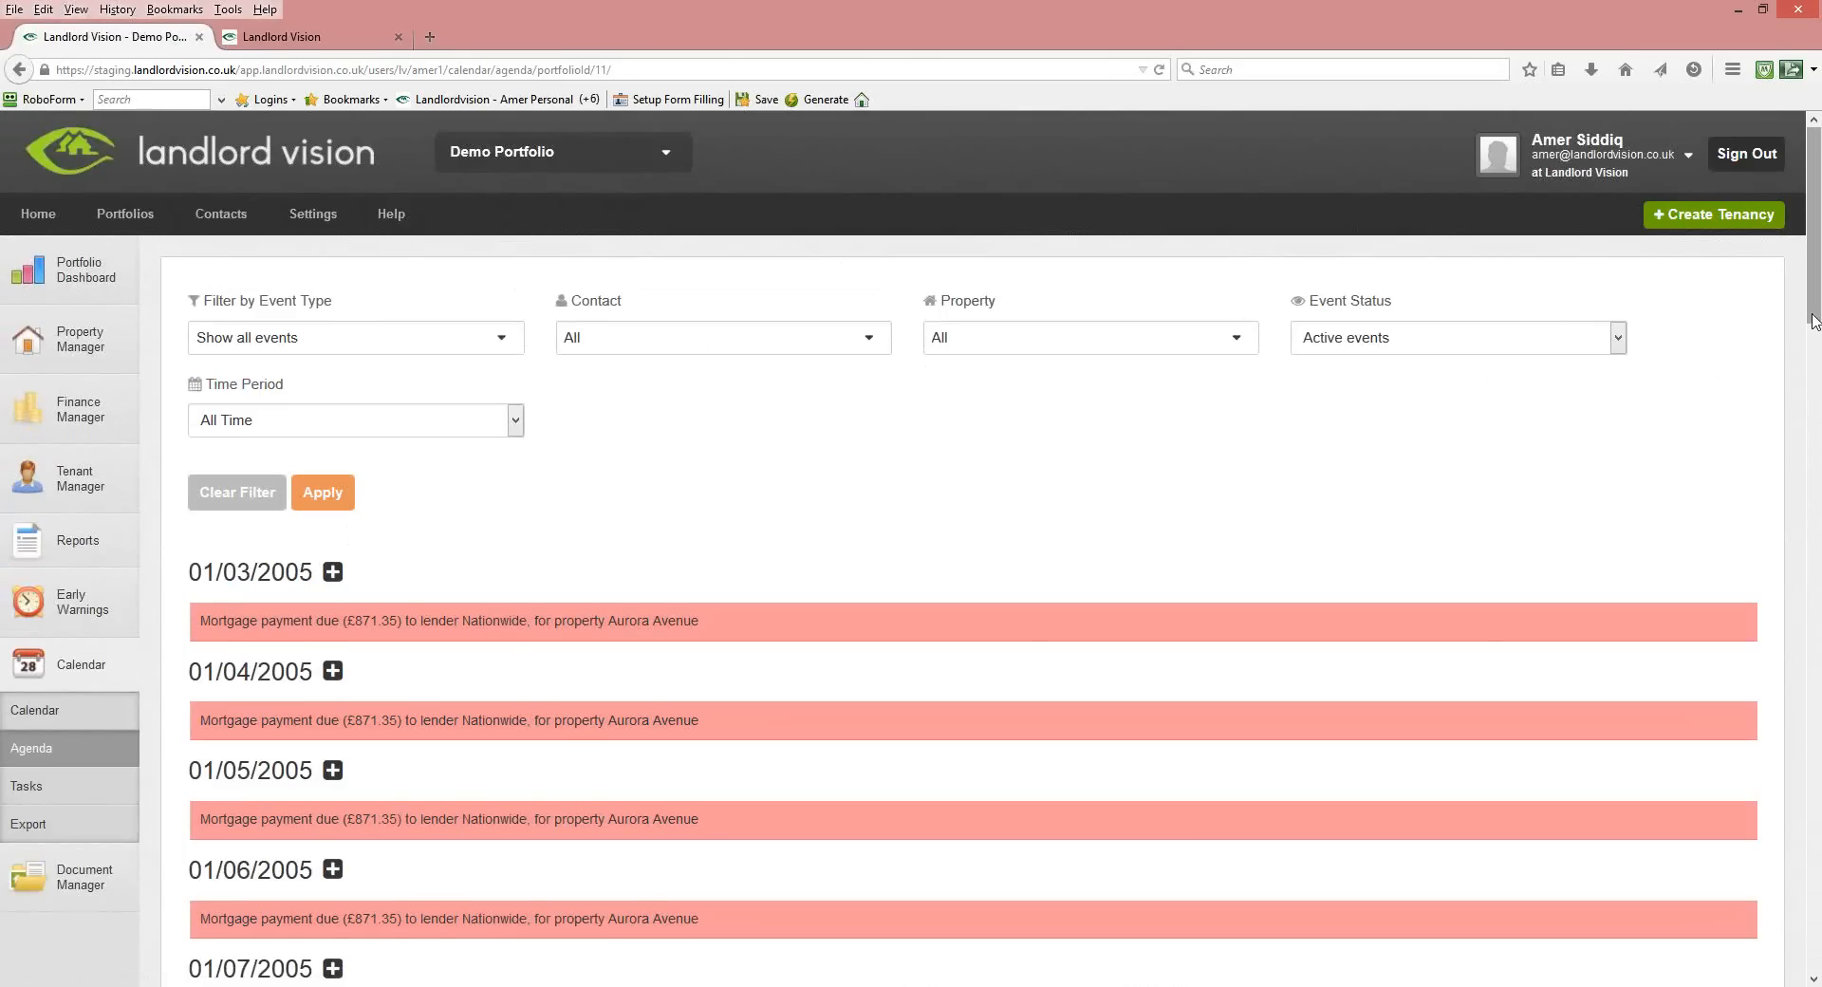
drag(1814, 319, 1815, 980)
drag(1814, 575, 1814, 234)
View the portfolio's stored documents and expand the Aurora folder in the document folder list.
click(87, 811)
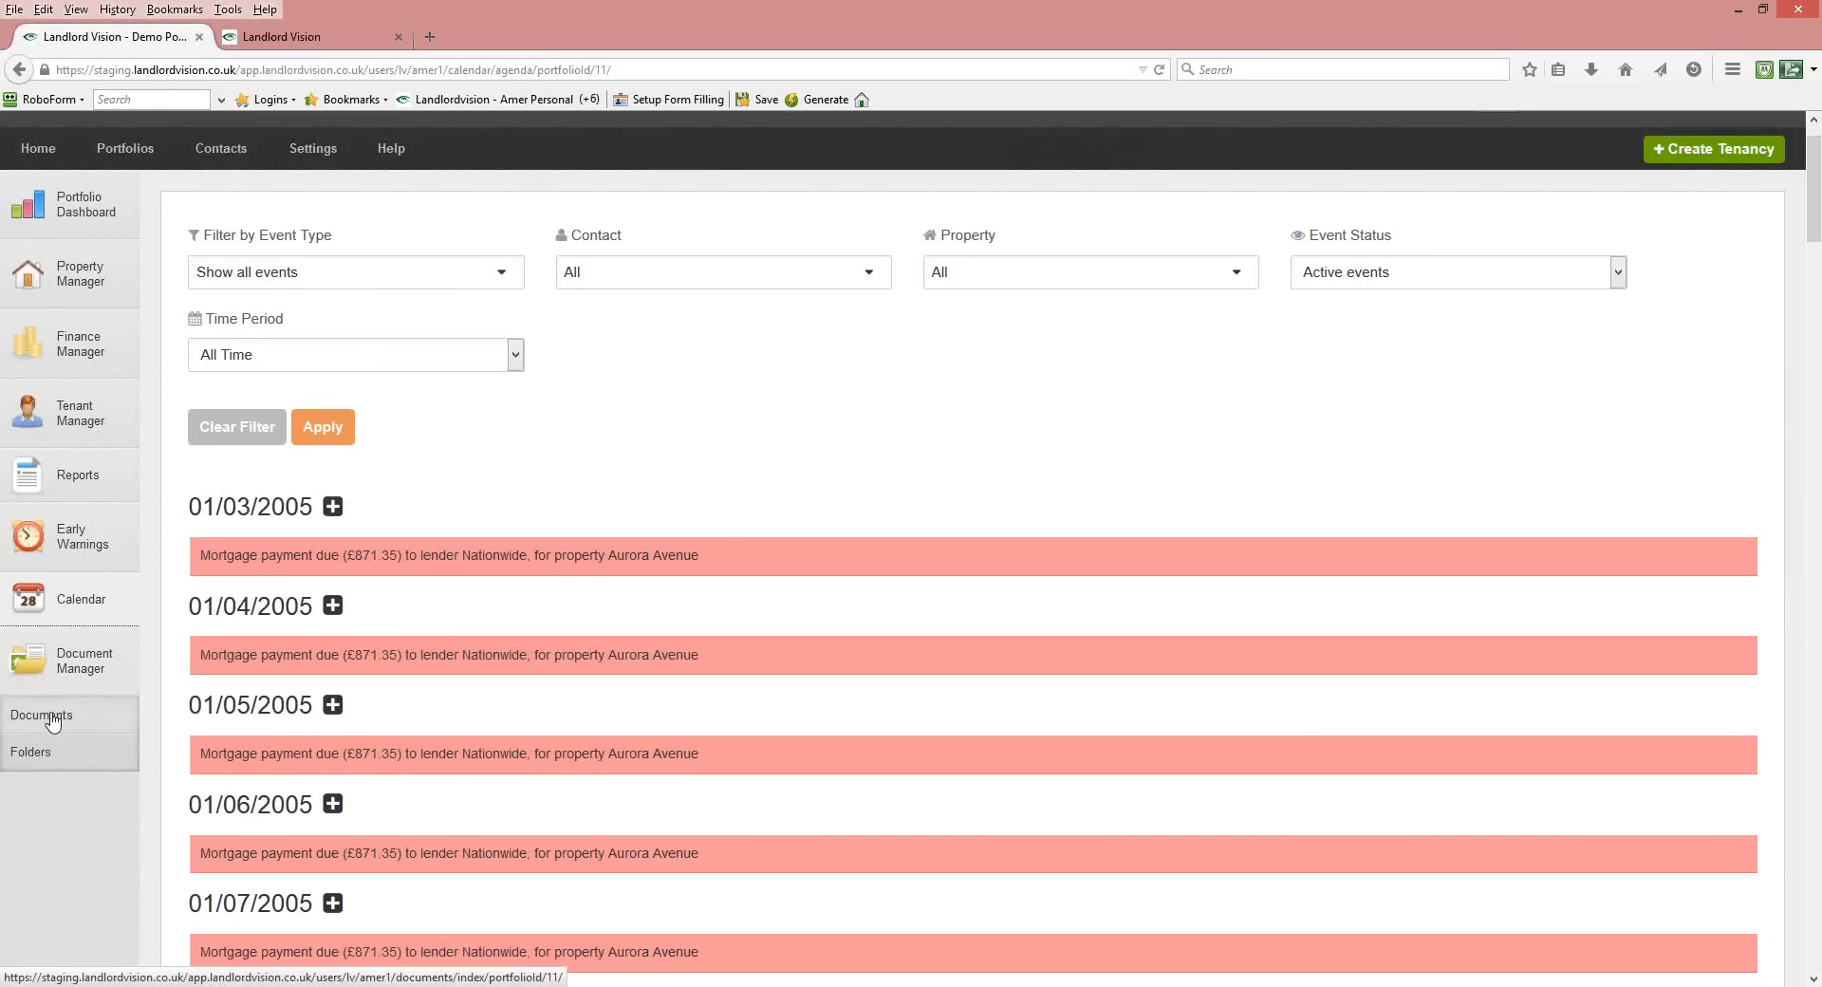
click(52, 719)
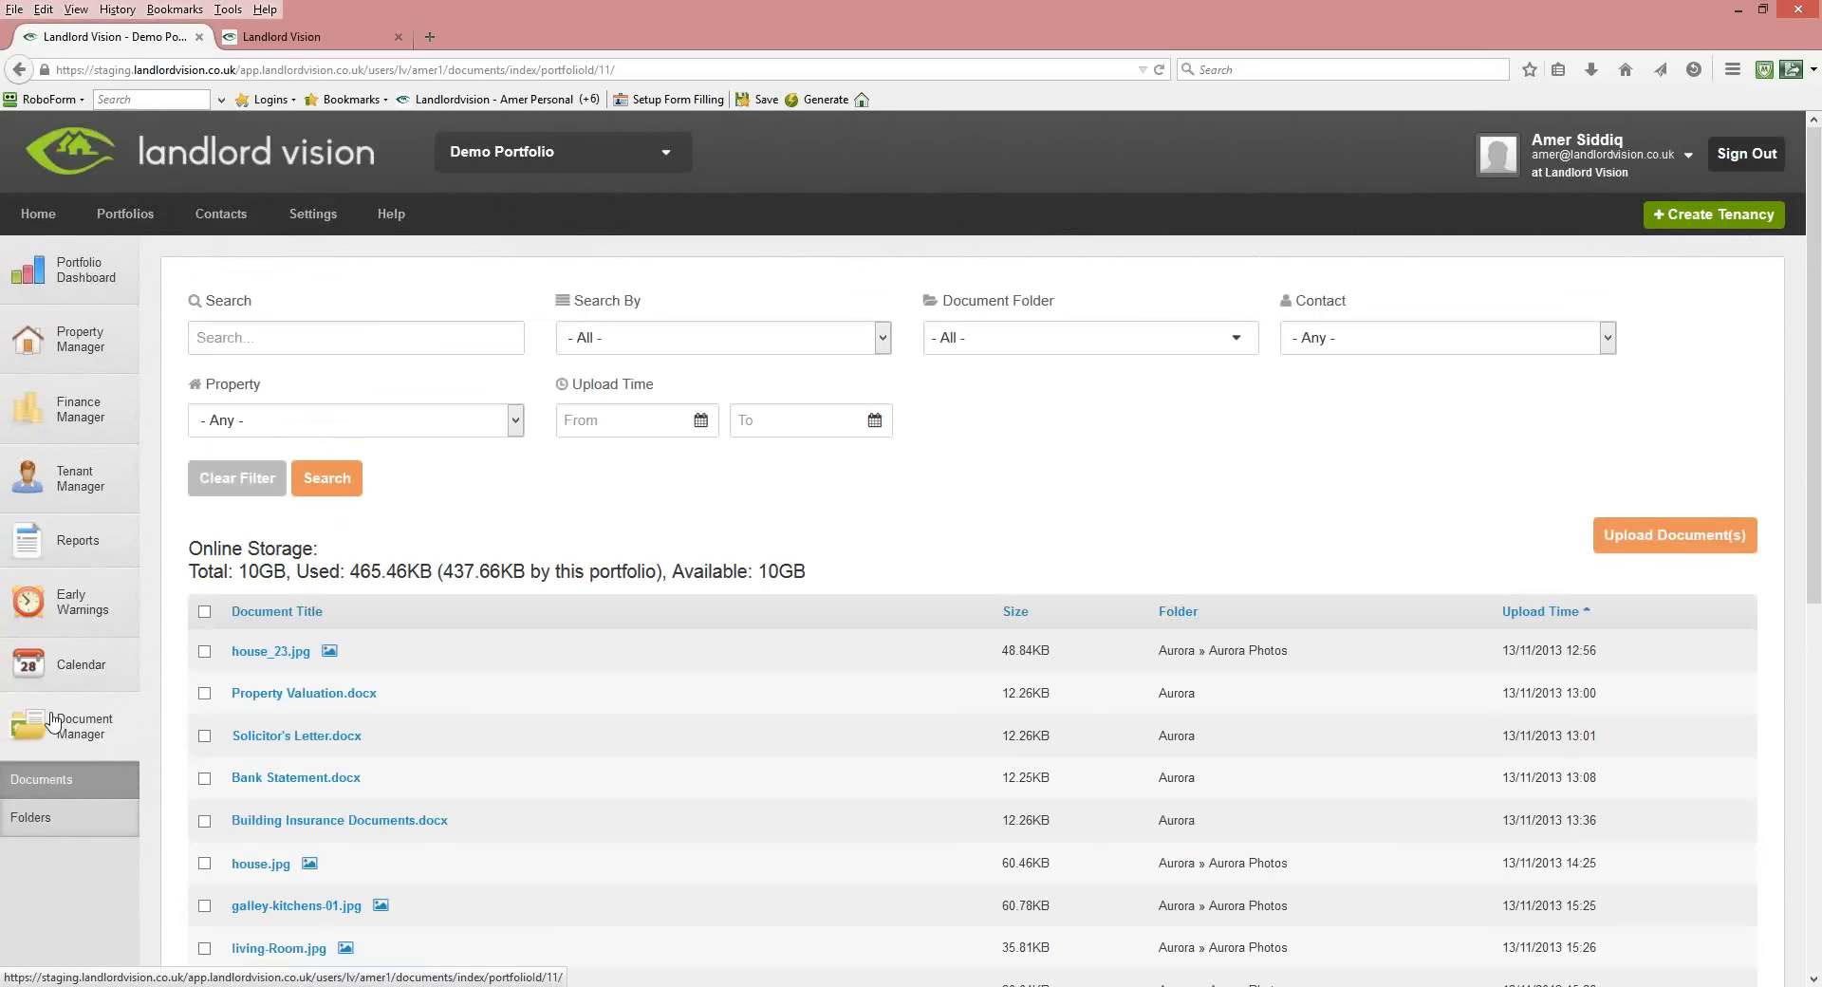
click(31, 821)
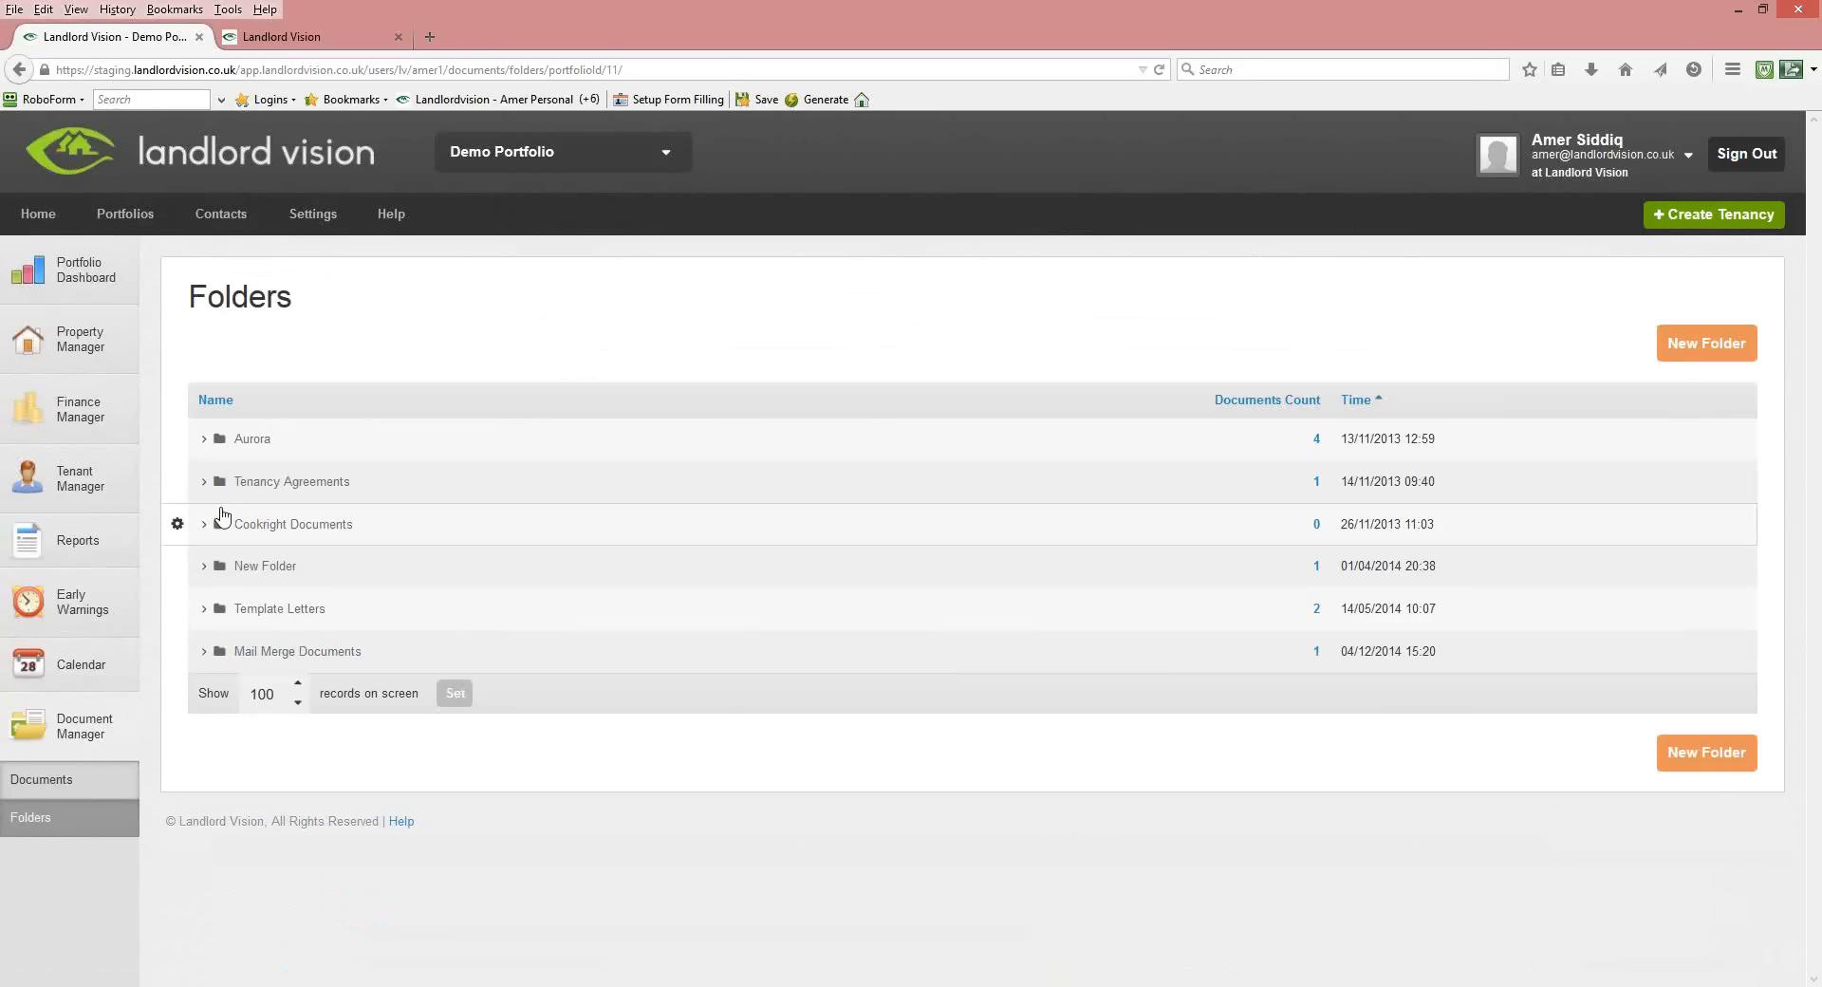
click(203, 440)
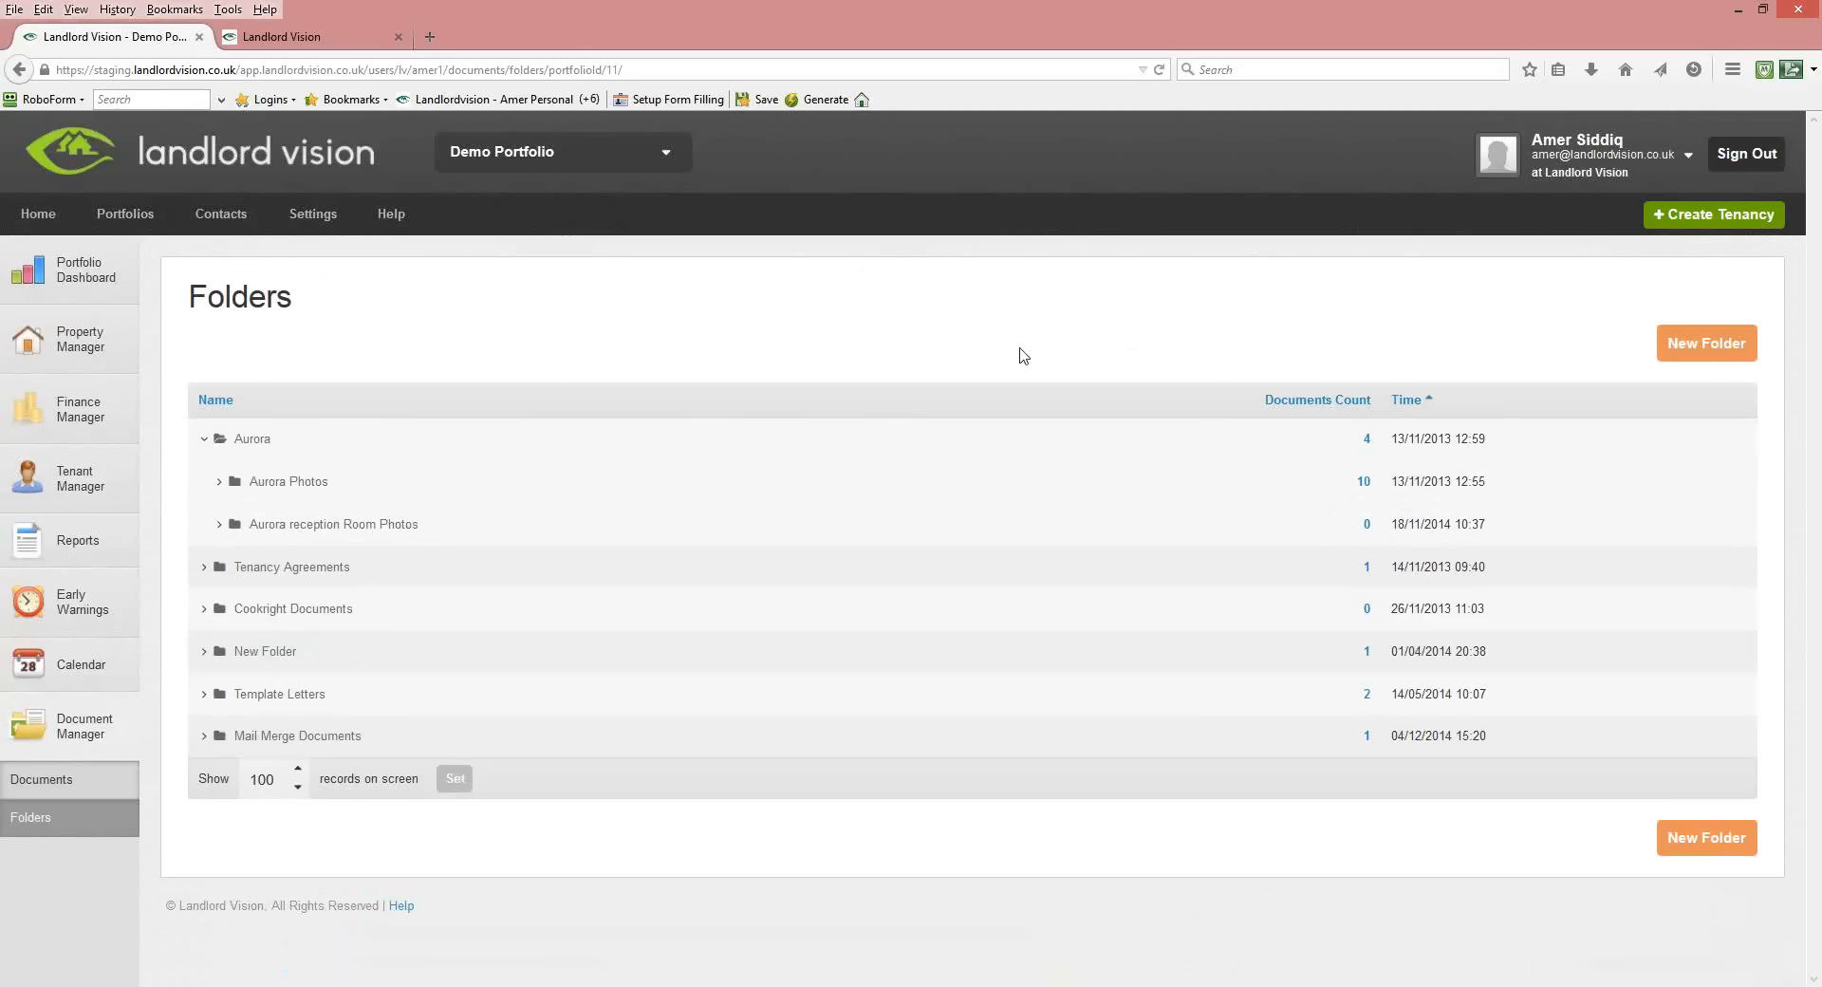
Examine the default tenancy settings and default dashboard settings for new portfolios.
click(313, 221)
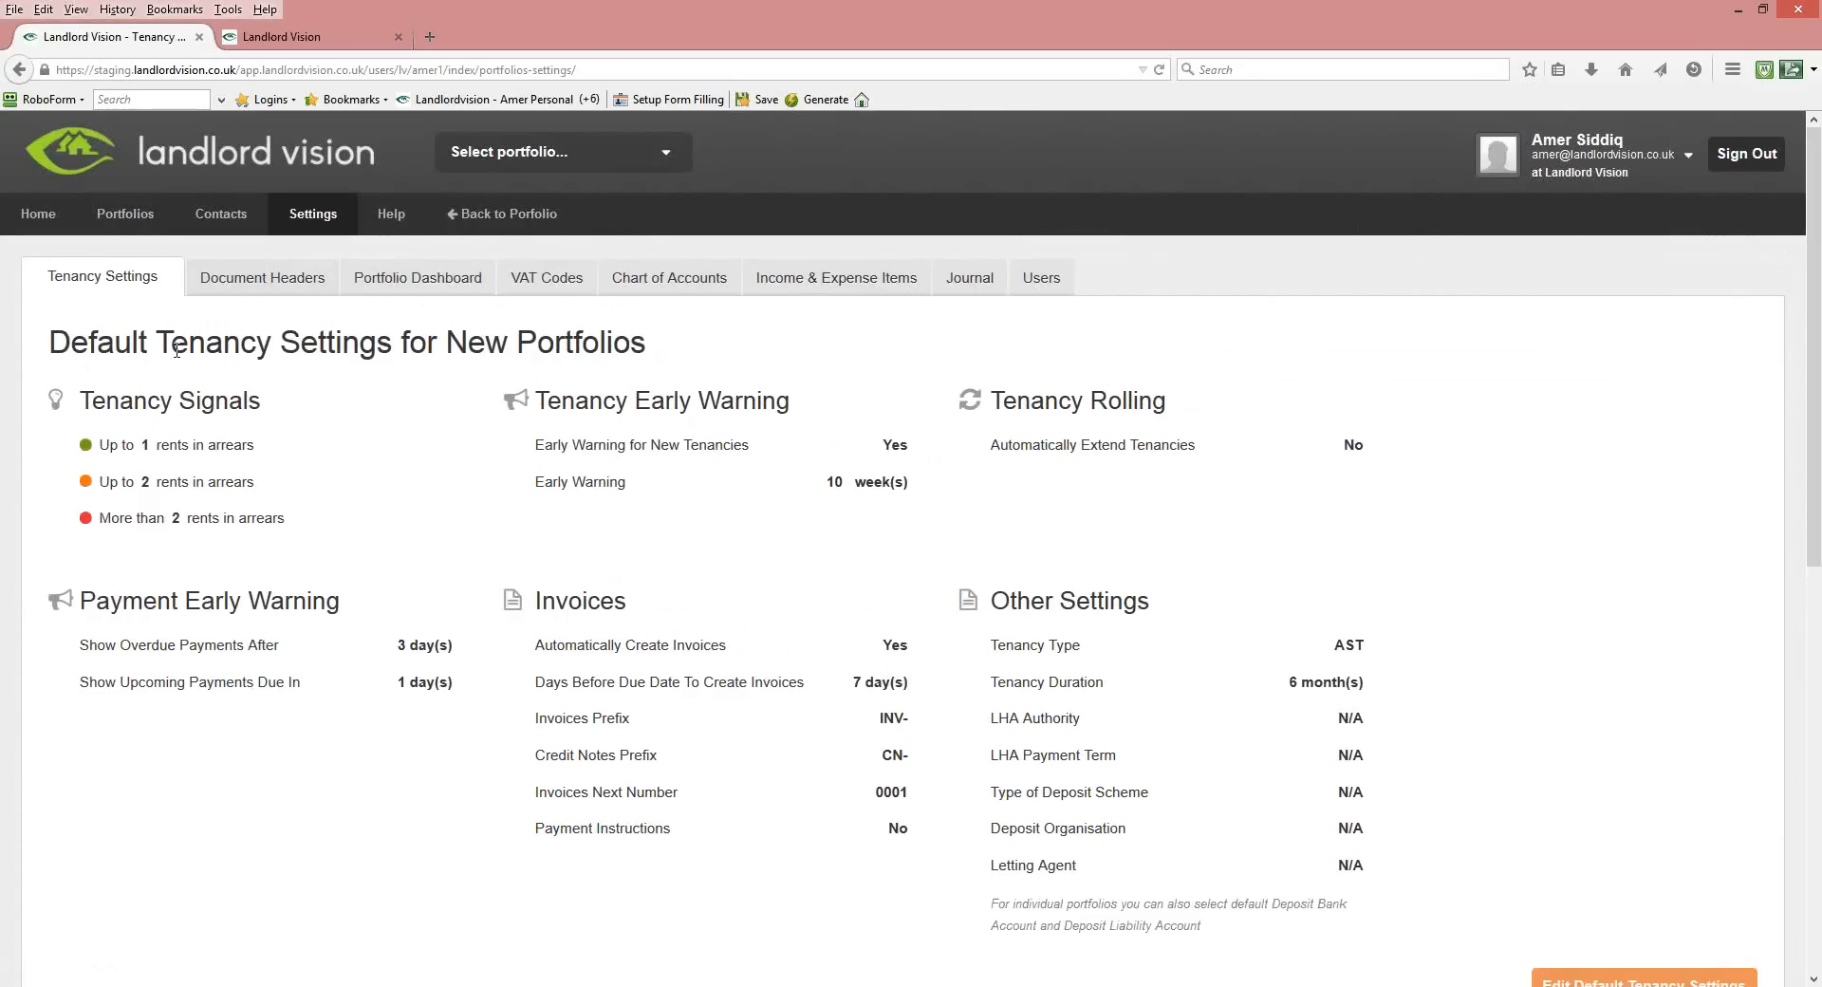
drag(1334, 648, 1372, 645)
click(1357, 667)
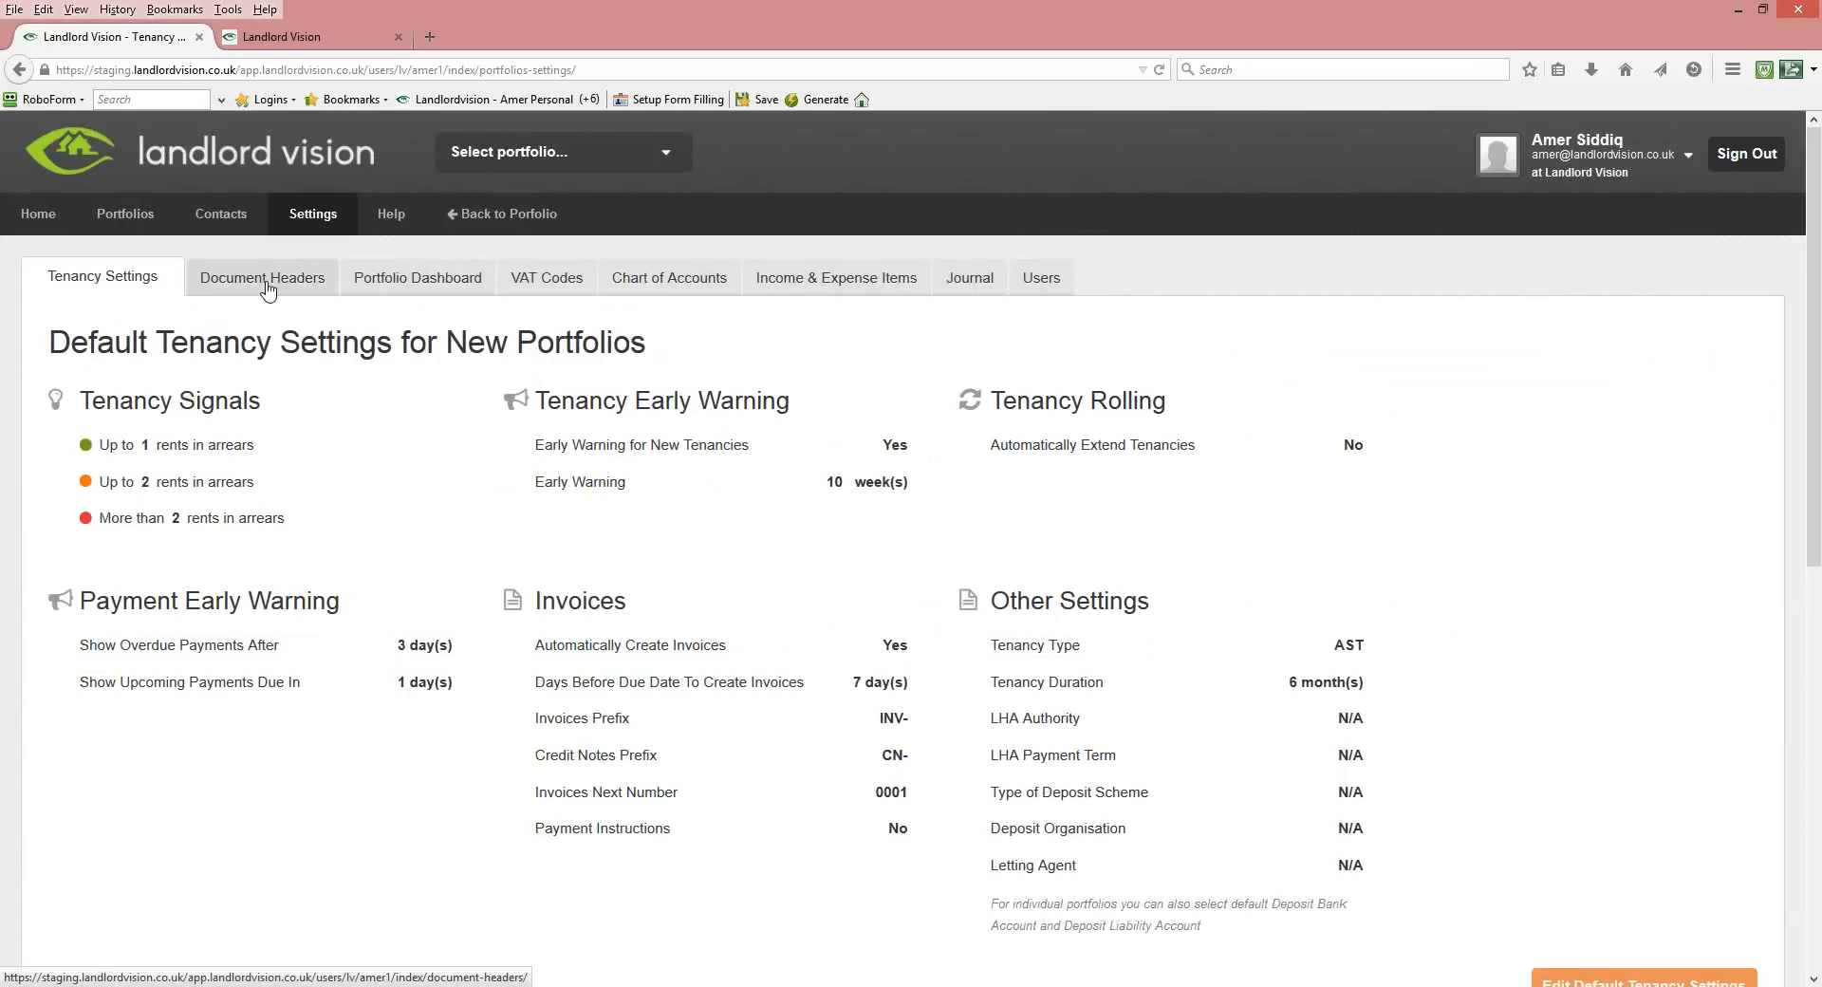
click(436, 289)
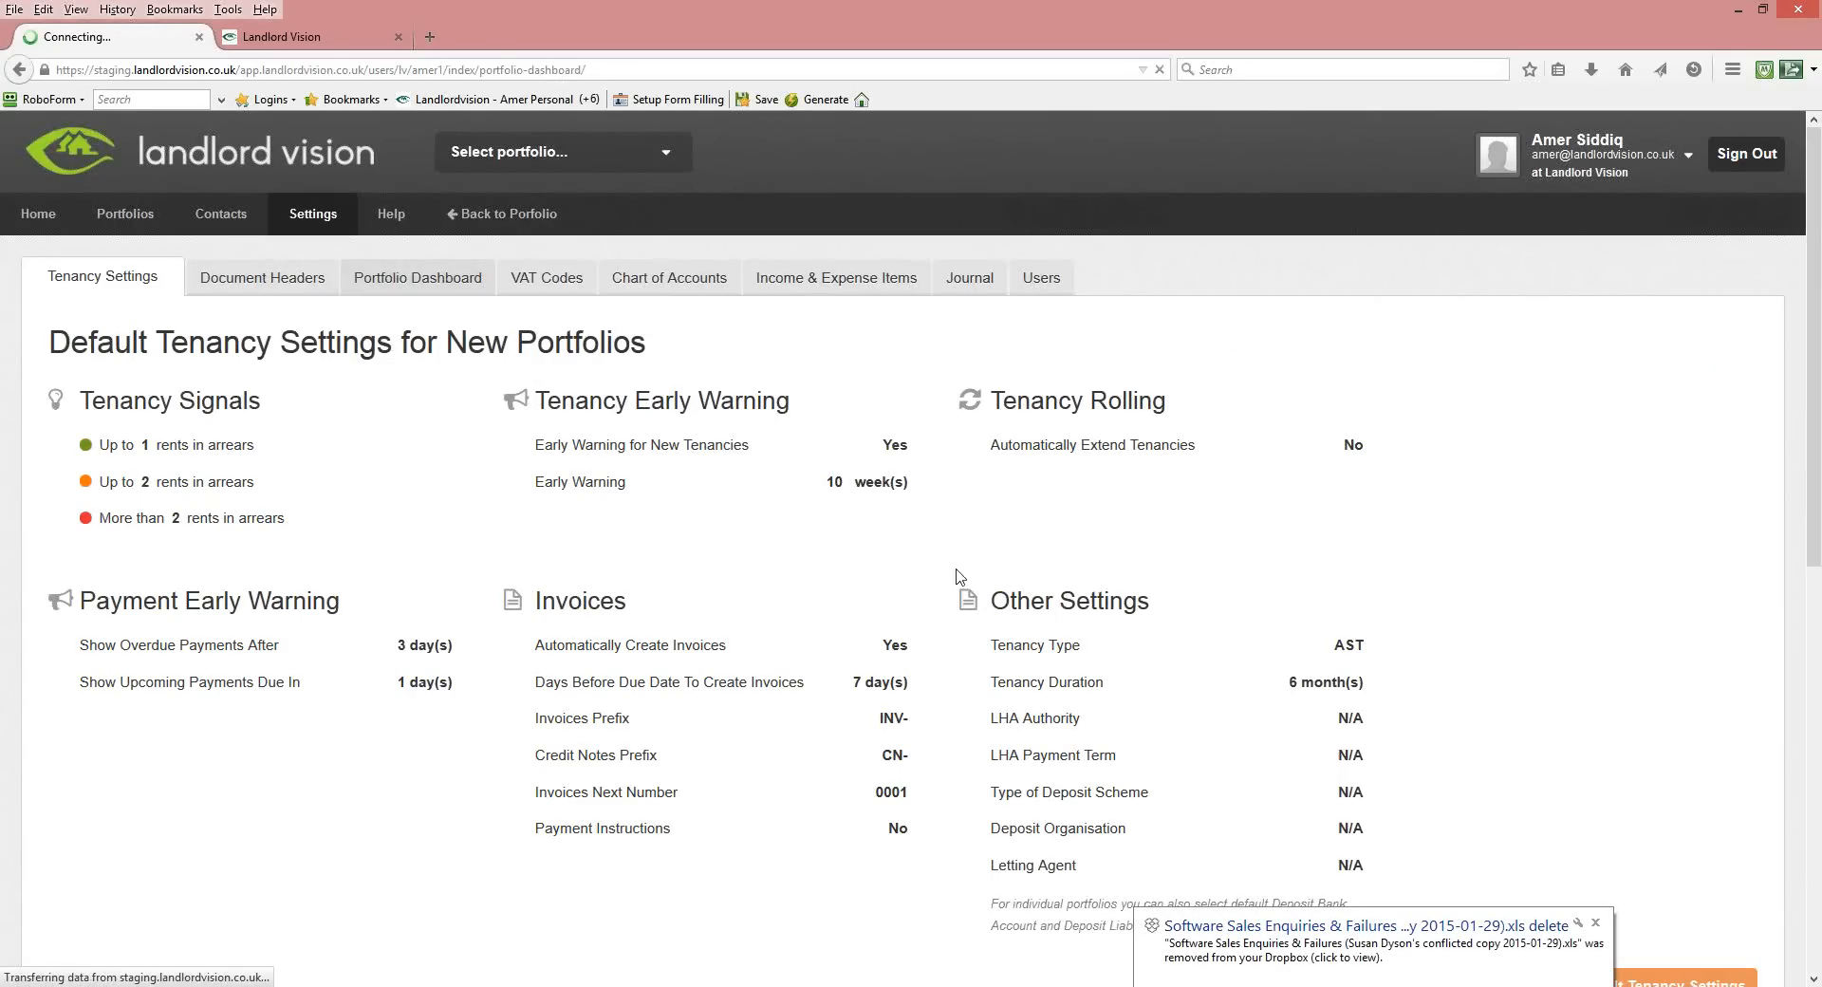
click(1597, 925)
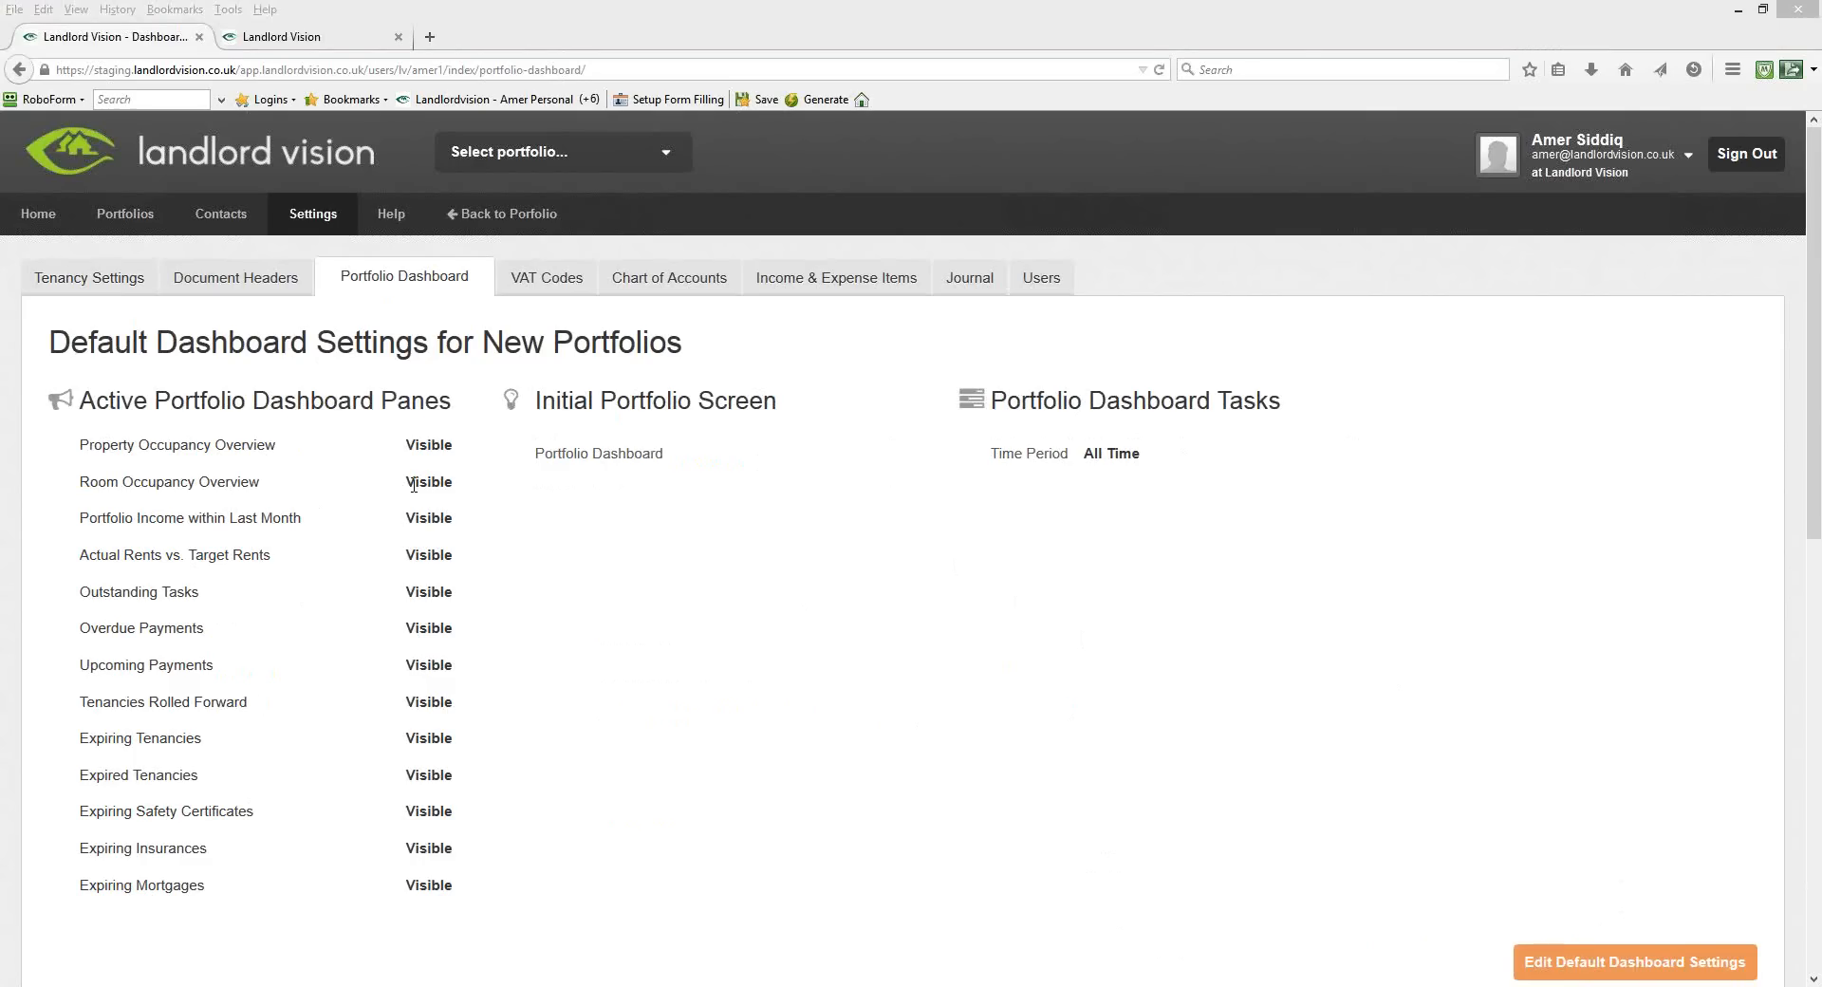
Show the Chart of Accounts for Demo Portfolio and examine all accounts, the bank accounts and the credit cards.
click(661, 287)
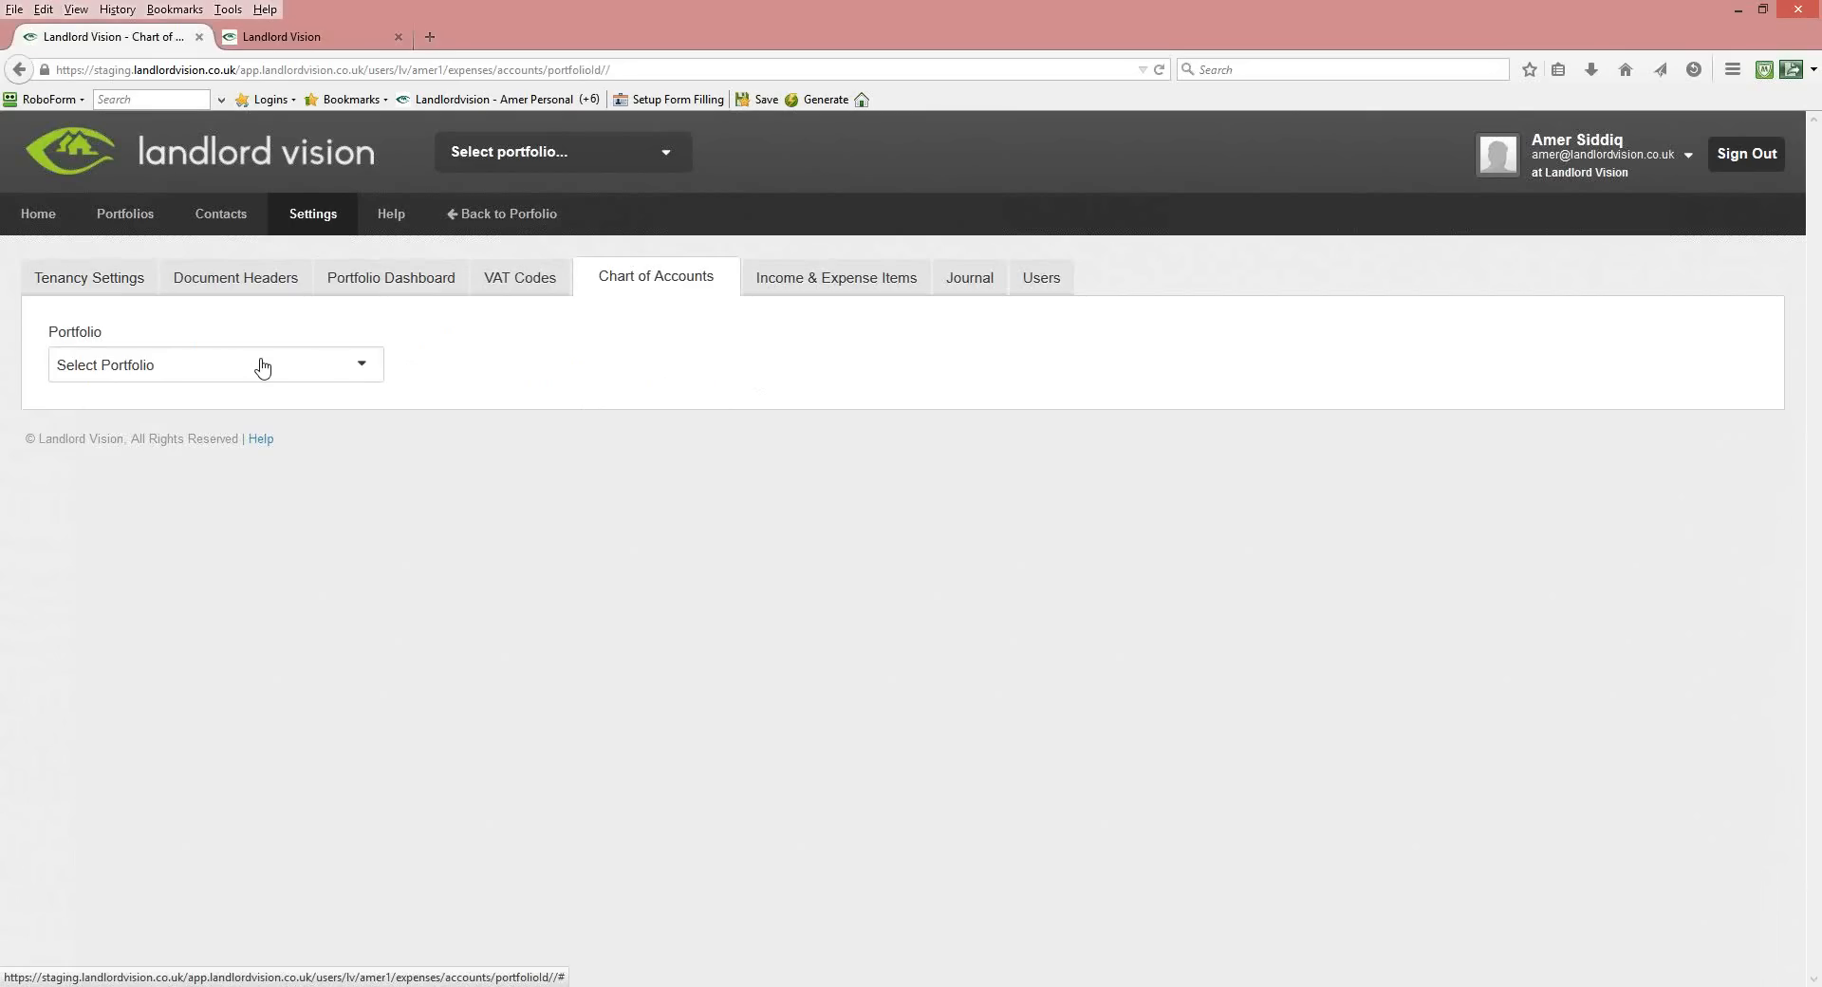
click(258, 369)
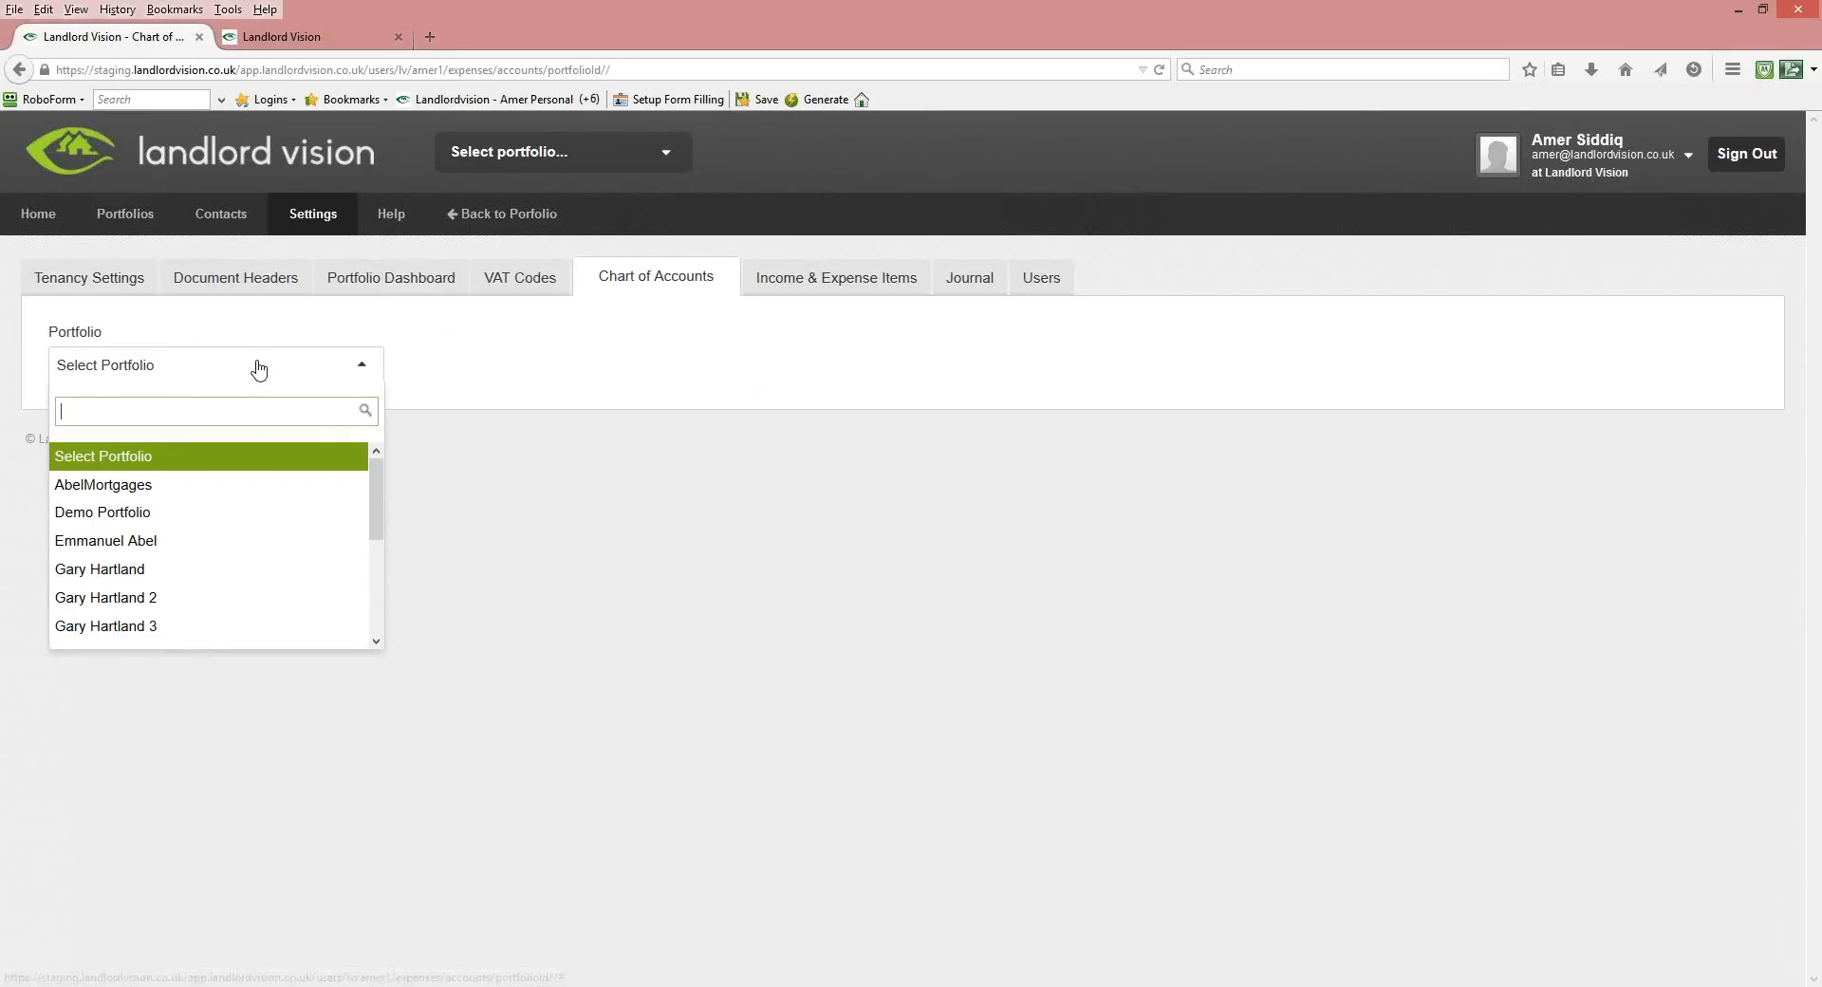
click(142, 517)
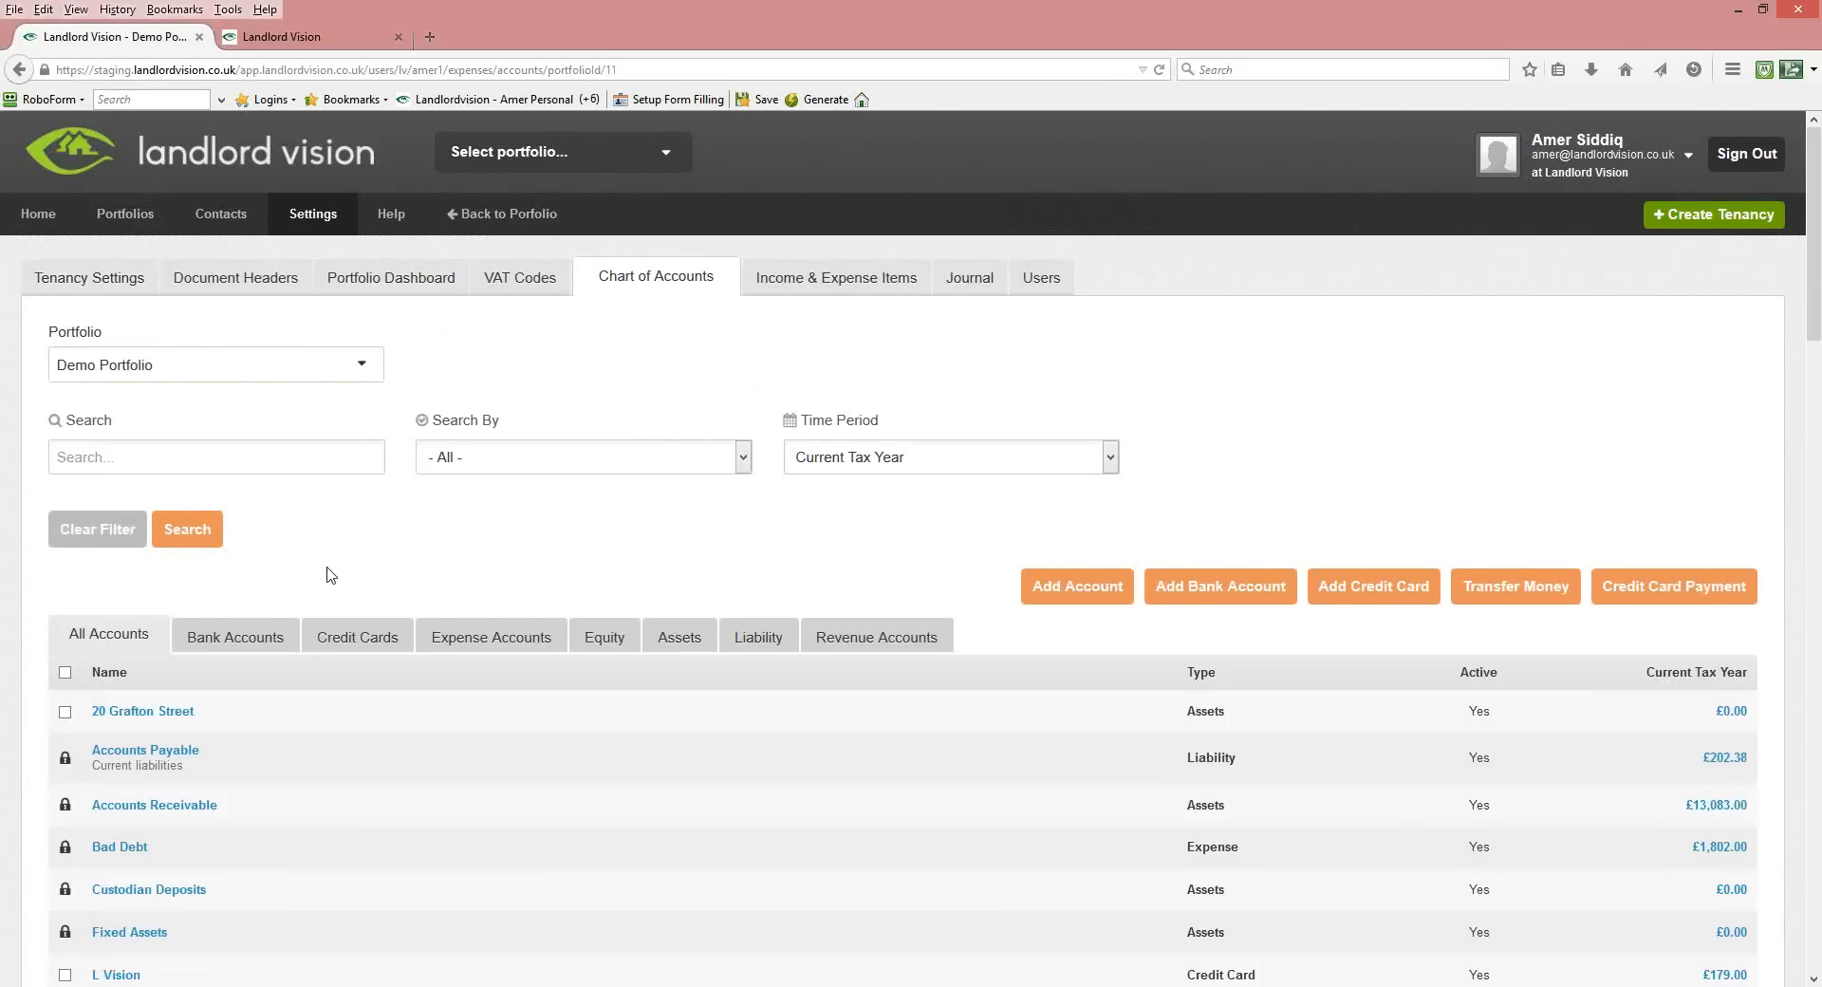
scroll(331, 575, down, 5)
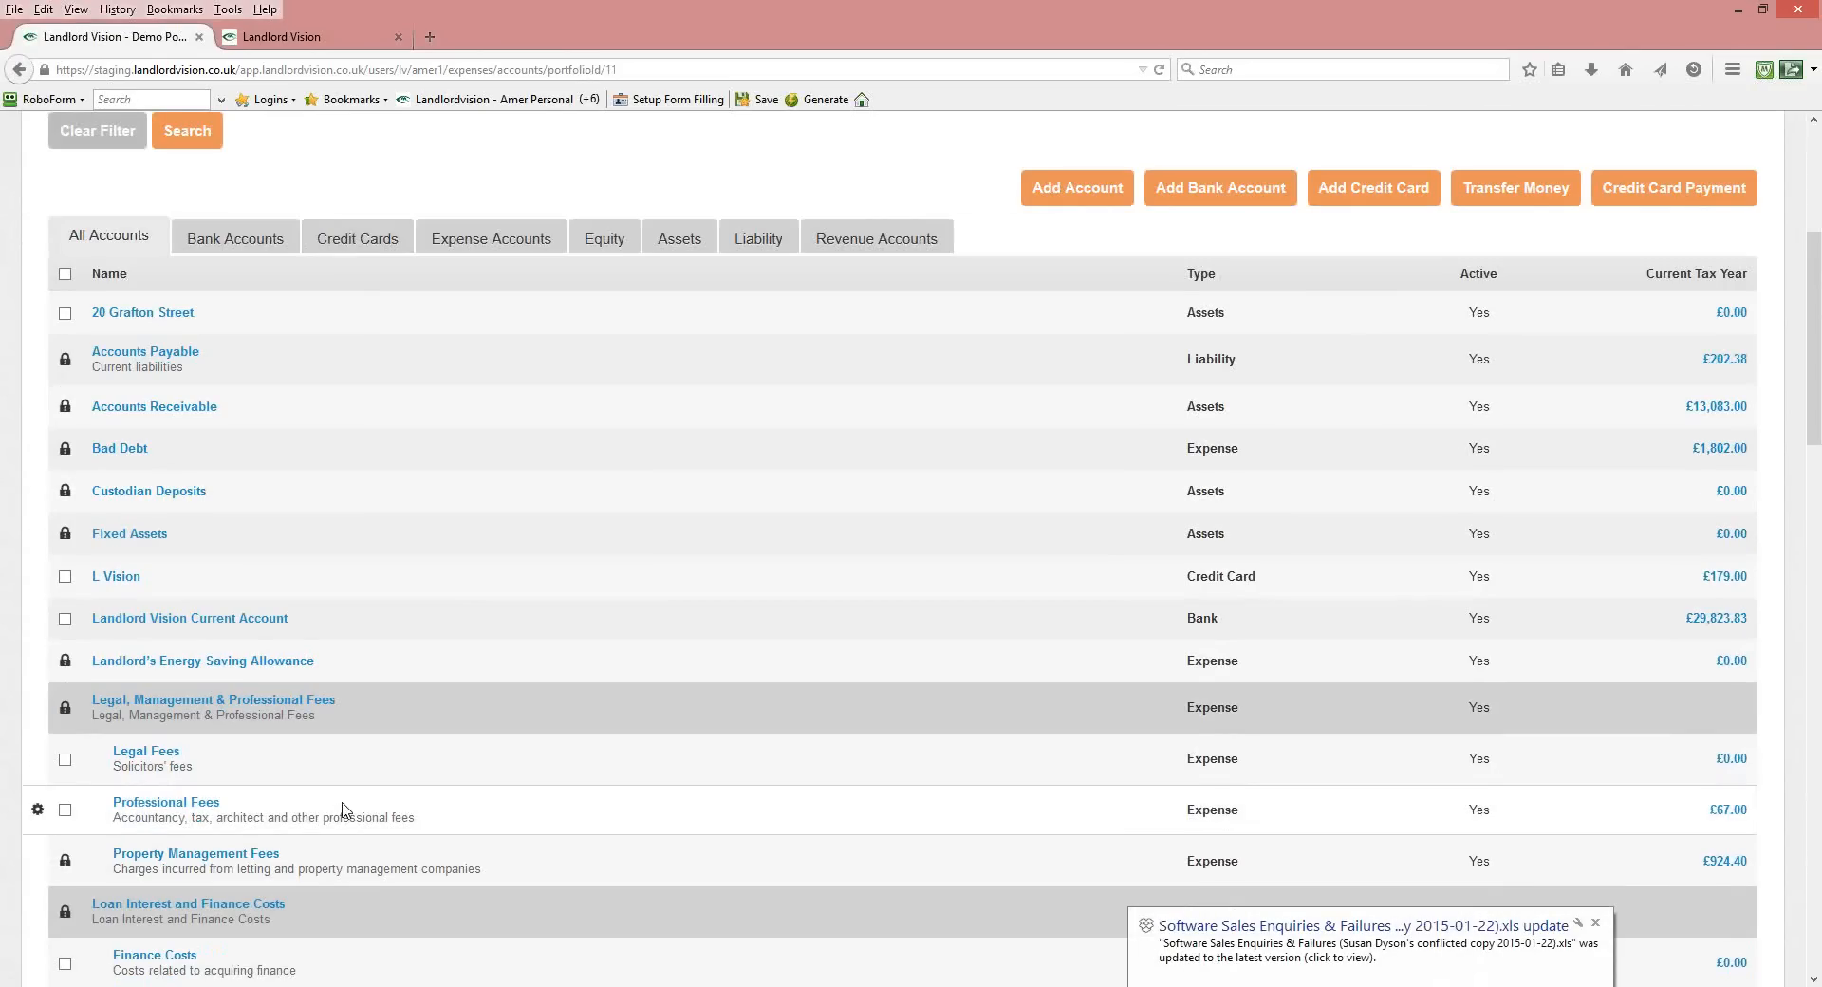
click(1597, 924)
drag(1817, 448, 1743, 203)
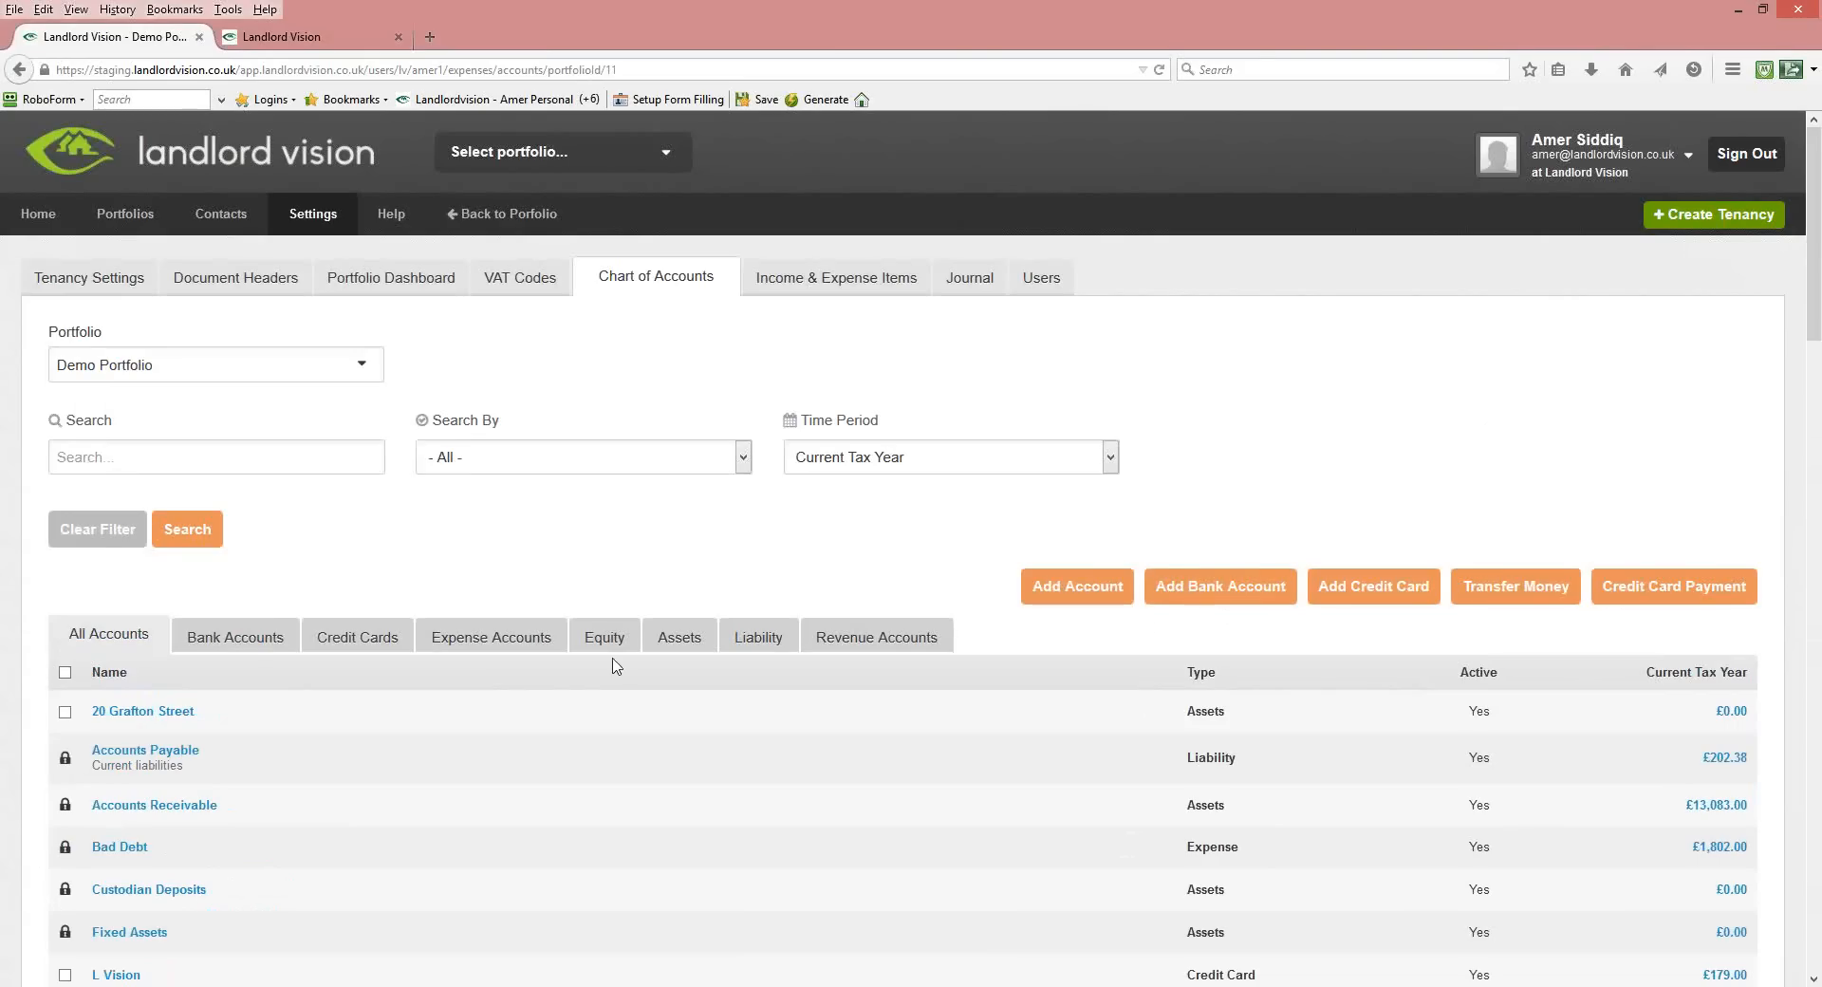
click(250, 642)
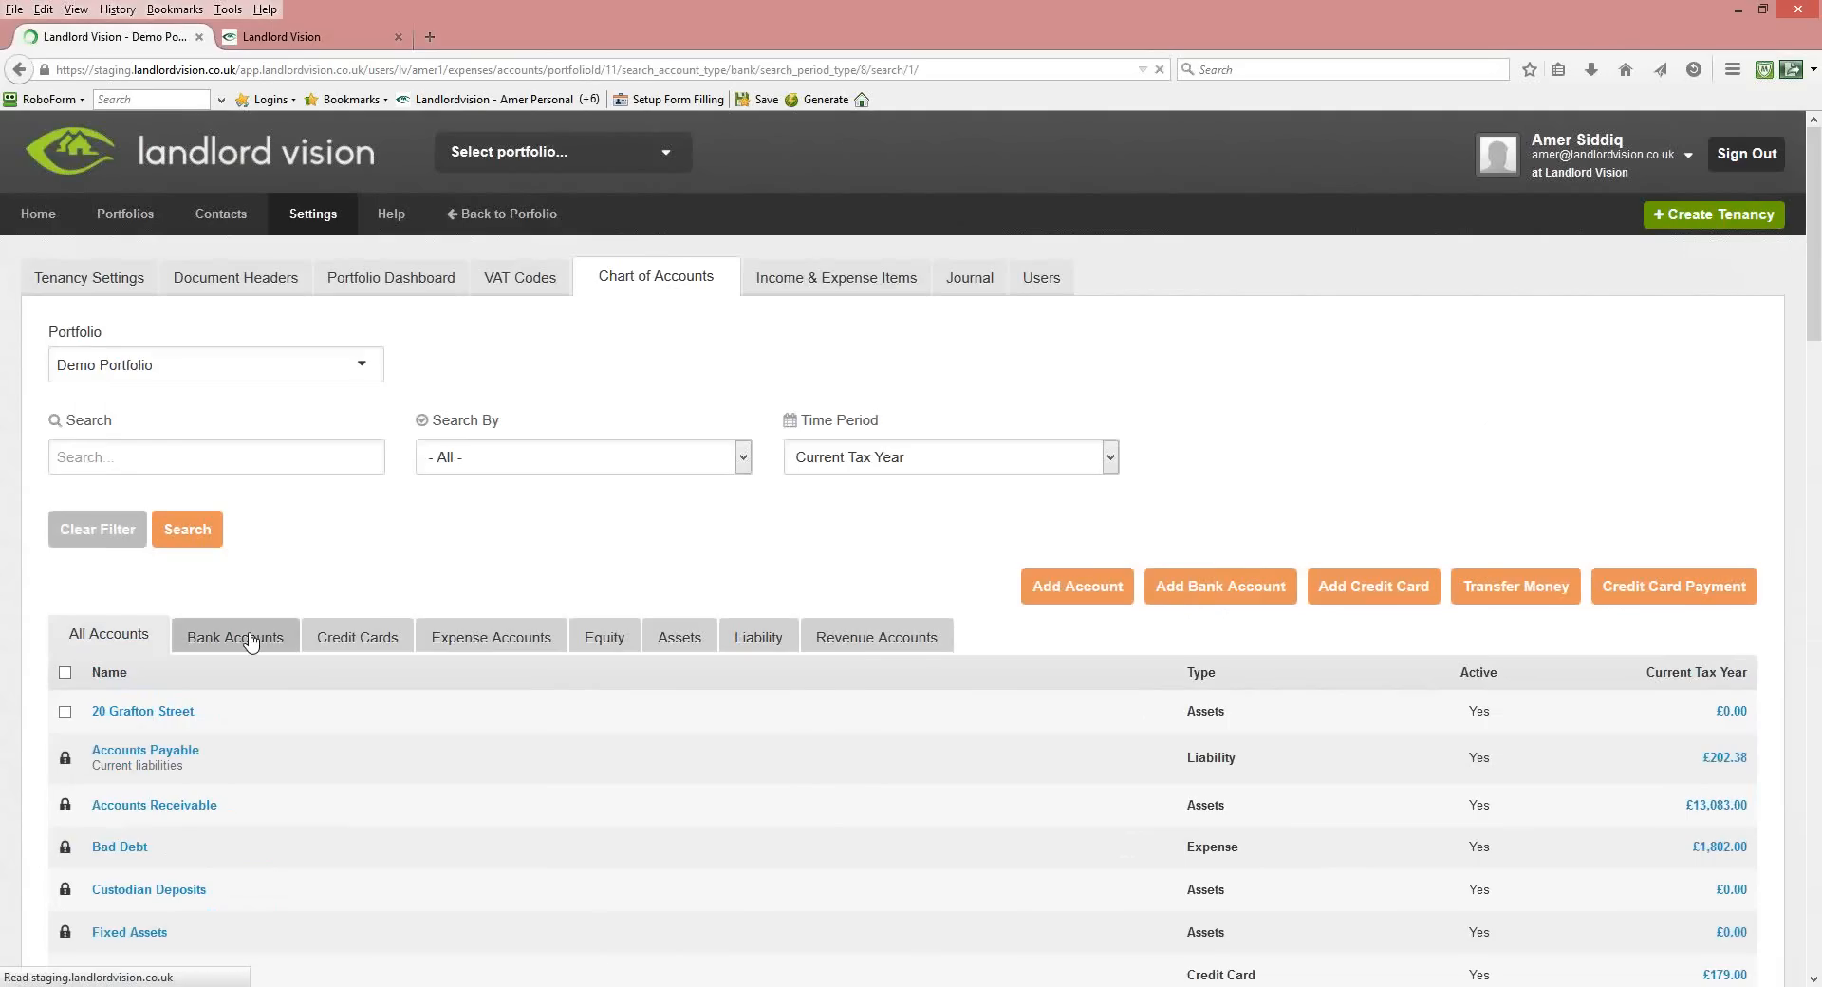
click(384, 642)
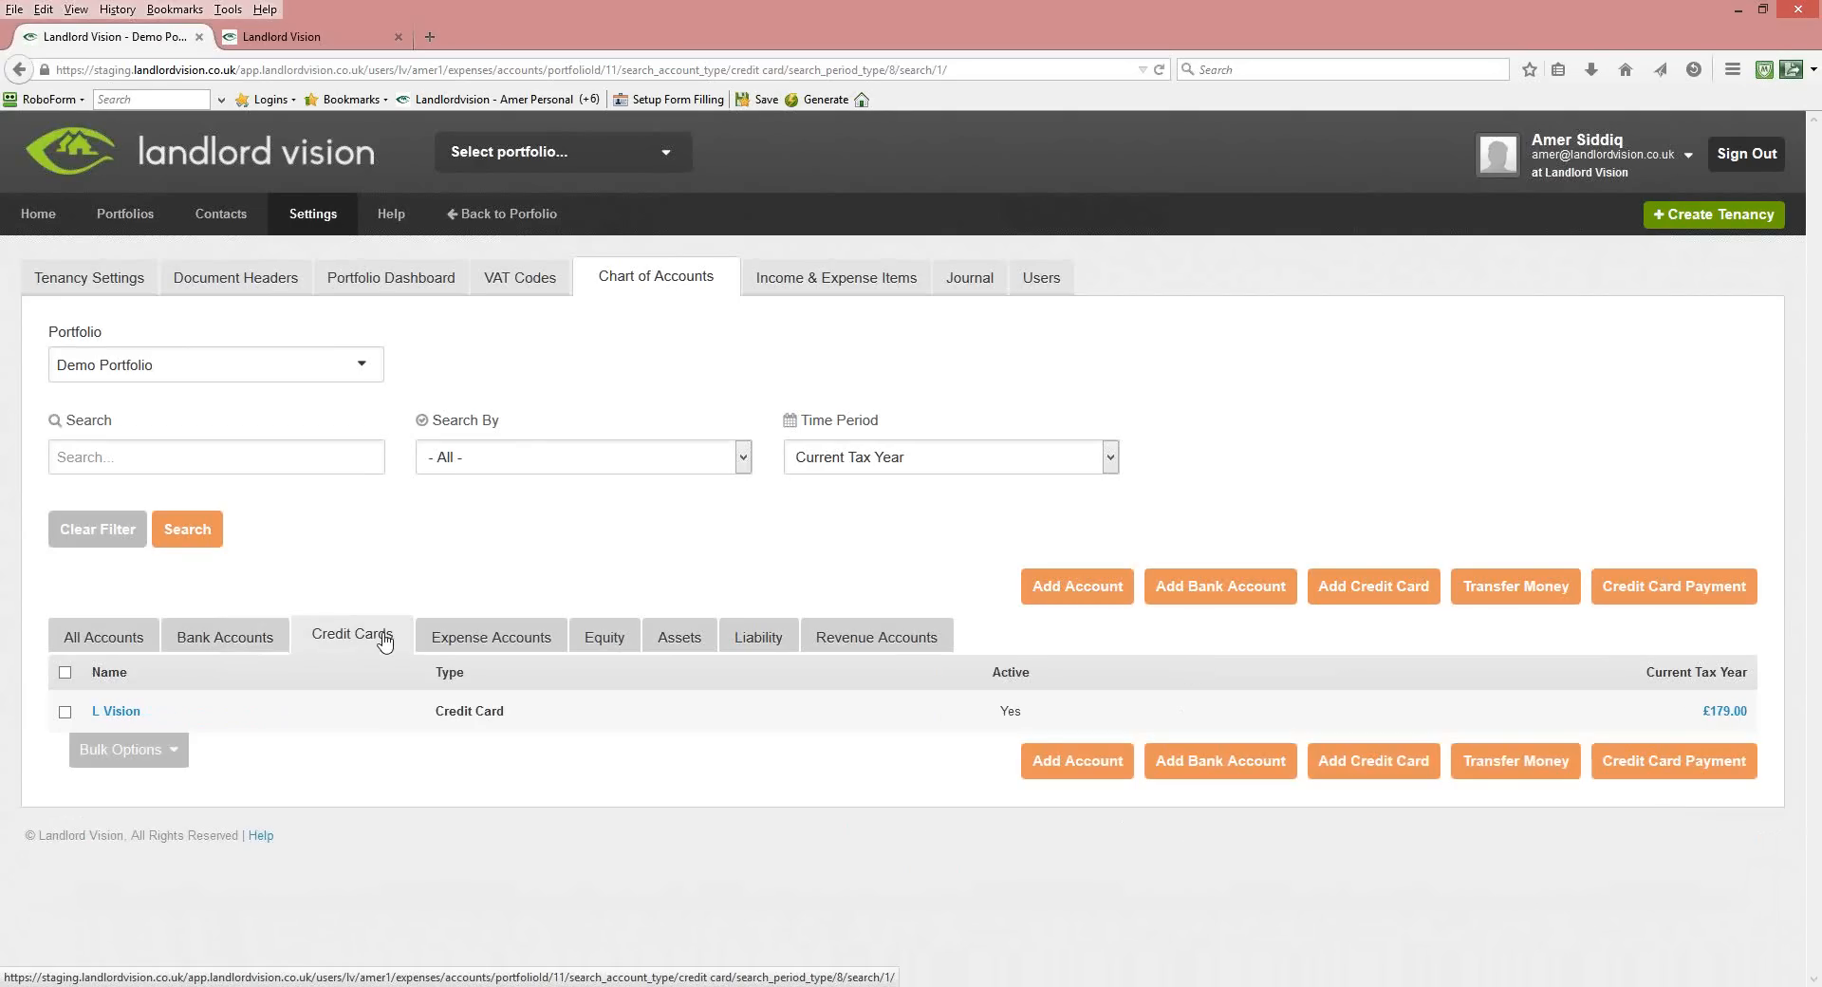
Examine the Demo Portfolio's list of income and expense items with their types and linked accounts.
click(784, 275)
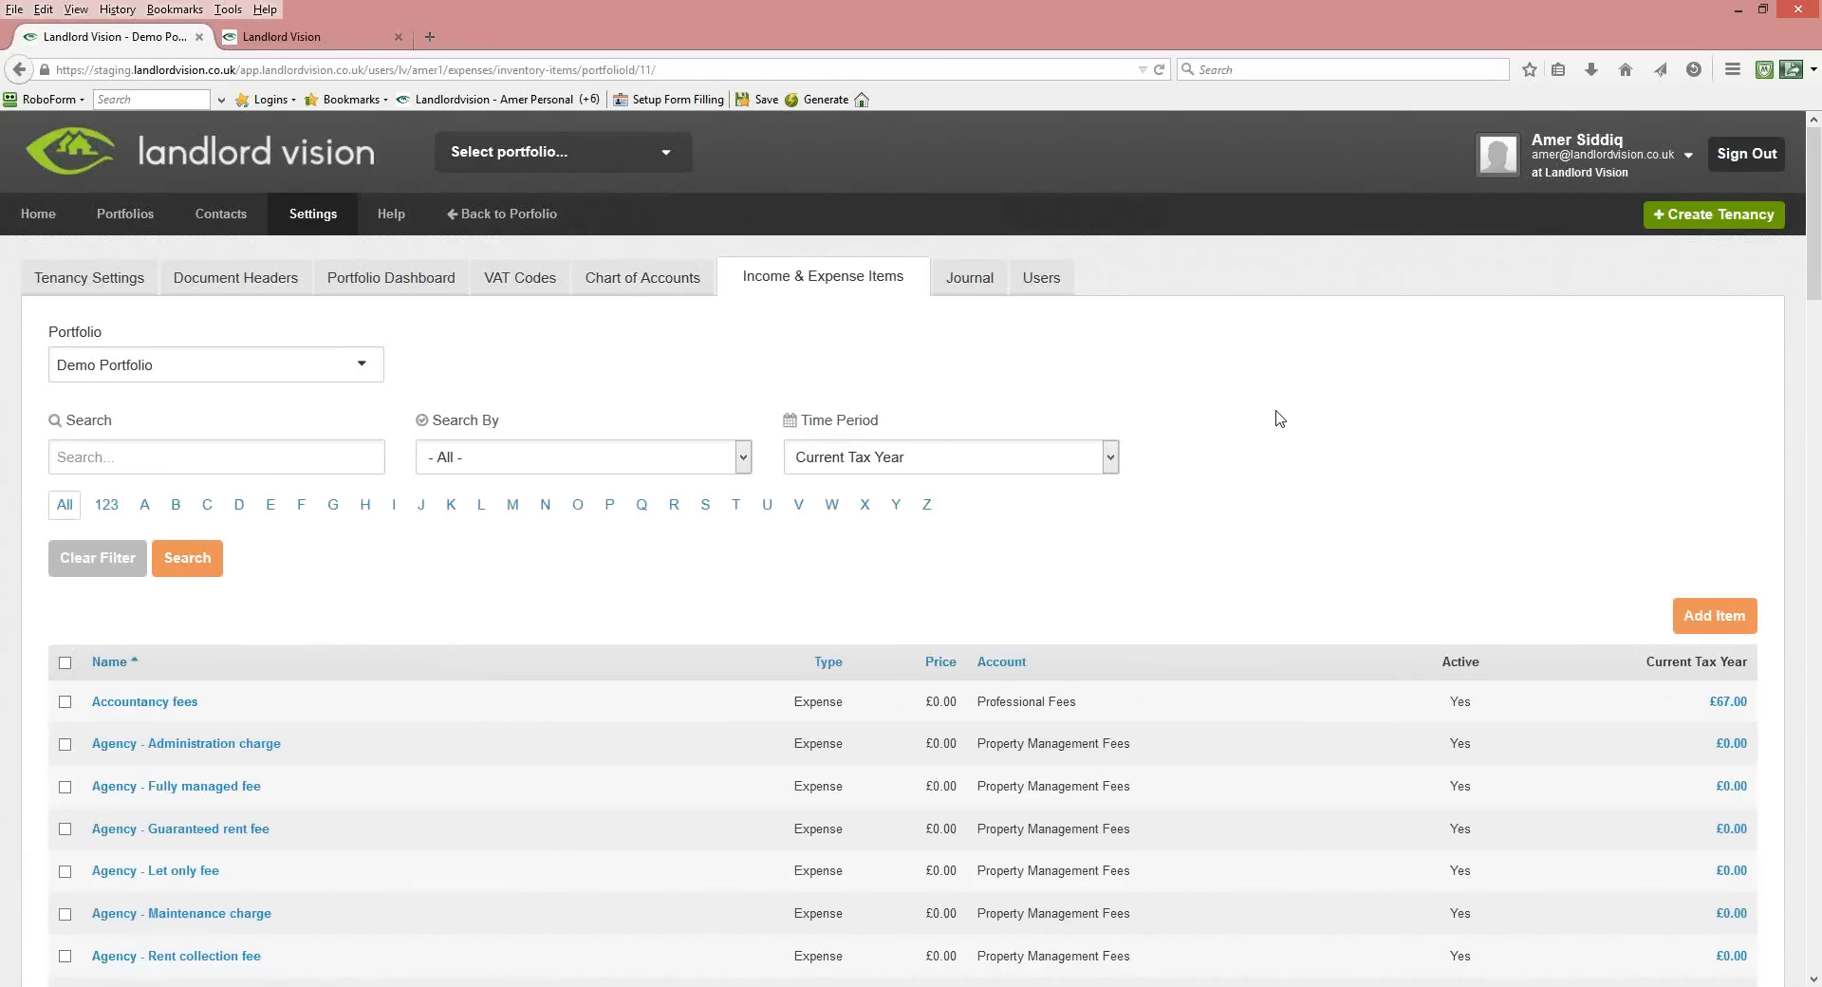
scroll(1279, 418, down, 5)
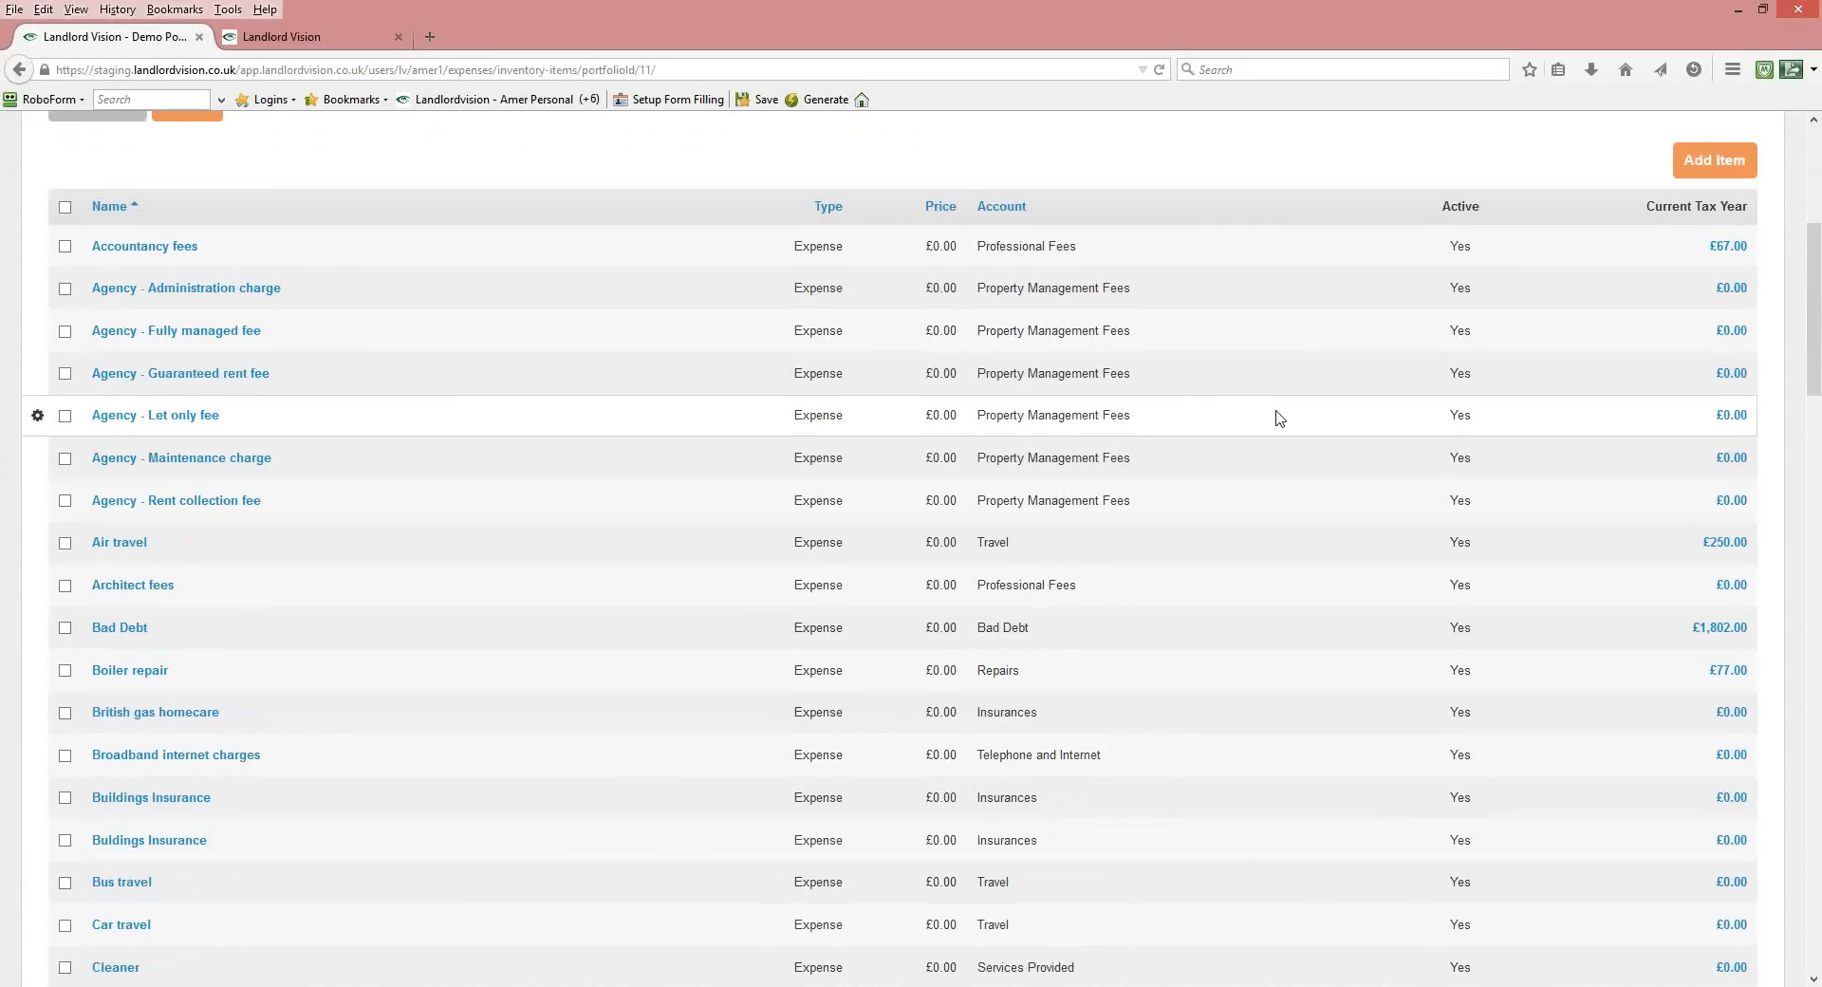
scroll(1279, 417, down, 6)
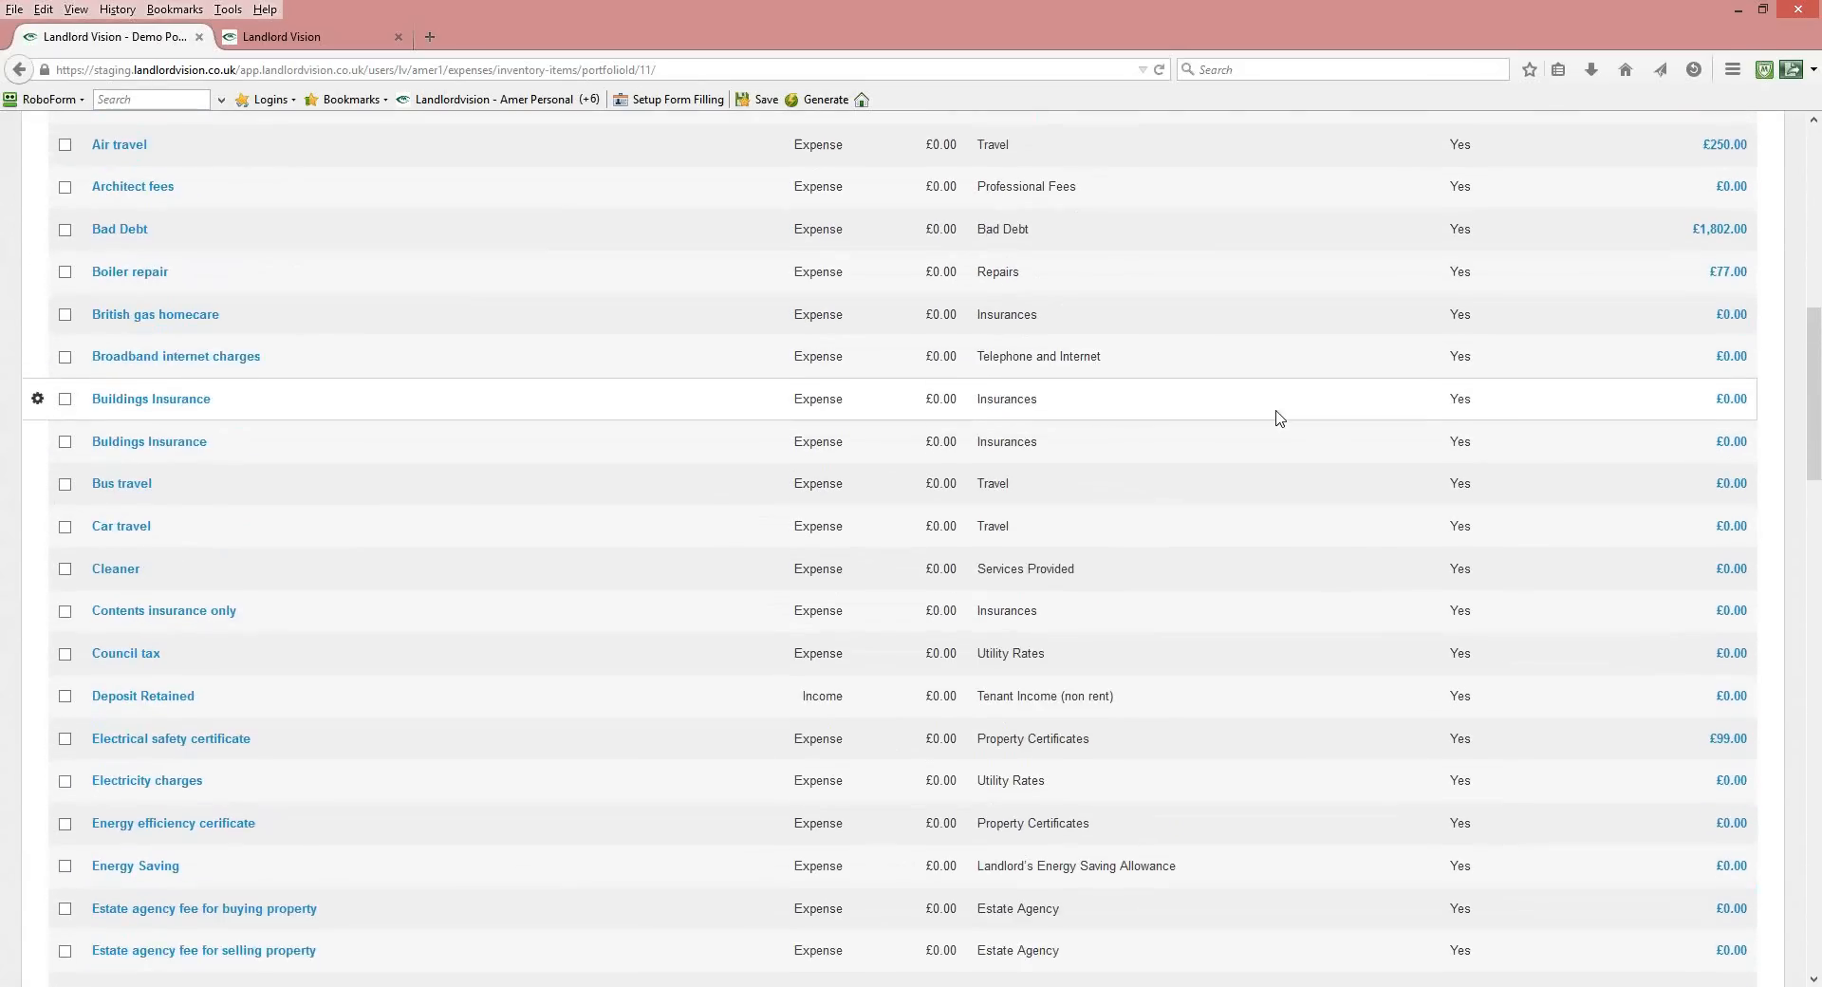
scroll(1279, 418, down, 5)
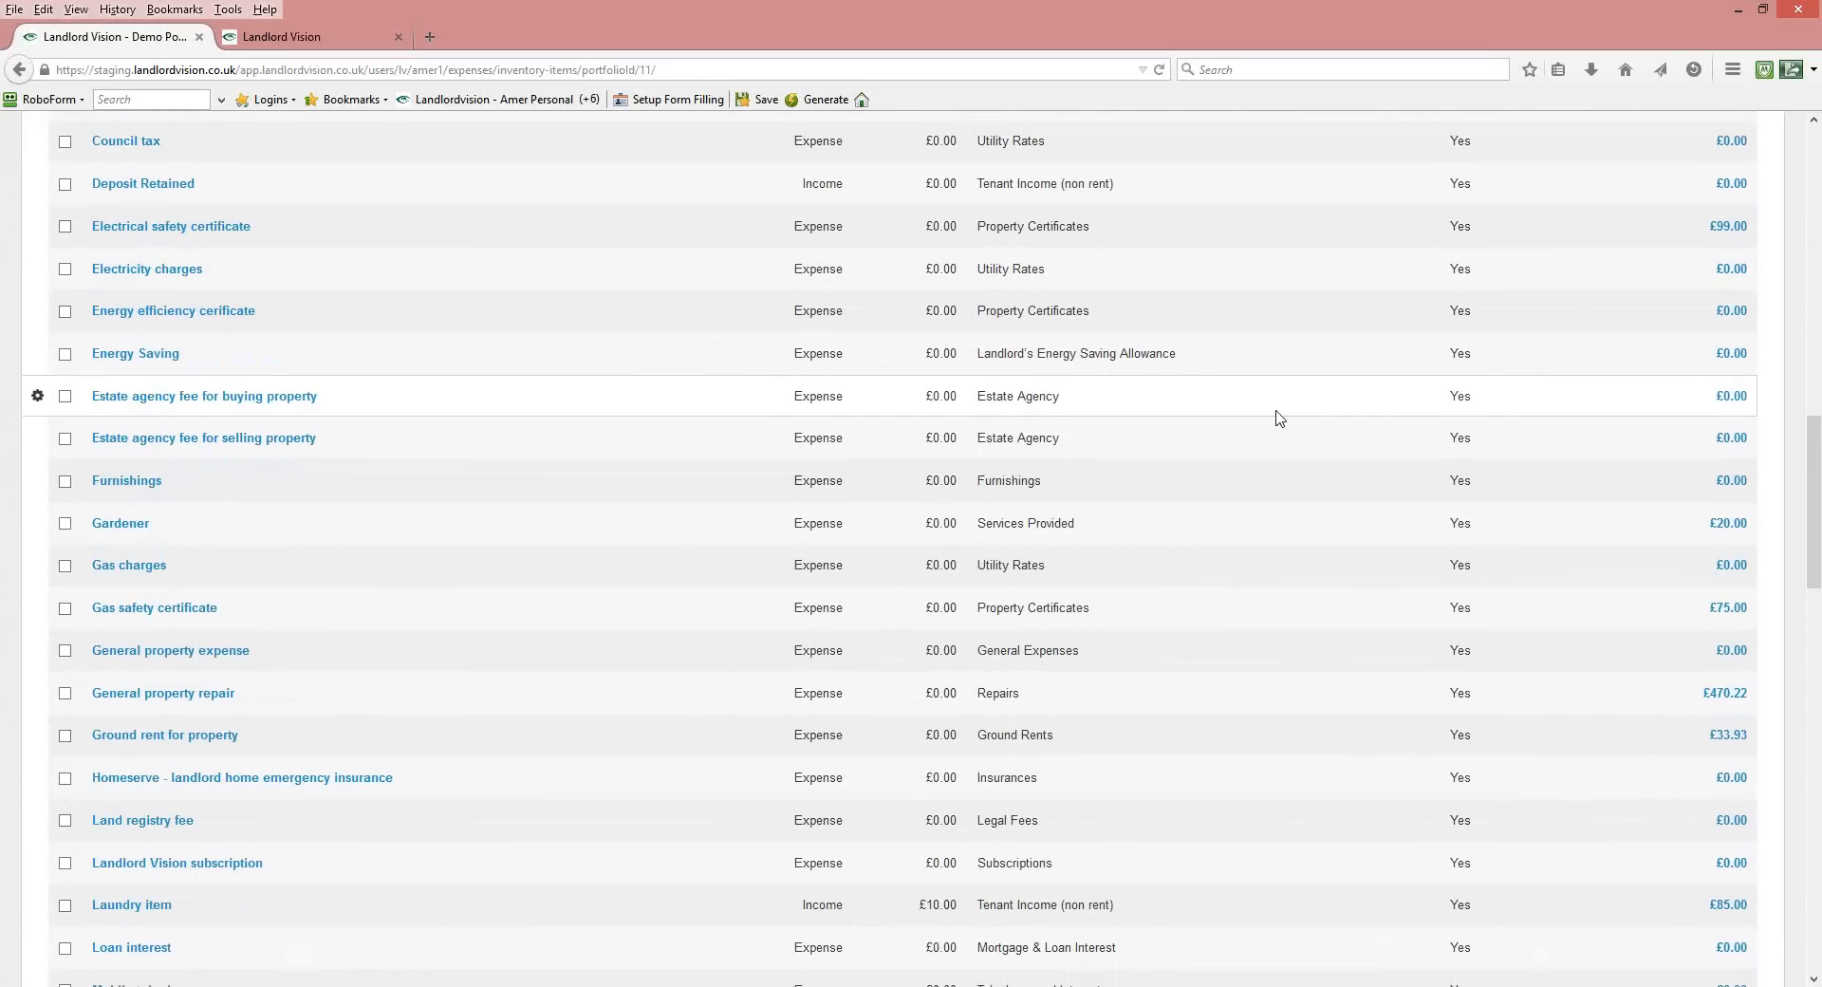
scroll(1280, 418, down, 1)
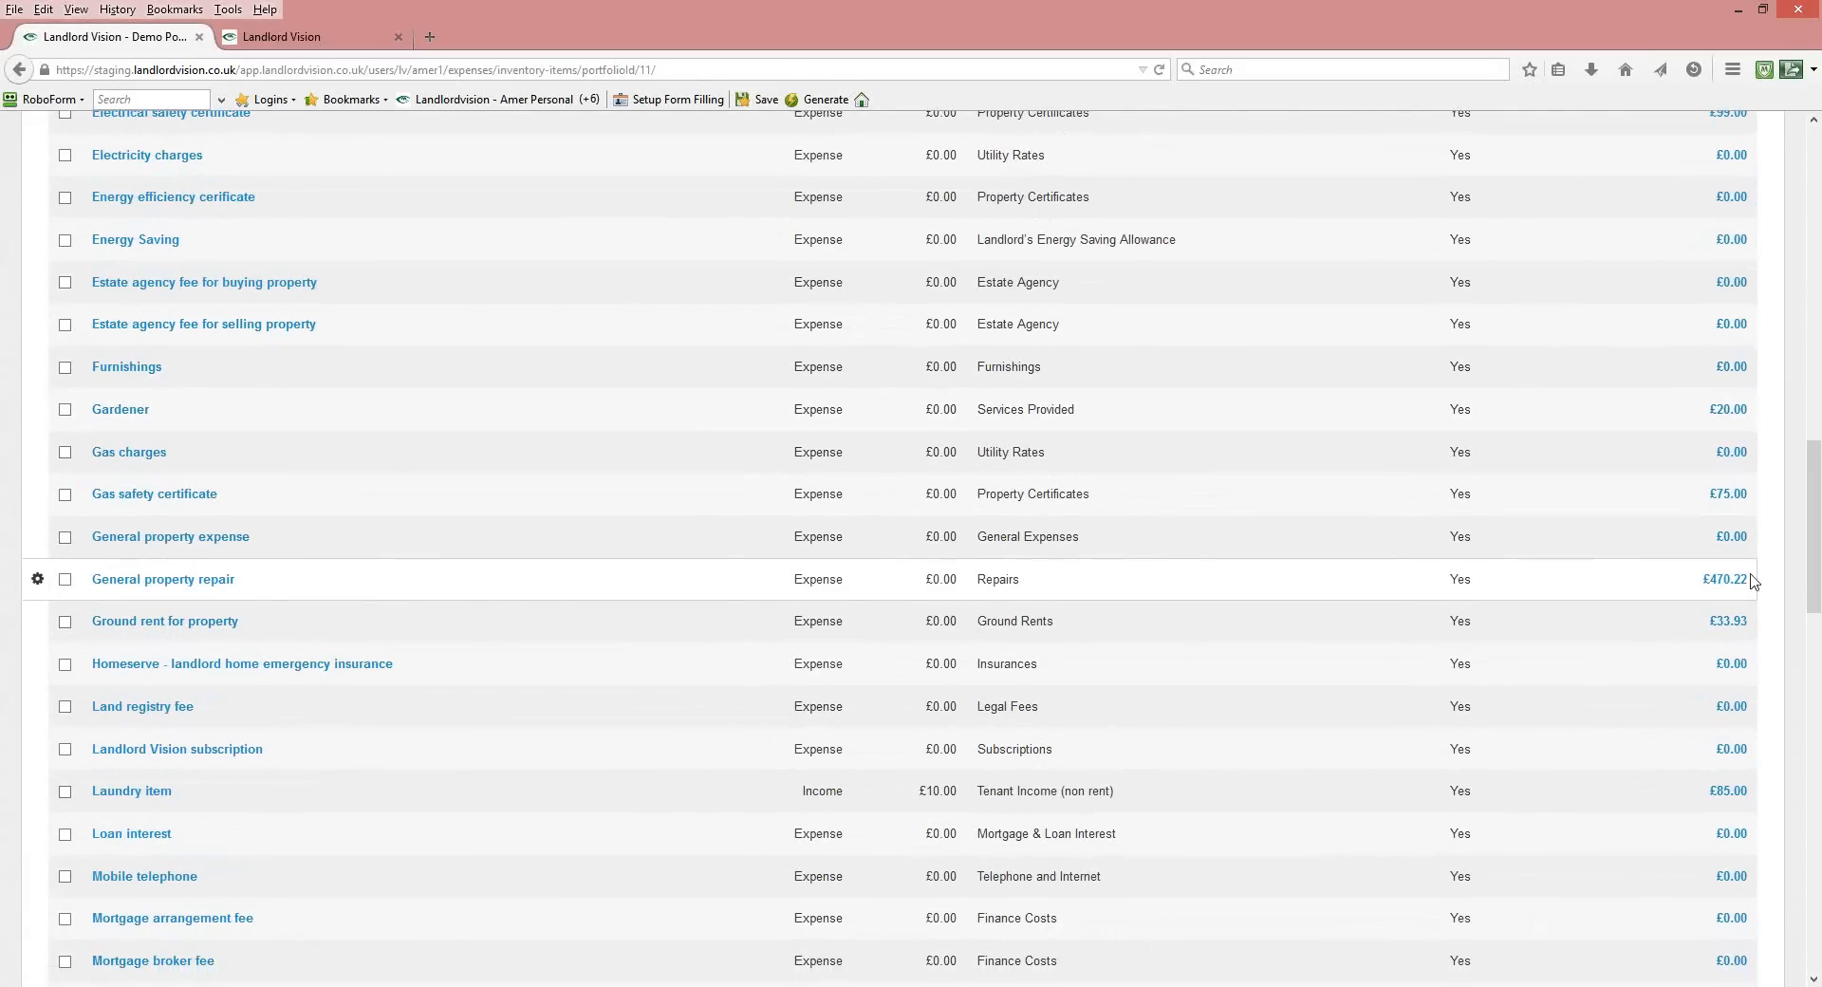
drag(1820, 575, 1811, 169)
Show the account's users and examine the access permissions of the limited-access user, leaving the permission editing without saving.
click(1044, 278)
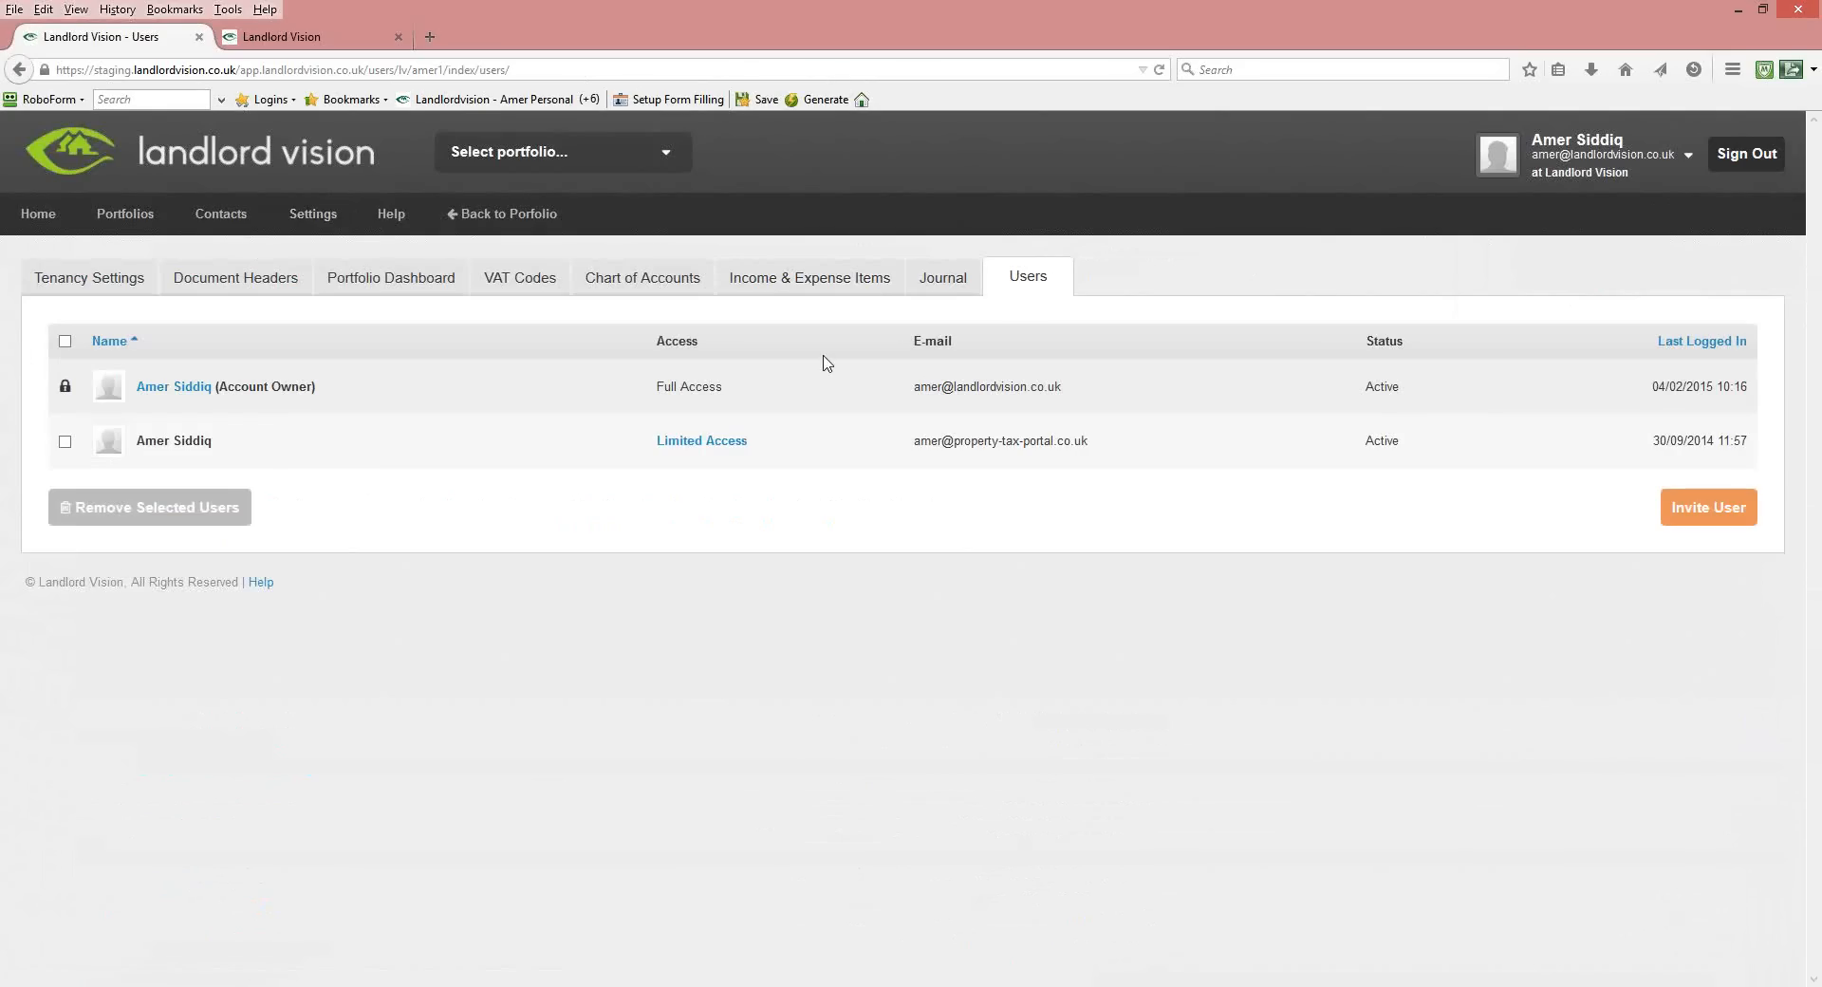
click(37, 439)
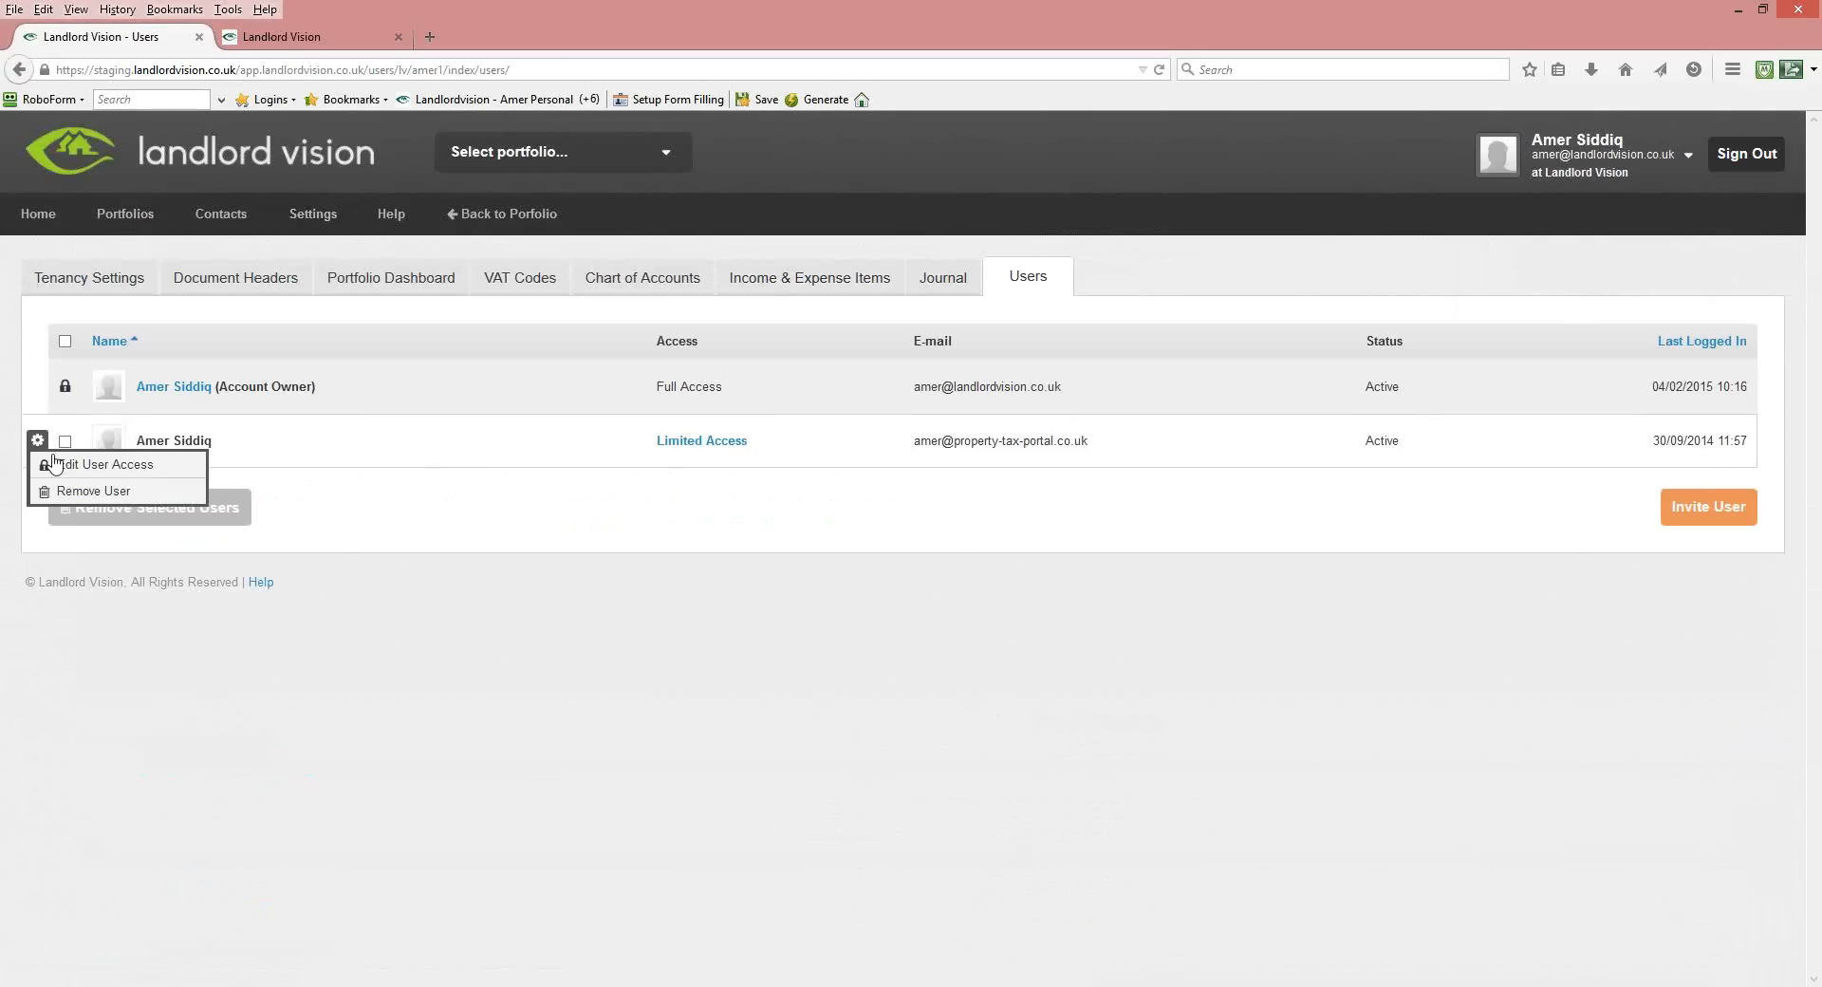
click(84, 465)
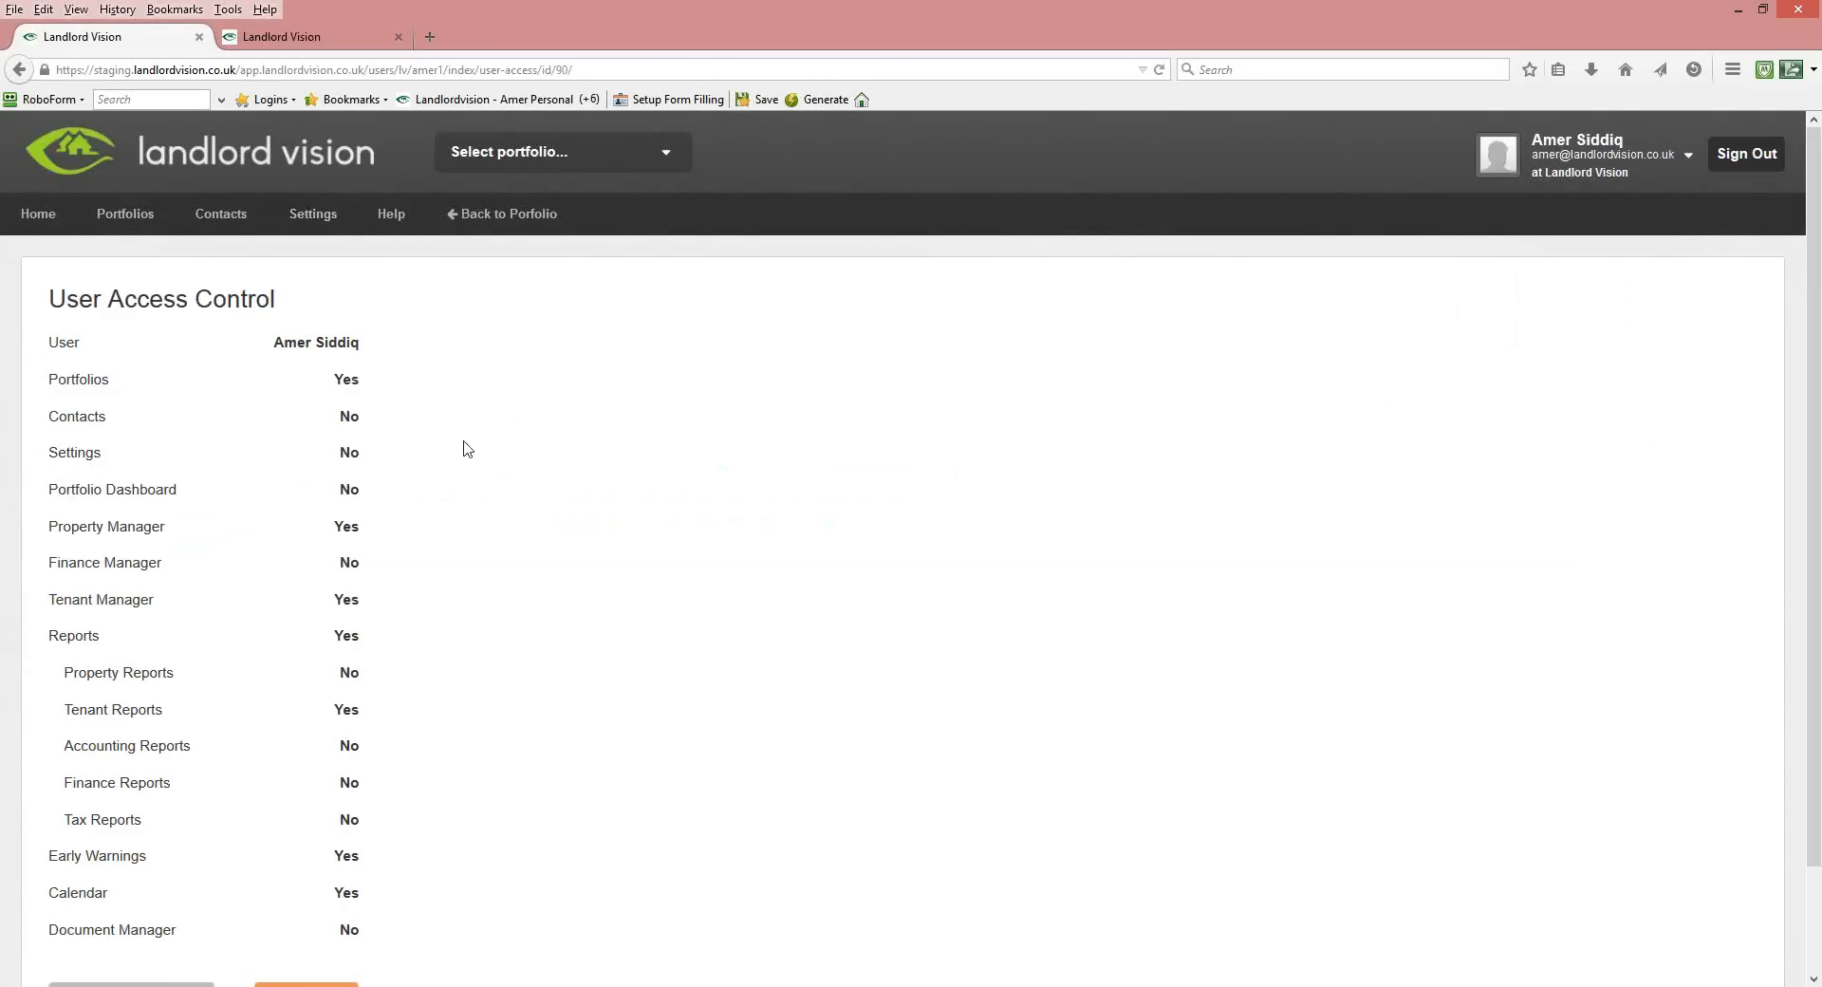
scroll(1812, 532, down, 2)
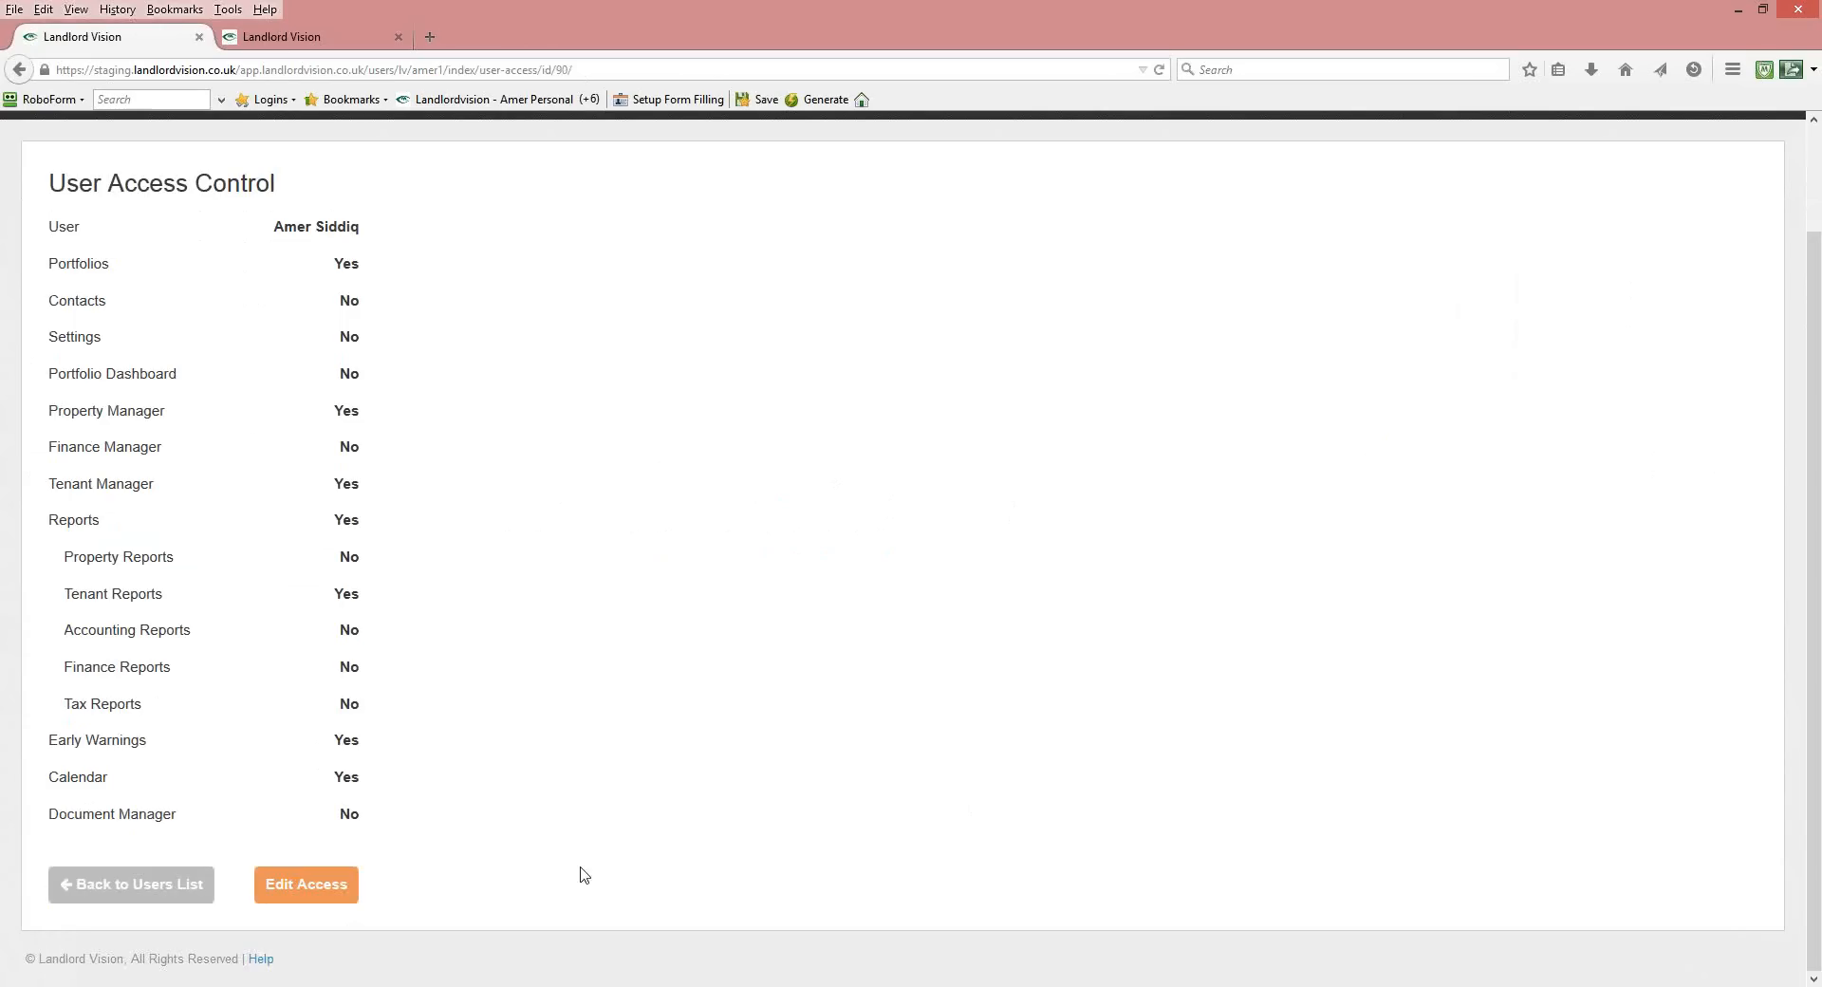
click(324, 885)
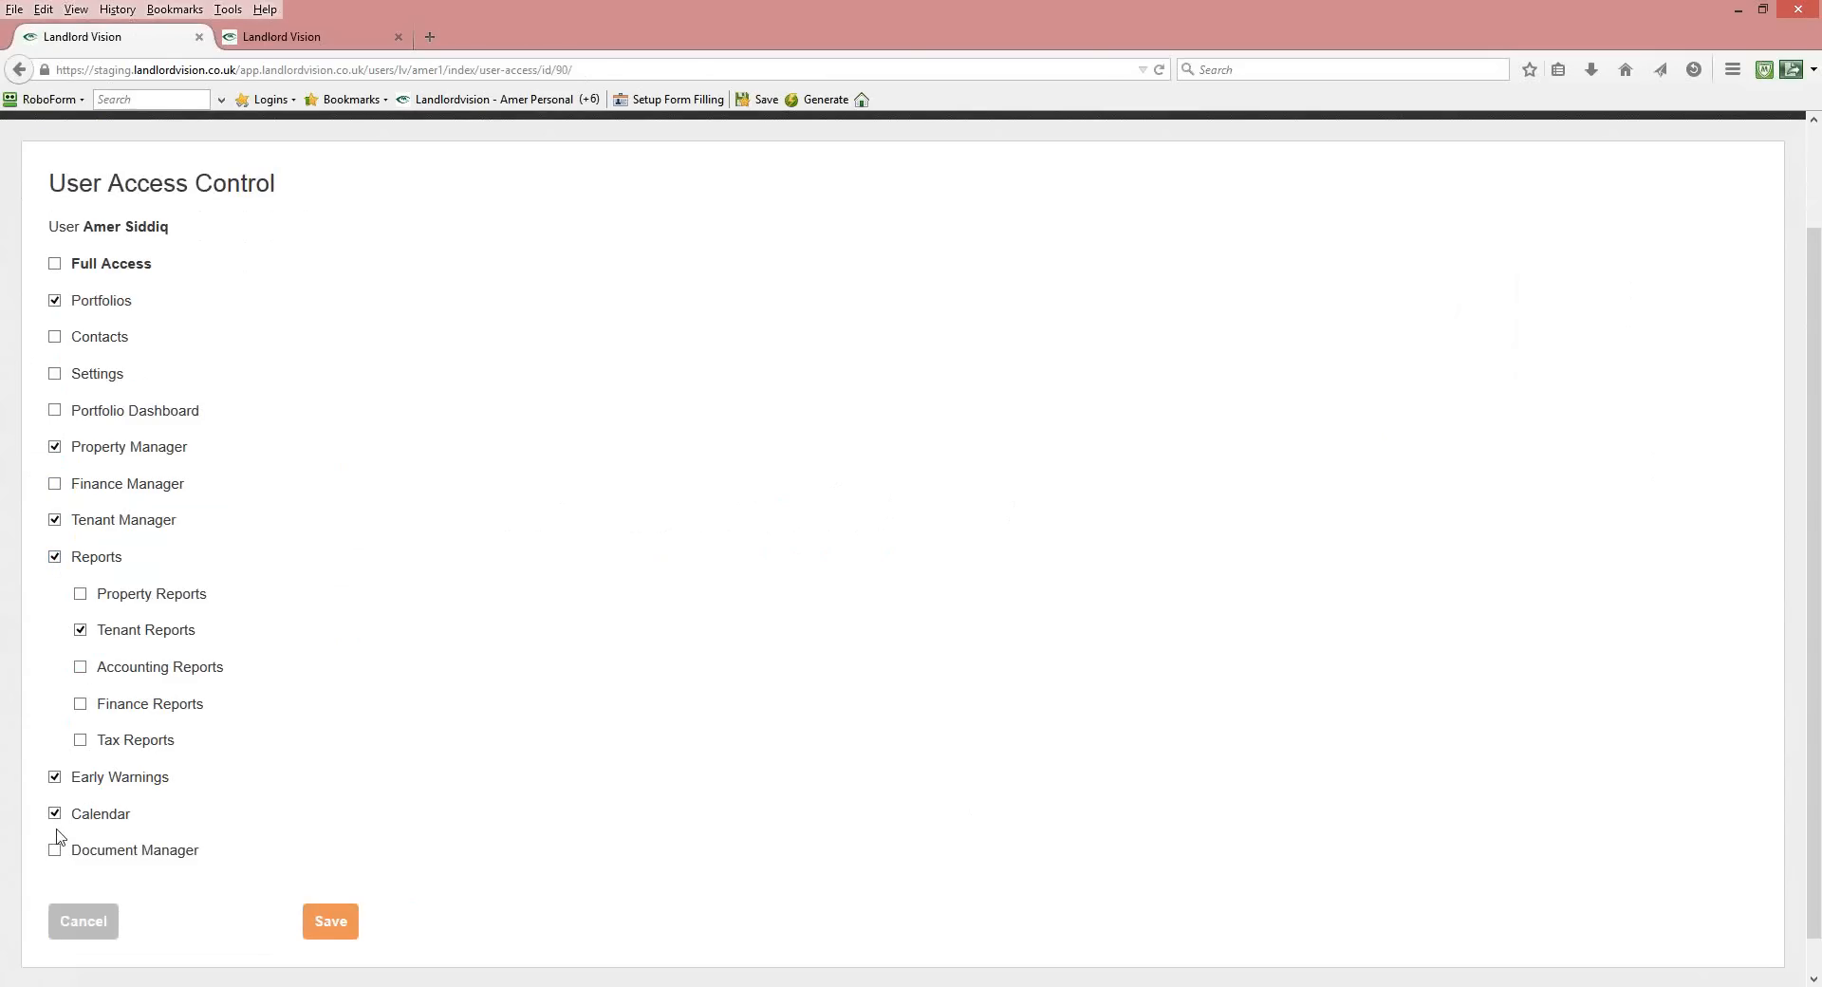
click(83, 925)
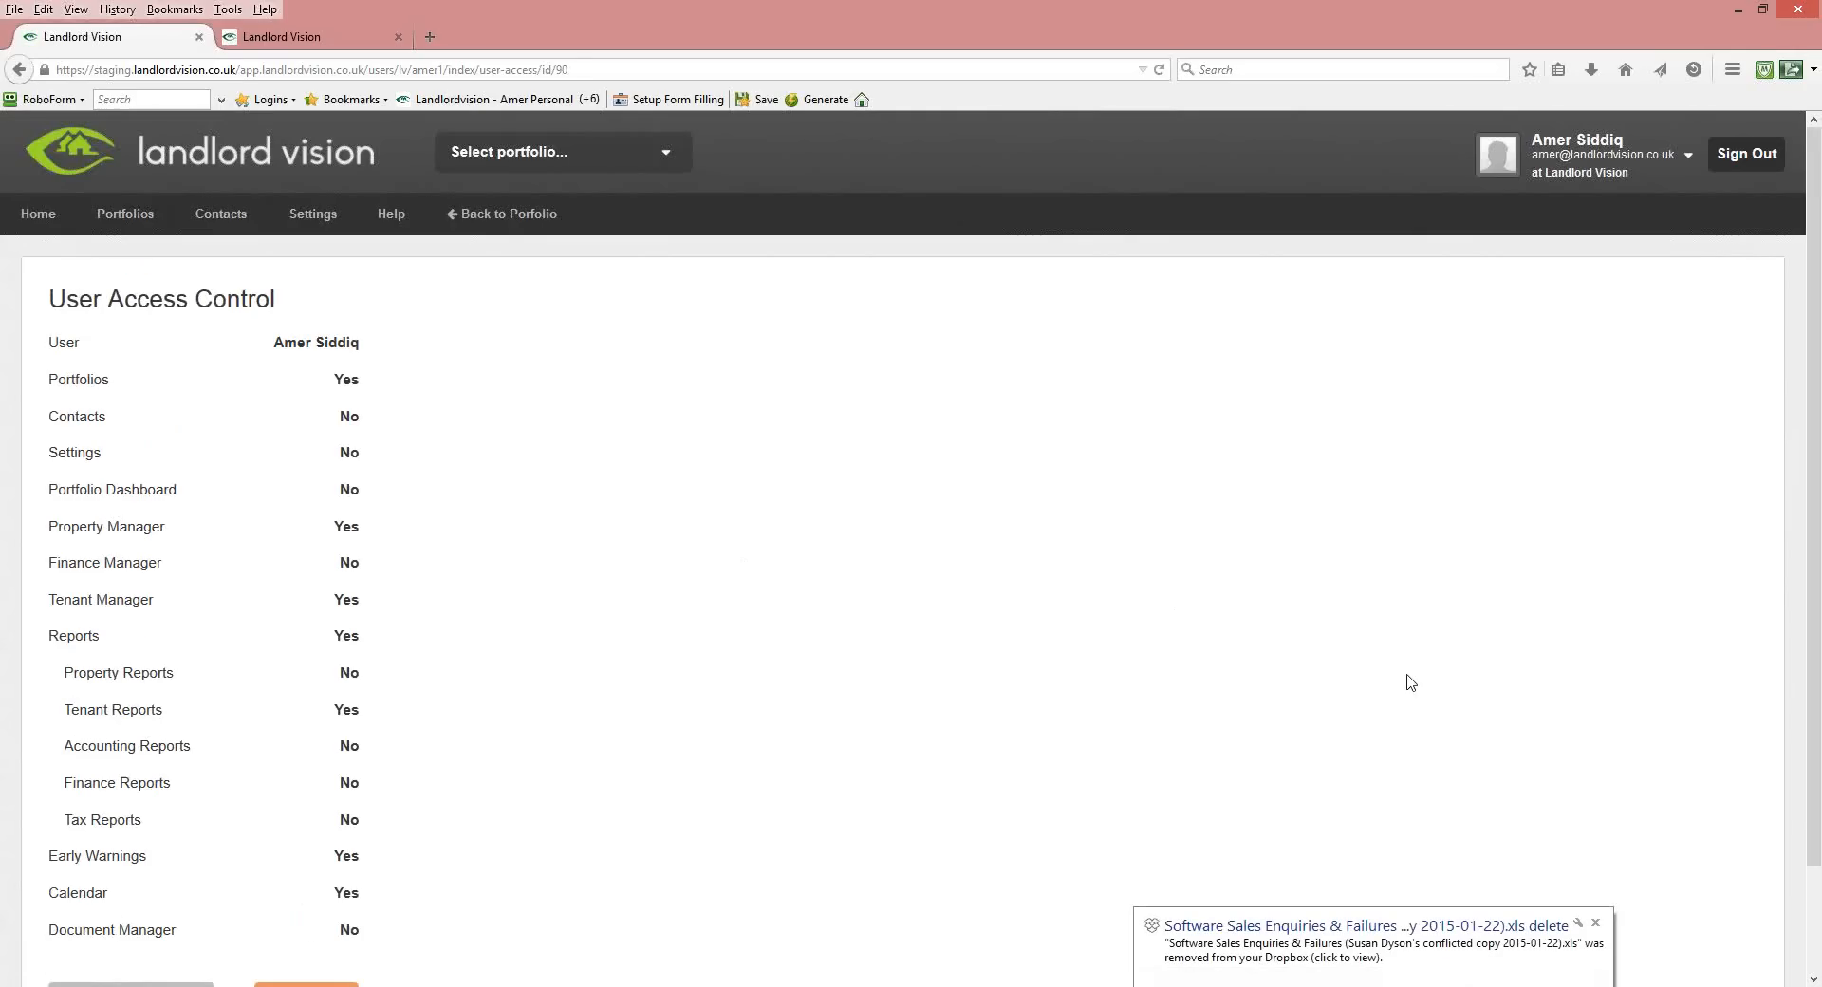
click(1596, 923)
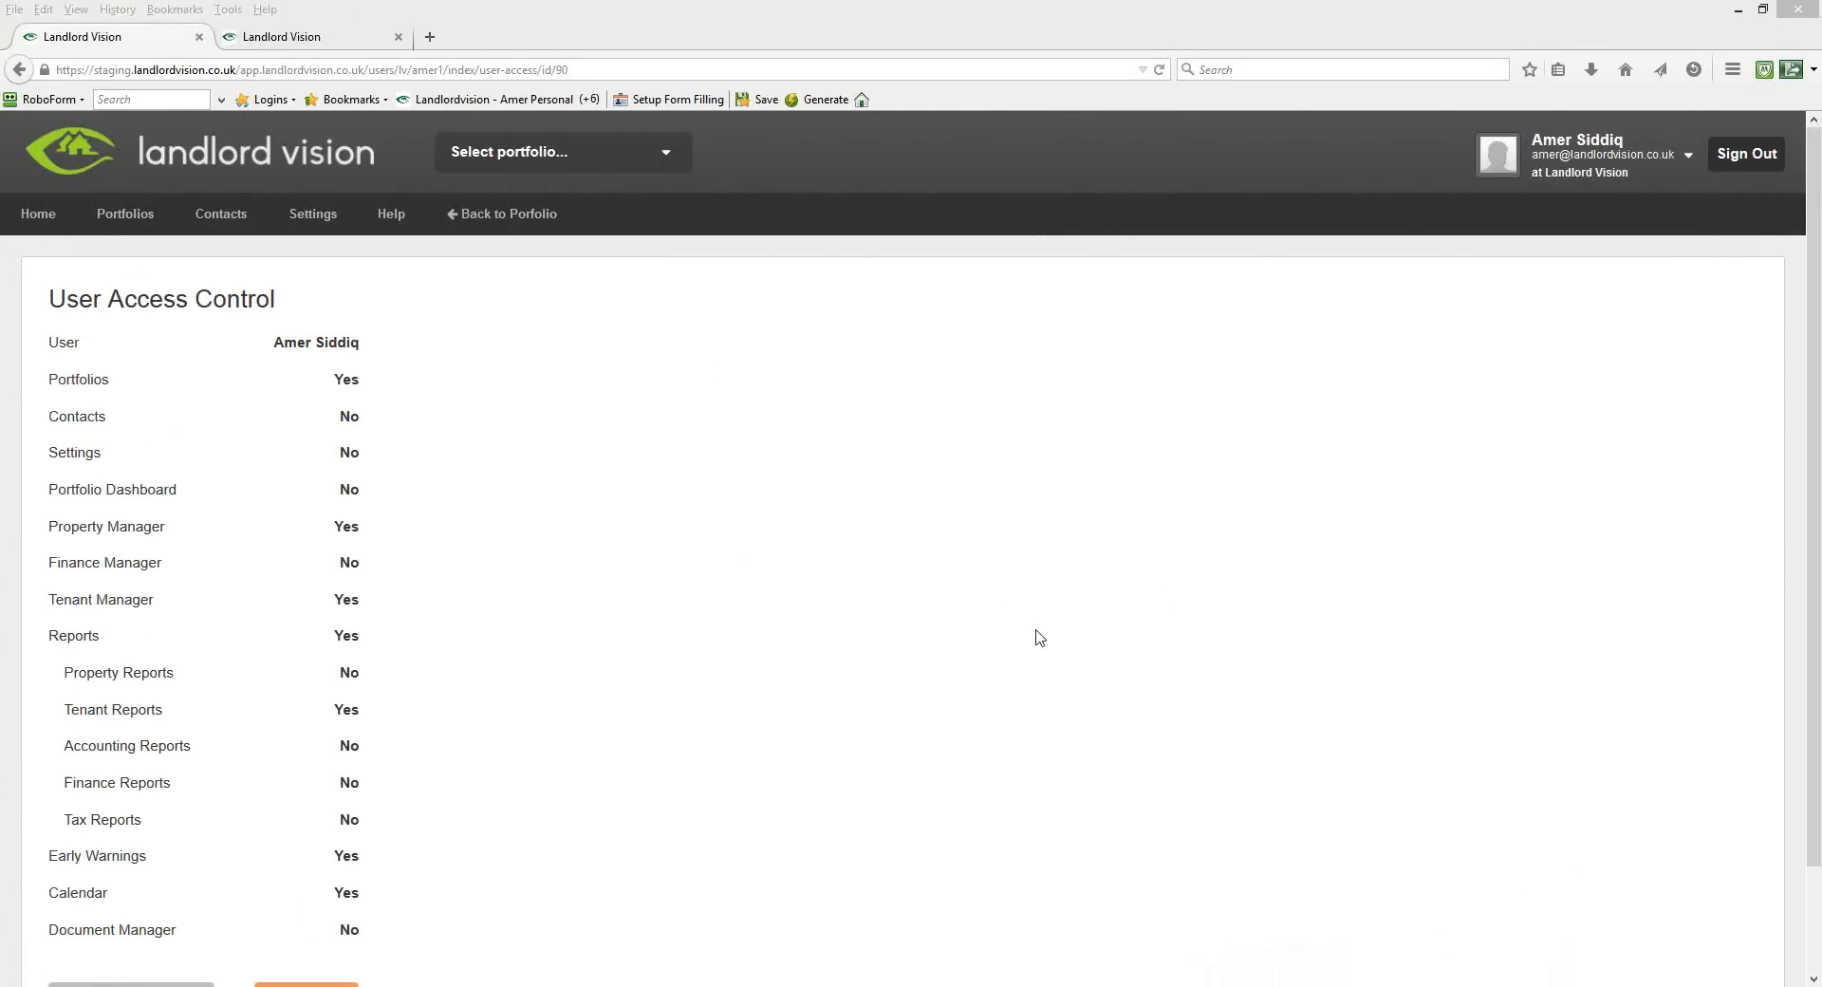
Return to the Demo Portfolio's dashboard and examine the property and room occupancy charts.
click(491, 218)
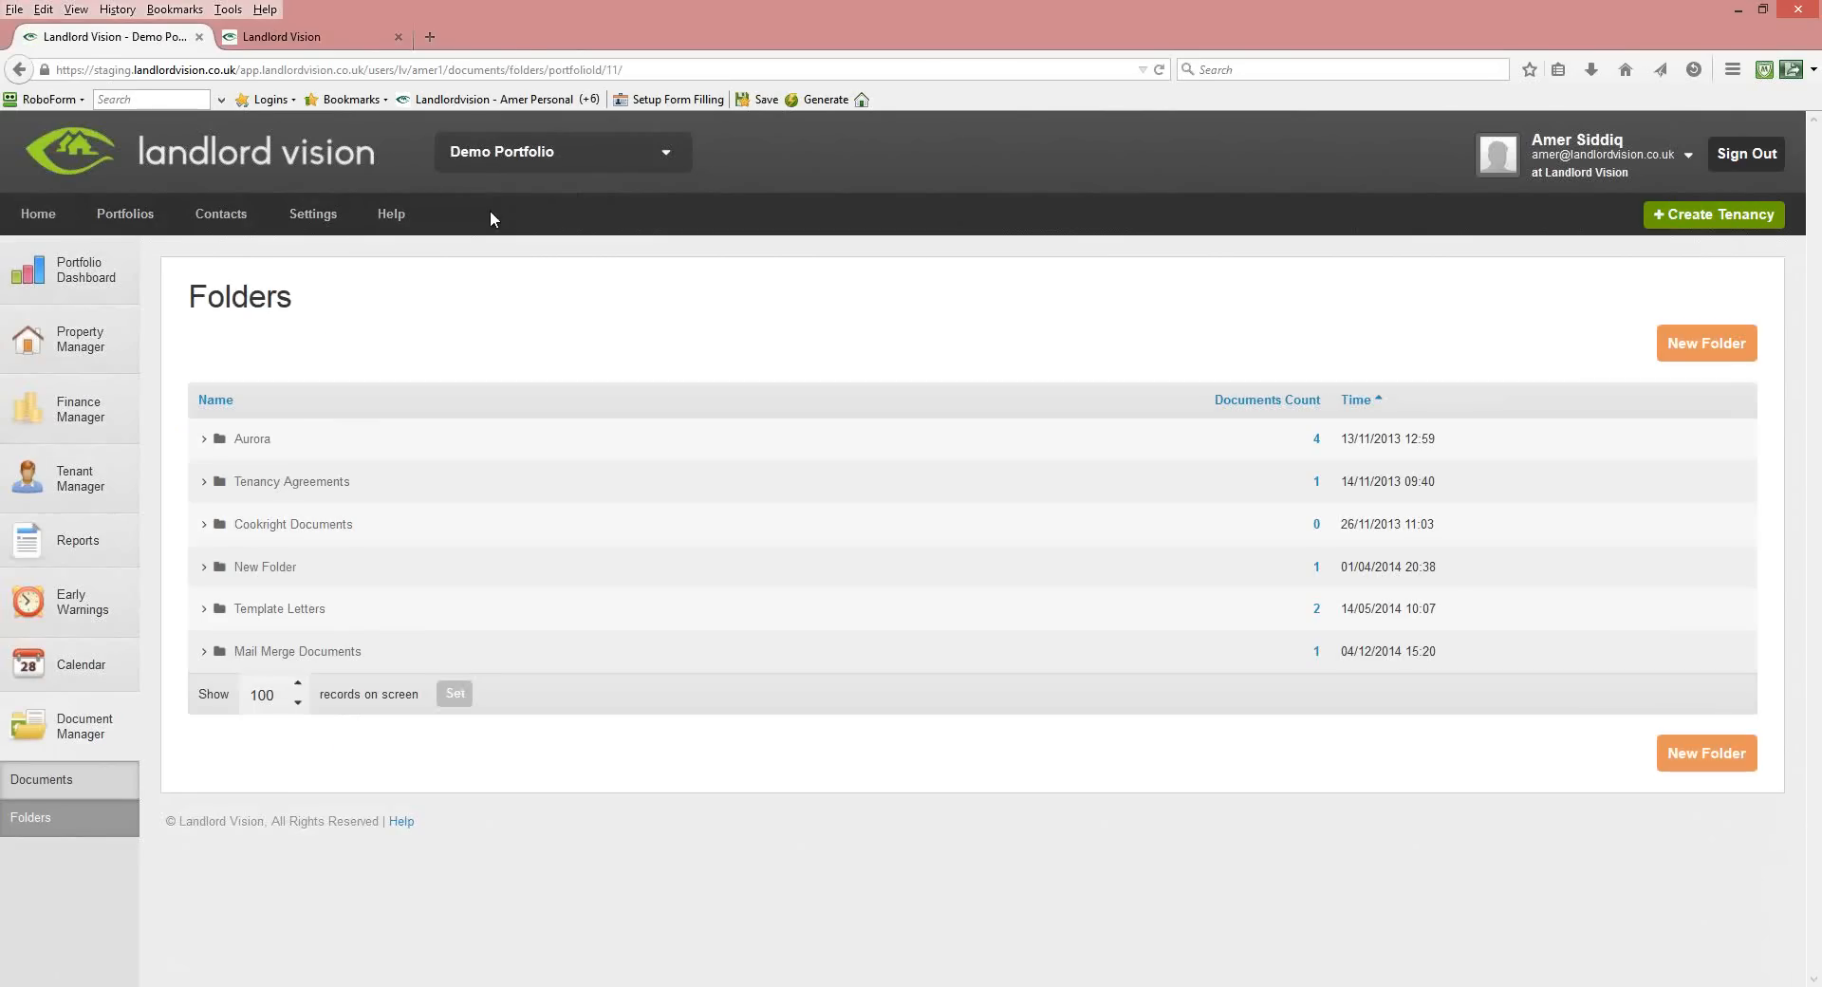
click(95, 318)
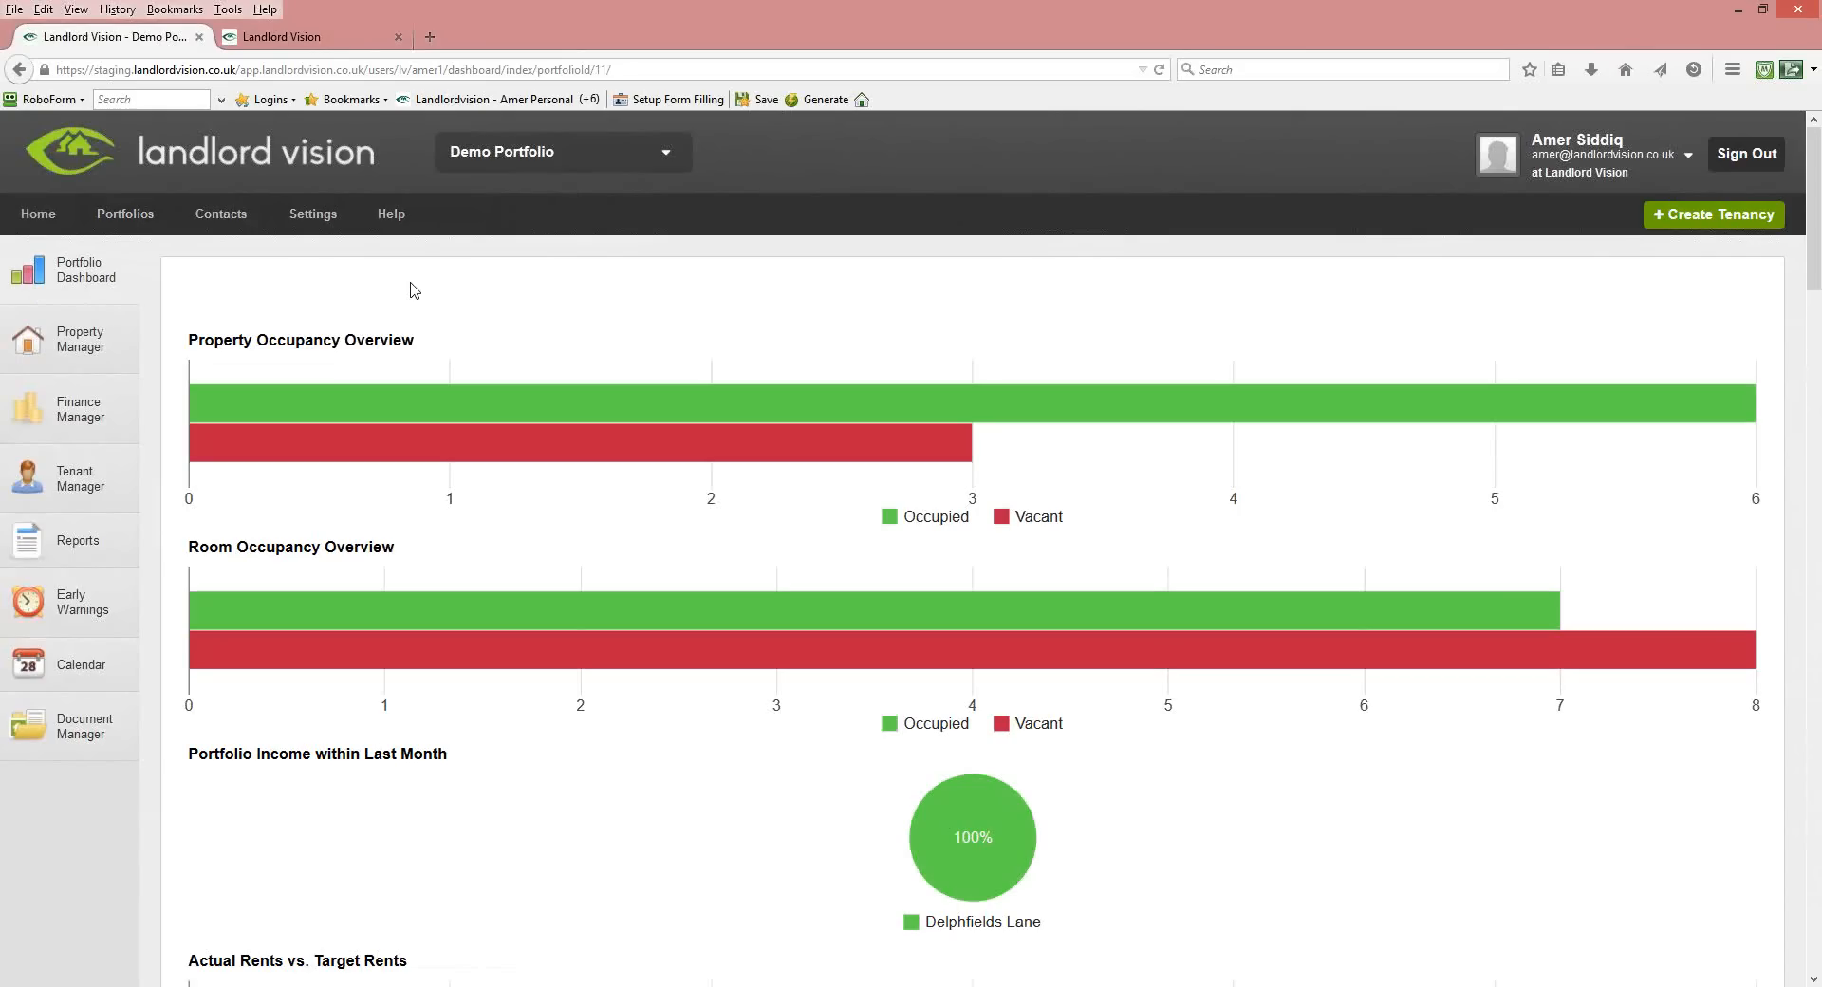
scroll(415, 289, down, 1)
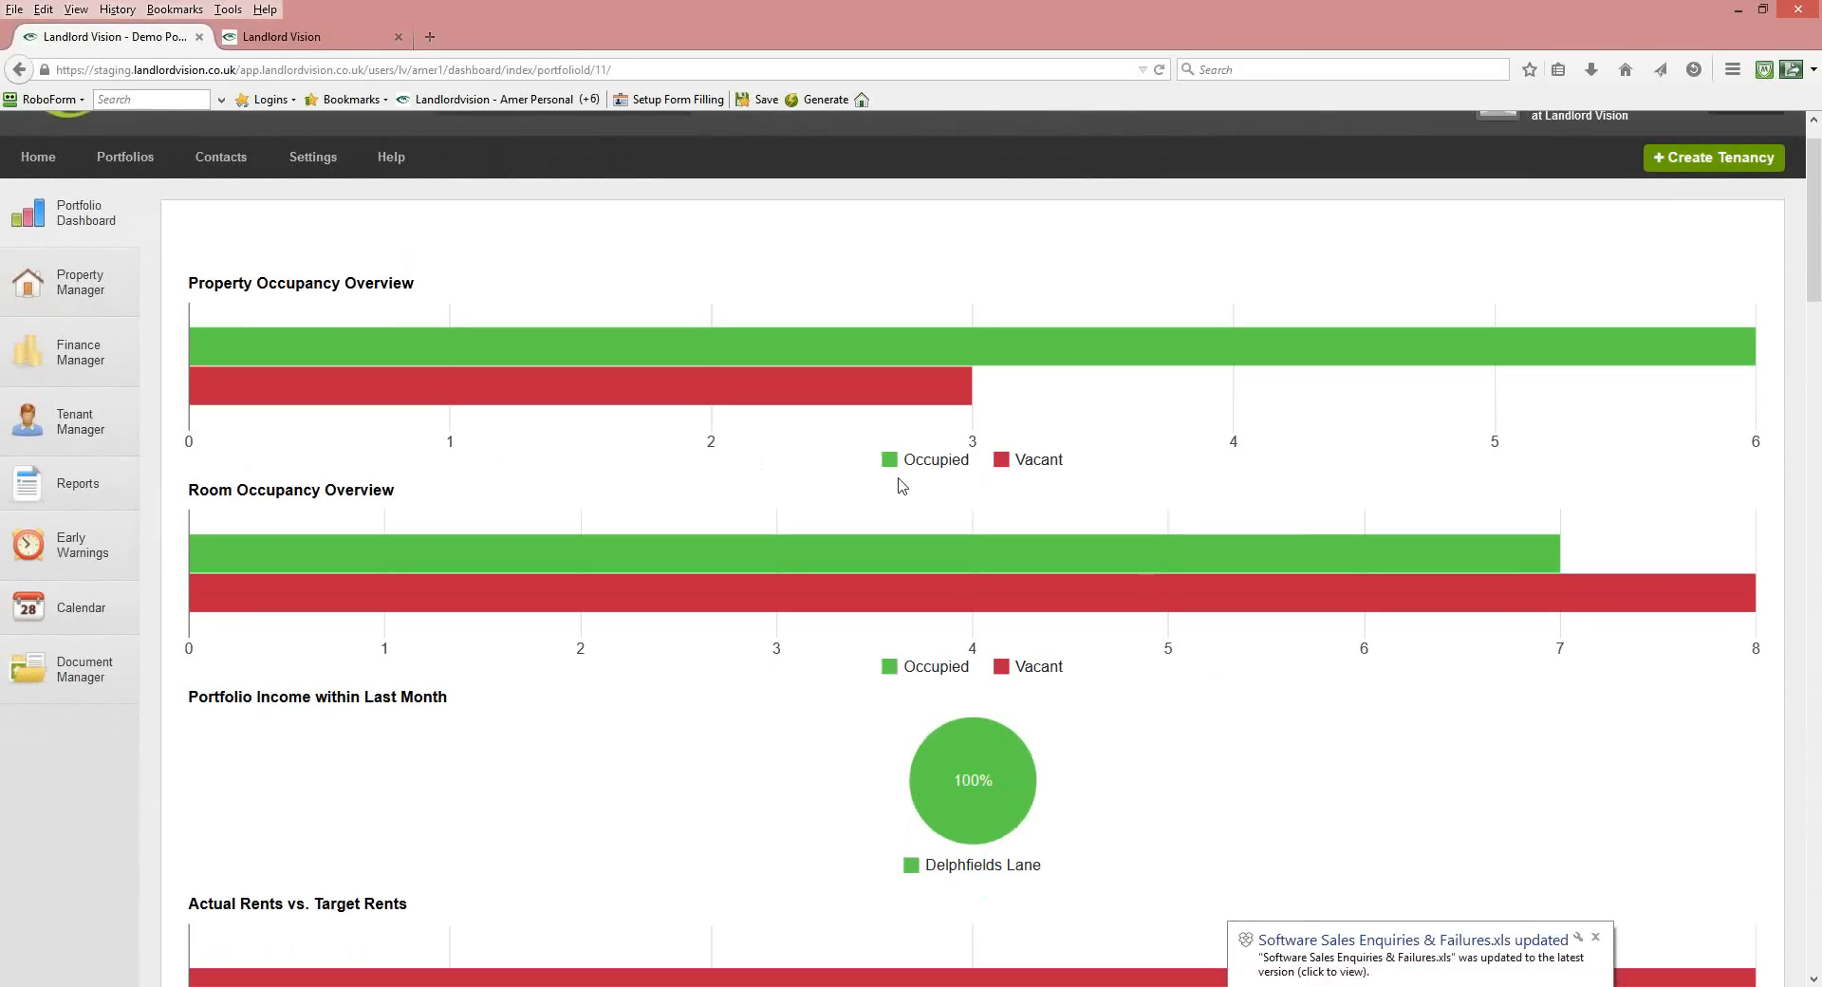
click(1595, 936)
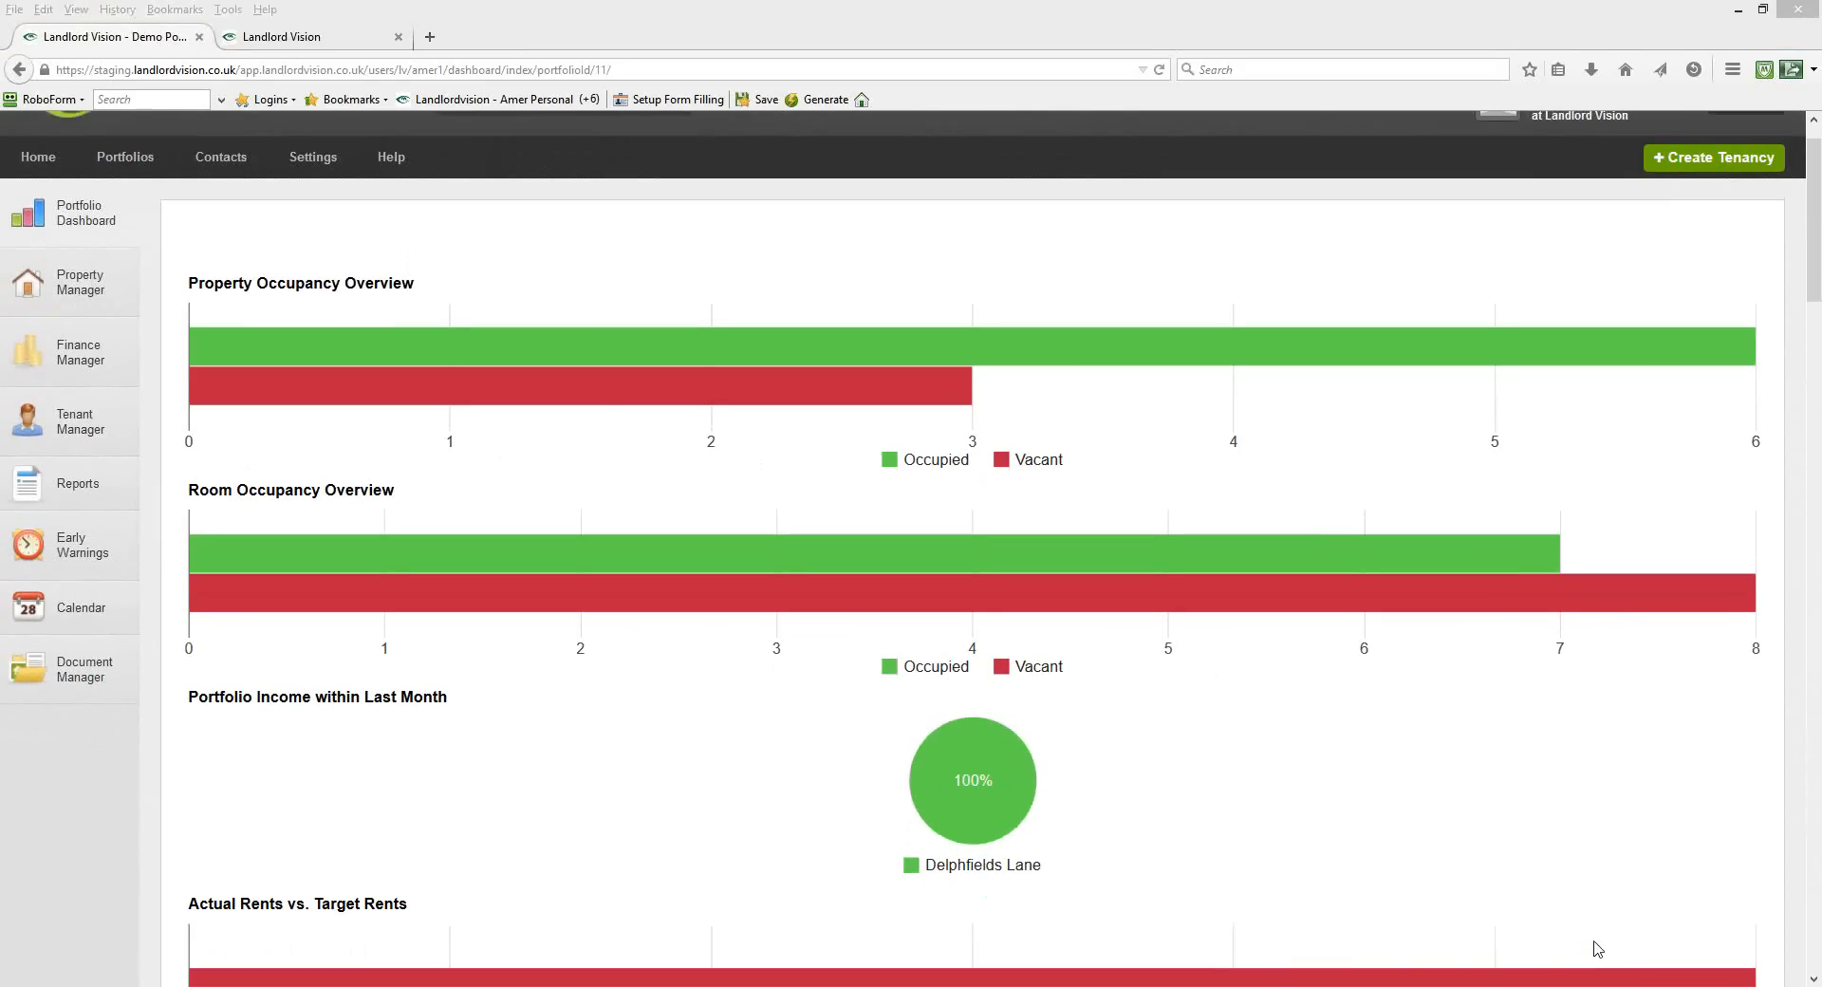
mouse_move(311, 338)
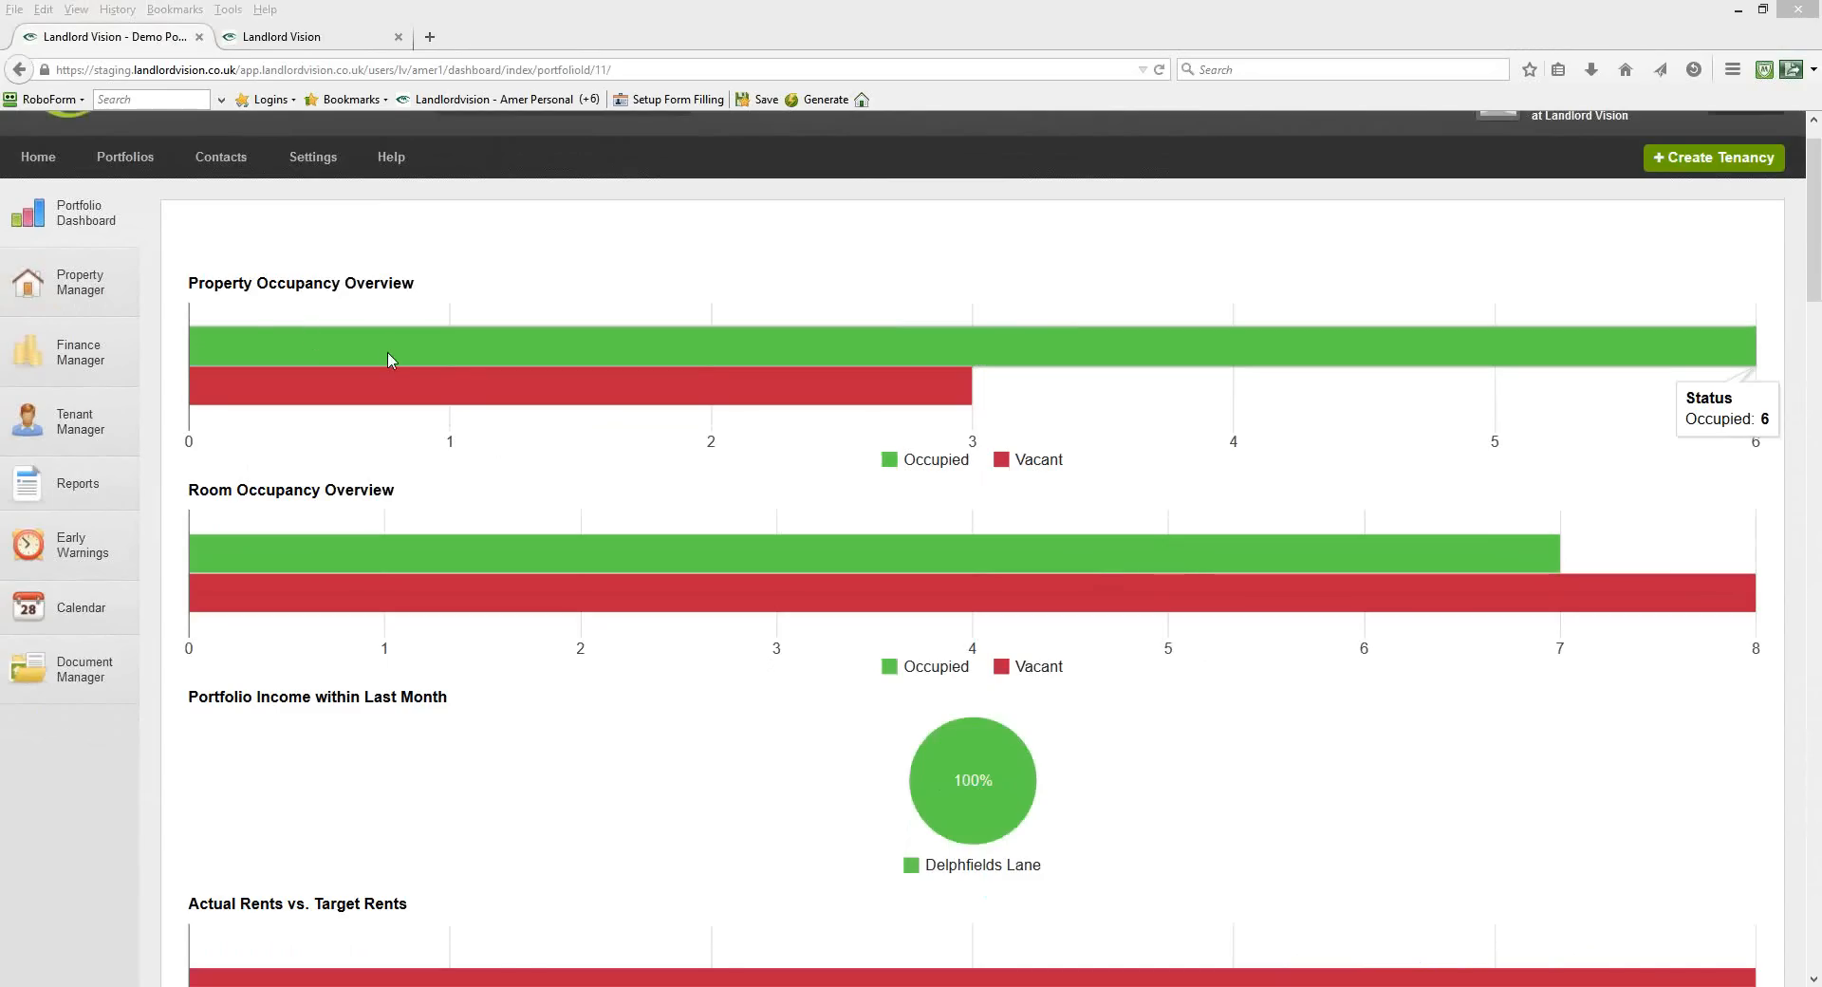
mouse_move(388, 391)
mouse_move(306, 568)
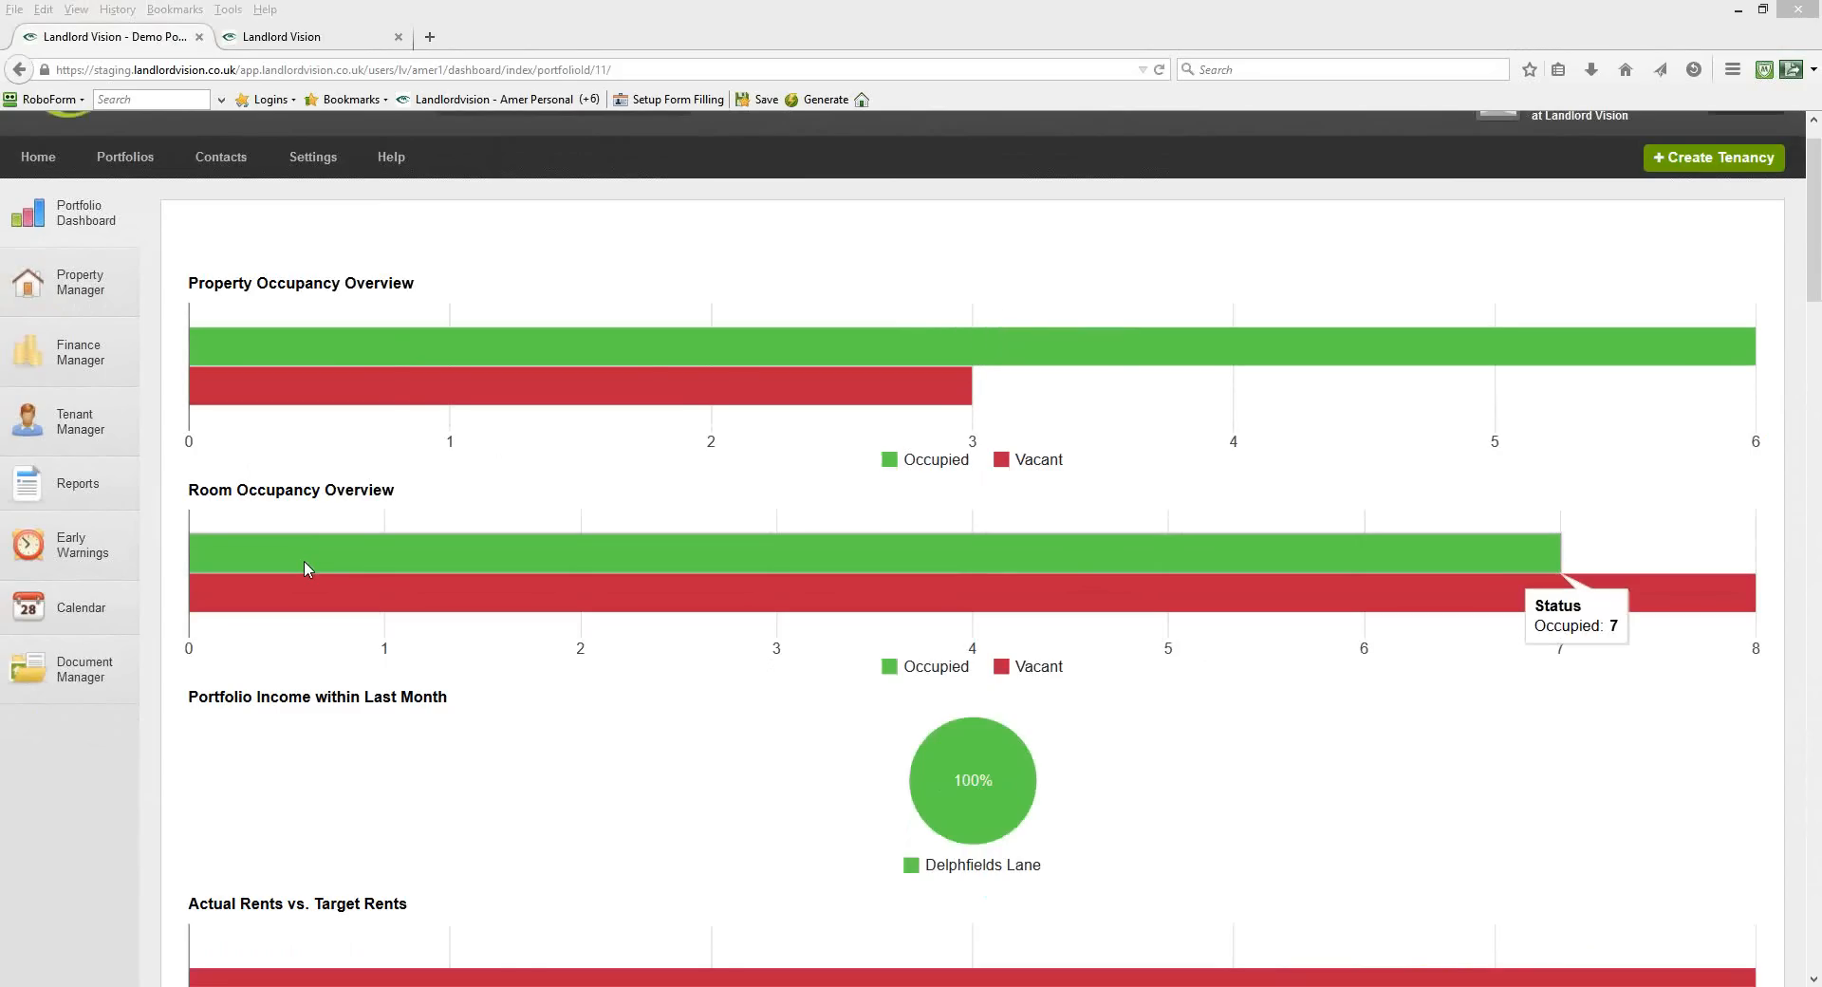
click(305, 568)
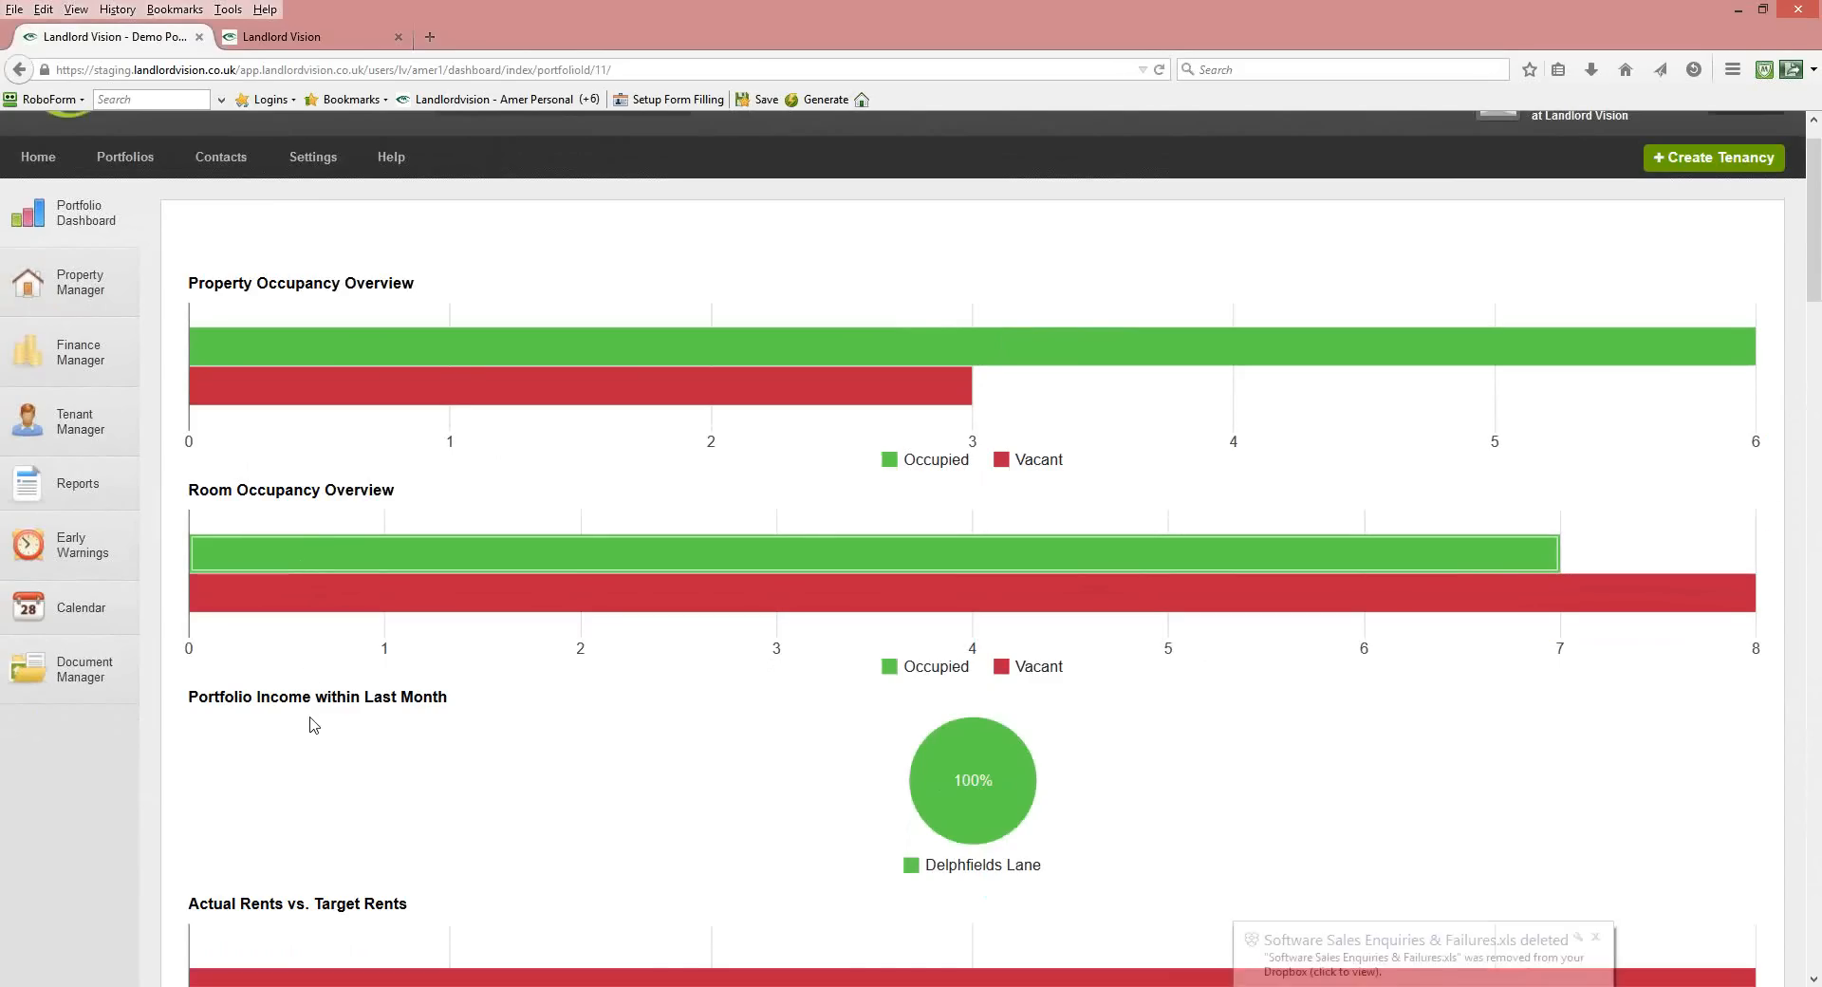
Examine the dashboard's outstanding tasks, overdue rents, property expenses and mortgages, and upcoming payments.
scroll(313, 725, down, 4)
scroll(314, 725, down, 6)
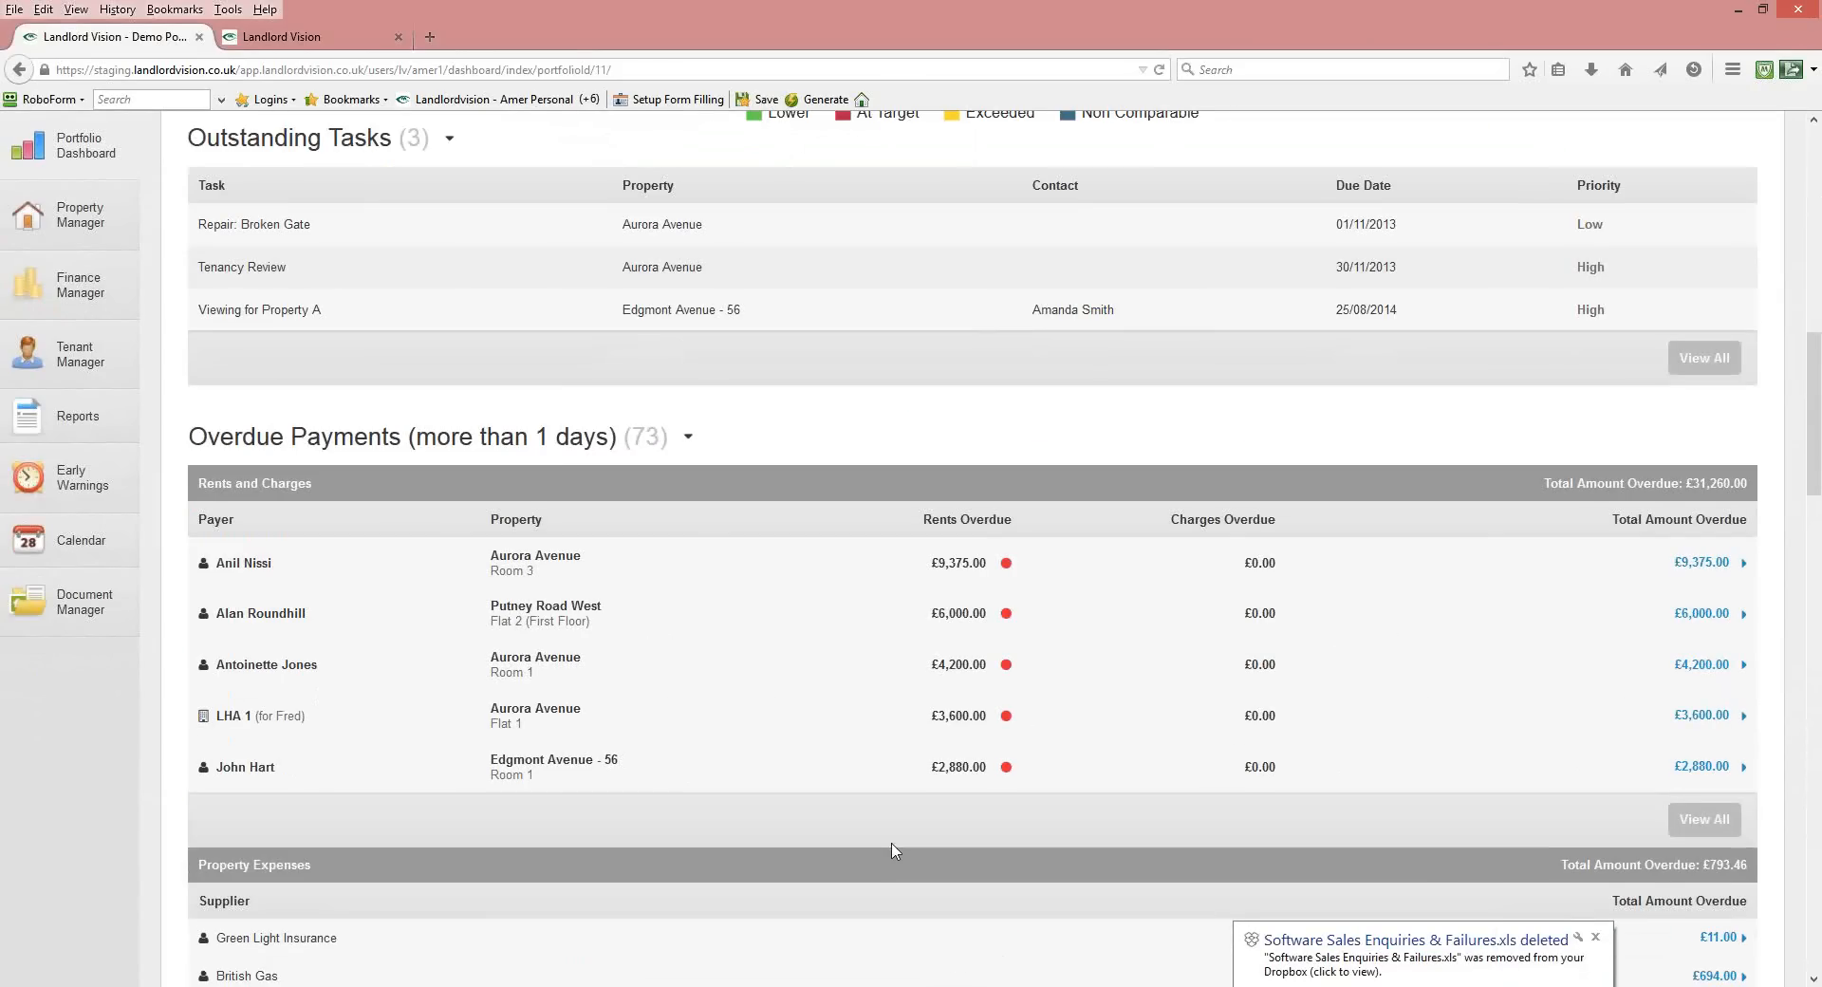
click(1596, 937)
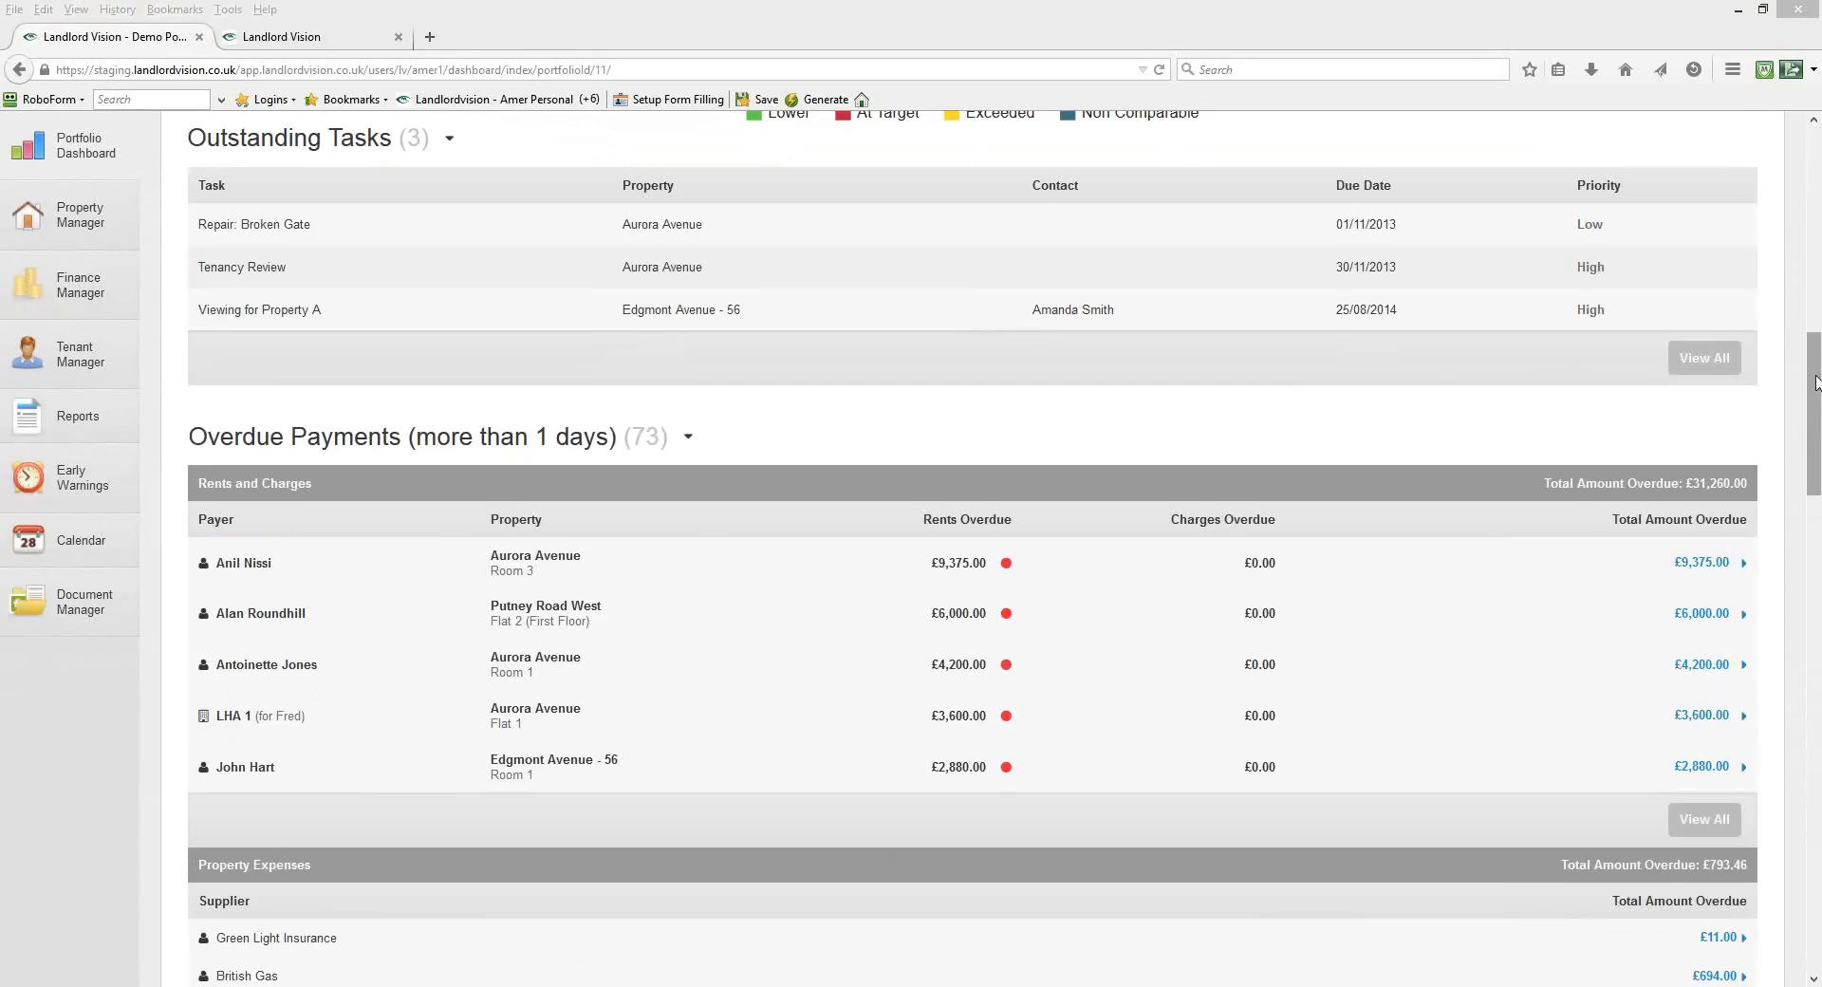
mouse_move(1817, 381)
mouse_down()
mouse_move(1817, 366)
mouse_move(1819, 404)
mouse_up()
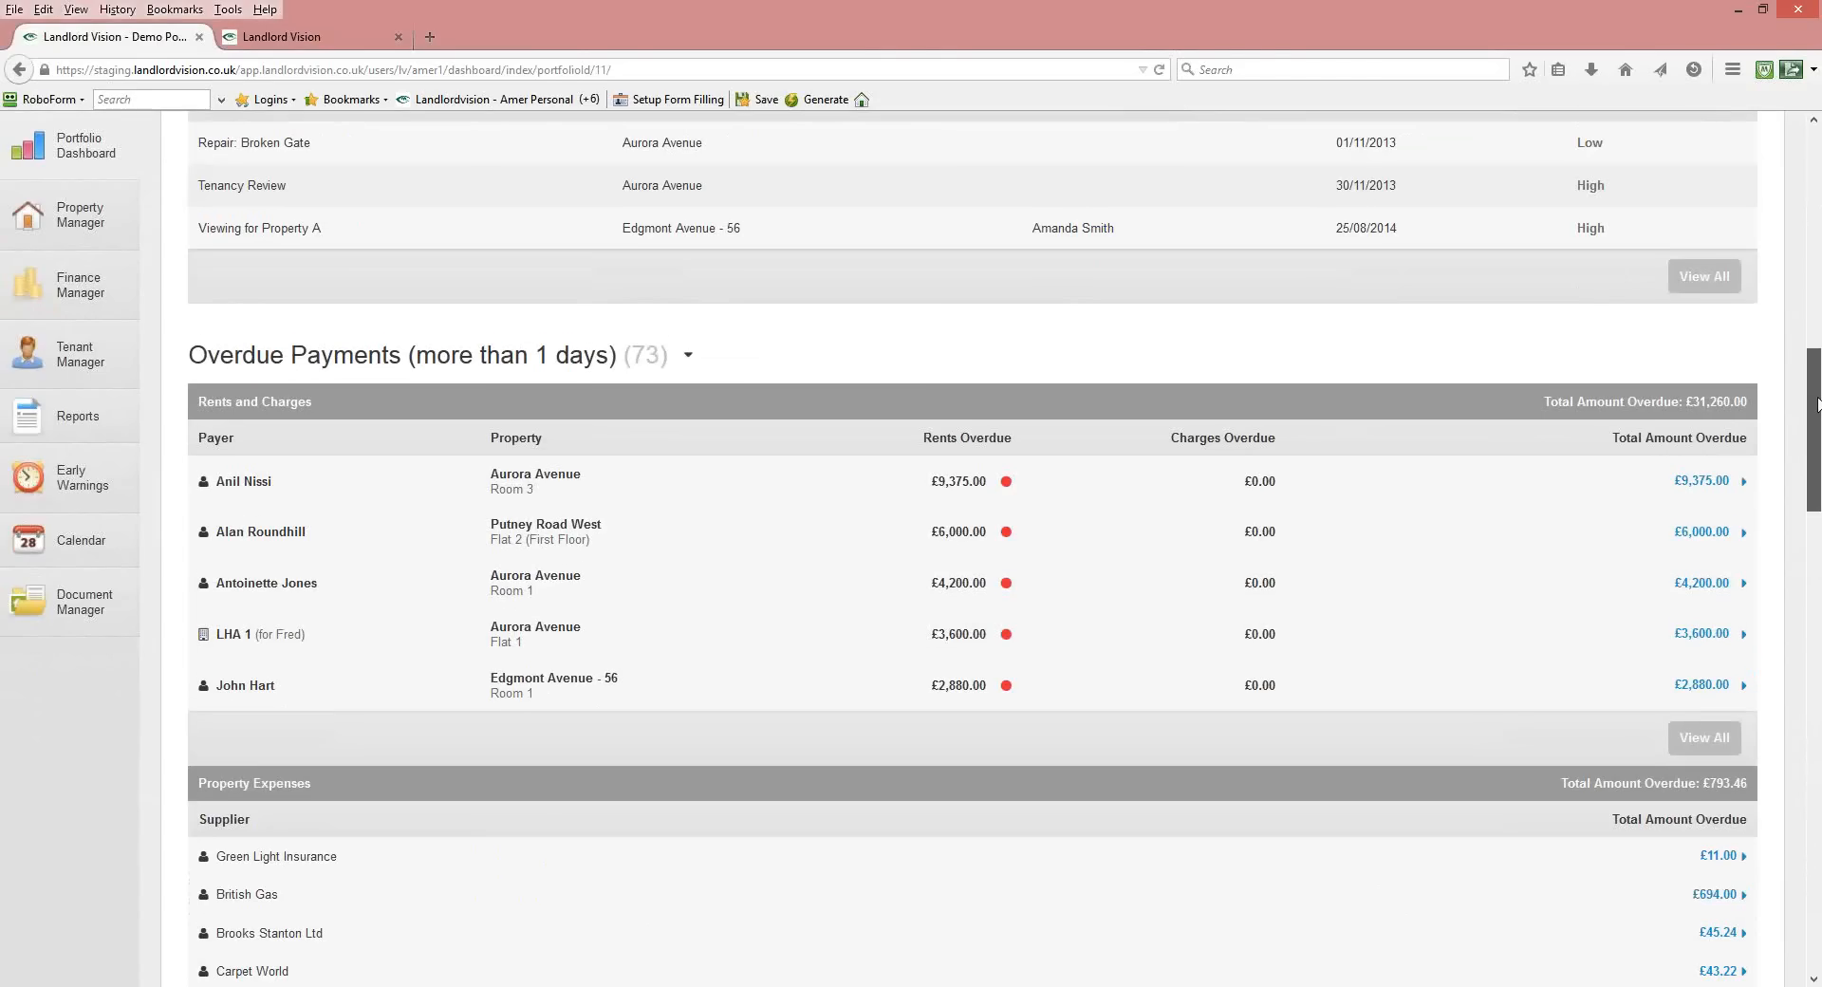
scroll(1291, 432, down, 1)
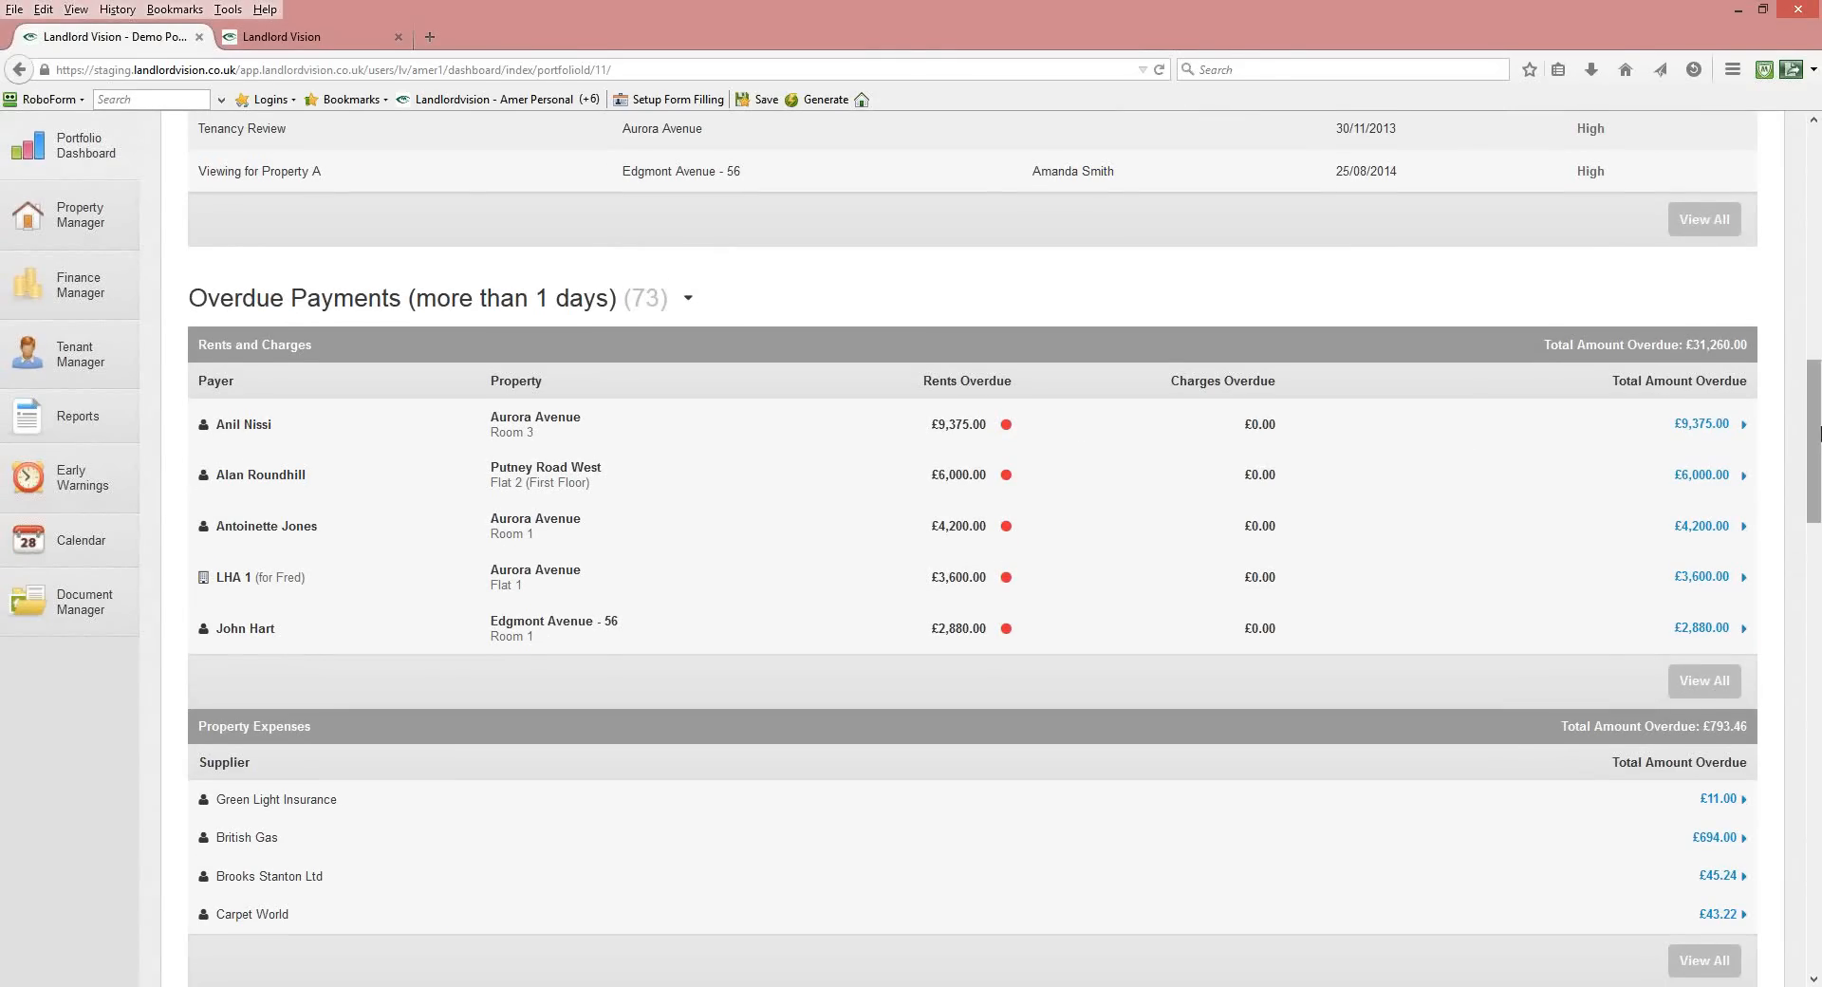
drag(1817, 438, 1817, 517)
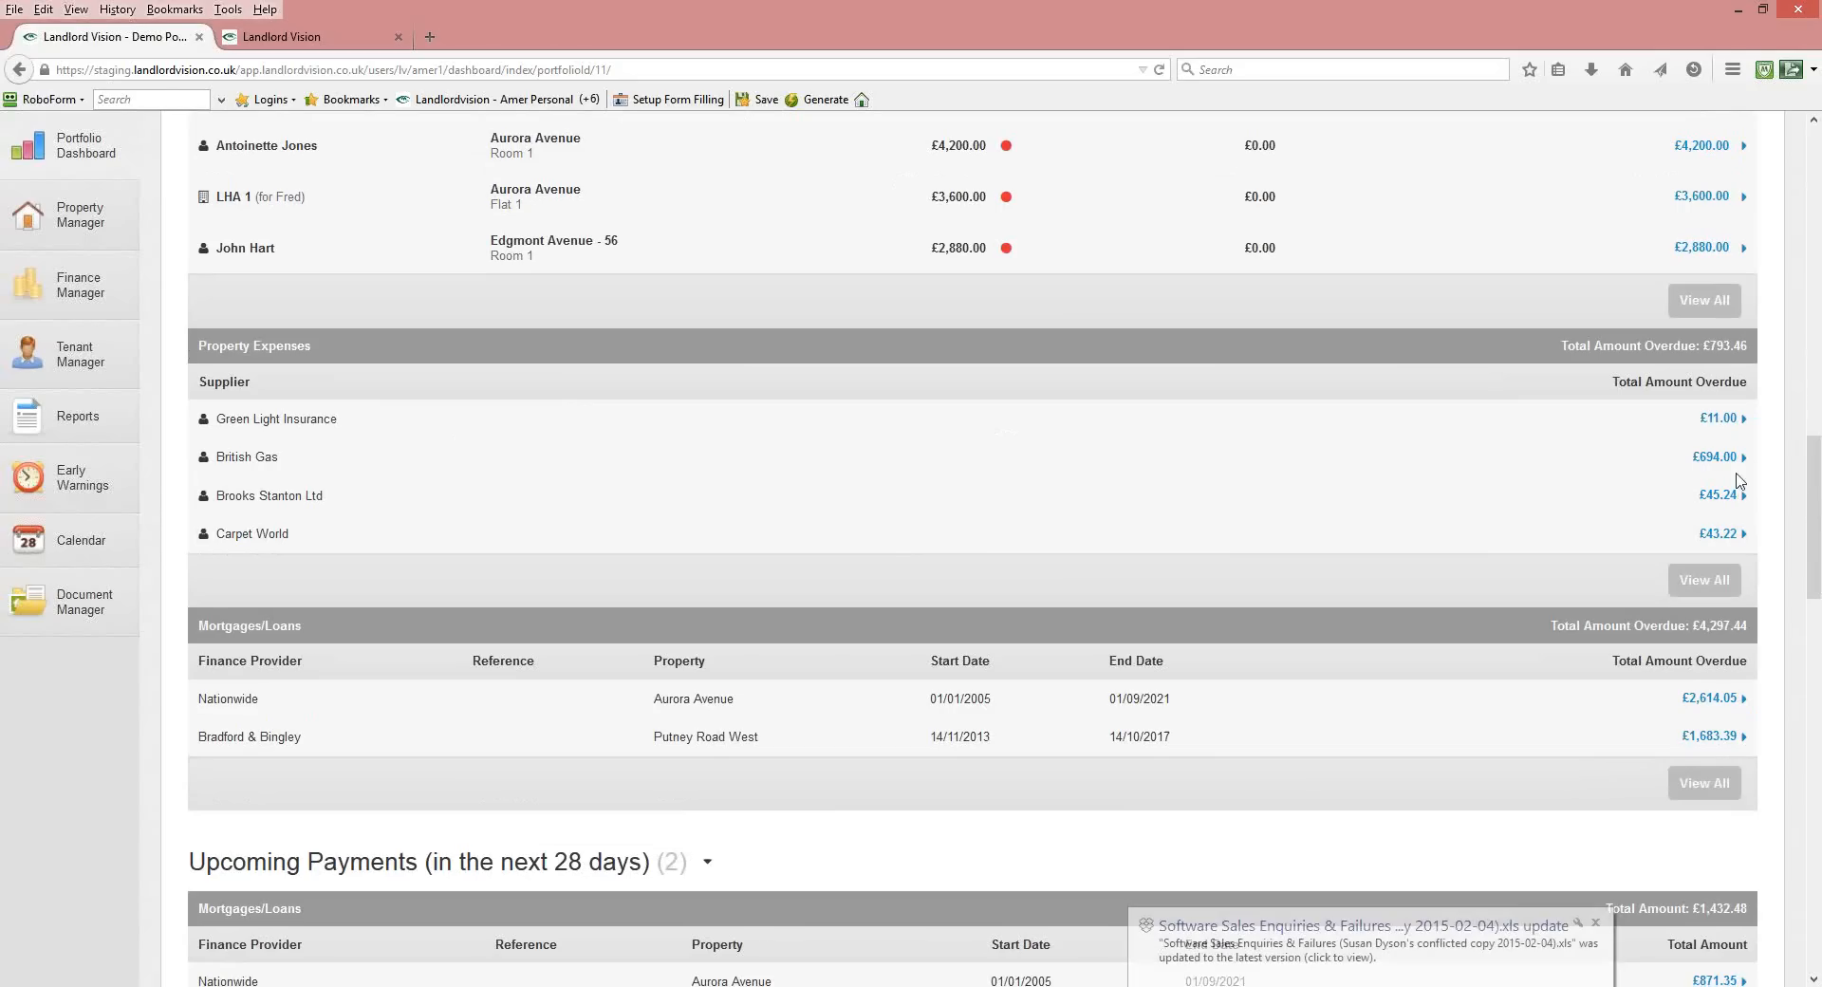
click(1595, 923)
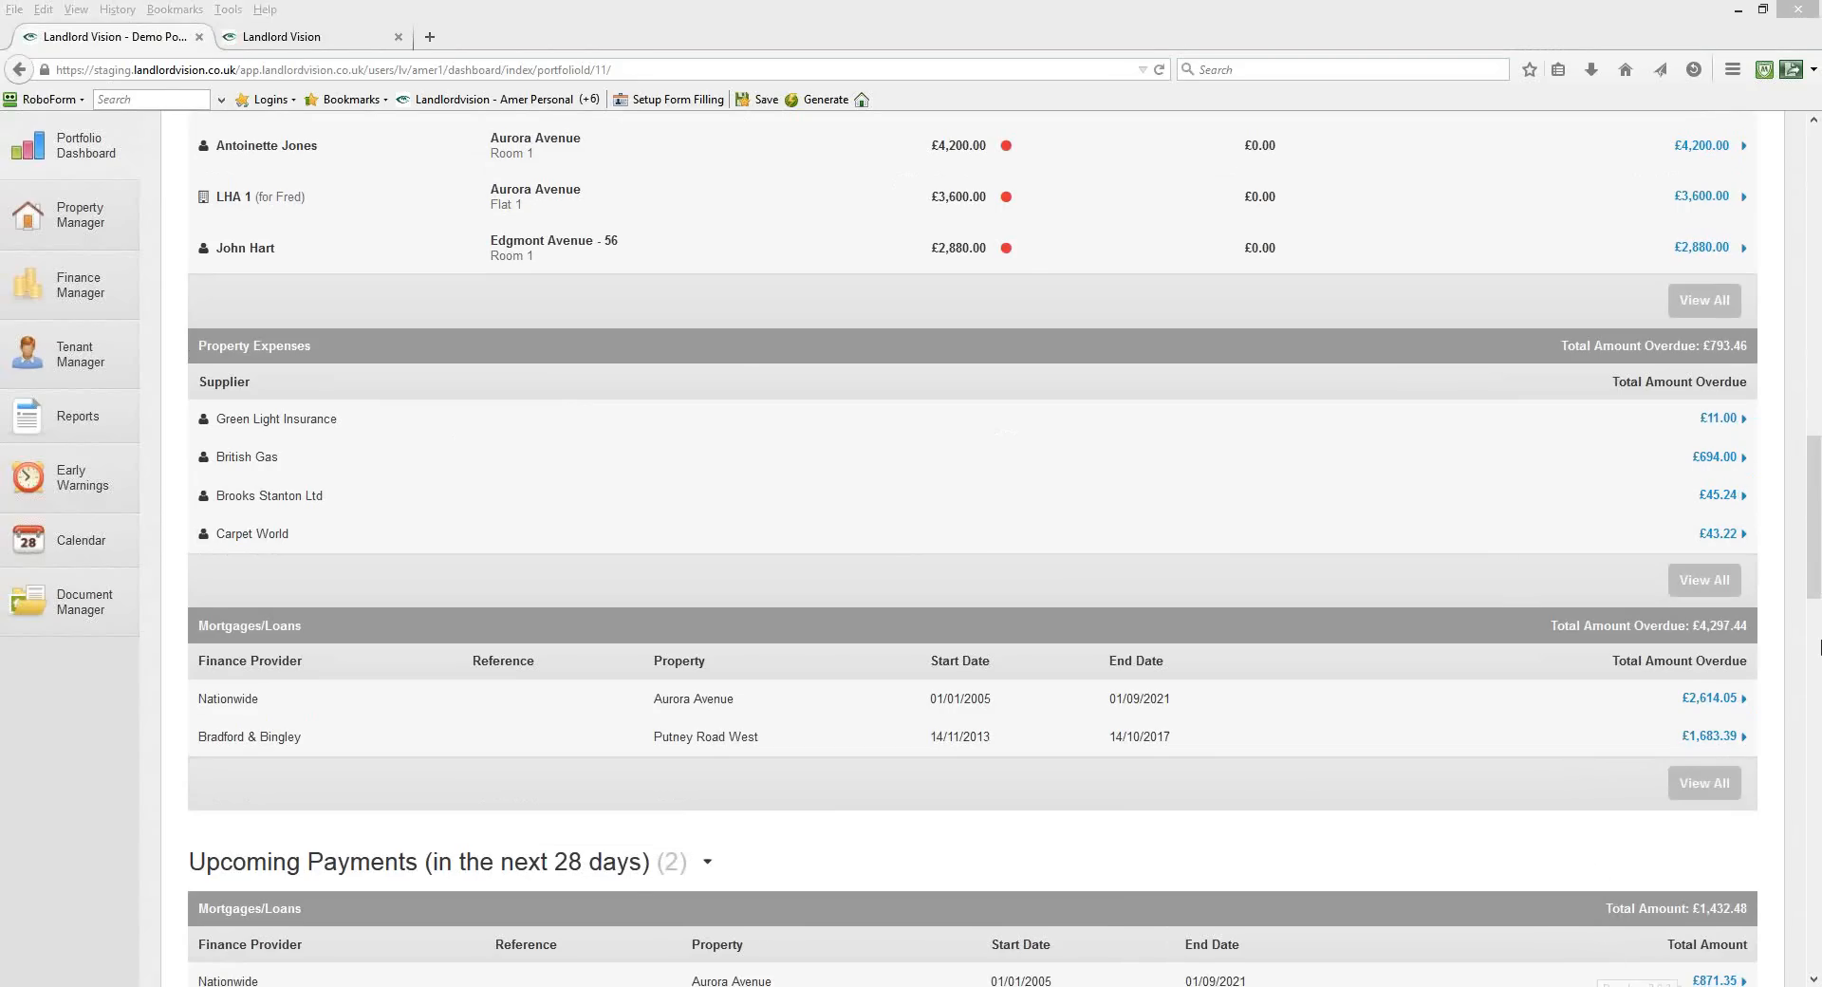
drag(1817, 550, 1742, 336)
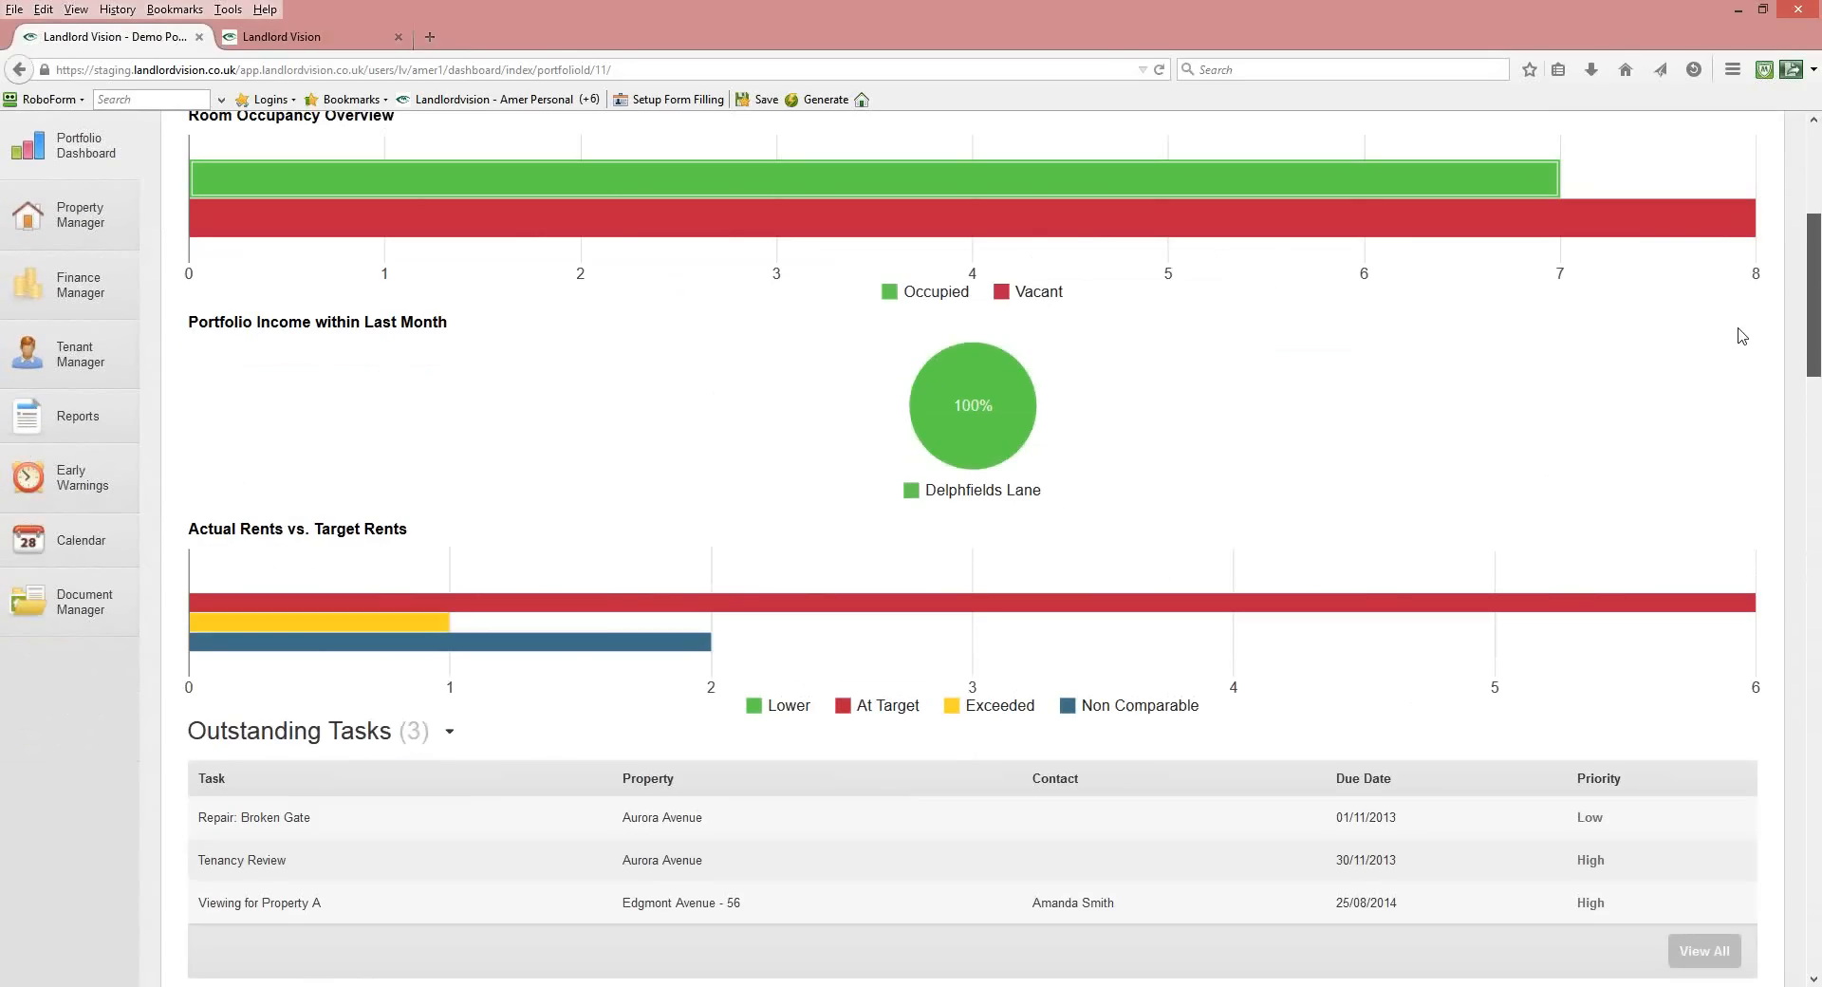
drag(1743, 336, 1035, 66)
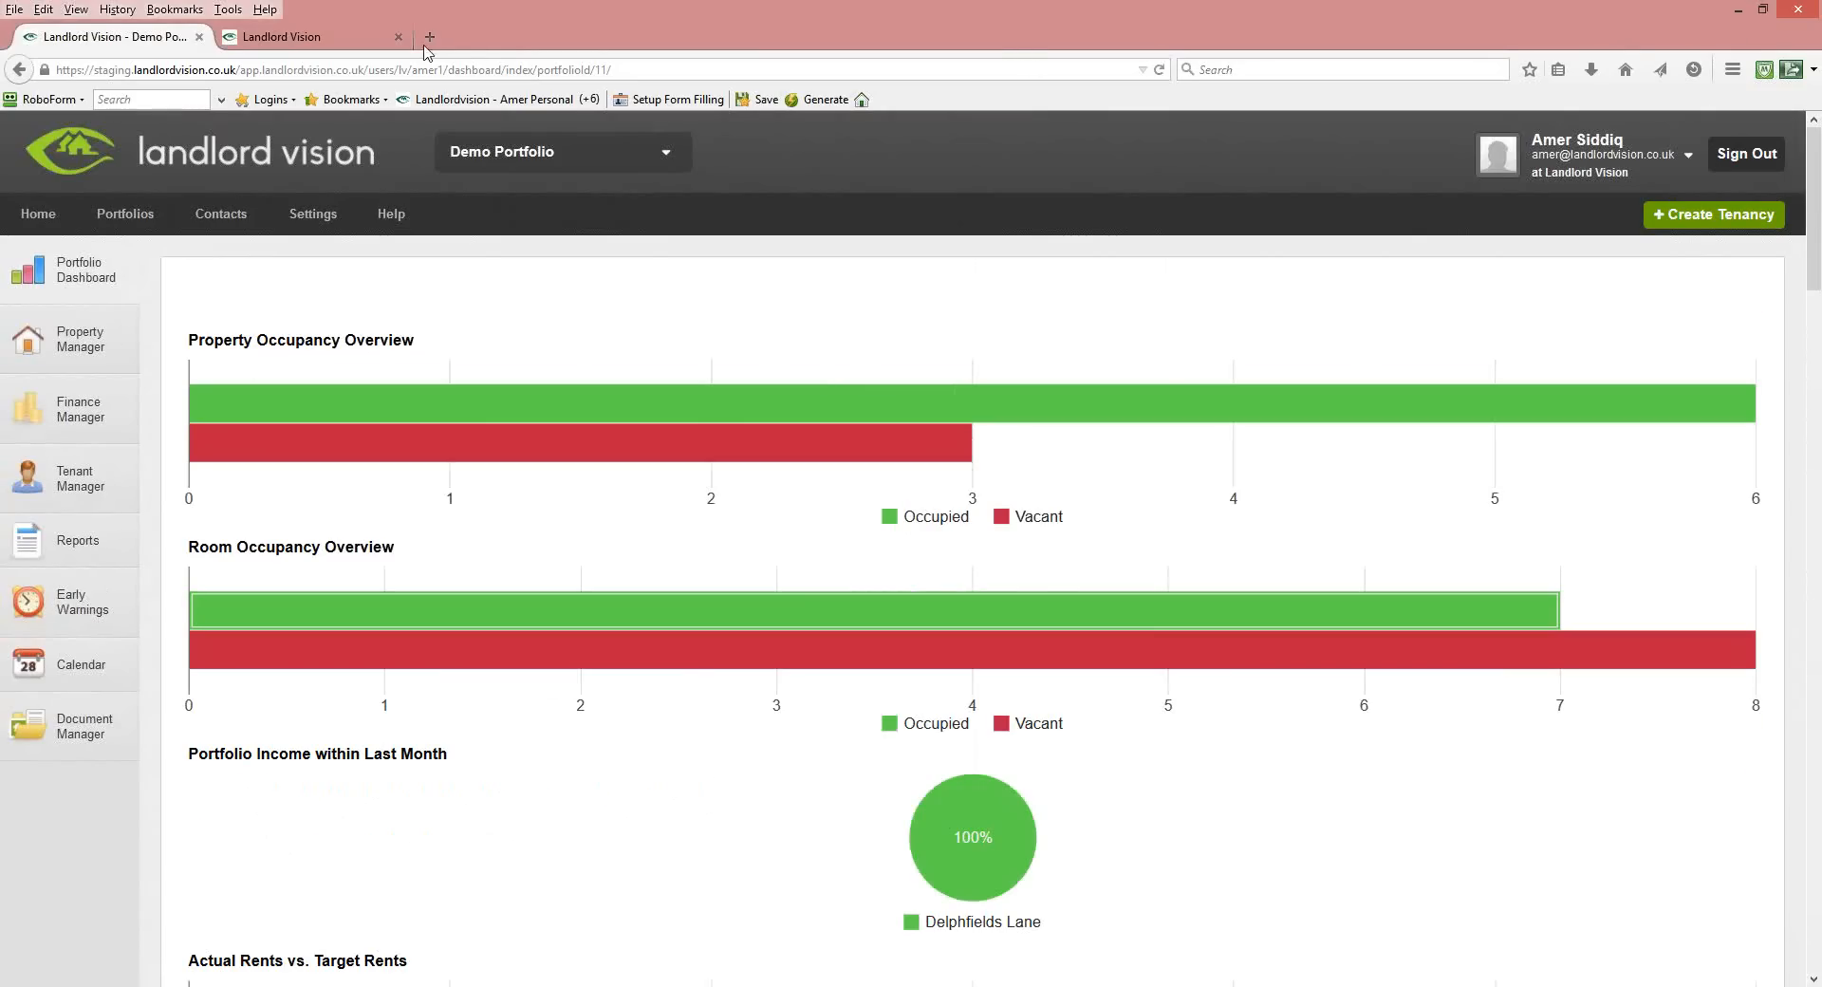
Switch to the Landlord Vision website's pricing page and compare the features of the Free, Standard and Premium plans, including User Access Control.
click(348, 42)
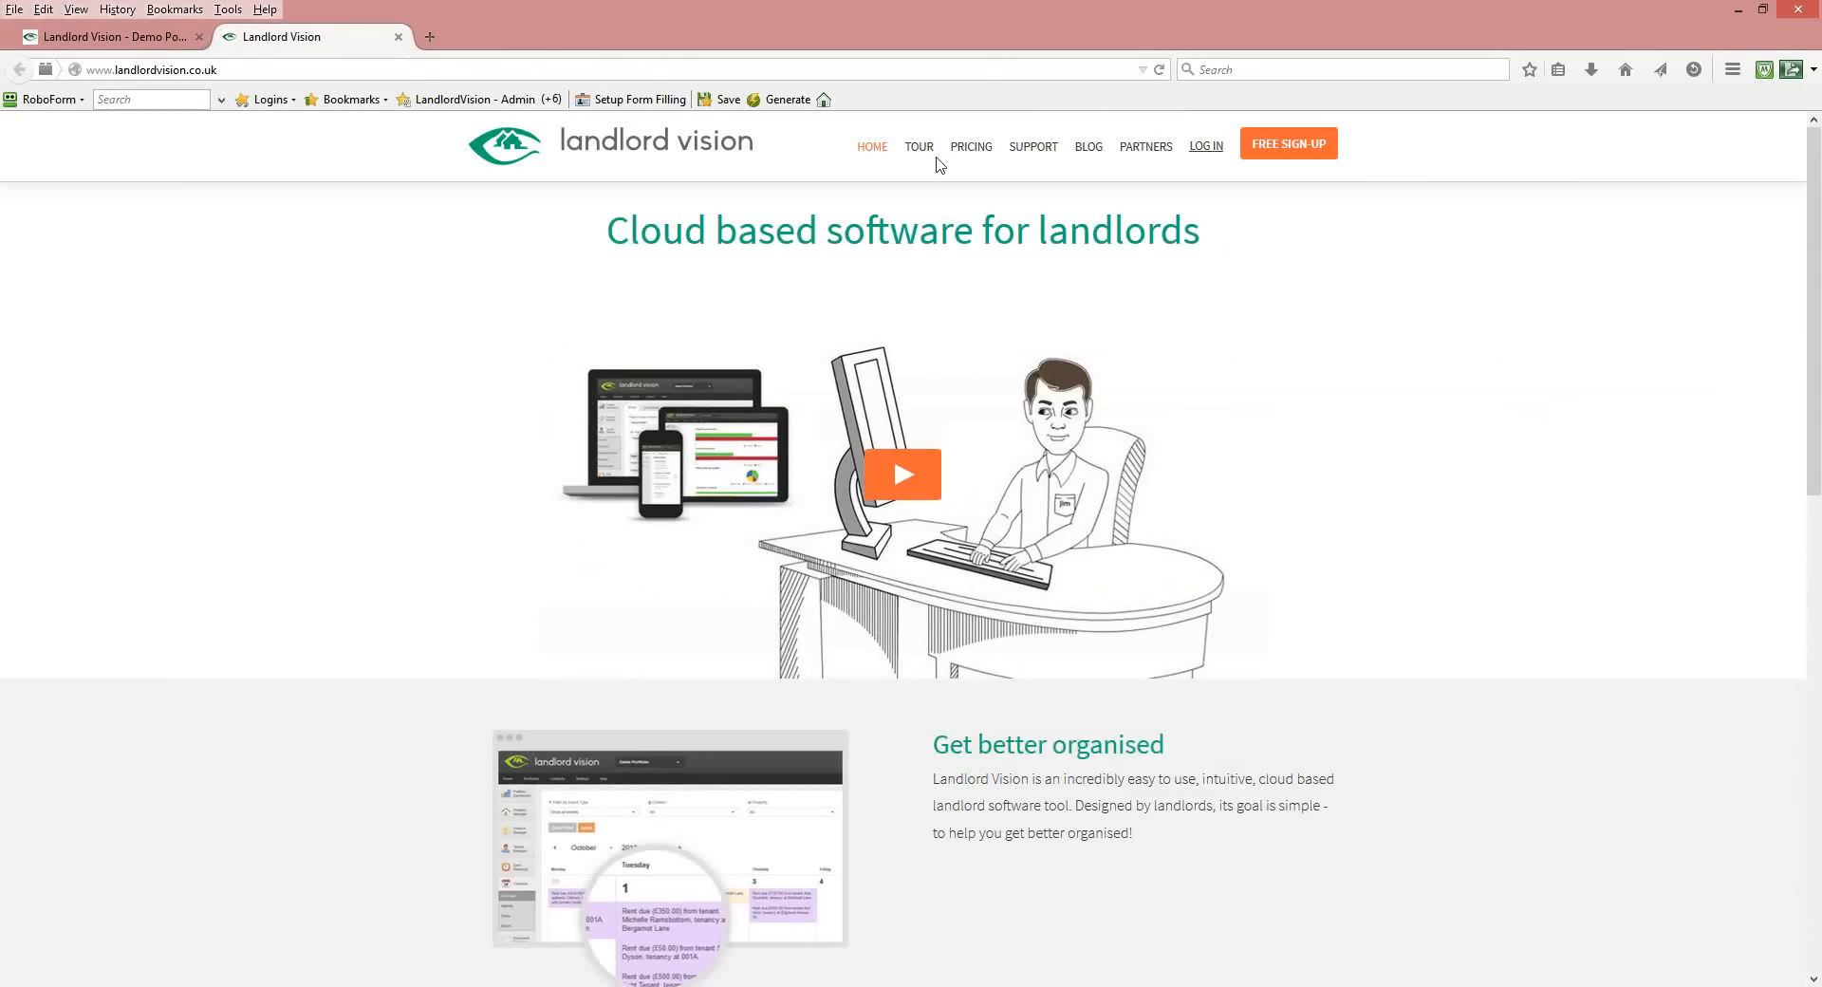
click(973, 149)
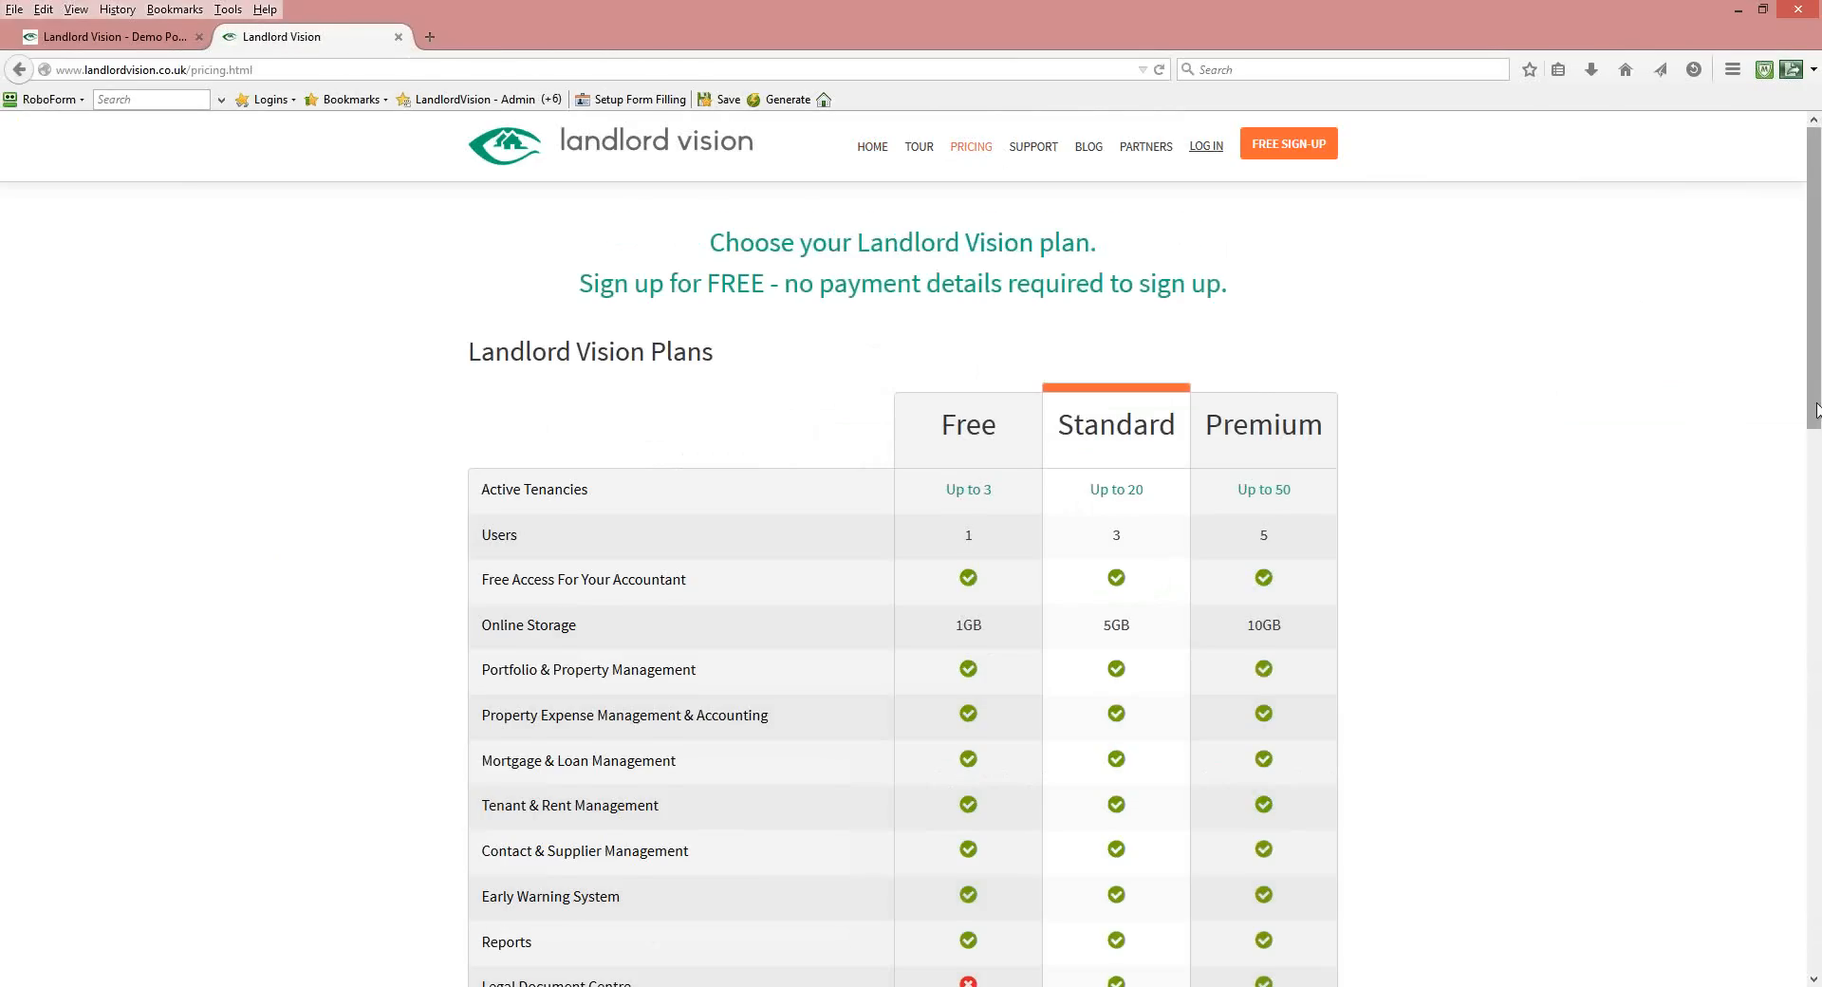
drag(1816, 410, 1817, 457)
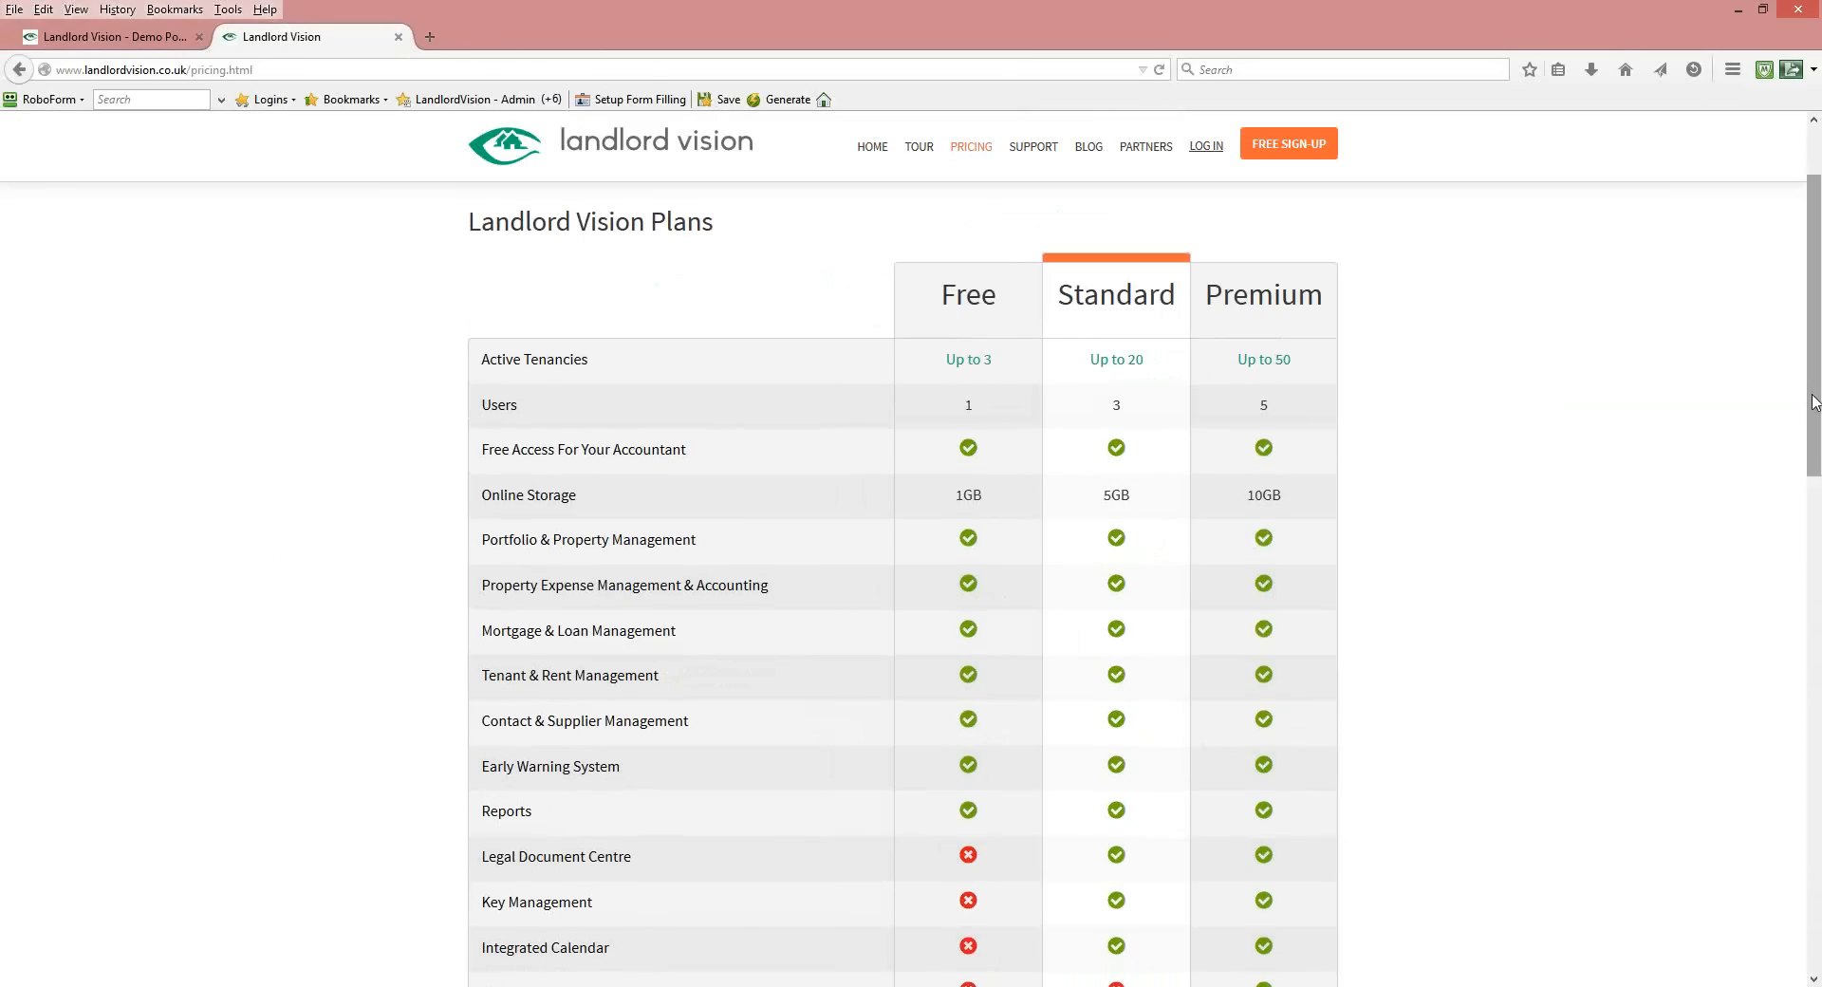
scroll(1524, 521, down, 5)
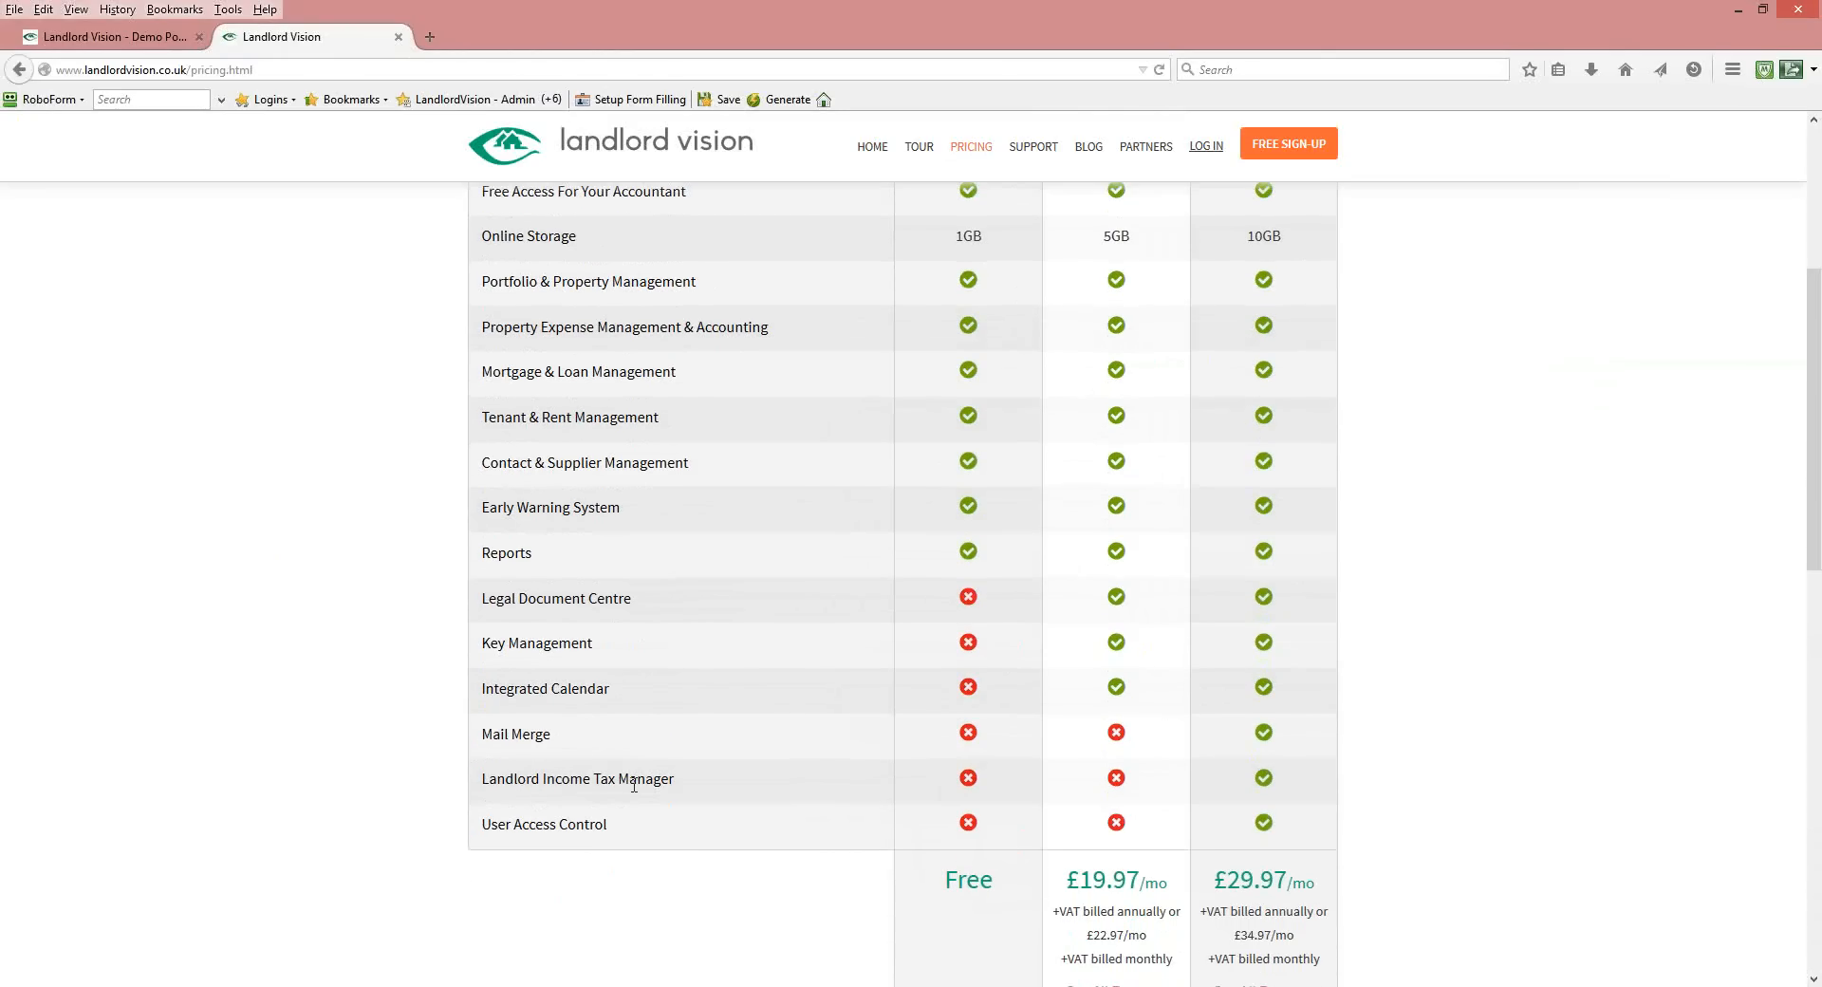
drag(630, 827, 484, 828)
click(564, 824)
mouse_move(1818, 519)
mouse_down()
mouse_move(1815, 436)
mouse_move(1815, 537)
mouse_up()
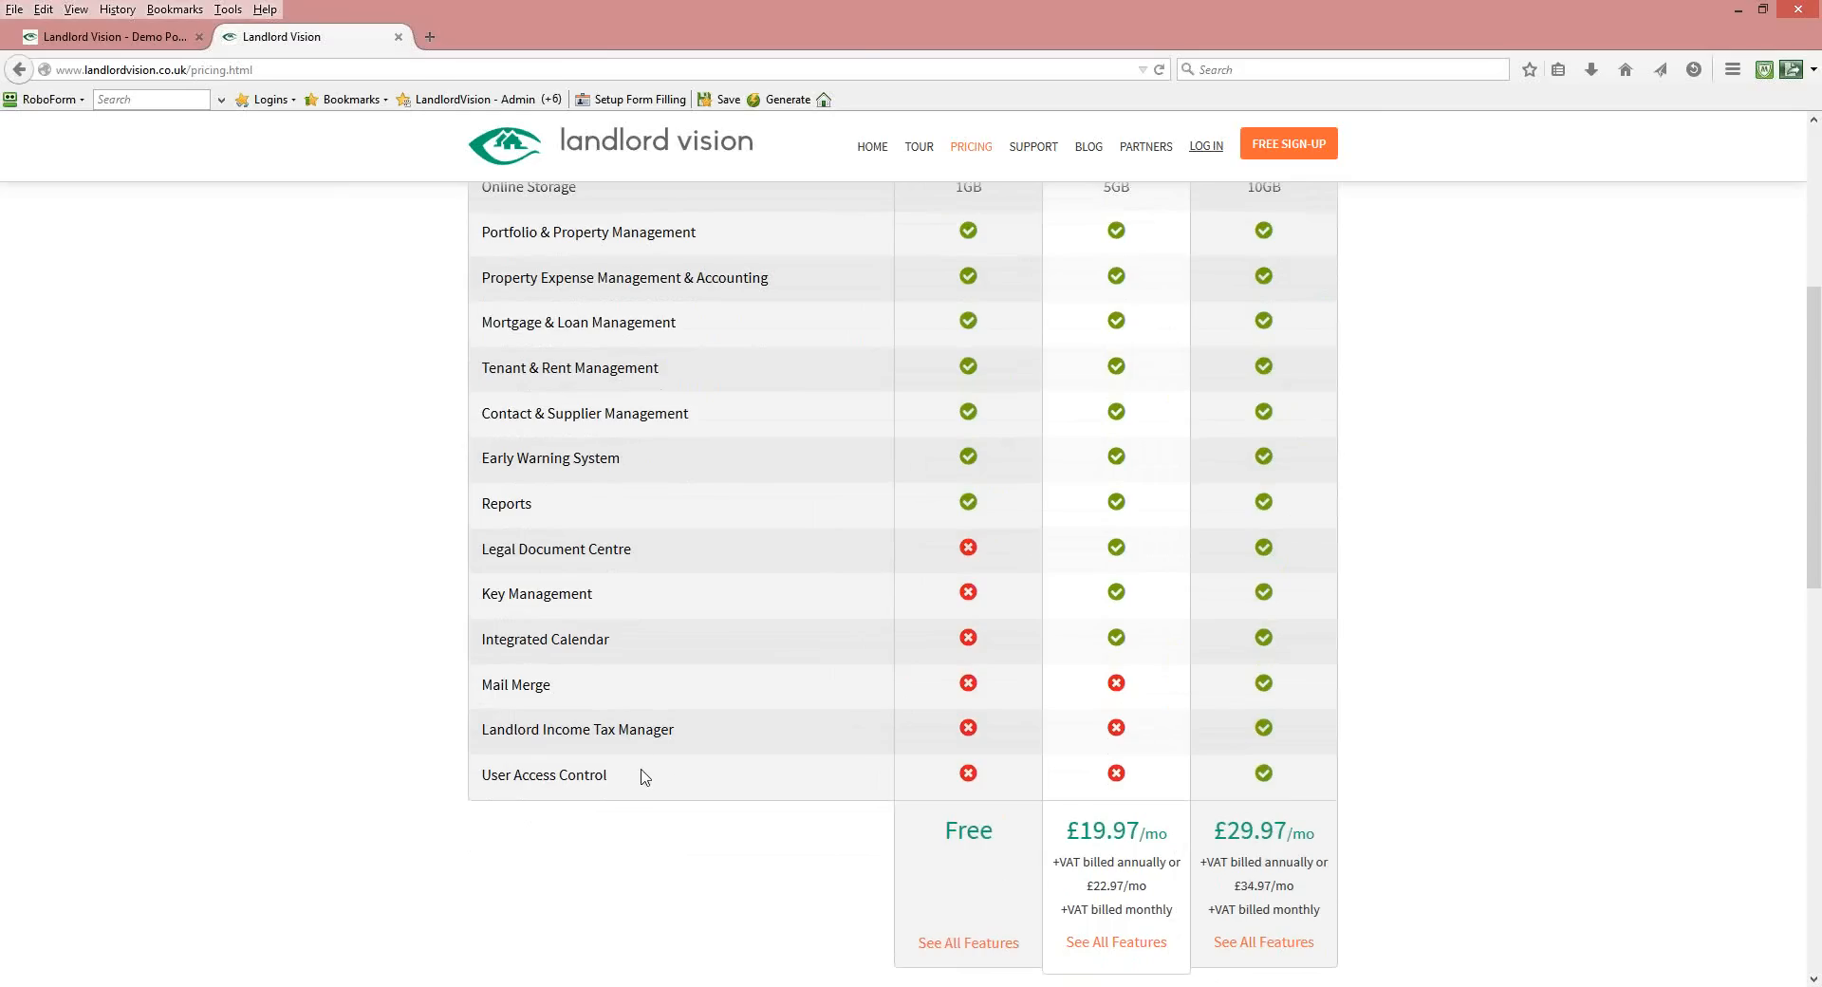
Review the plans' active tenancy limits and prices, and the extras available with the Premium plan.
scroll(1815, 446, up, 2)
scroll(1815, 446, up, 4)
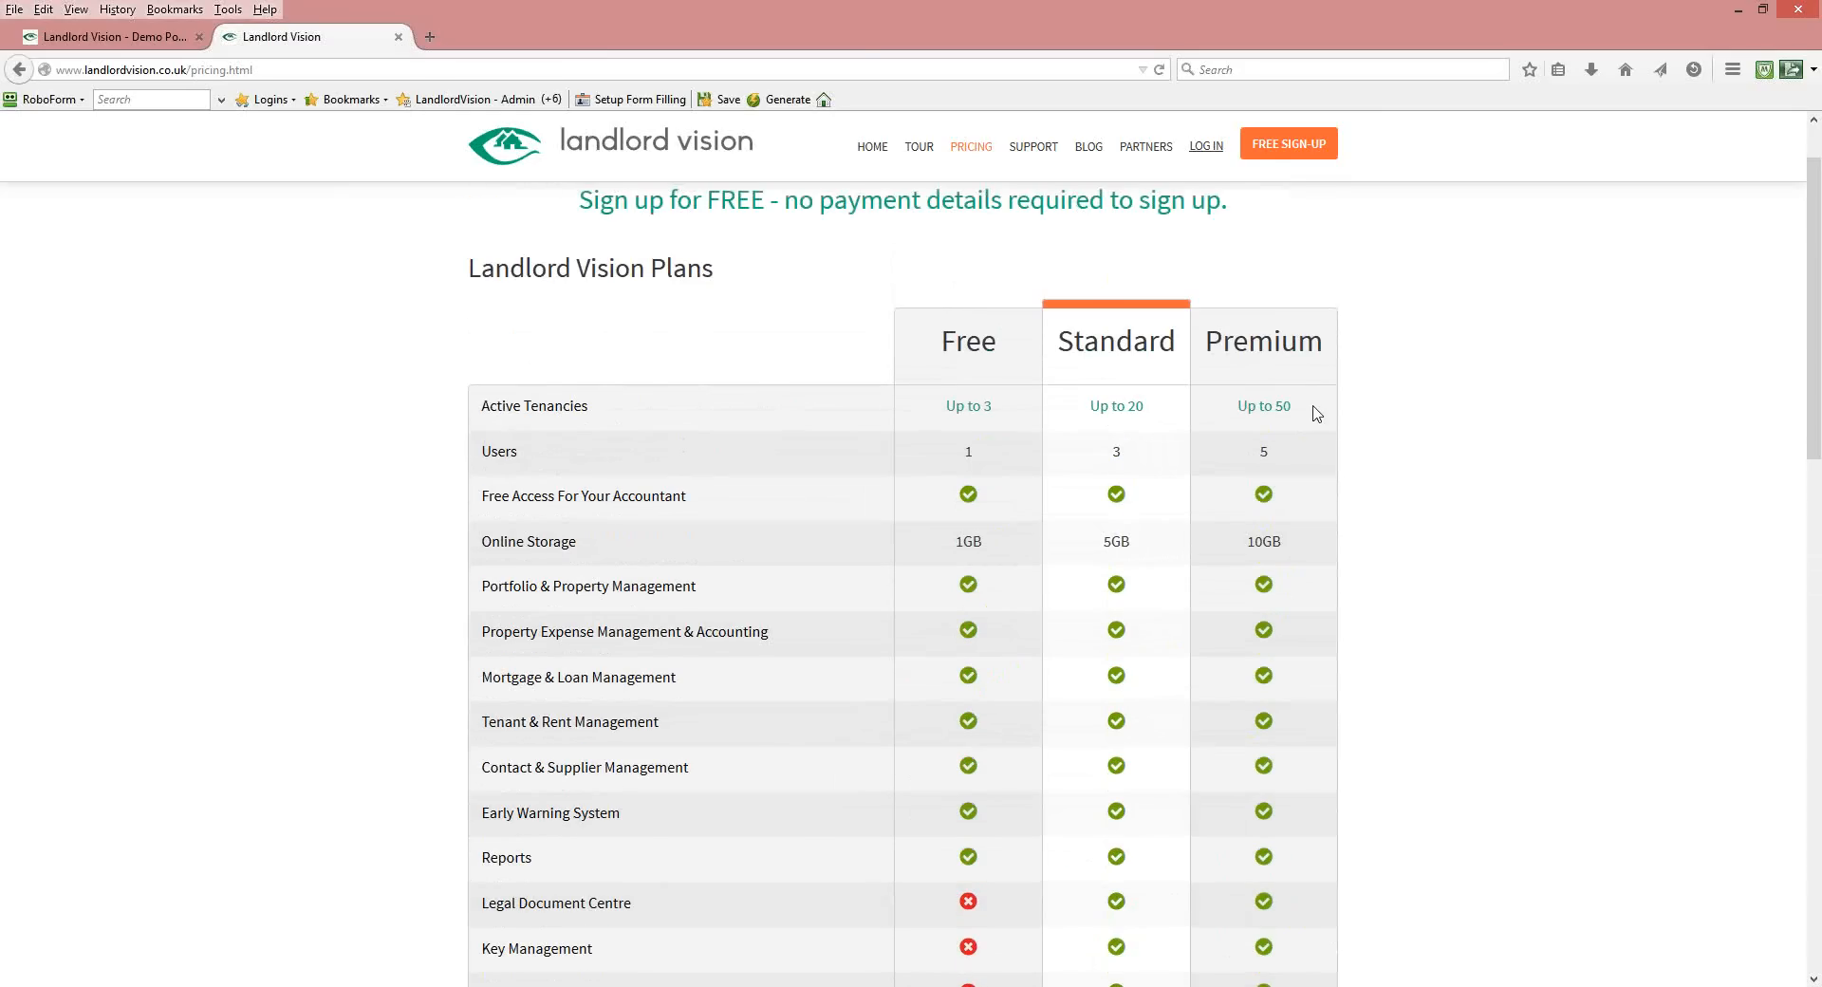
drag(1819, 397, 1819, 712)
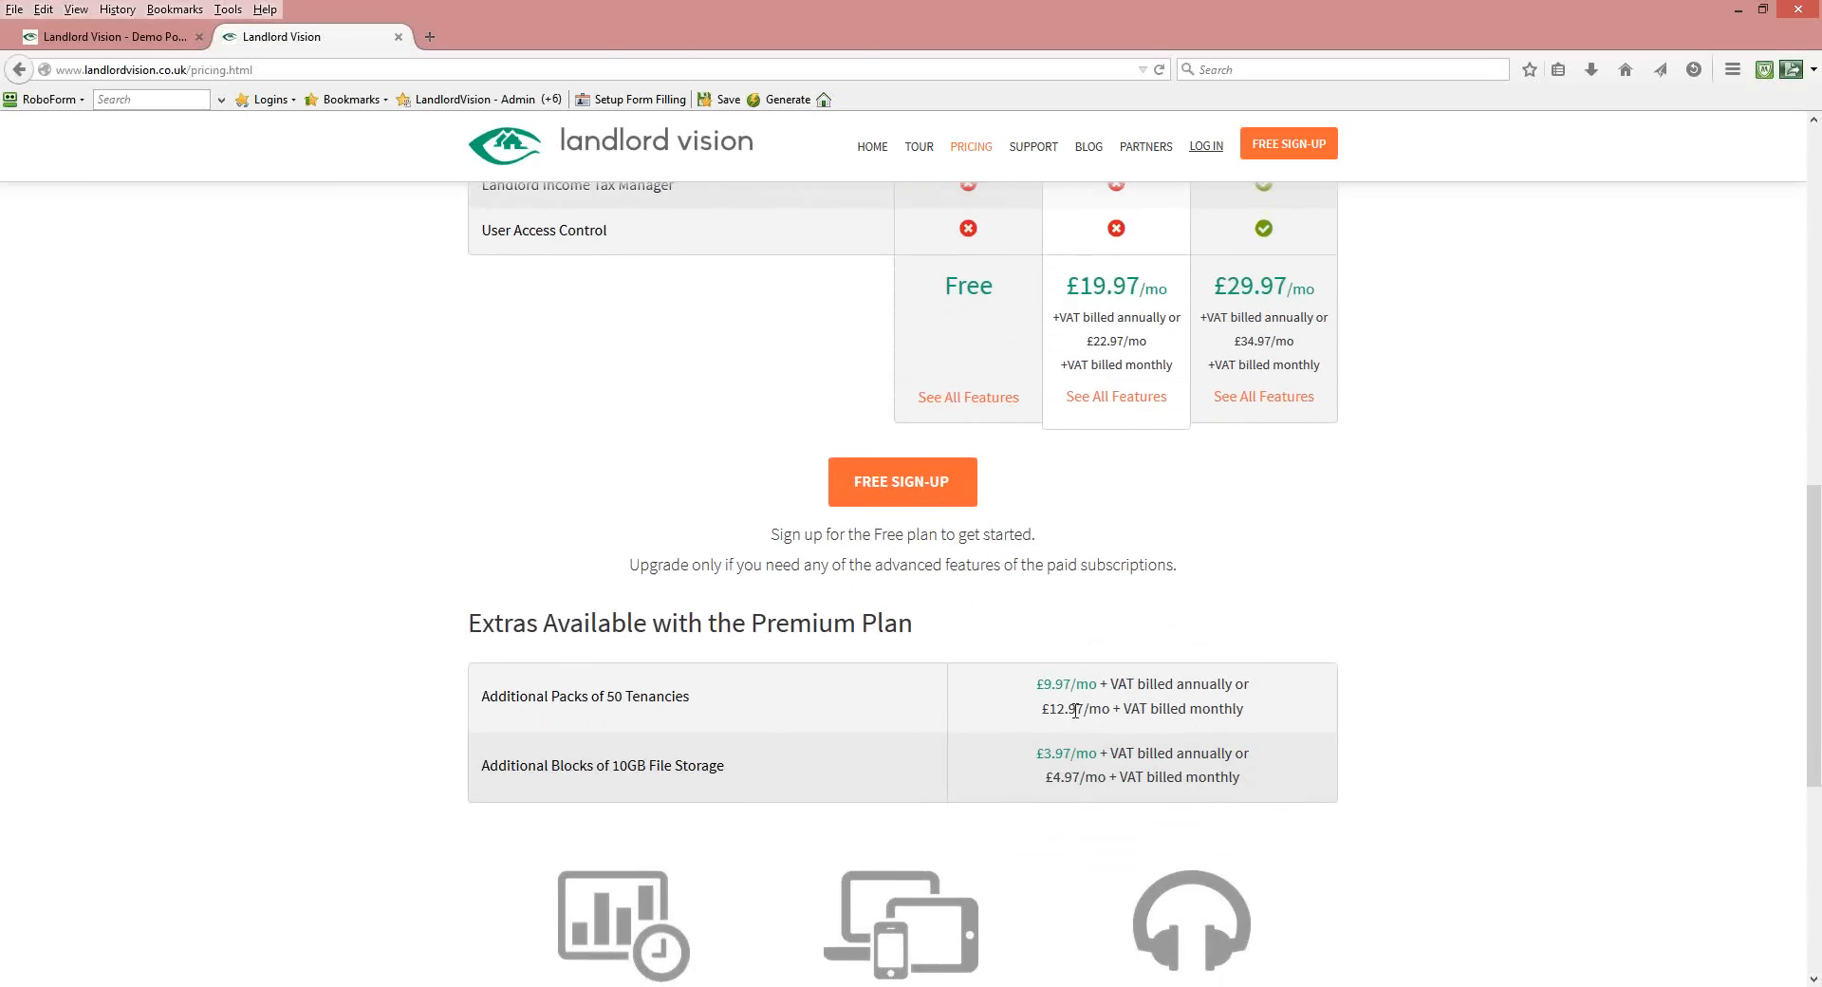
drag(1816, 663, 1817, 303)
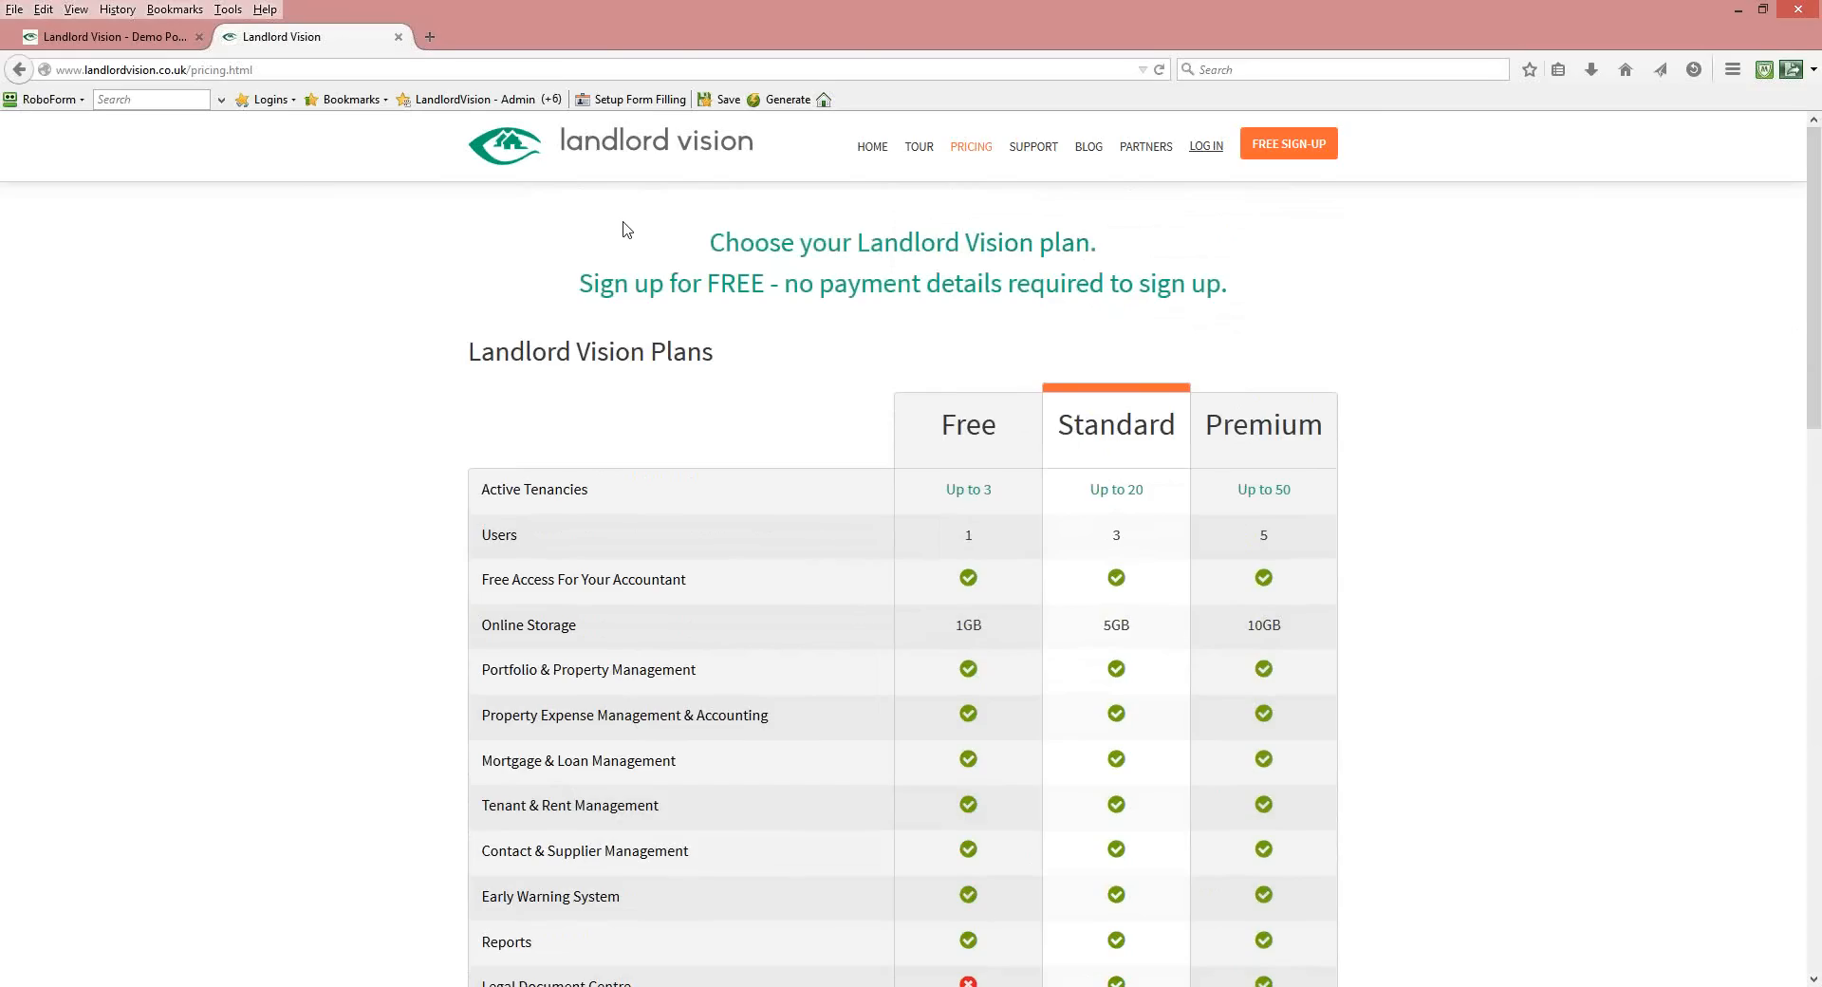
Switch back to the Landlord Vision application and open the CSV import page for properties and tenancies from the portfolios list.
click(163, 38)
click(138, 217)
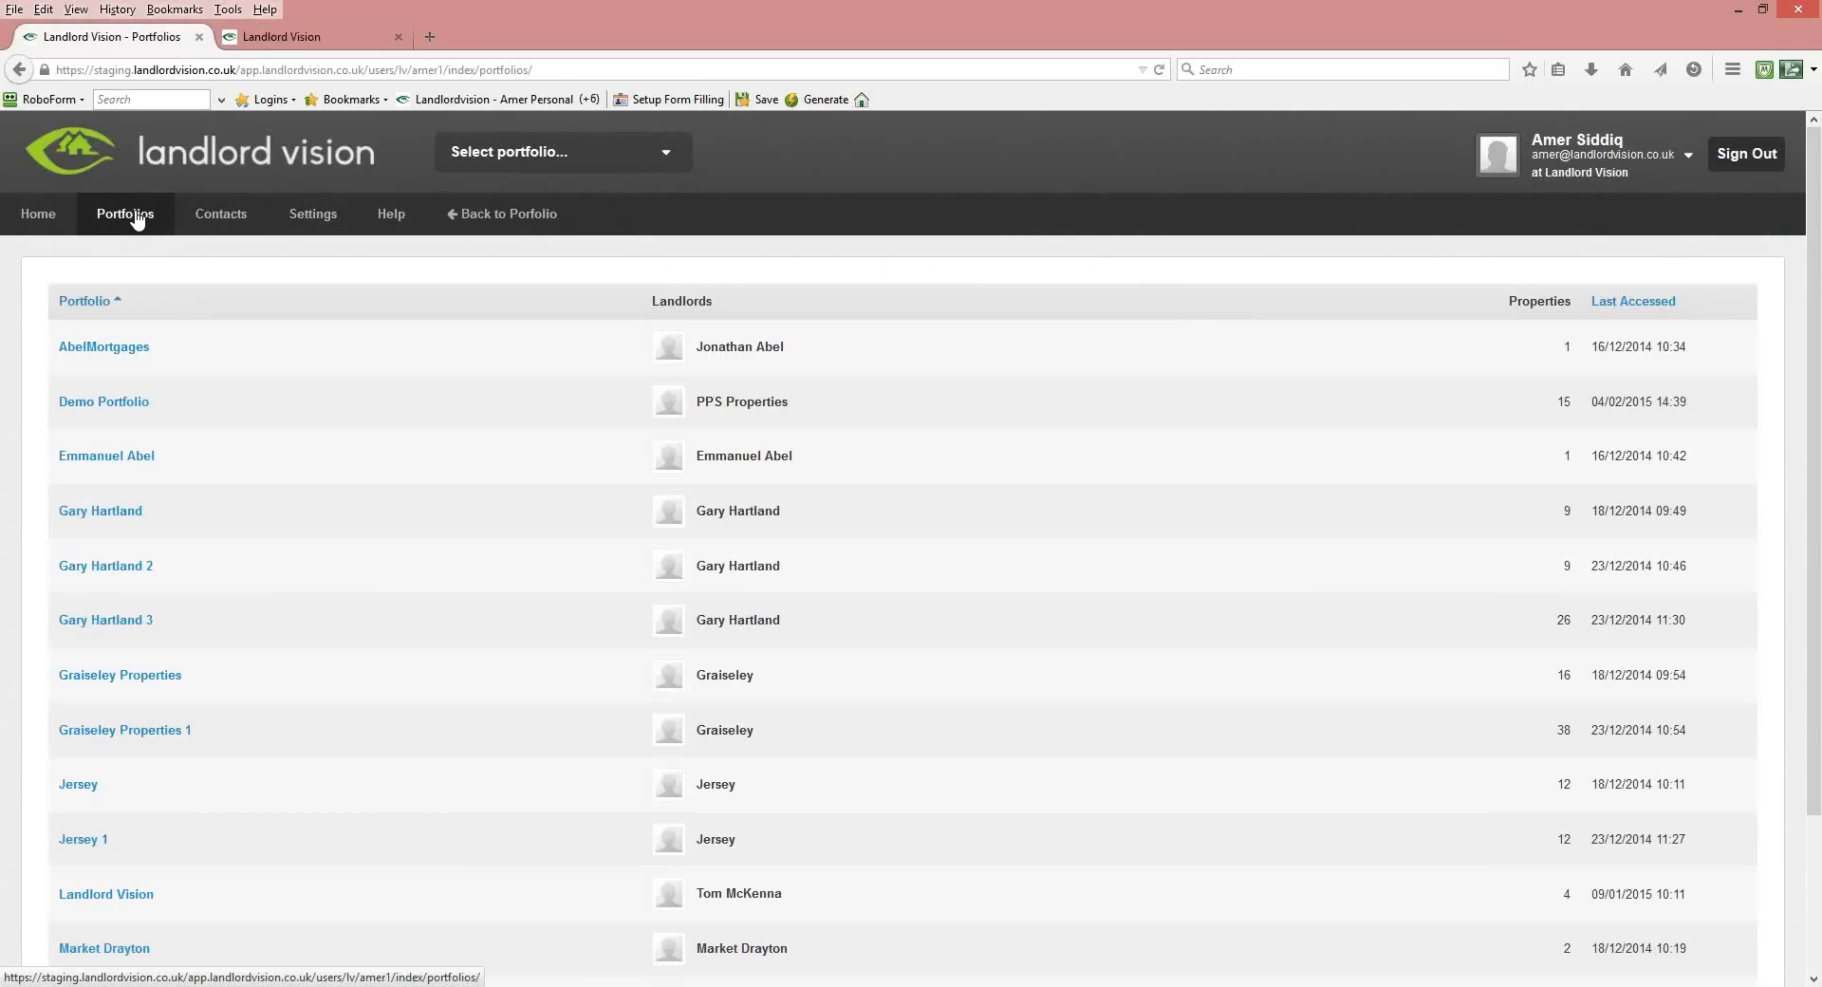
scroll(1817, 459, down, 3)
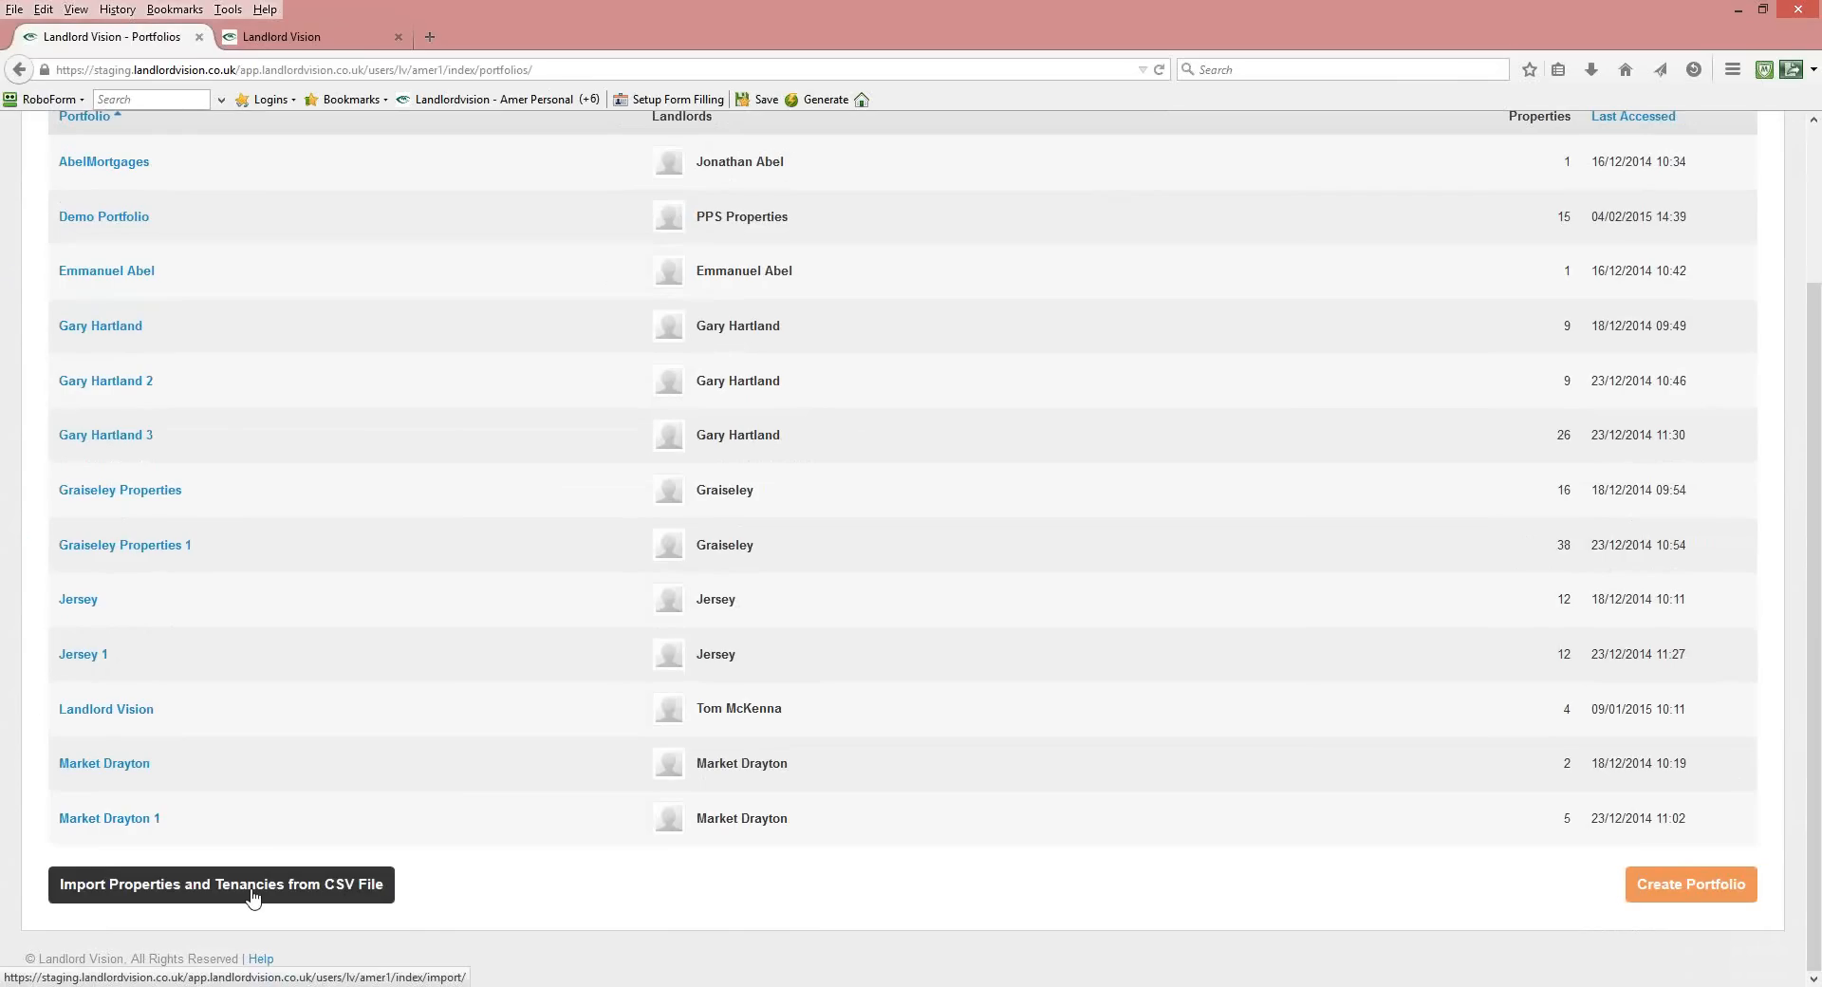
click(252, 893)
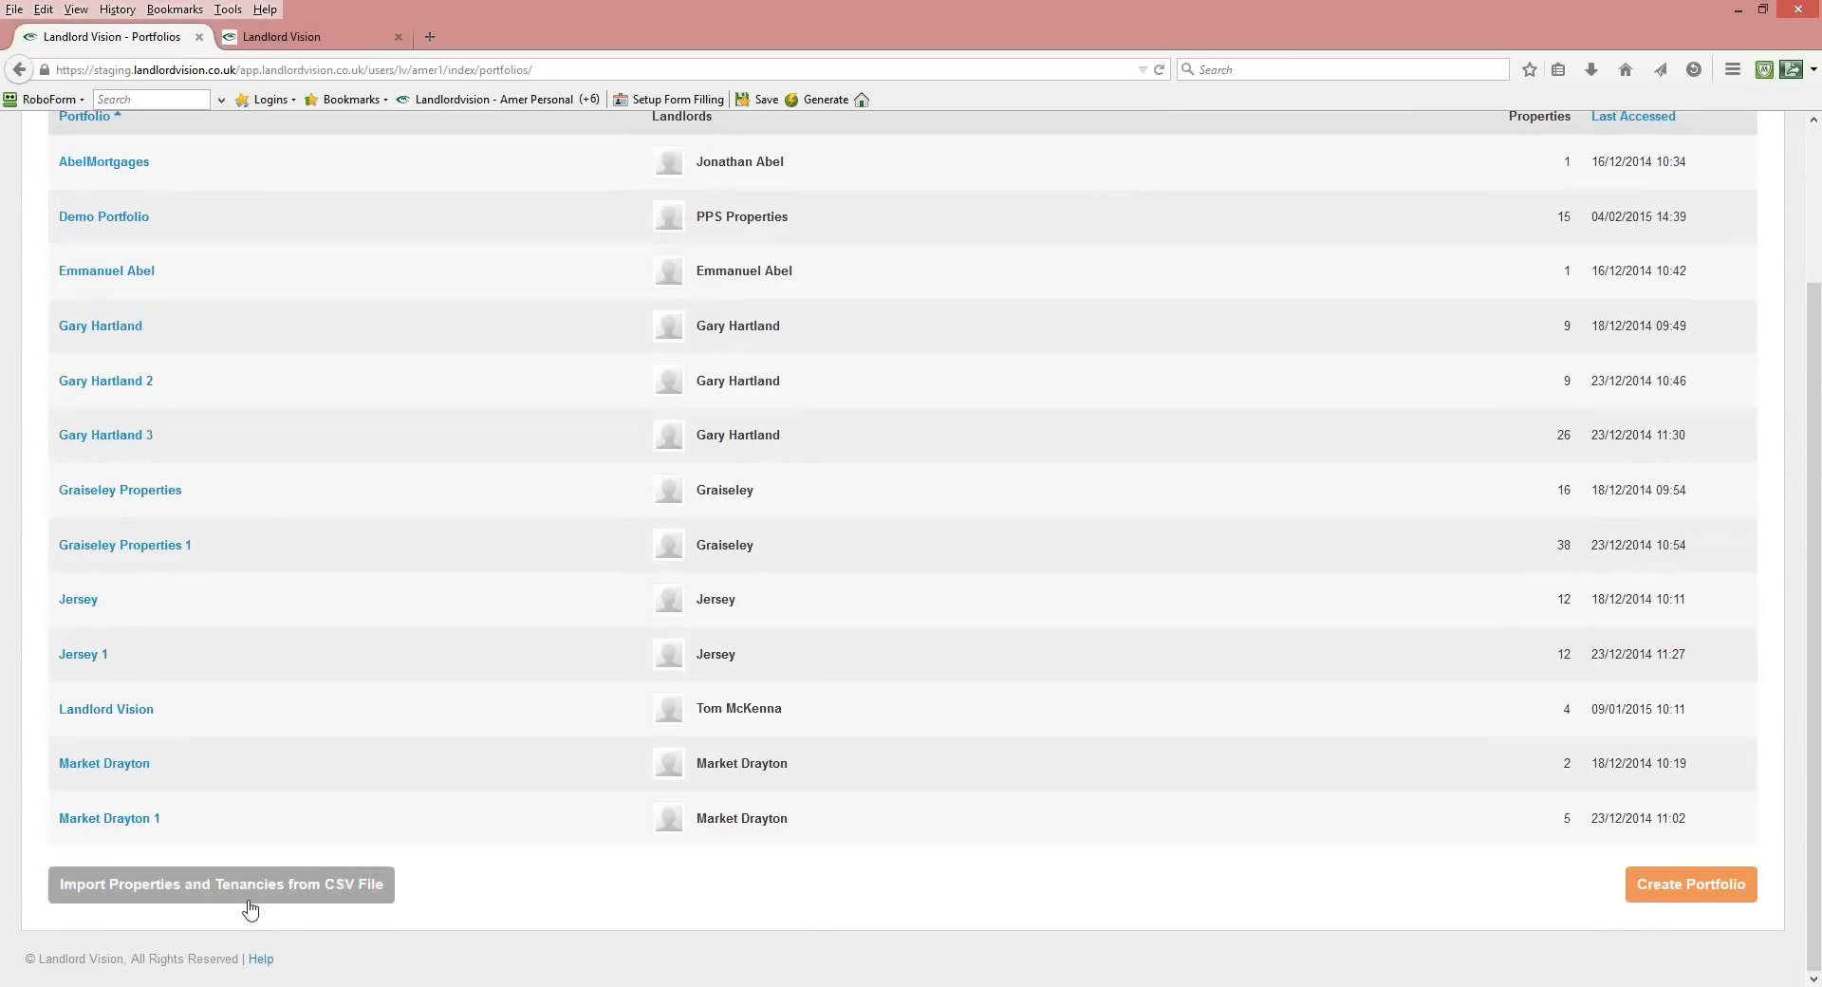
click(244, 888)
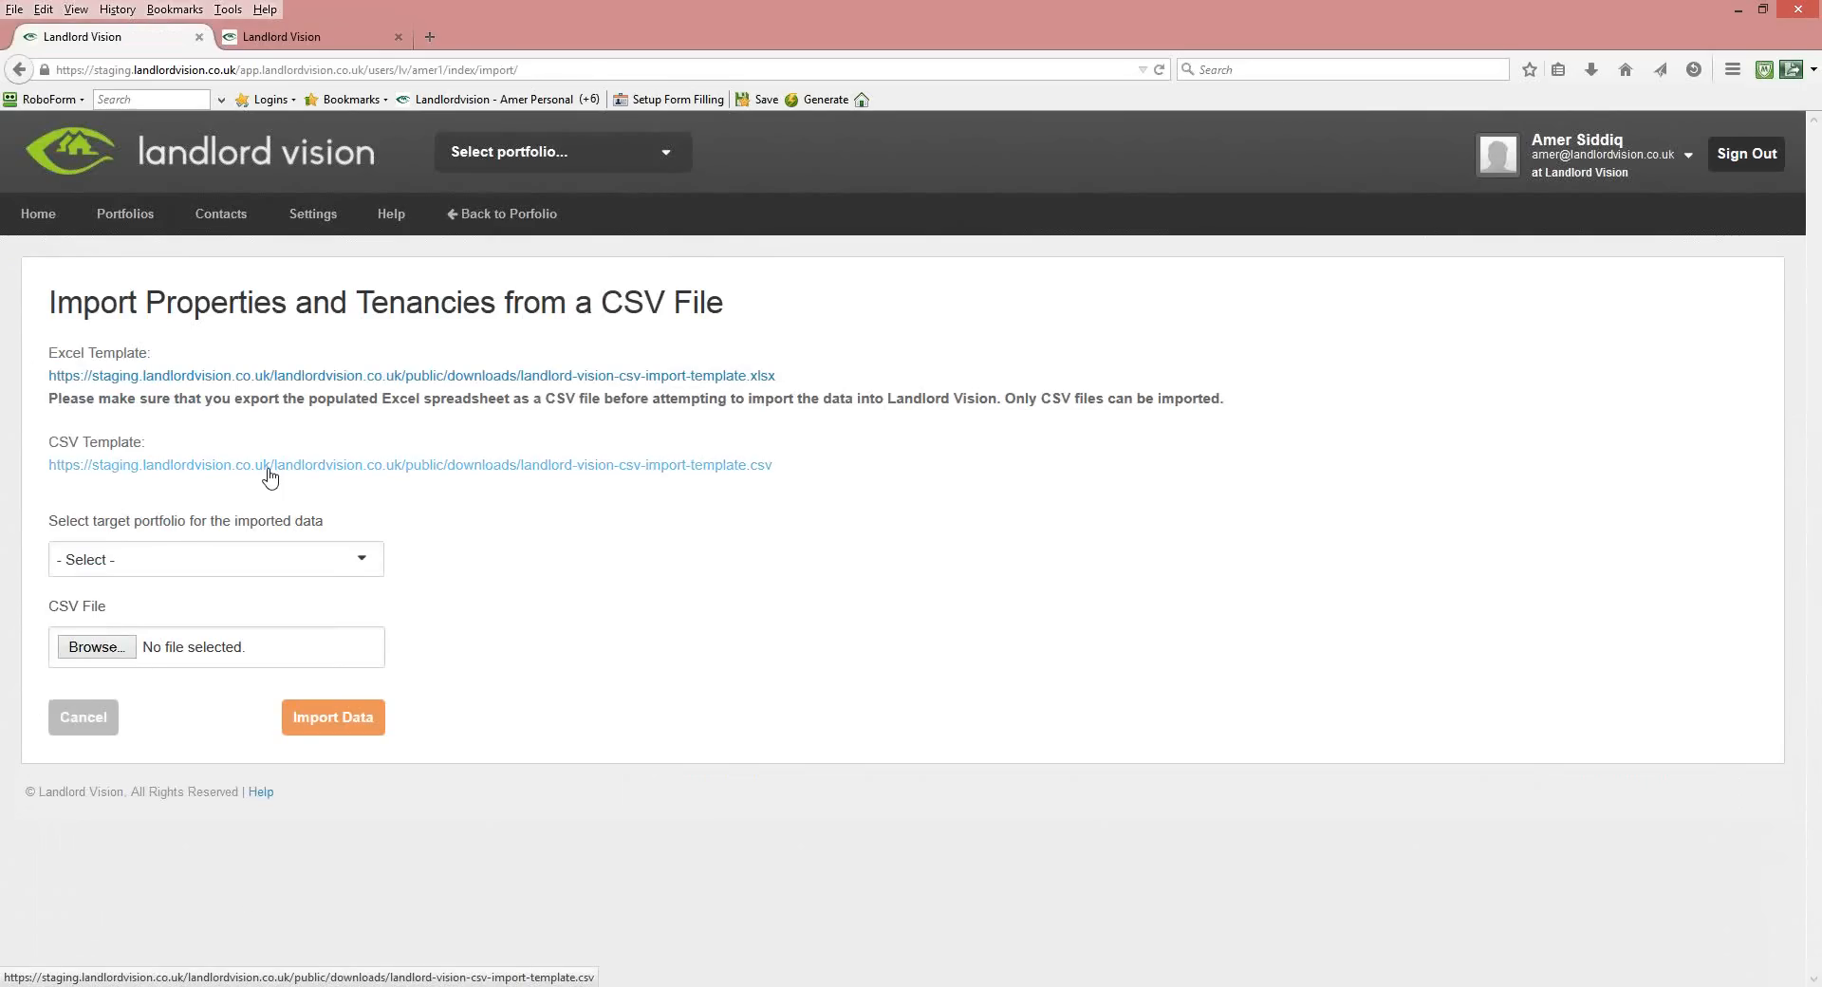
Open the Excel import template in Microsoft Excel and go through its columns from Property Reference to Tenant Name.
click(268, 380)
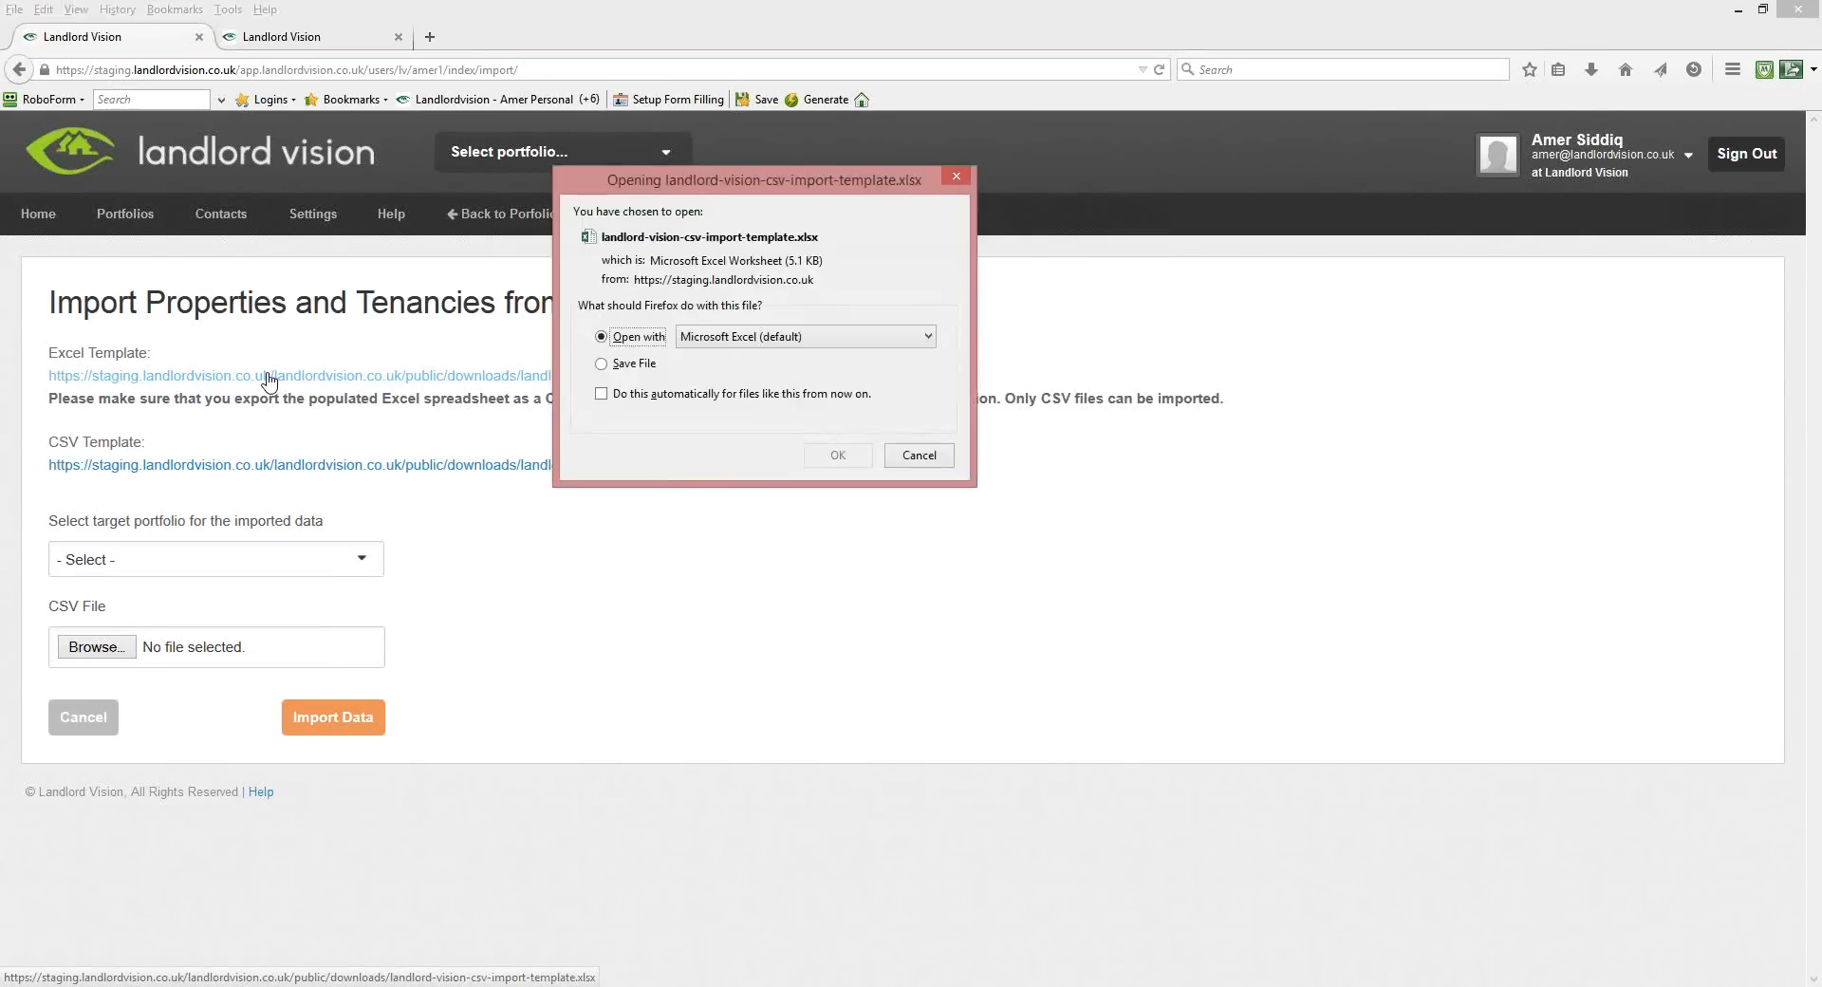
click(815, 461)
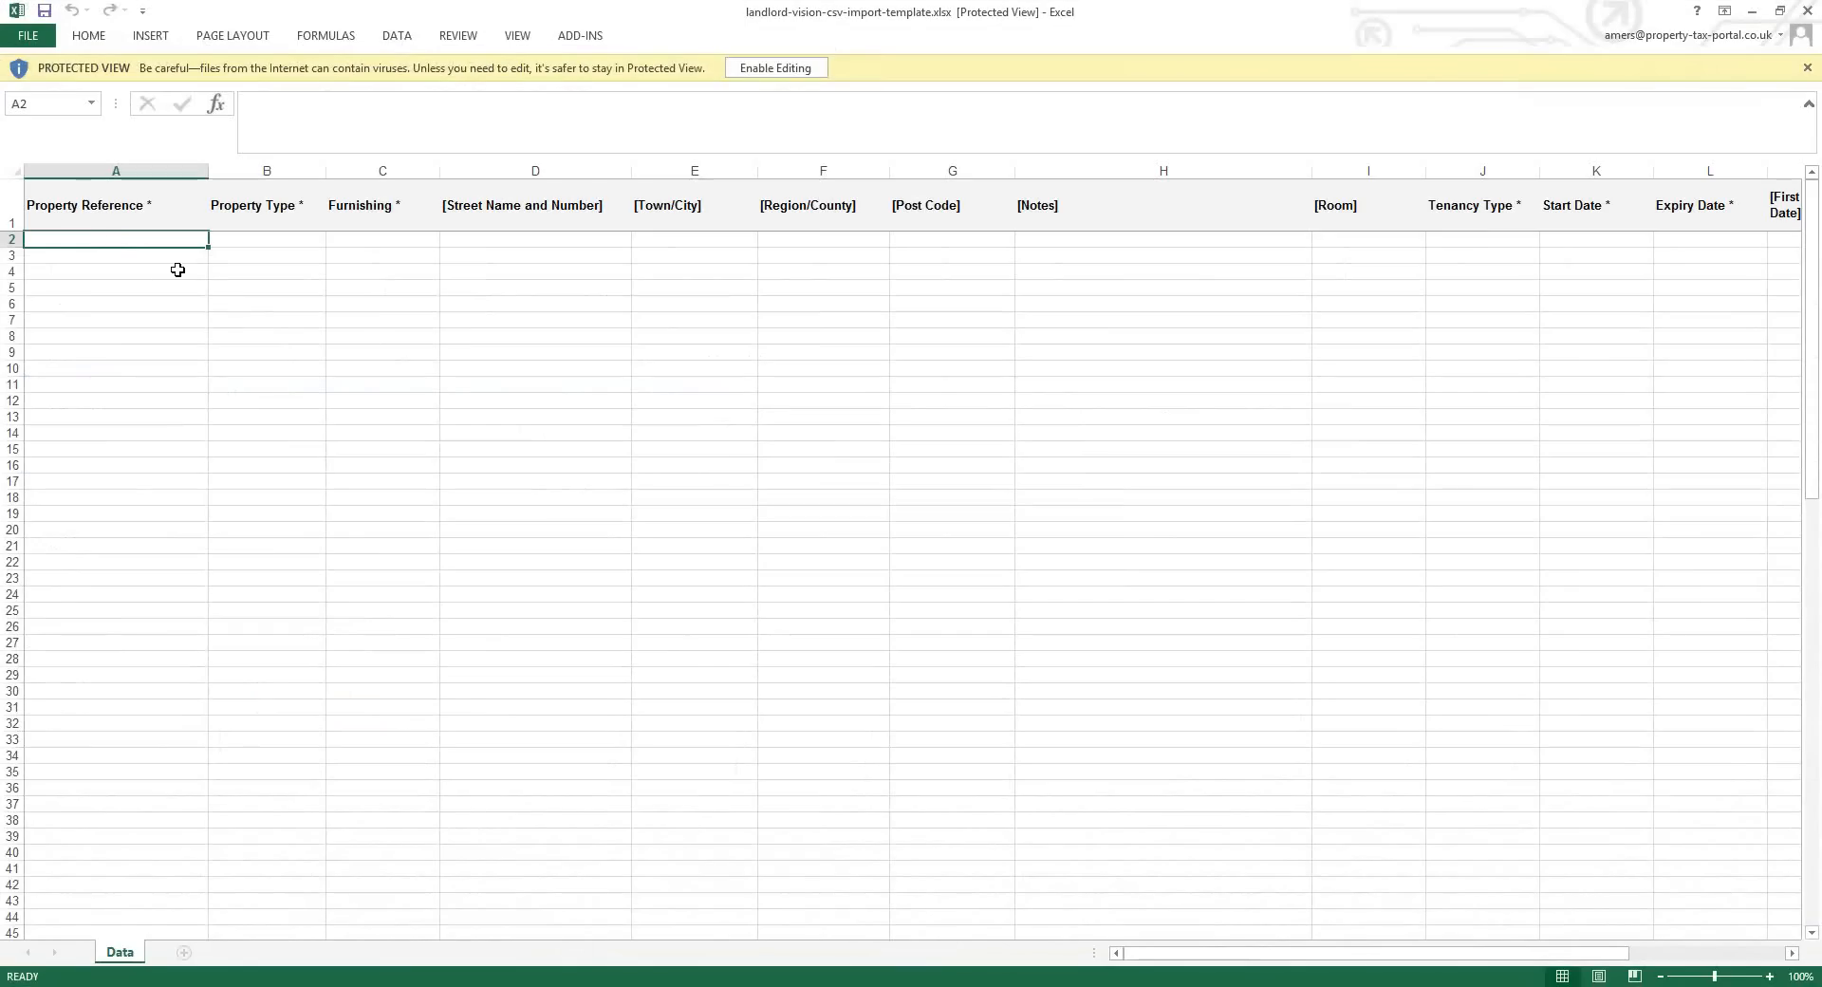
key(Tab)
key(Tab)
key(Tab)
key(Tab)
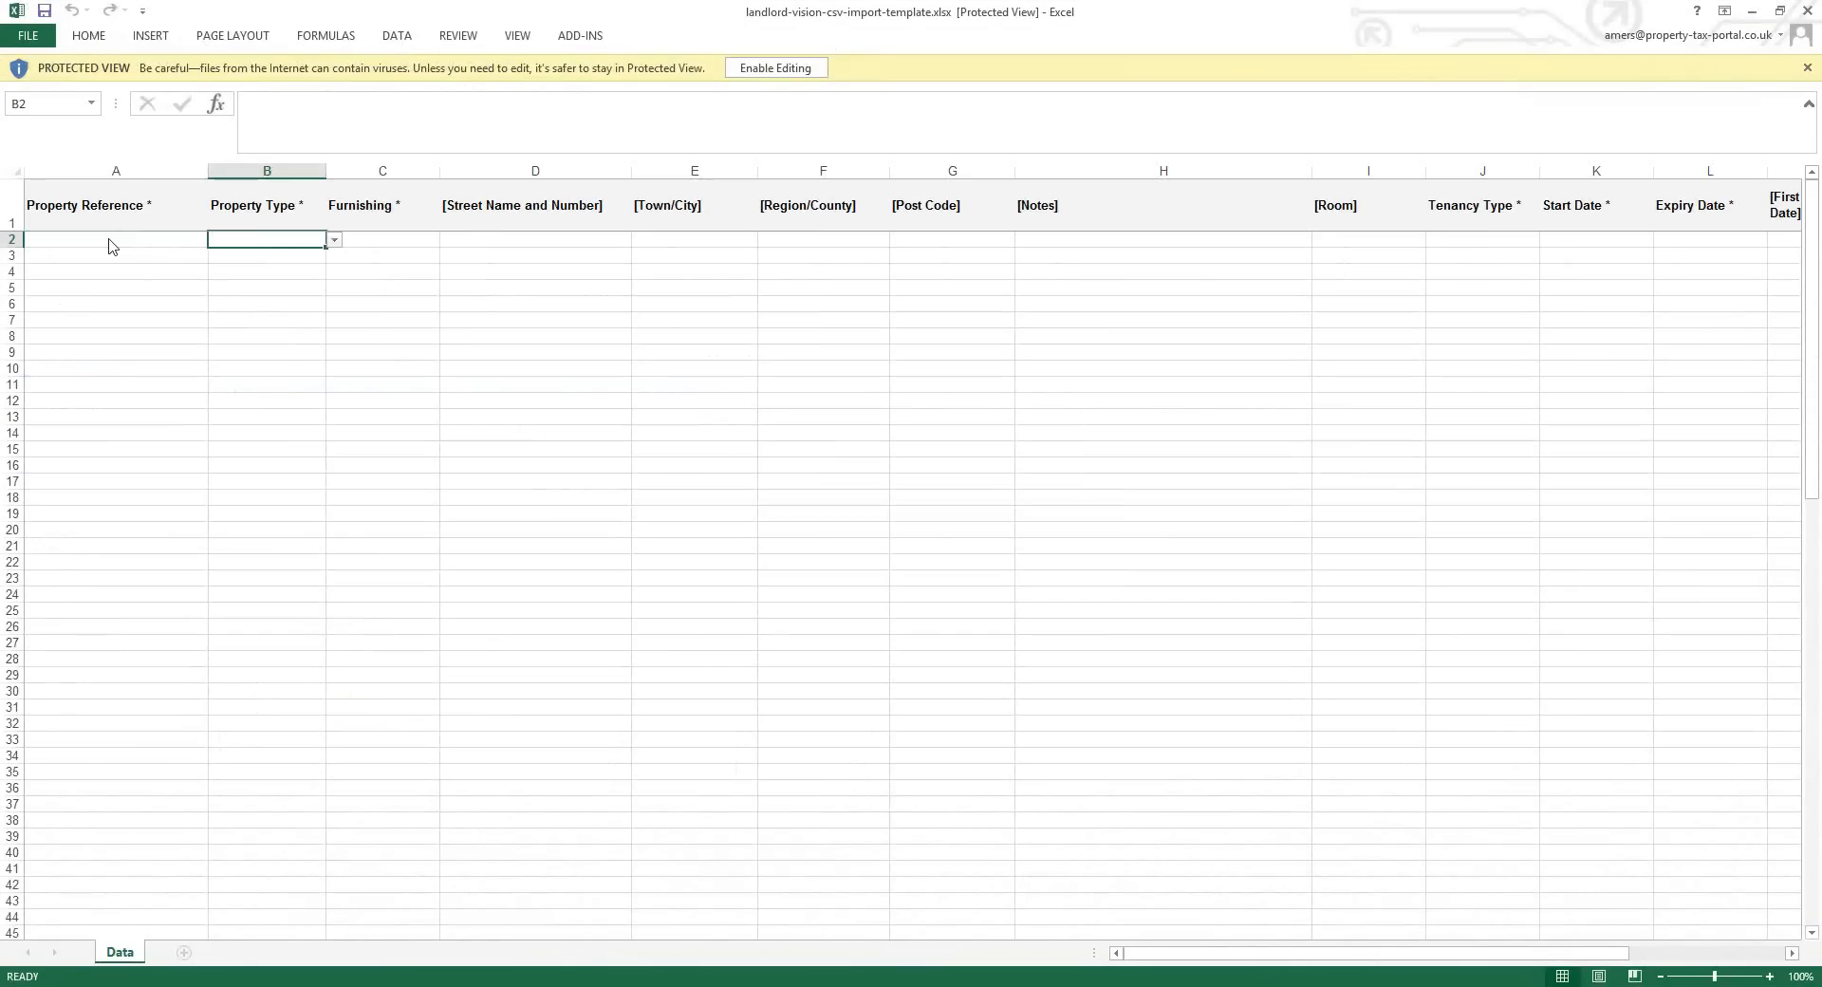
key(Tab)
key(Tab)
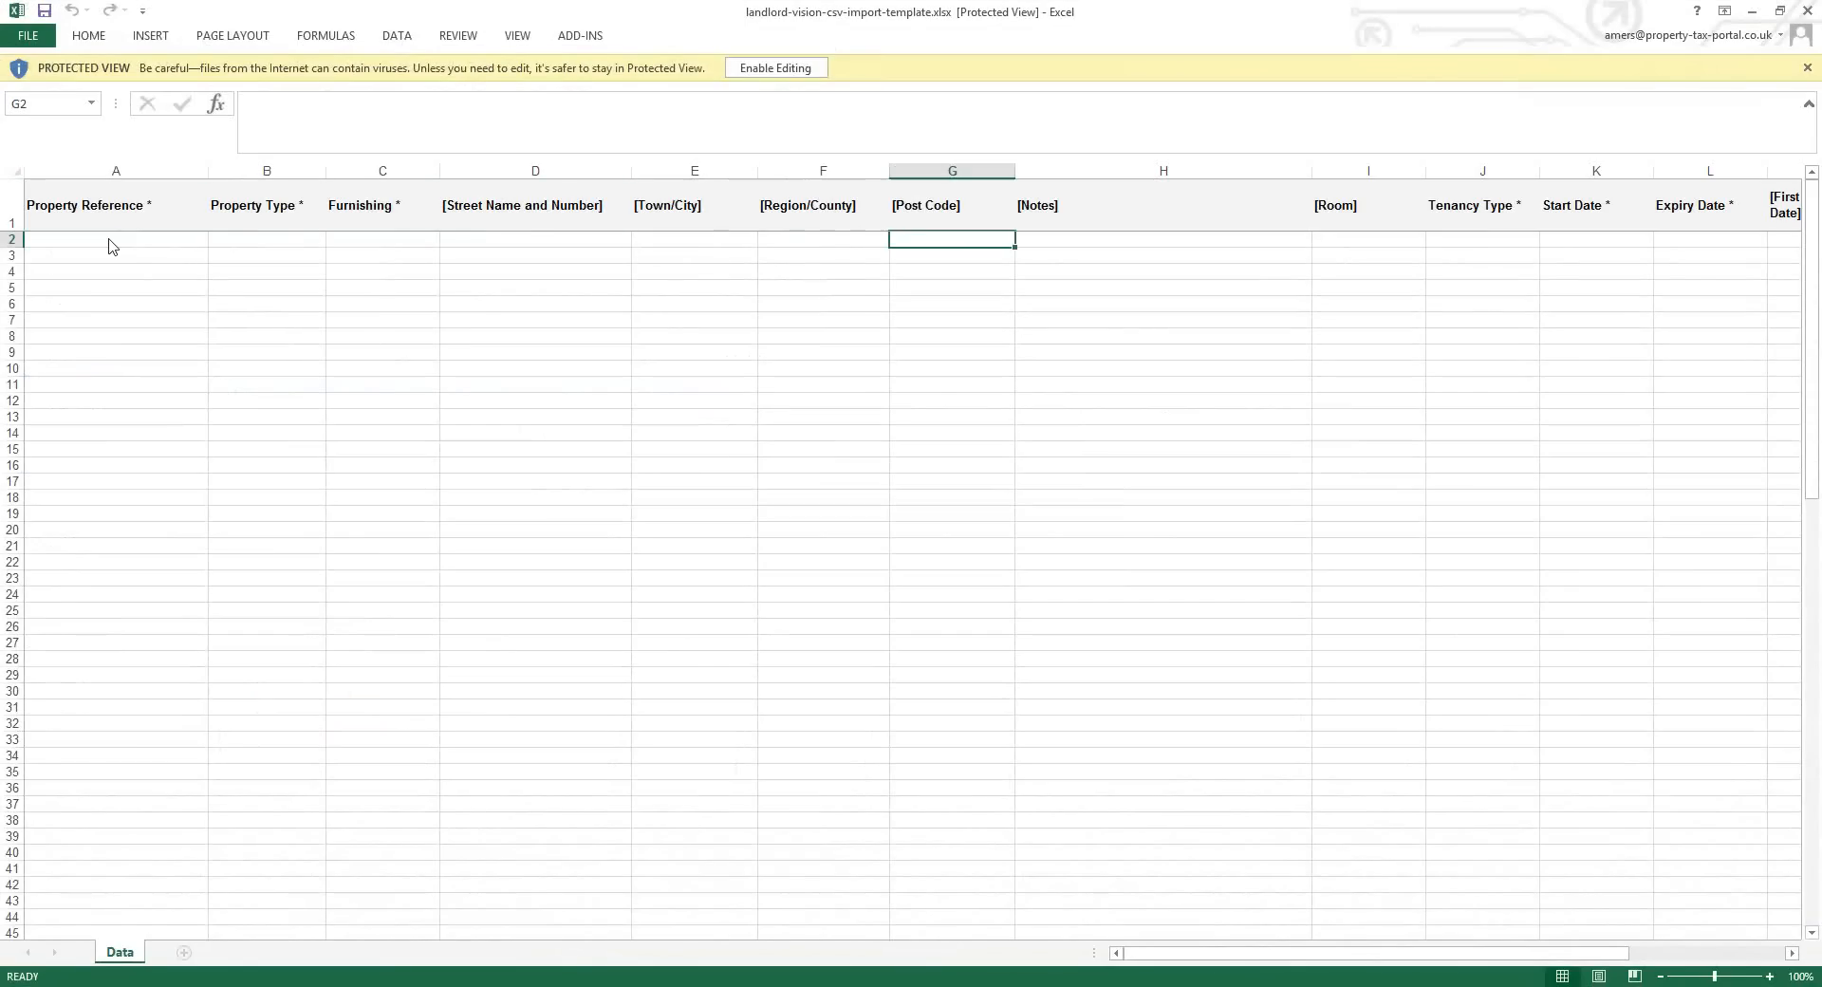
key(Tab)
key(Tab)
key(Tab)
key(Tab)
key(Tab)
key(Tab)
key(Tab)
key(Tab)
key(Tab)
key(Tab)
key(Tab)
key(Tab)
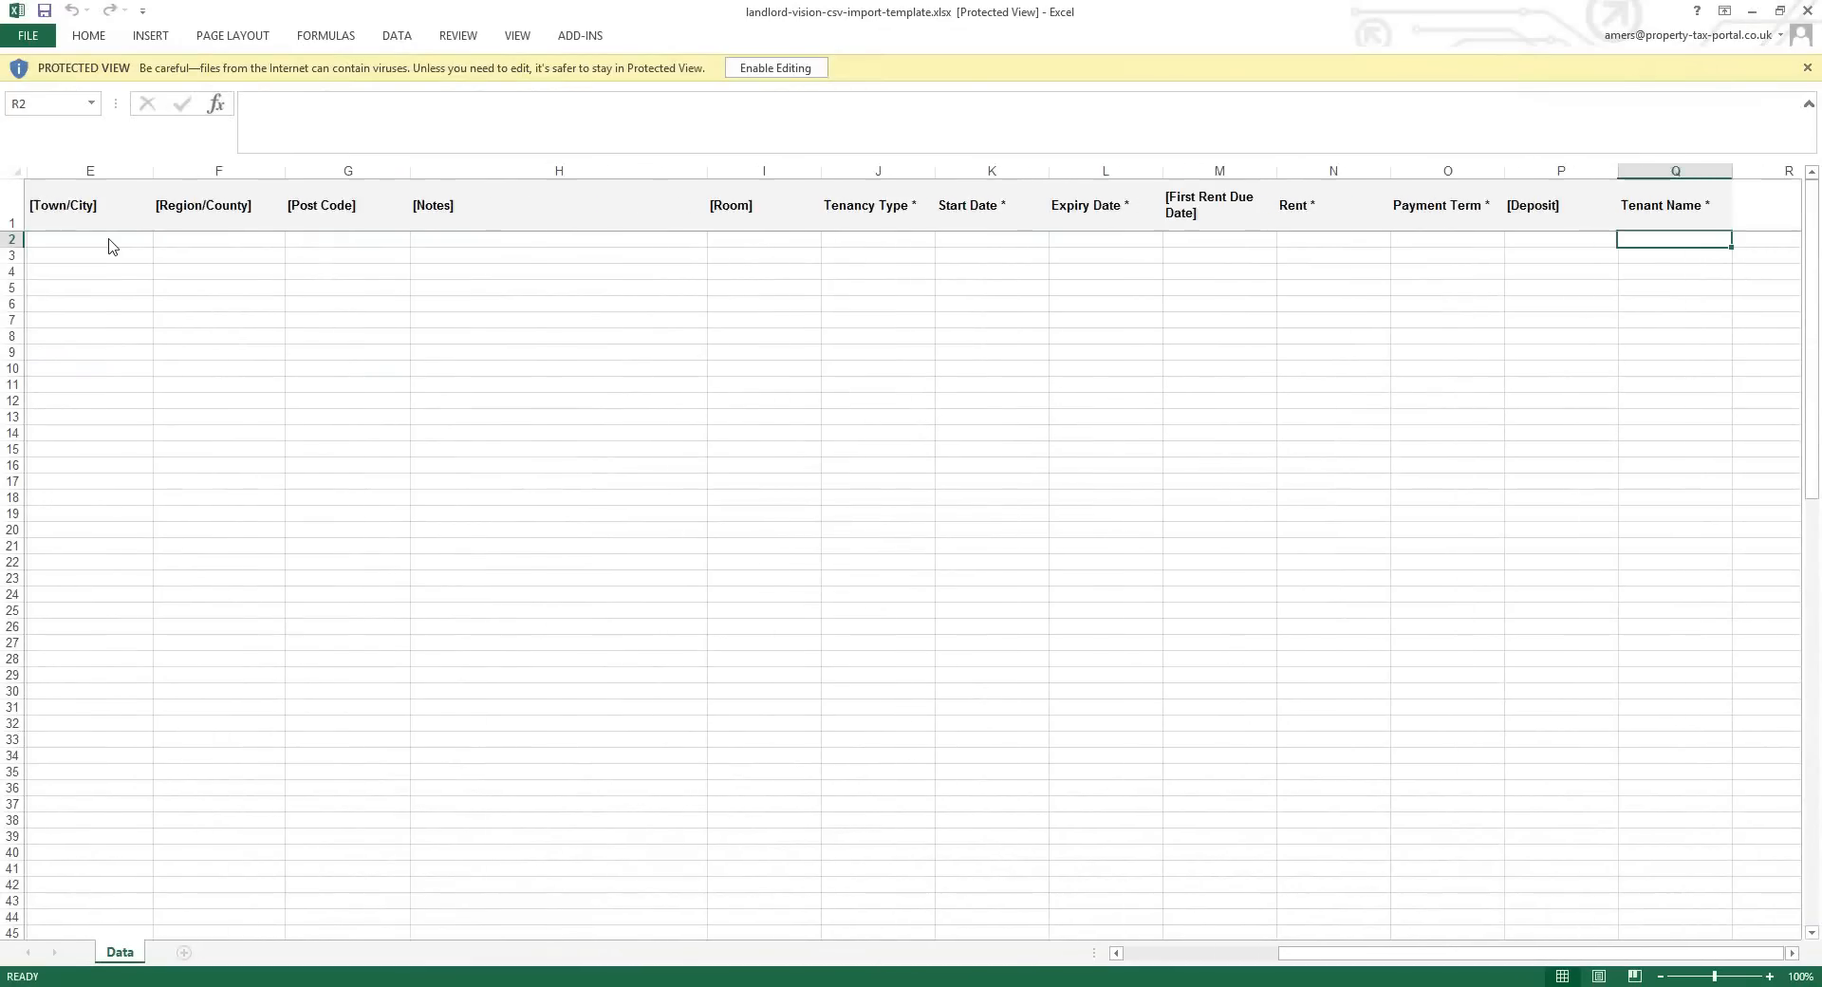
Review the template's tenancy columns from Tenancy Type through Start Date and Expiry Date to Rent.
key(shift+Tab)
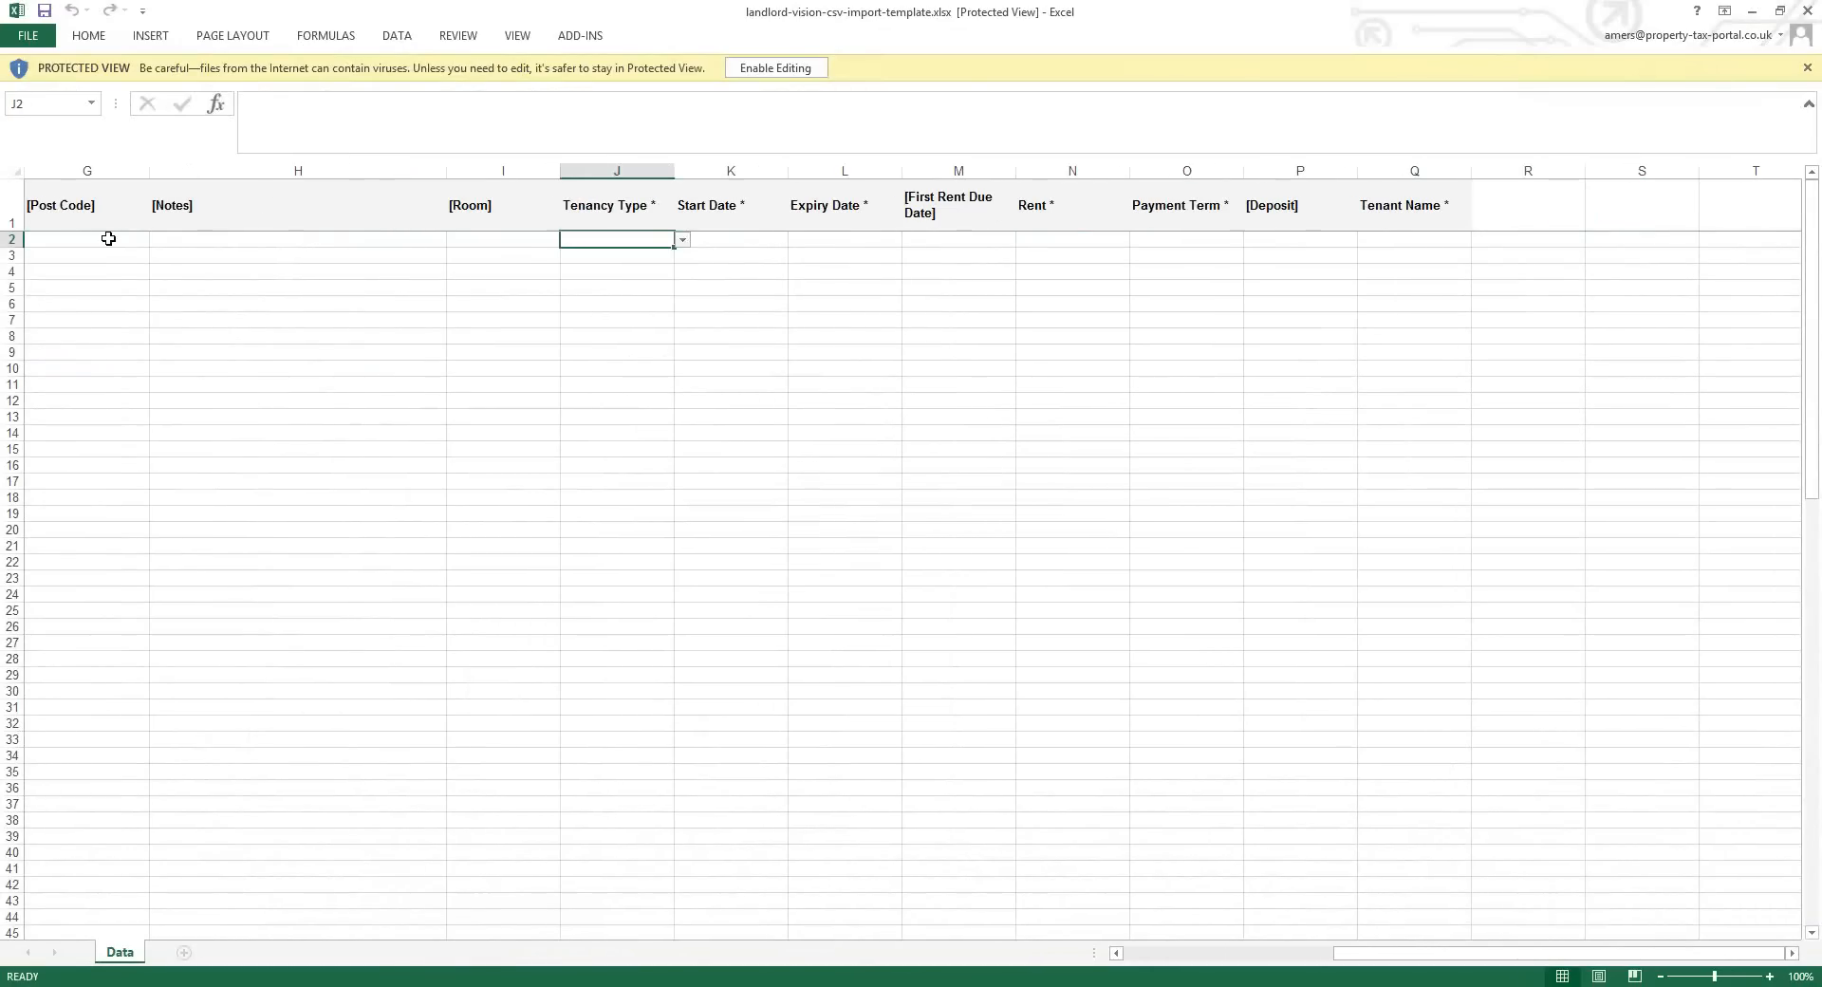
key(Right)
key(Right)
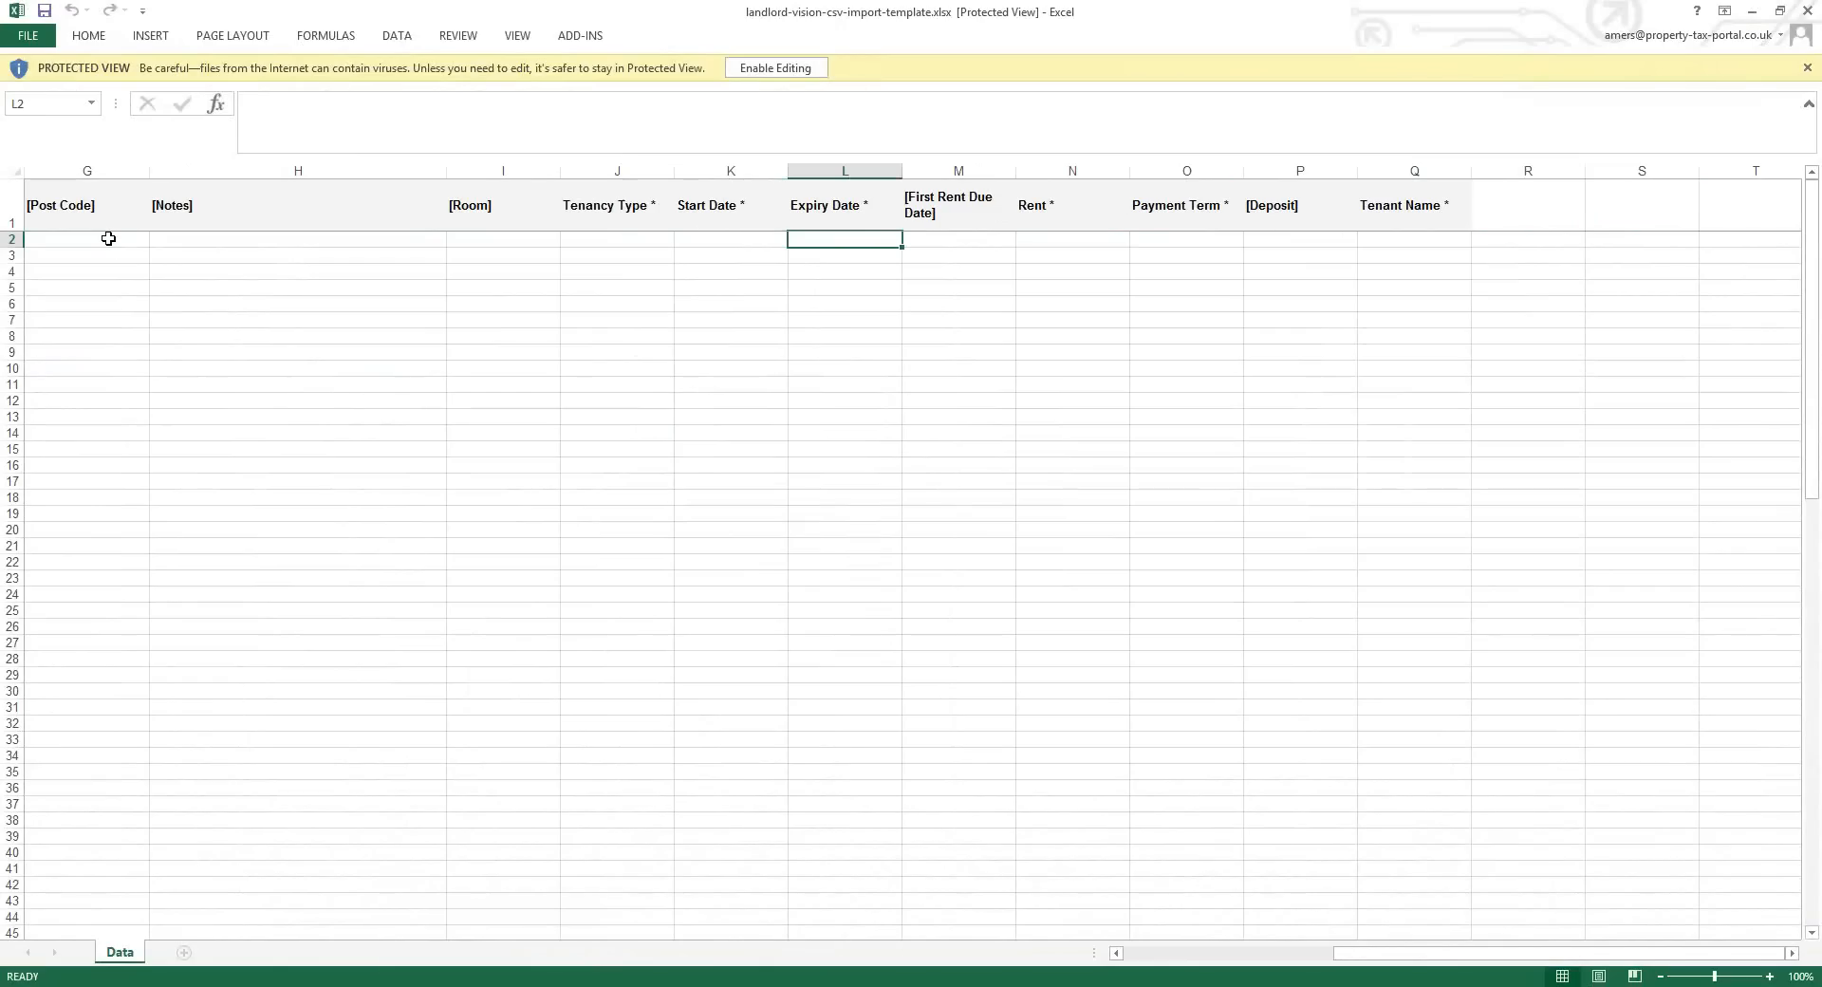
key(Right)
key(Right)
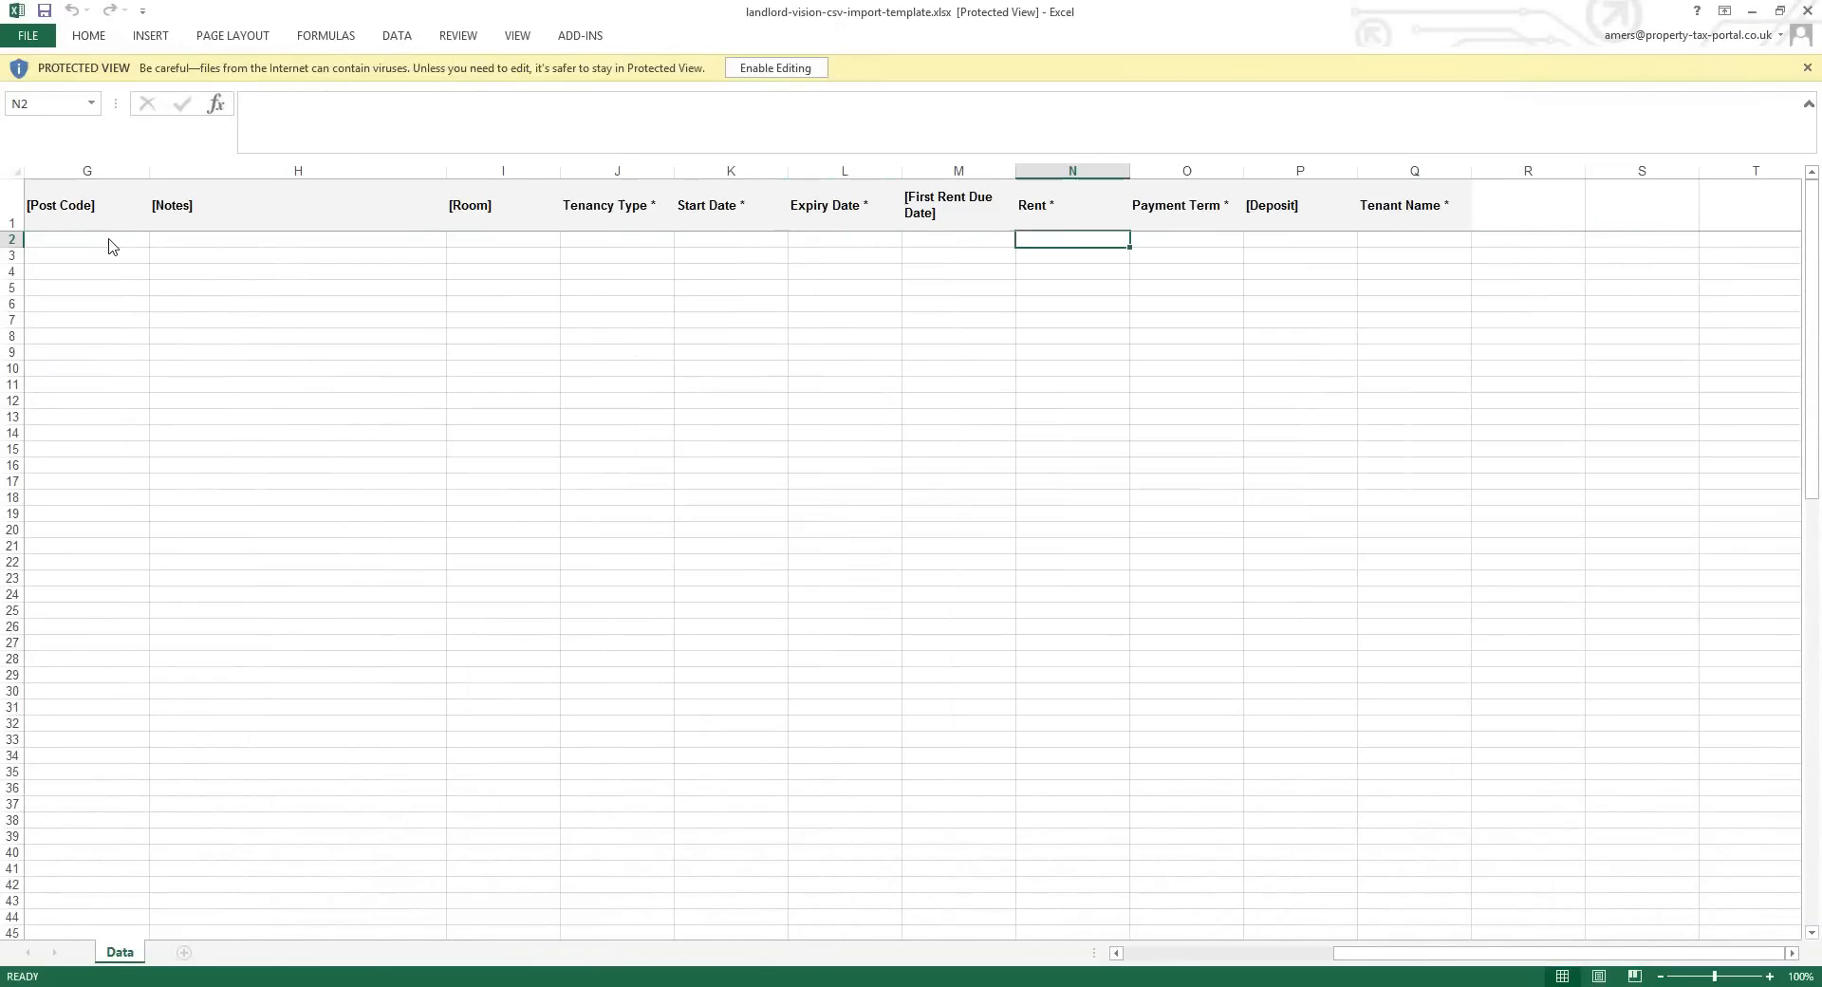
Look over the template's blank data rows, close the workbook and cancel the CSV import.
key(Down)
key(Down)
key(Down)
key(Down)
key(Down)
key(Left)
key(Left)
key(Left)
key(Left)
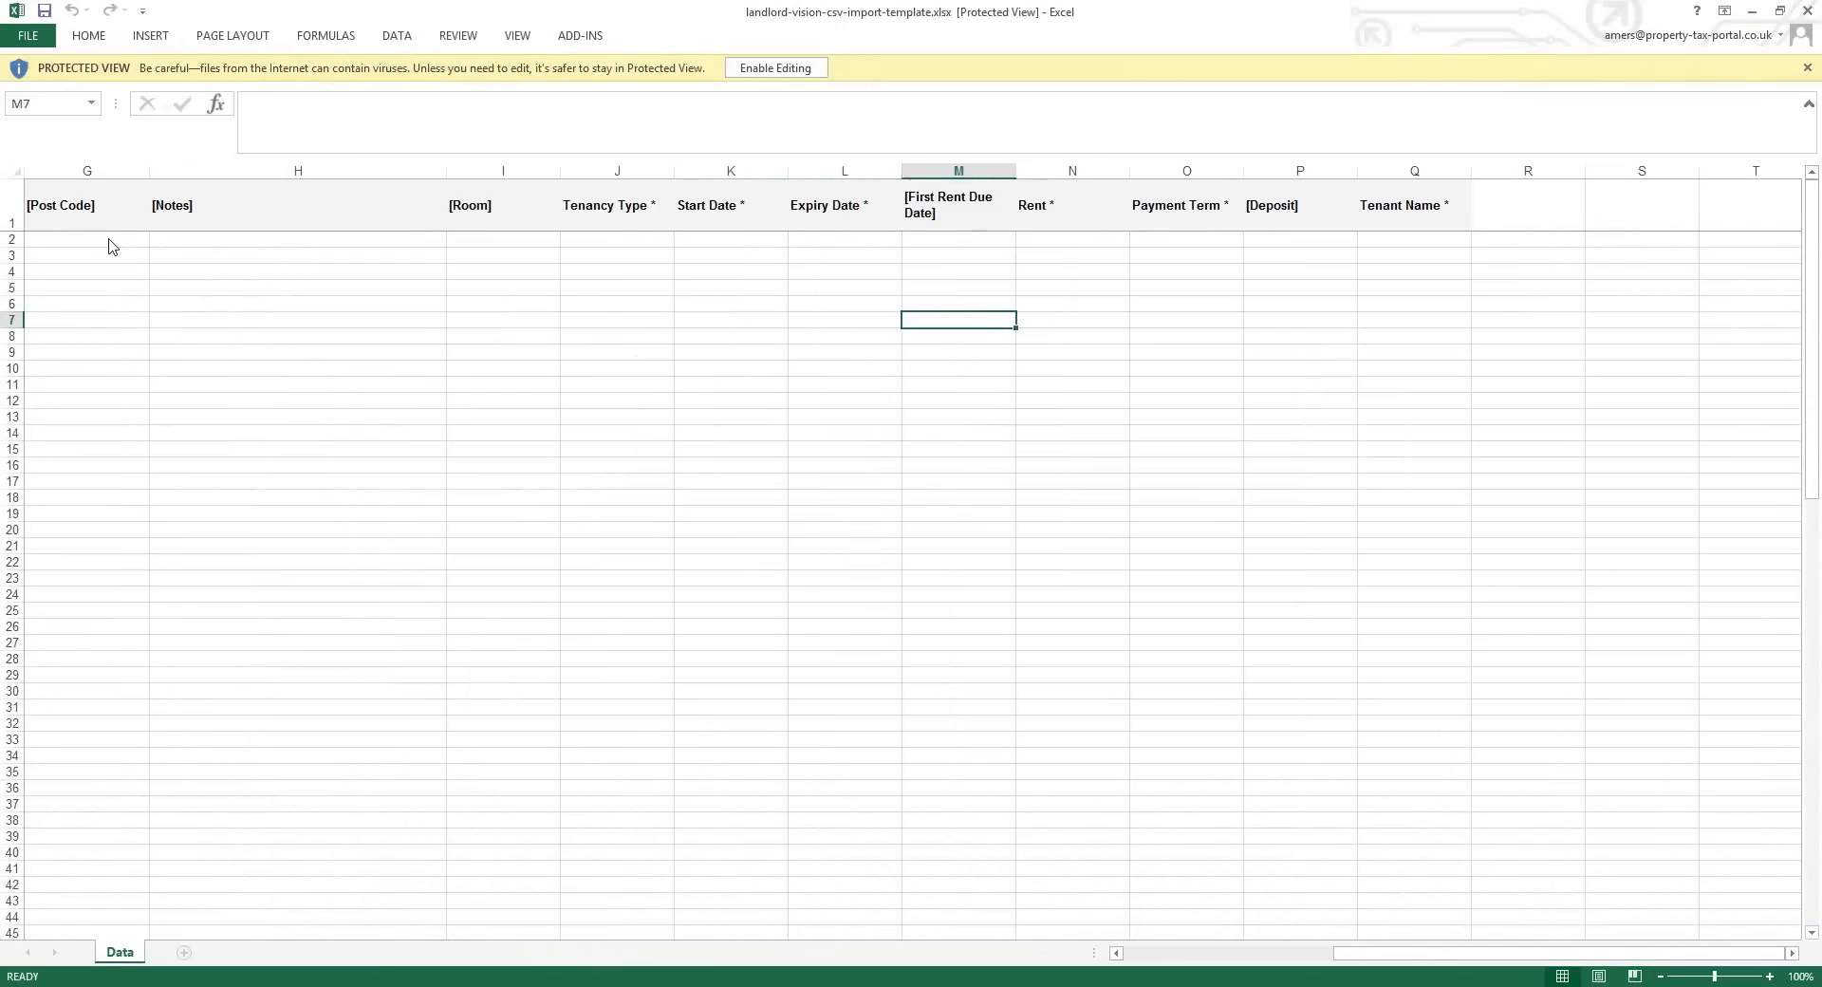
key(Home)
key(Up)
key(Up)
key(Up)
key(Up)
key(Up)
key(Down)
key(Down)
key(Down)
key(Down)
key(Down)
key(Down)
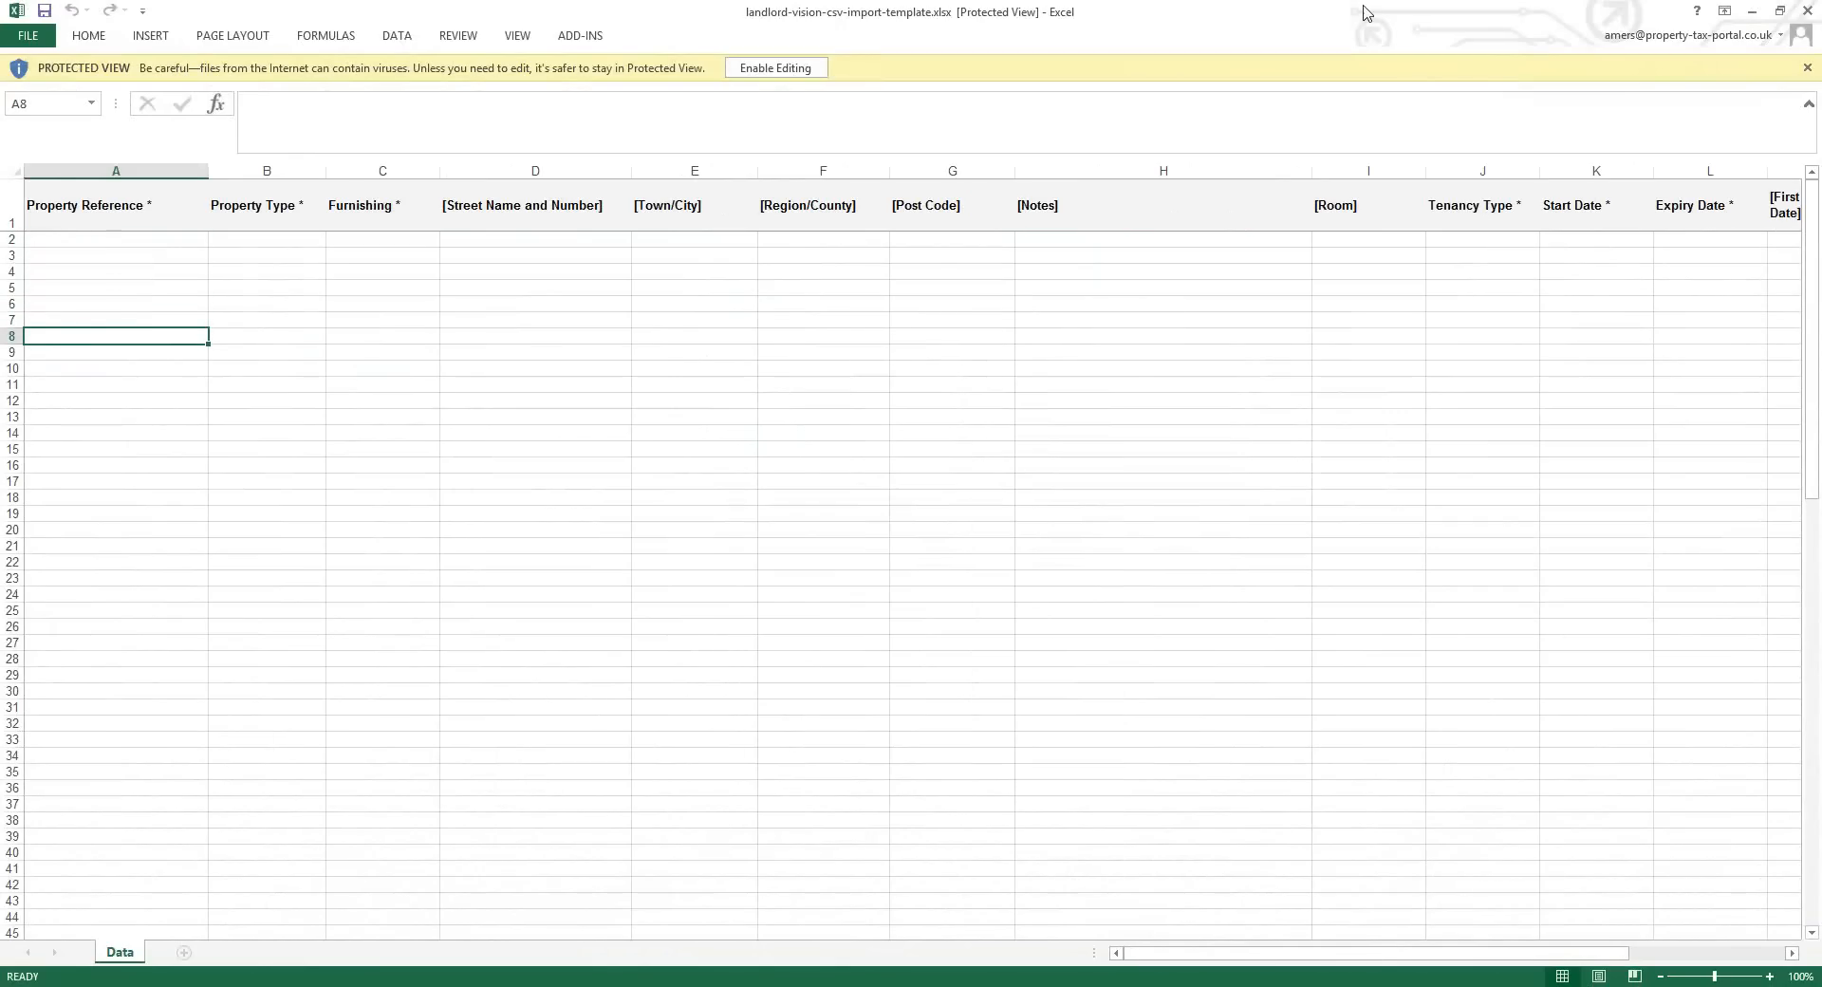
click(1806, 11)
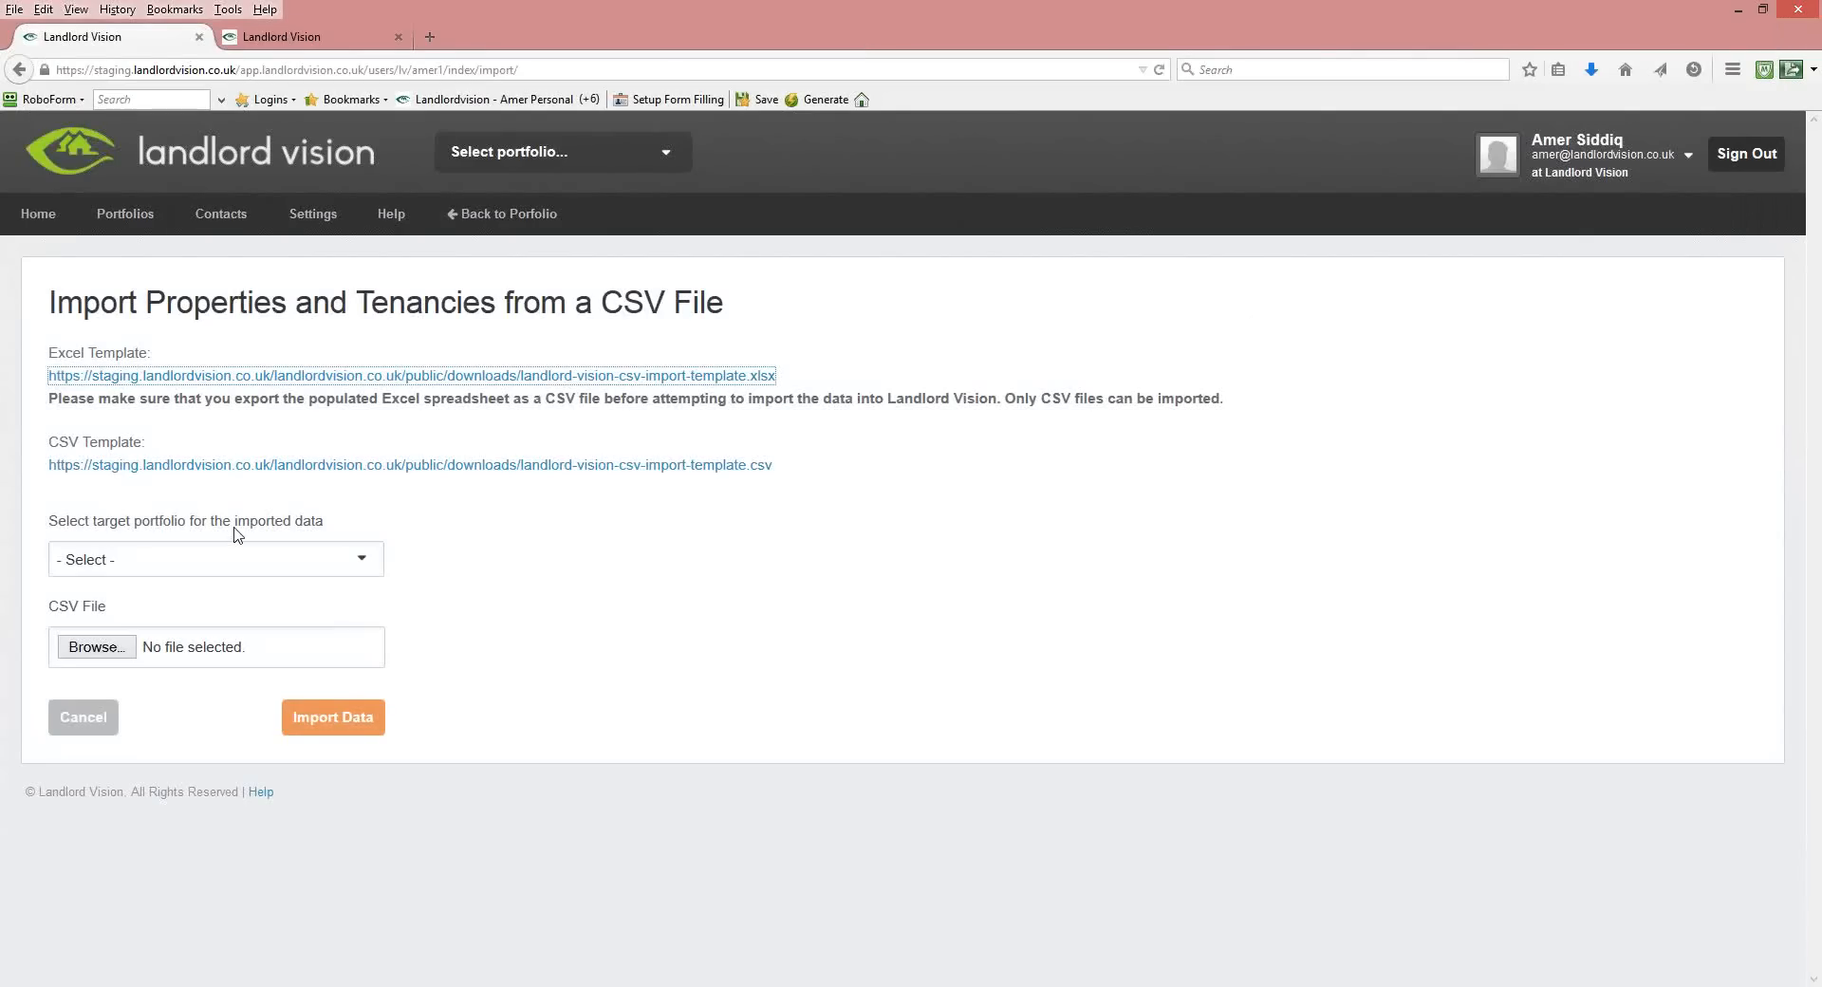
click(77, 721)
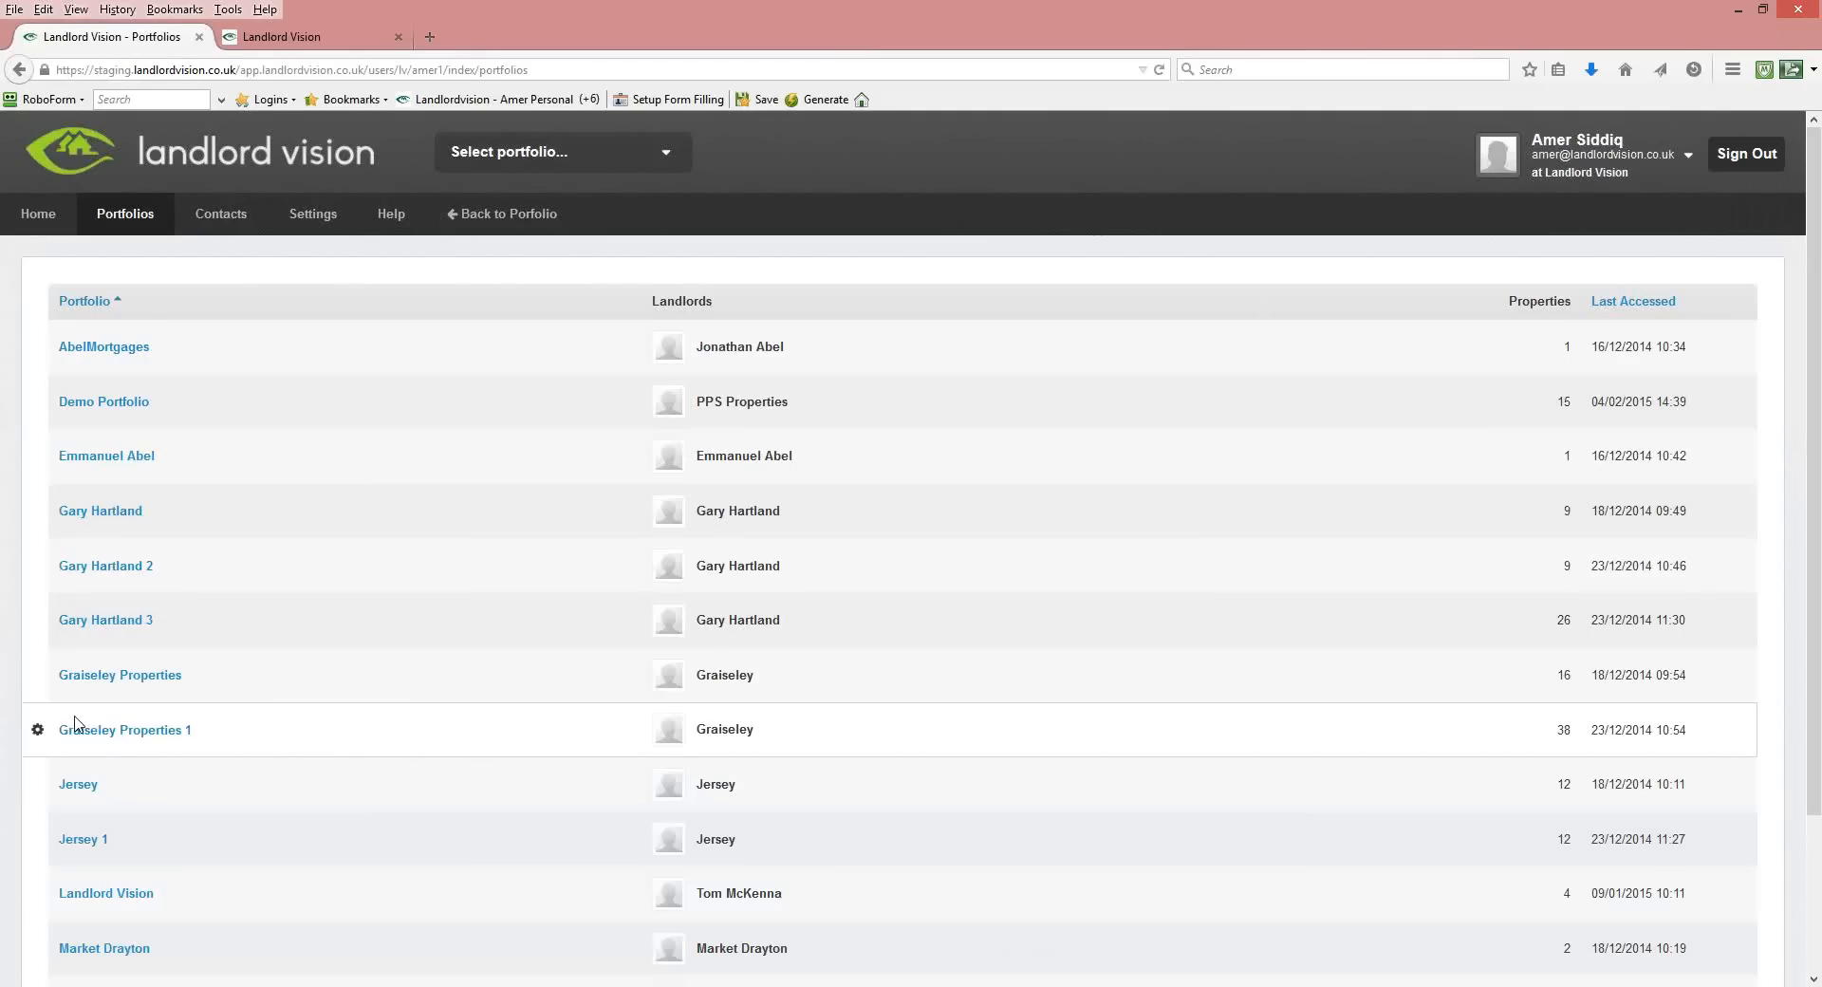
Return to the Demo Portfolio and run its Profit & Loss report for all properties, March 2014 to February 2015, with details displayed.
click(465, 220)
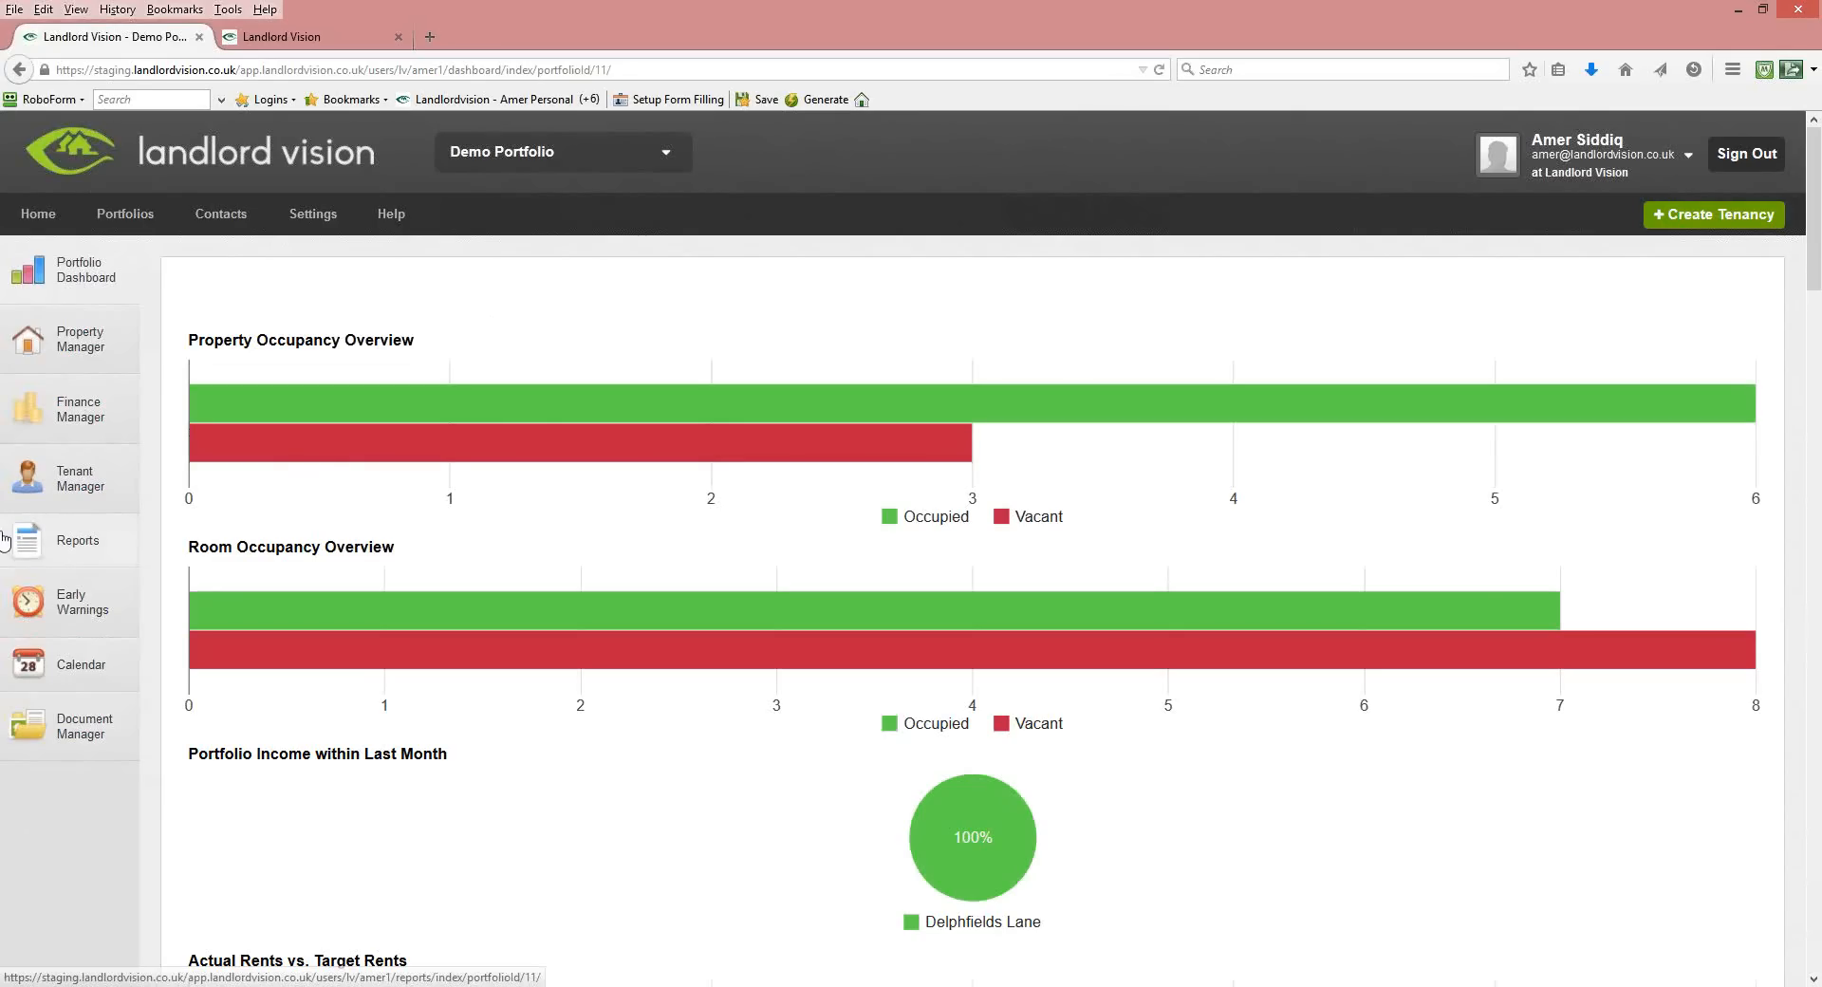
click(57, 541)
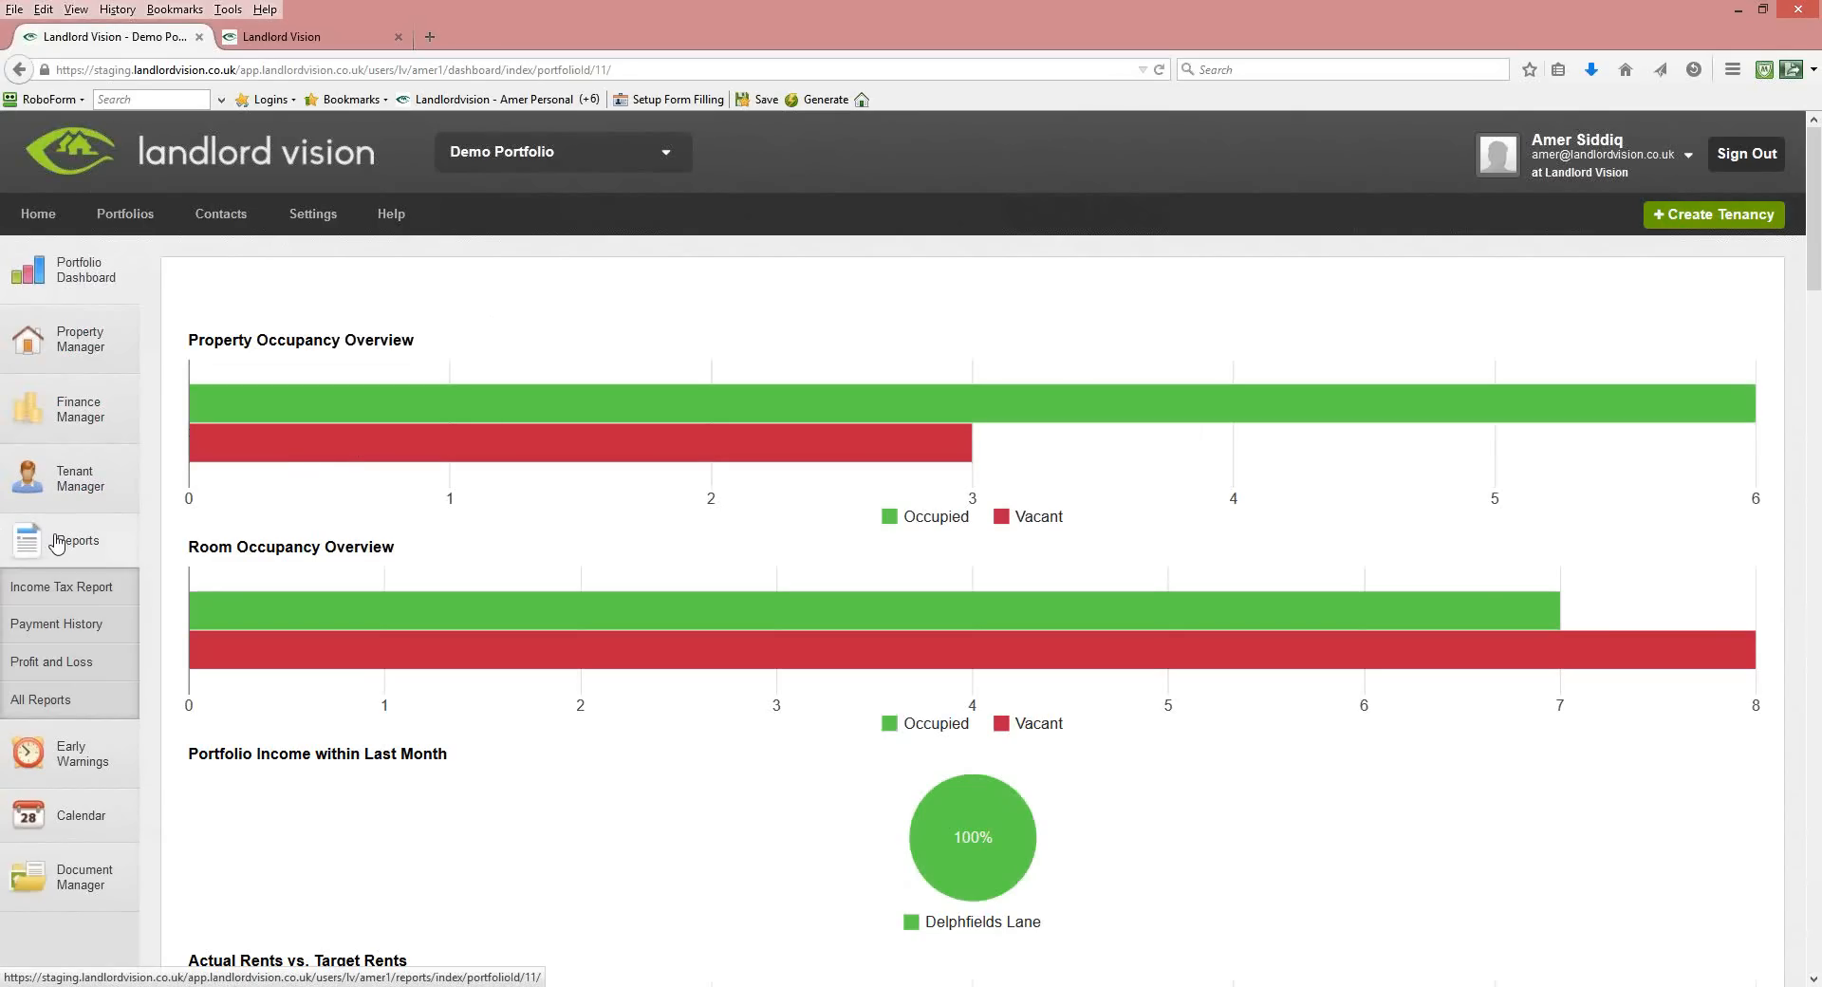
click(52, 672)
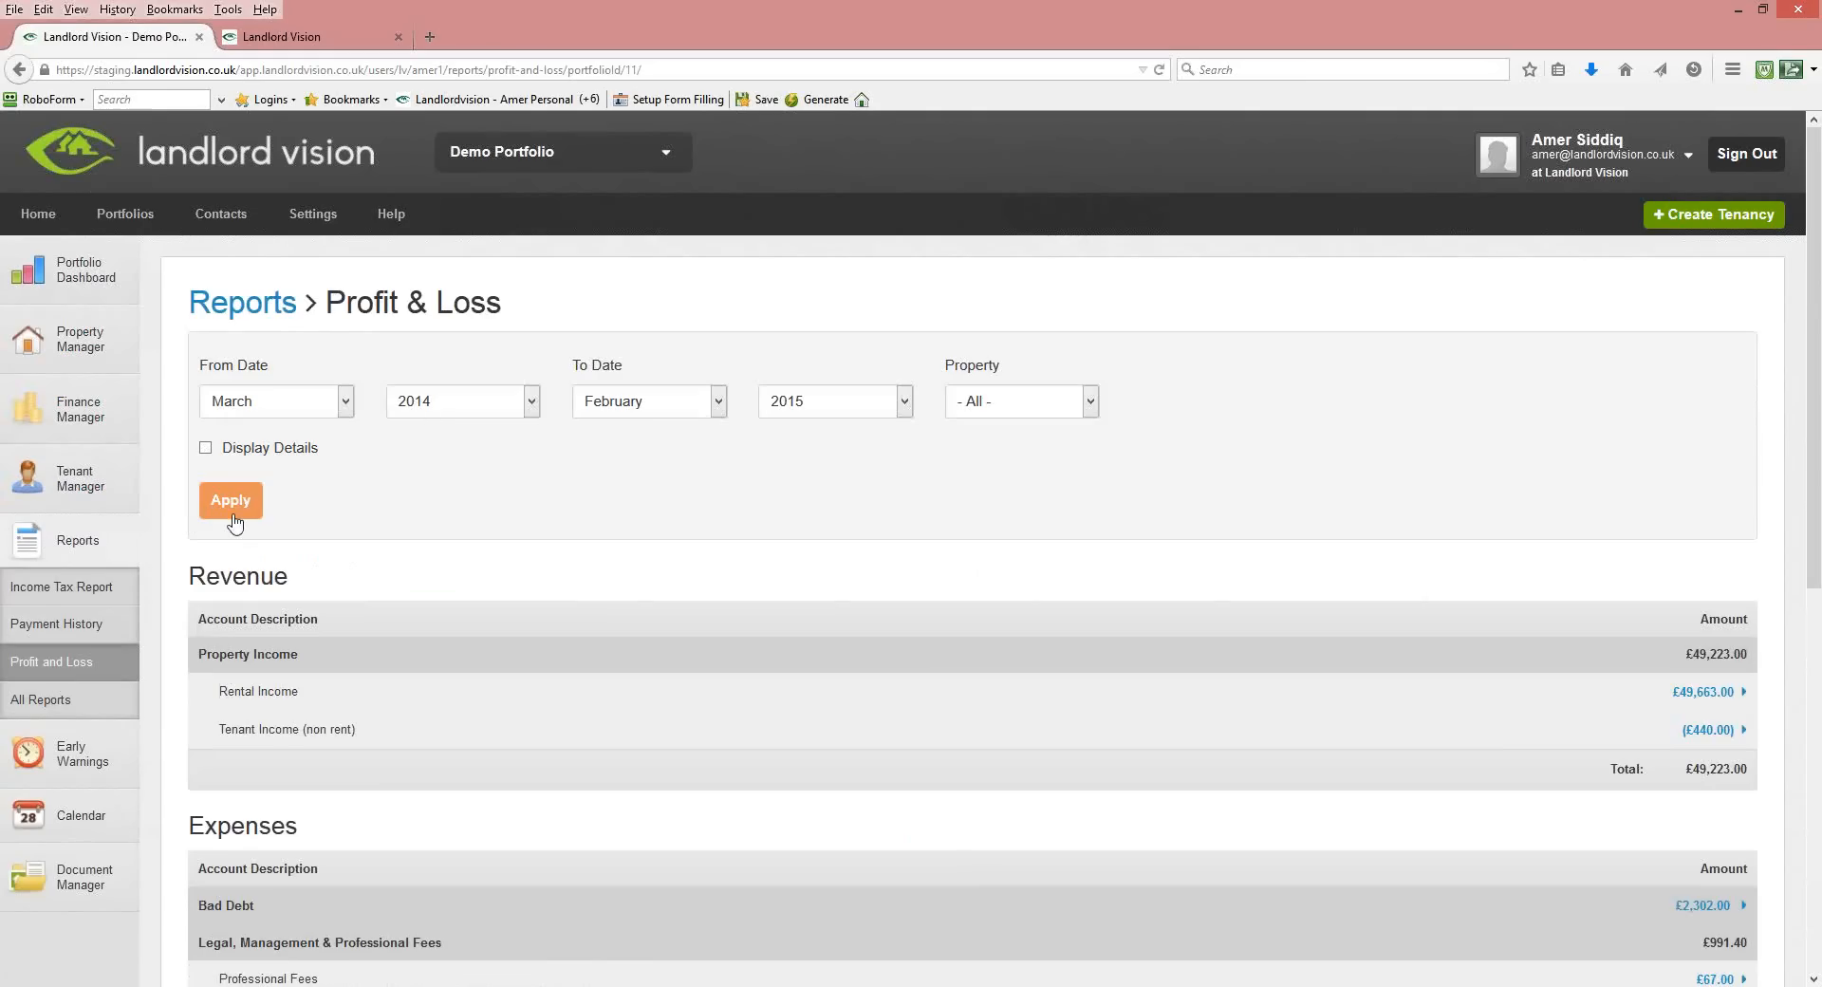
click(205, 447)
click(226, 502)
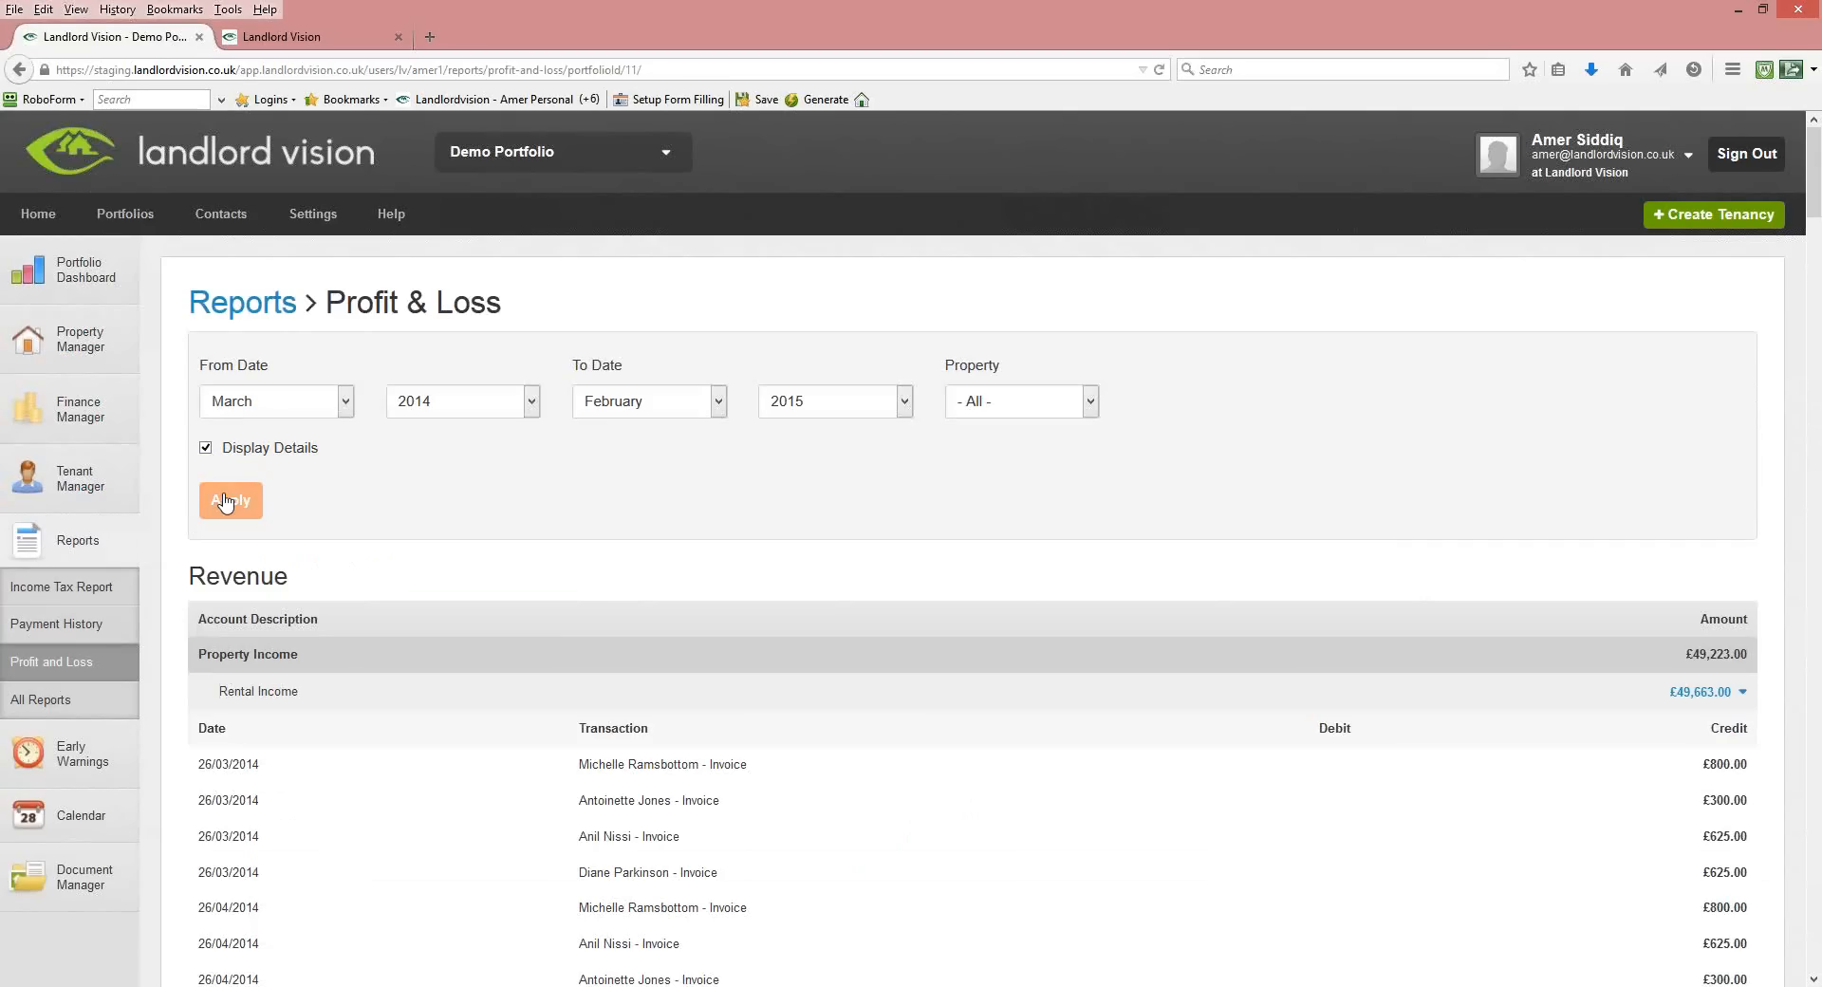
Switch to the website's pricing page and look through it down to the free sign-up option and support contact details.
click(288, 38)
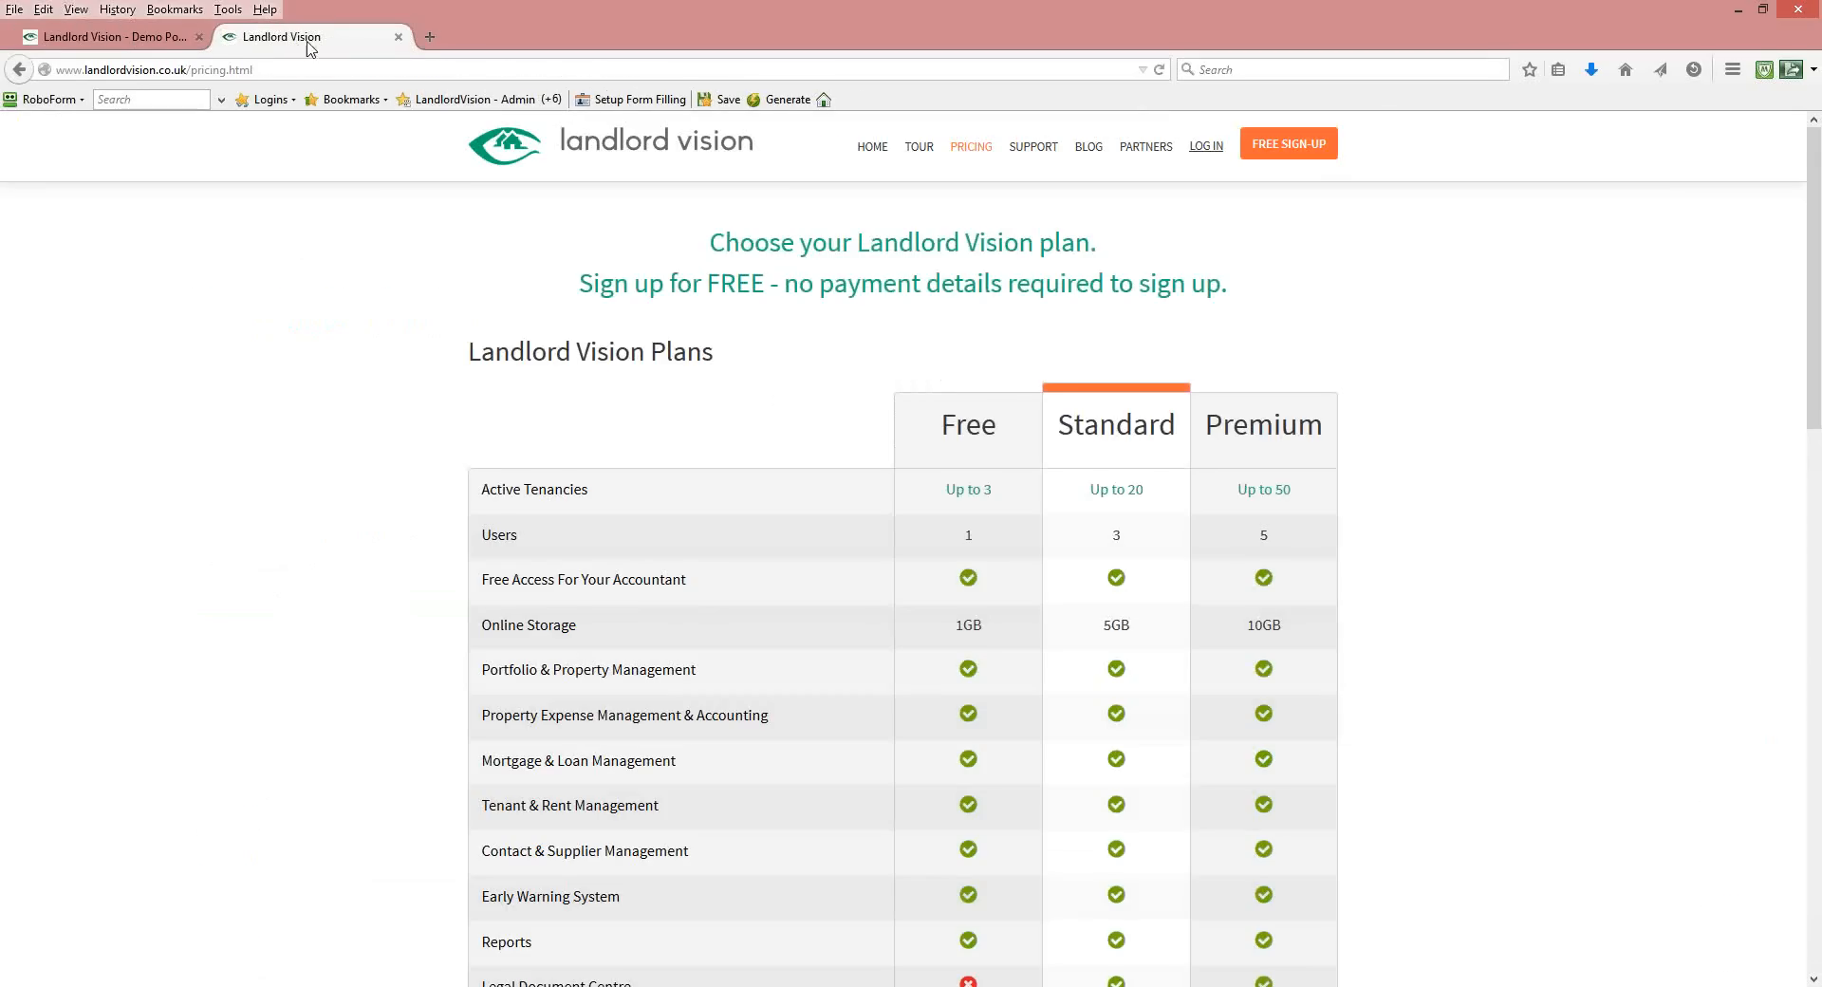
scroll(1070, 338, down, 15)
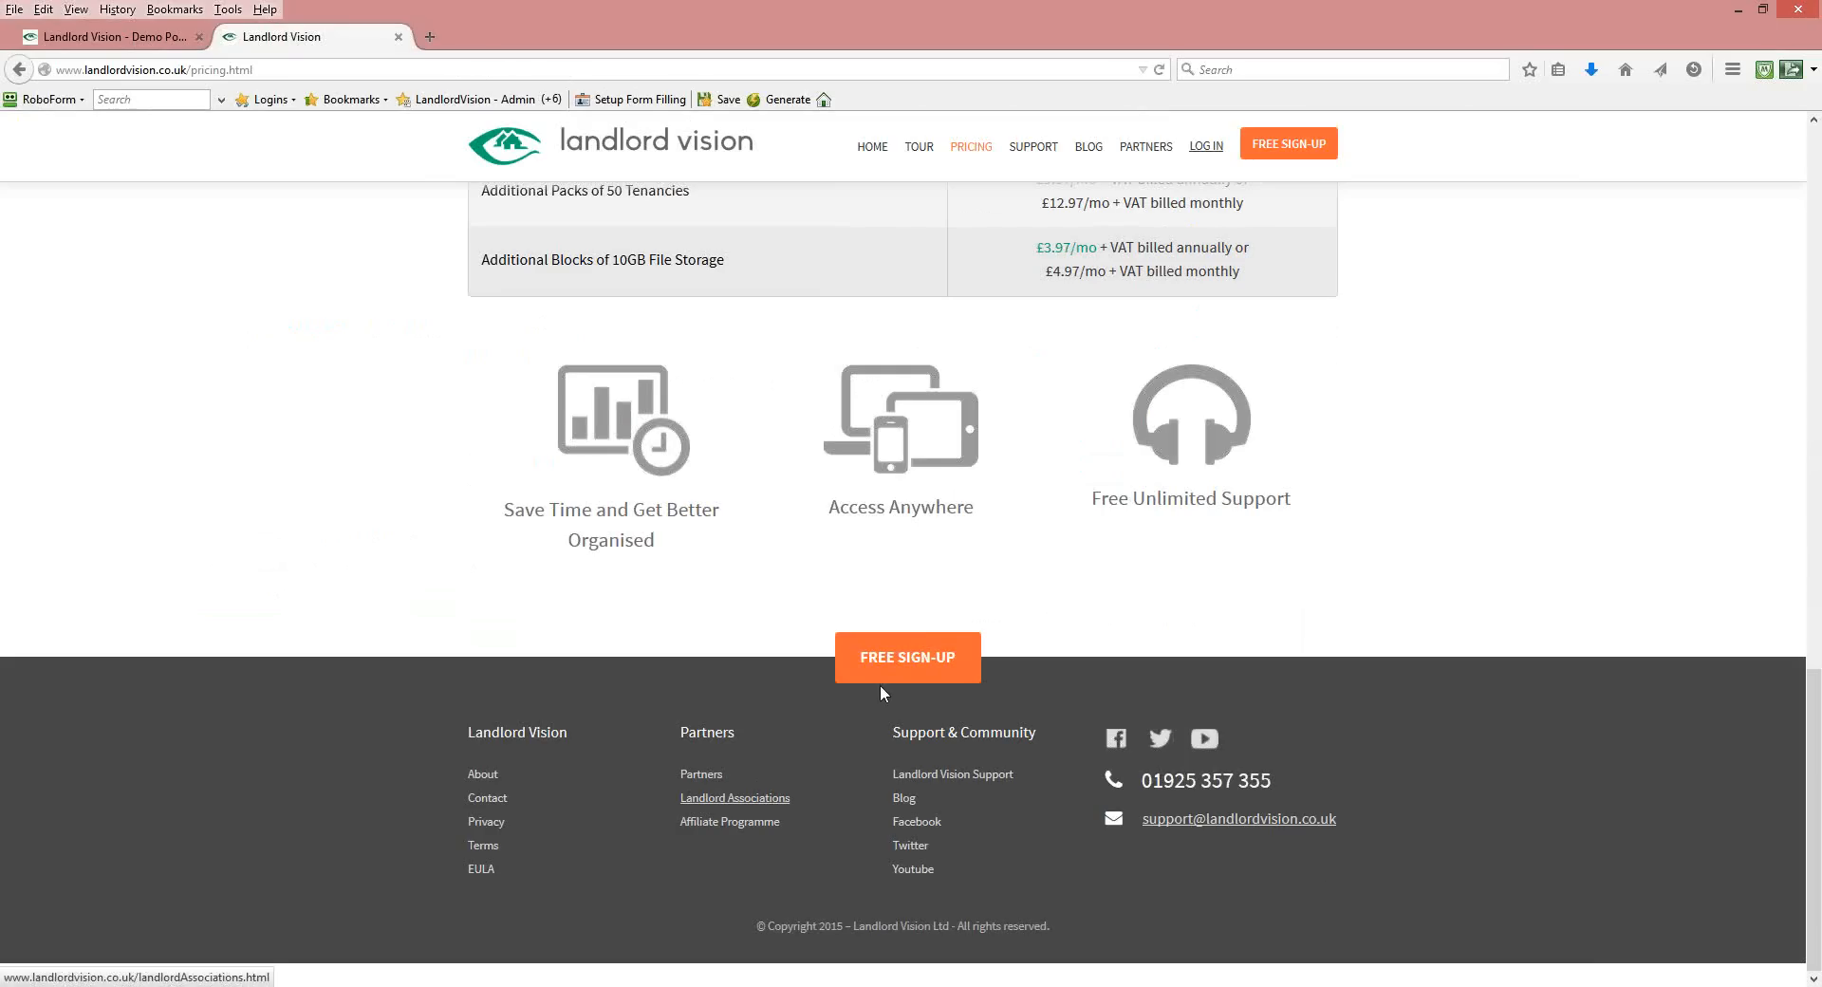
drag(1817, 664, 1817, 130)
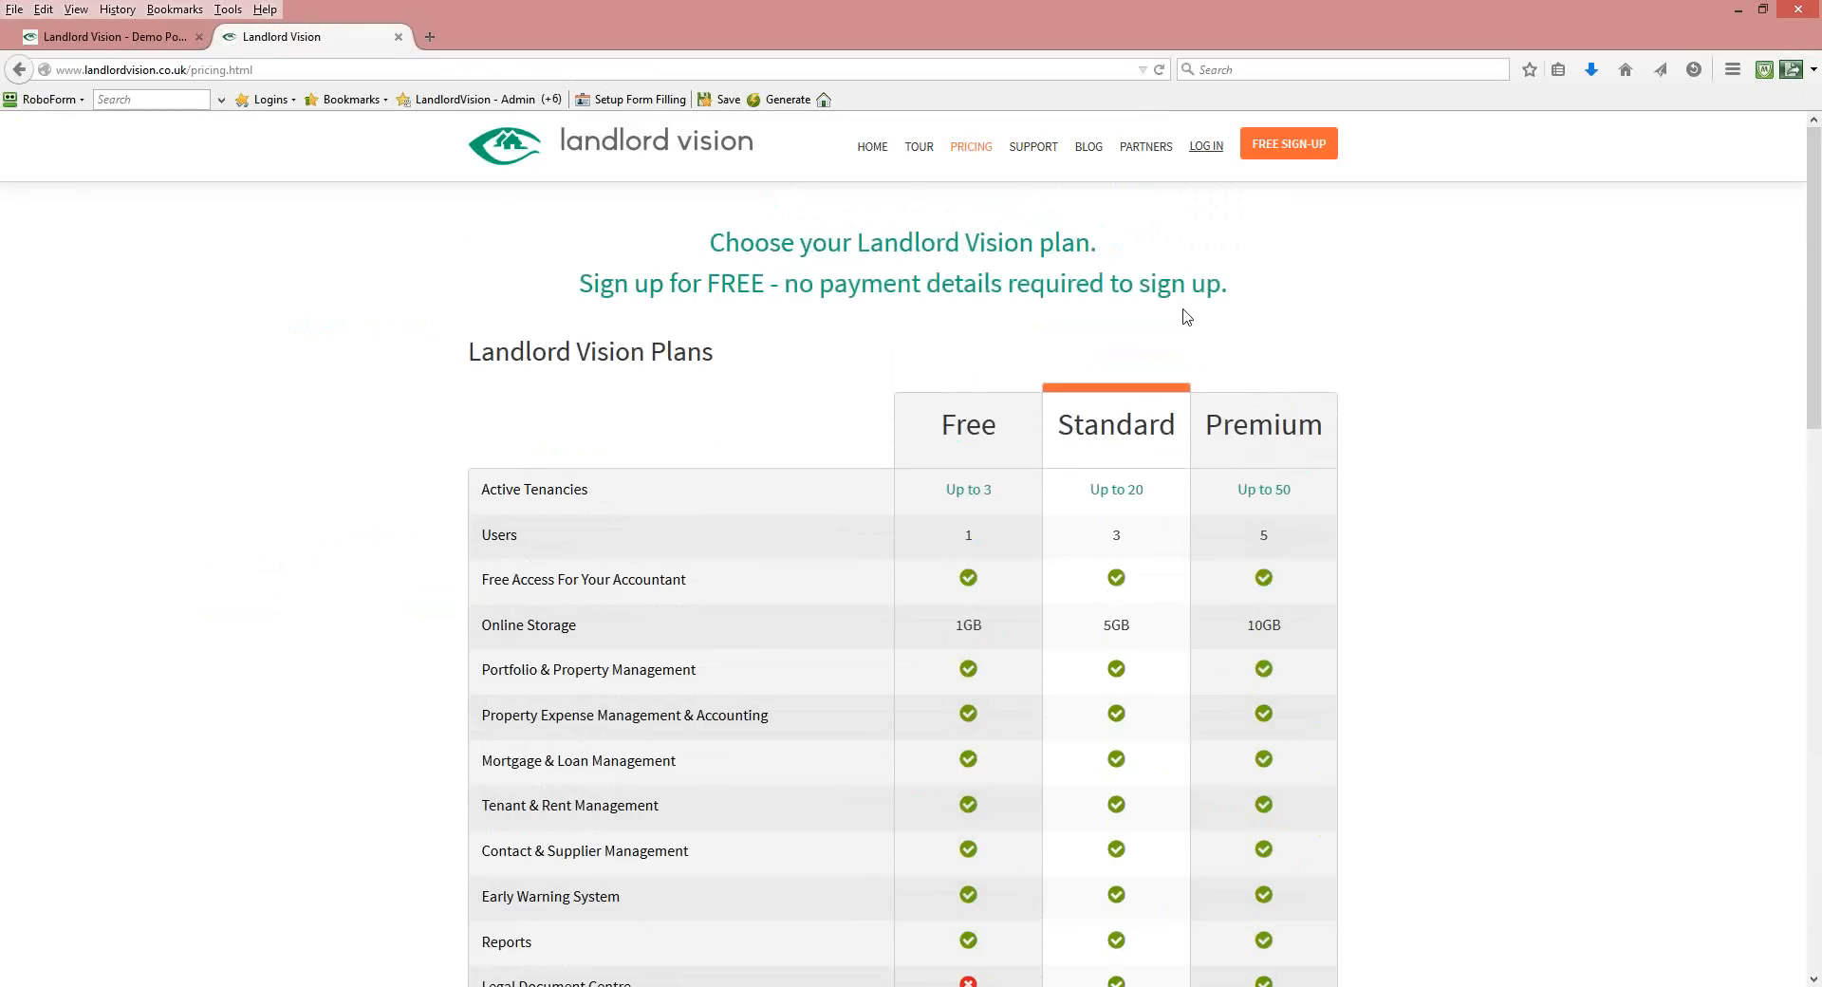
Return to the application, open the check-in list of the Aurora Avenue Room 1 tenancy for editing and review its fields.
click(127, 48)
mouse_move(84, 486)
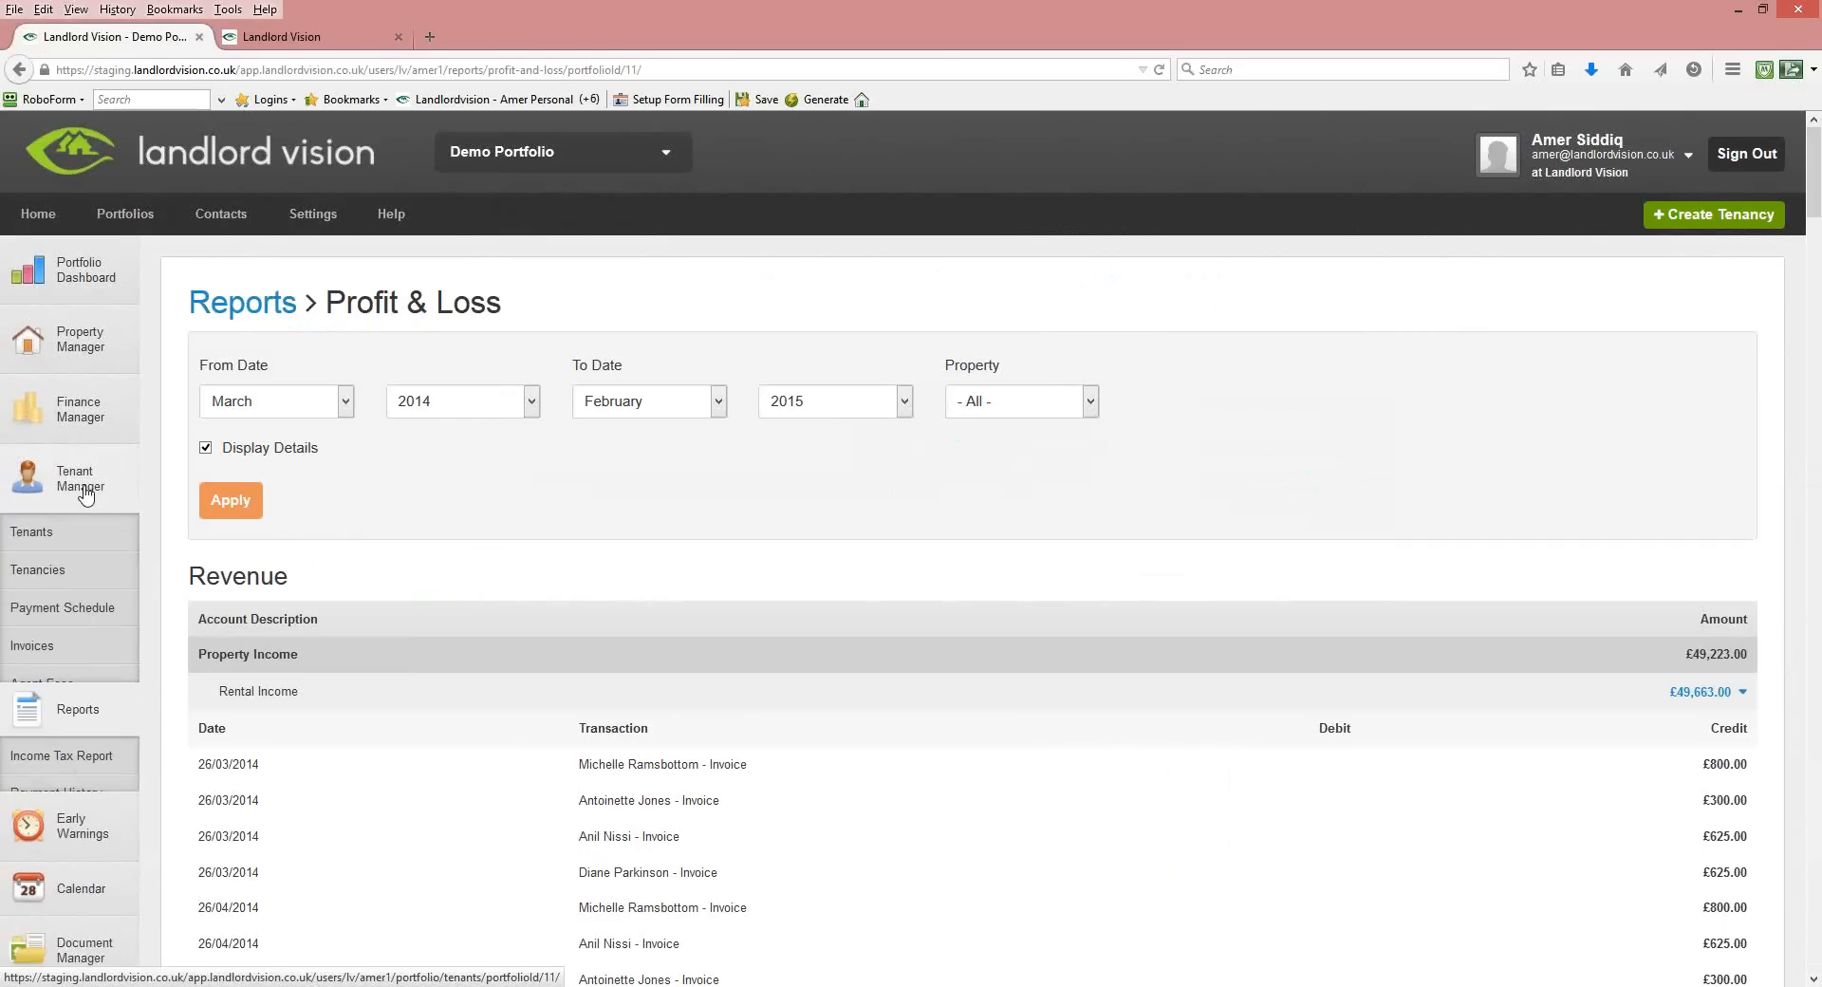
click(57, 575)
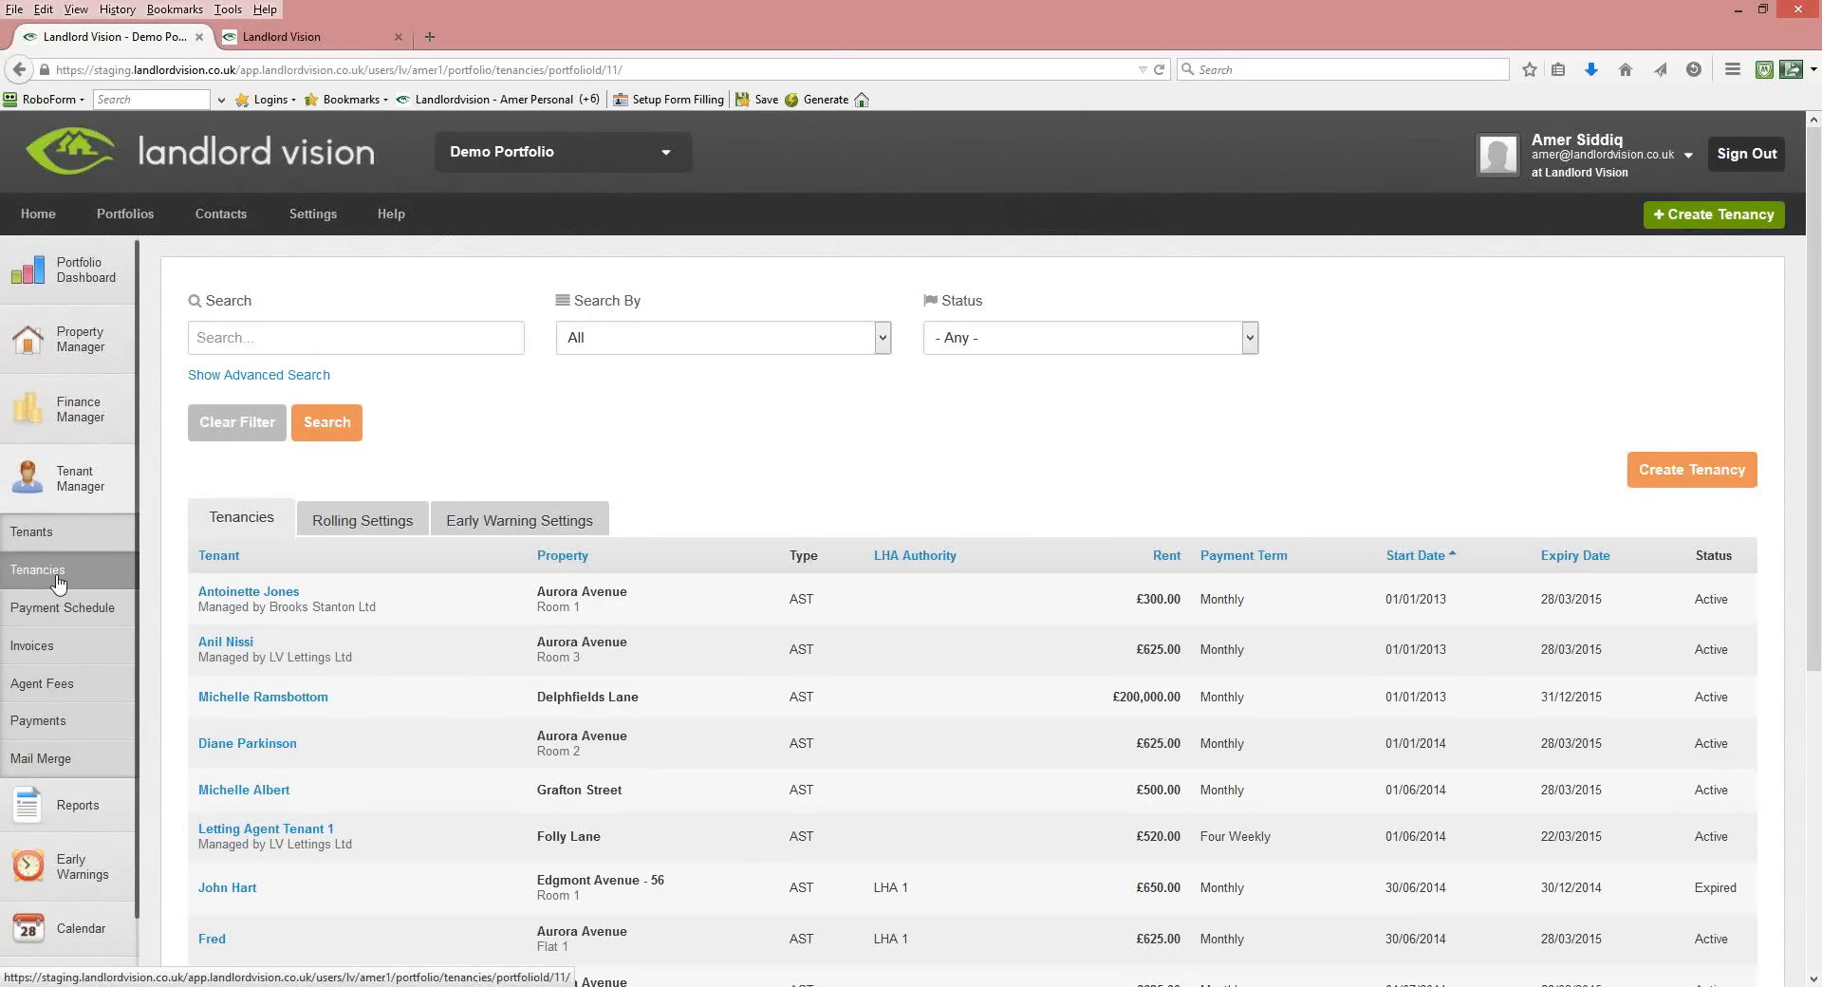
click(221, 596)
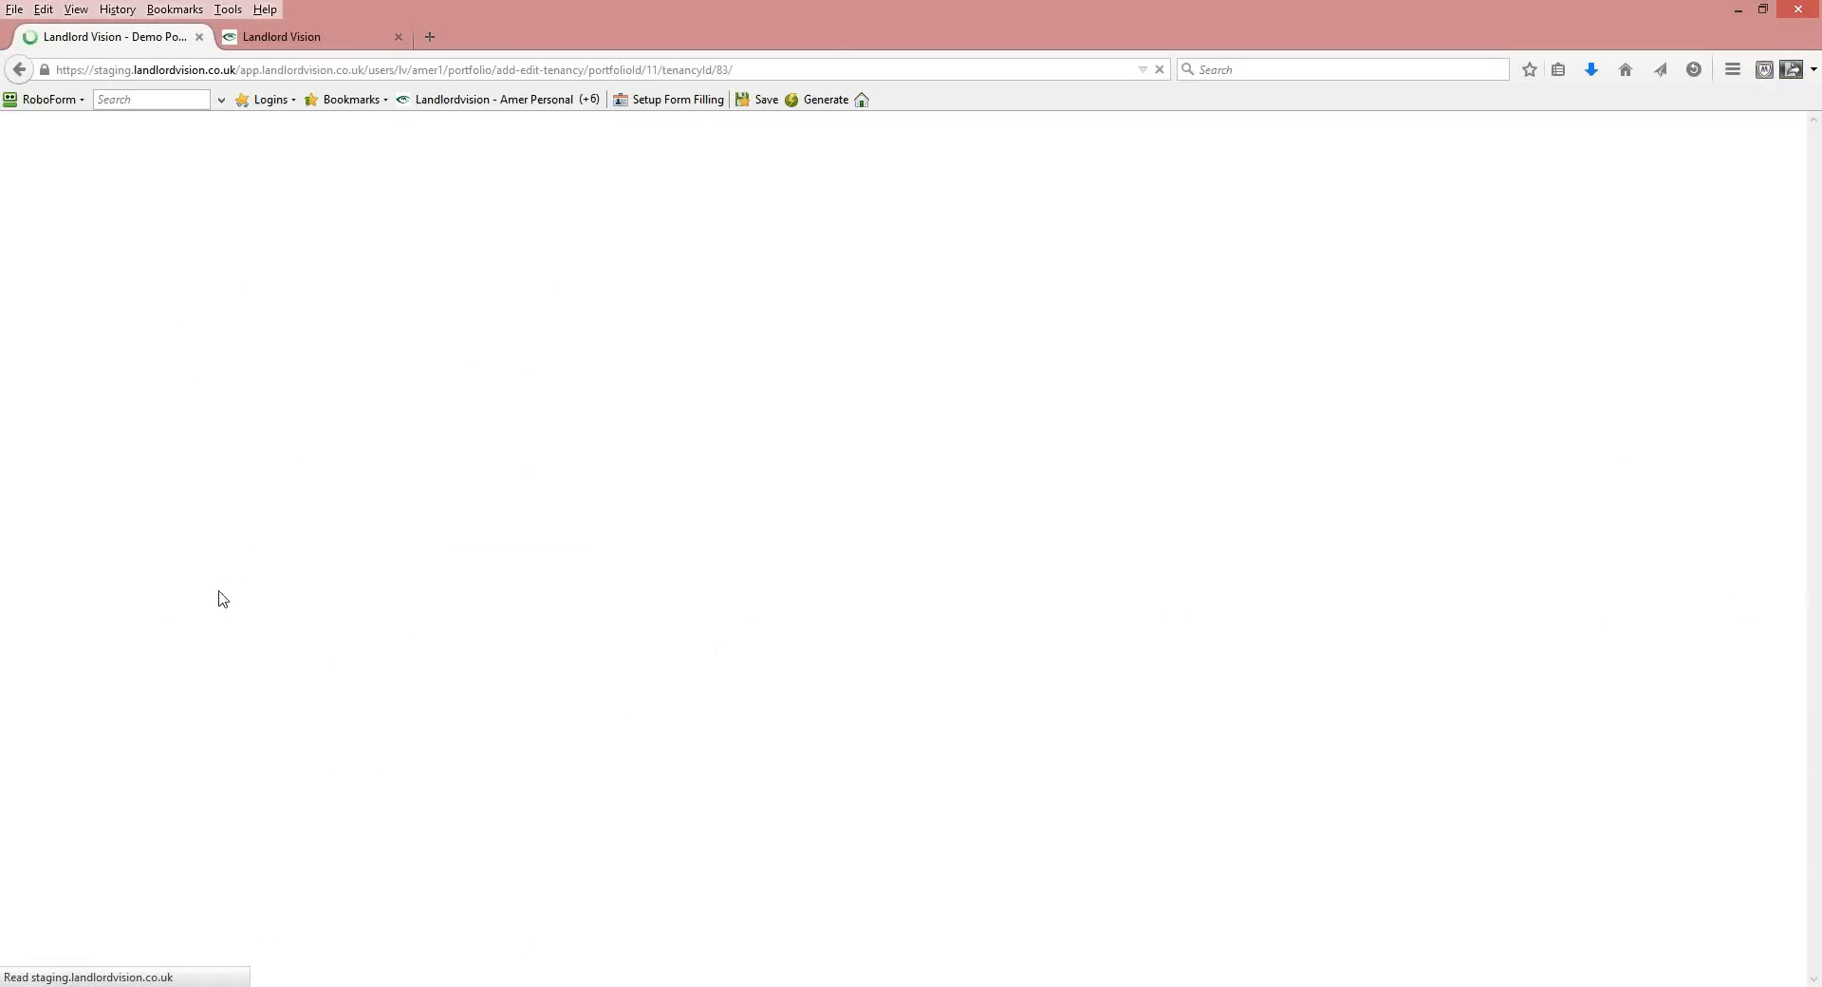
click(773, 283)
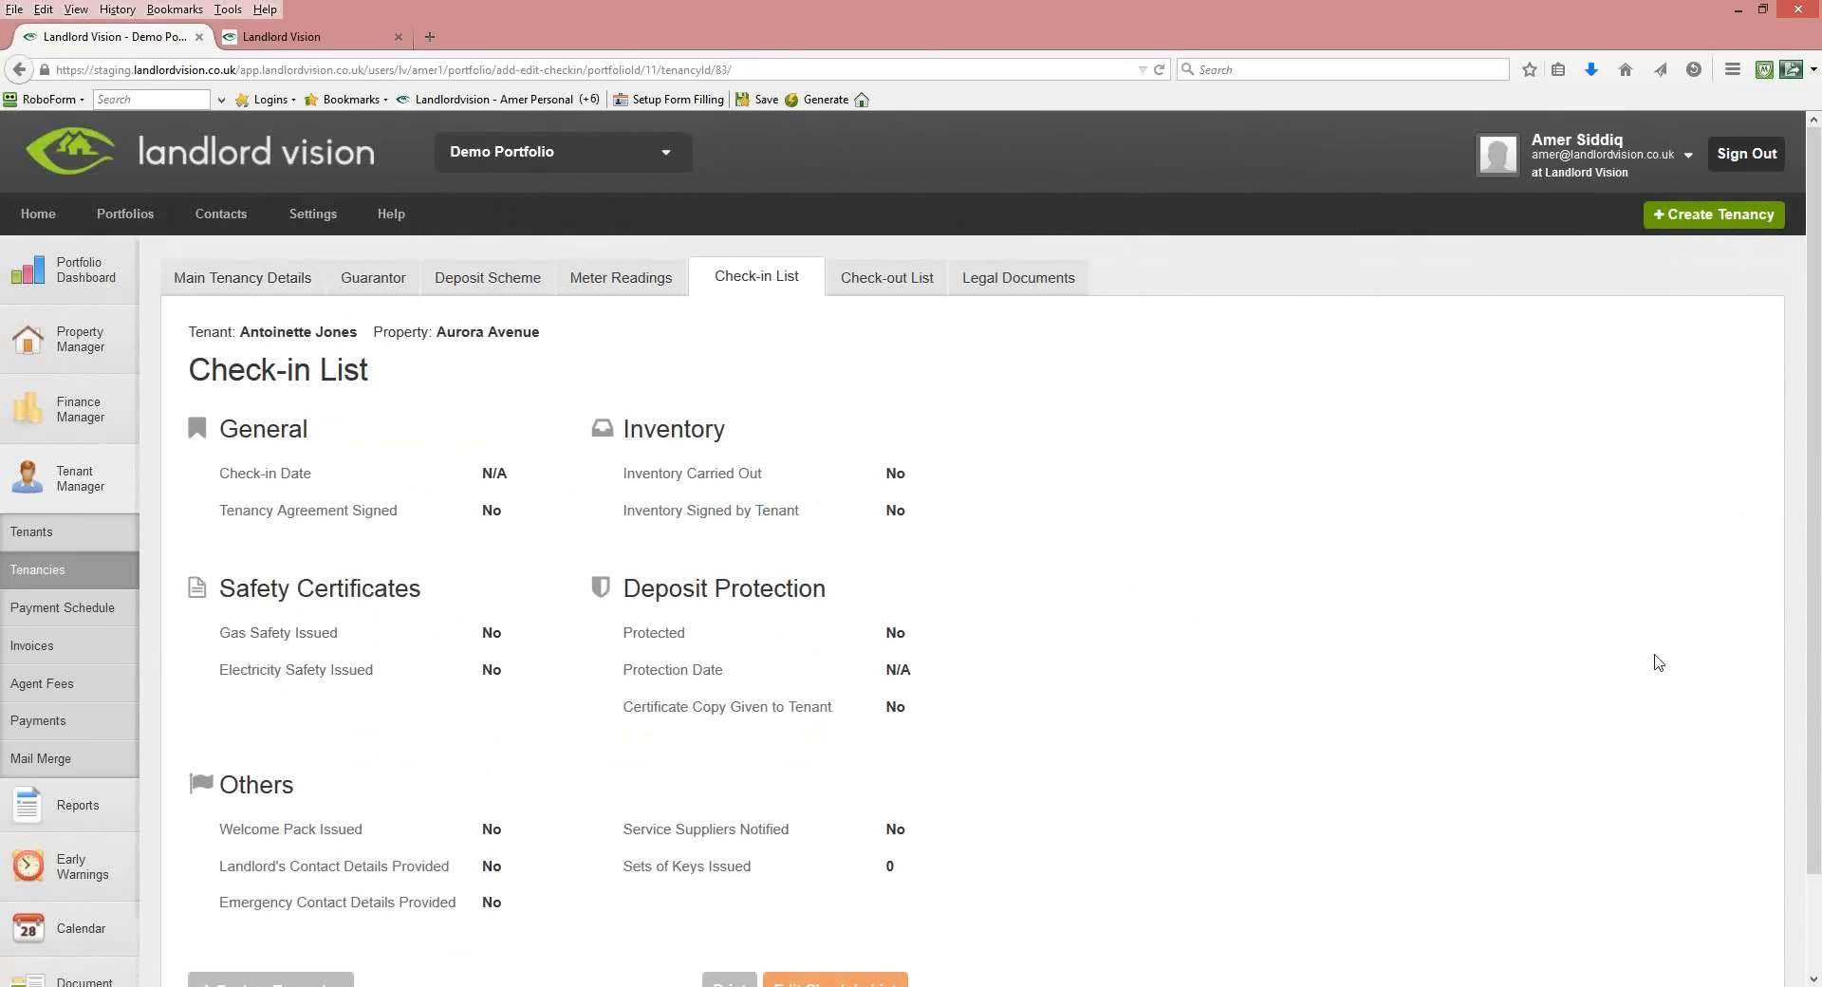
scroll(1817, 543, down, 2)
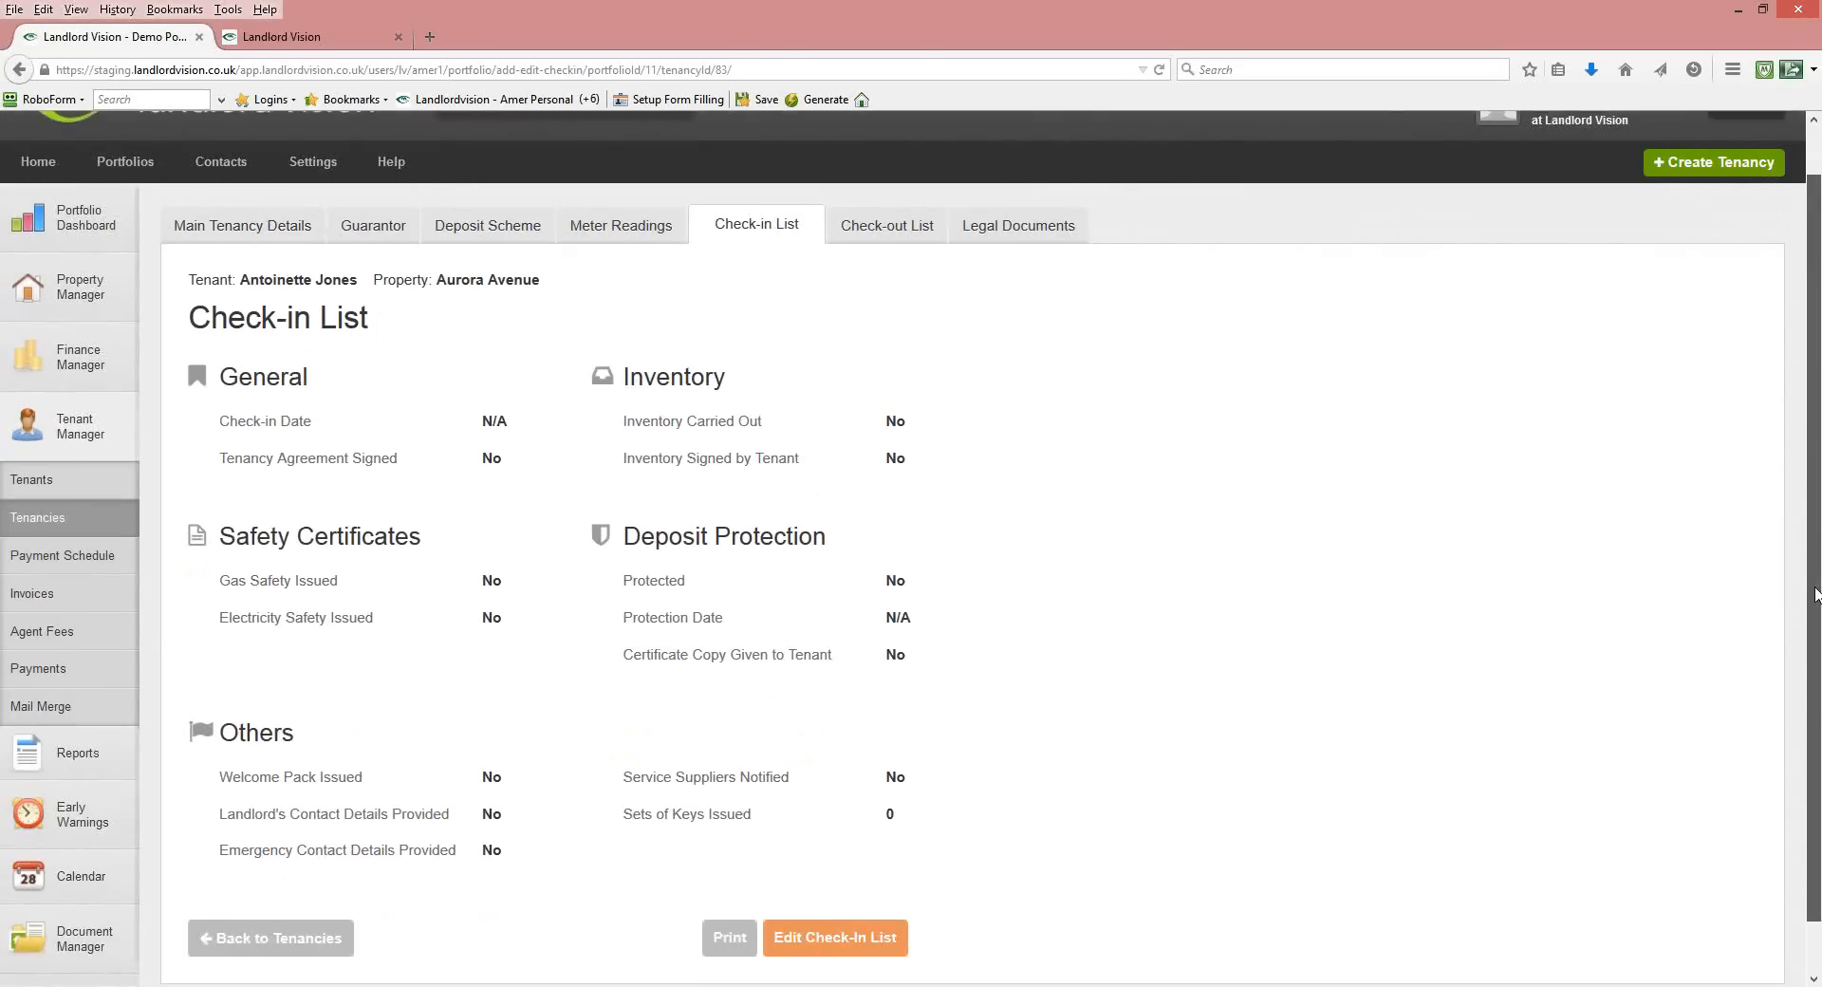
click(819, 952)
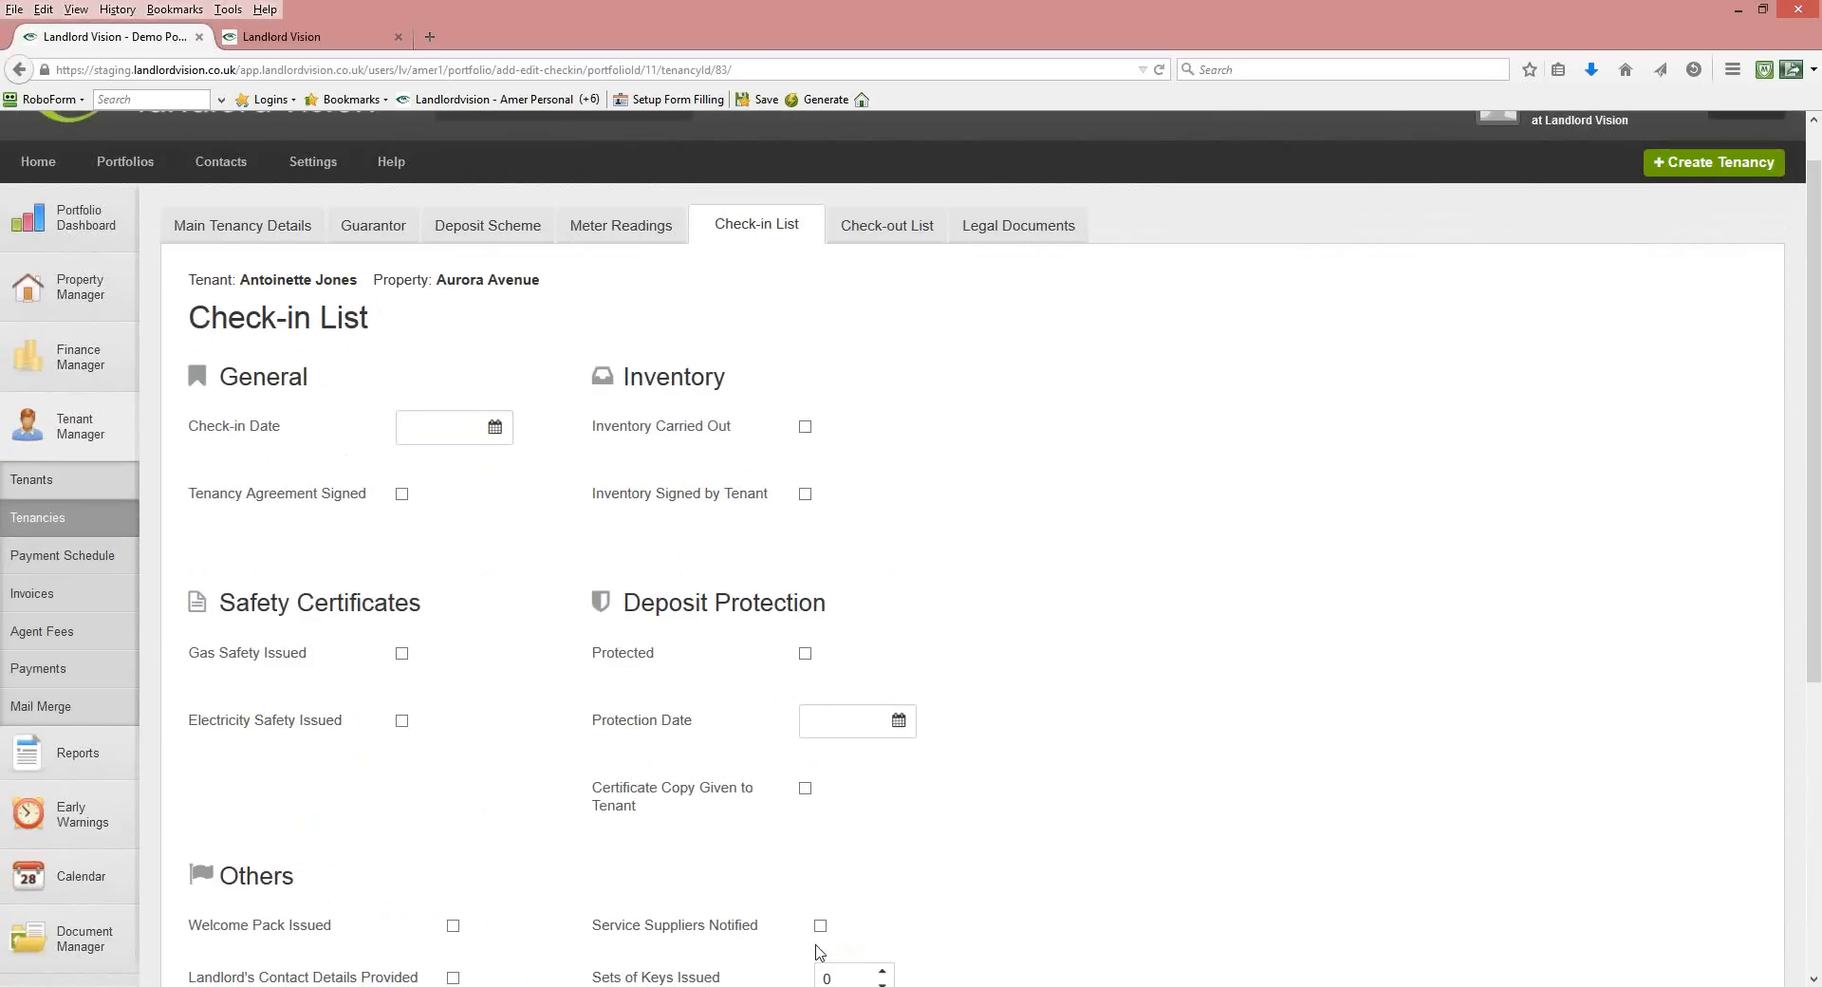
click(426, 428)
click(364, 512)
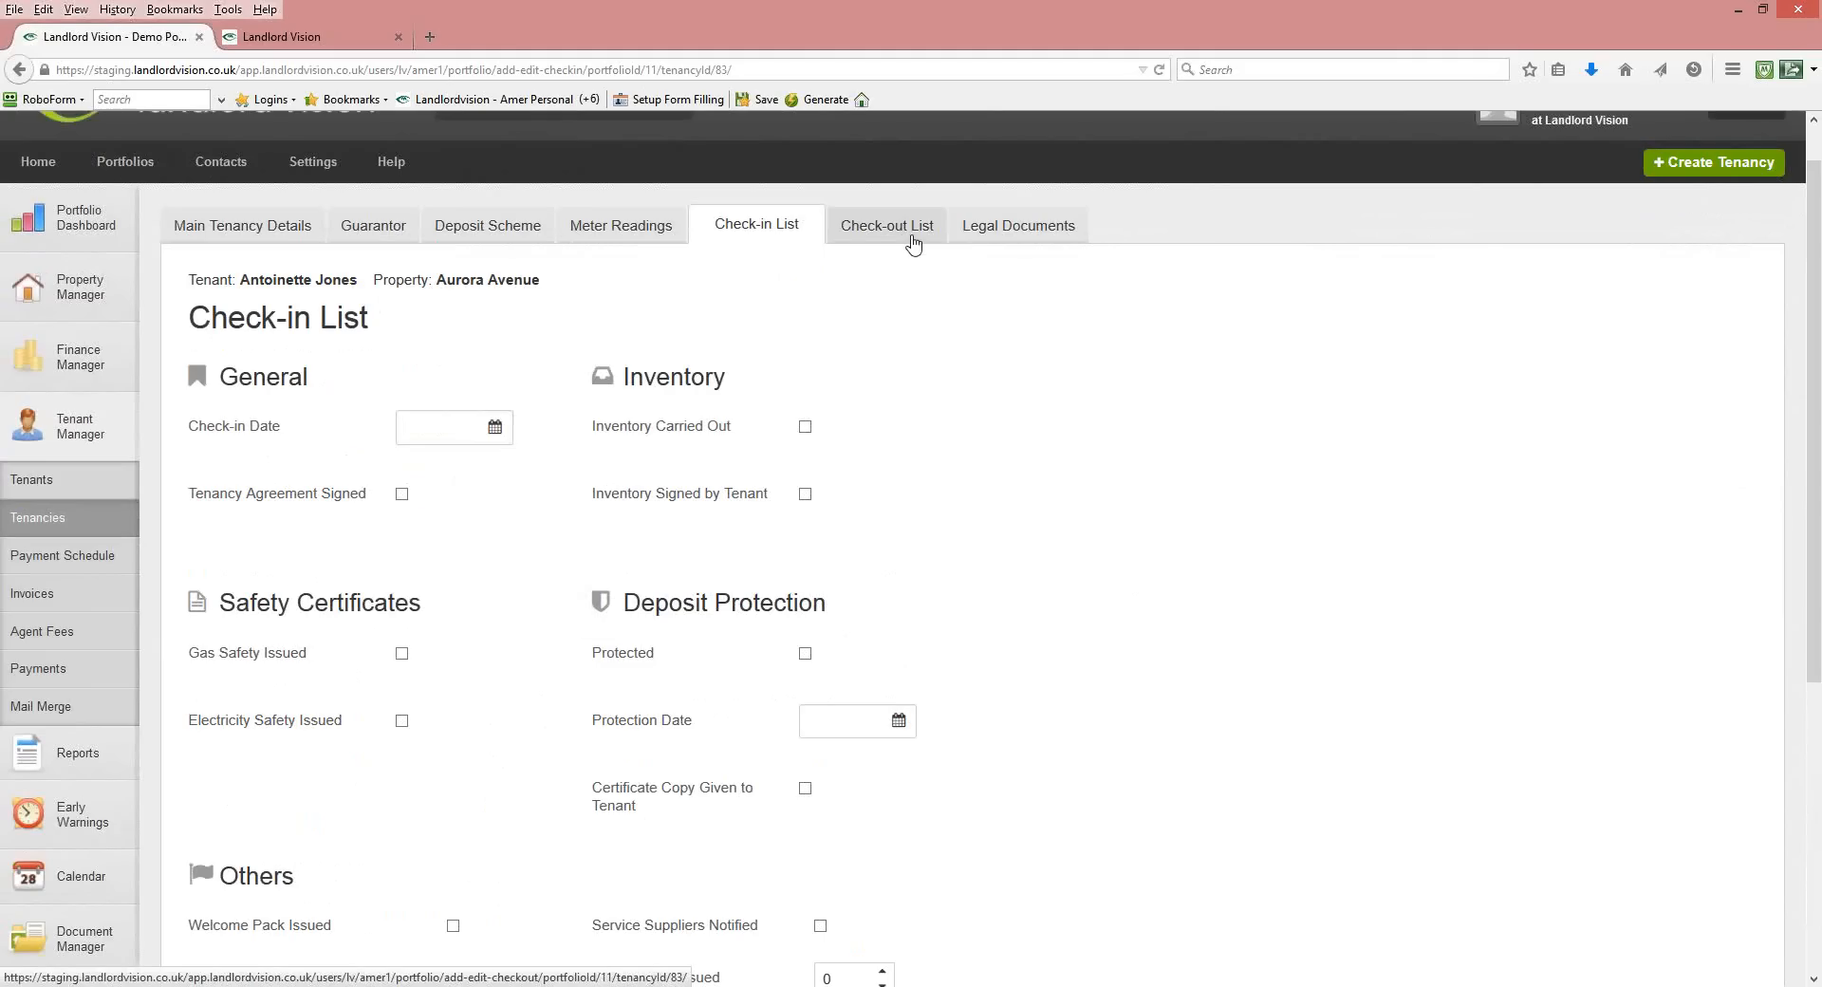
Check the plan comparison table on the website's pricing page again and return to the tenancy's check-in list.
click(269, 38)
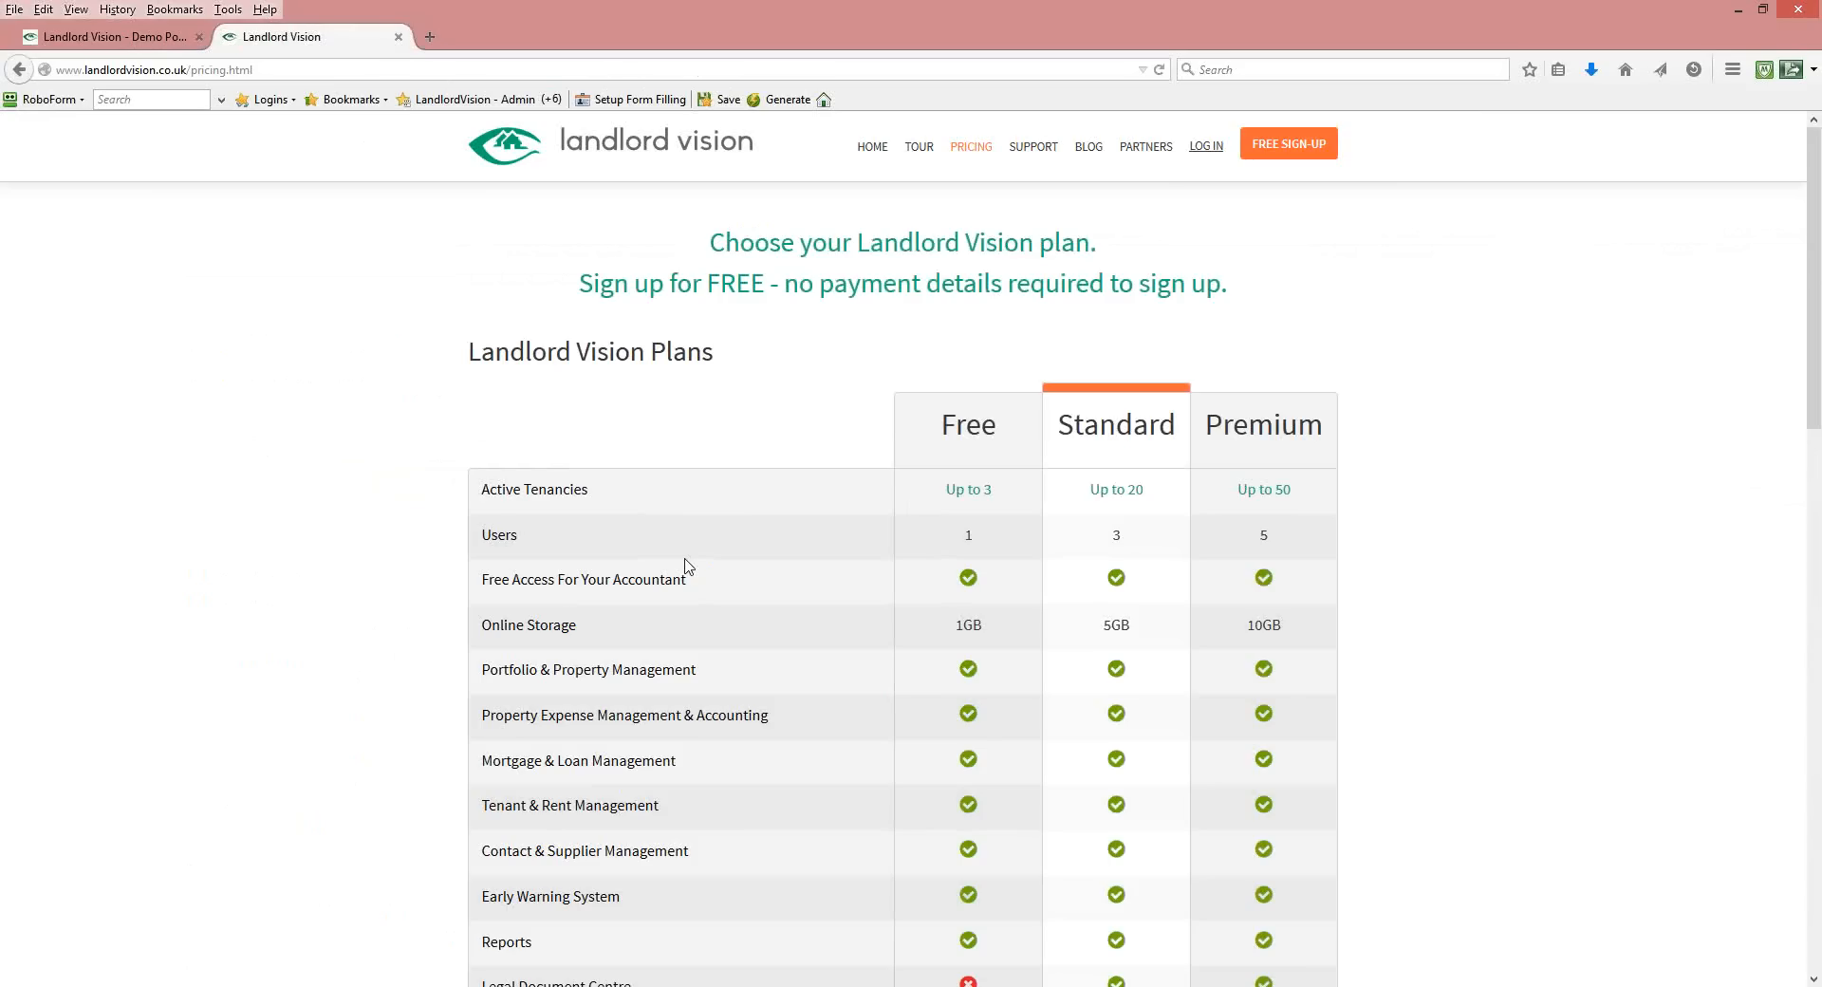
click(121, 38)
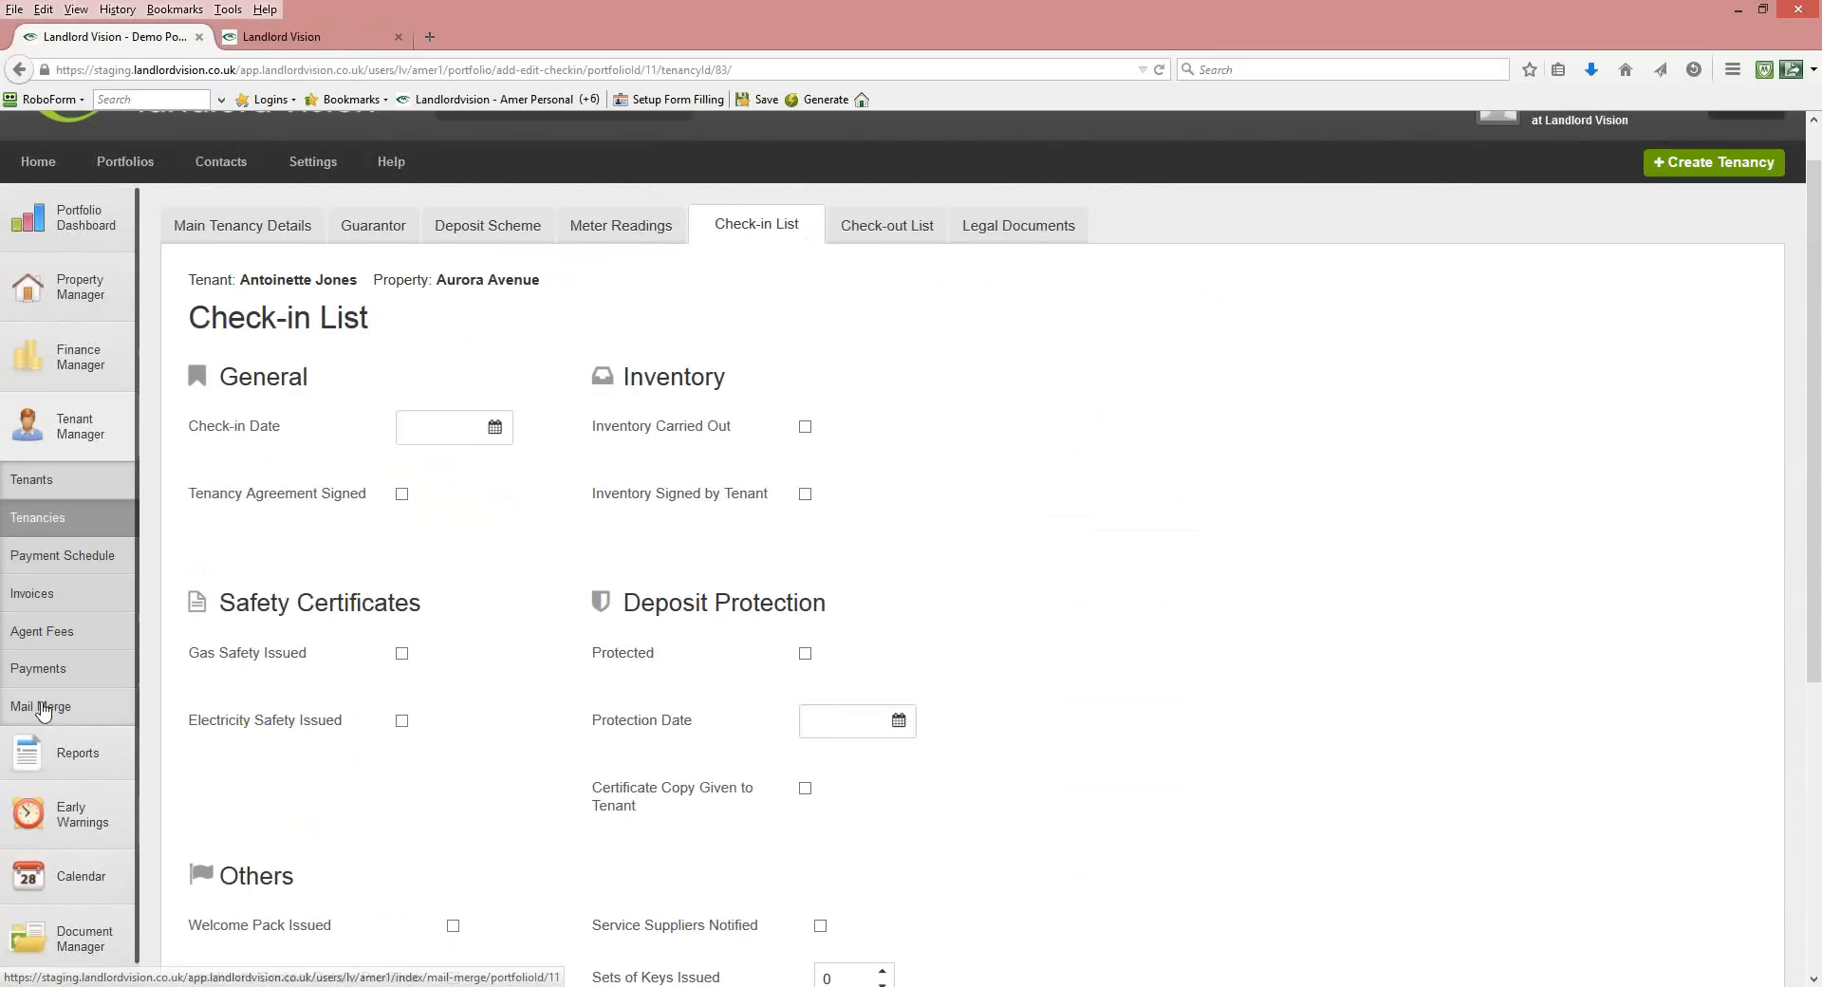
Examine the Demo Portfolio's full list of reports and open the application's help resources.
click(50, 752)
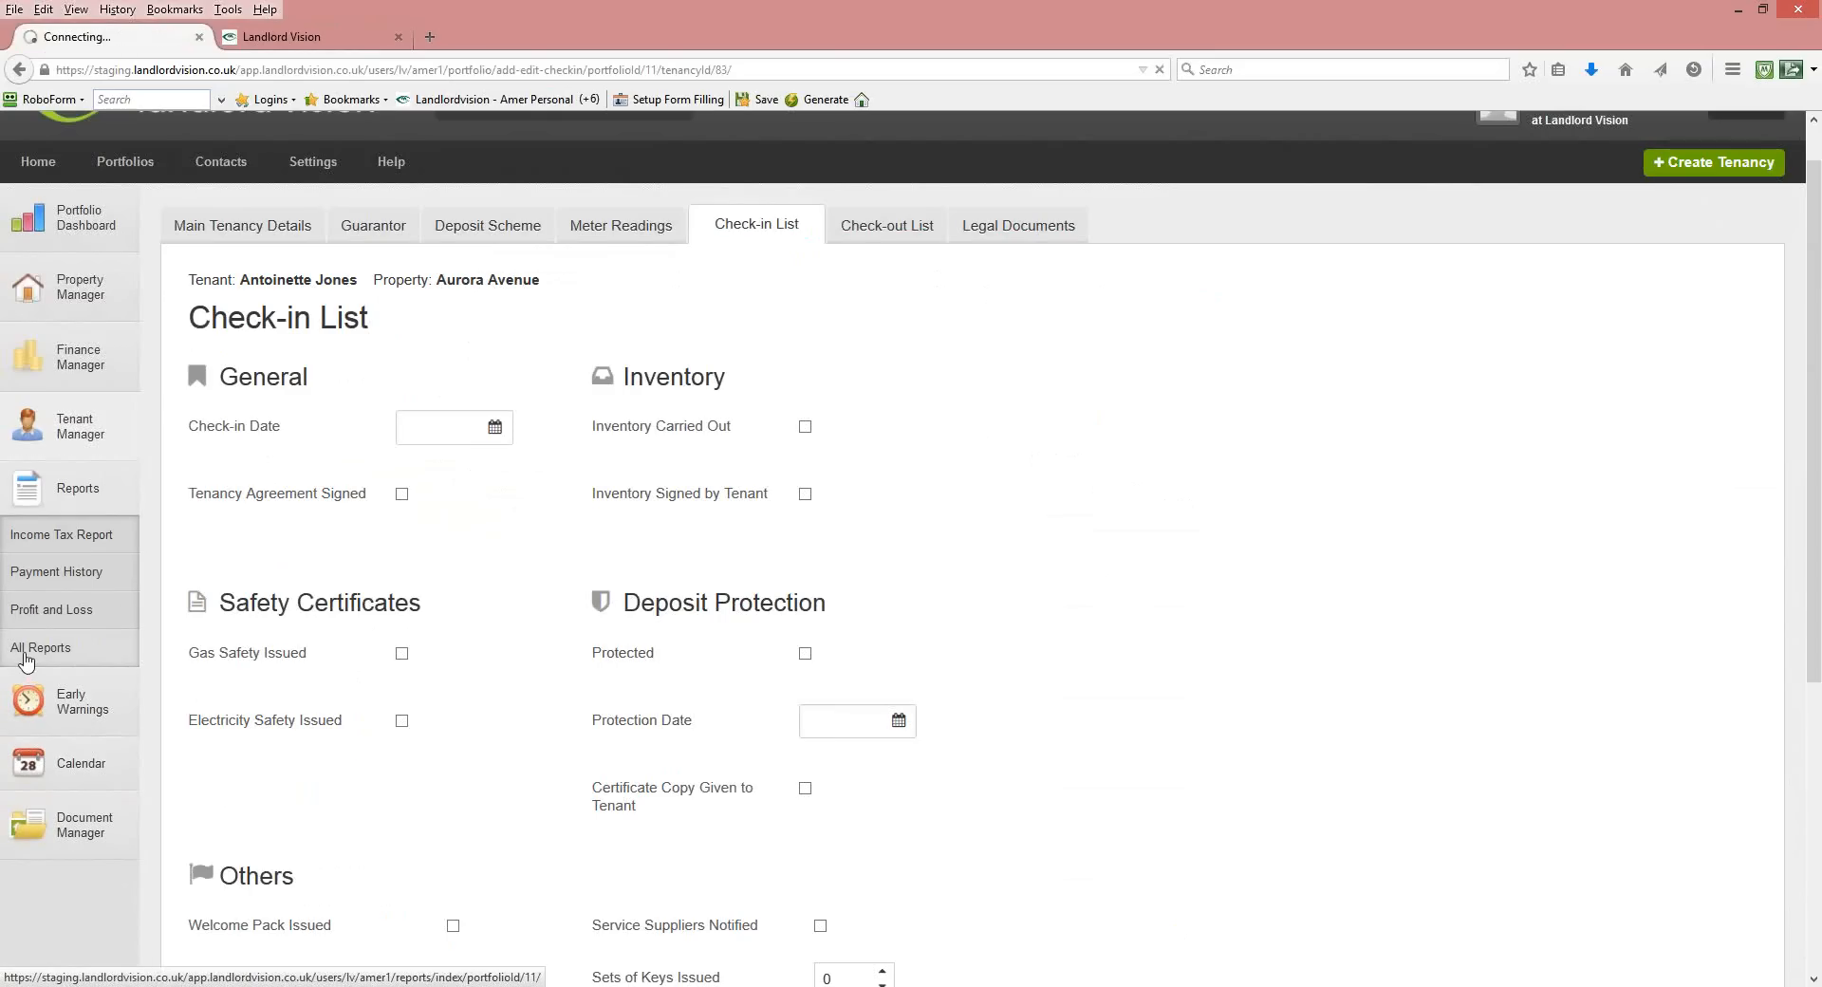
click(26, 655)
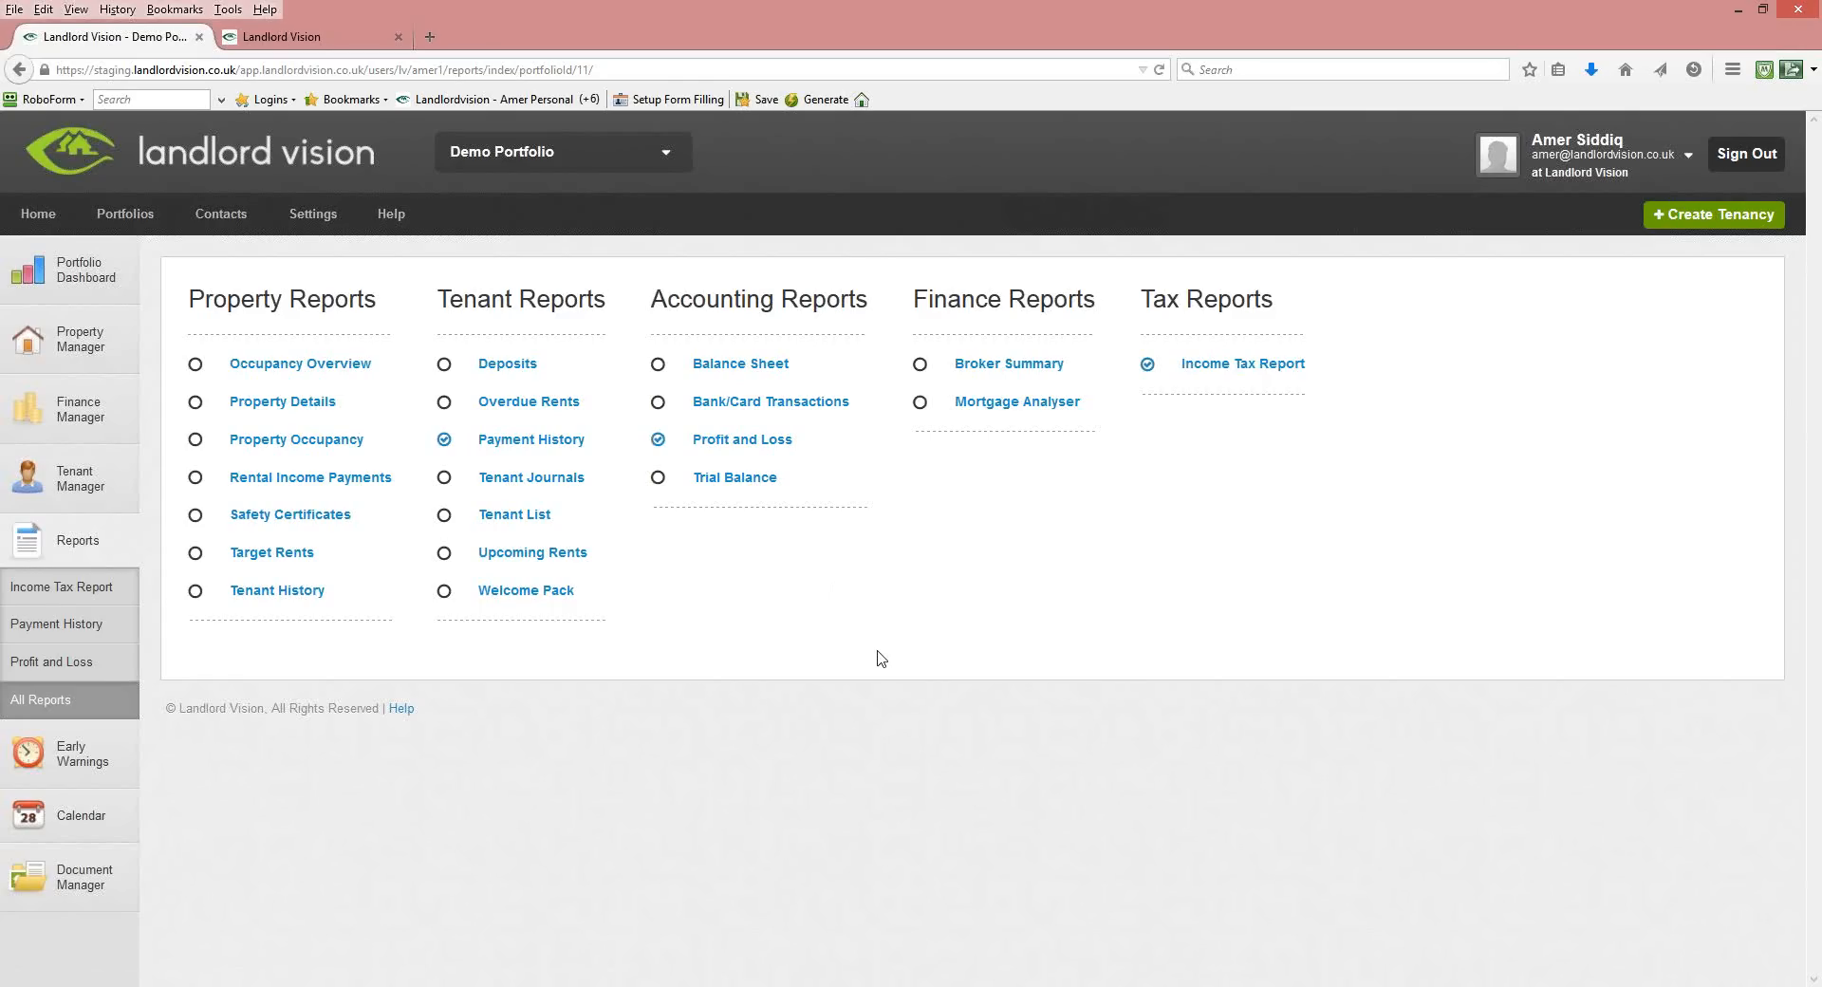
click(393, 216)
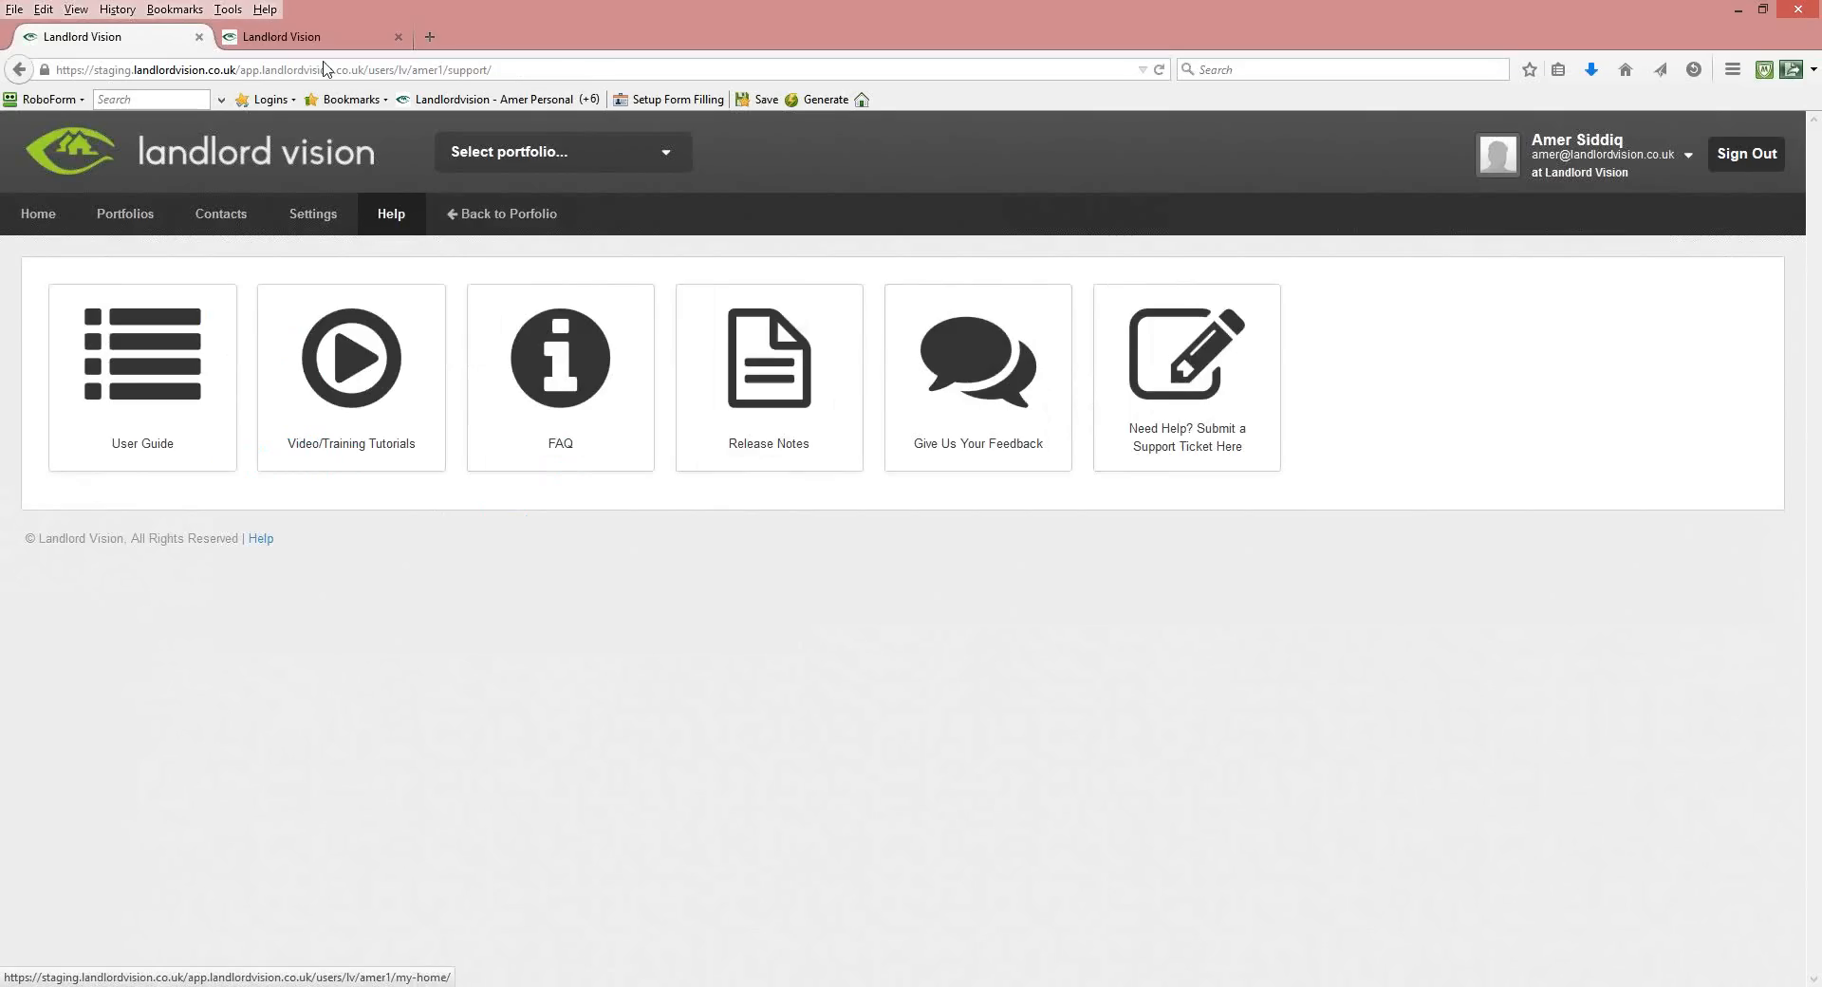
Open the release notes from the public website's support page and look through the update history down to the launch entry and back.
click(300, 36)
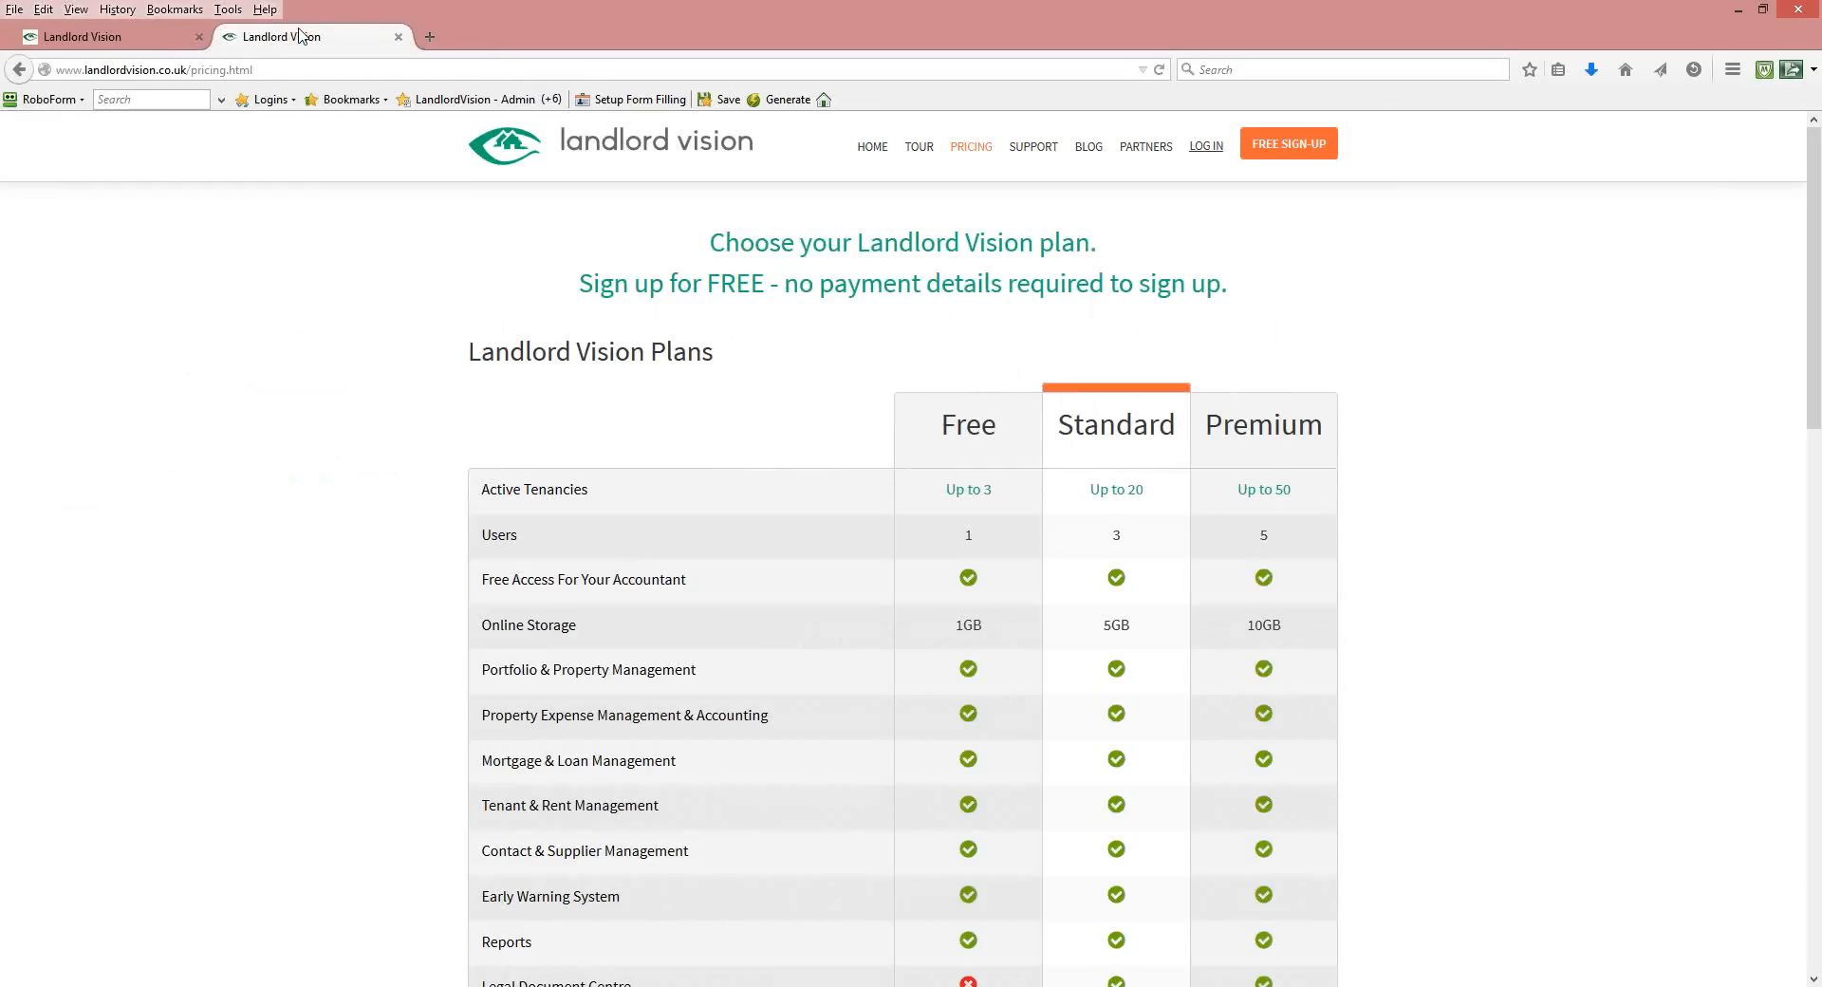
click(1044, 150)
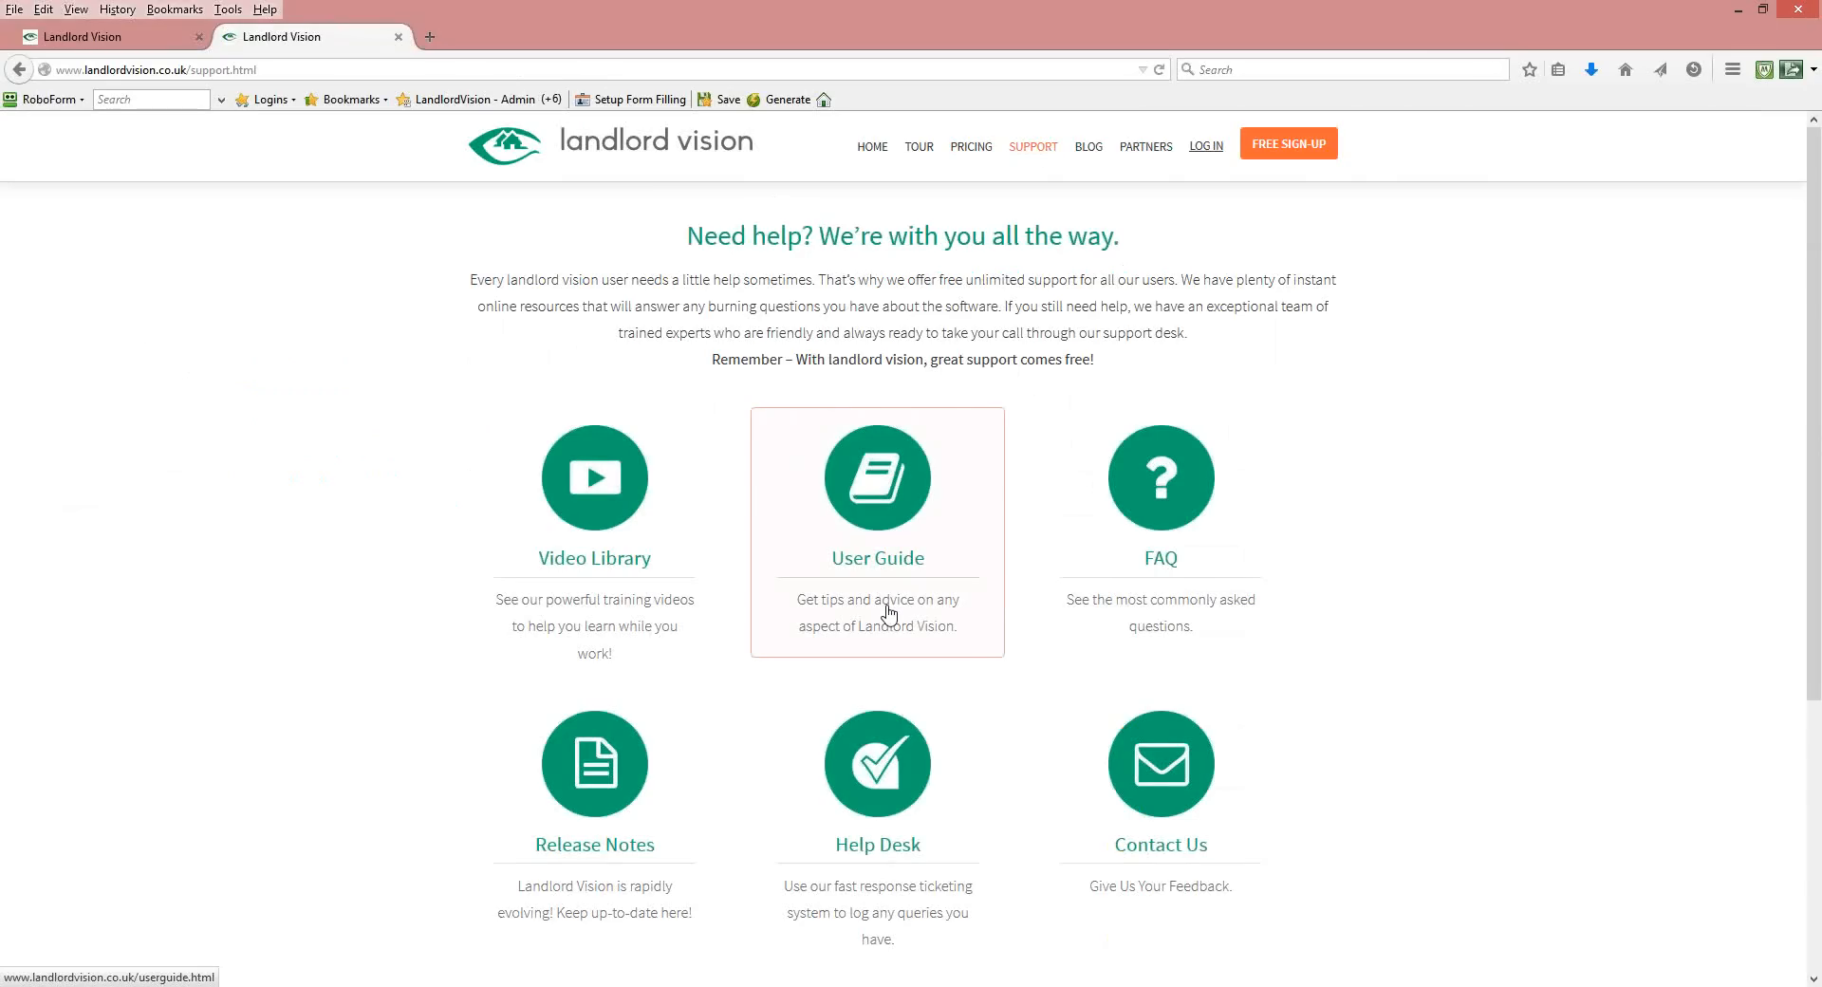
click(613, 795)
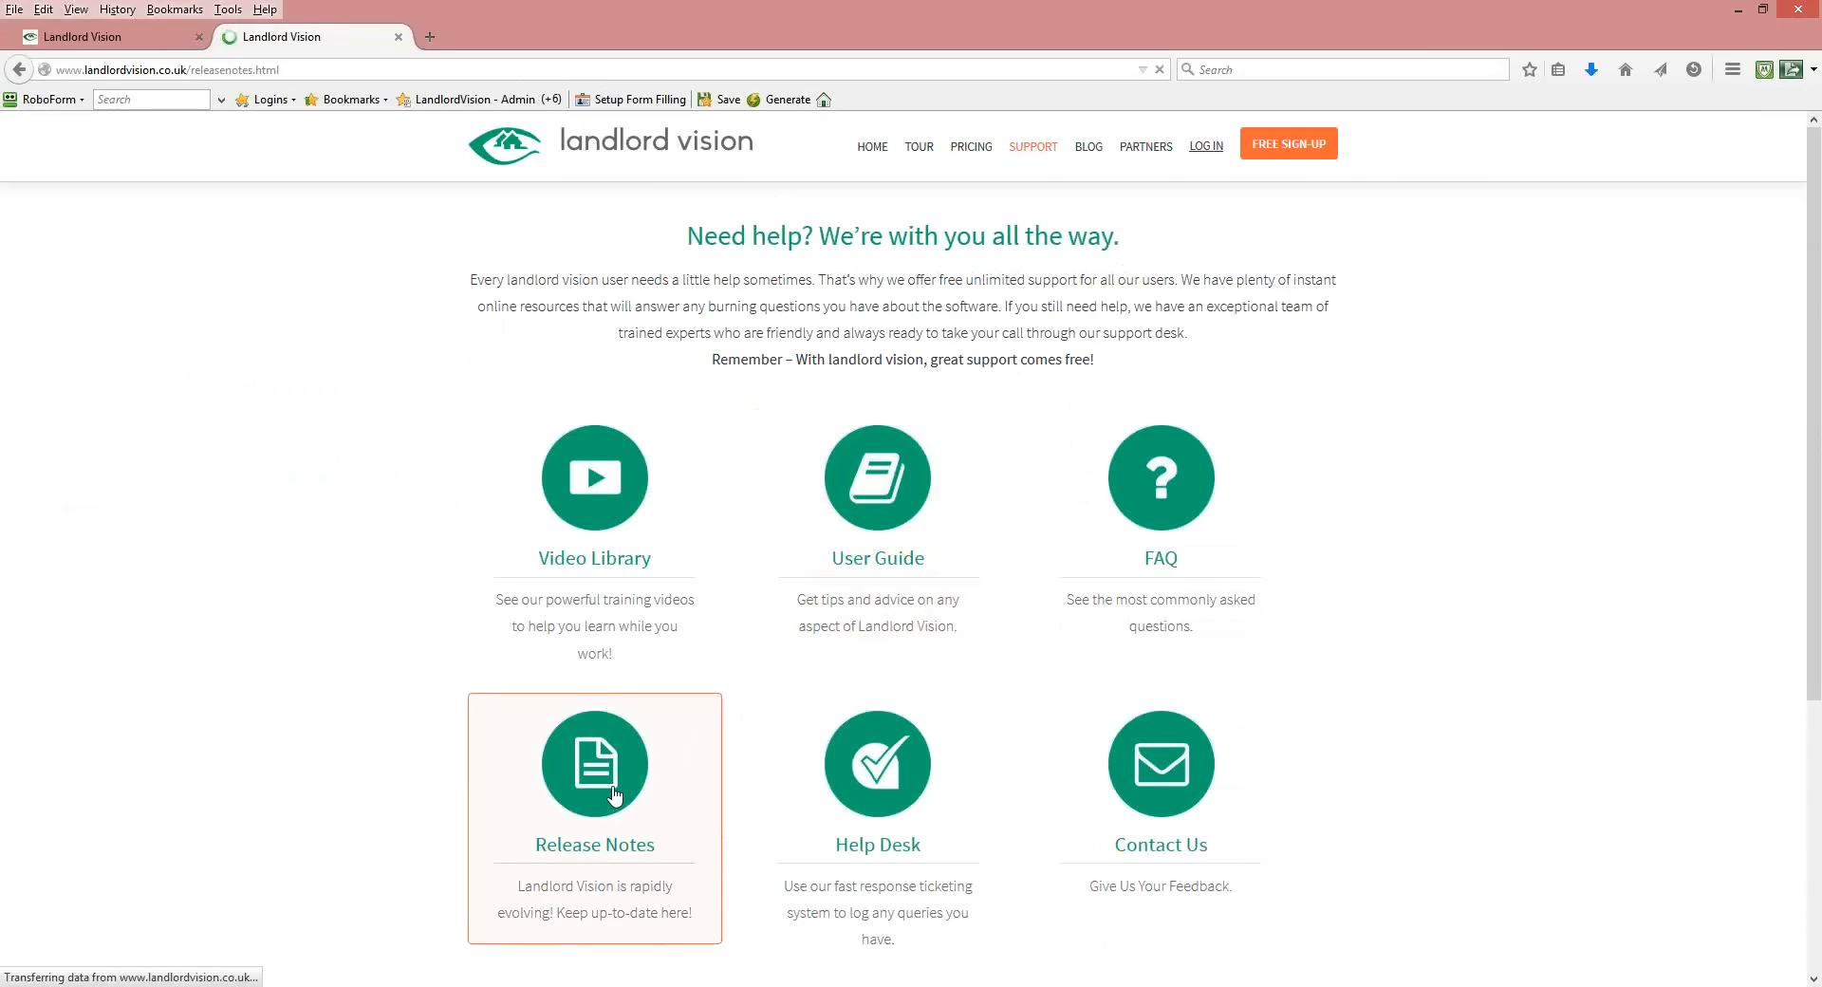
scroll(613, 795, down, 6)
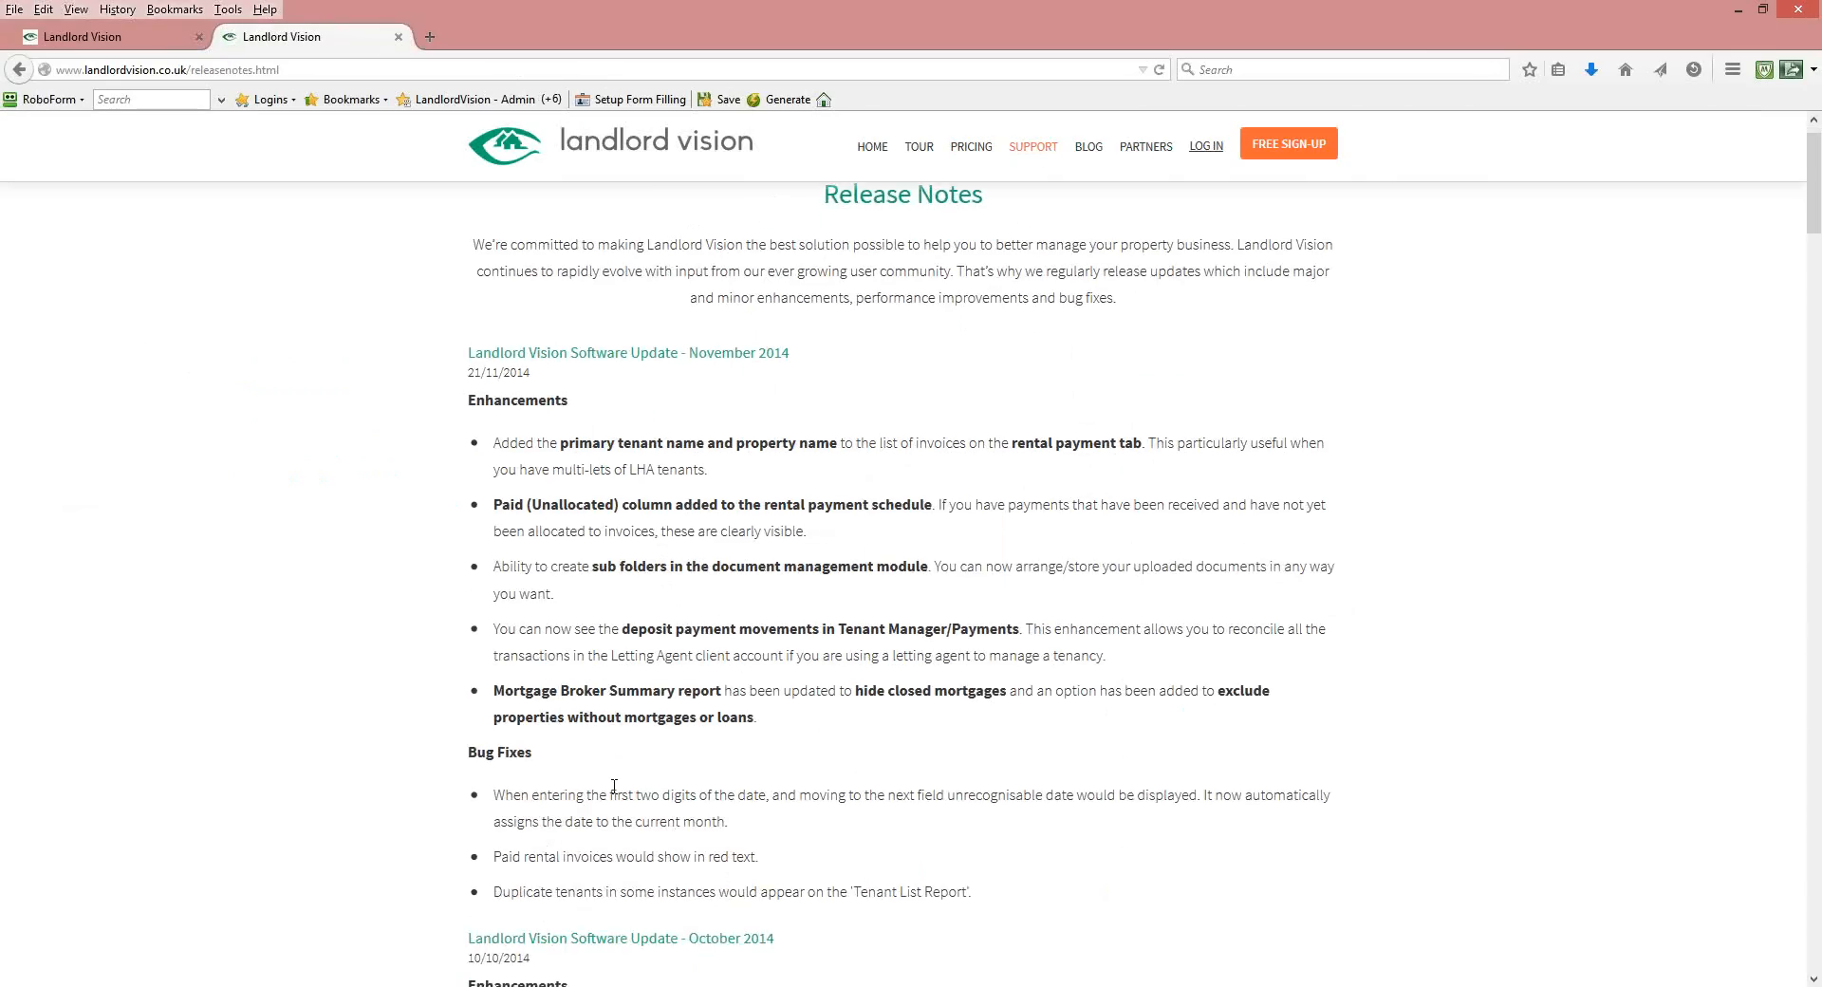
scroll(613, 786, down, 5)
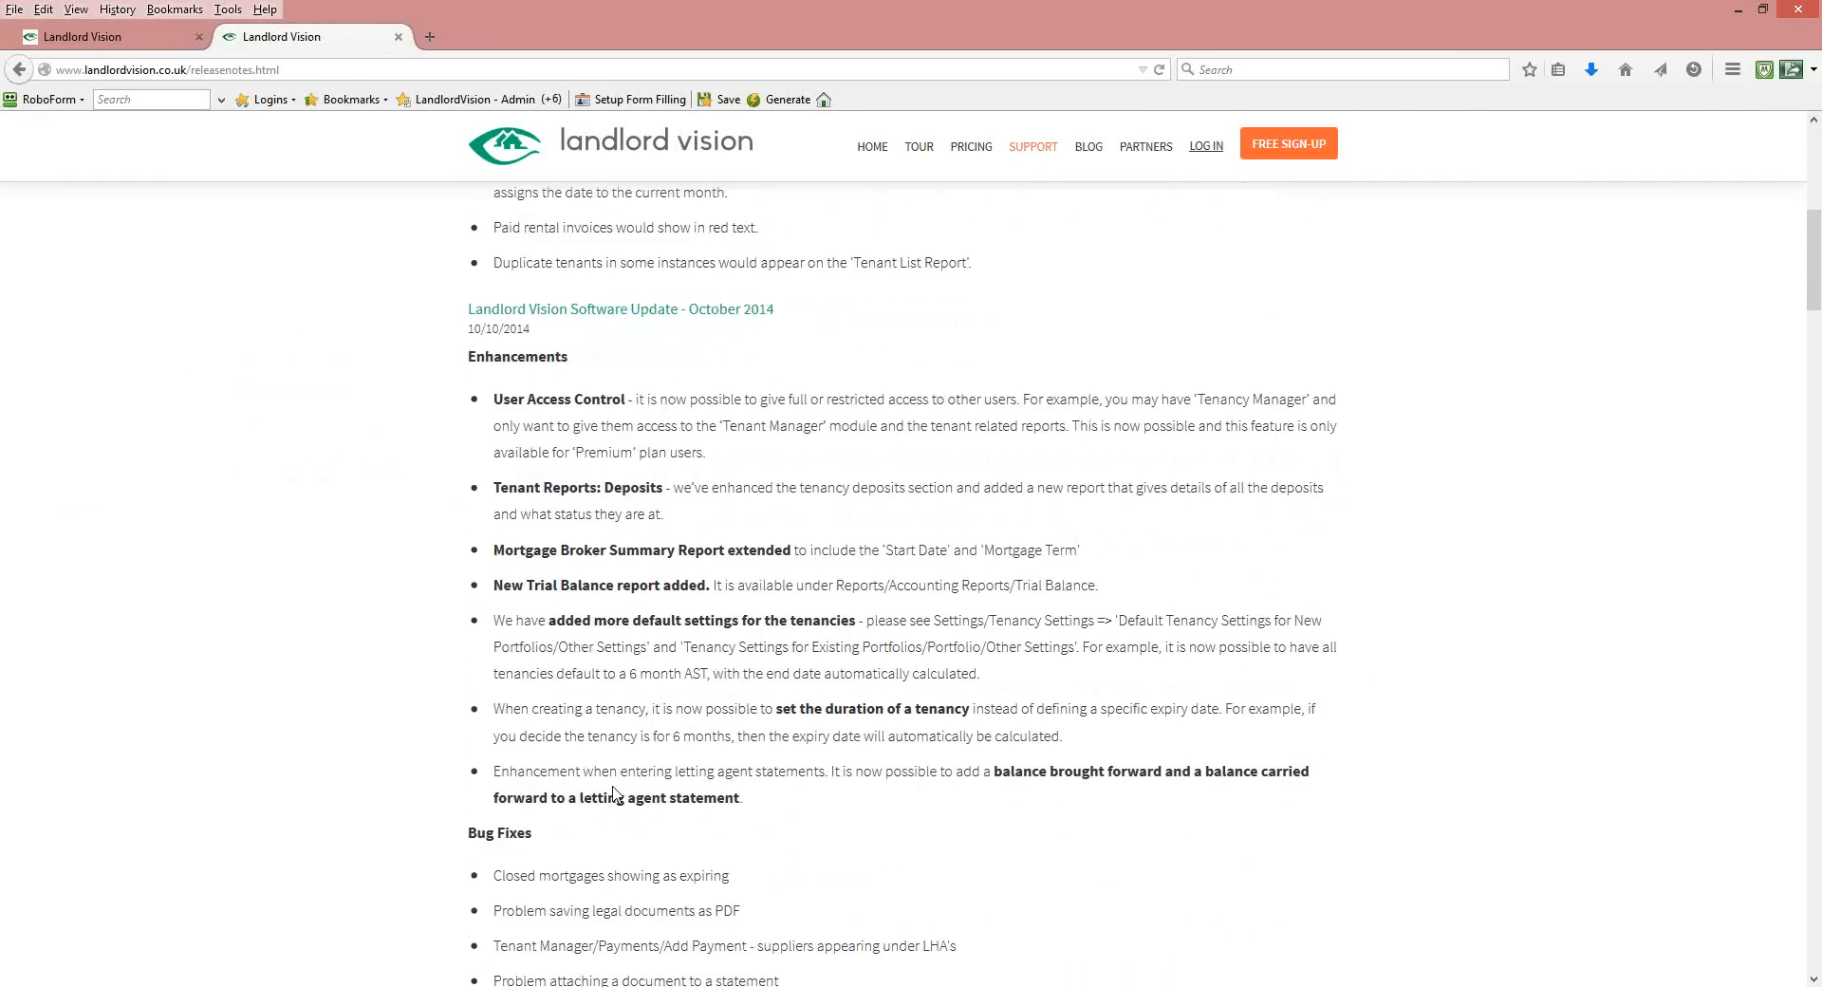
scroll(613, 793, down, 20)
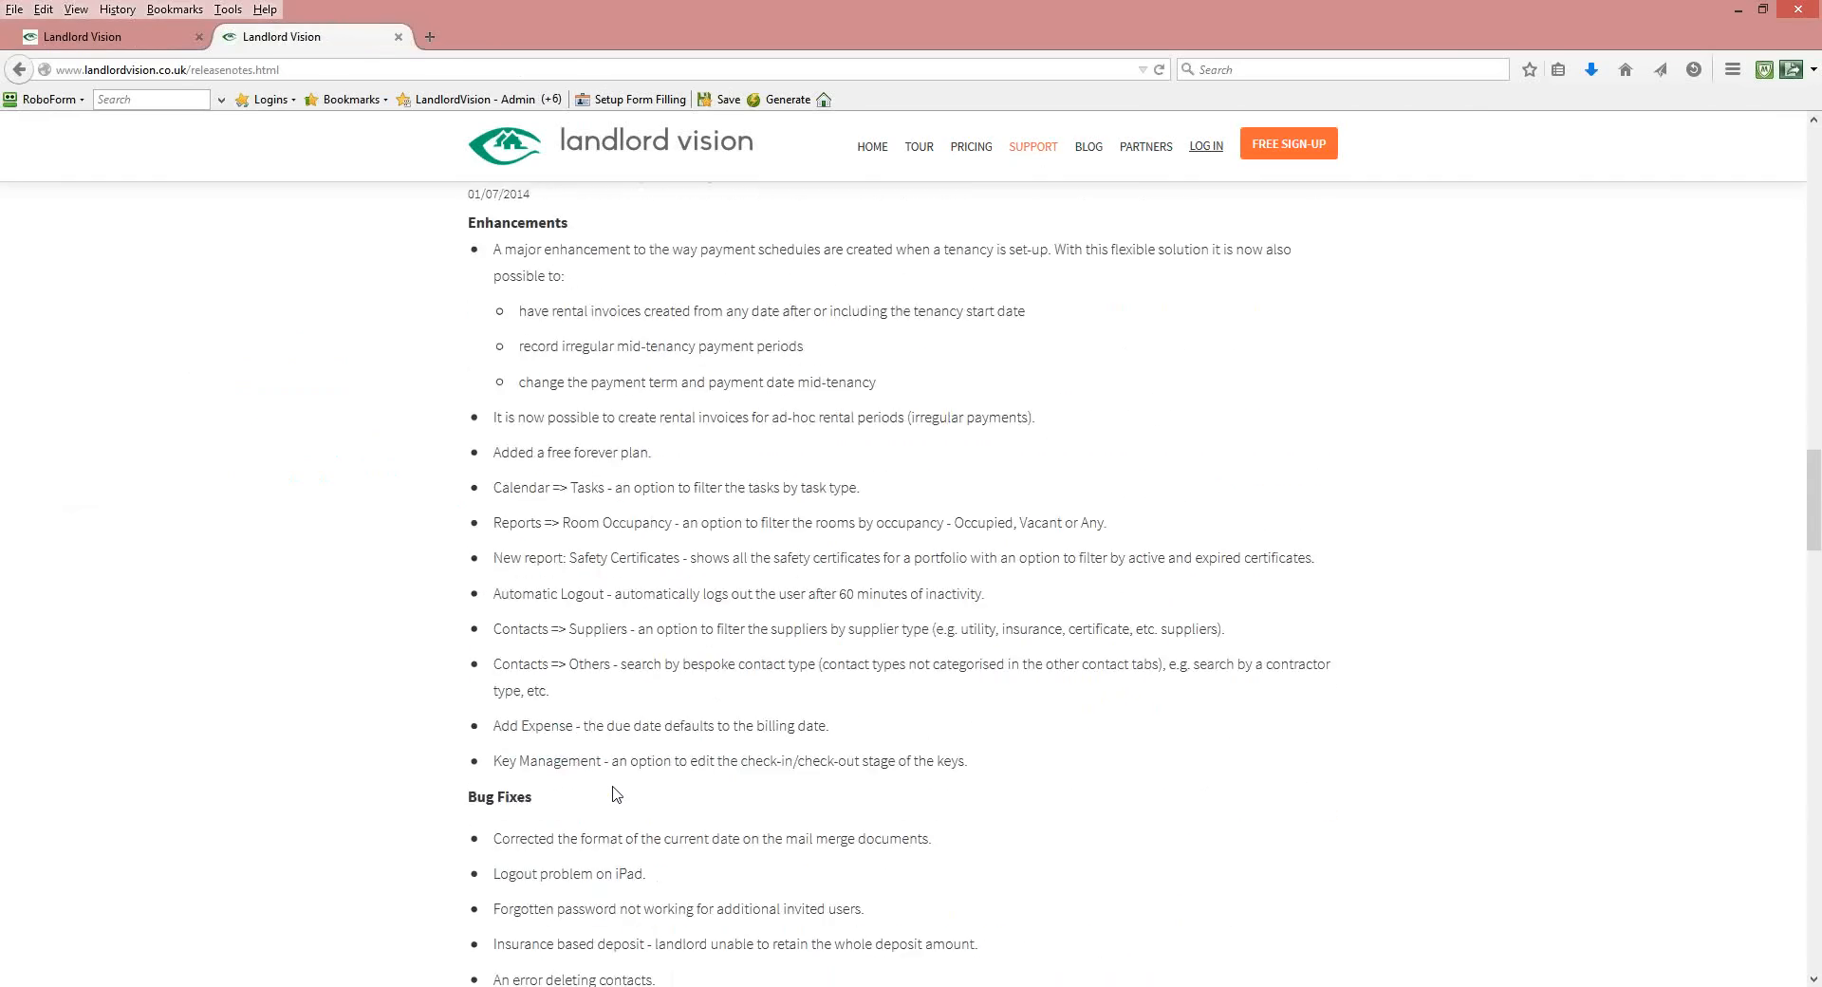
scroll(614, 795, down, 8)
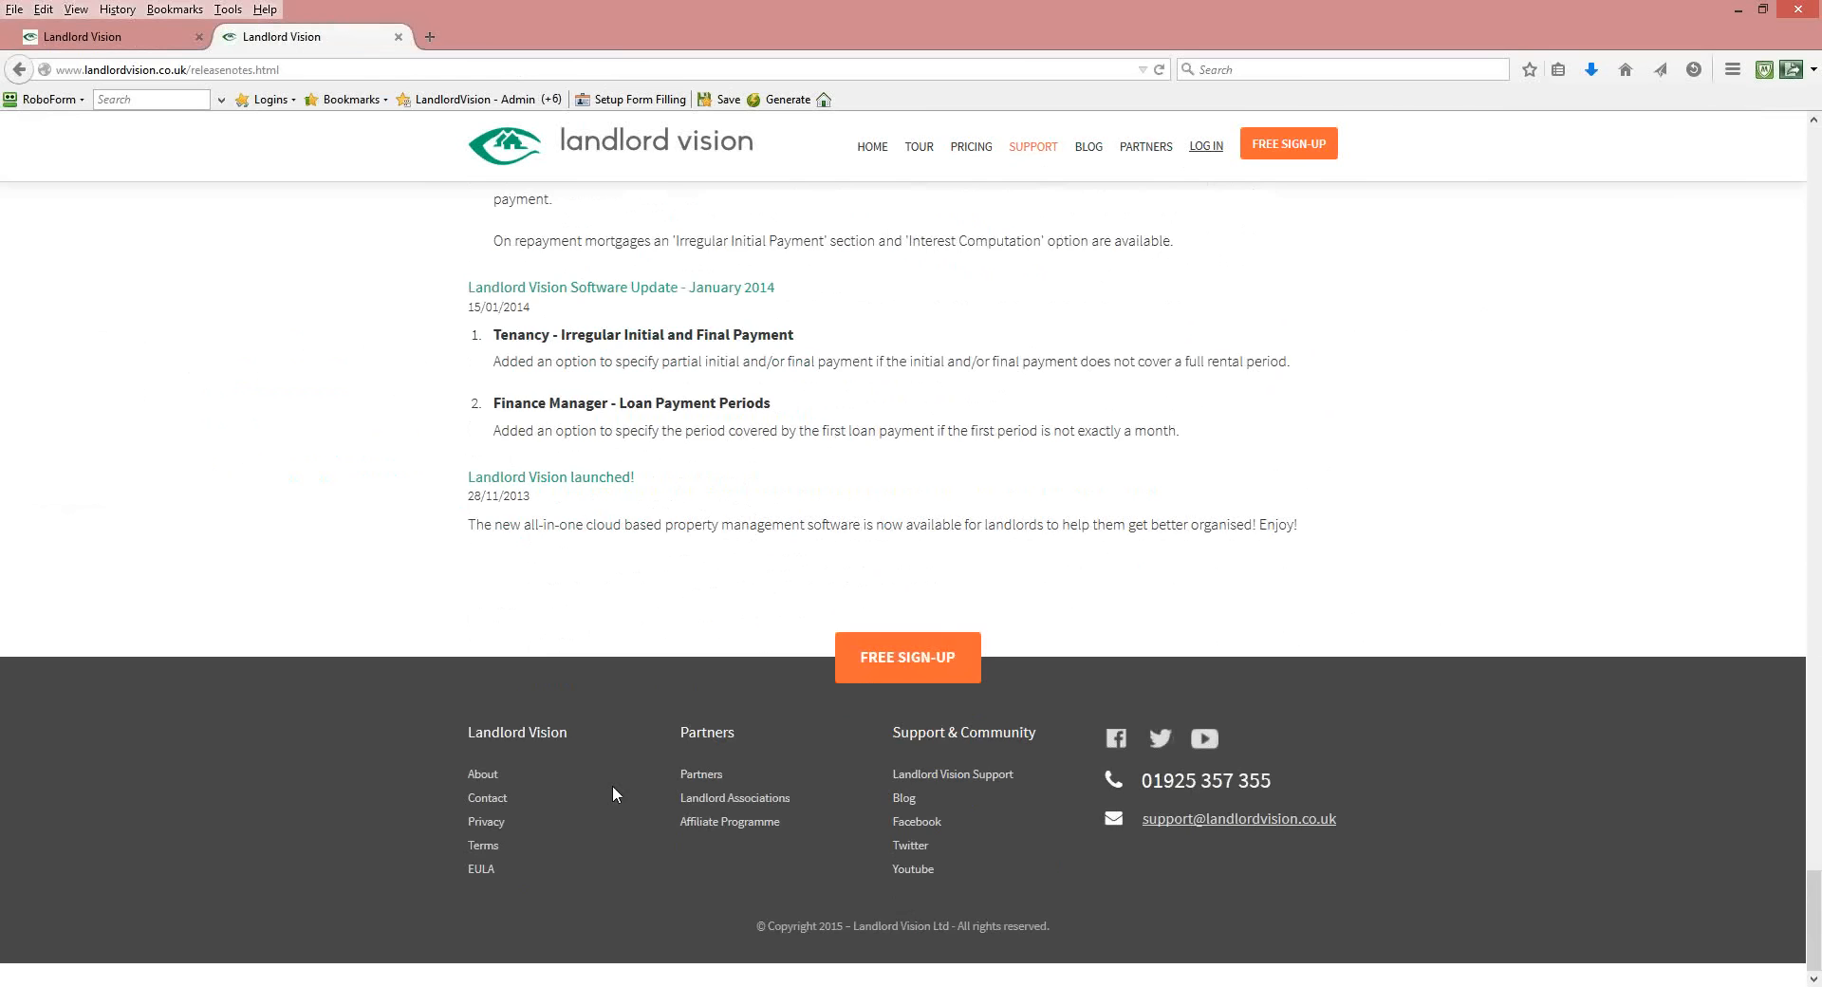
scroll(612, 784, up, 12)
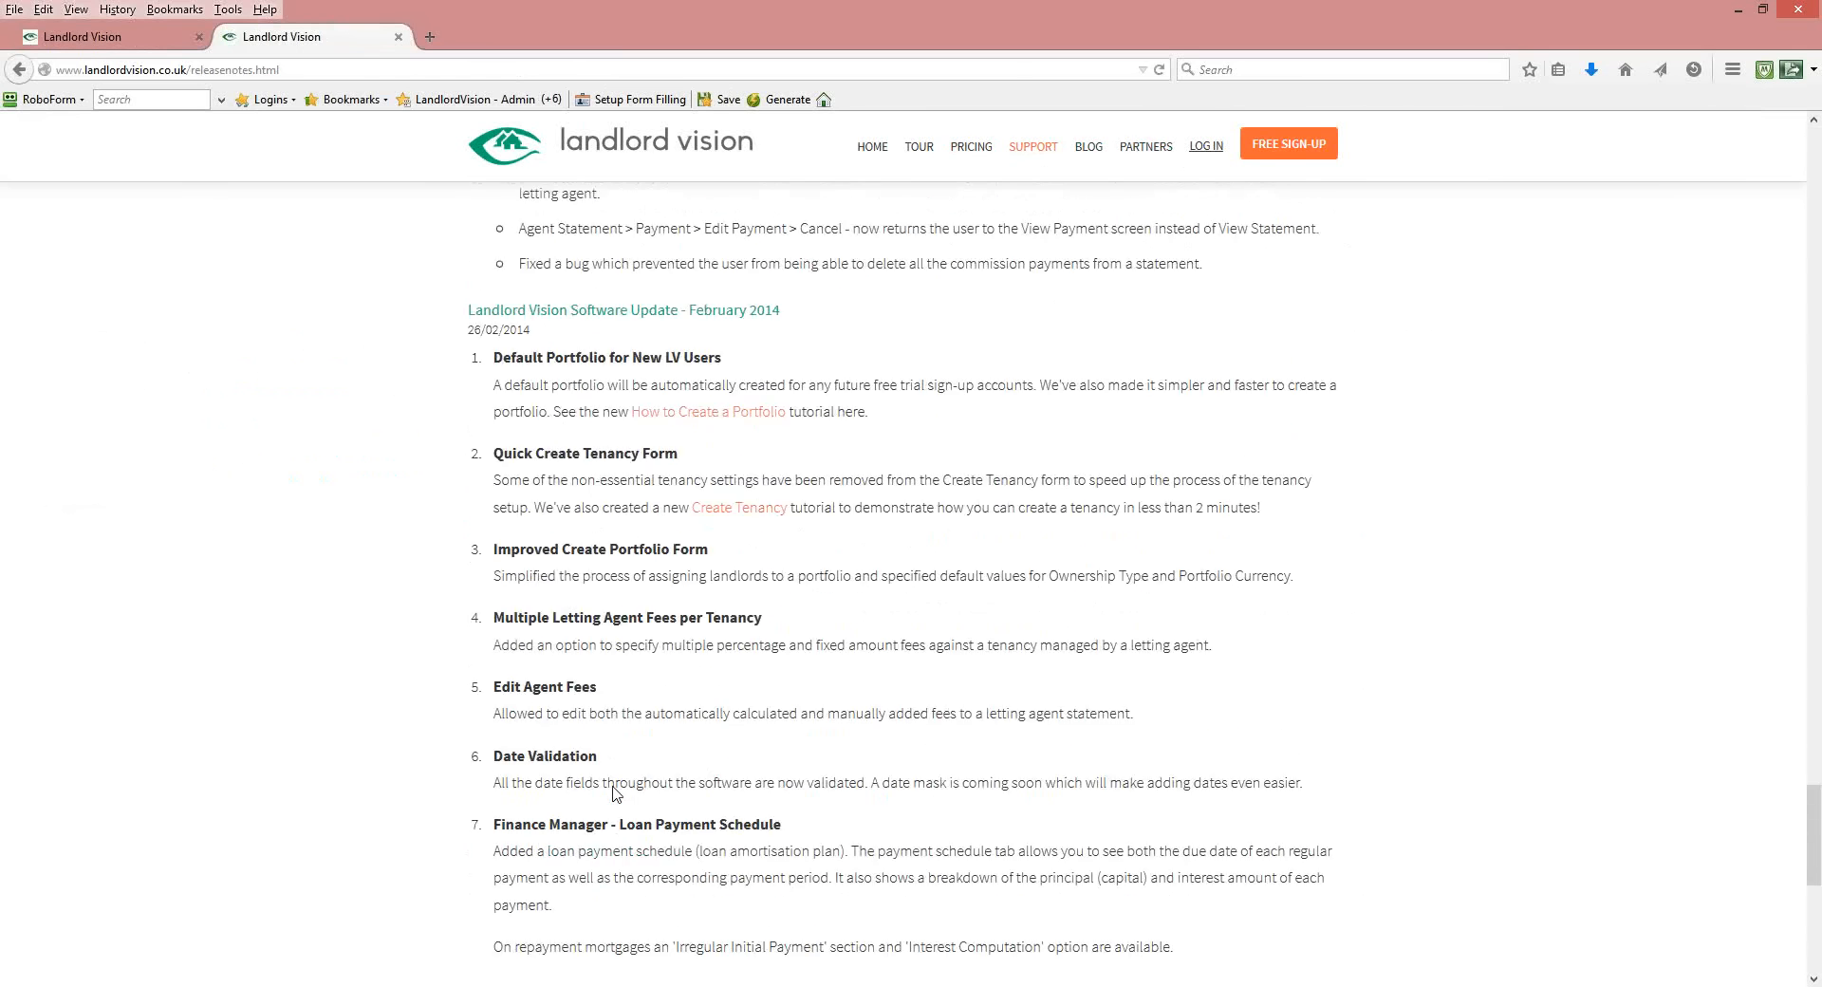
scroll(613, 793, up, 15)
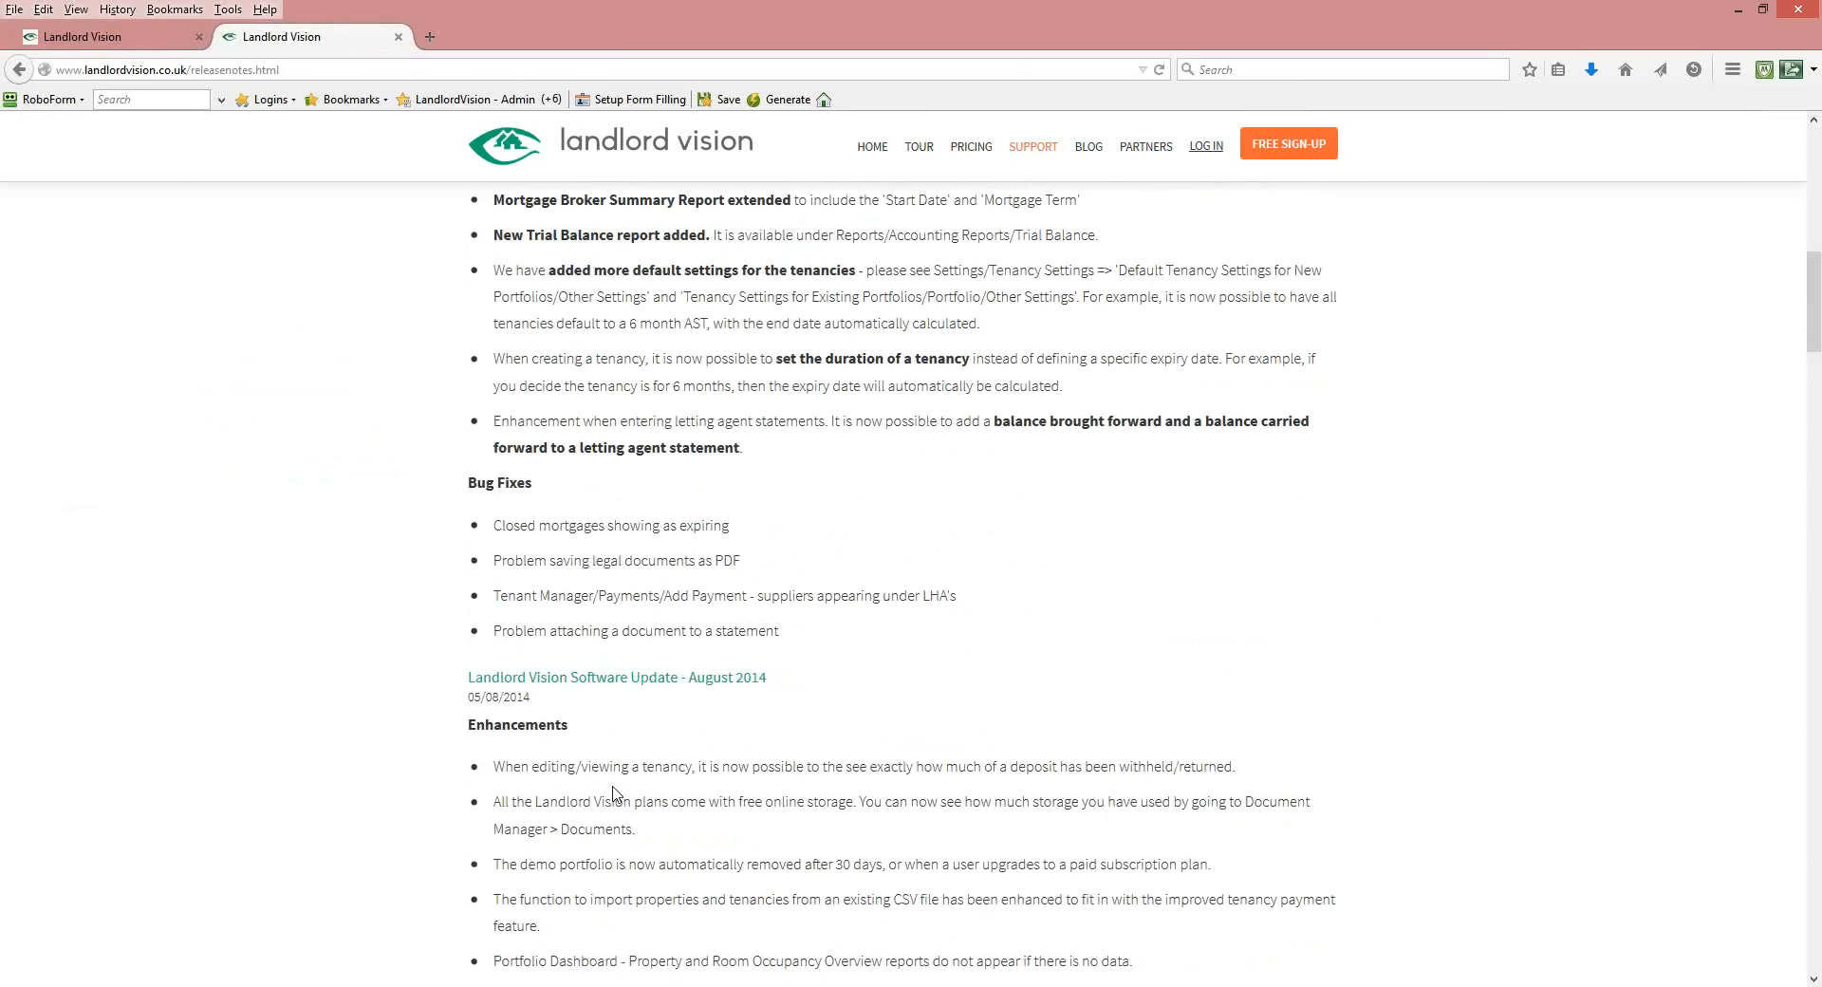
scroll(613, 794, up, 5)
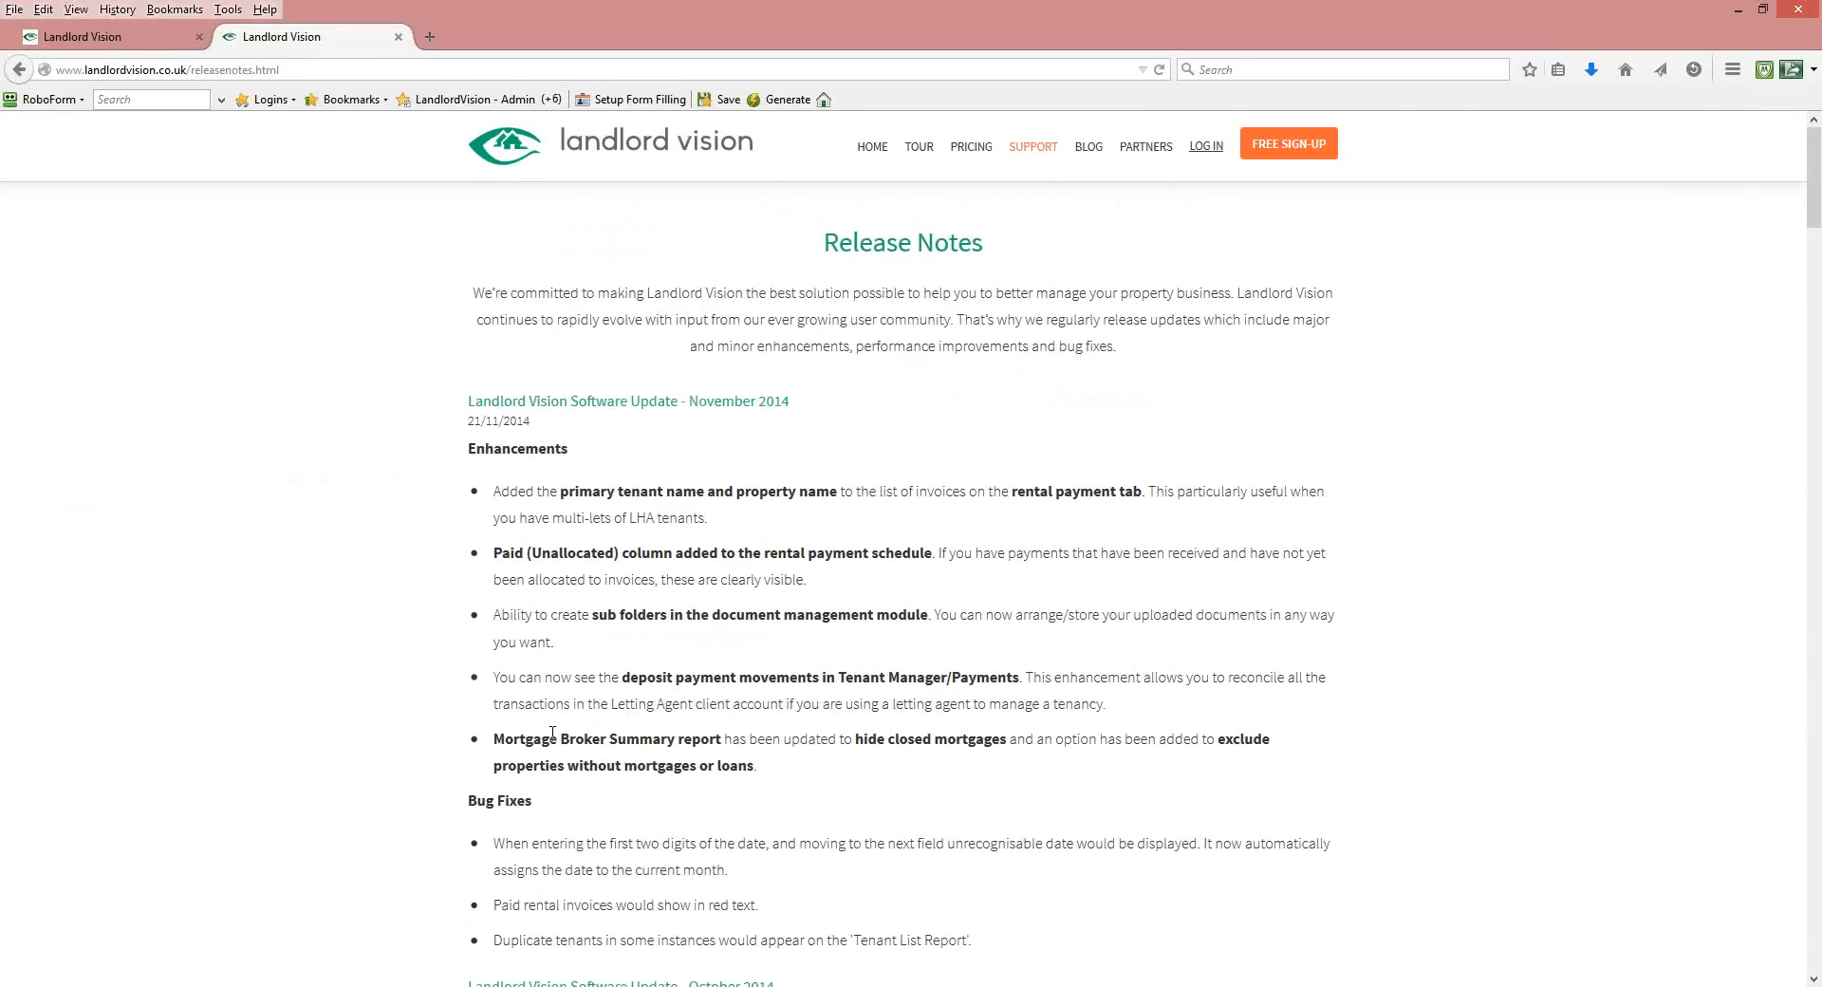
Return to the website's pricing page and examine the Premium plan extras, highlighting the additional packs of 50 tenancies.
click(965, 152)
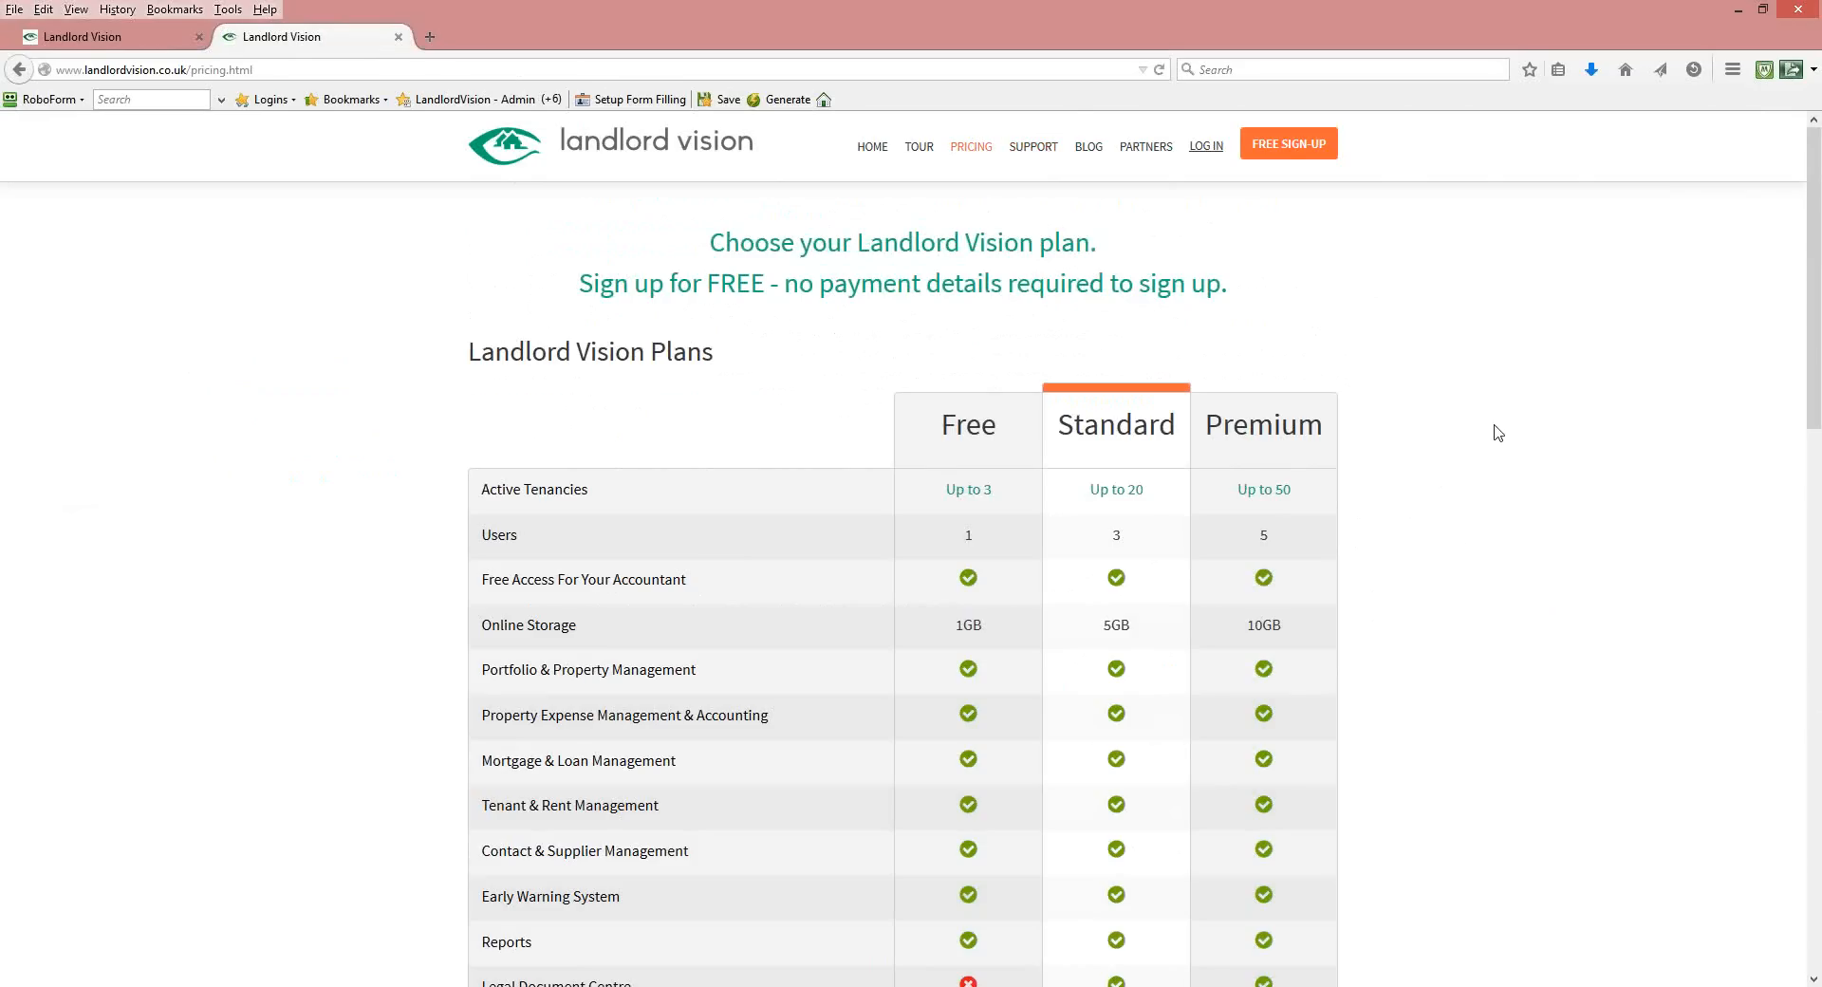
drag(1817, 322, 1791, 698)
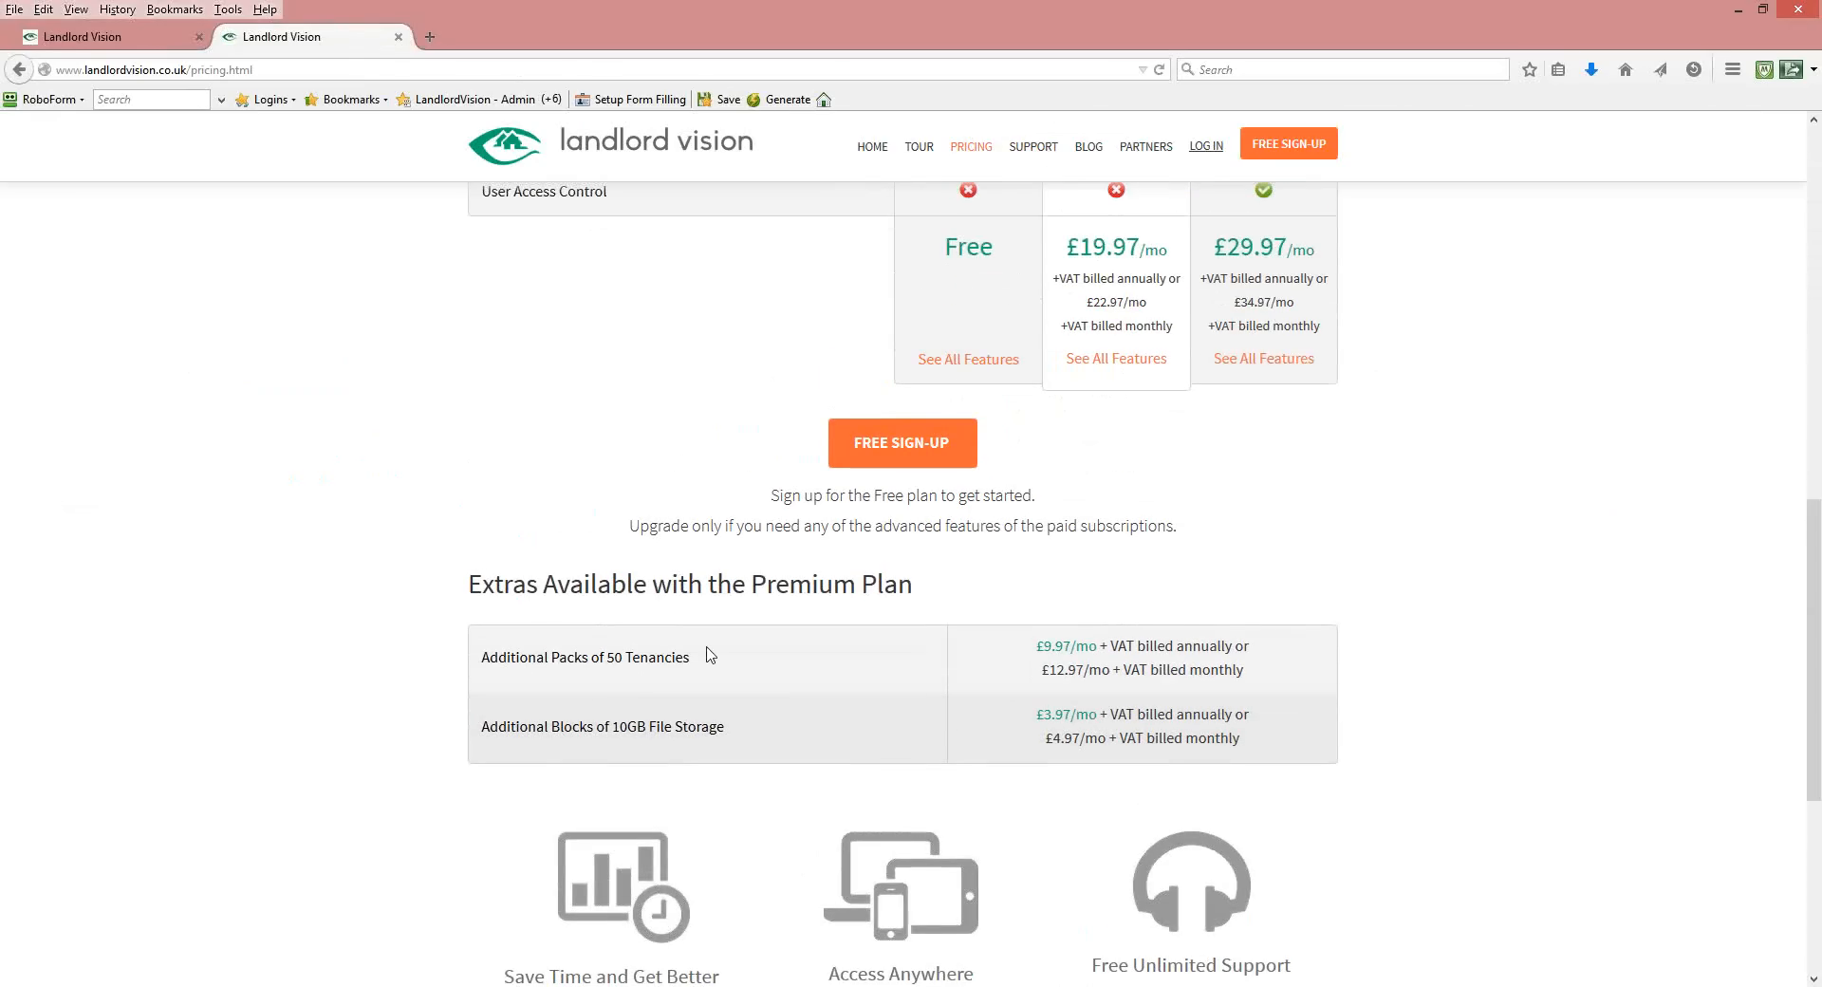
drag(618, 657, 777, 663)
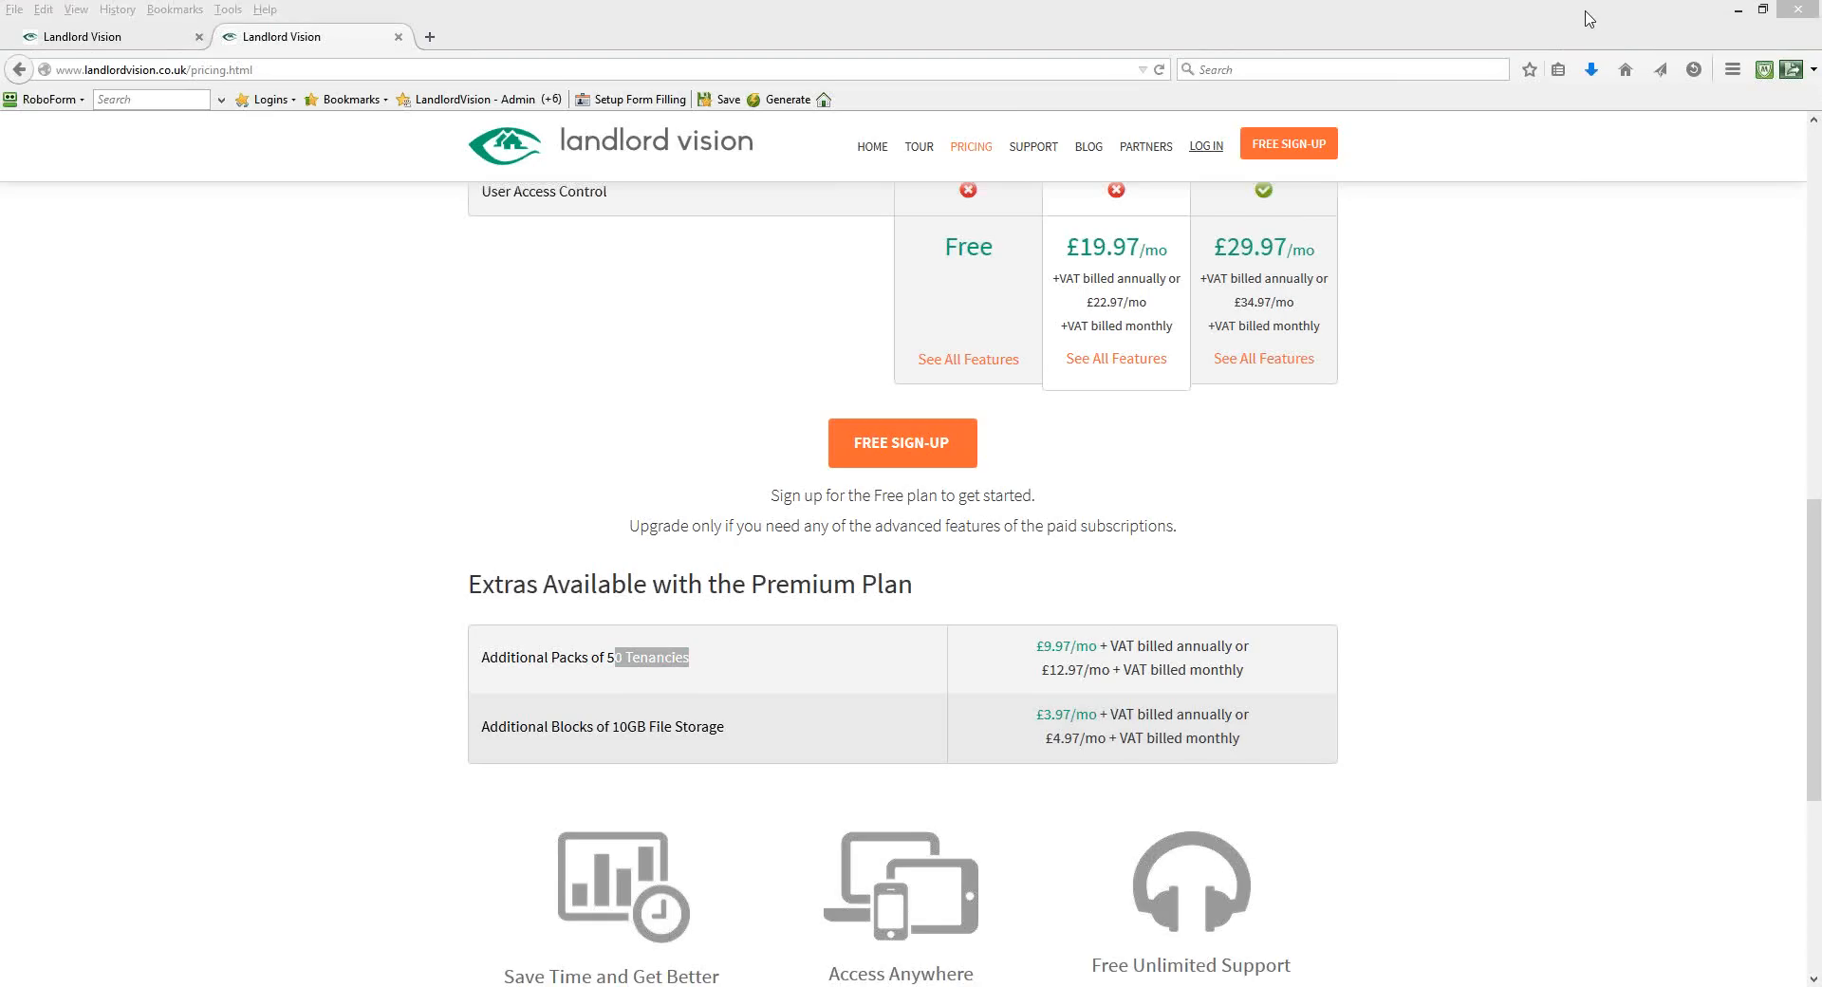
click(1651, 178)
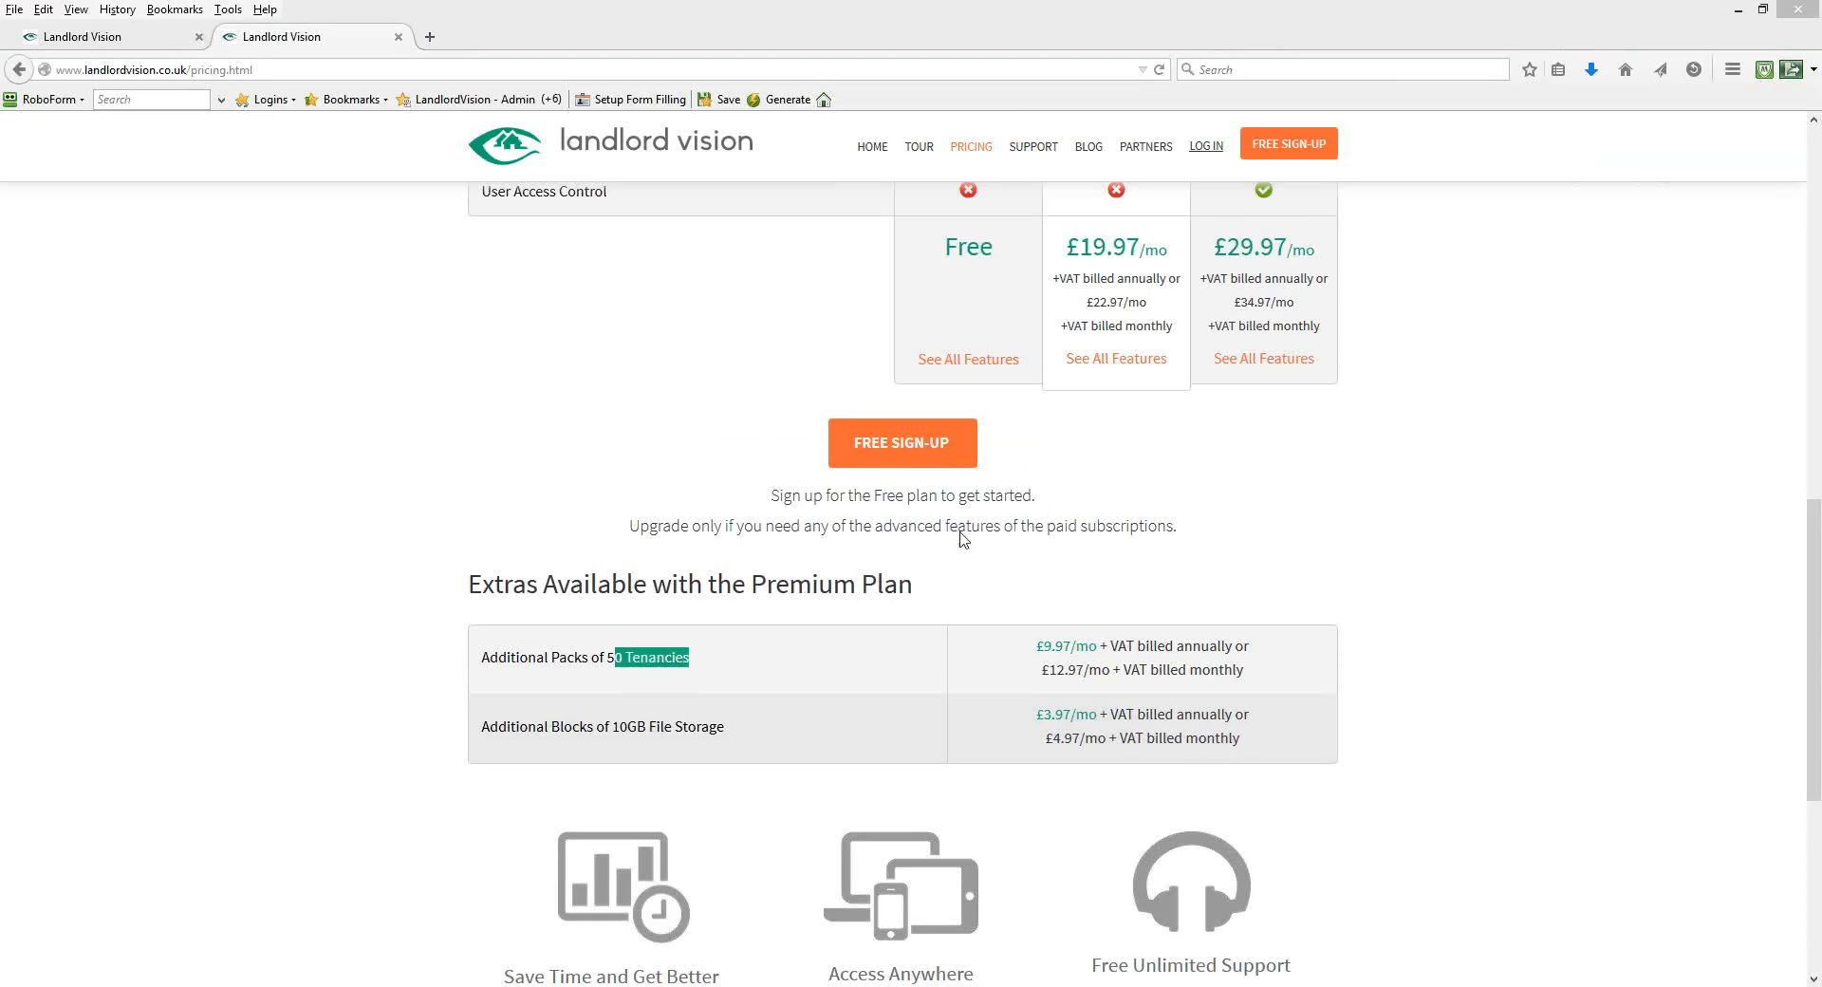